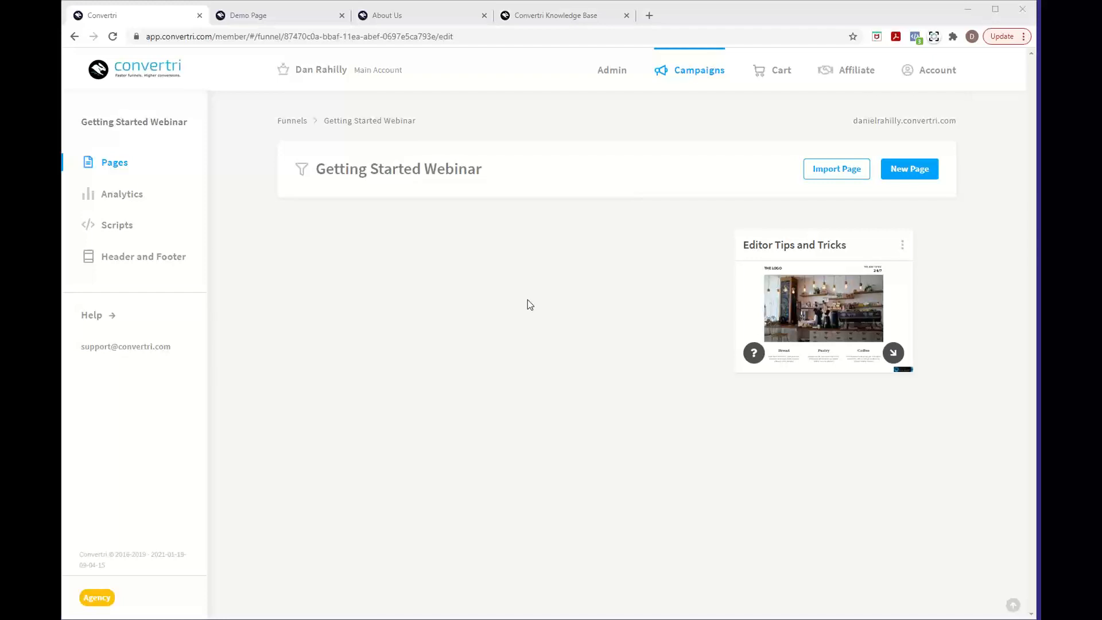
# Look through the team profiles on the About Us page, and return to the Getting Started Webinar funnel
pyautogui.click(456, 16)
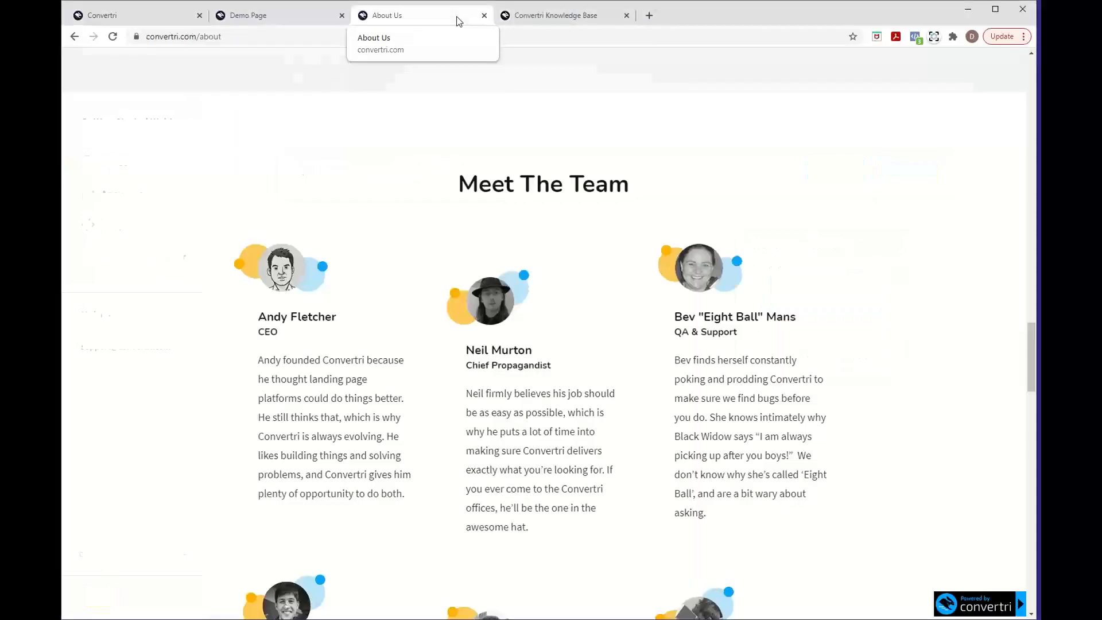
pyautogui.scroll(-7, 532, 323)
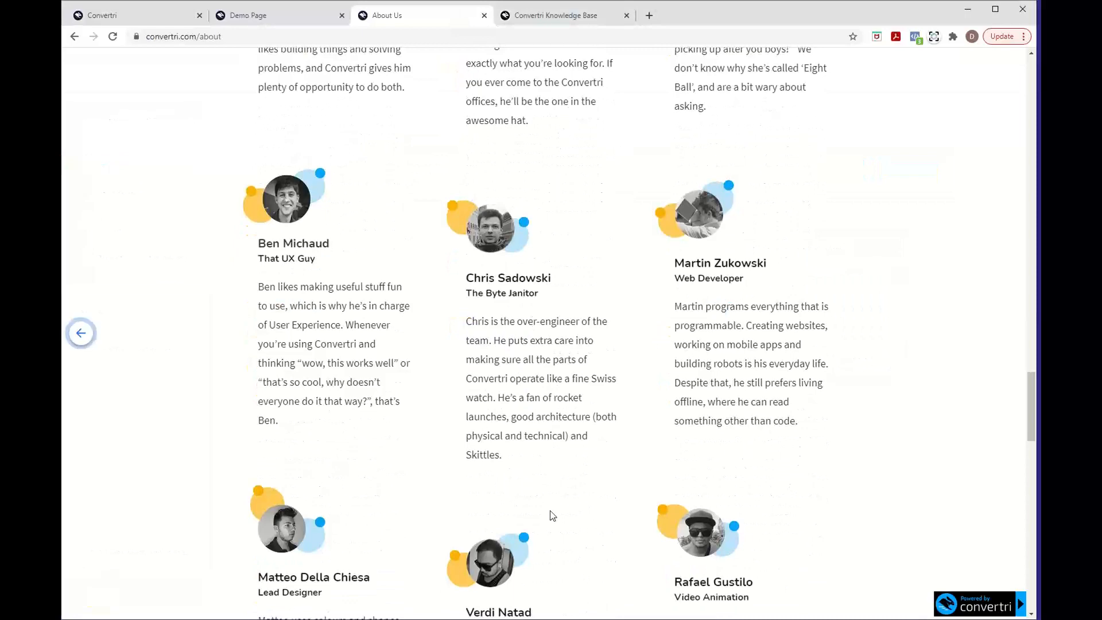
pyautogui.scroll(-14, 550, 510)
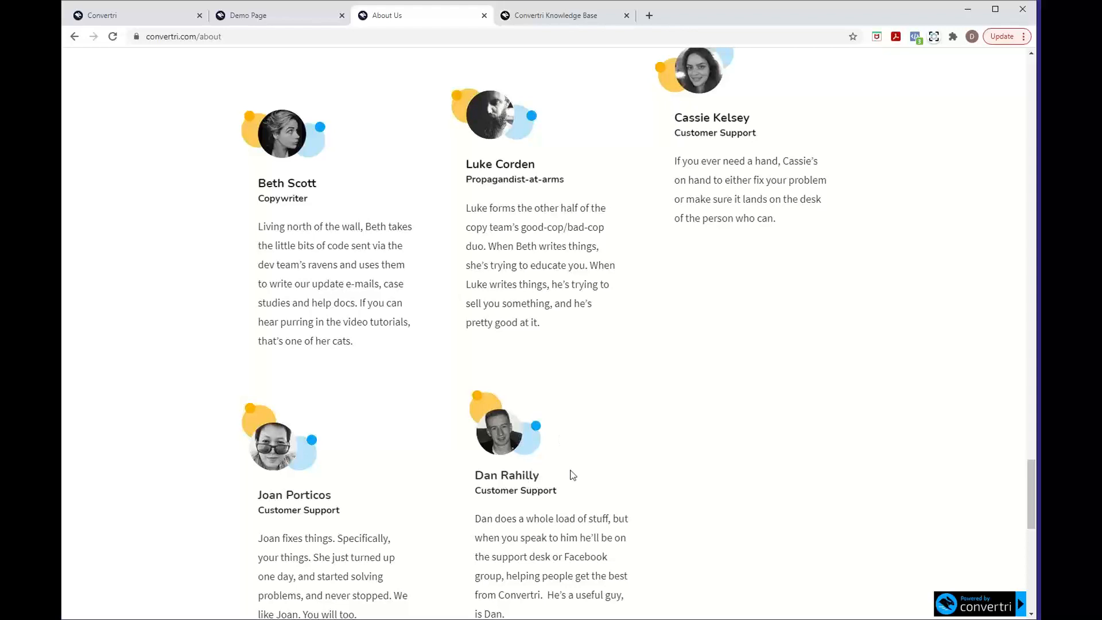
pyautogui.scroll(-2, 572, 475)
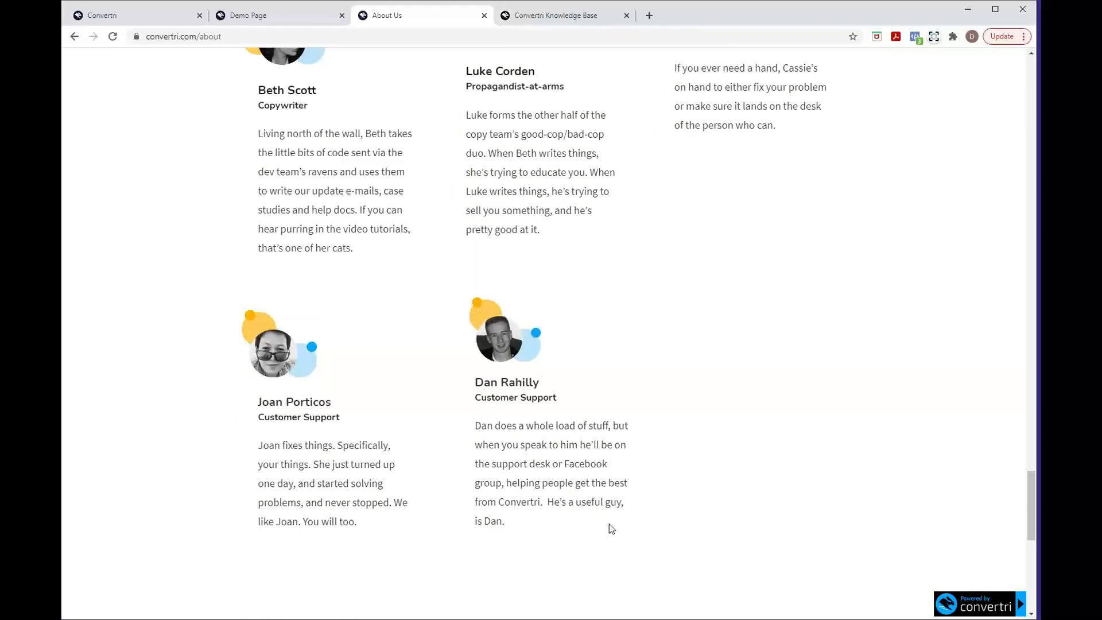
pyautogui.scroll(2, 609, 524)
pyautogui.scroll(10, 608, 523)
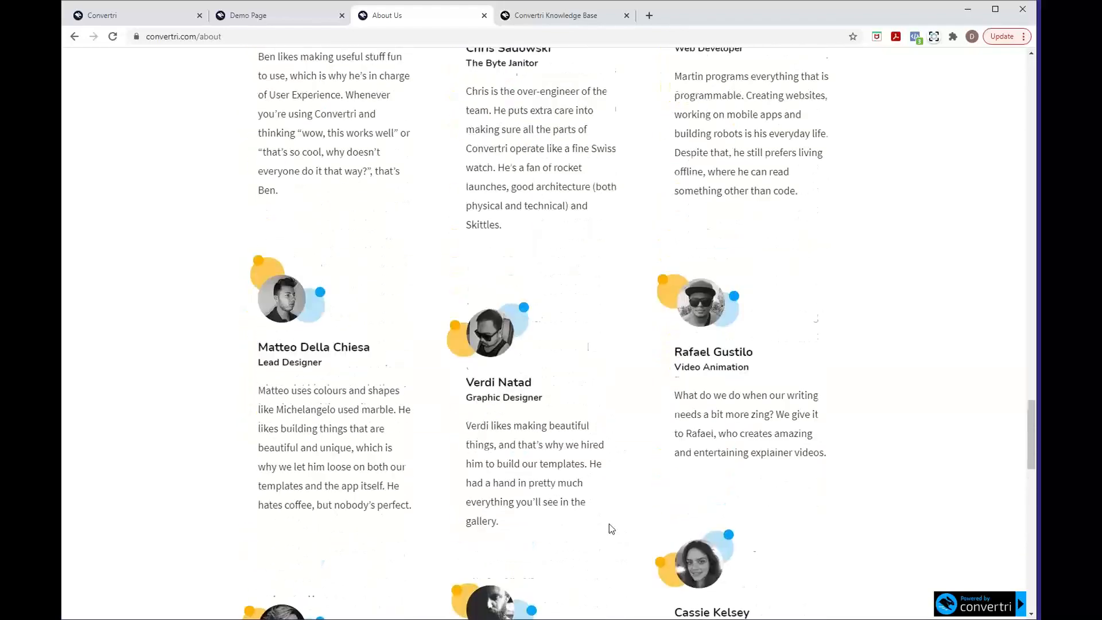
pyautogui.scroll(10, 608, 524)
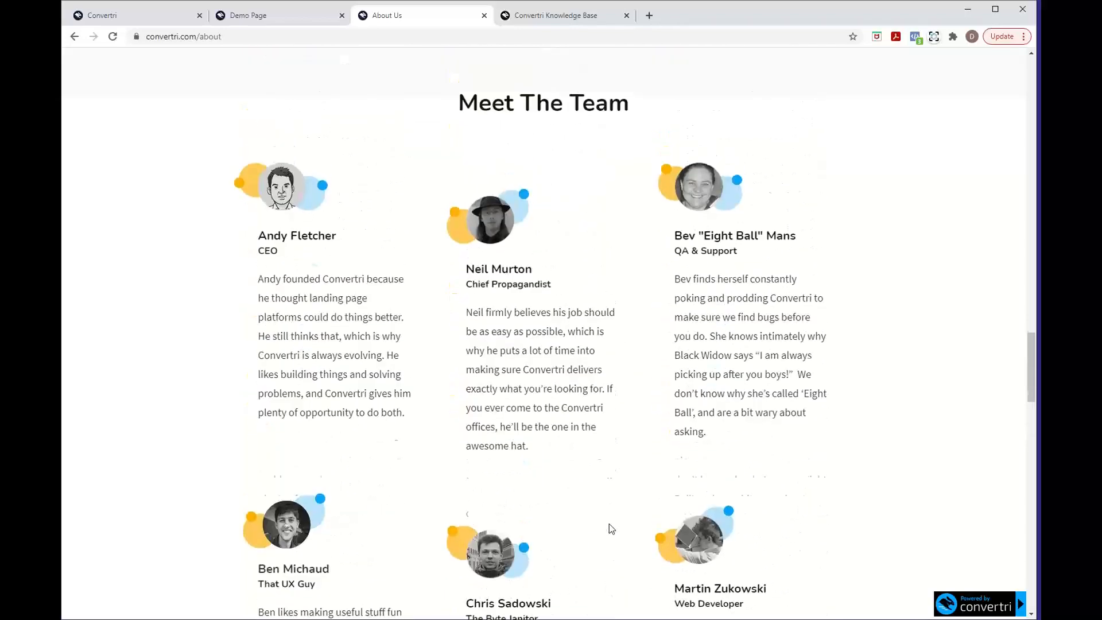
pyautogui.click(158, 15)
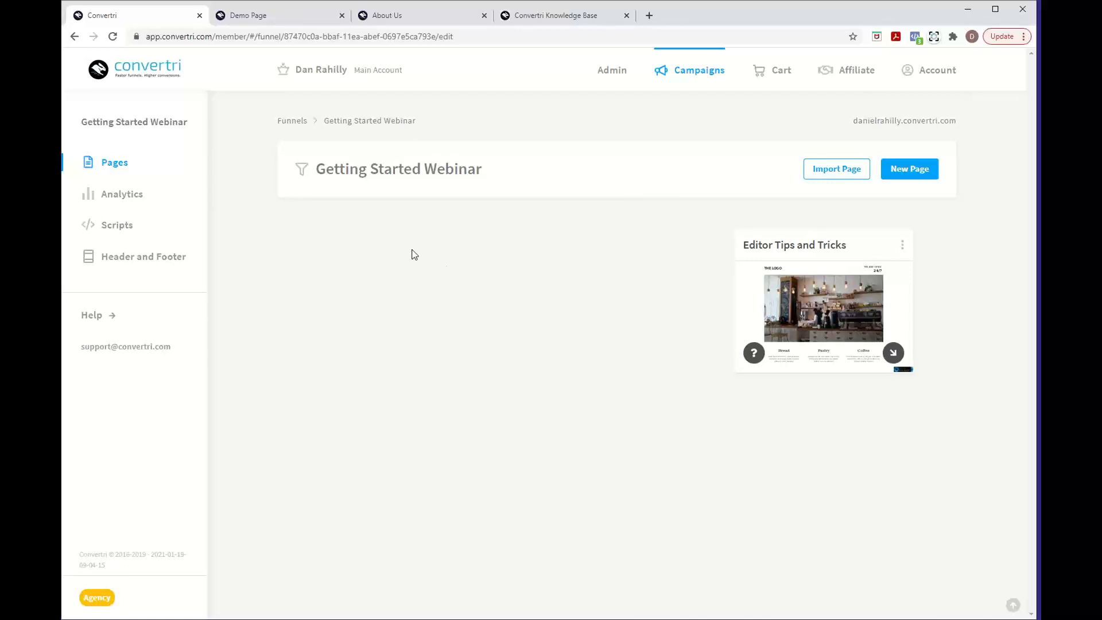
# Examine the demo opt-in page from its header to its footer, and return to the Getting Started Webinar funnel
pyautogui.click(318, 21)
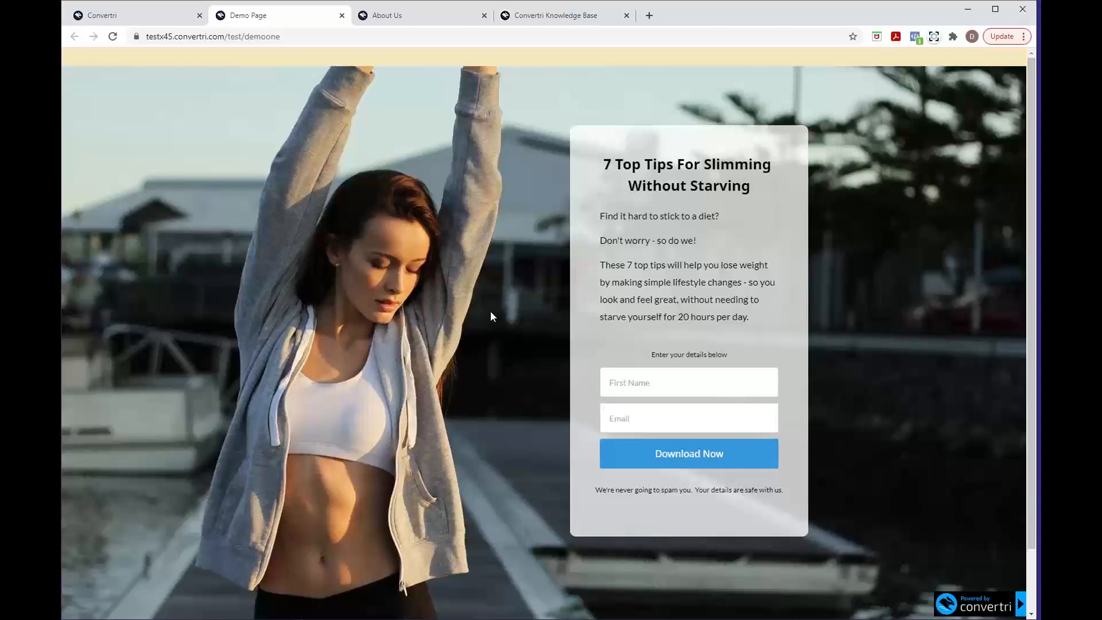
pyautogui.scroll(-2, 490, 317)
pyautogui.scroll(2, 490, 316)
pyautogui.scroll(-2, 490, 317)
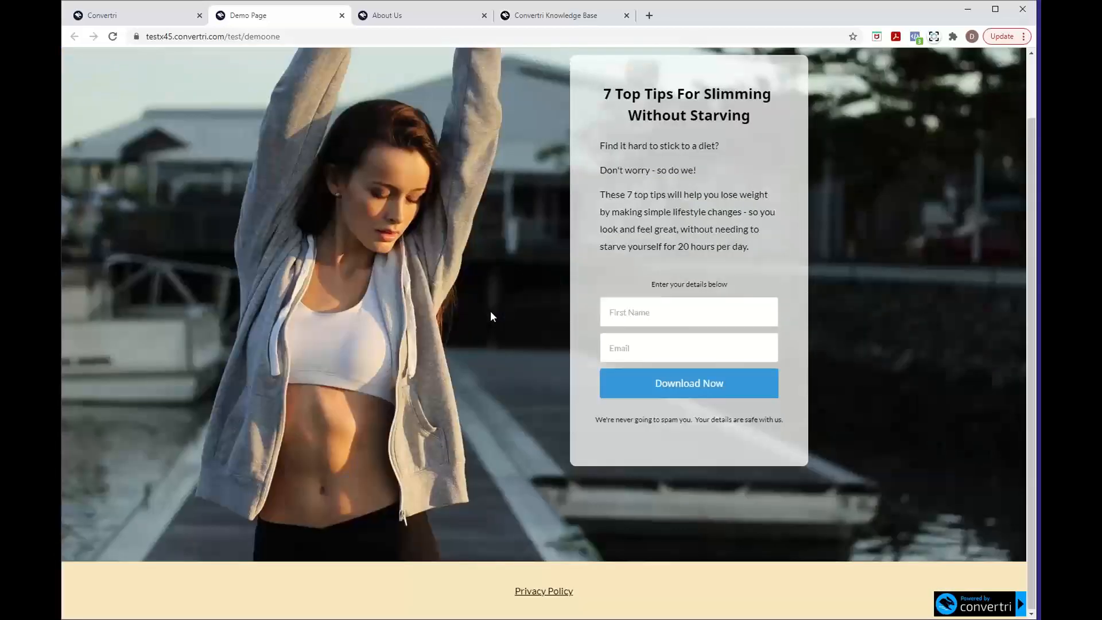
pyautogui.scroll(2, 490, 311)
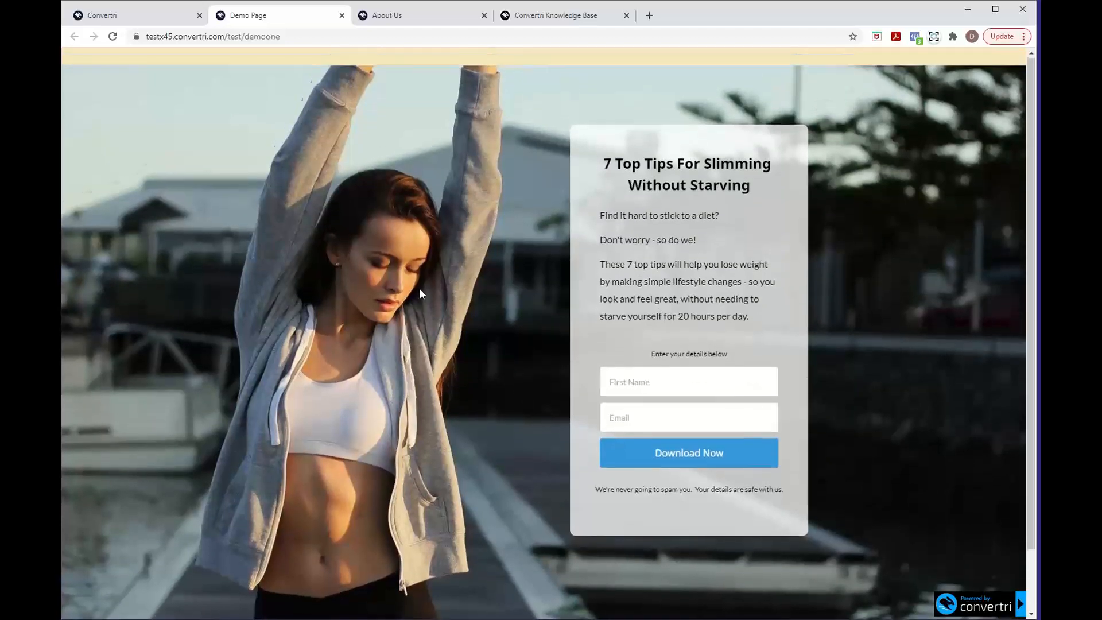
pyautogui.click(160, 24)
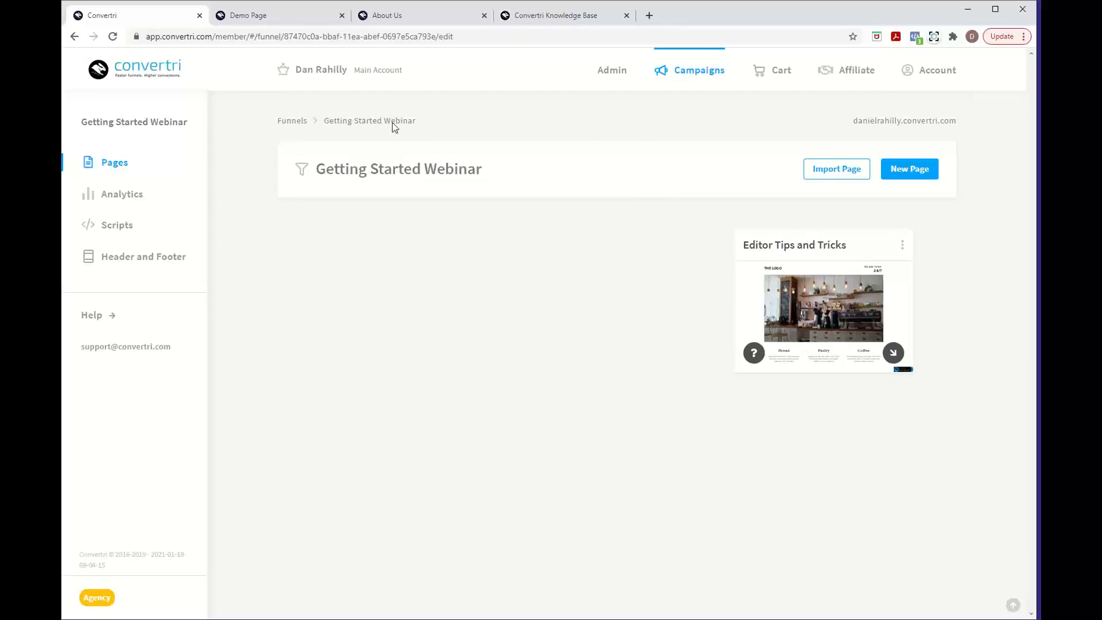
# Start a new page in the Getting Started Webinar funnel and browse the available page templates
pyautogui.click(932, 175)
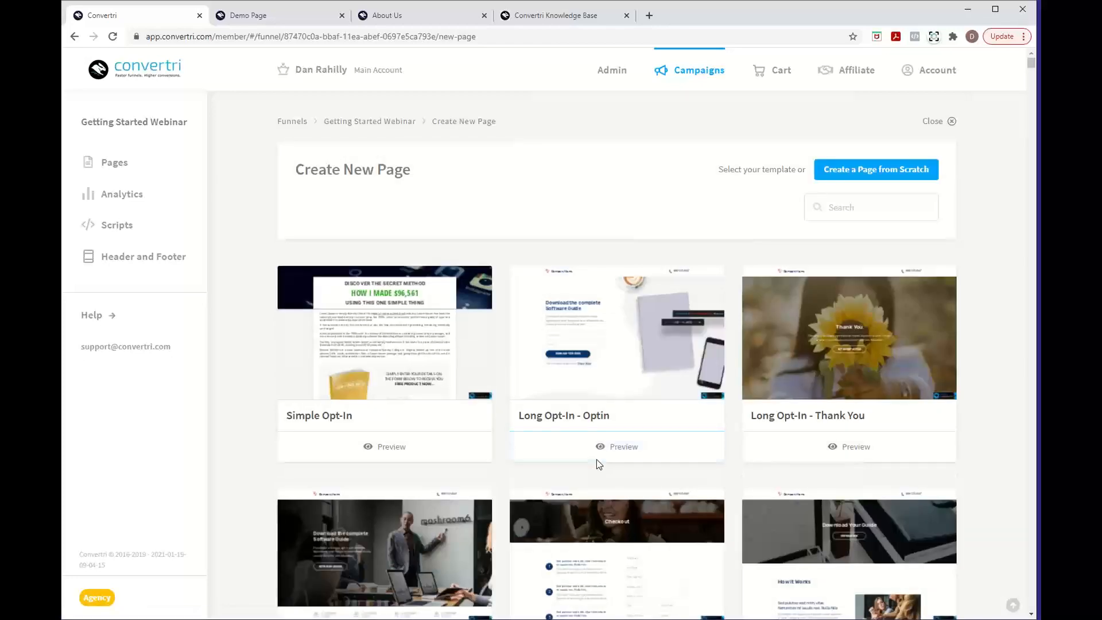
pyautogui.scroll(-15, 597, 459)
pyautogui.scroll(-20, 597, 463)
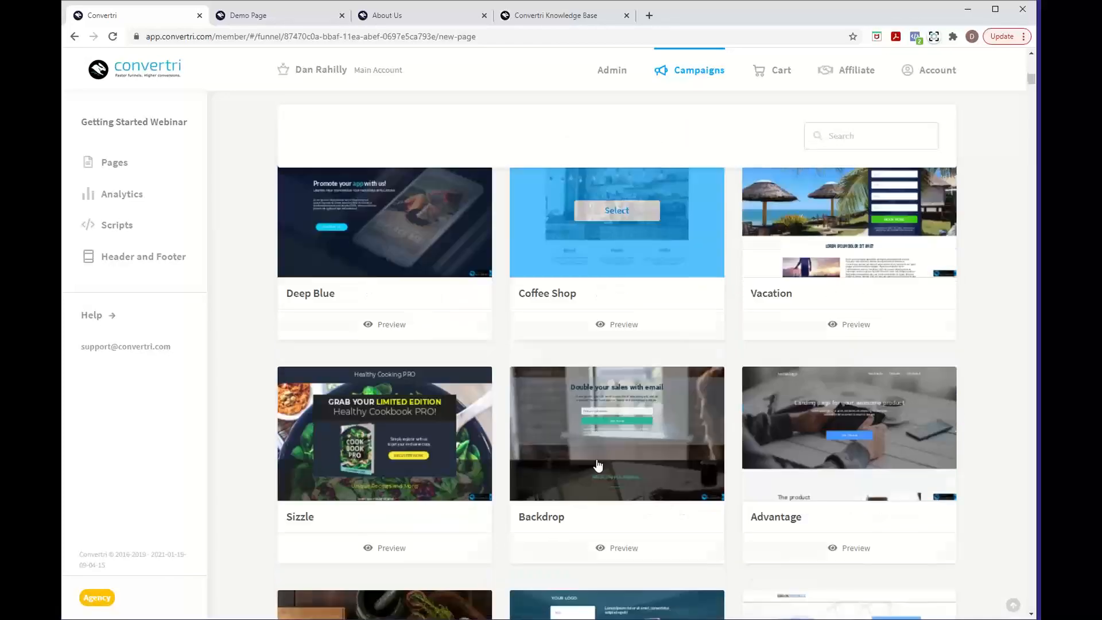
pyautogui.scroll(-1, 597, 459)
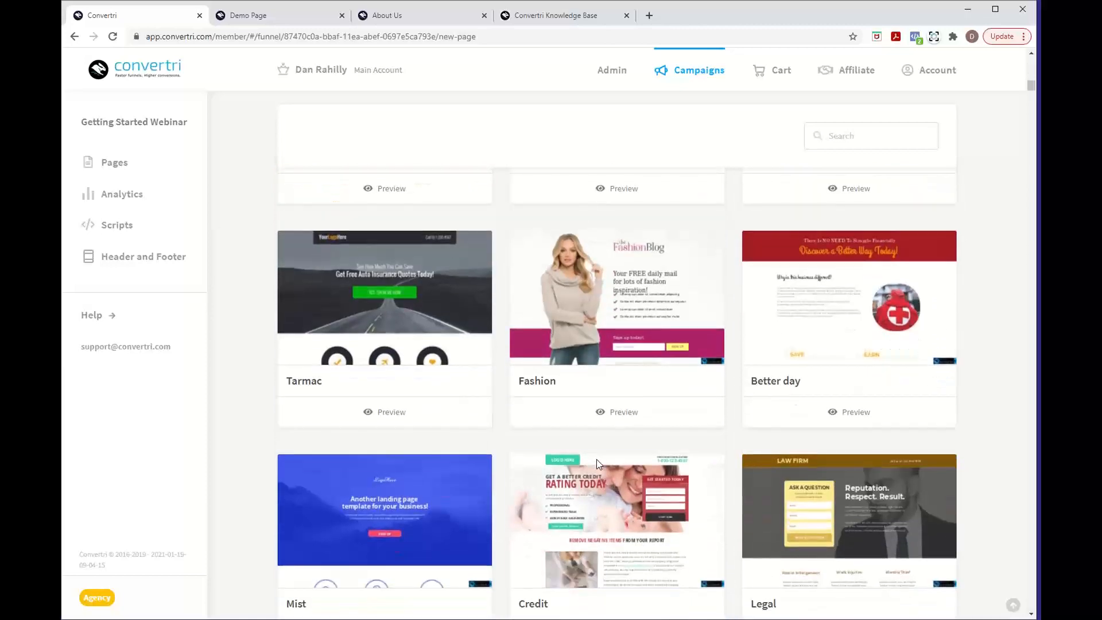
pyautogui.moveTo(546, 343)
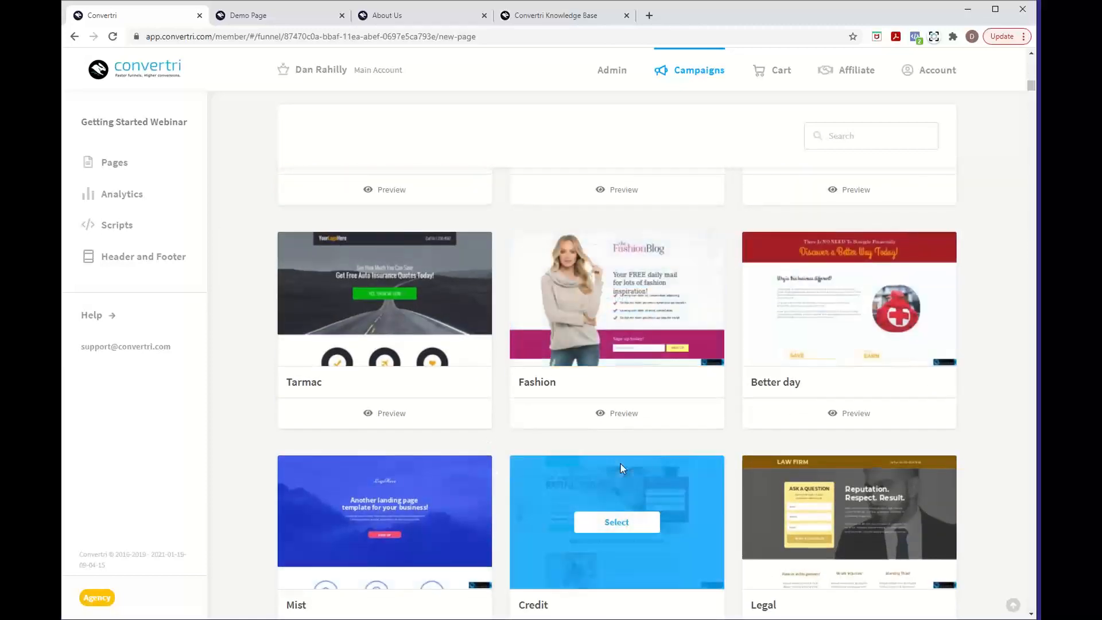
pyautogui.scroll(6, 621, 464)
pyautogui.scroll(12, 621, 467)
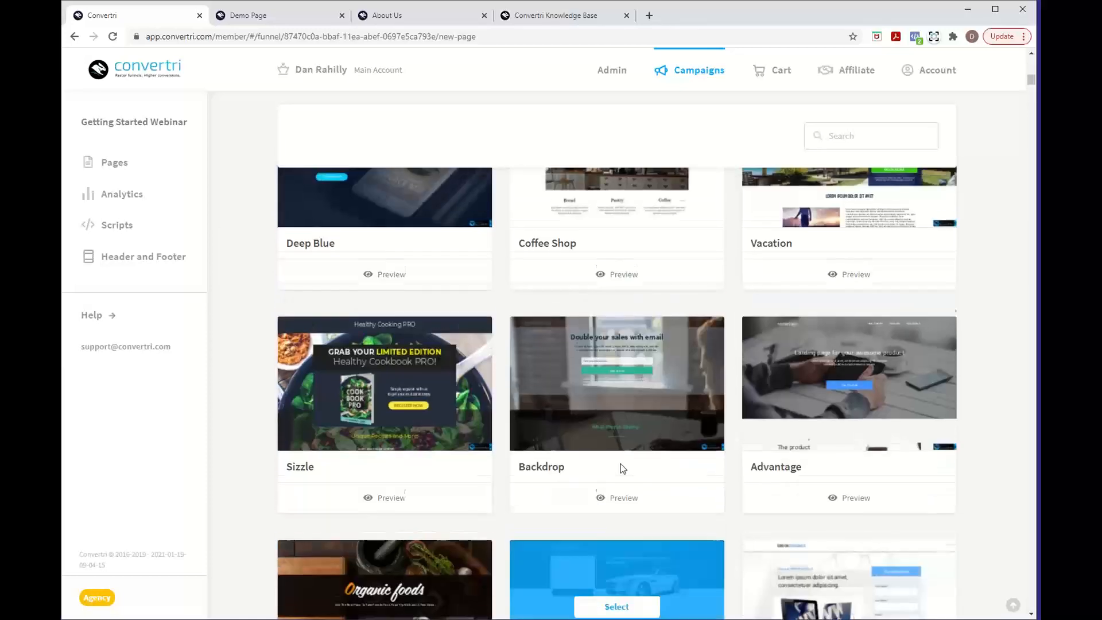
pyautogui.scroll(14, 620, 468)
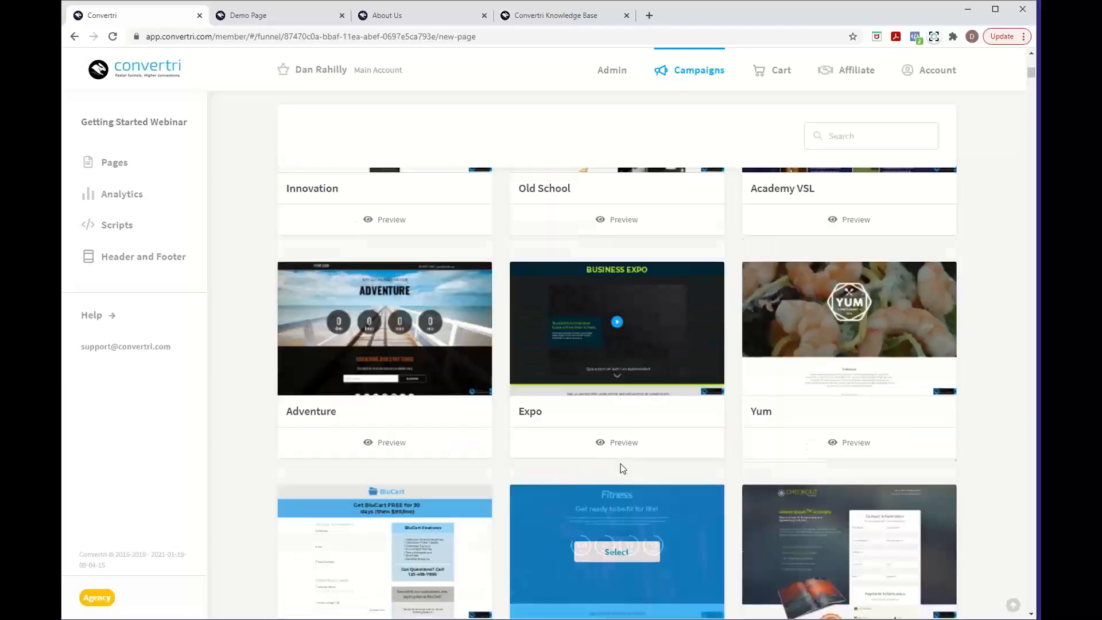
pyautogui.scroll(5, 621, 466)
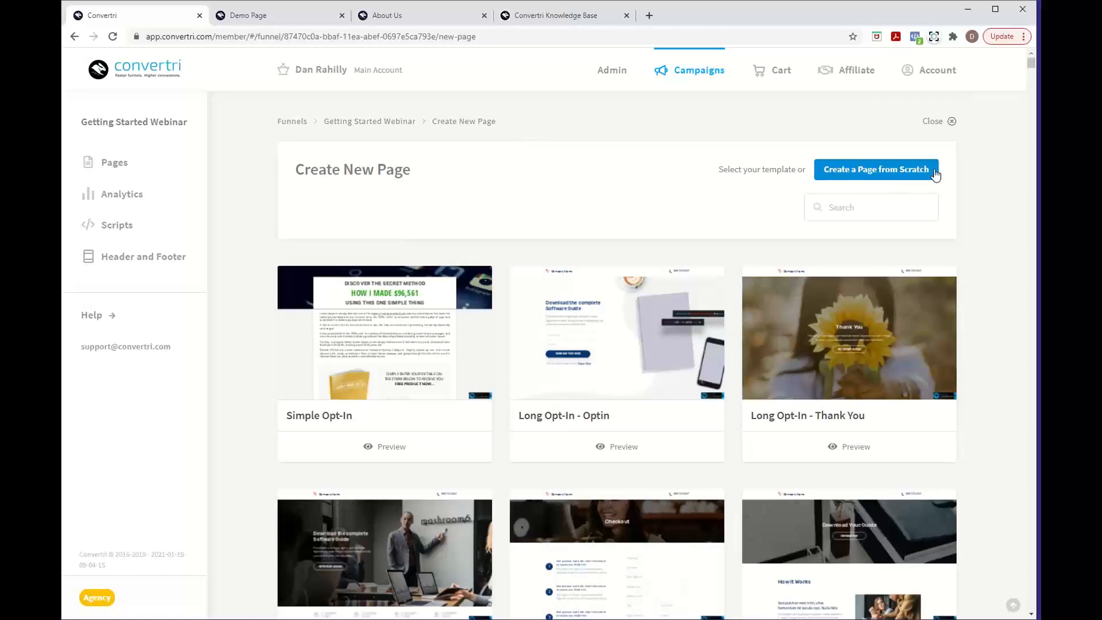
# Create a page from scratch named "Opt In" and open it in the page editor
pyautogui.click(935, 175)
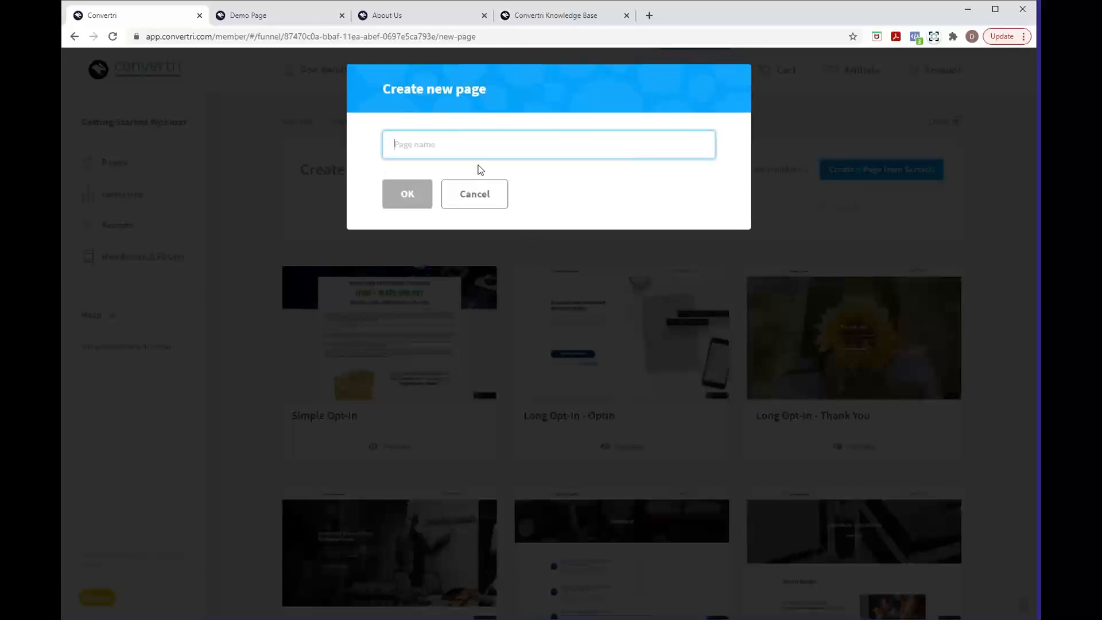
pyautogui.write('Opt In')
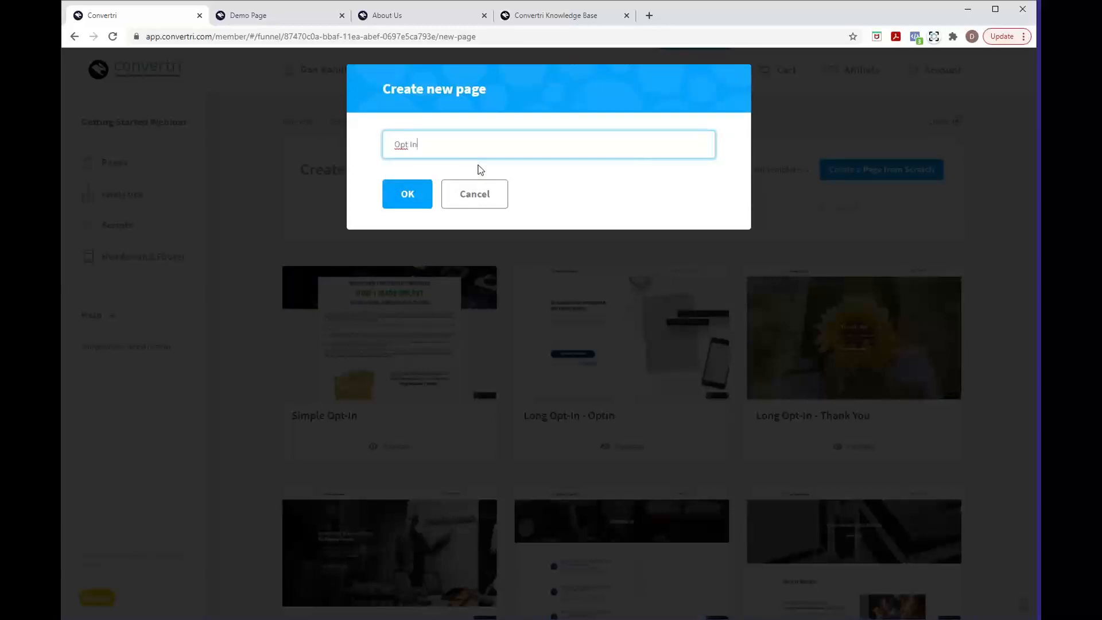
pyautogui.click(416, 196)
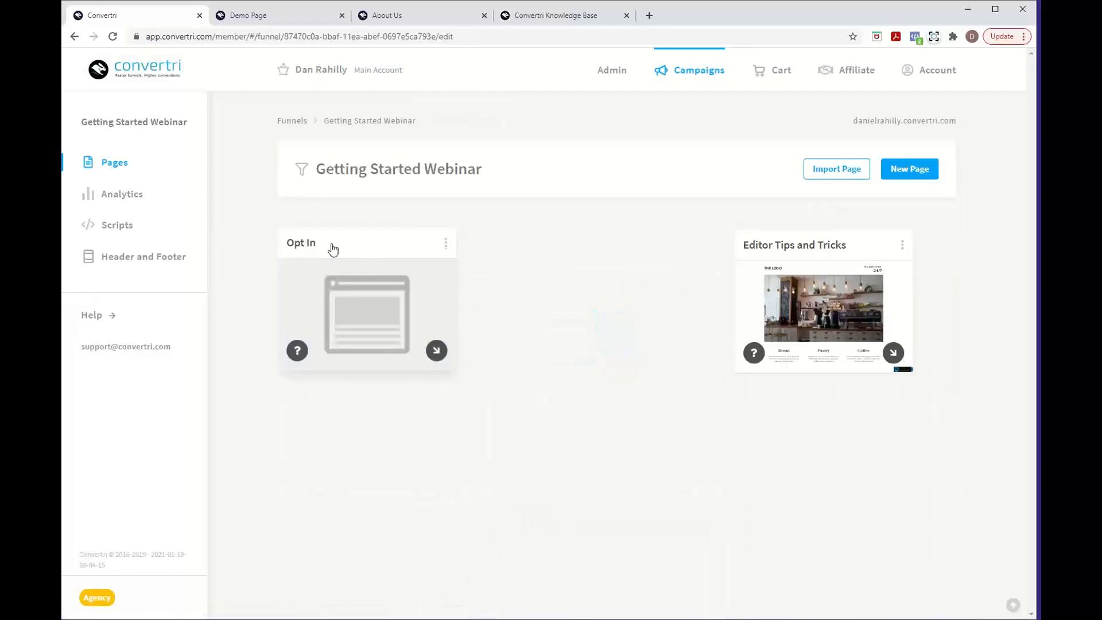
pyautogui.moveTo(359, 313)
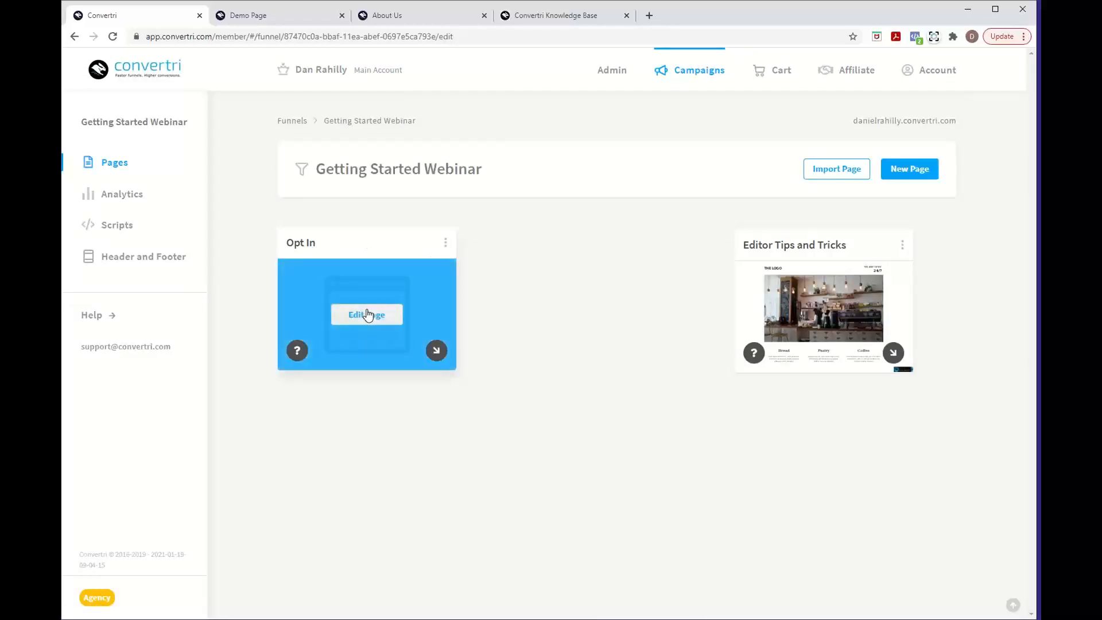
pyautogui.click(367, 314)
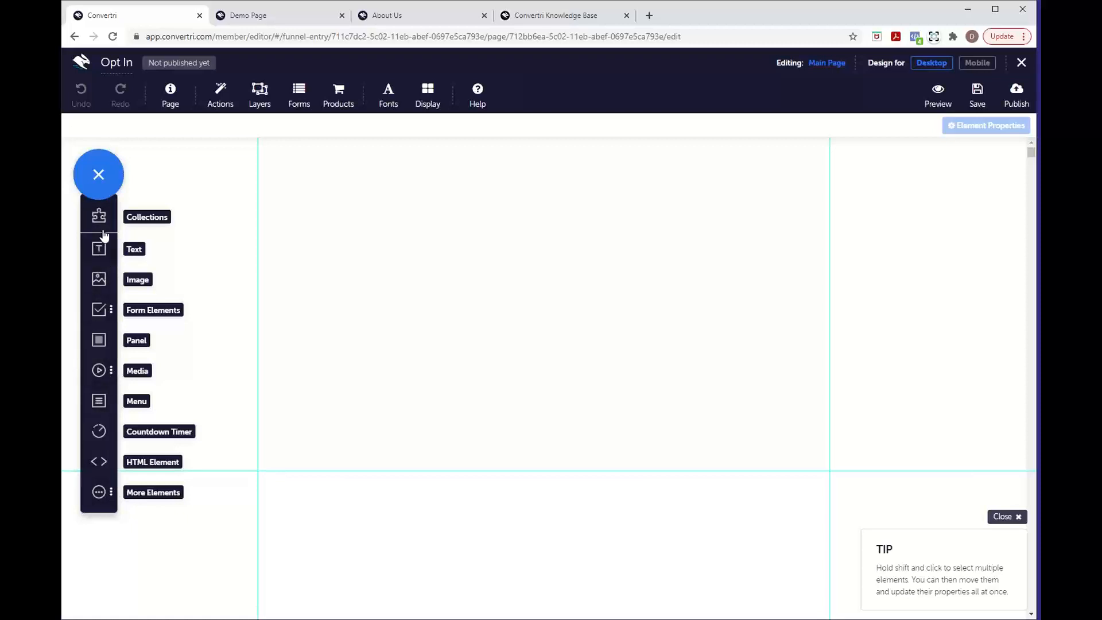
# Start adding an image element to the page and look through the images in the media gallery's home folder
pyautogui.click(105, 285)
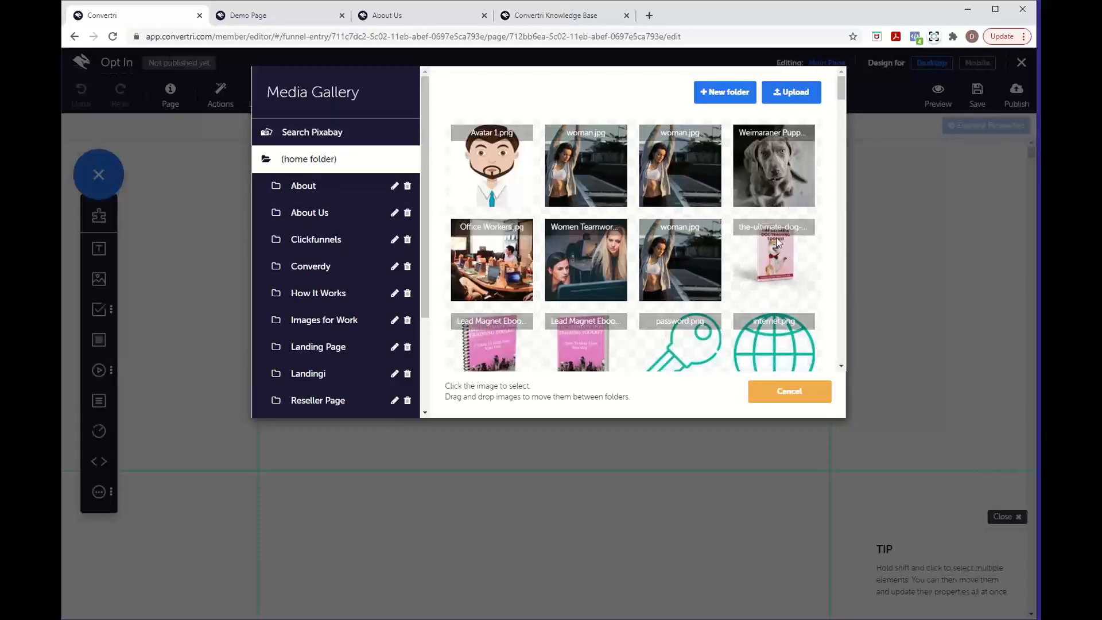
pyautogui.scroll(-2, 698, 295)
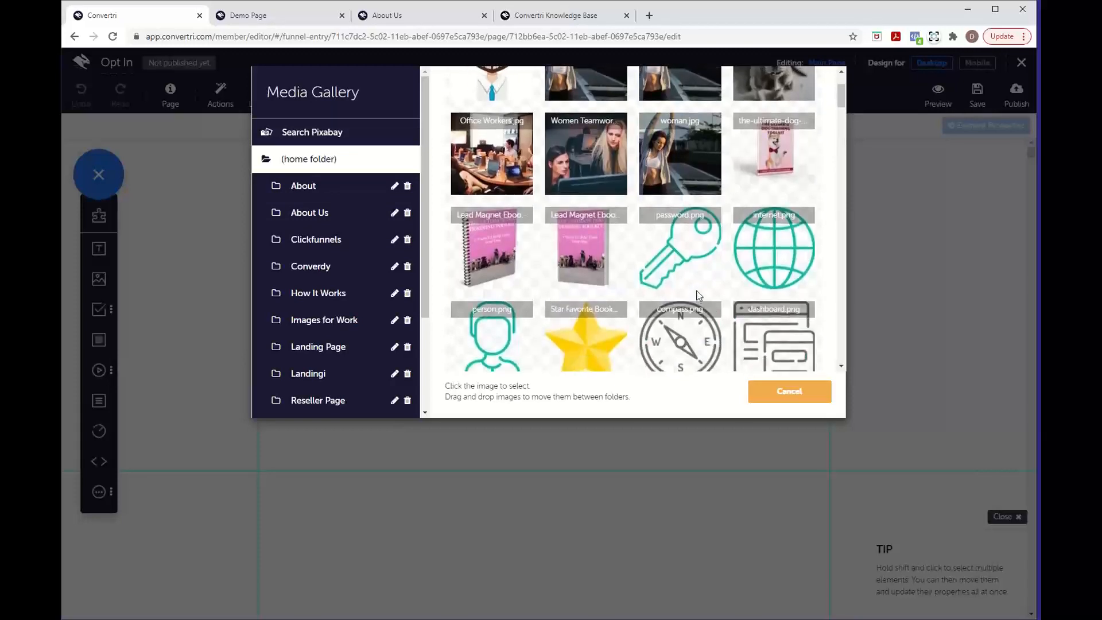
pyautogui.scroll(2, 699, 295)
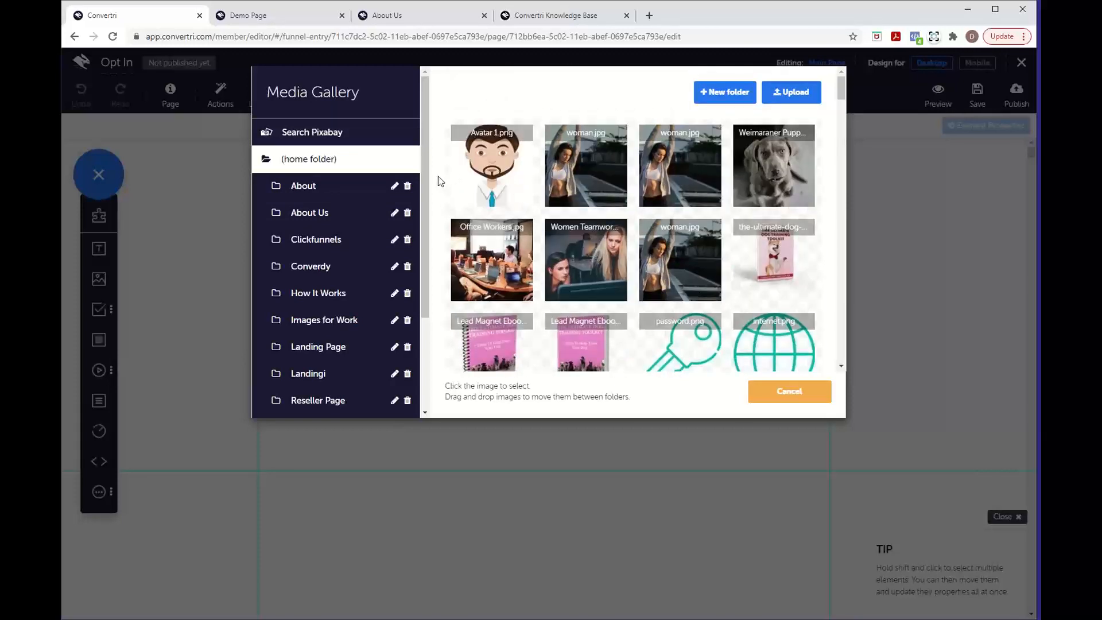
# Search Pixabay for "bear" images within the media gallery and browse the results
pyautogui.click(356, 136)
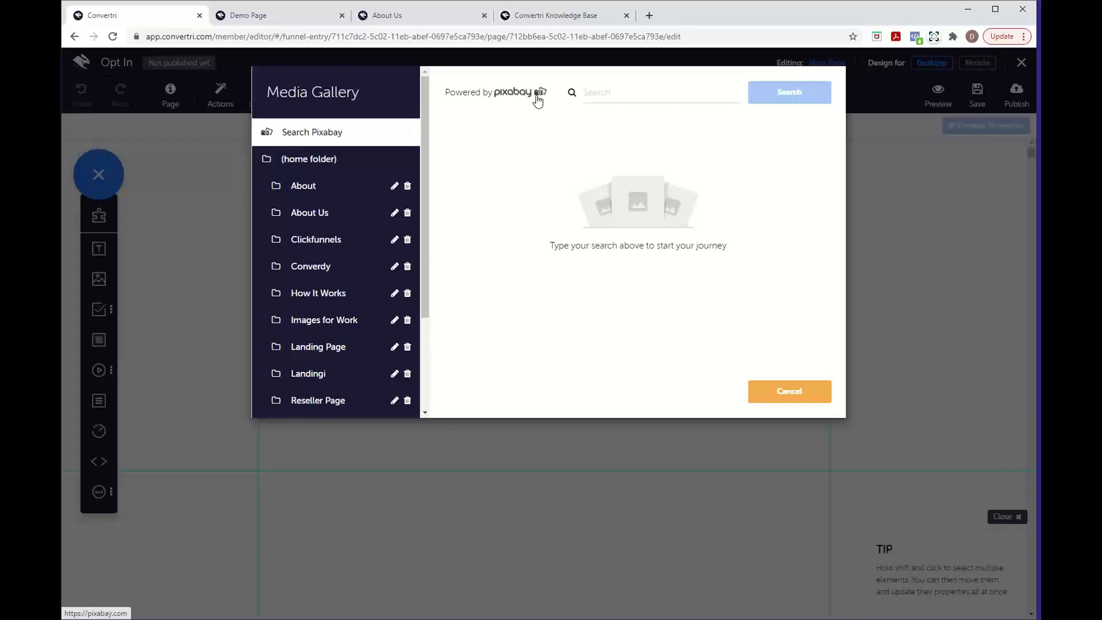
pyautogui.click(591, 95)
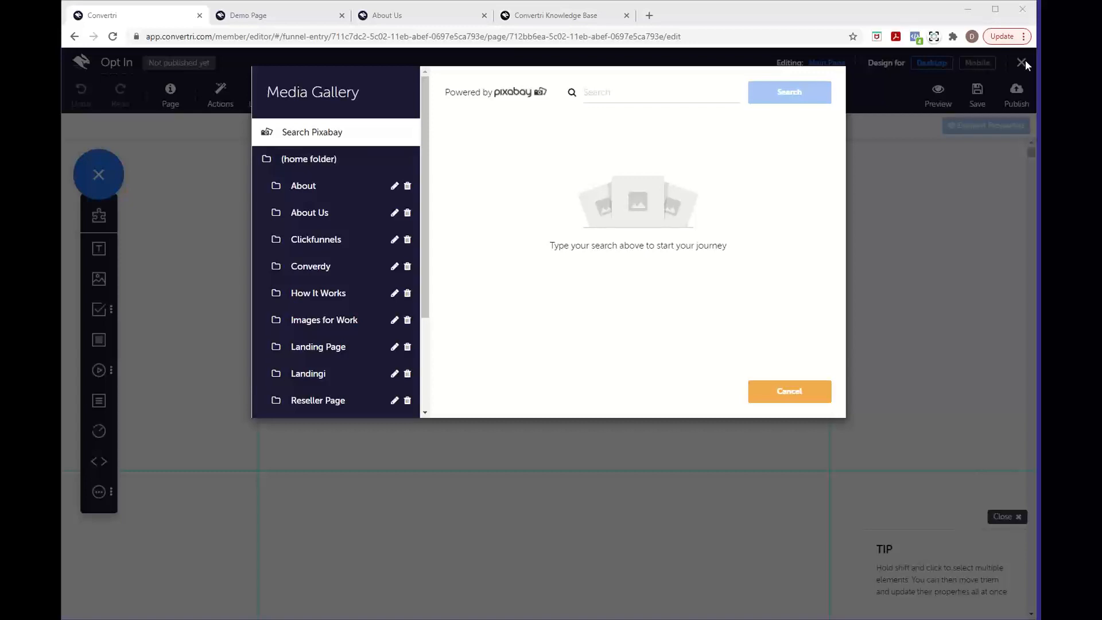
pyautogui.click(622, 92)
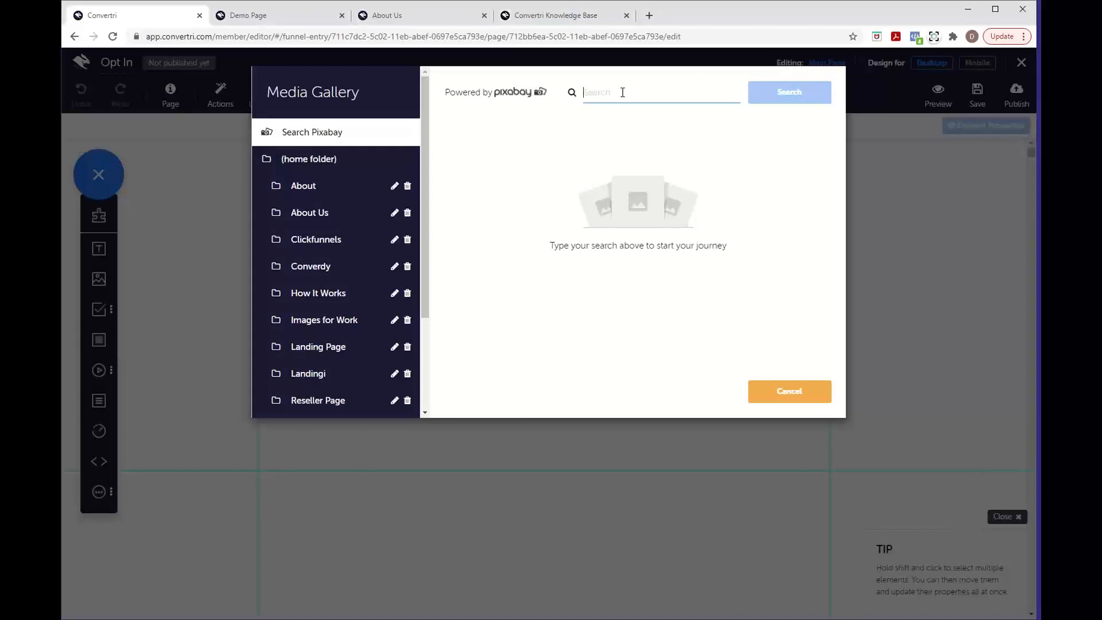
pyautogui.write('bear')
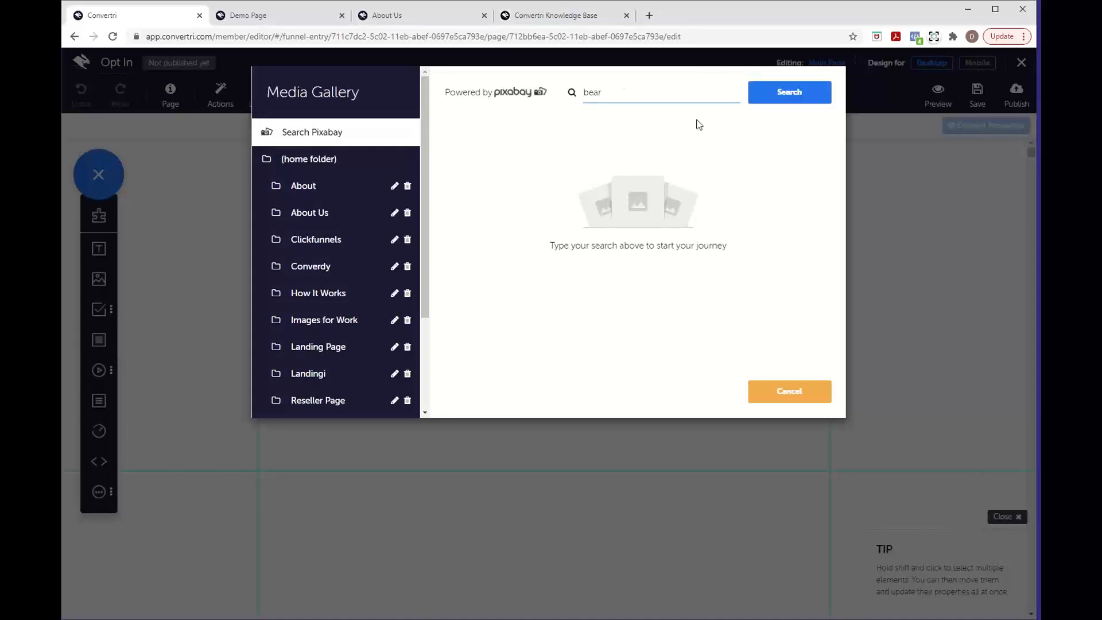
pyautogui.click(769, 102)
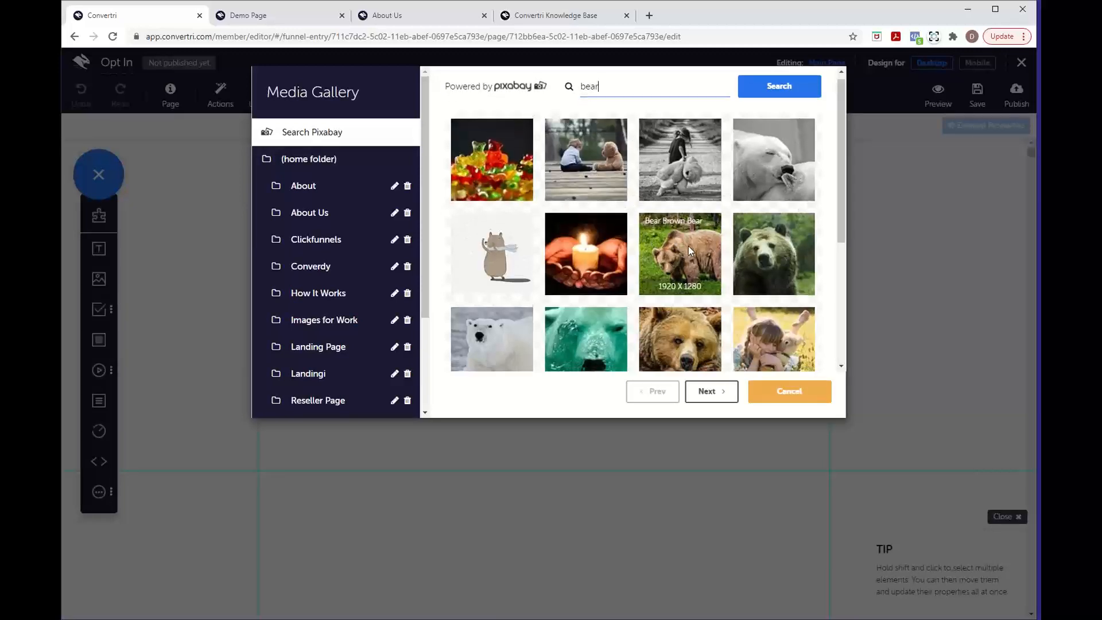
pyautogui.scroll(-1, 687, 245)
pyautogui.scroll(-1, 687, 246)
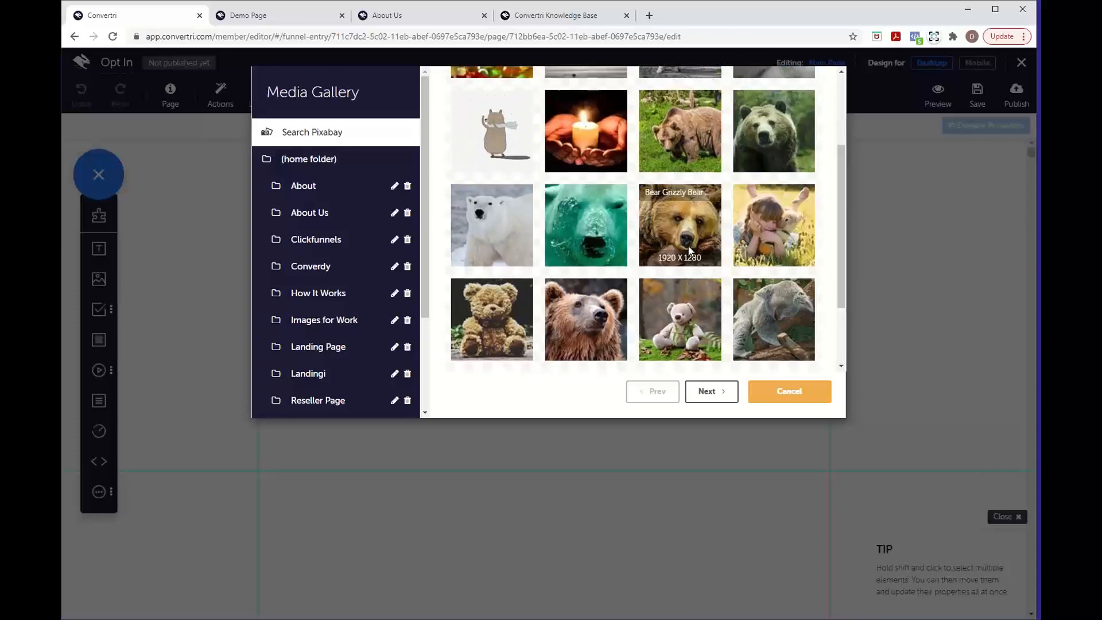
pyautogui.scroll(3, 688, 245)
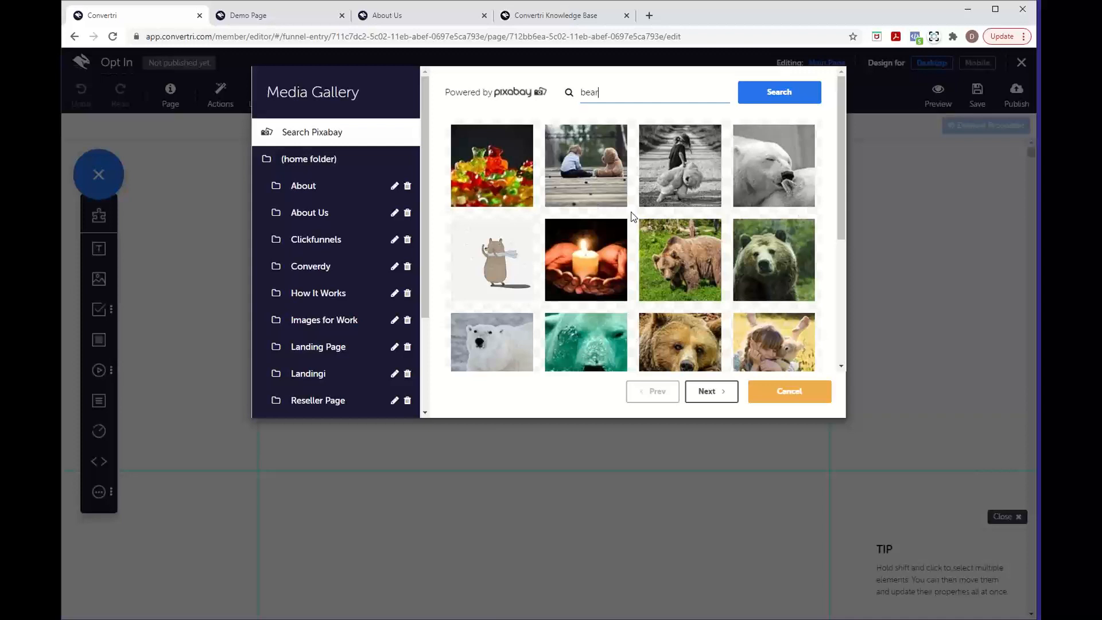
# Insert woman.jpg from the media gallery's home folder and move the image lower on the canvas
pyautogui.click(366, 164)
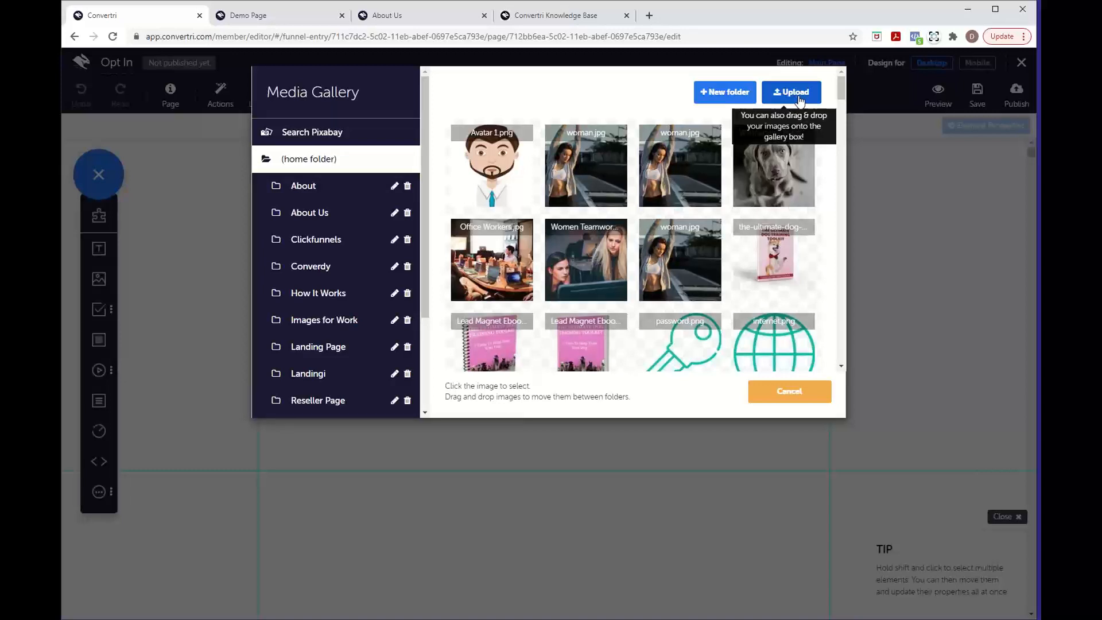
pyautogui.click(595, 177)
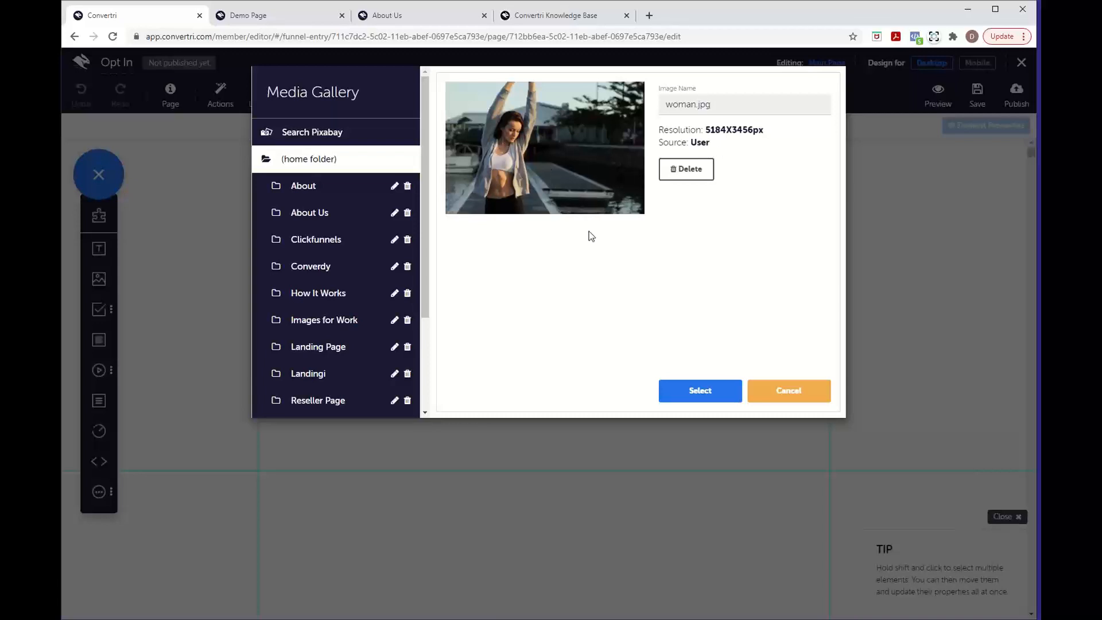
pyautogui.click(701, 395)
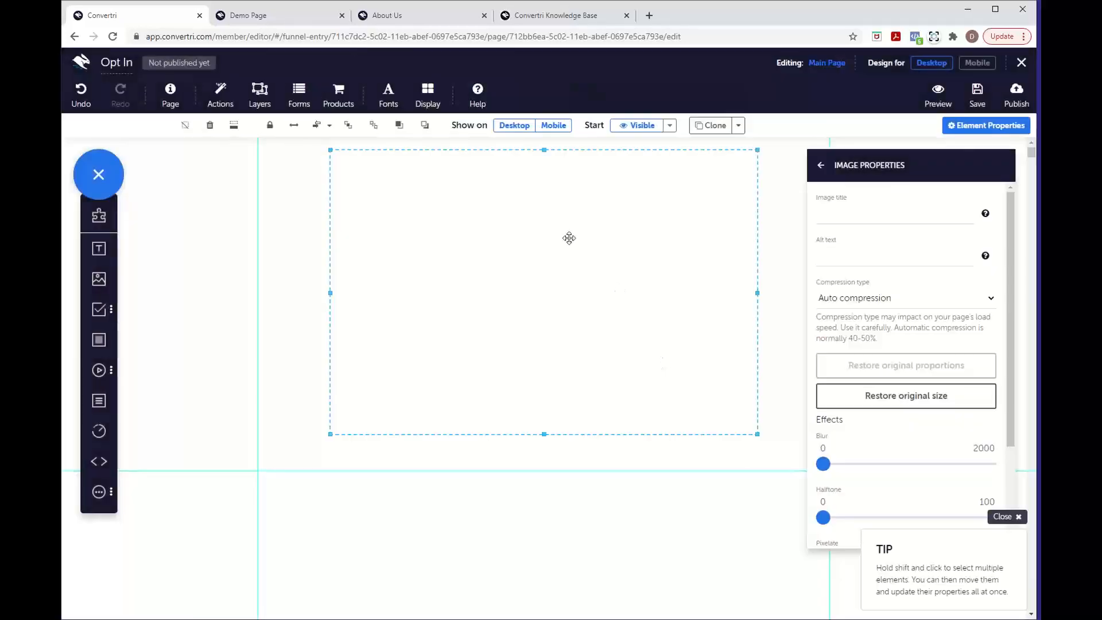
pyautogui.moveTo(595, 236); pyautogui.dragTo(597, 306)
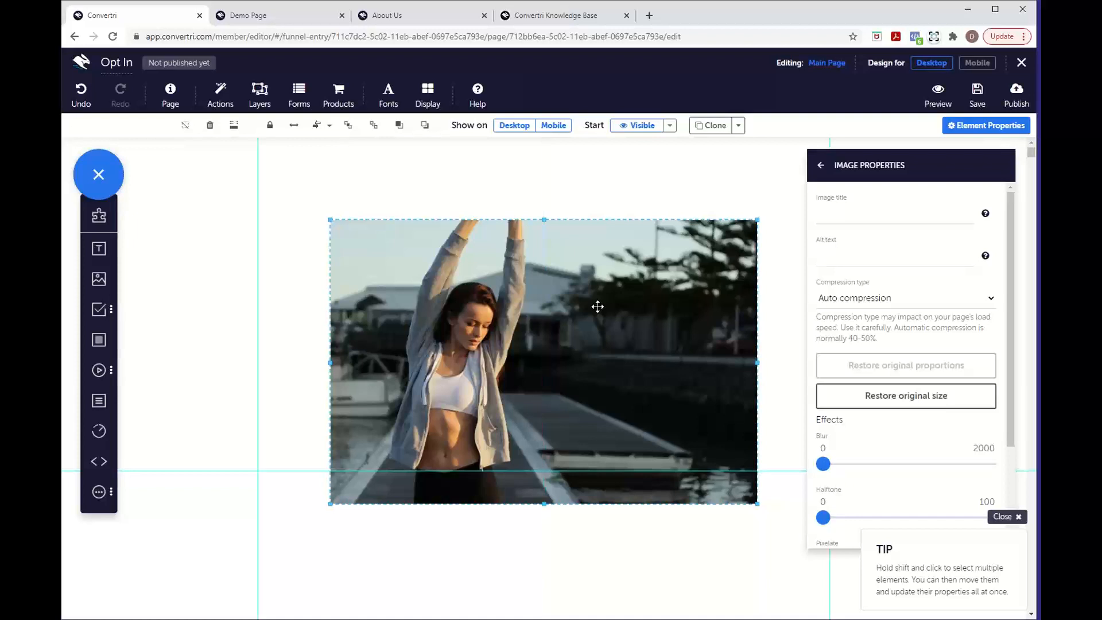
pyautogui.click(821, 166)
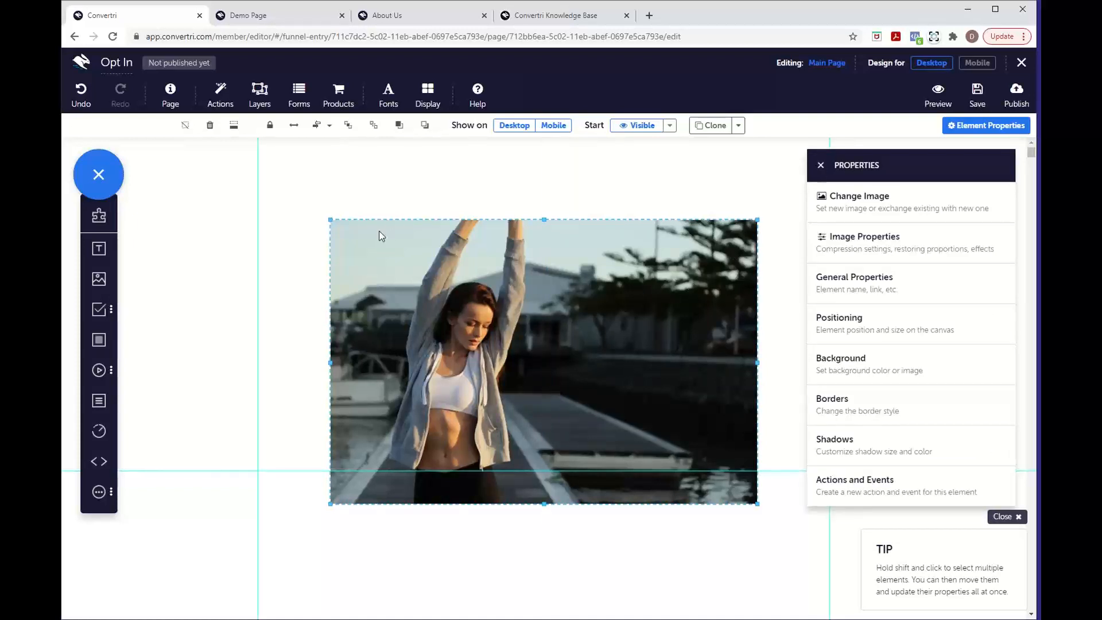
# Stretch the woman image to full page width and extend its height upward to the page top and further downward
pyautogui.click(294, 127)
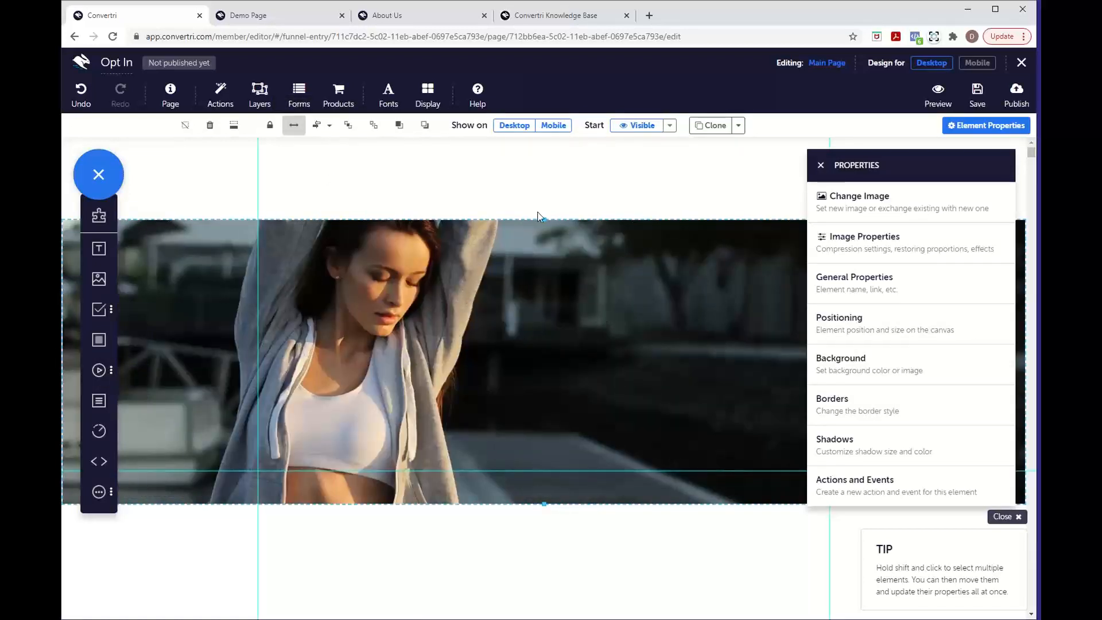
pyautogui.moveTo(543, 217); pyautogui.dragTo(548, 138)
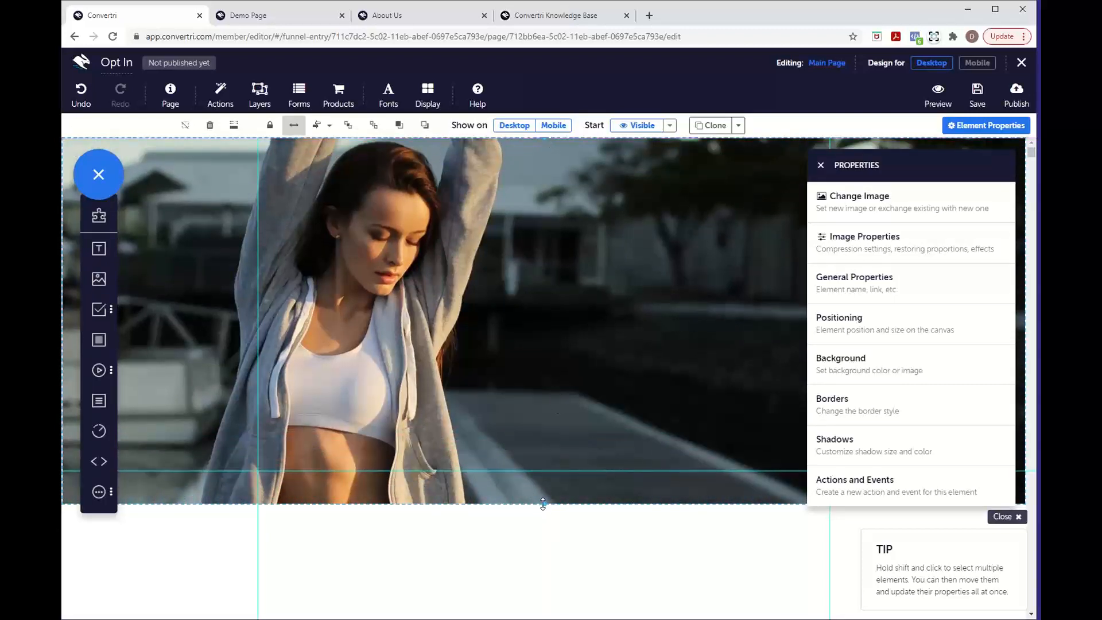
pyautogui.moveTo(543, 504); pyautogui.dragTo(545, 580)
pyautogui.scroll(2, 581, 436)
pyautogui.scroll(-1, 581, 436)
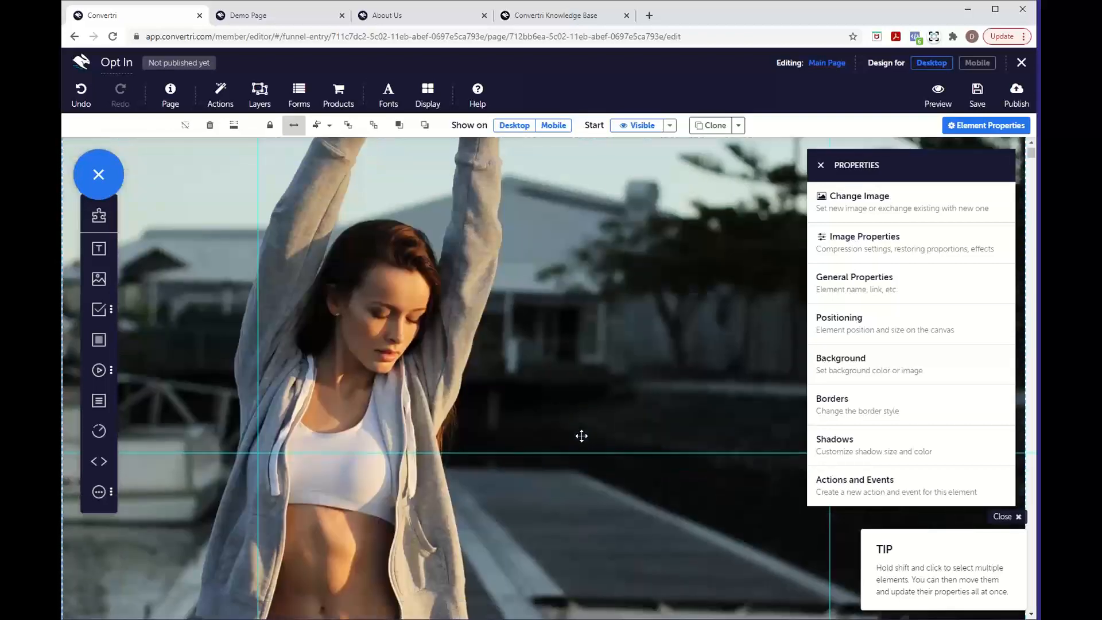
pyautogui.scroll(-3, 581, 436)
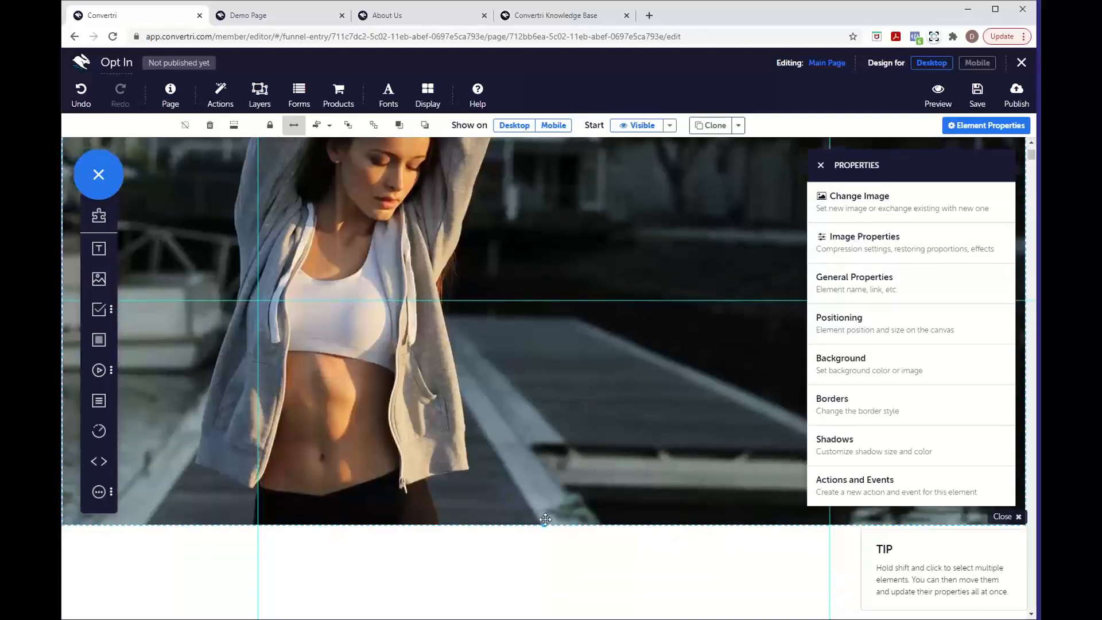
pyautogui.moveTo(545, 519); pyautogui.dragTo(545, 555)
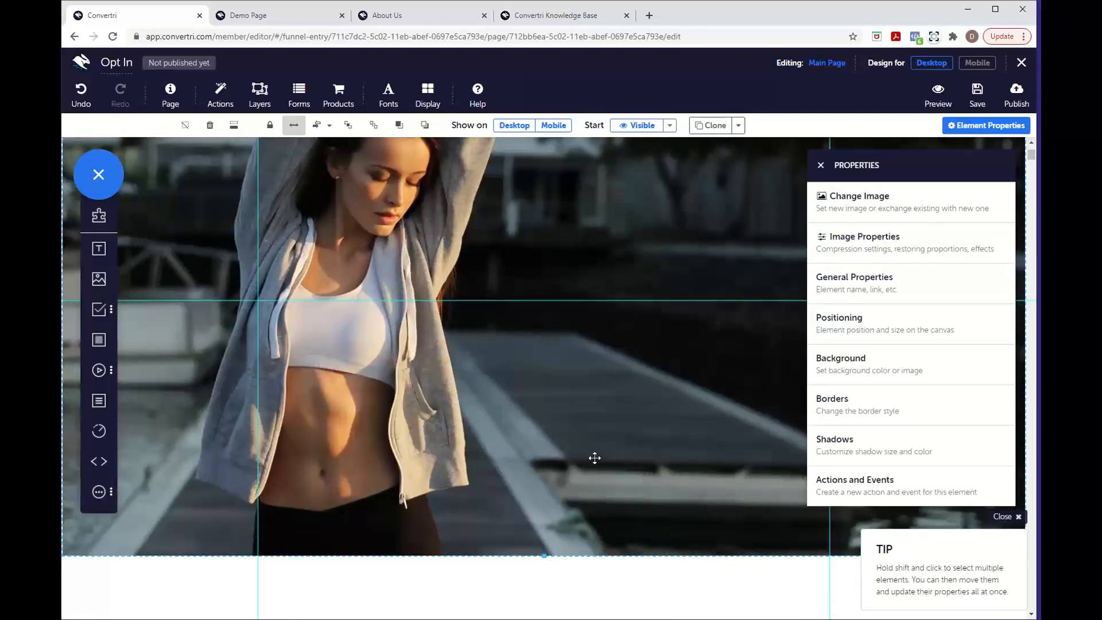
pyautogui.scroll(3, 594, 457)
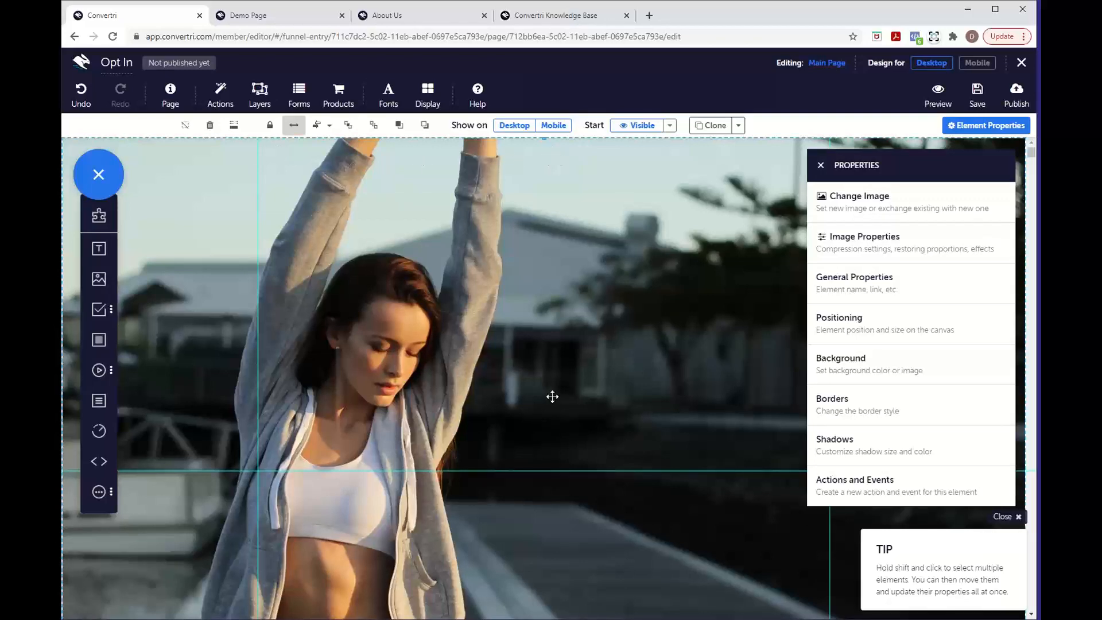
pyautogui.scroll(-1, 549, 394)
pyautogui.scroll(-4, 543, 396)
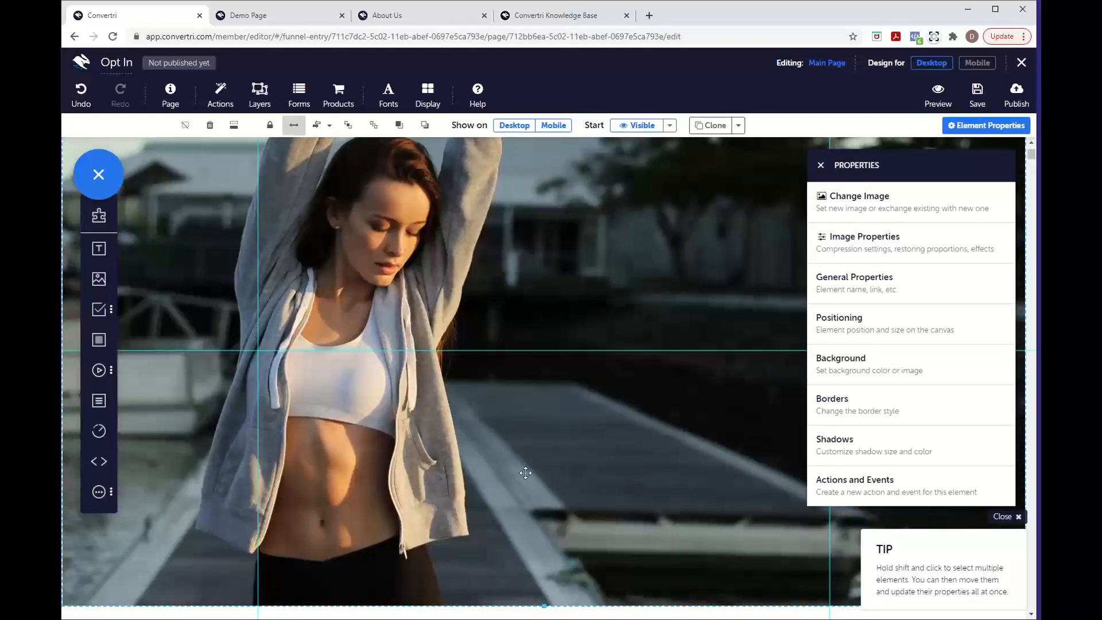
pyautogui.scroll(5, 572, 279)
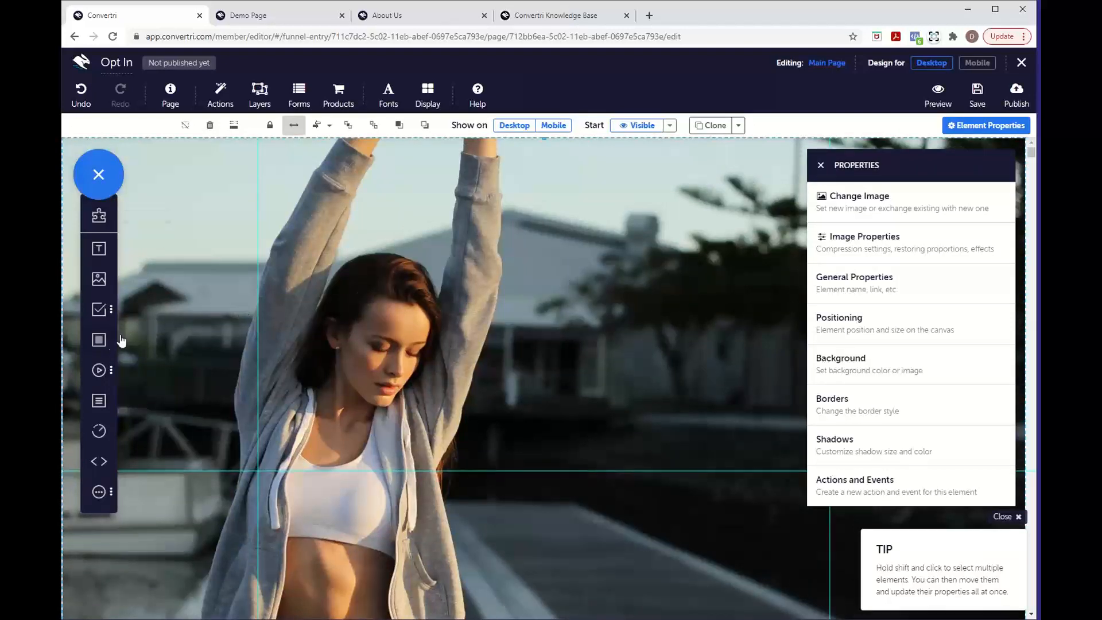
# Add a full-width panel, reduce it to a thin header strip, and align it with the page's top edge
pyautogui.moveTo(109, 344)
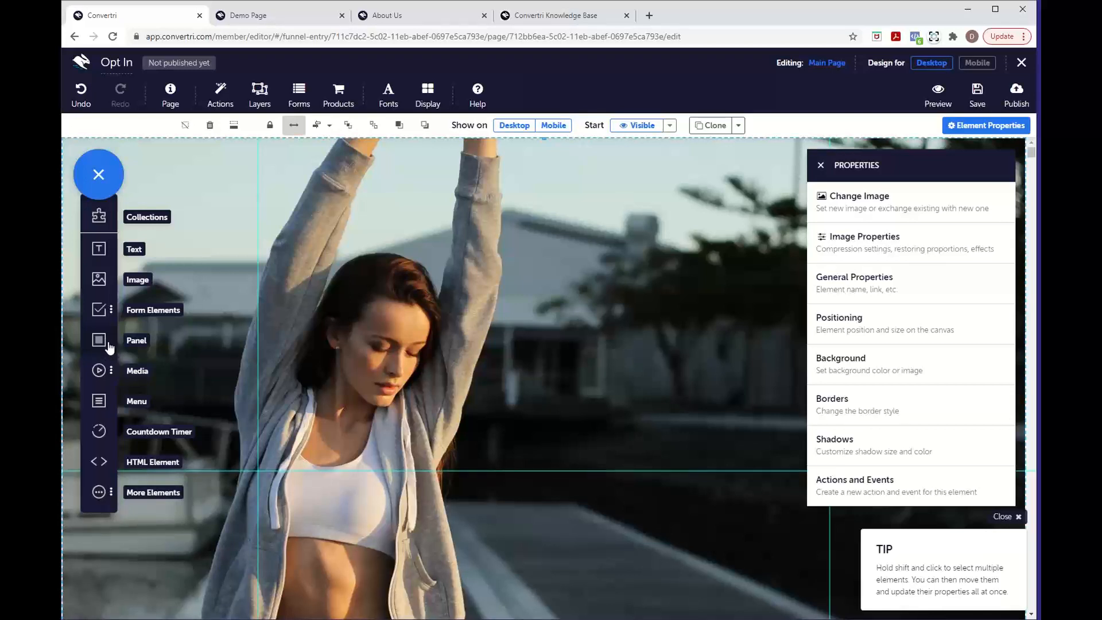
pyautogui.click(108, 345)
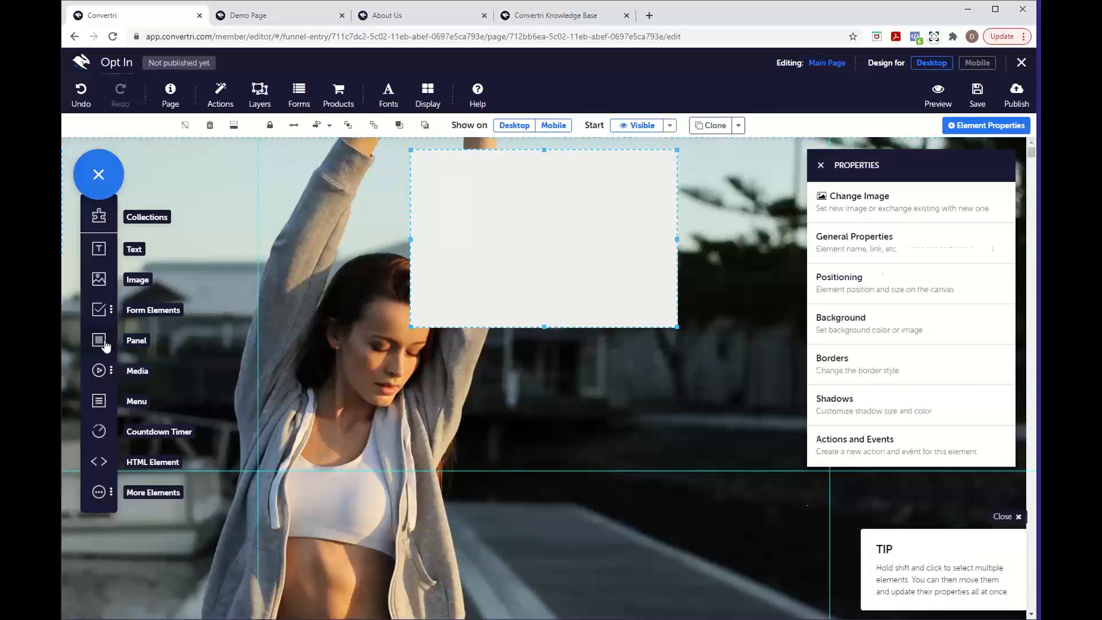
pyautogui.moveTo(523, 210)
pyautogui.mouseDown()
pyautogui.moveTo(524, 194)
pyautogui.moveTo(523, 213)
pyautogui.mouseUp()
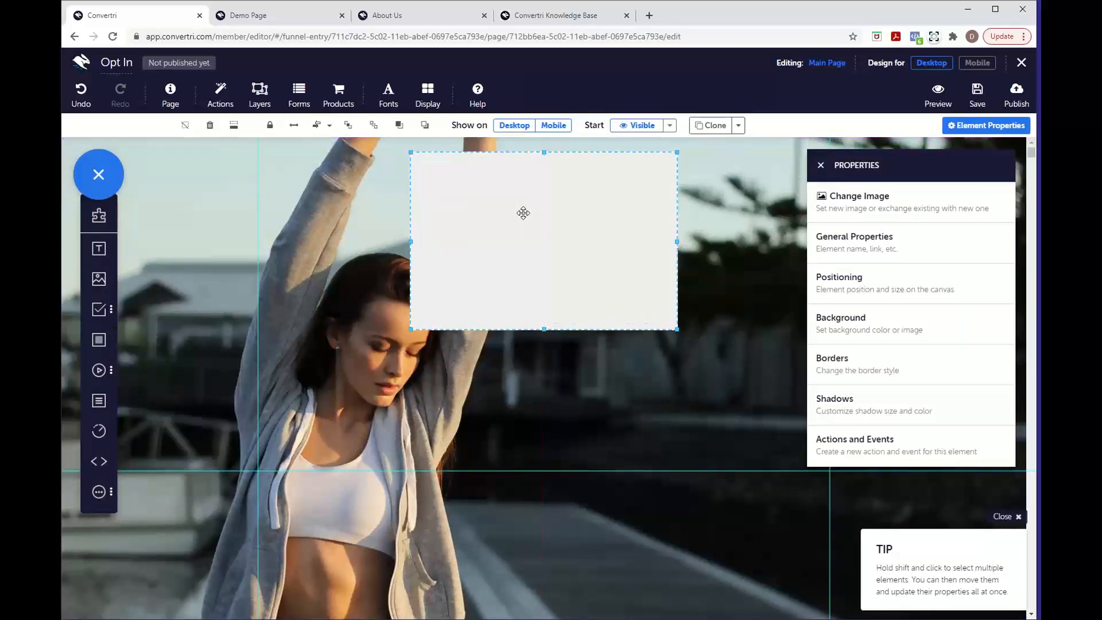
pyautogui.click(295, 128)
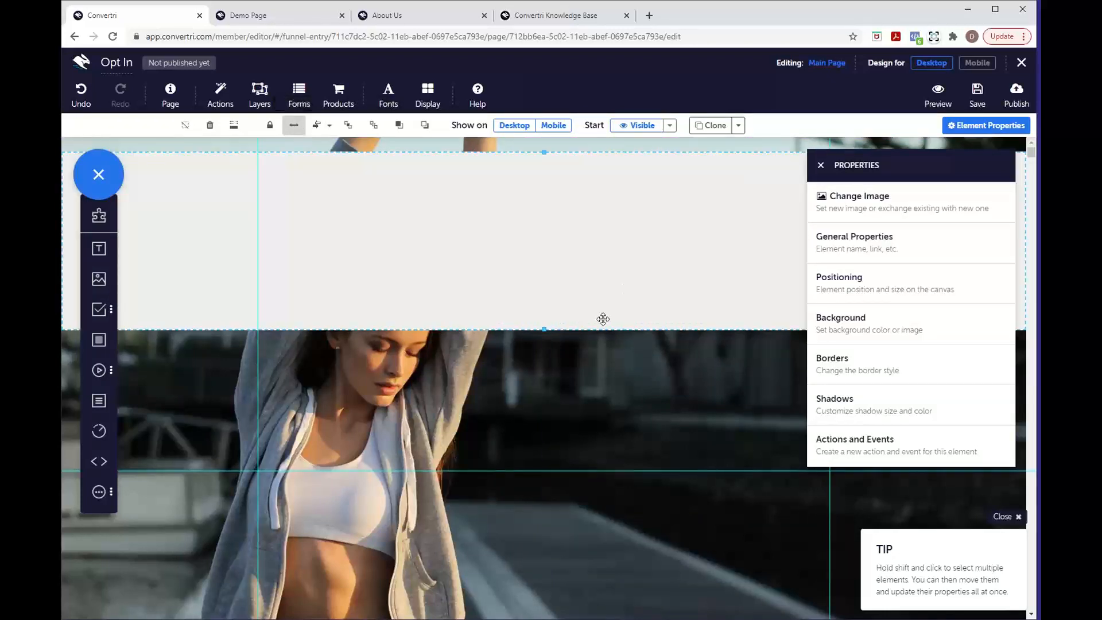
pyautogui.moveTo(545, 326); pyautogui.dragTo(546, 195)
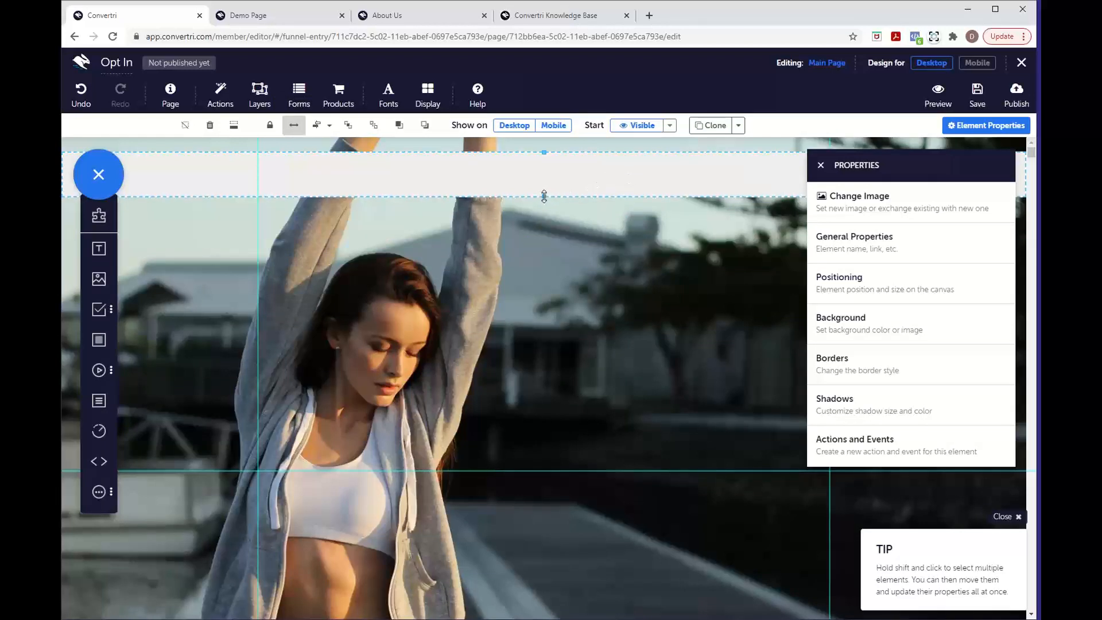
pyautogui.moveTo(544, 196)
pyautogui.mouseDown()
pyautogui.moveTo(545, 251)
pyautogui.moveTo(543, 198)
pyautogui.mouseUp()
pyautogui.moveTo(623, 176); pyautogui.dragTo(621, 164)
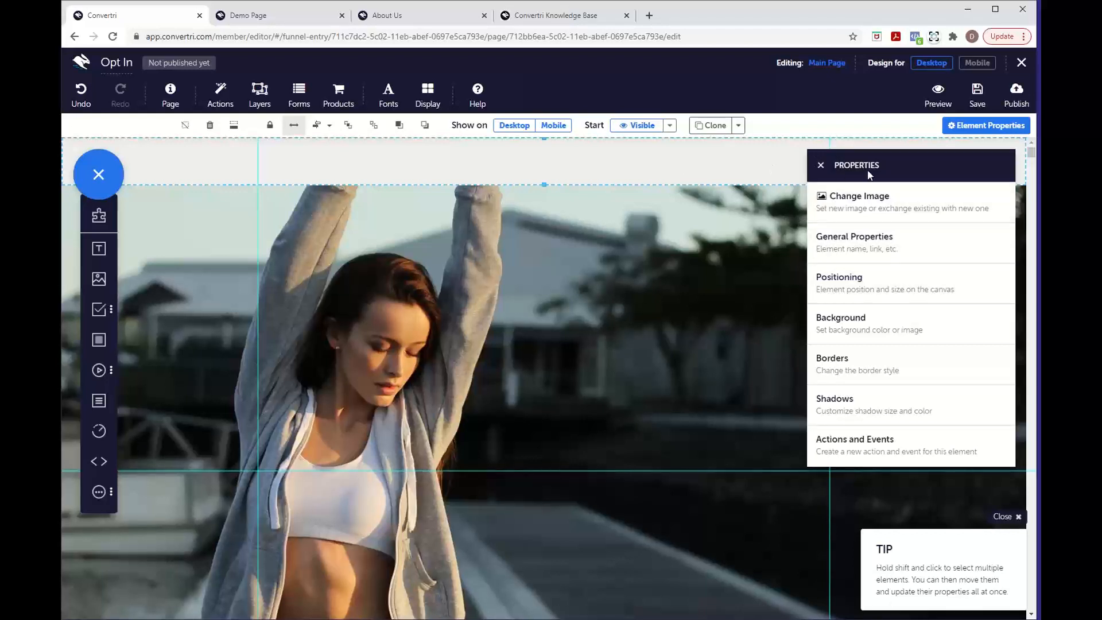
# Set the header panel's solid background fill to pale peach, rgb(250, 233, 211)
pyautogui.click(821, 167)
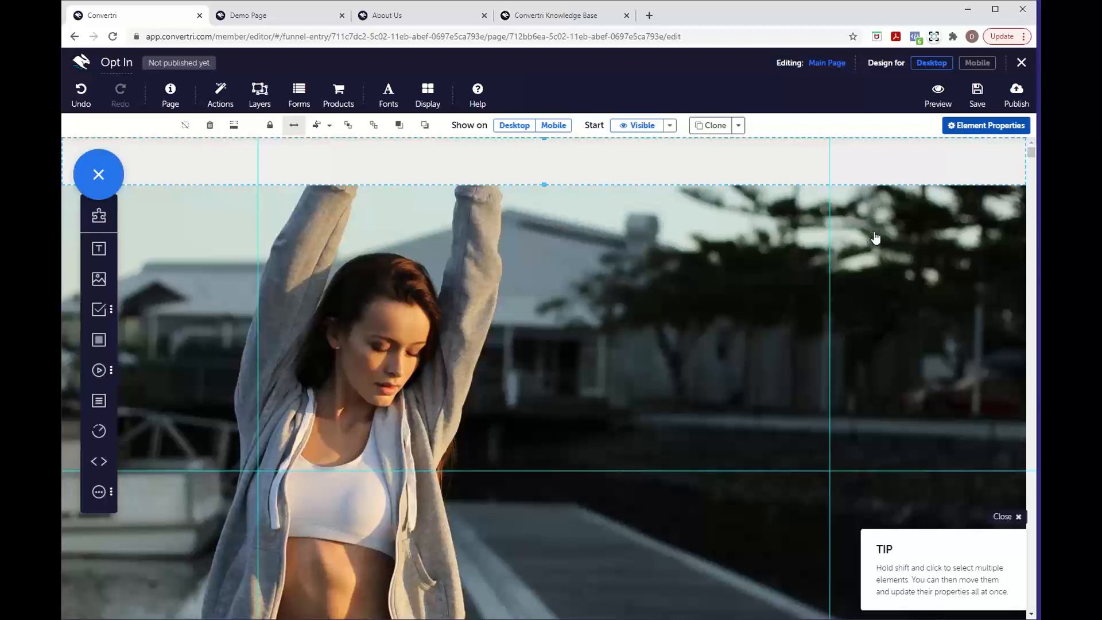
pyautogui.click(967, 128)
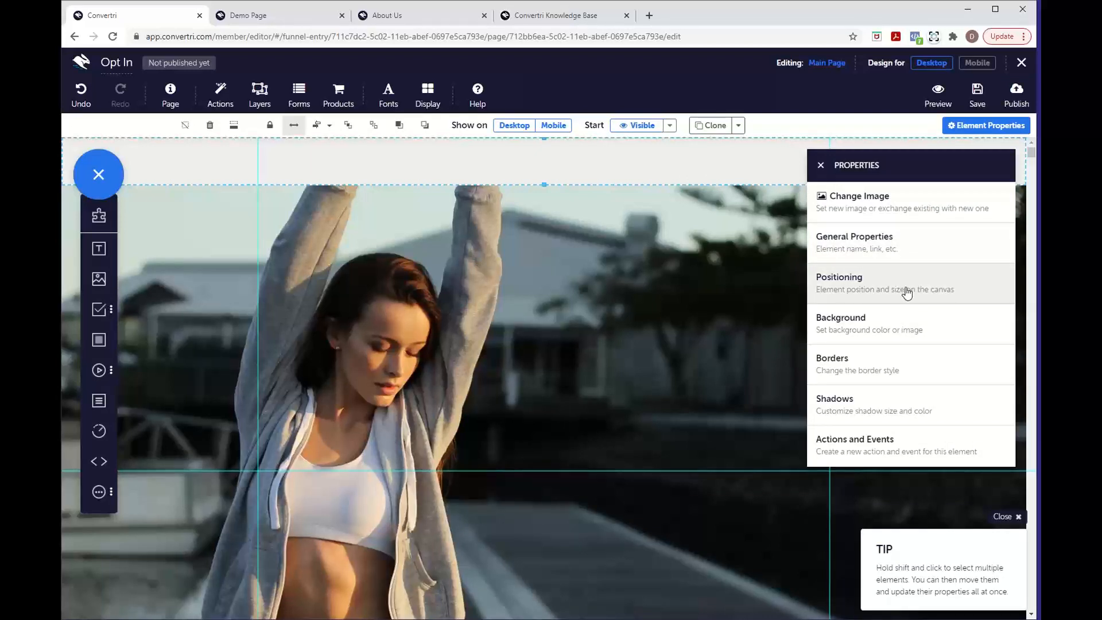
pyautogui.click(904, 312)
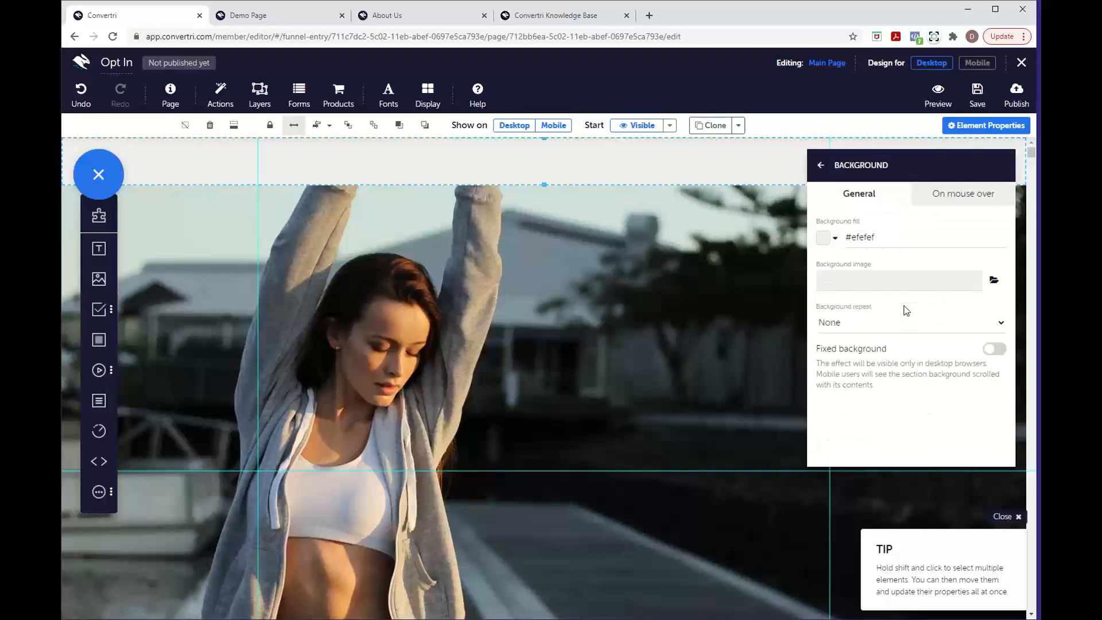
pyautogui.click(823, 240)
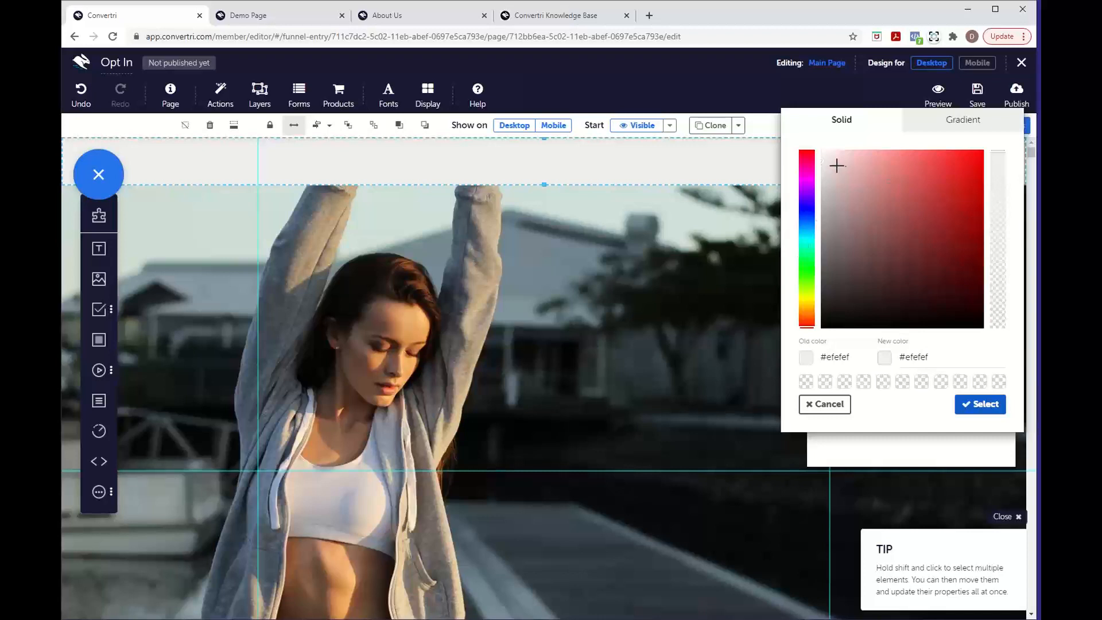
pyautogui.moveTo(834, 166)
pyautogui.mouseDown()
pyautogui.moveTo(898, 270)
pyautogui.moveTo(868, 229)
pyautogui.moveTo(858, 184)
pyautogui.moveTo(897, 235)
pyautogui.moveTo(901, 222)
pyautogui.moveTo(844, 173)
pyautogui.mouseUp()
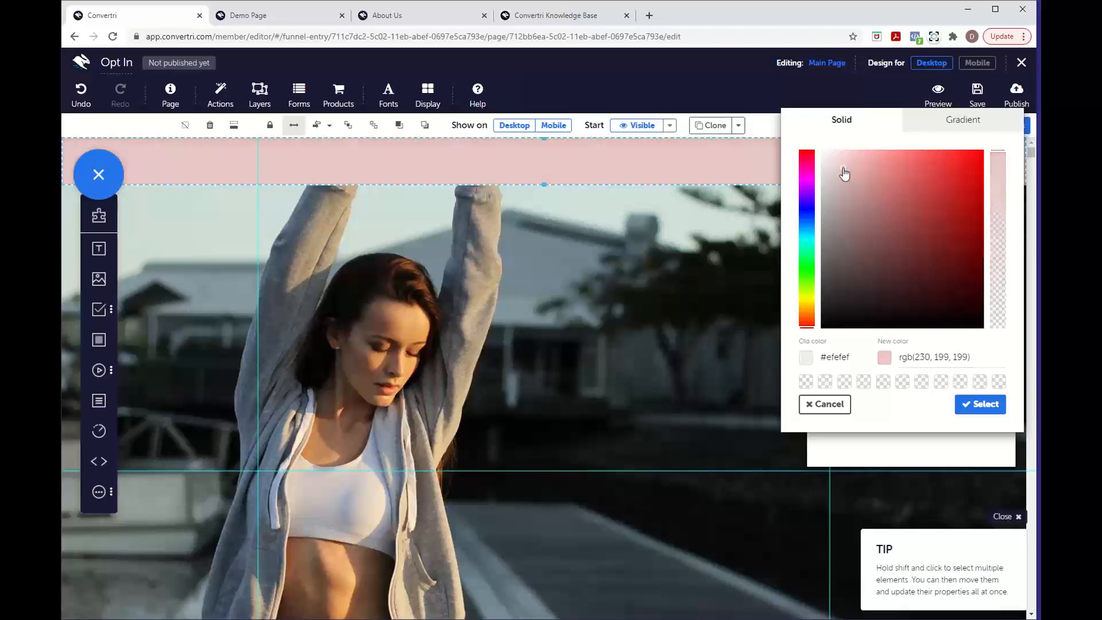
pyautogui.moveTo(845, 173)
pyautogui.mouseDown()
pyautogui.moveTo(845, 185)
pyautogui.moveTo(977, 159)
pyautogui.mouseUp()
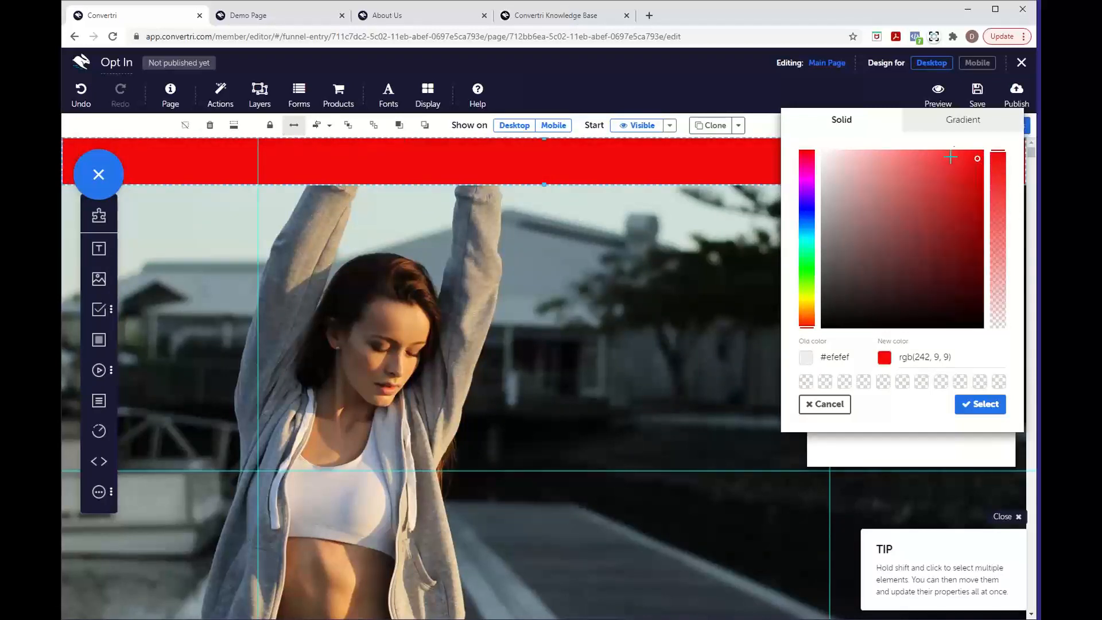
pyautogui.moveTo(966, 170)
pyautogui.mouseDown()
pyautogui.moveTo(924, 204)
pyautogui.moveTo(934, 188)
pyautogui.moveTo(912, 223)
pyautogui.moveTo(903, 188)
pyautogui.moveTo(895, 241)
pyautogui.moveTo(852, 167)
pyautogui.mouseUp()
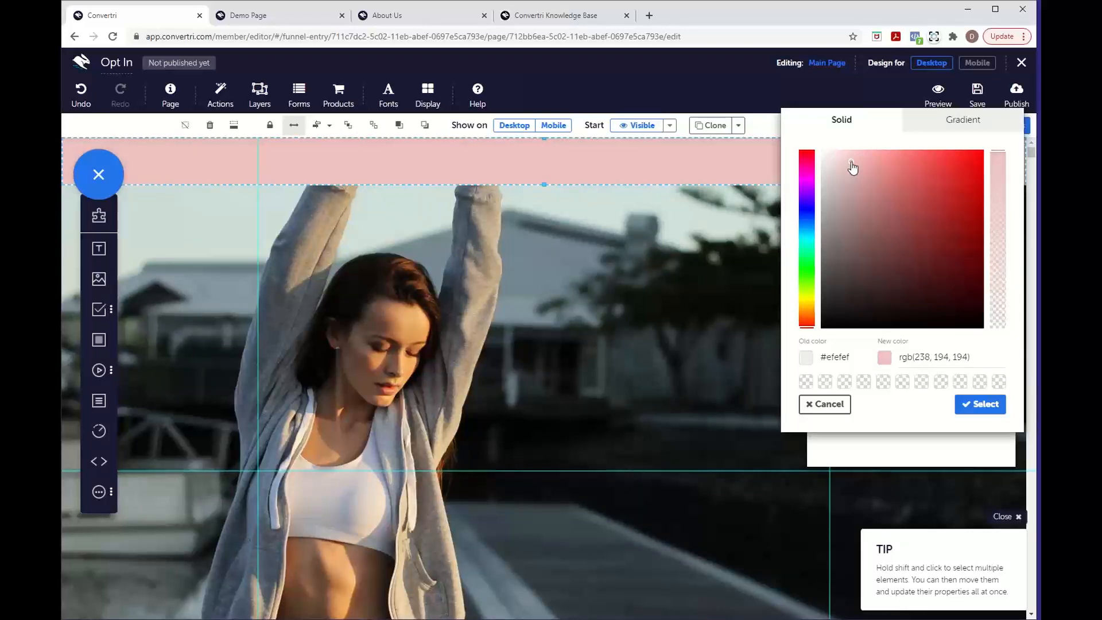
pyautogui.moveTo(852, 167); pyautogui.dragTo(851, 165)
pyautogui.moveTo(806, 308); pyautogui.dragTo(807, 312)
pyautogui.moveTo(852, 162); pyautogui.dragTo(847, 160)
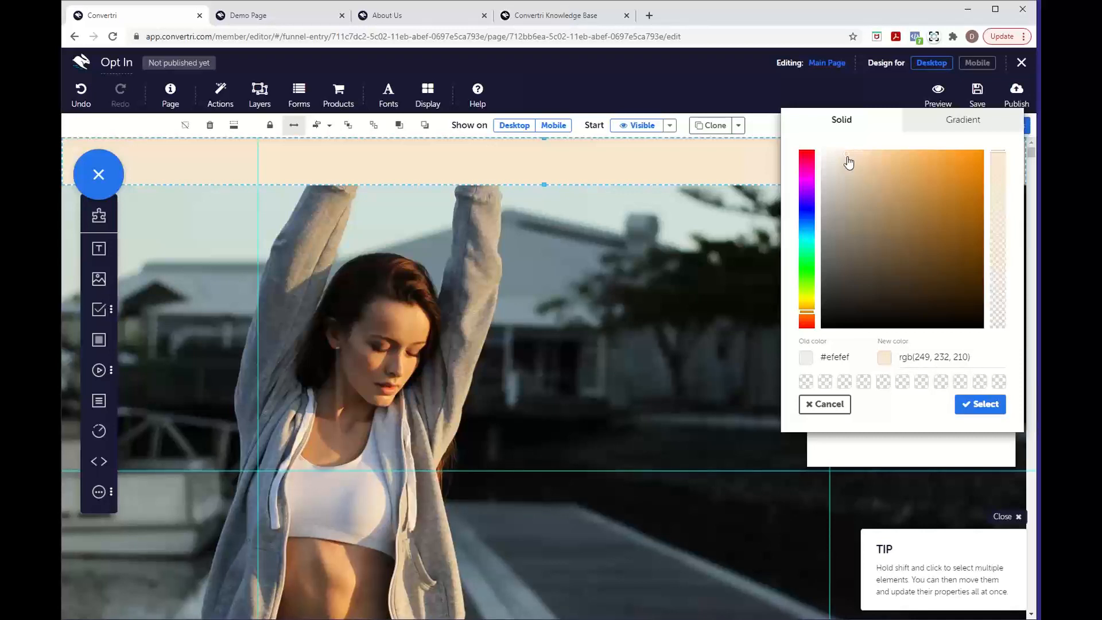
pyautogui.moveTo(848, 163); pyautogui.dragTo(846, 153)
pyautogui.moveTo(969, 359); pyautogui.dragTo(921, 360)
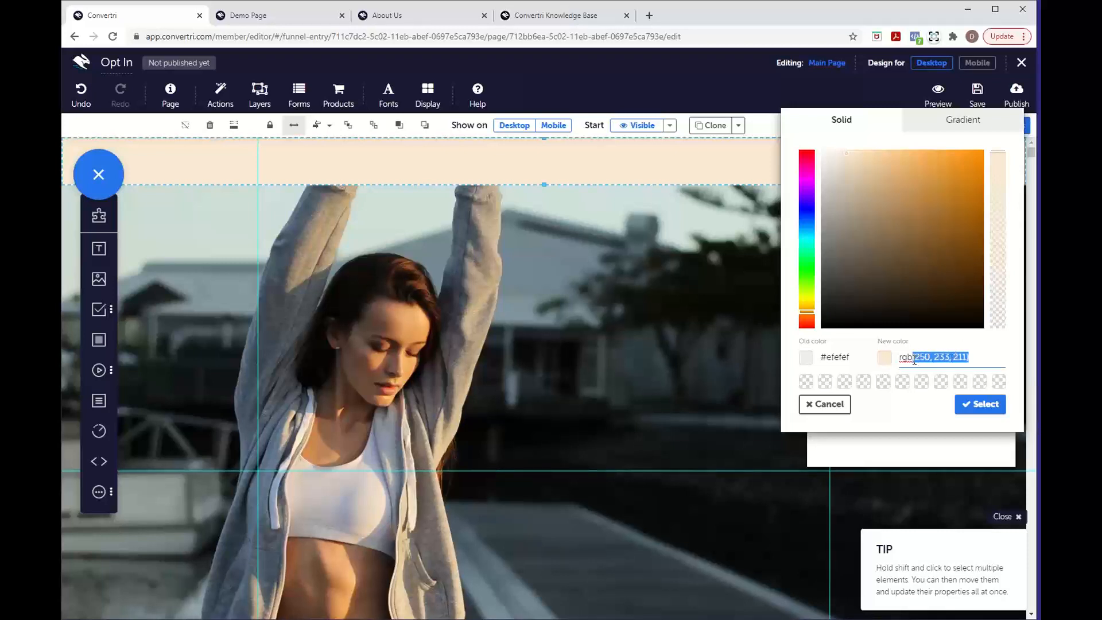
pyautogui.moveTo(914, 360); pyautogui.dragTo(975, 358)
pyautogui.click(985, 406)
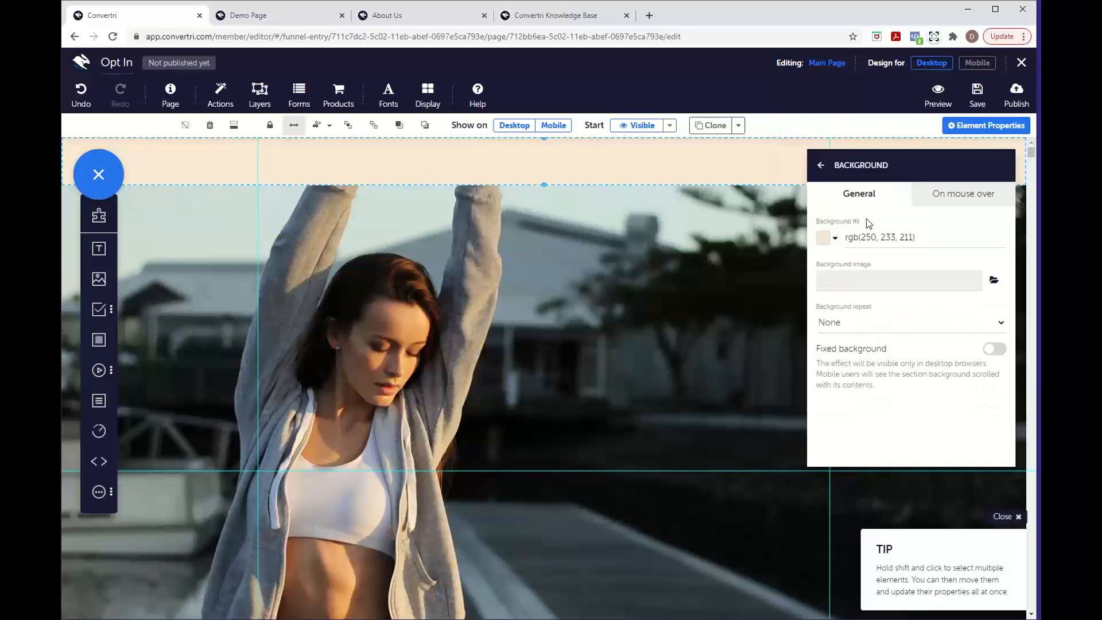
pyautogui.click(821, 165)
pyautogui.click(821, 168)
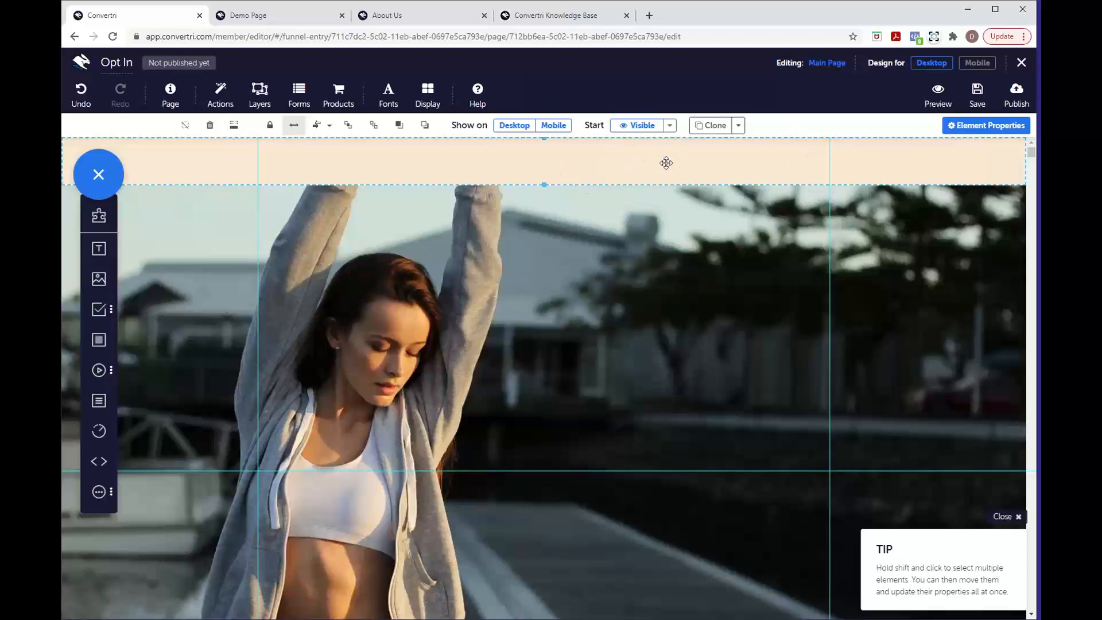
# Clone the peach header panel and place the copy directly beneath the woman image as a footer strip
pyautogui.click(719, 134)
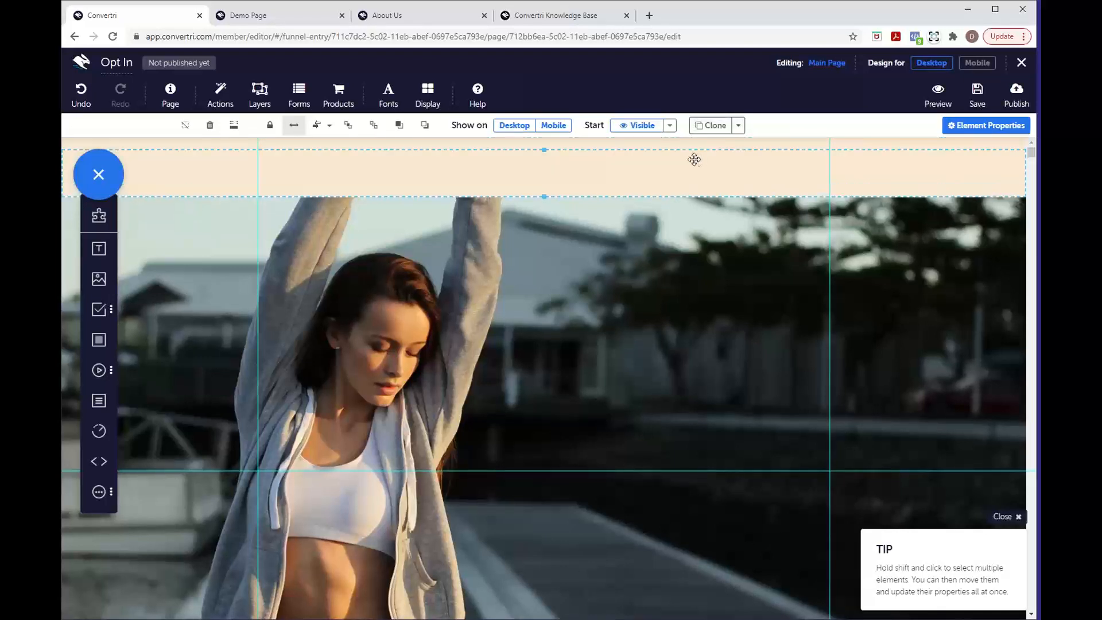
pyautogui.moveTo(692, 165)
pyautogui.mouseDown()
pyautogui.moveTo(679, 431)
pyautogui.moveTo(696, 406)
pyautogui.moveTo(662, 297)
pyautogui.moveTo(647, 590)
pyautogui.mouseUp()
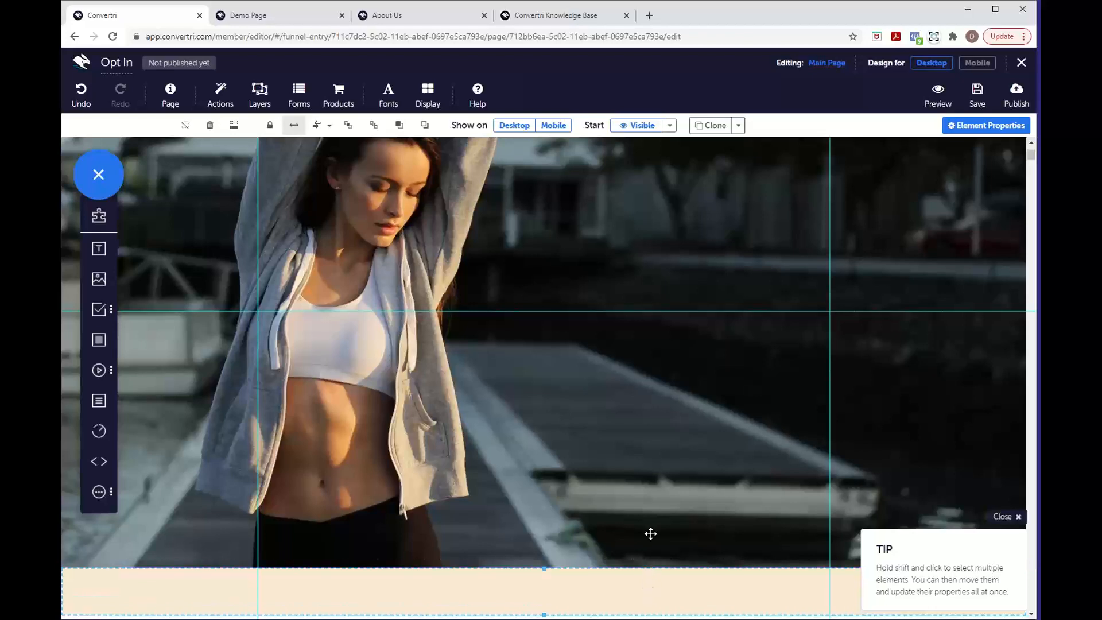
pyautogui.scroll(1, 650, 534)
pyautogui.scroll(2, 650, 534)
pyautogui.scroll(-4, 650, 533)
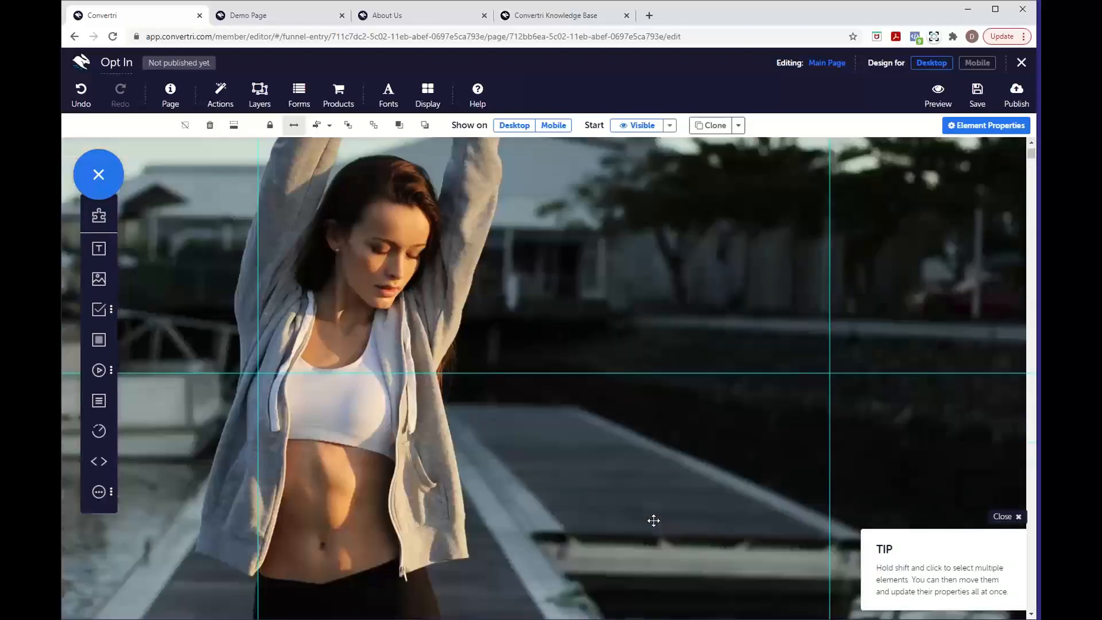
pyautogui.scroll(6, 588, 412)
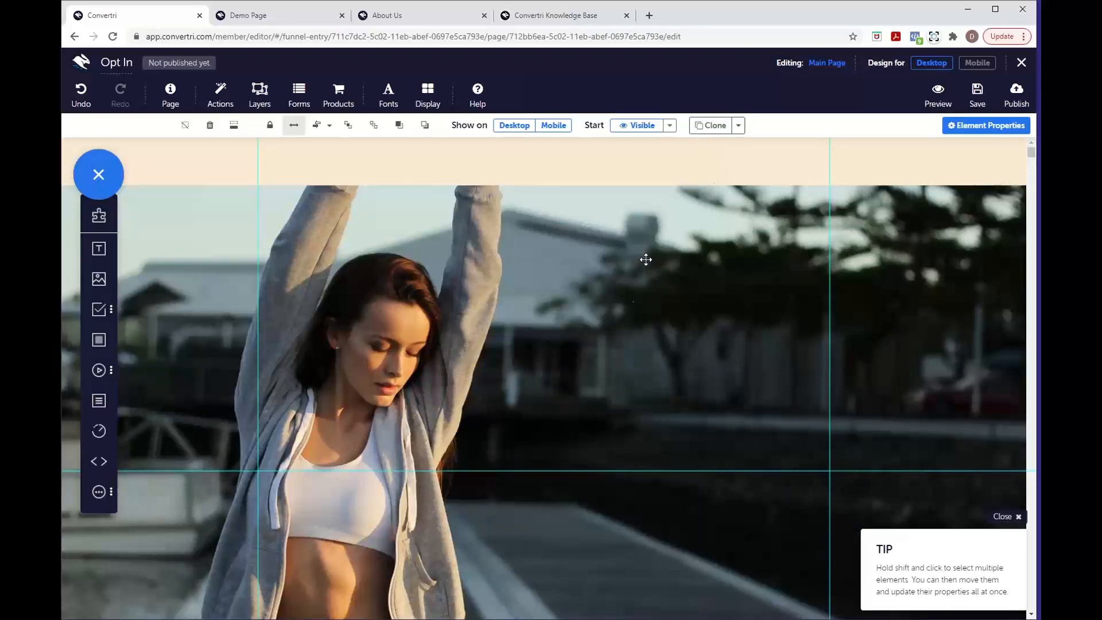
pyautogui.scroll(-6, 615, 381)
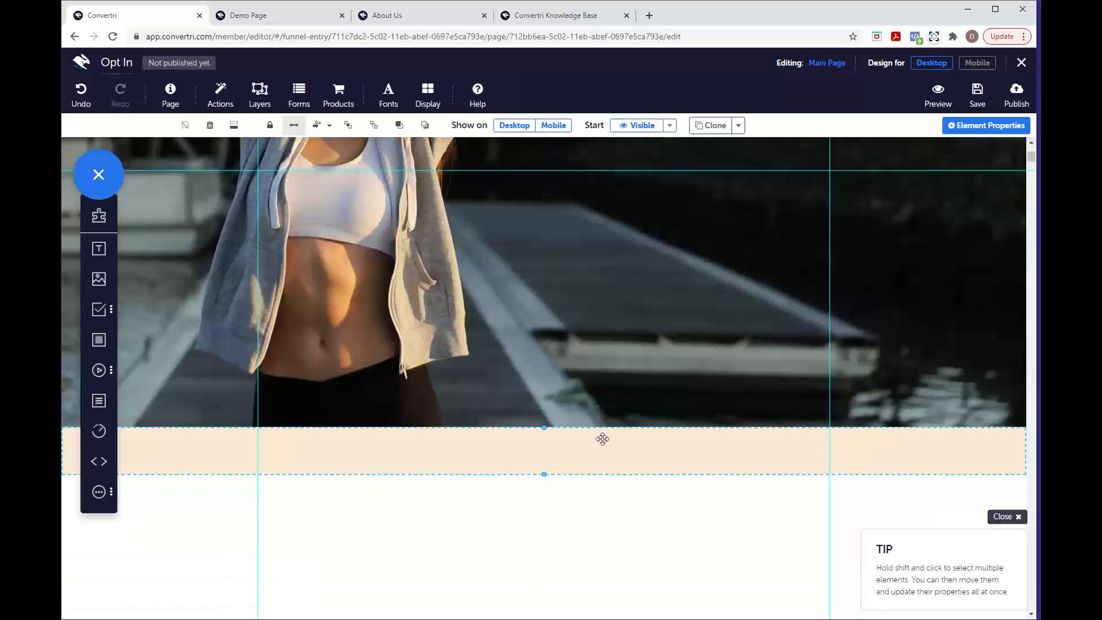
# Add a panel over the image beside the woman and stretch it downward into a tall box
pyautogui.scroll(5, 667, 324)
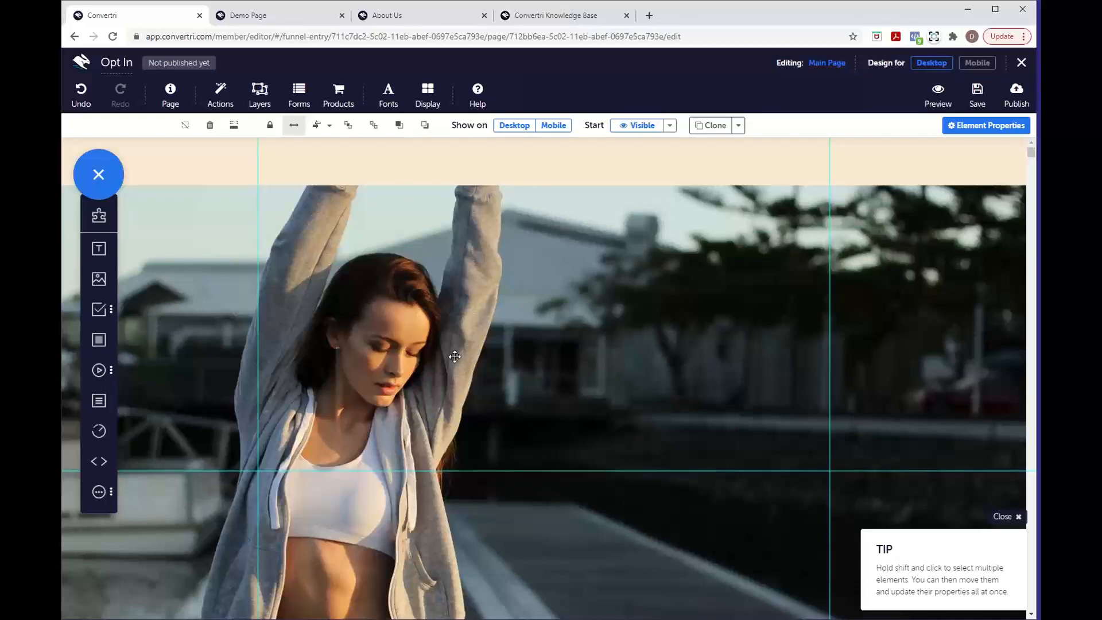
pyautogui.moveTo(99, 344); pyautogui.dragTo(664, 396)
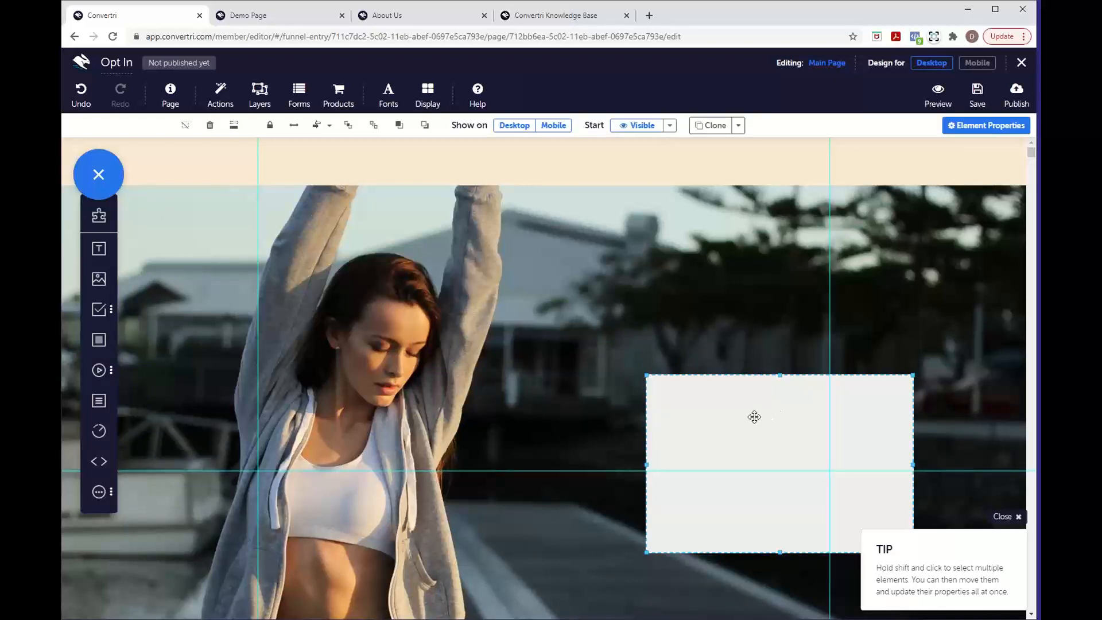
pyautogui.moveTo(752, 416); pyautogui.dragTo(705, 339)
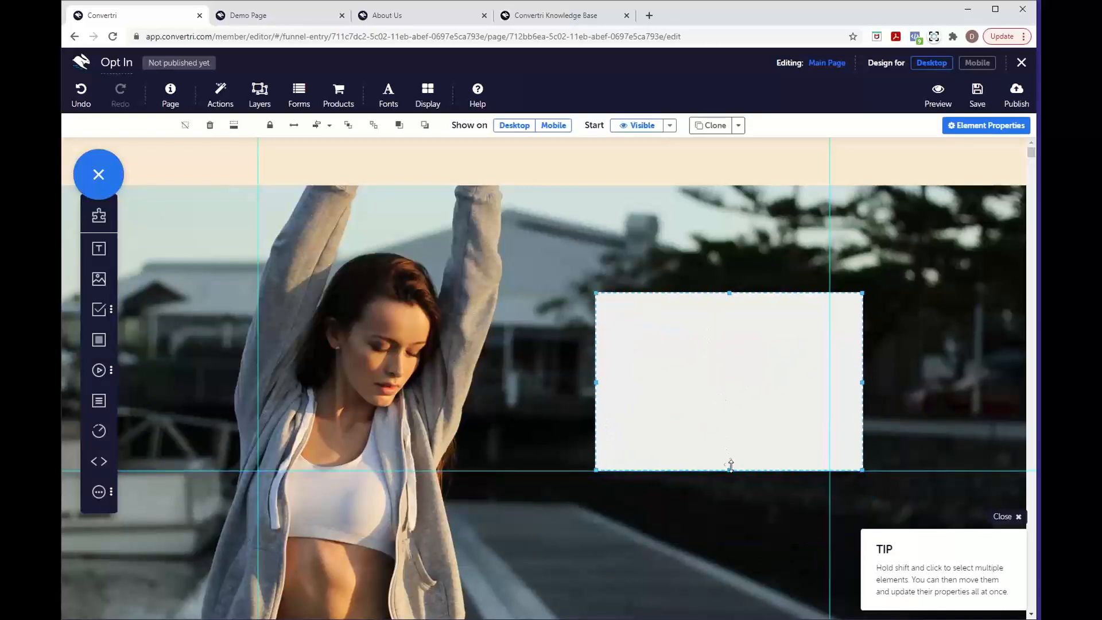
pyautogui.moveTo(727, 469); pyautogui.dragTo(716, 598)
pyautogui.scroll(-2, 760, 531)
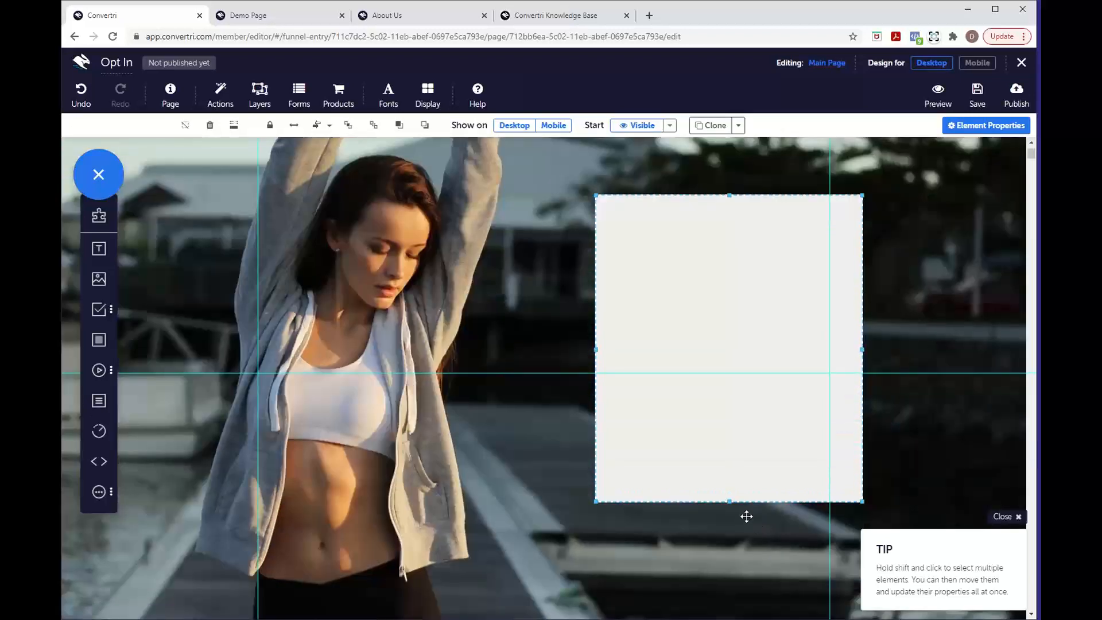
pyautogui.moveTo(729, 503); pyautogui.dragTo(728, 533)
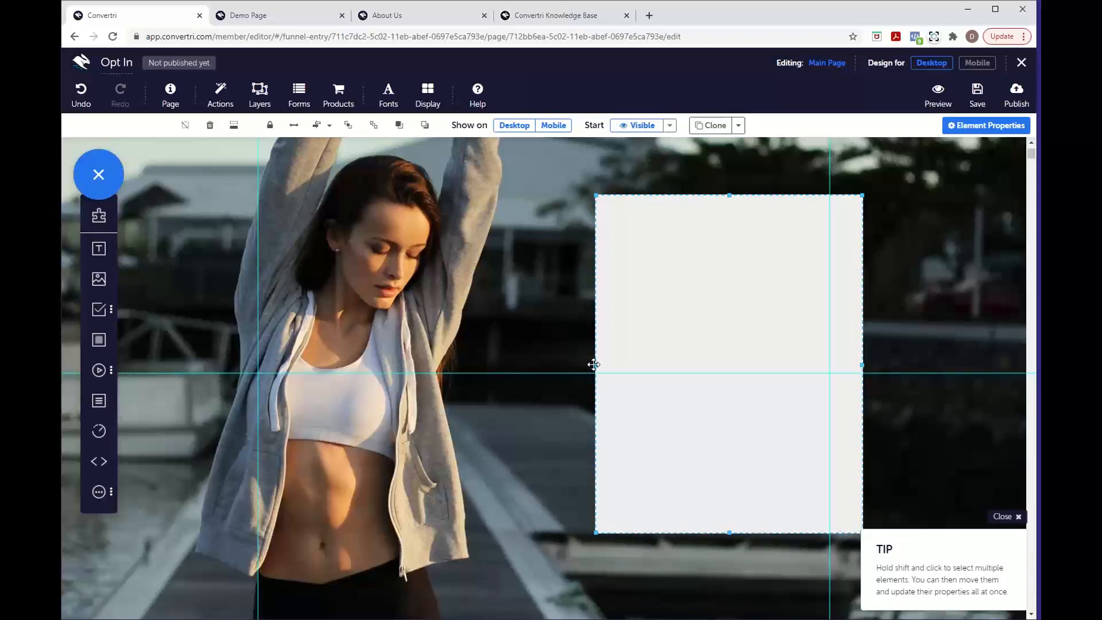
pyautogui.moveTo(595, 364)
pyautogui.mouseDown()
pyautogui.moveTo(580, 365)
pyautogui.moveTo(597, 364)
pyautogui.mouseUp()
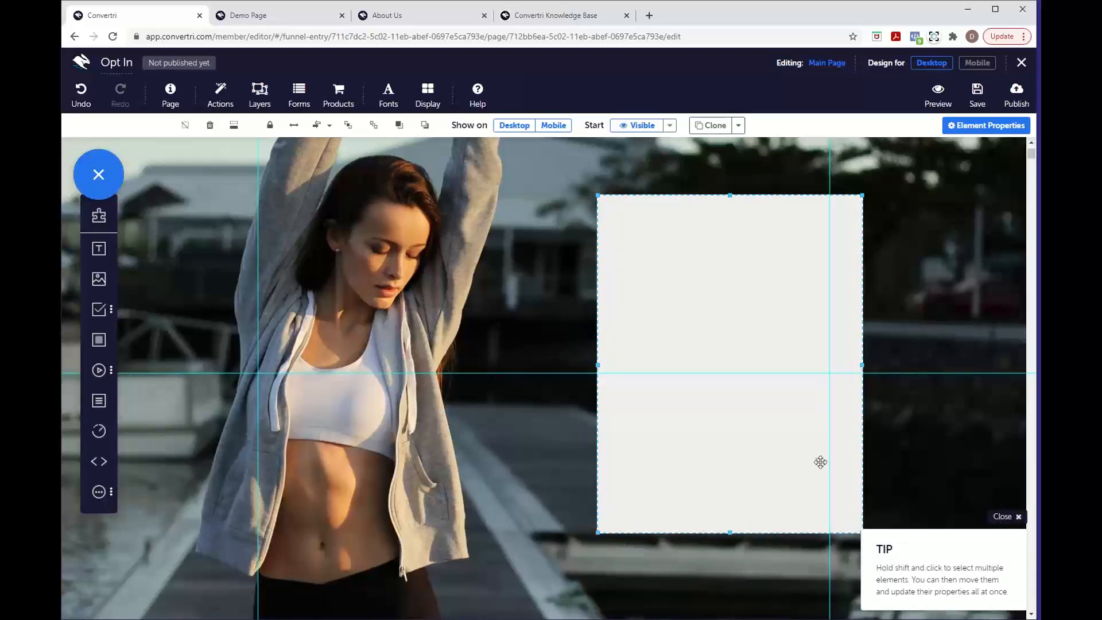
# Dismiss the quick tips and nudge the tall panel slightly up and to the left
pyautogui.click(1001, 515)
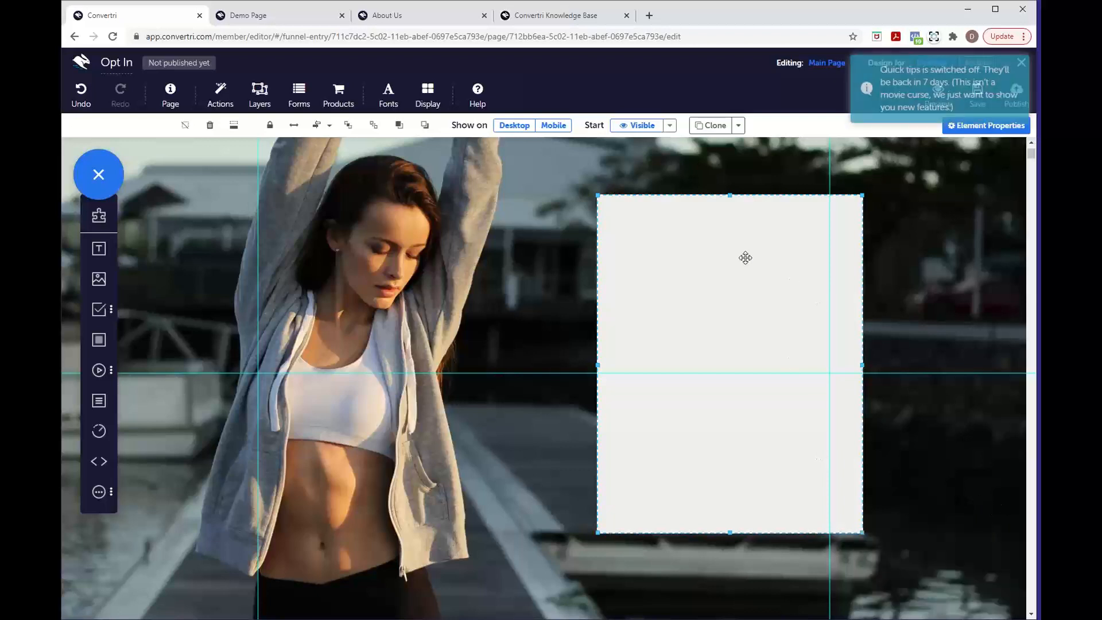
pyautogui.scroll(2, 771, 301)
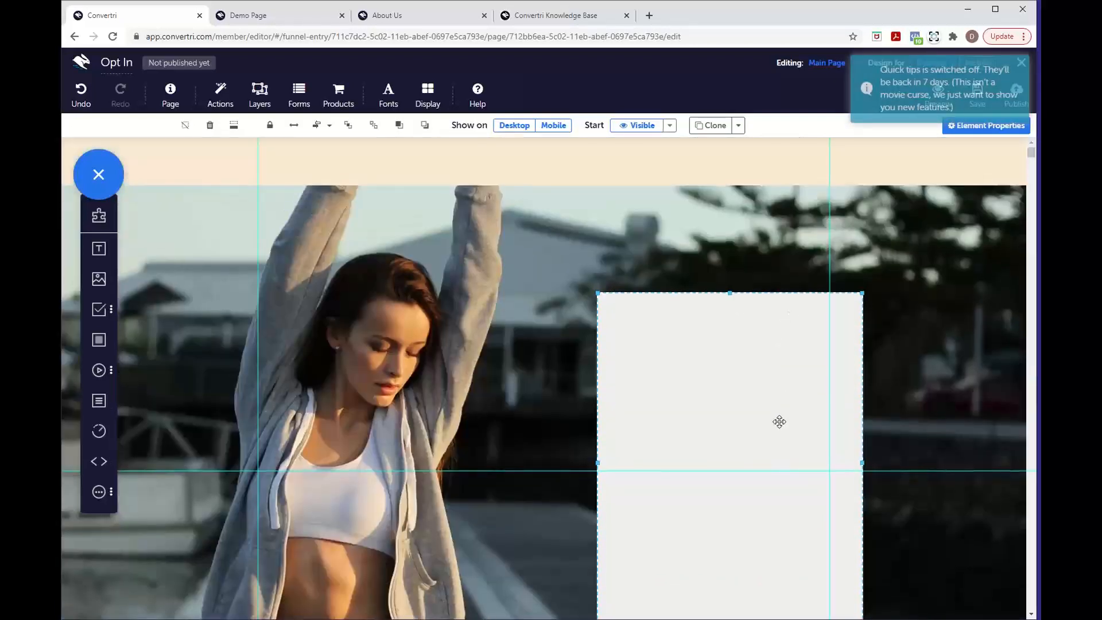
pyautogui.moveTo(779, 420); pyautogui.dragTo(777, 418)
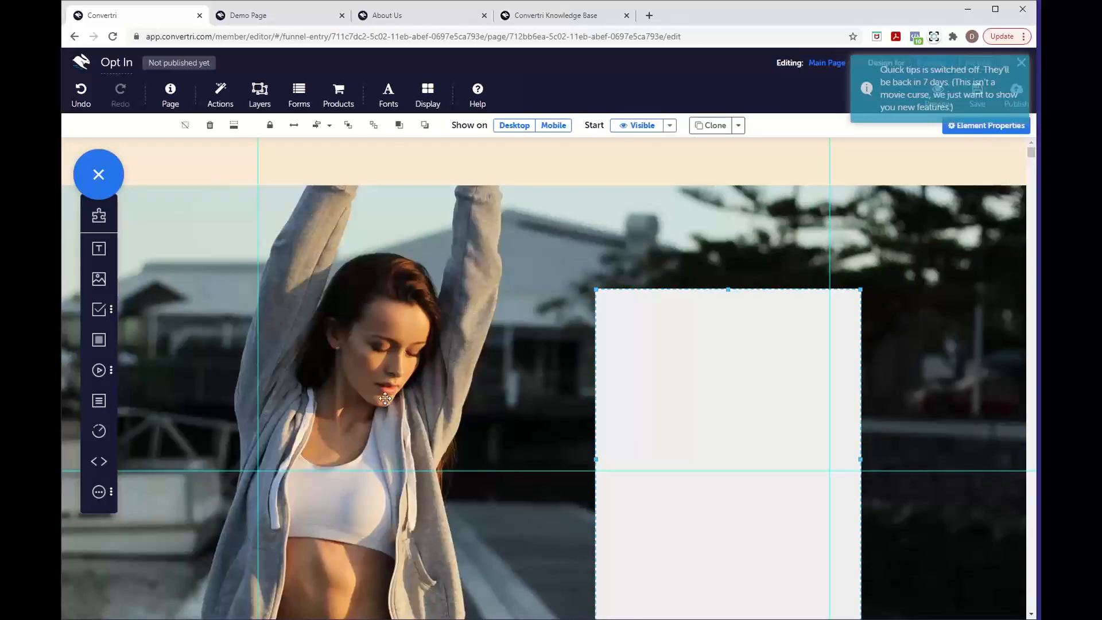
# Add a text element near the top of the tall panel reading "7 Top Tips For Slimming Without Starving"
pyautogui.moveTo(99, 249); pyautogui.dragTo(721, 335)
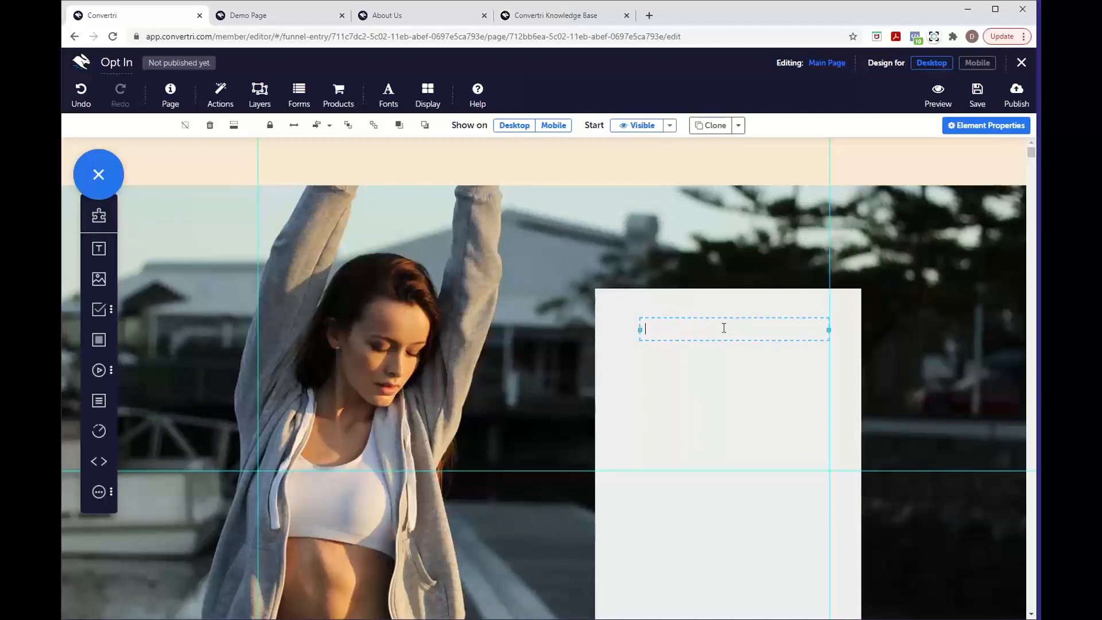
pyautogui.click(723, 328)
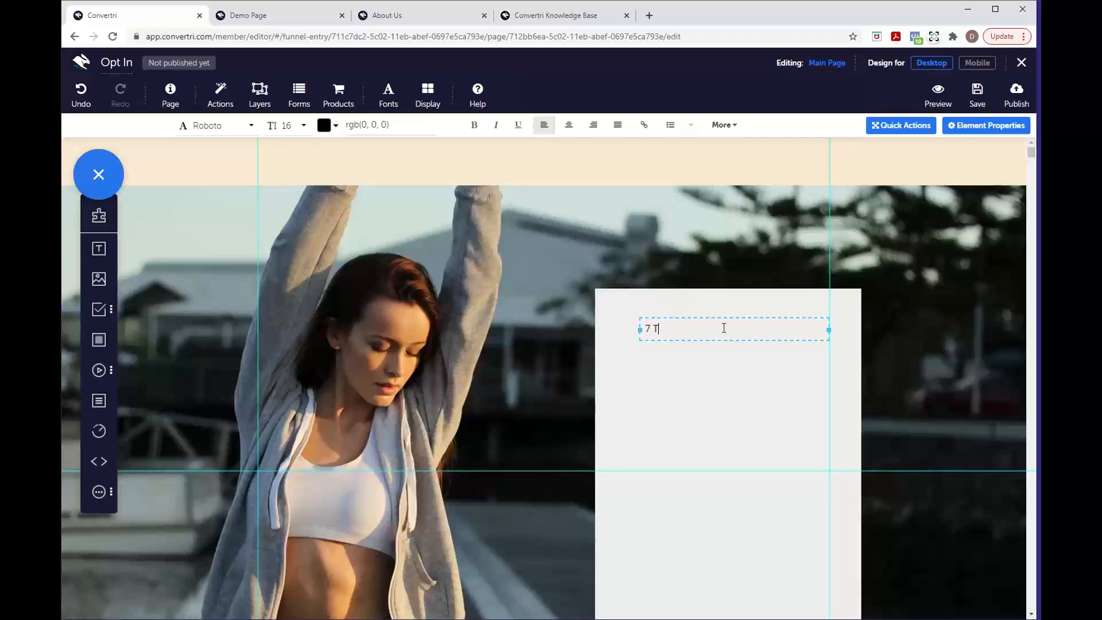
pyautogui.write('7 Top Tips For Slimming Without Starving')
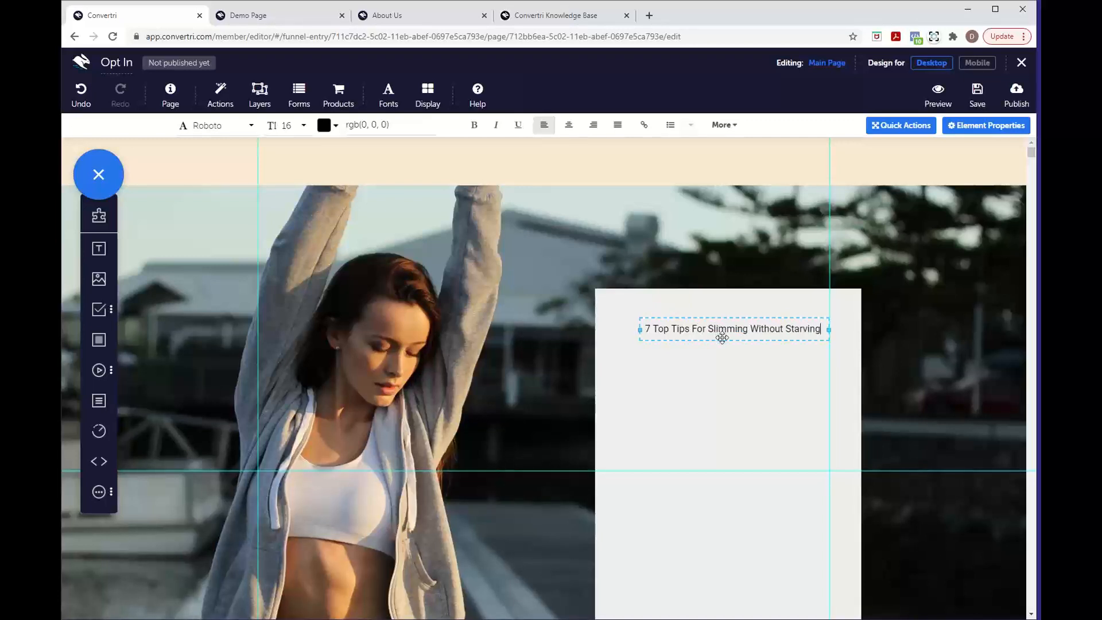
# Add a body text element below the heading with the lines "Find it hard to stick to a diet?" and "Don't worry - so do we!"
pyautogui.moveTo(104, 255); pyautogui.dragTo(692, 411)
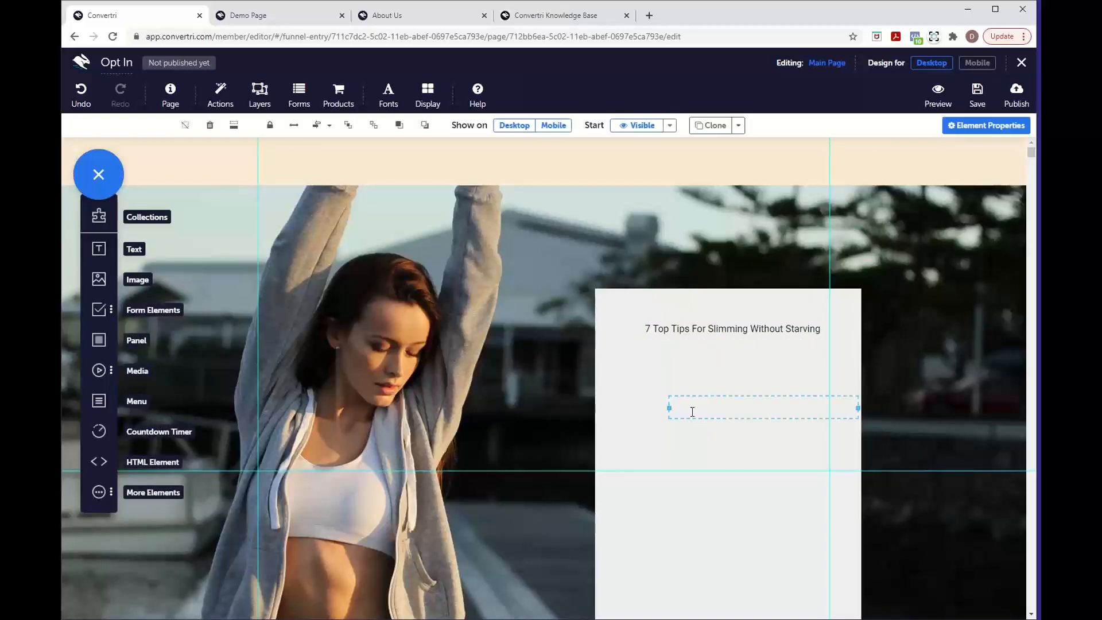
pyautogui.moveTo(757, 397); pyautogui.dragTo(716, 369)
pyautogui.click(716, 377)
pyautogui.write('Find it hard to')
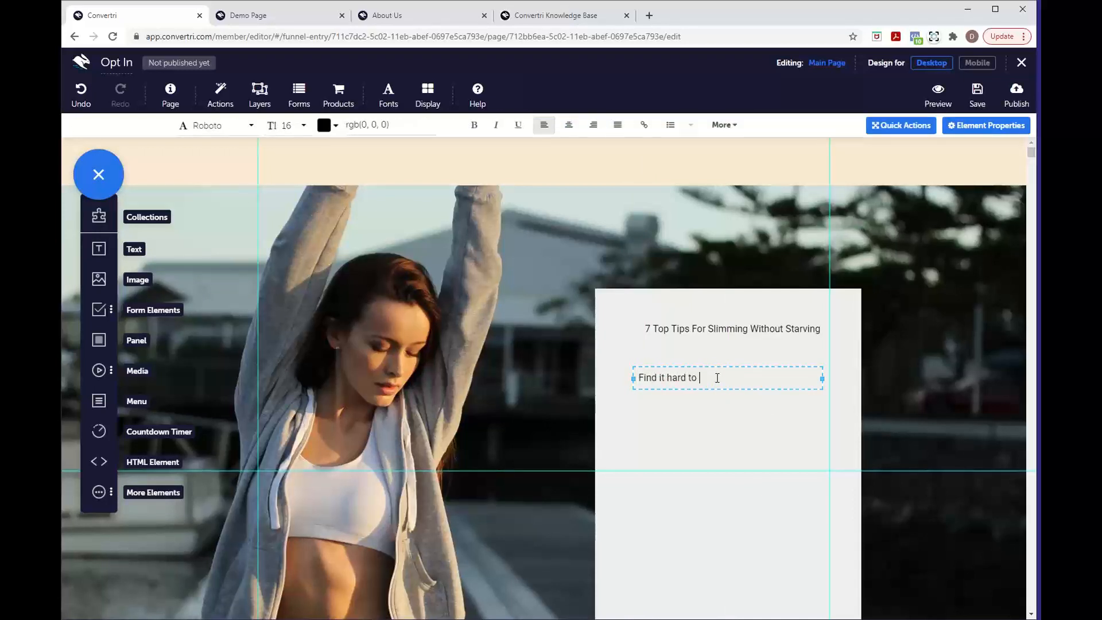
pyautogui.write(' stick to a diet?')
pyautogui.press('Return')
pyautogui.write("Don't worry - so ")
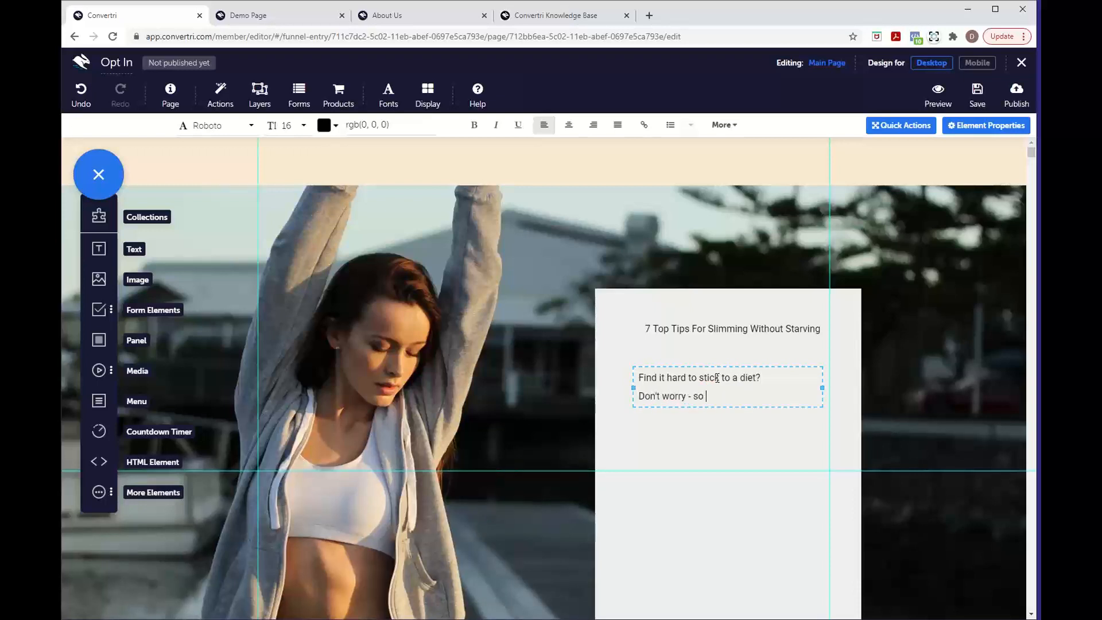
pyautogui.write('do we!')
# Start a third body paragraph with "These 7 top tips will help you lose weight by making simple lifestyle changes - so"
pyautogui.press('Return')
pyautogui.write('These 7 top tips will eh')
pyautogui.press('BackSpace')
pyautogui.press('BackSpace')
pyautogui.write('help')
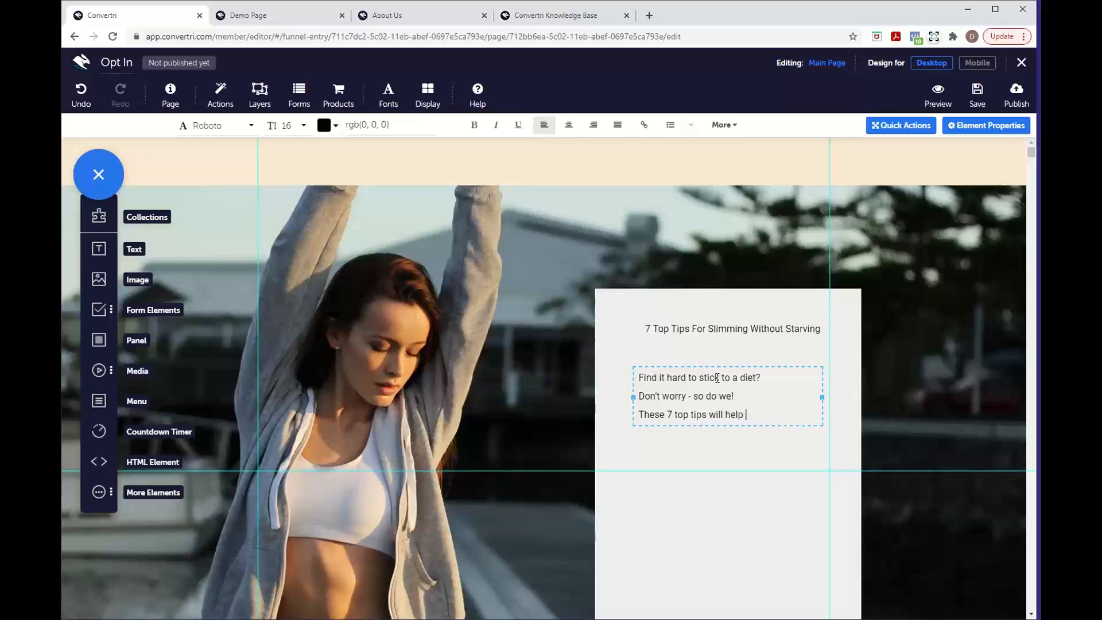
pyautogui.write(' you lose weight by making')
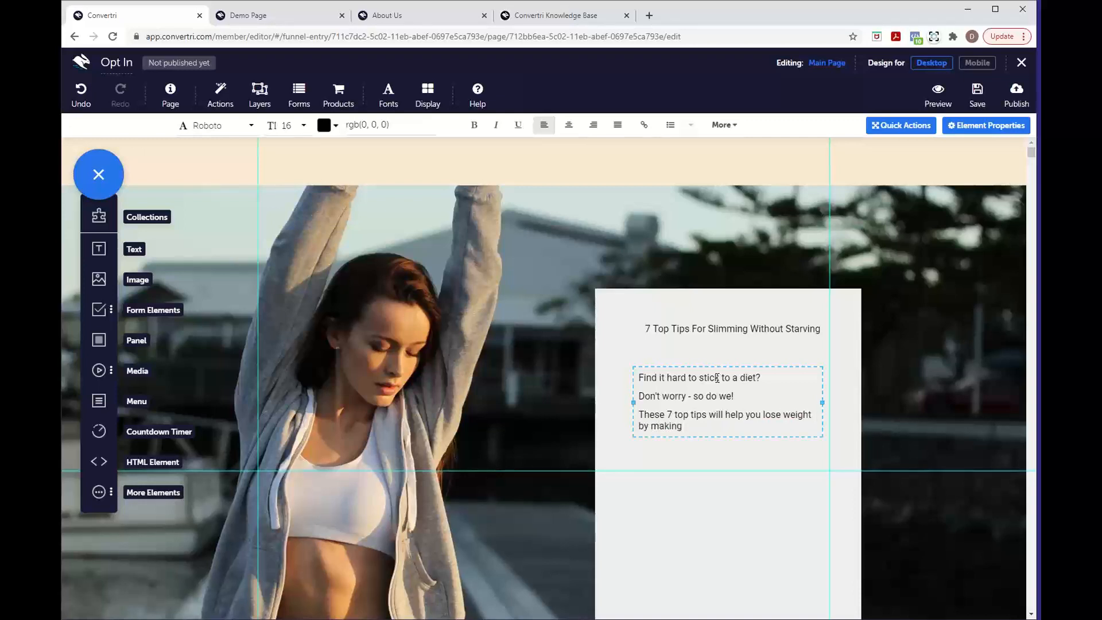
pyautogui.write(' simple lifets')
pyautogui.press('BackSpace')
pyautogui.press('BackSpace')
pyautogui.write('sty')
pyautogui.press('BackSpace')
pyautogui.press('BackSpace')
pyautogui.write('style changes - so ')
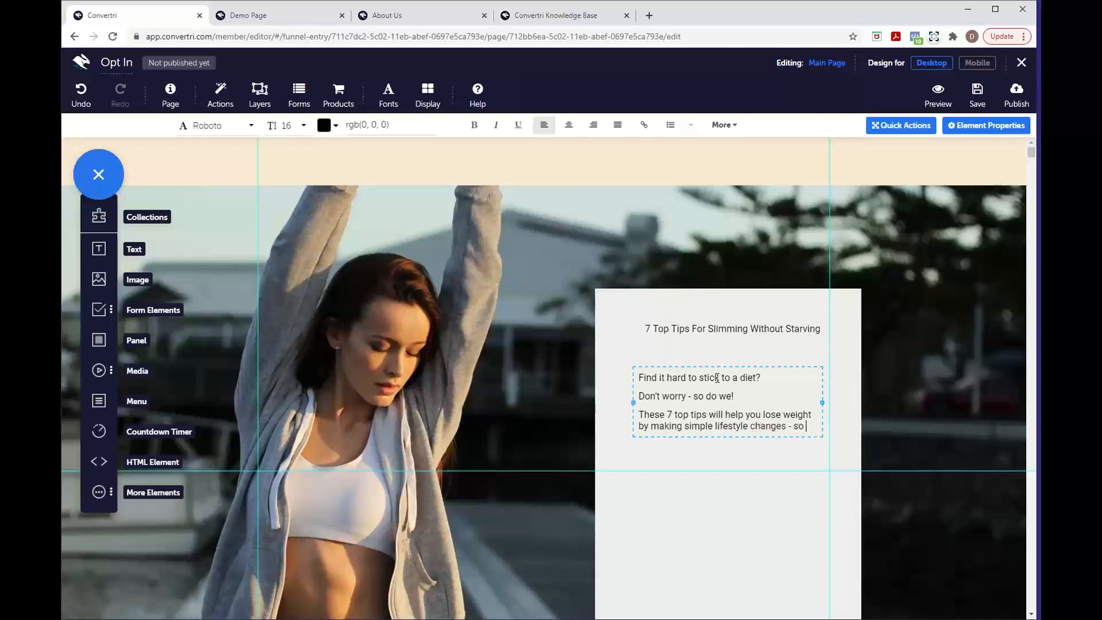
# Finish the third paragraph with "you look and feel great, without needing to starve yourself for 20 hours a day."
pyautogui.write('you look and f')
pyautogui.write('eel great, without needing to st')
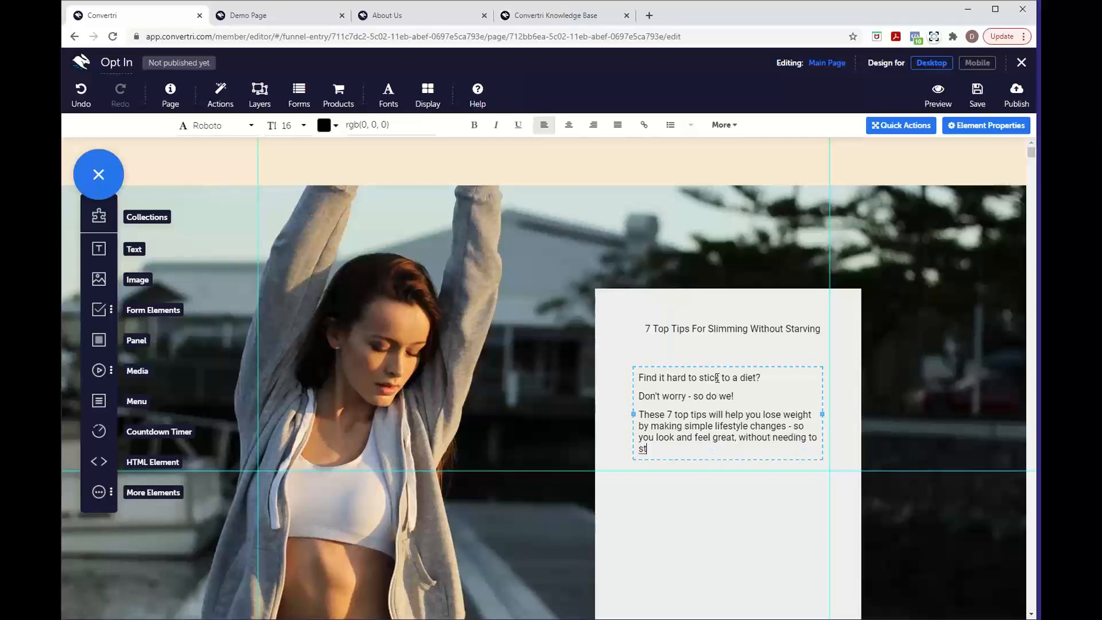
pyautogui.write('arve yourself for 20 hours a day.')
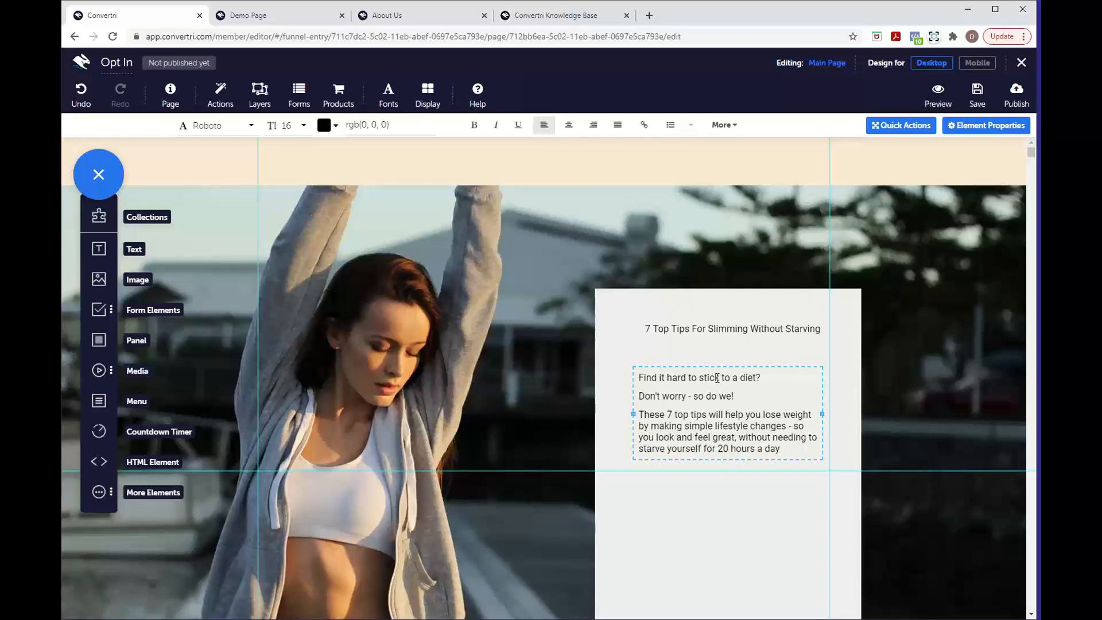
# Add a text element below the body copy reading "Enter your details below."
pyautogui.click(637, 482)
pyautogui.moveTo(99, 248); pyautogui.dragTo(668, 486)
pyautogui.click(734, 482)
pyautogui.write('Enter your details below.')
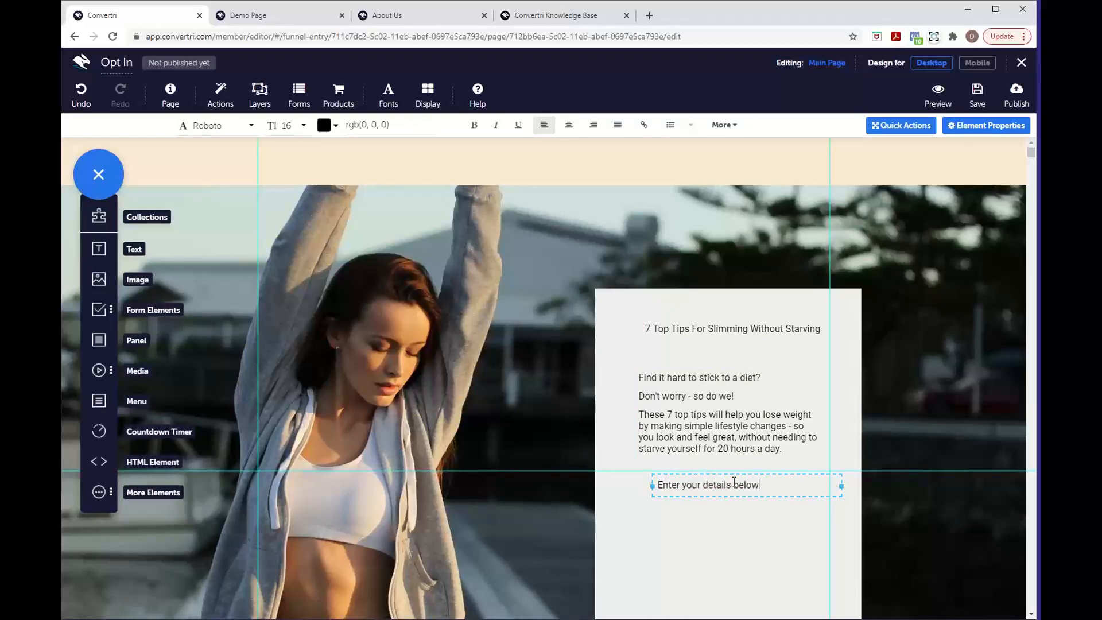
# Add a text element lower in the panel reading "We're never going to spam you, your details are safe with us."
pyautogui.moveTo(99, 248); pyautogui.dragTo(665, 558)
pyautogui.click(706, 552)
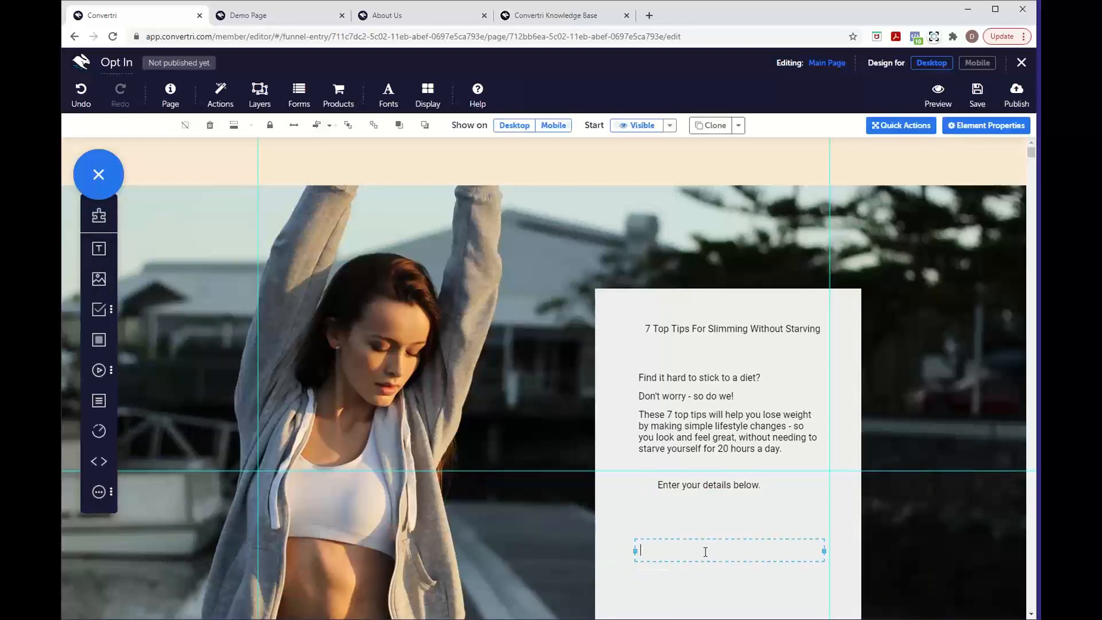
pyautogui.write("We're ")
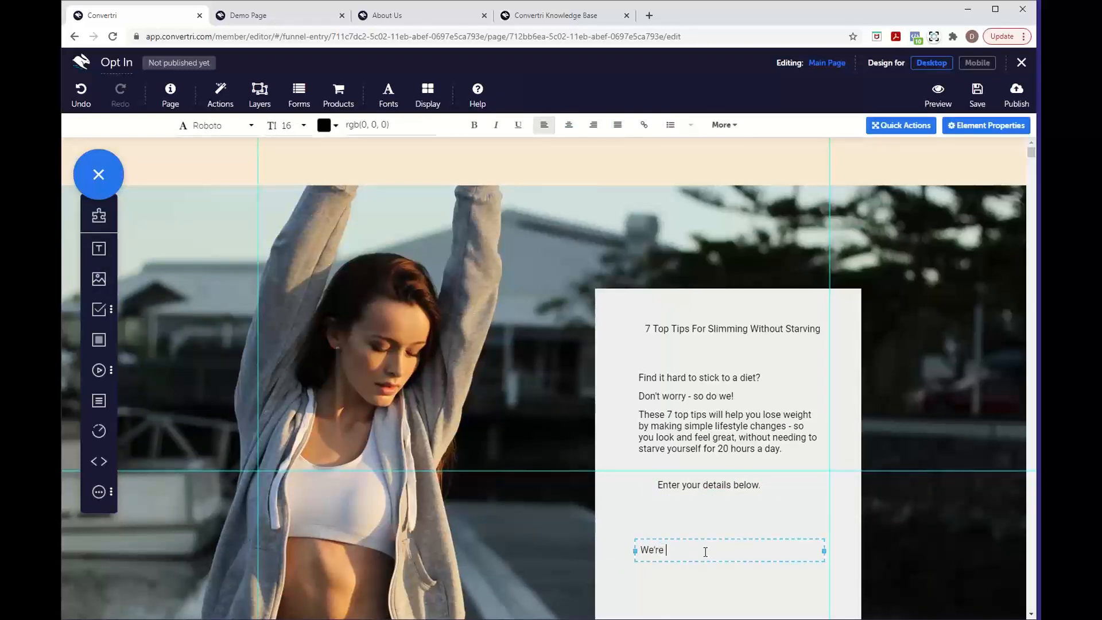
pyautogui.write('never going to spam you, your m')
pyautogui.press('BackSpace')
pyautogui.write('details are ')
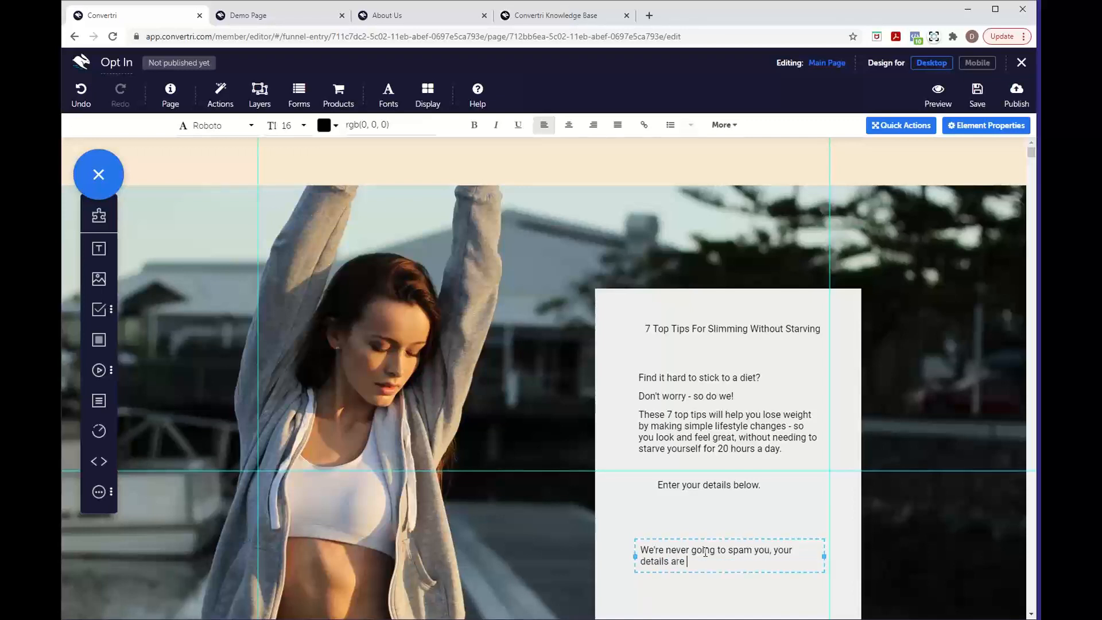
pyautogui.write('safe with us')
# Widen the no-spam text element and move it down to the bottom edge of the panel
pyautogui.moveTo(634, 556); pyautogui.dragTo(617, 556)
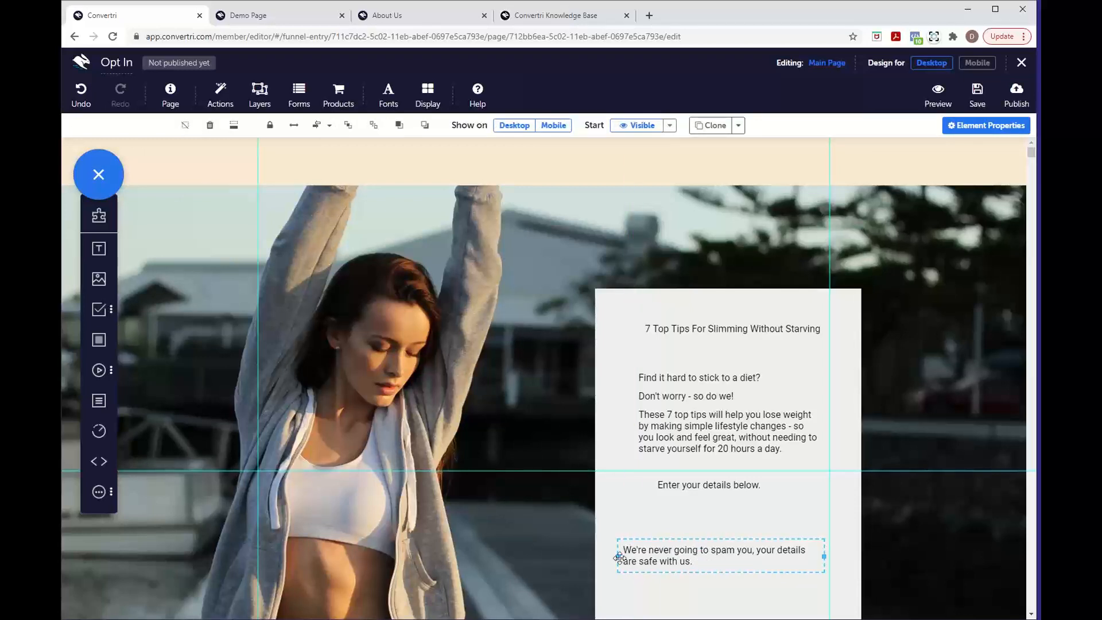
pyautogui.moveTo(701, 539); pyautogui.dragTo(712, 568)
pyautogui.scroll(-1, 721, 551)
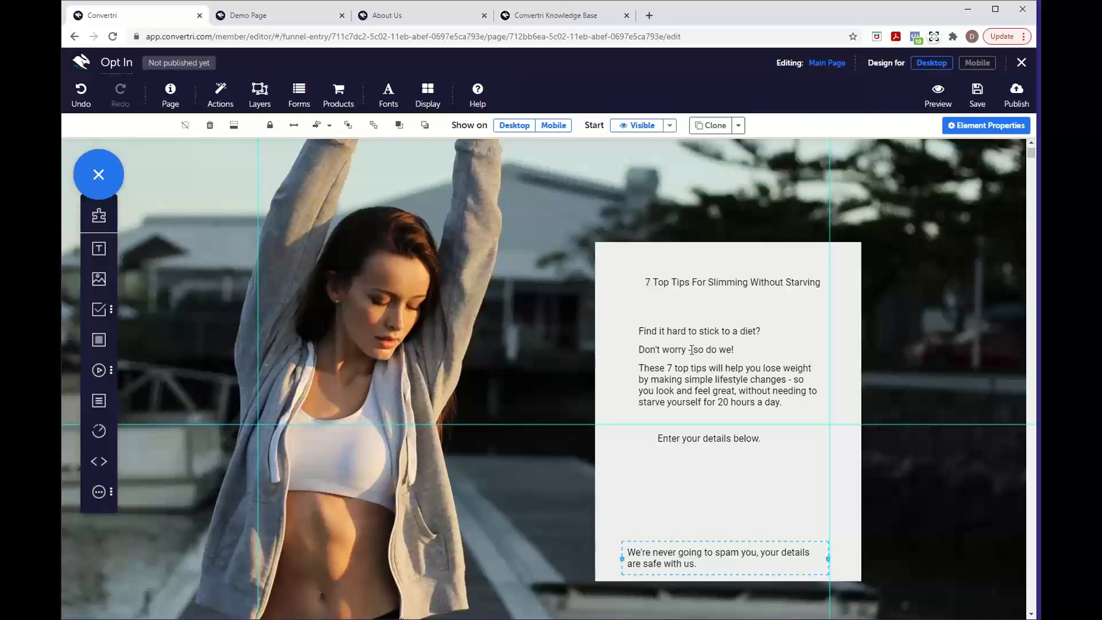
# Compare the panel's text styling and layout with the Demo Page and return to the Convertri editor
pyautogui.click(265, 16)
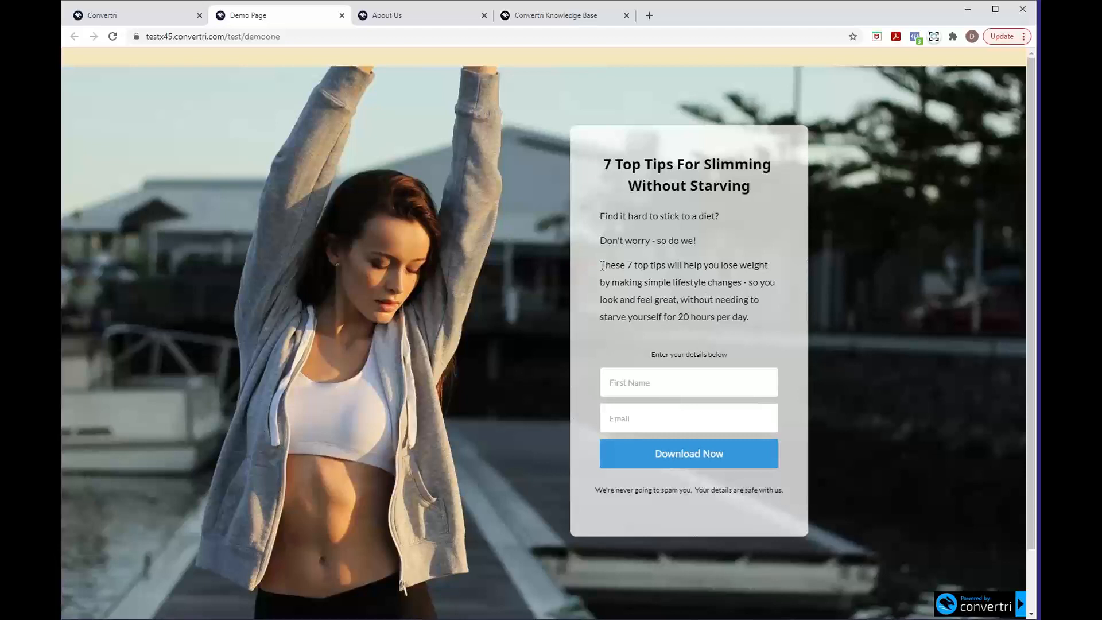
pyautogui.click(148, 16)
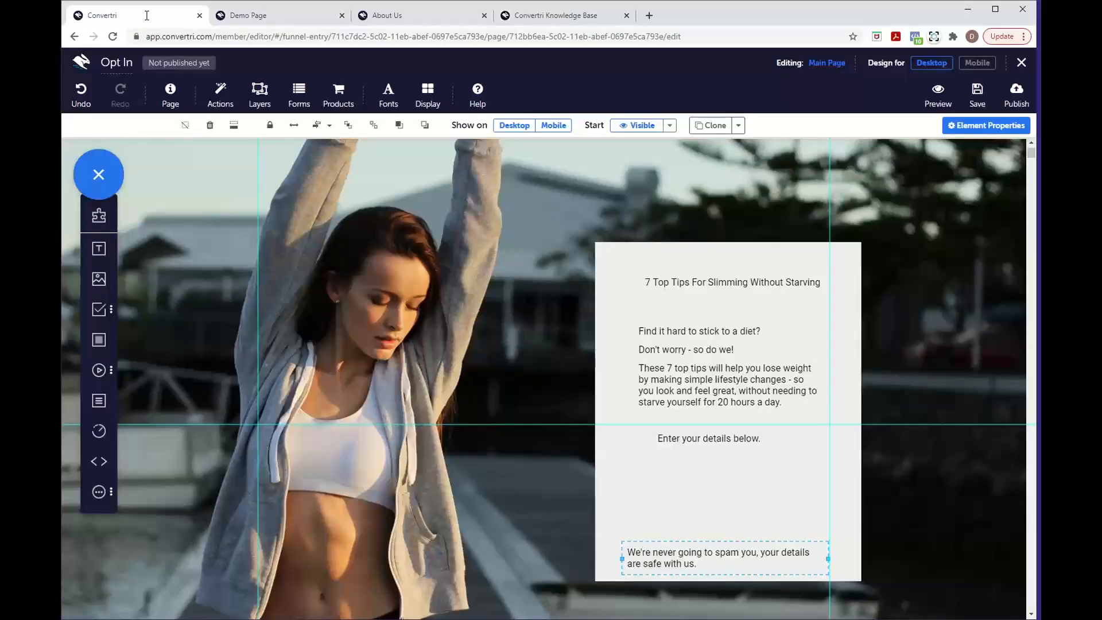
# Select the whole body text to look through its font and size options, and reselect the panel behind it
pyautogui.click(665, 329)
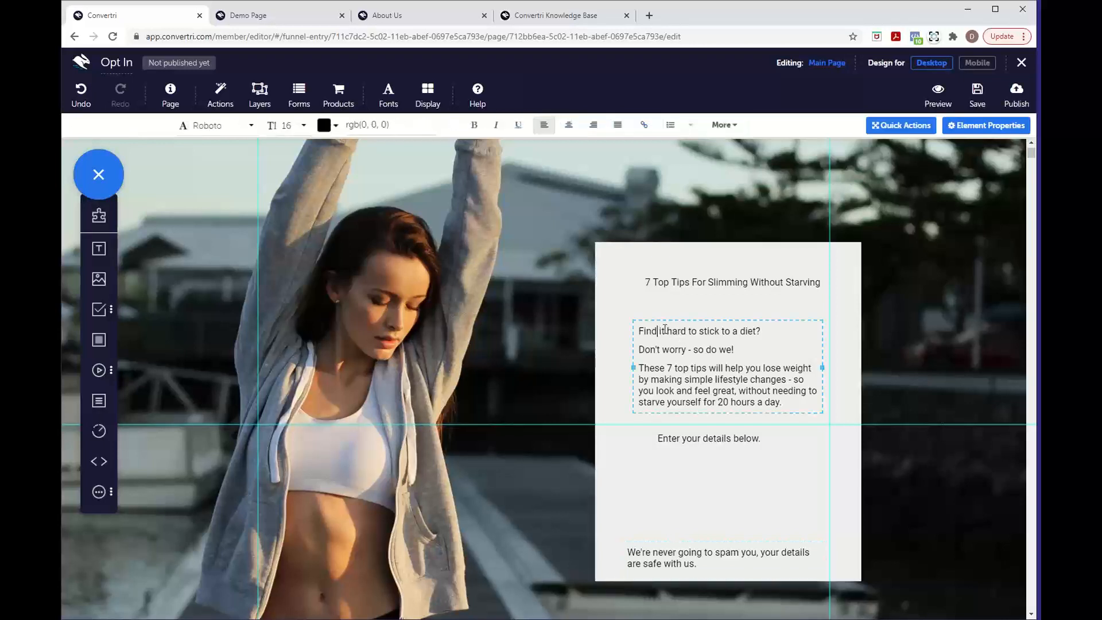
pyautogui.press('Escape')
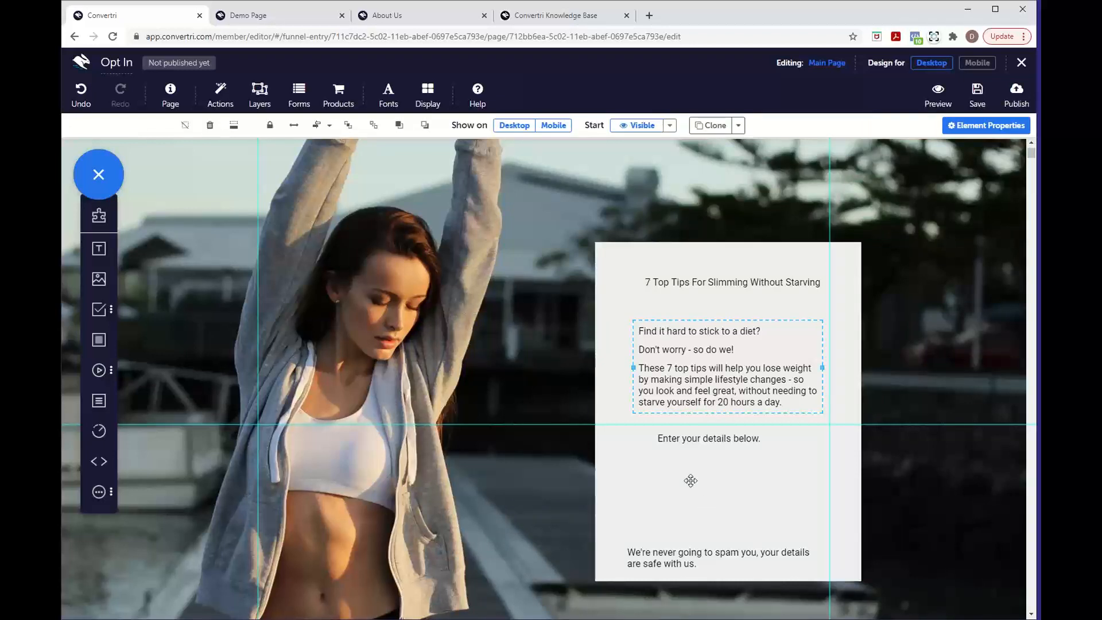
pyautogui.click(640, 331)
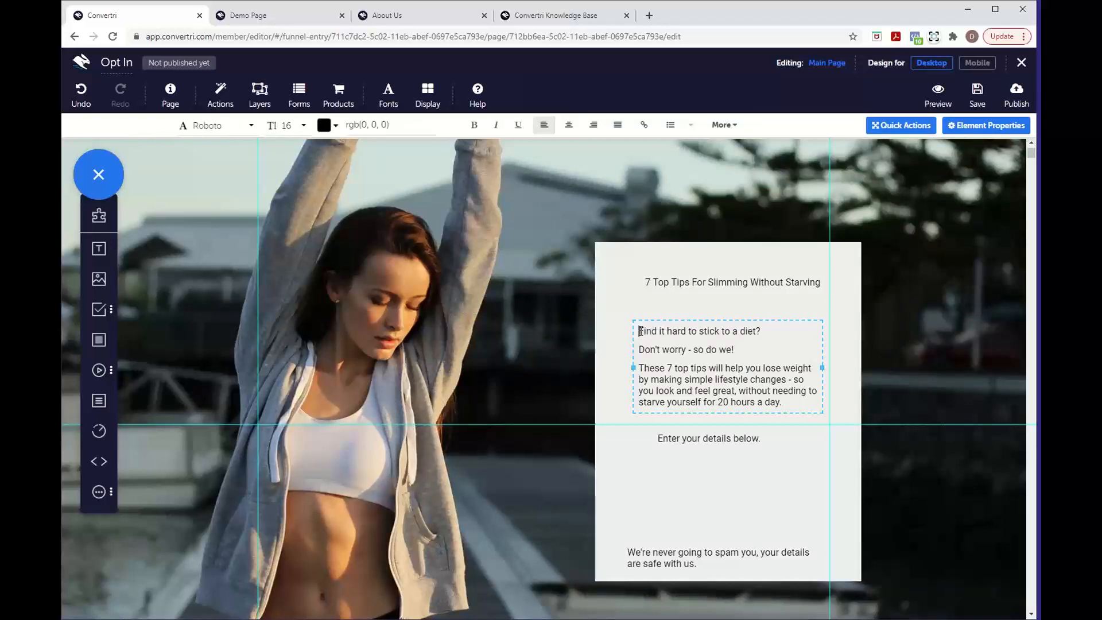
pyautogui.moveTo(639, 331); pyautogui.dragTo(782, 402)
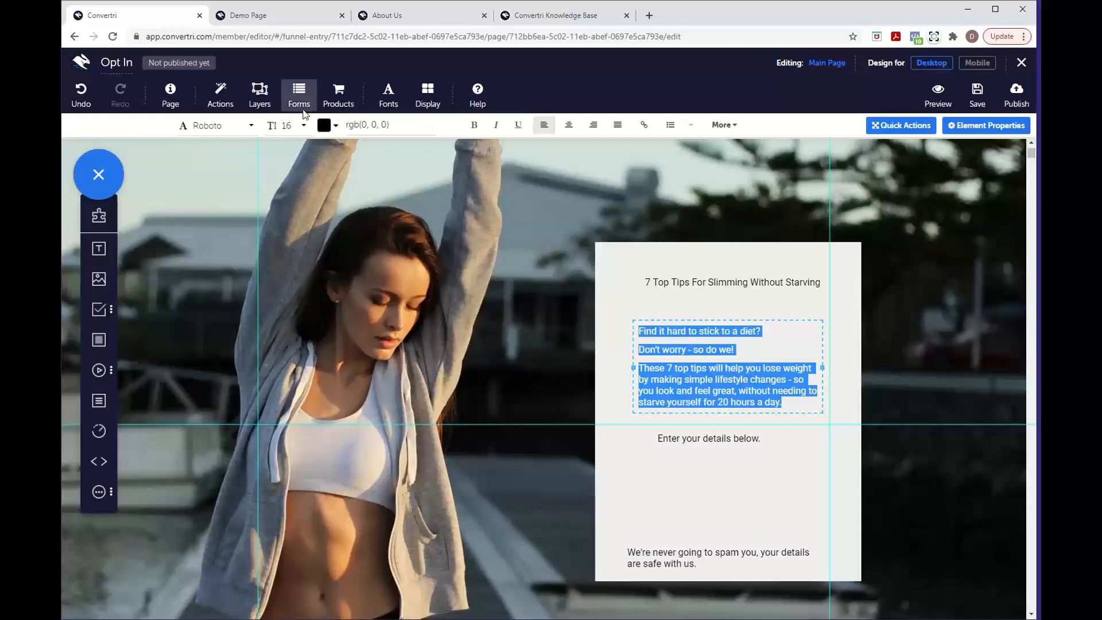
pyautogui.click(223, 128)
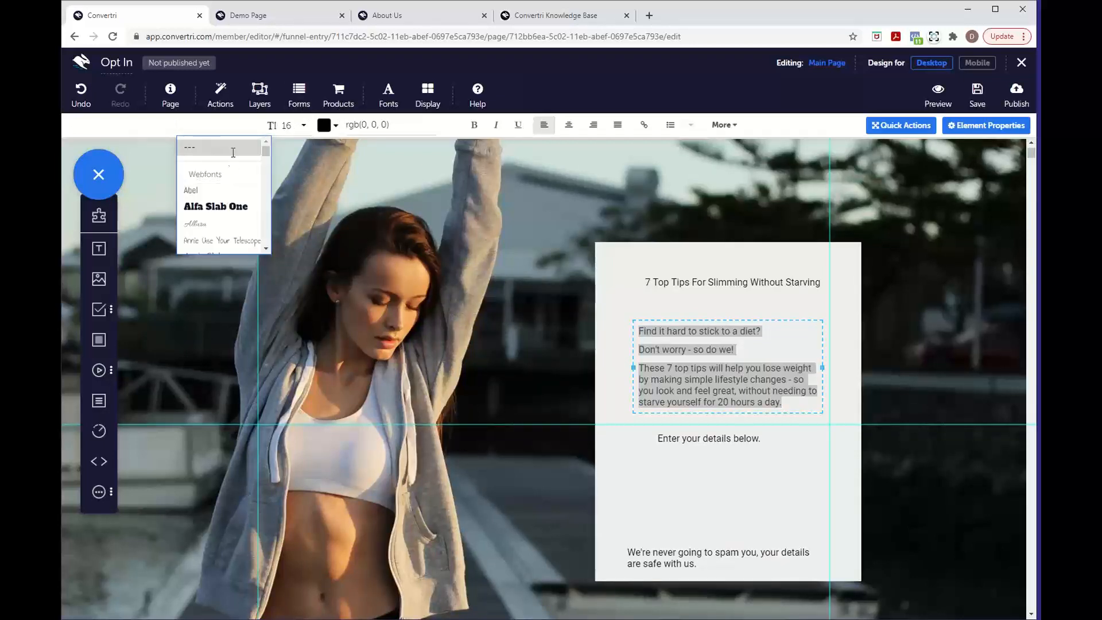
pyautogui.click(282, 128)
pyautogui.click(302, 129)
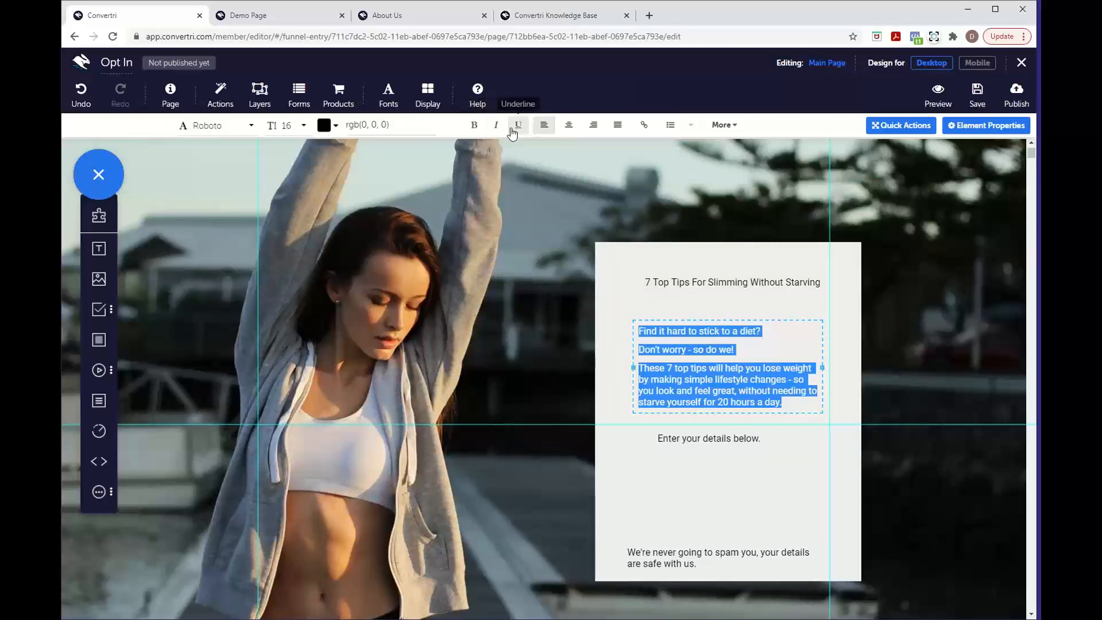
pyautogui.click(661, 314)
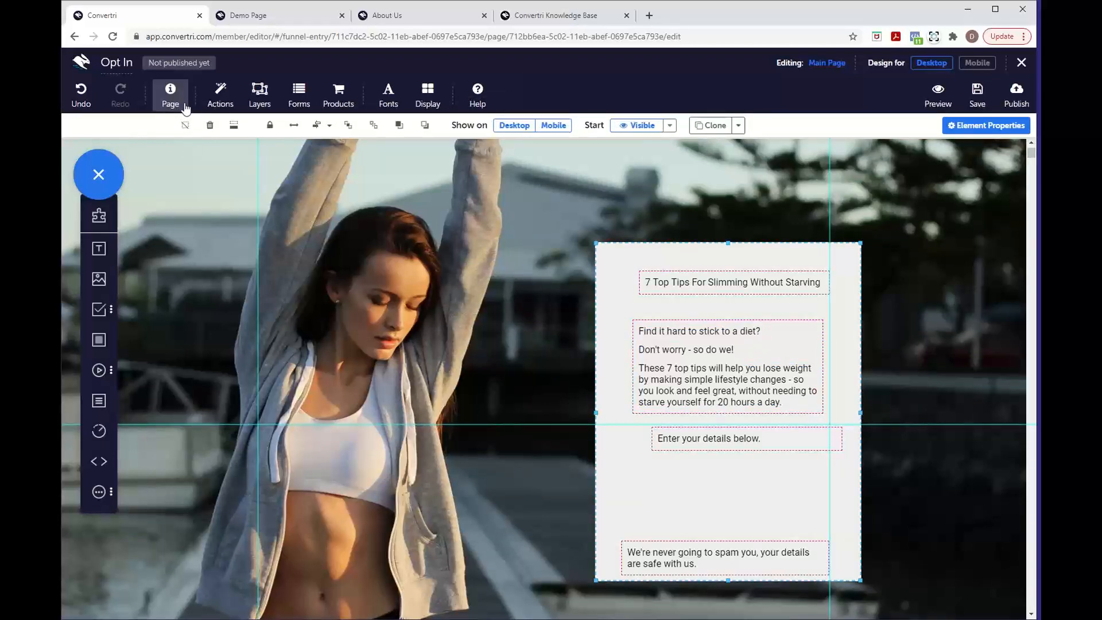
# Set the page's default paragraph font family to Lato
pyautogui.click(171, 95)
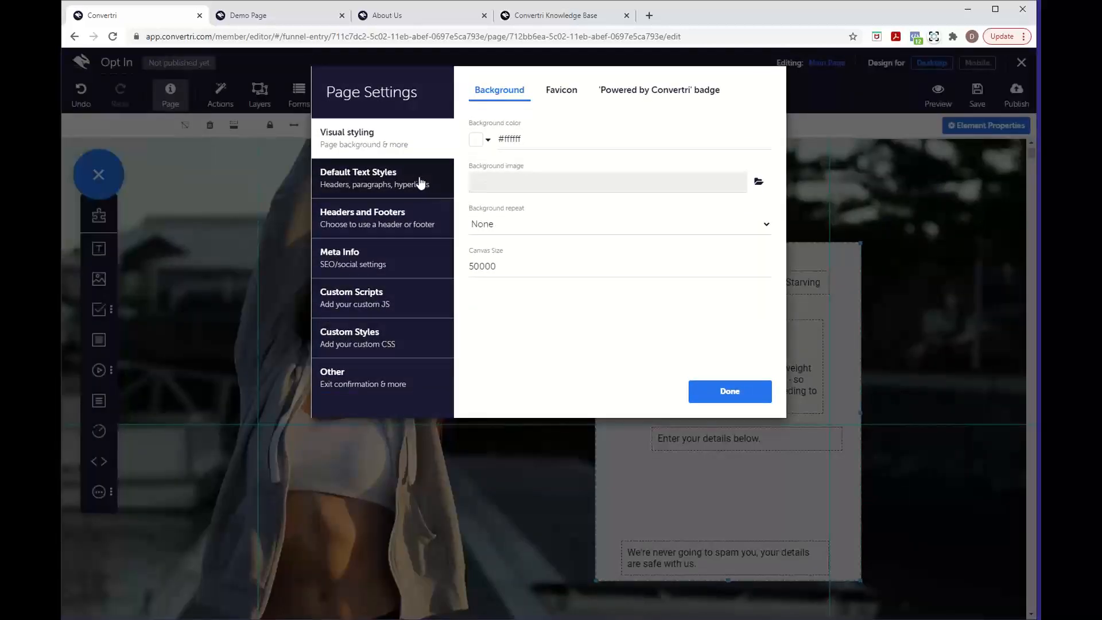
pyautogui.click(423, 187)
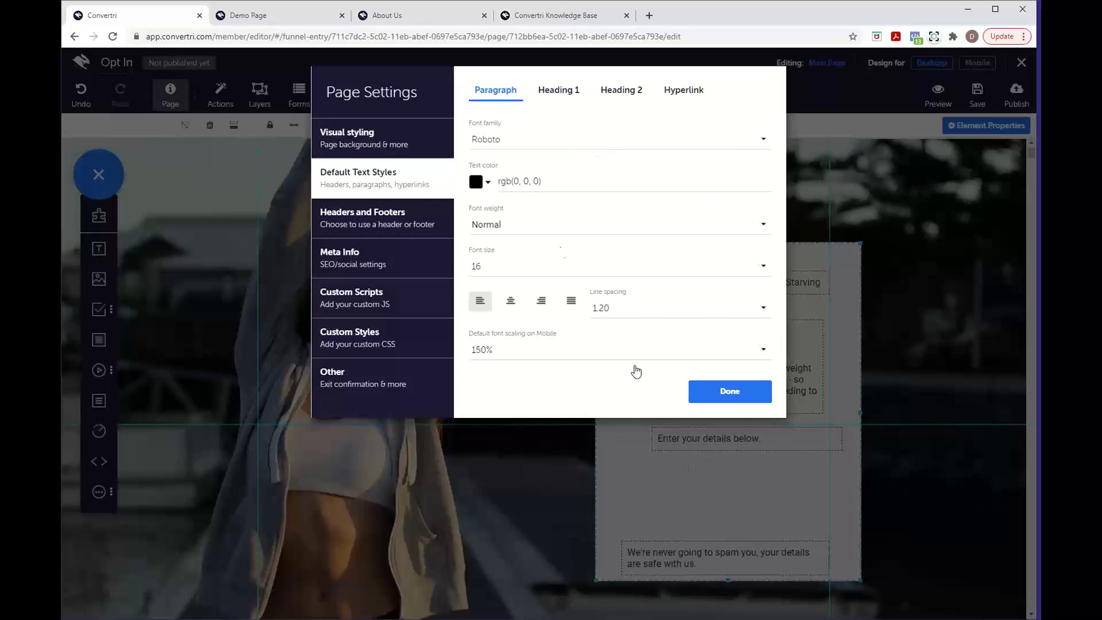
pyautogui.click(529, 144)
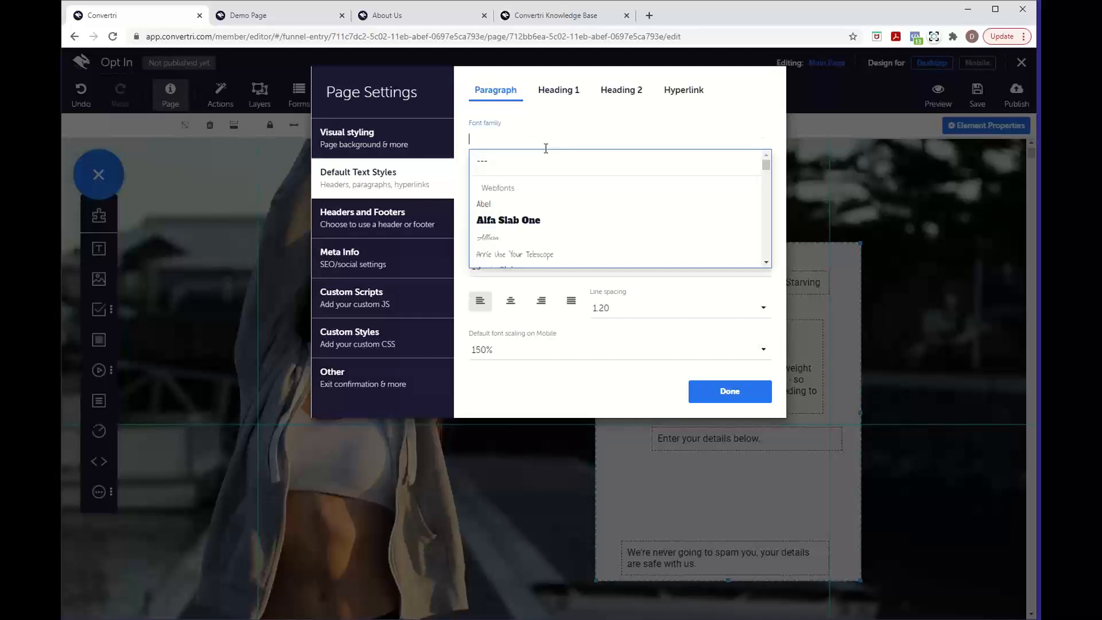
pyautogui.write('lato')
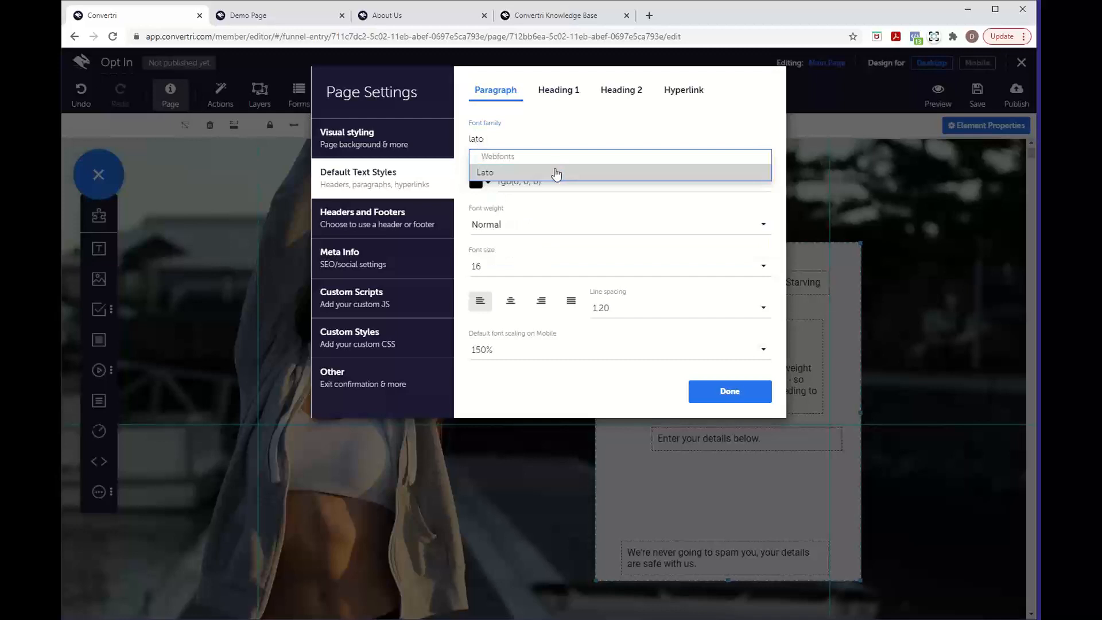
pyautogui.click(560, 170)
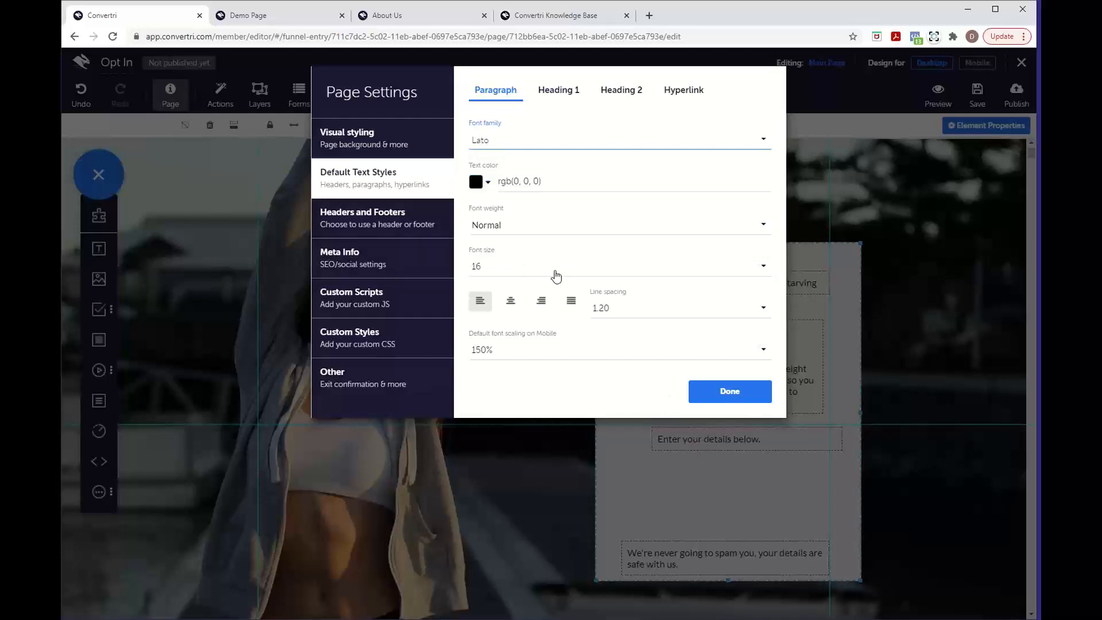
# Set the default paragraph line spacing to 1.50 and apply the page settings
pyautogui.click(615, 307)
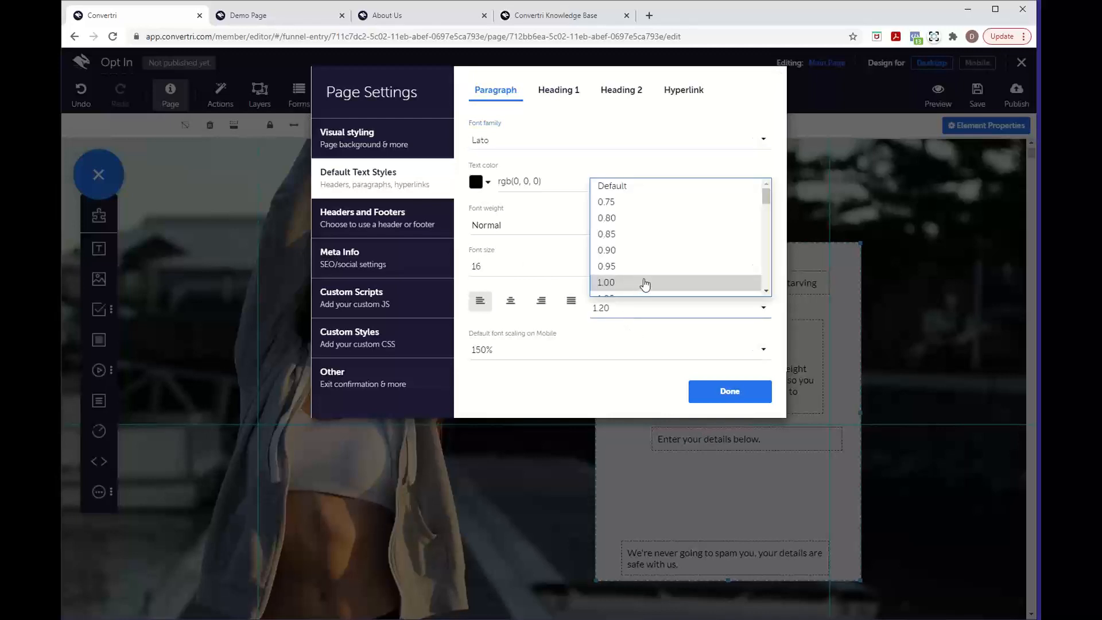
pyautogui.scroll(-3, 644, 283)
pyautogui.scroll(-2, 645, 284)
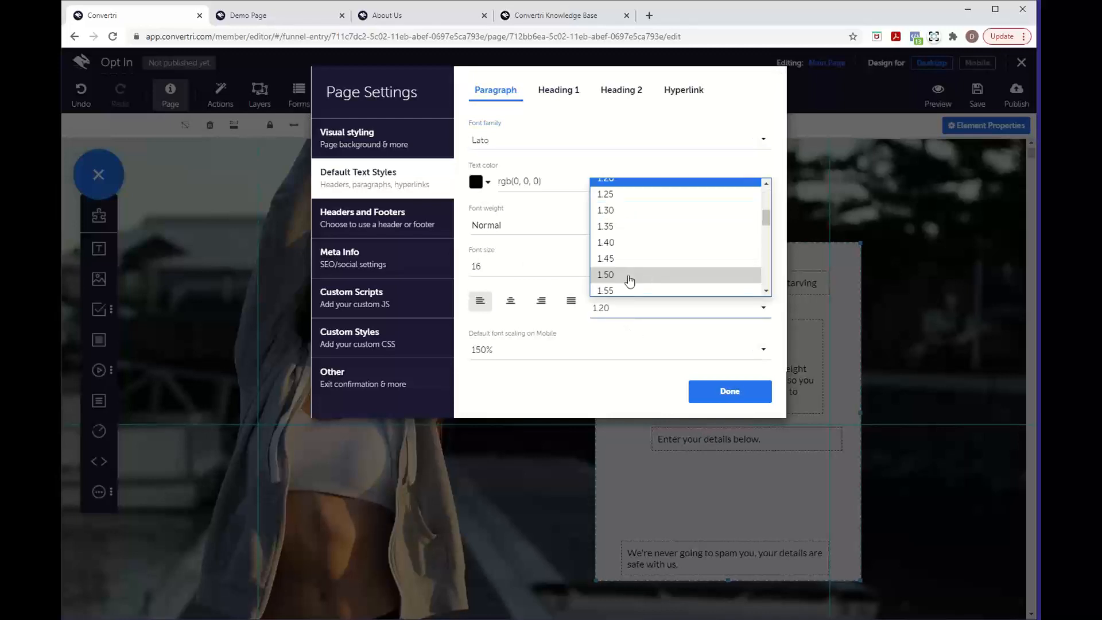
pyautogui.click(625, 276)
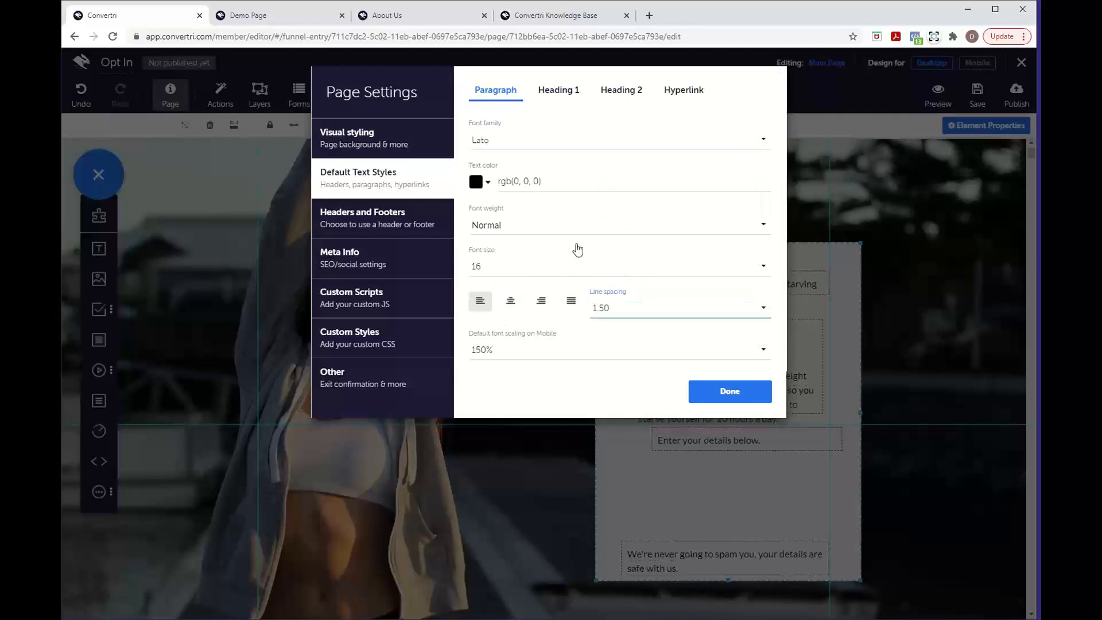
pyautogui.click(594, 209)
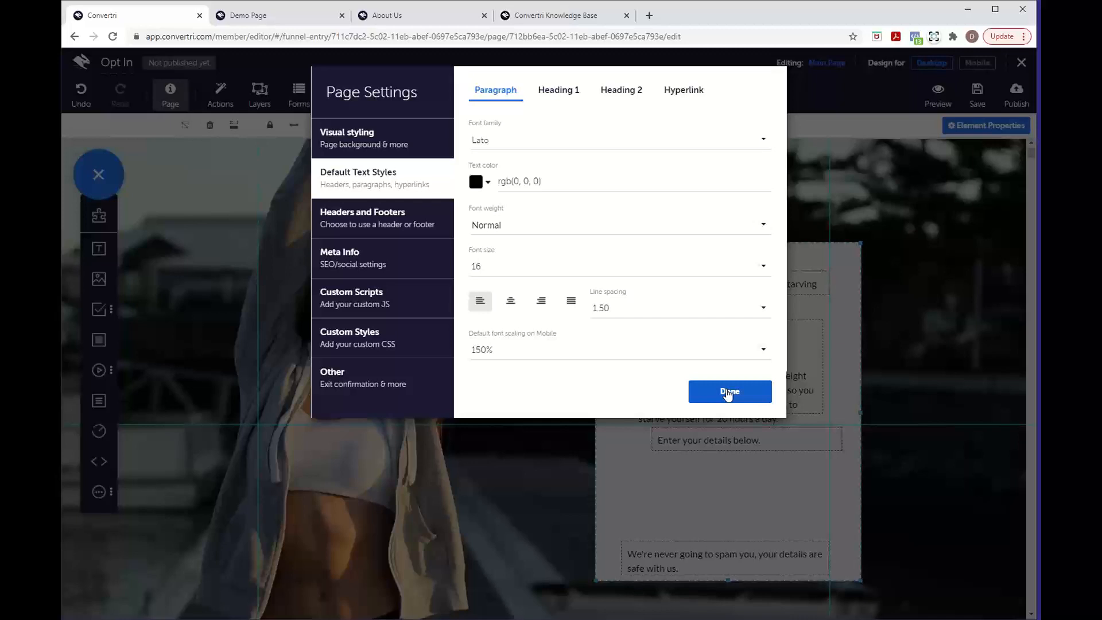
pyautogui.click(727, 393)
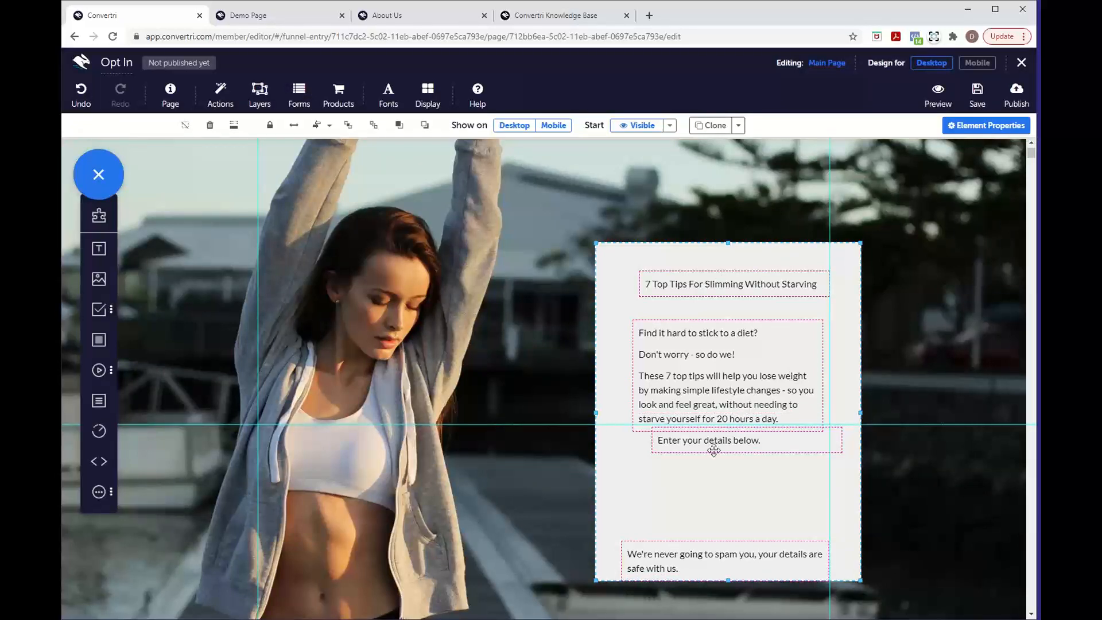
# Move the "Enter your details below." text directly beneath the body text, aligned with its edges
pyautogui.moveTo(713, 448); pyautogui.dragTo(691, 457)
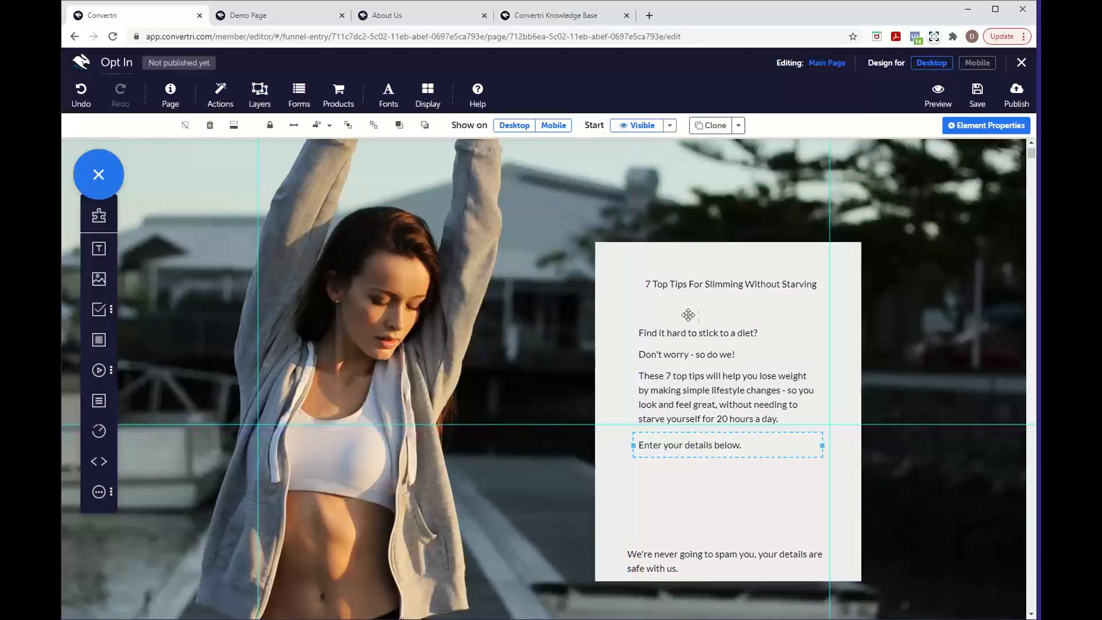
pyautogui.click(691, 286)
pyautogui.click(605, 304)
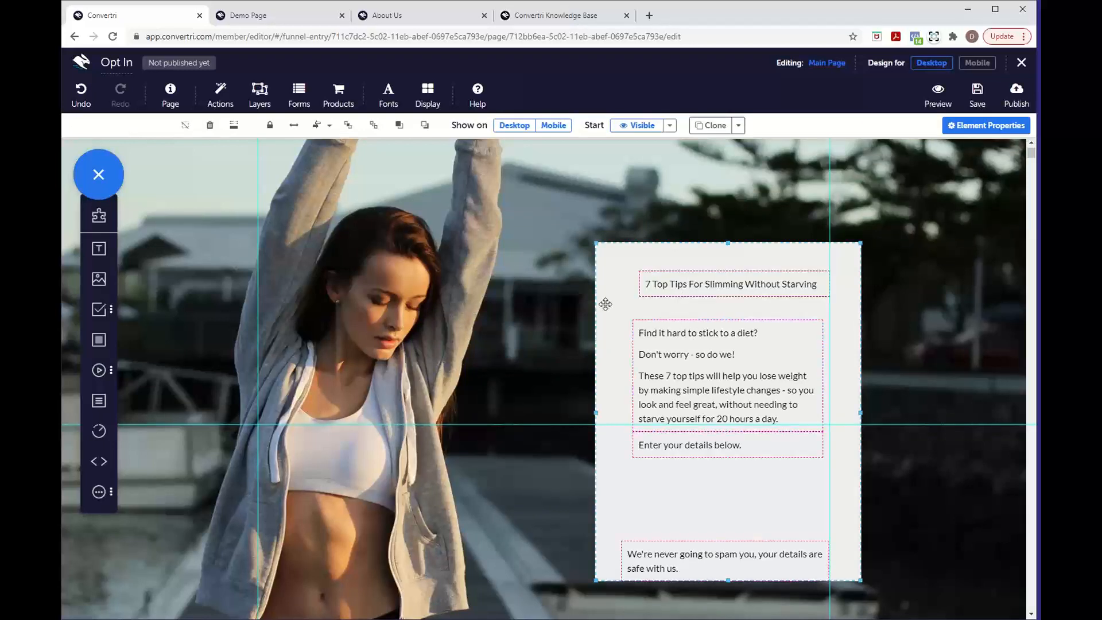
# Set the page's default Heading 1 font family to Noto Sans
pyautogui.click(176, 97)
pyautogui.click(408, 192)
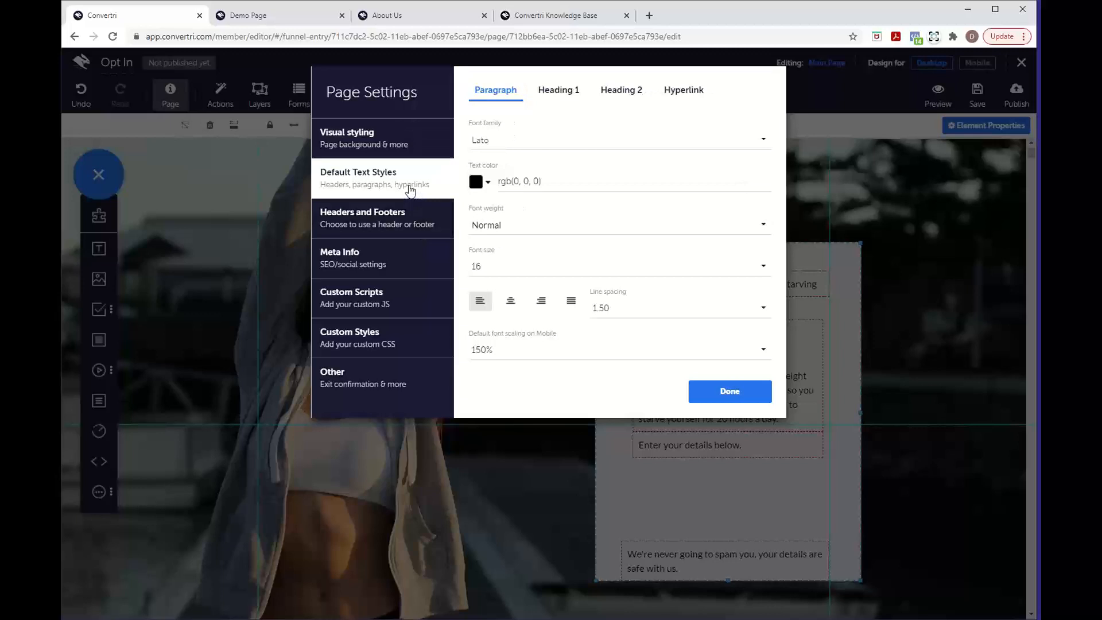
pyautogui.click(565, 101)
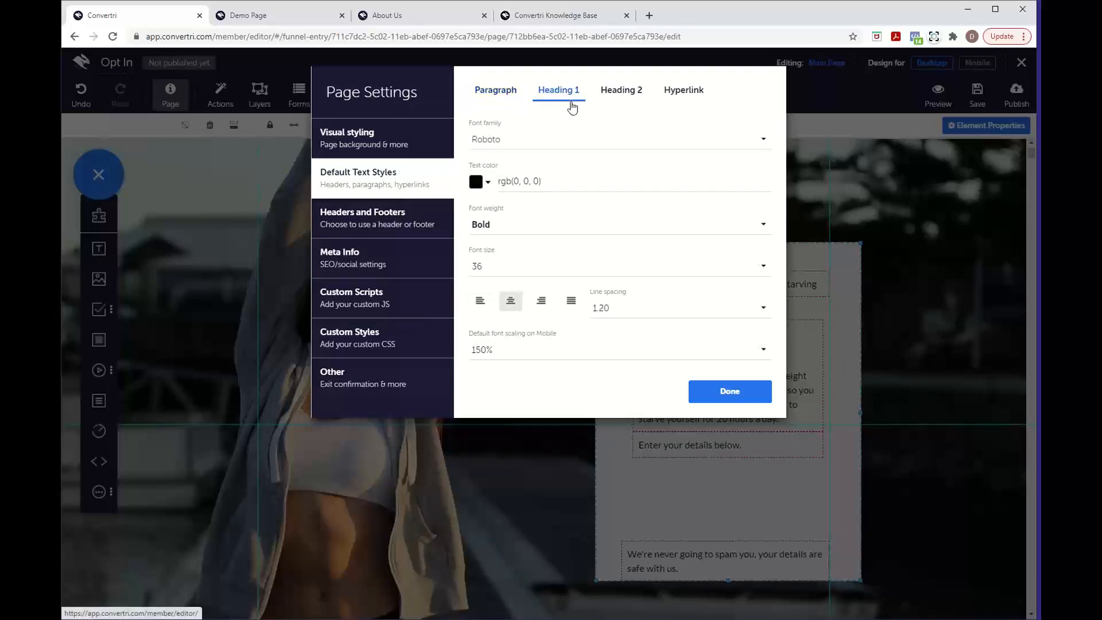
pyautogui.click(548, 141)
pyautogui.scroll(-15, 600, 231)
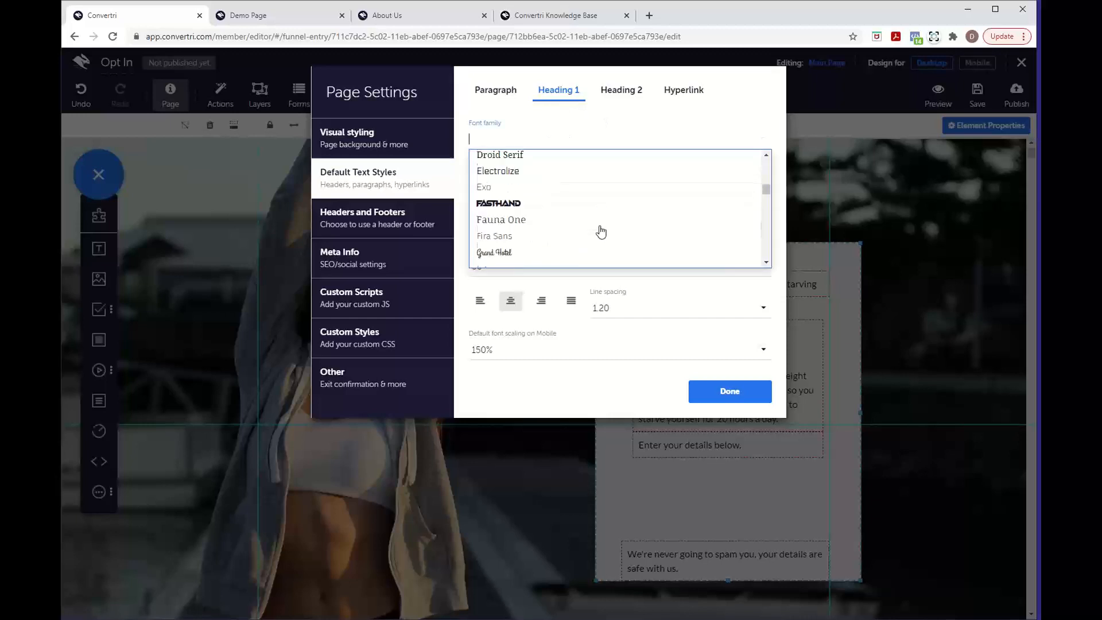
pyautogui.scroll(-2, 600, 231)
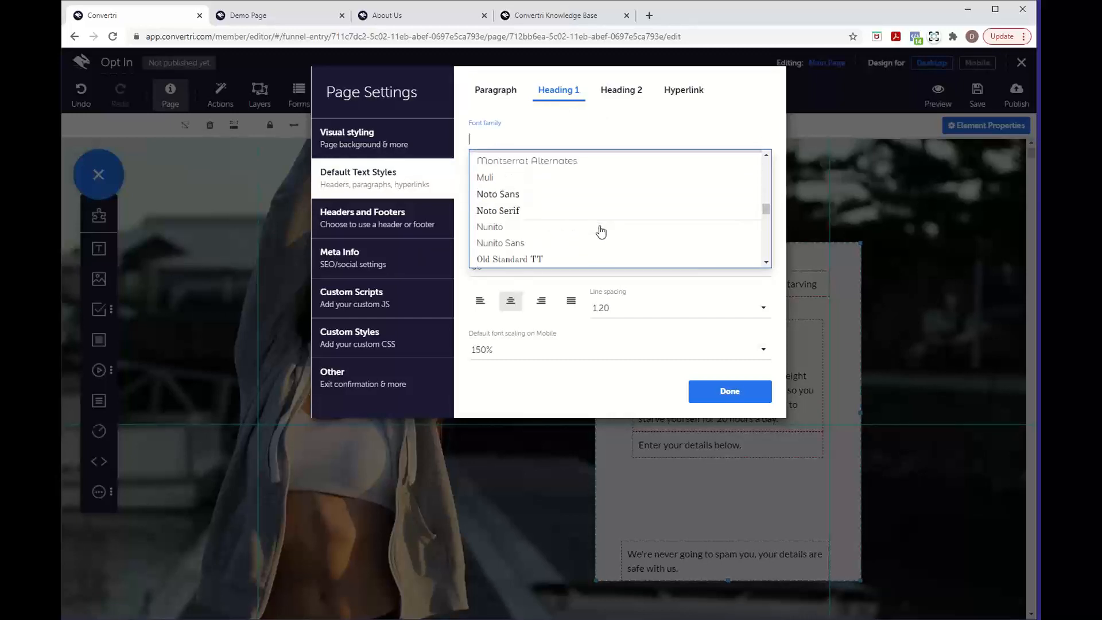
pyautogui.click(587, 200)
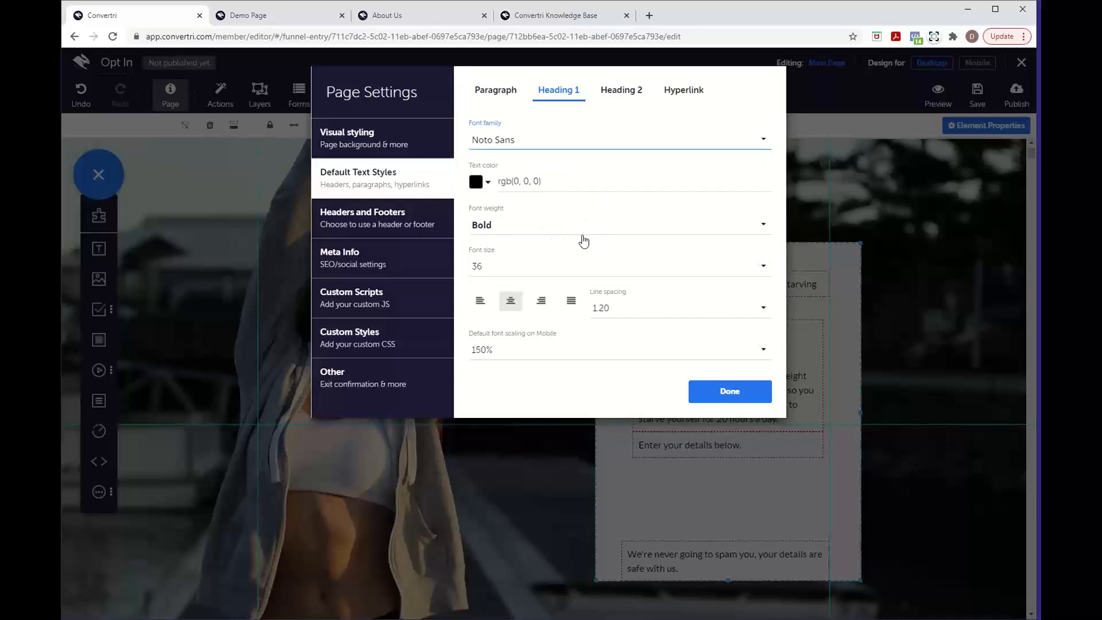
# Set the default Heading 1 font size to 26 and apply the page settings
pyautogui.click(573, 268)
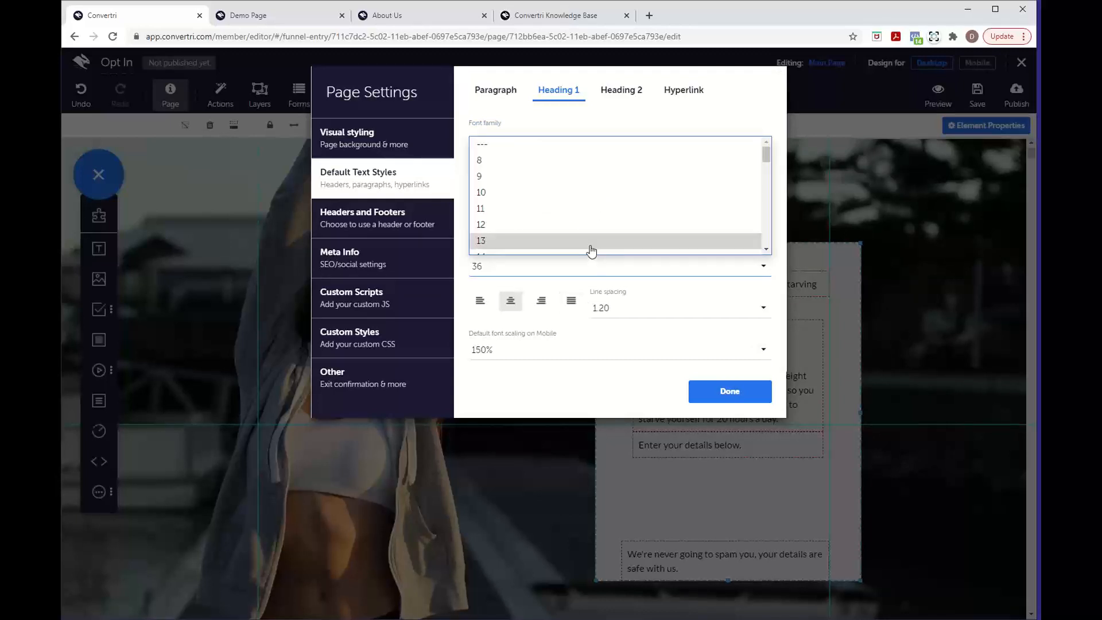
pyautogui.scroll(-3, 590, 249)
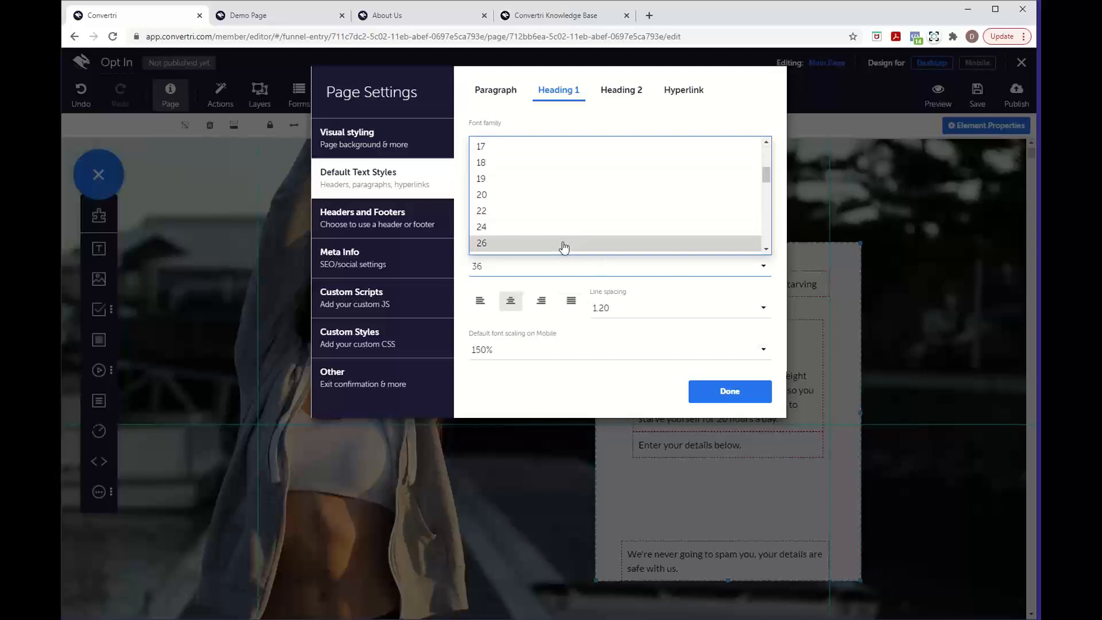
pyautogui.click(563, 242)
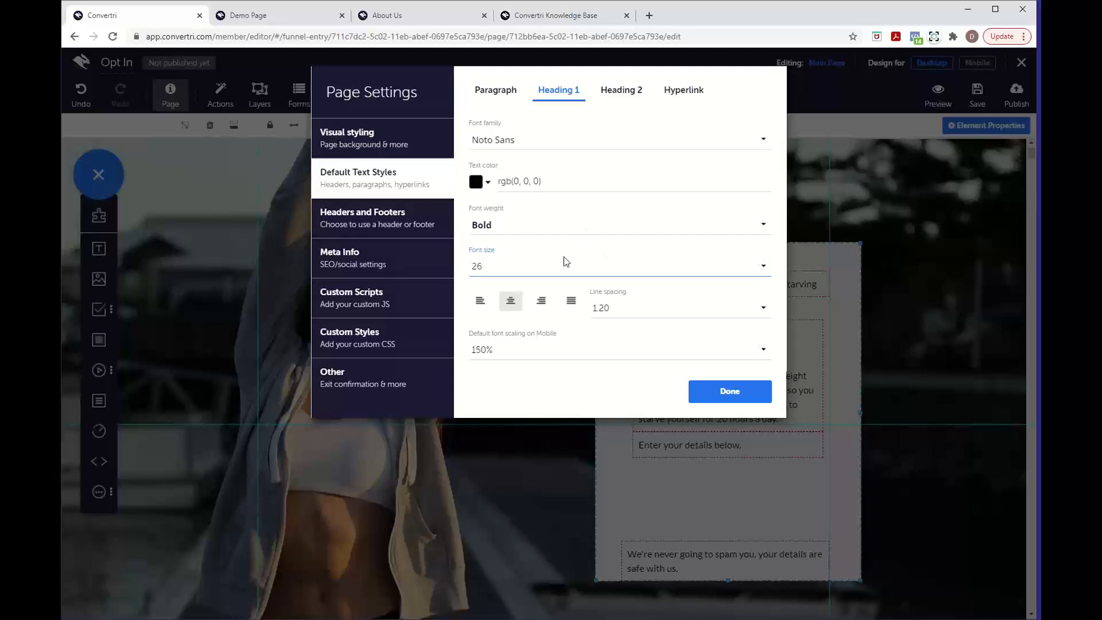
pyautogui.click(743, 396)
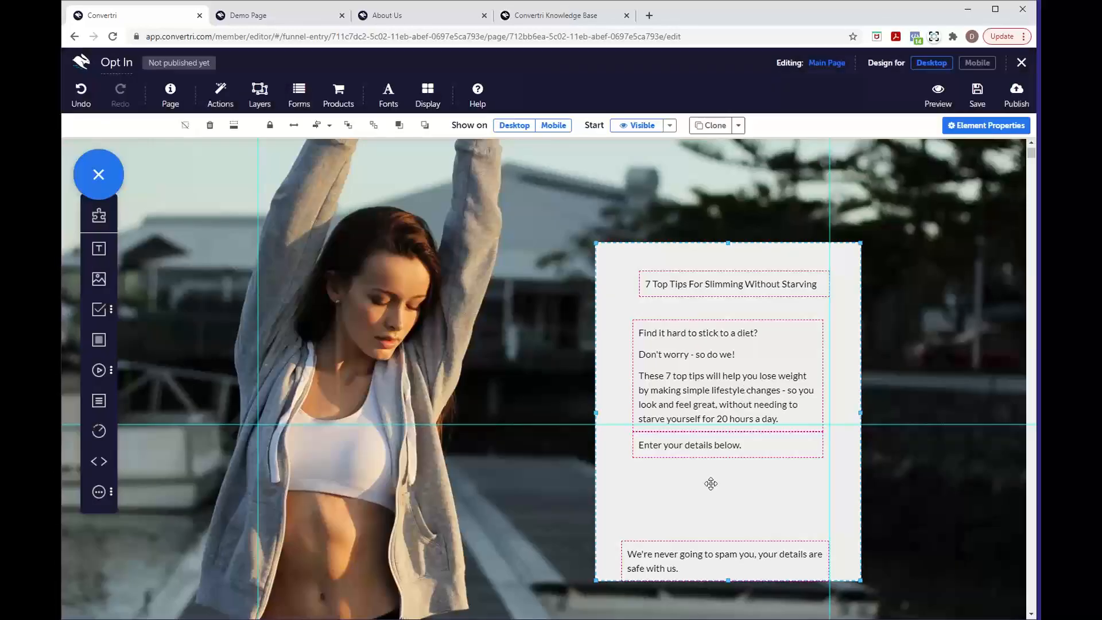
# Apply the Heading 1 style to the whole "7 Top Tips For Slimming Without Starving" title
pyautogui.click(696, 294)
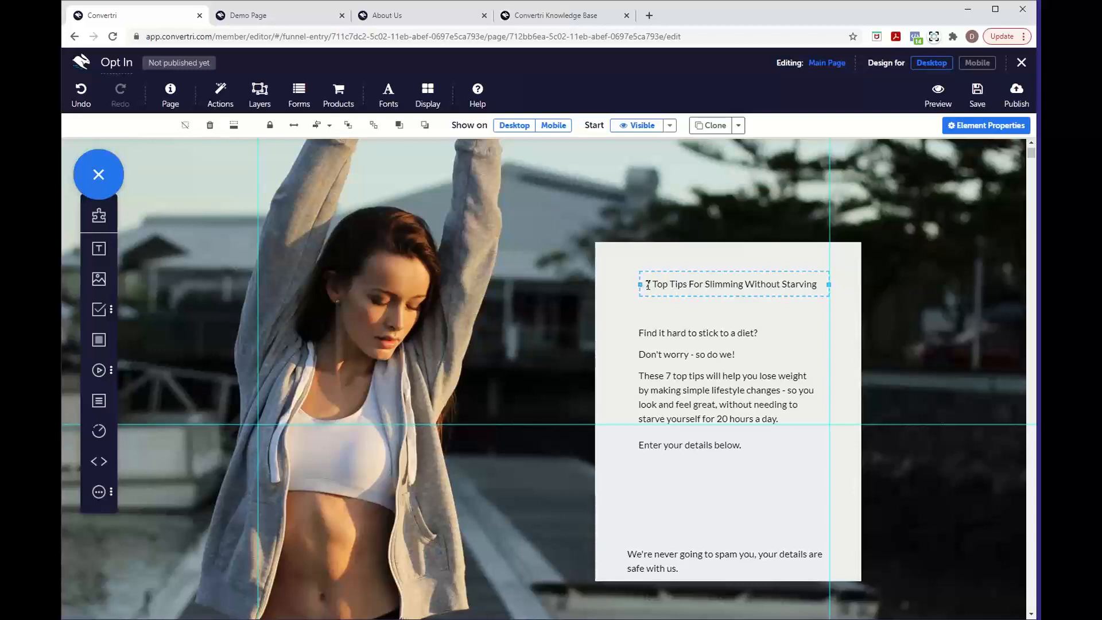
pyautogui.moveTo(647, 286); pyautogui.dragTo(821, 289)
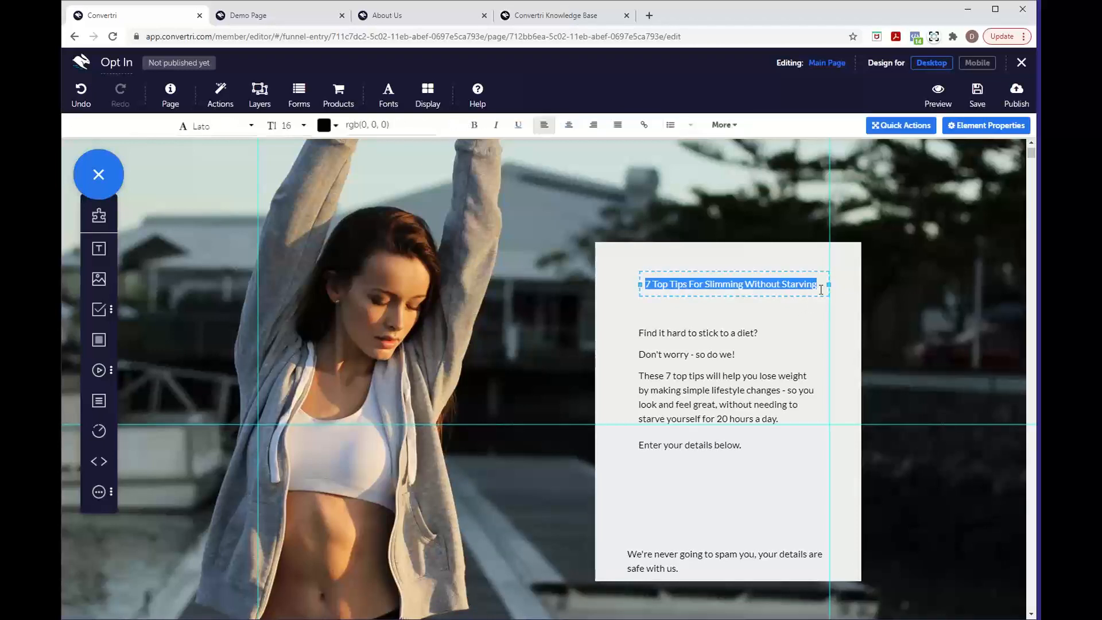
pyautogui.click(725, 132)
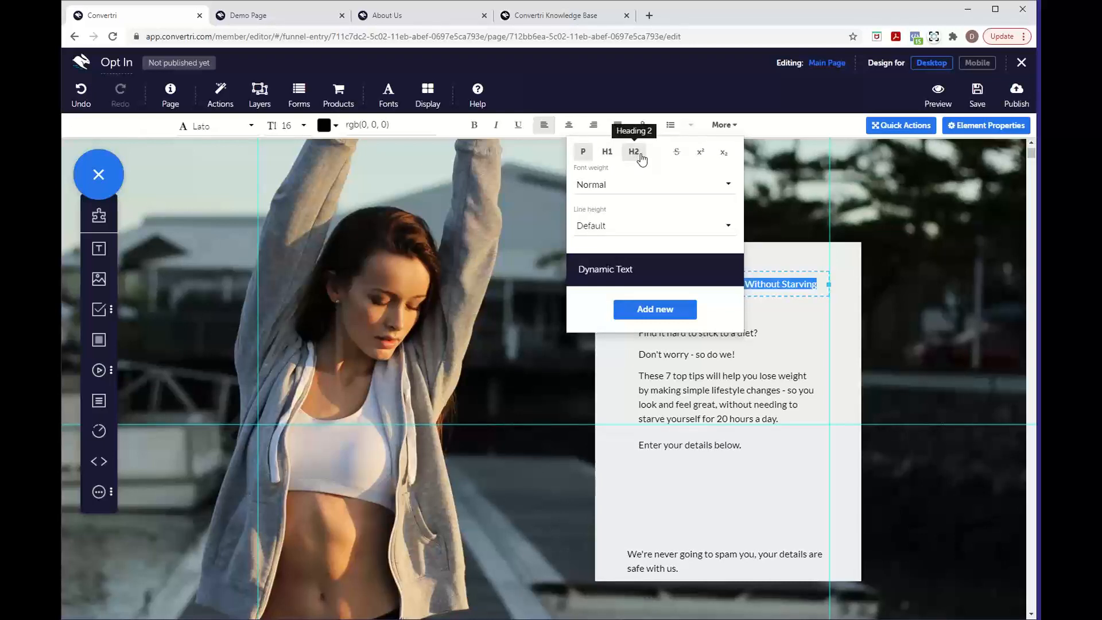
pyautogui.click(608, 152)
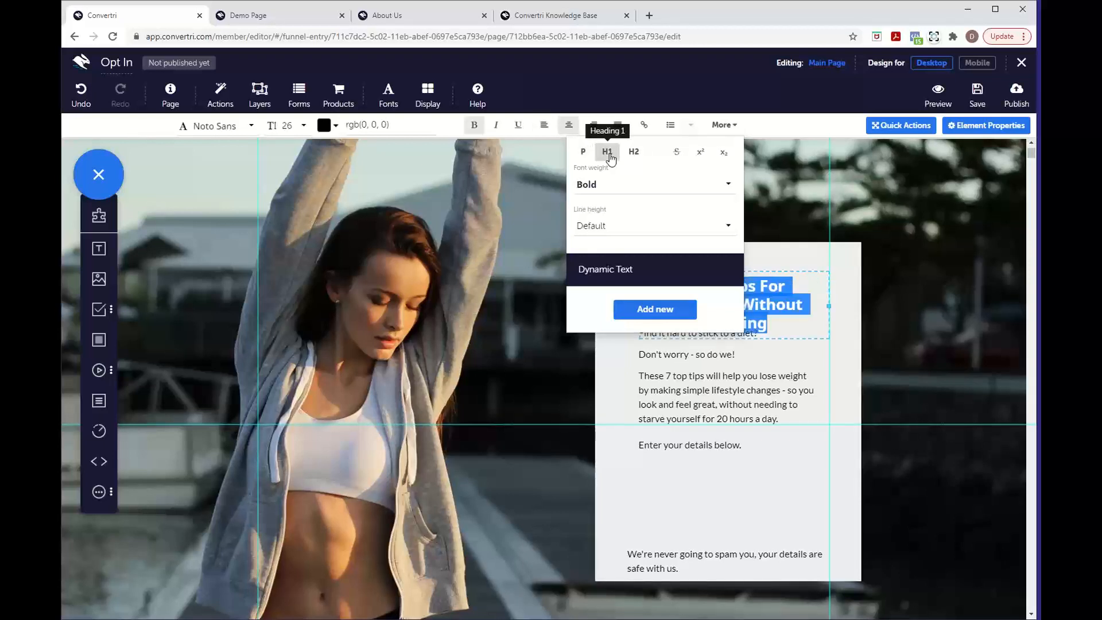
pyautogui.click(792, 260)
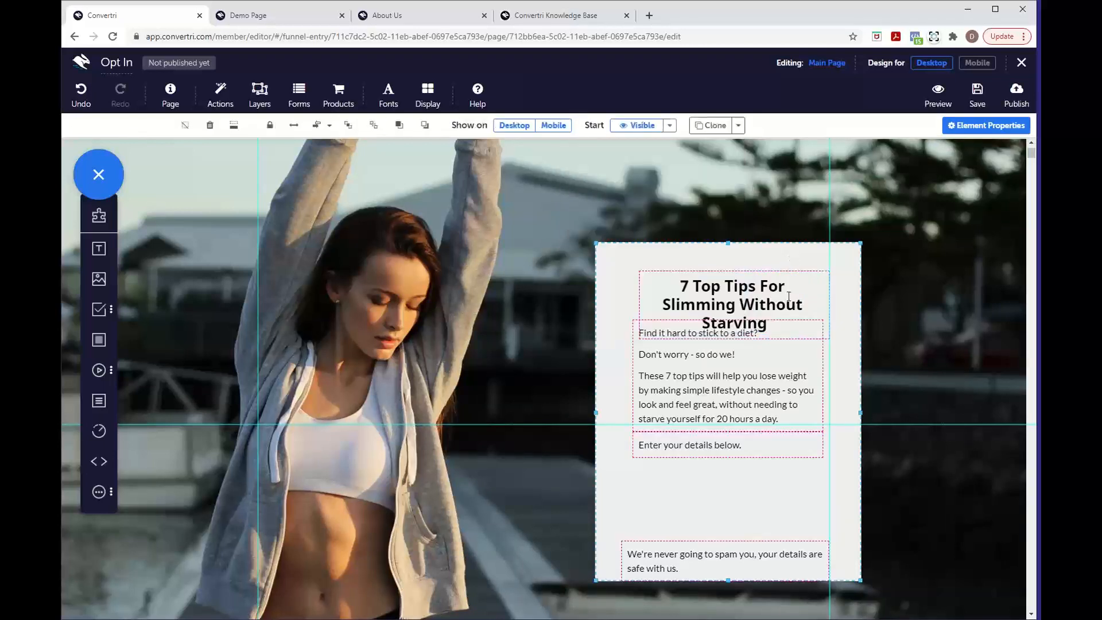
# Widen the title element so it wraps onto two lines, move it up slightly, and compare it with the Demo Page
pyautogui.click(753, 295)
pyautogui.moveTo(641, 305); pyautogui.dragTo(627, 298)
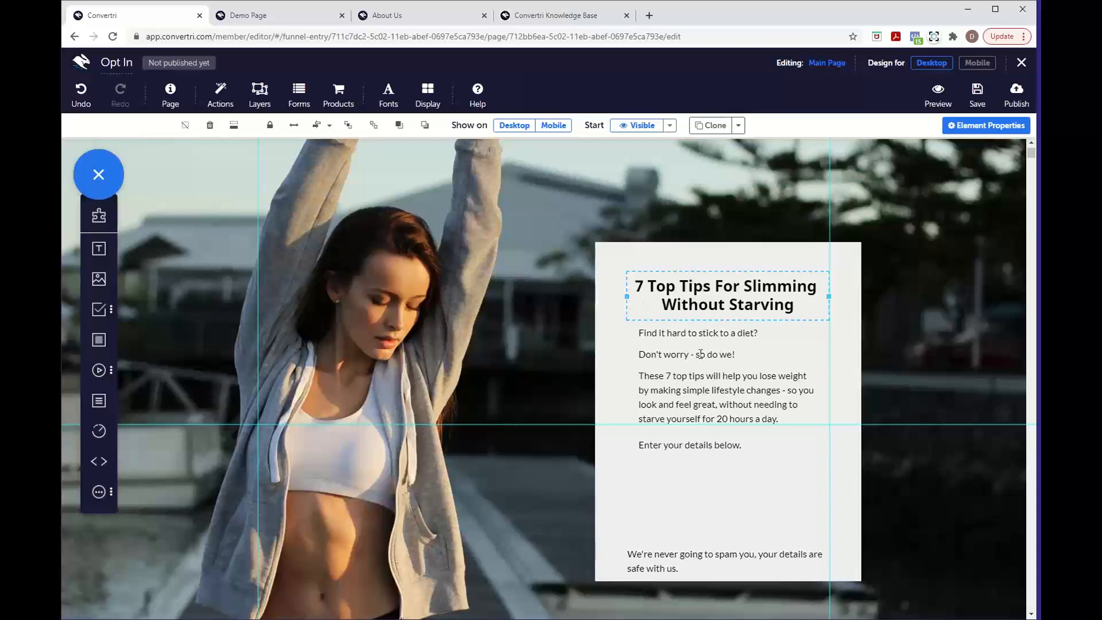
pyautogui.moveTo(713, 273); pyautogui.dragTo(713, 265)
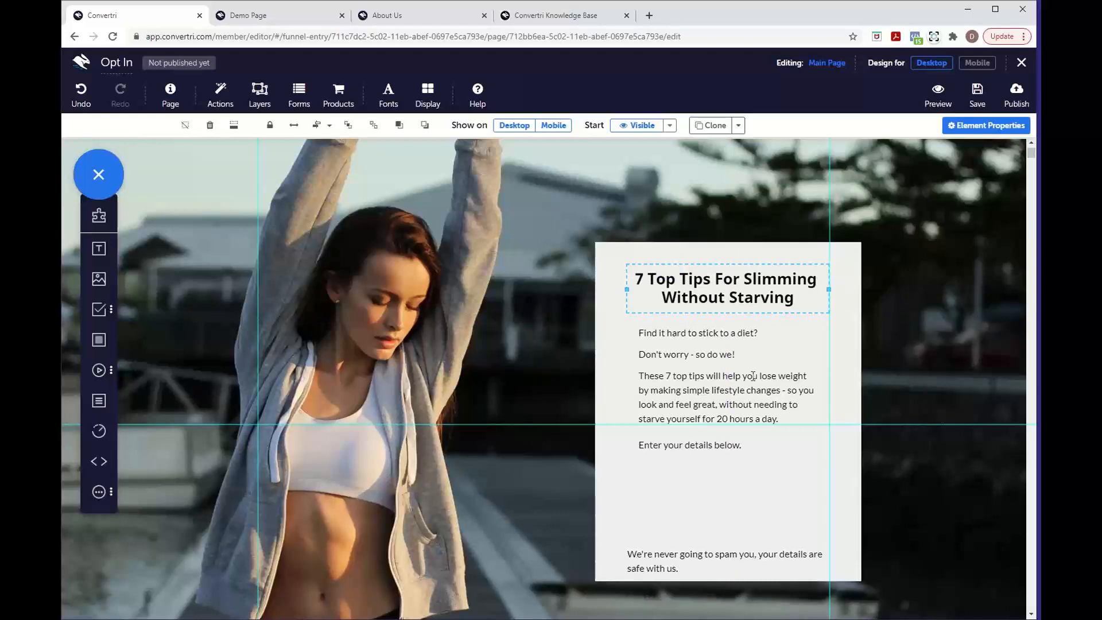
pyautogui.click(285, 21)
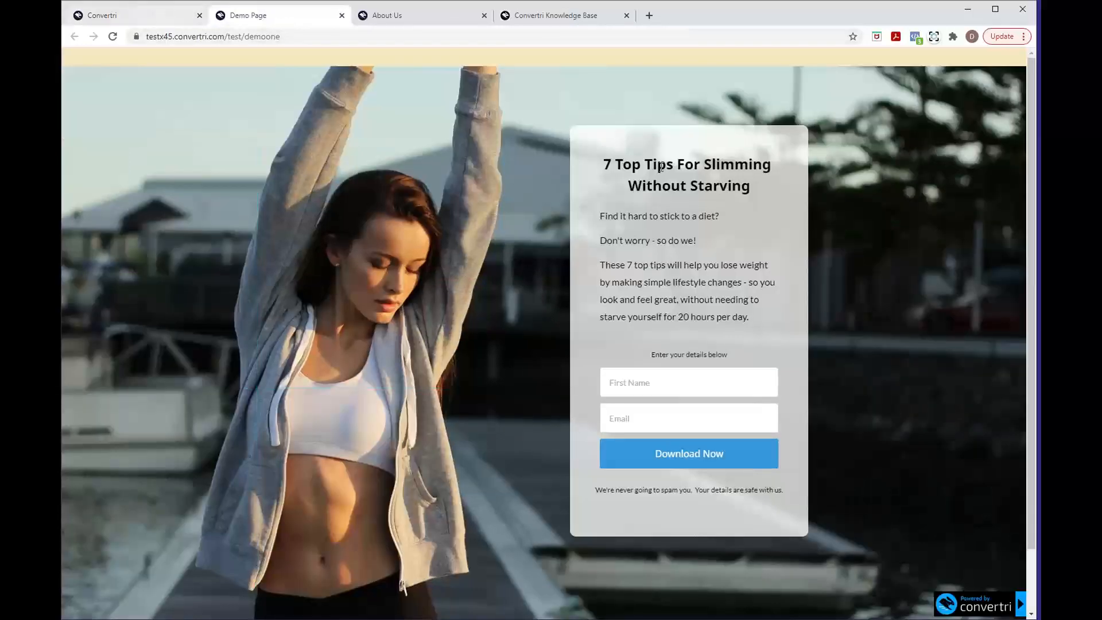
pyautogui.click(156, 17)
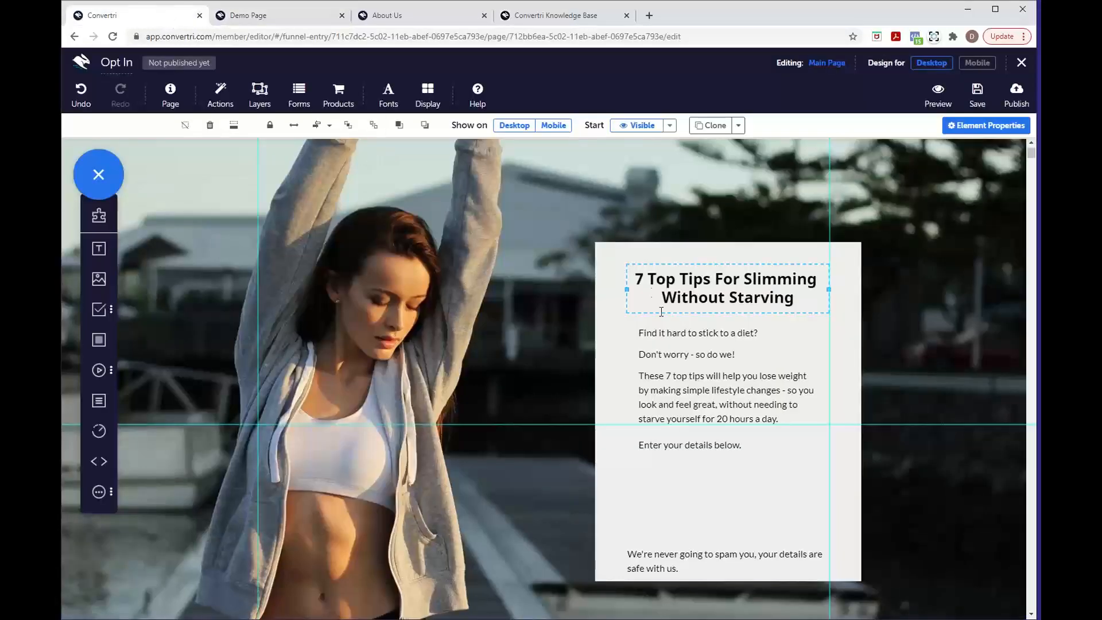
# Extend the panel's bottom edge downward and move the no-spam text down near the new edge
pyautogui.click(747, 565)
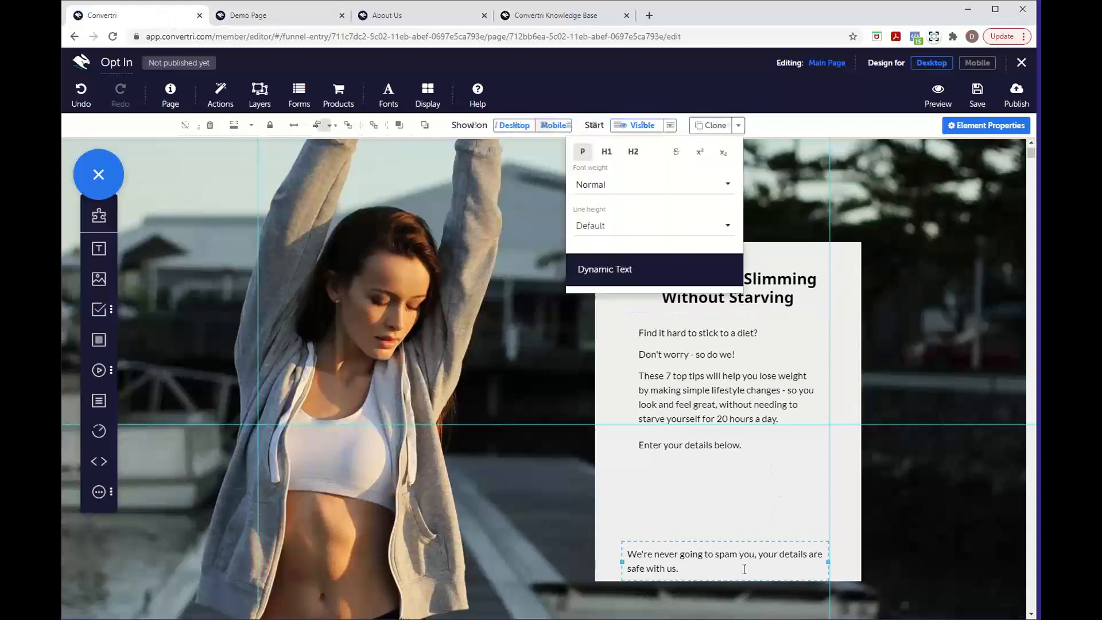
pyautogui.click(734, 576)
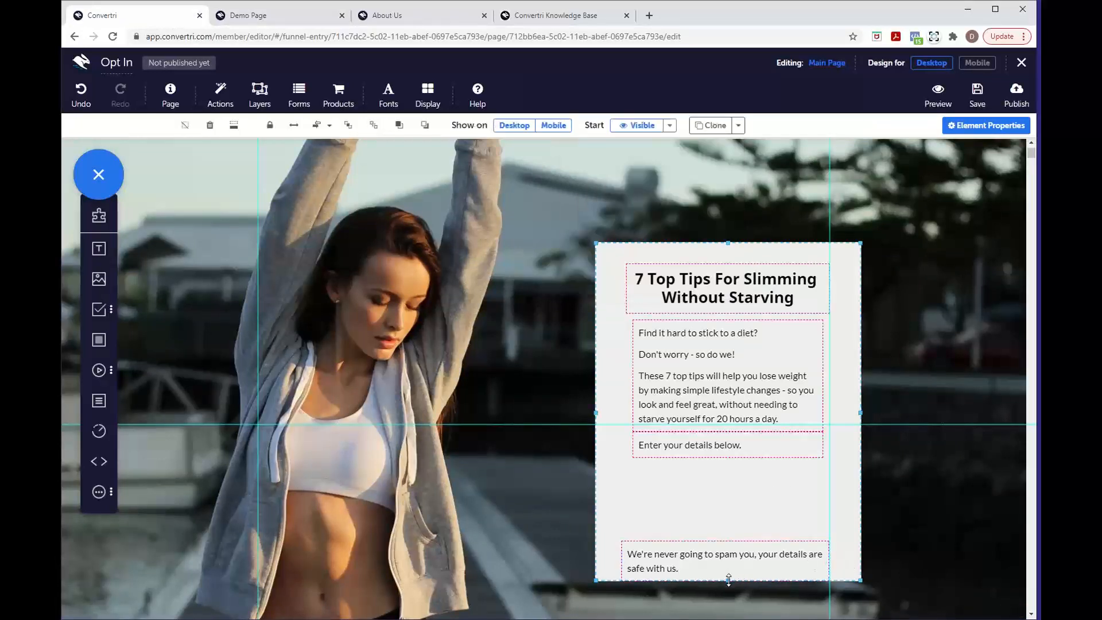
pyautogui.moveTo(728, 580); pyautogui.dragTo(728, 591)
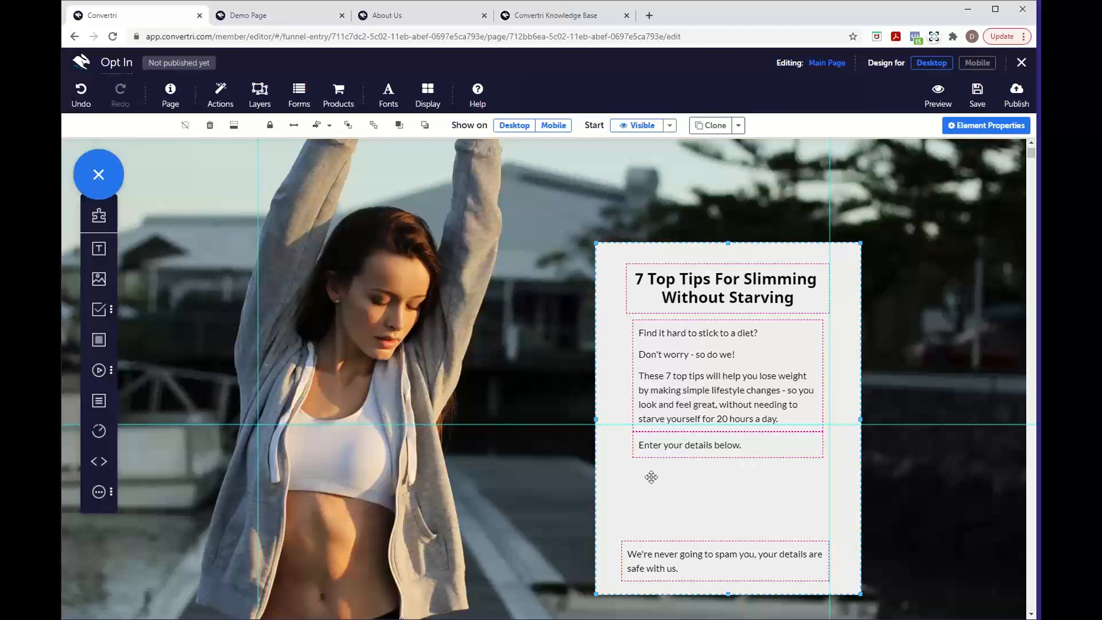
pyautogui.moveTo(726, 593)
pyautogui.mouseDown()
pyautogui.moveTo(726, 605)
pyautogui.moveTo(713, 599)
pyautogui.mouseUp()
pyautogui.click(719, 579)
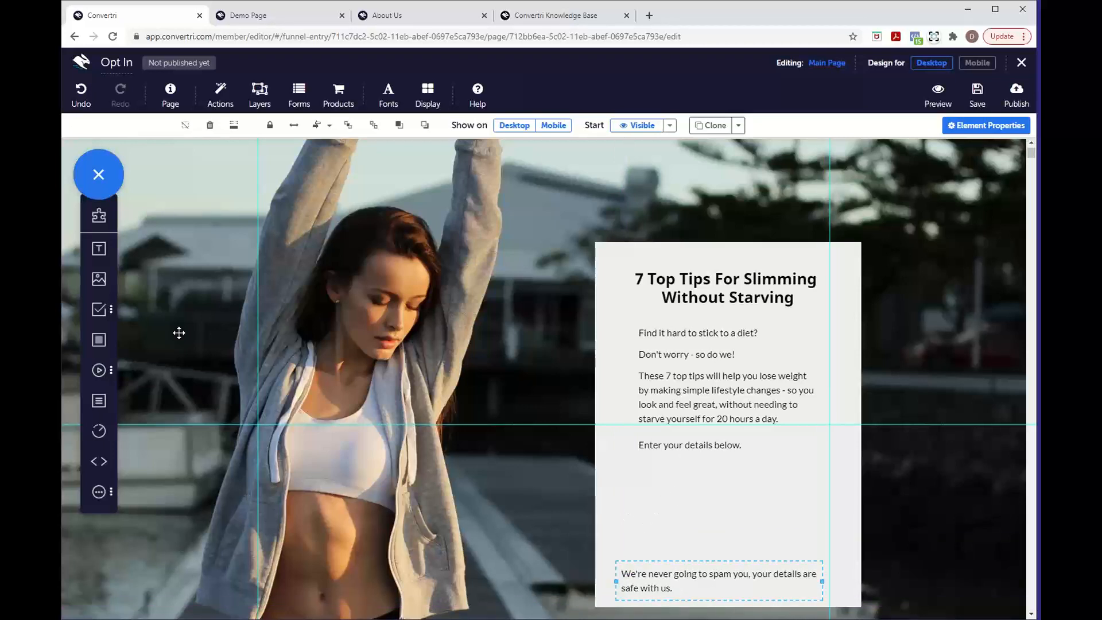
# Add First Name and Email fields and a Submit button to the panel between "Enter your details below." and the no-spam text
pyautogui.click(101, 316)
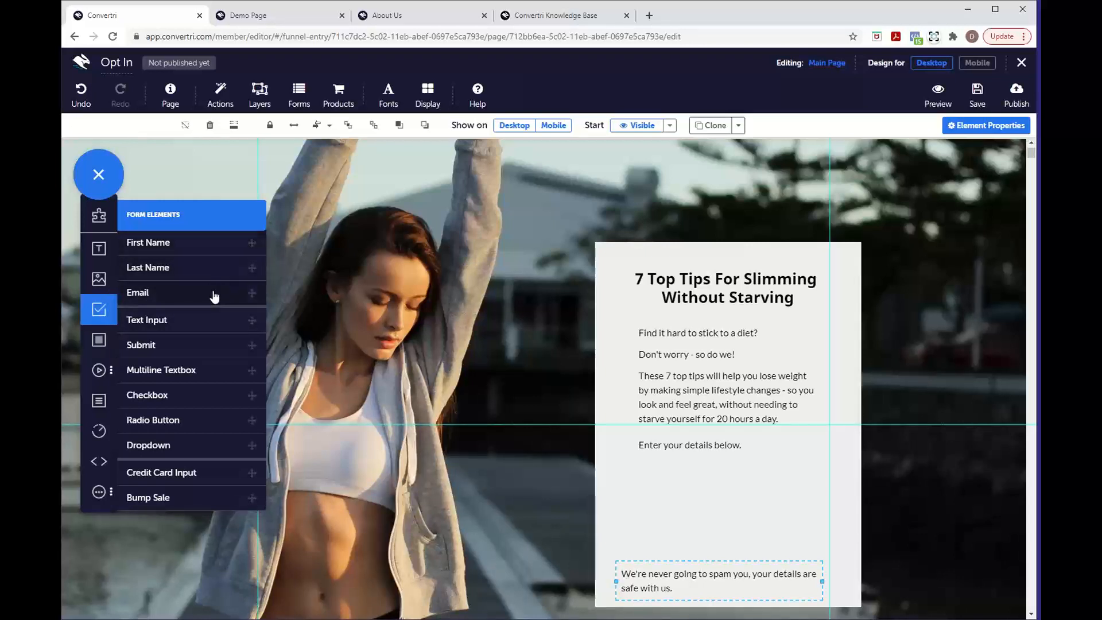
pyautogui.moveTo(219, 257); pyautogui.dragTo(747, 474)
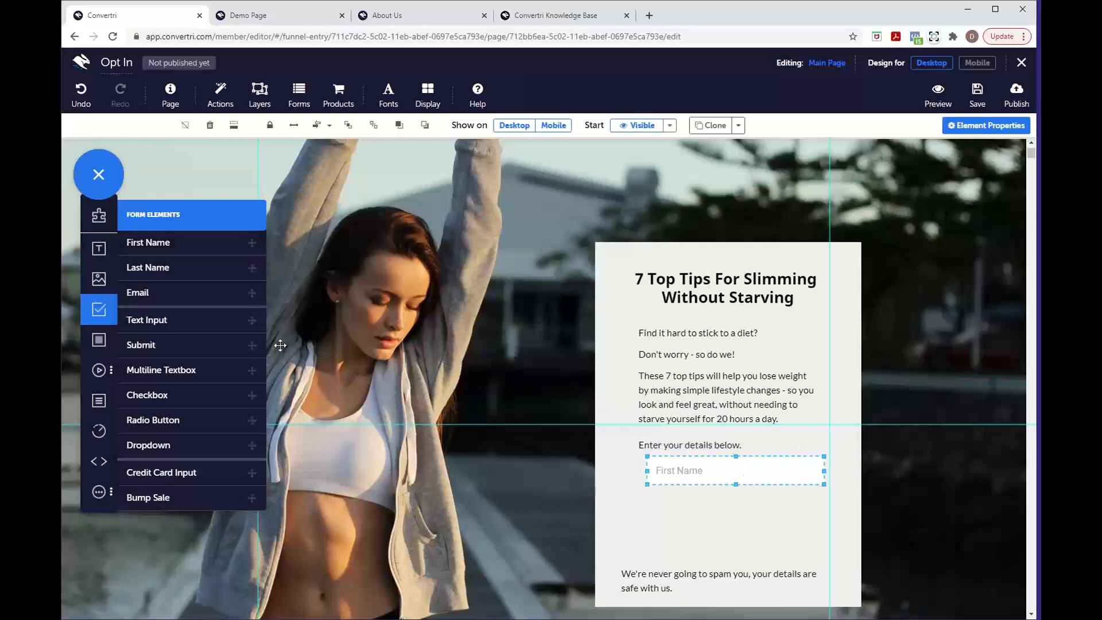
pyautogui.moveTo(224, 298); pyautogui.dragTo(719, 503)
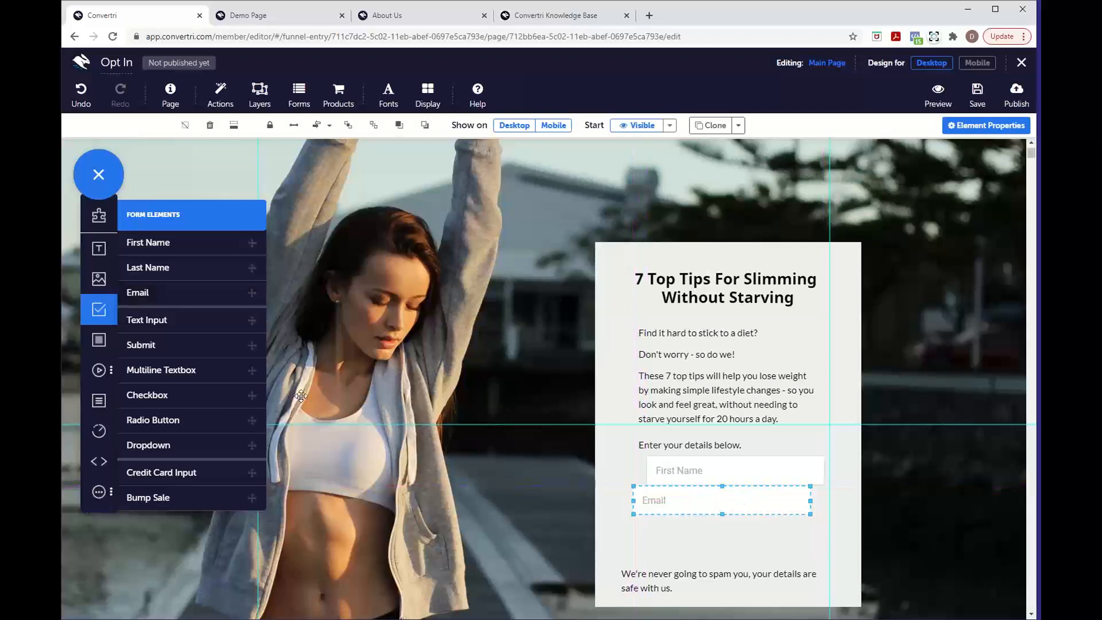
pyautogui.moveTo(220, 352); pyautogui.dragTo(717, 544)
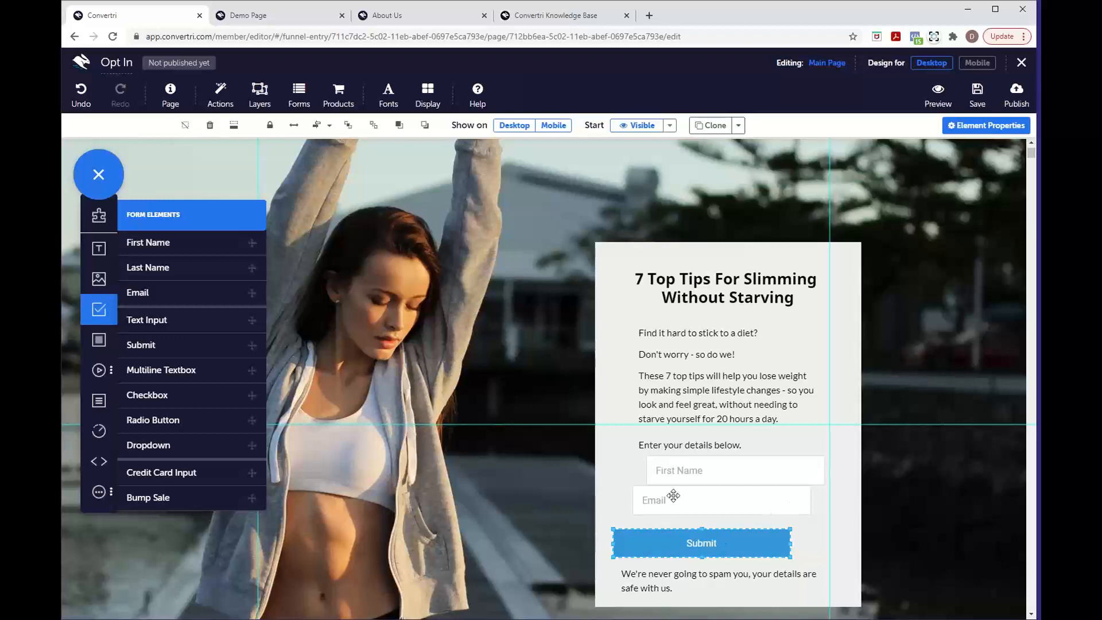
# Open the input properties of the First Name field
pyautogui.click(765, 472)
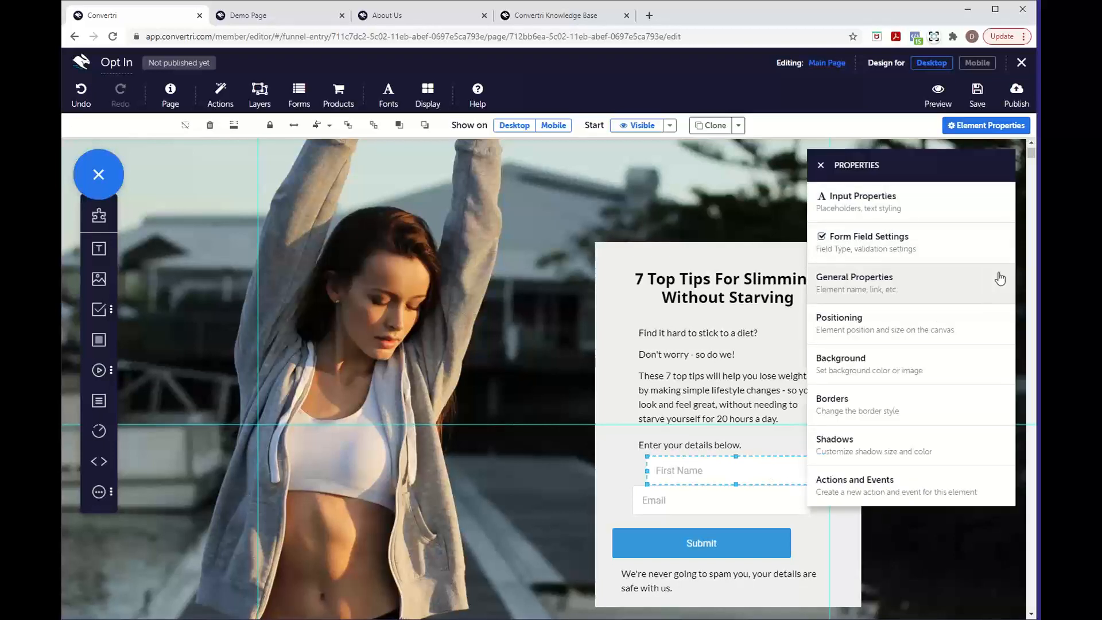
pyautogui.click(913, 207)
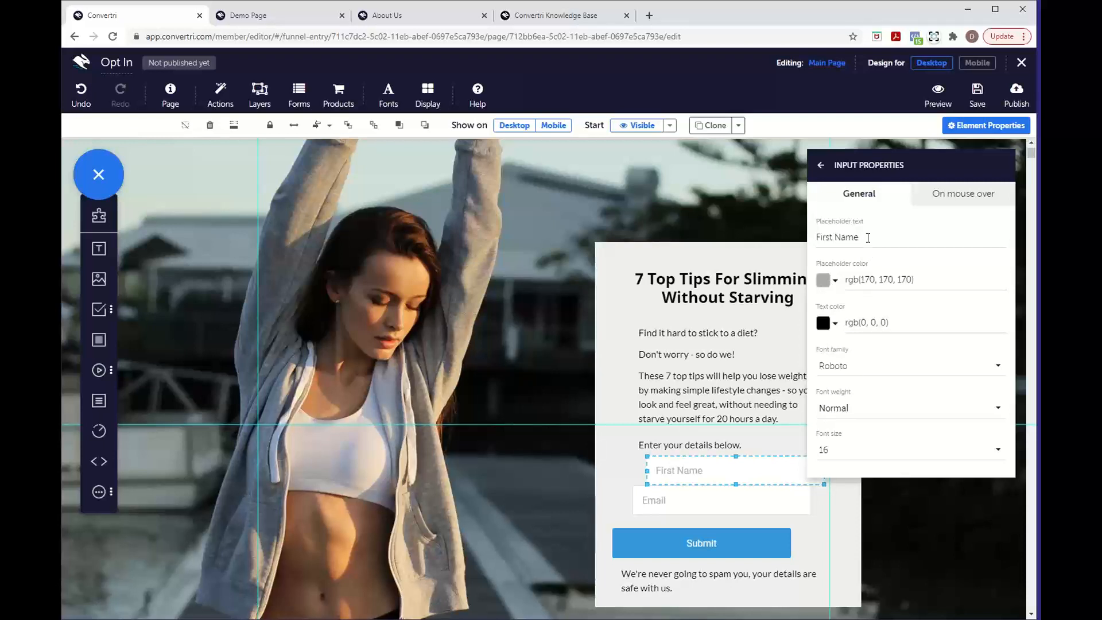
# Try Address as the first form field's placeholder text, and restore it to First Name
pyautogui.moveTo(867, 237); pyautogui.dragTo(816, 238)
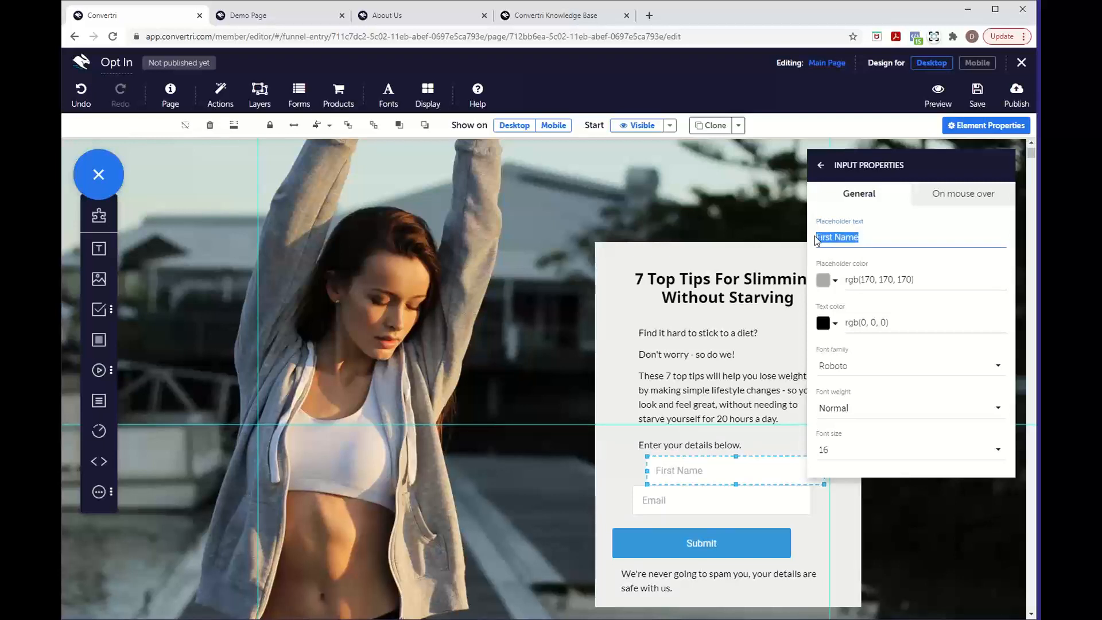
pyautogui.write('Address')
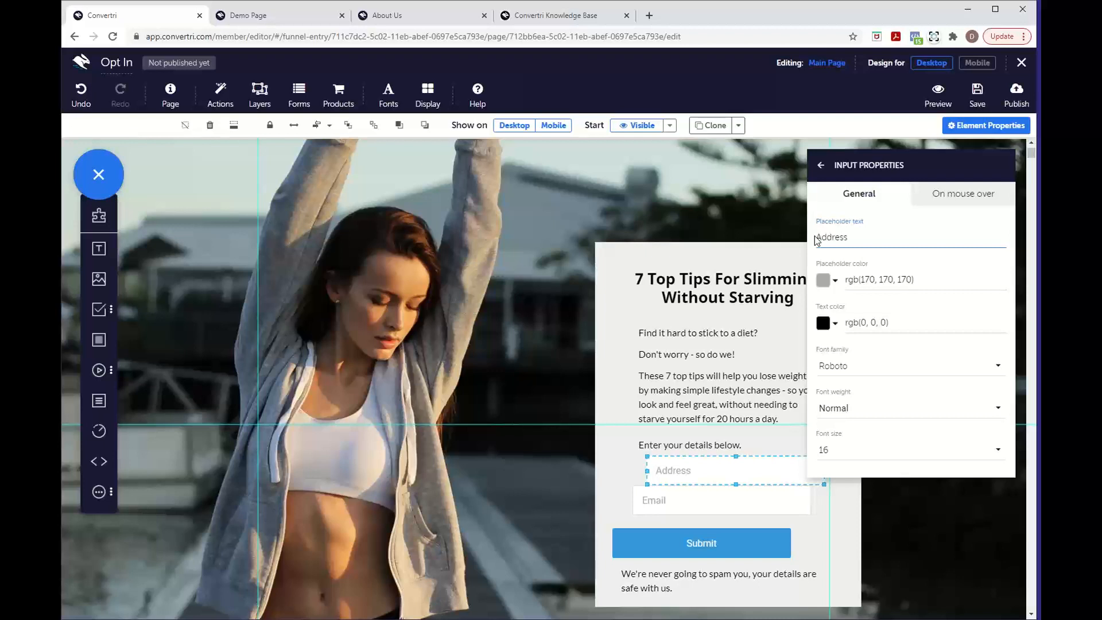
pyautogui.press('BackSpace')
pyautogui.press('BackSpace')
pyautogui.press('BackSpace')
pyautogui.press('BackSpace')
pyautogui.press('BackSpace')
pyautogui.press('BackSpace')
pyautogui.press('BackSpace')
pyautogui.write('First Name')
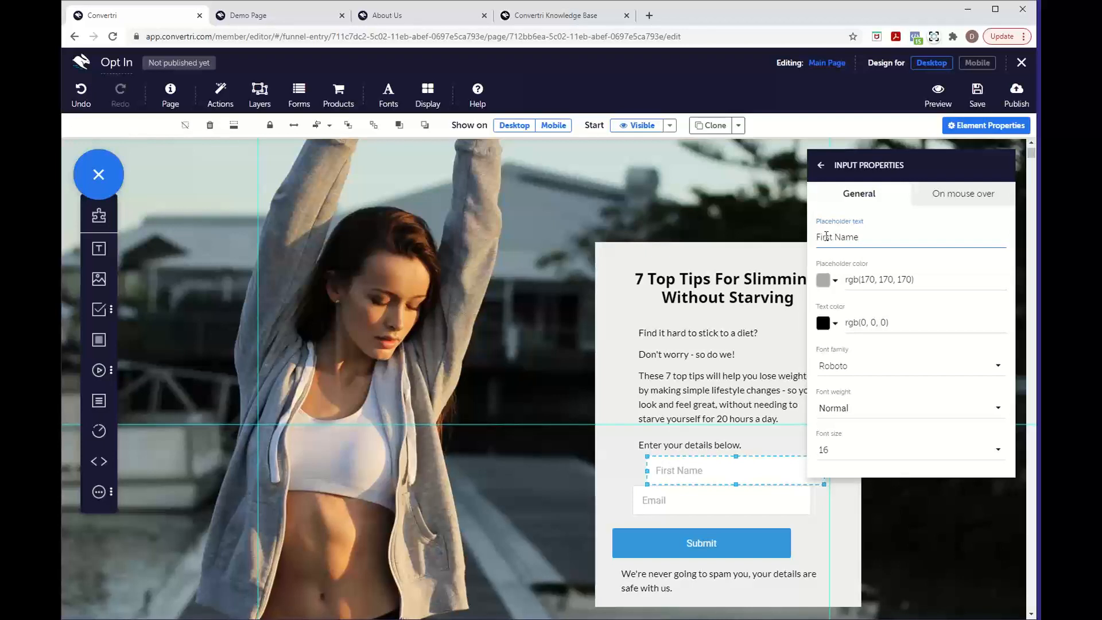
# Set the First Name field's font family to Lato
pyautogui.click(855, 367)
pyautogui.scroll(-8, 918, 316)
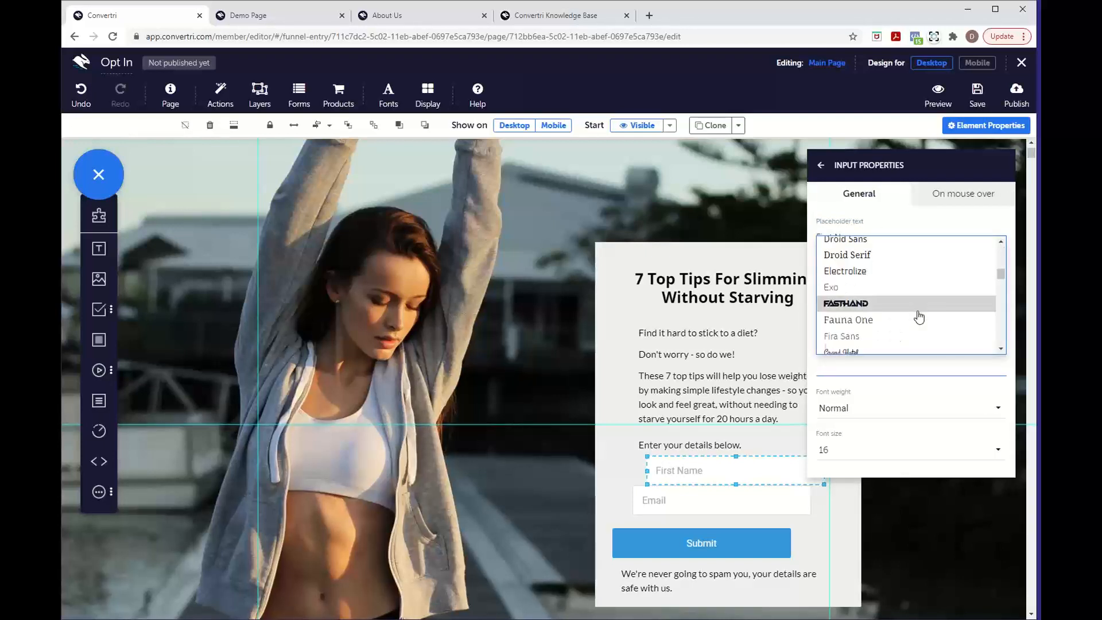
pyautogui.scroll(-1, 918, 316)
pyautogui.click(888, 319)
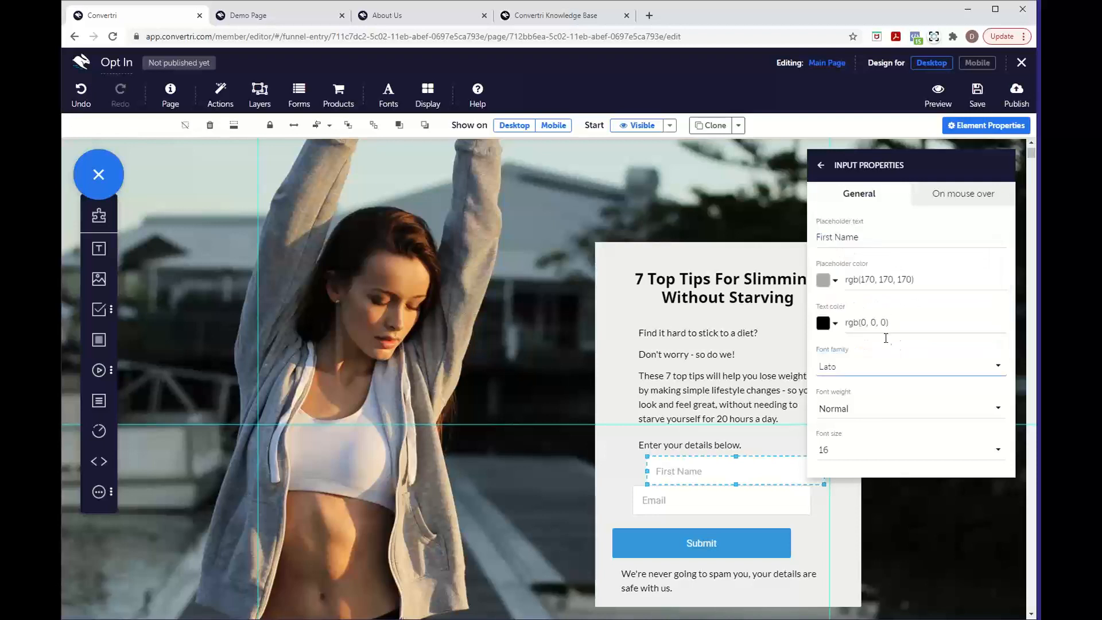
# Move the Email field down slightly to leave a gap below First Name, and set its font family to Lato
pyautogui.click(786, 498)
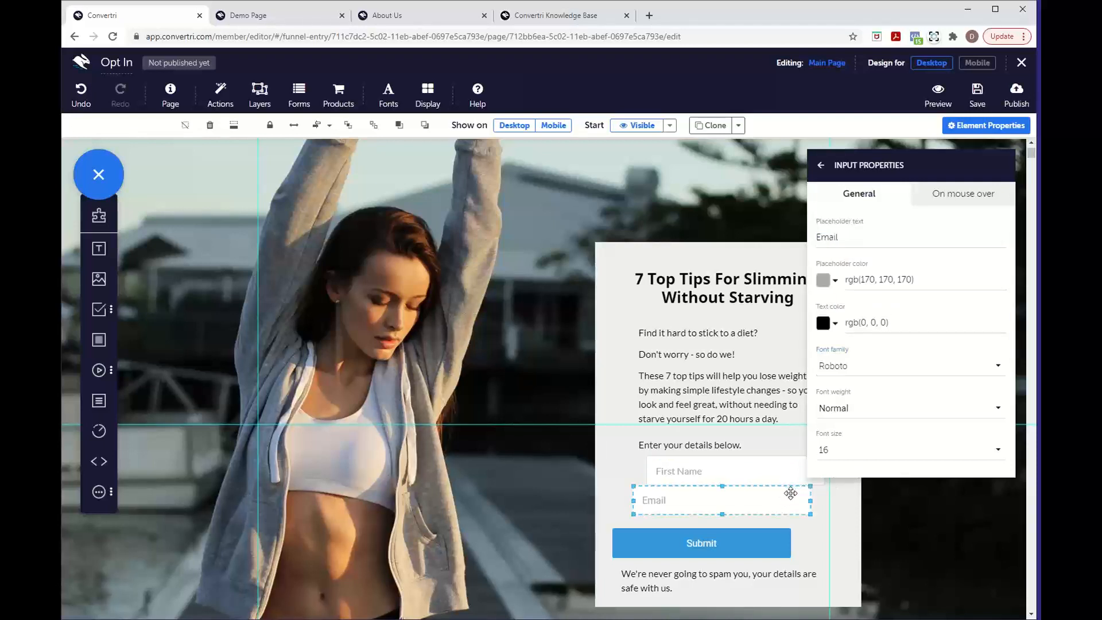
pyautogui.moveTo(753, 498); pyautogui.dragTo(754, 505)
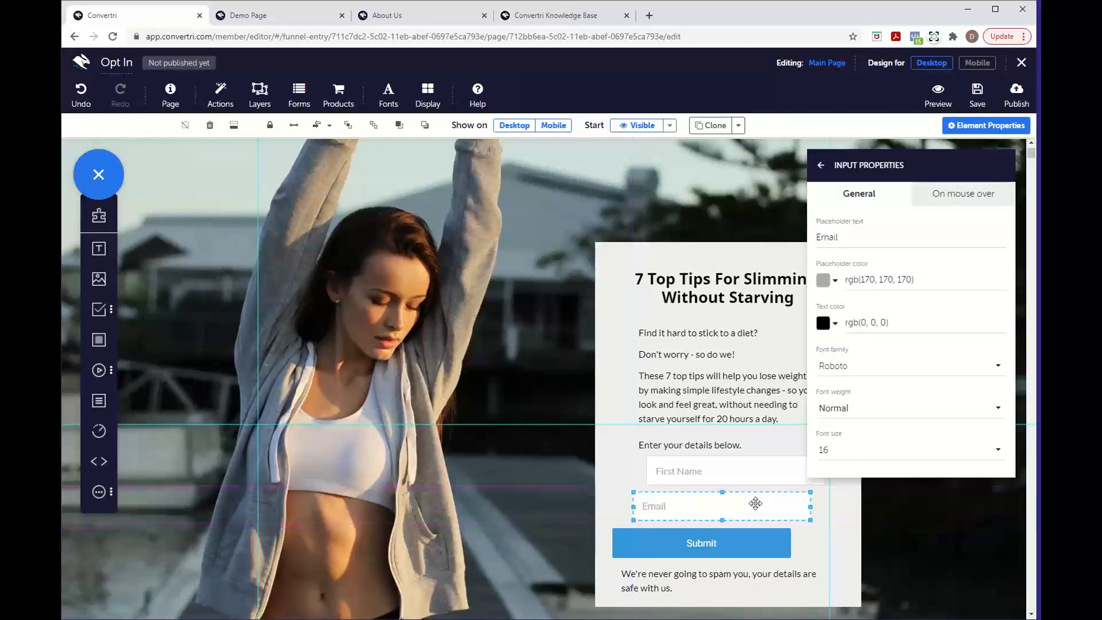
pyautogui.click(854, 411)
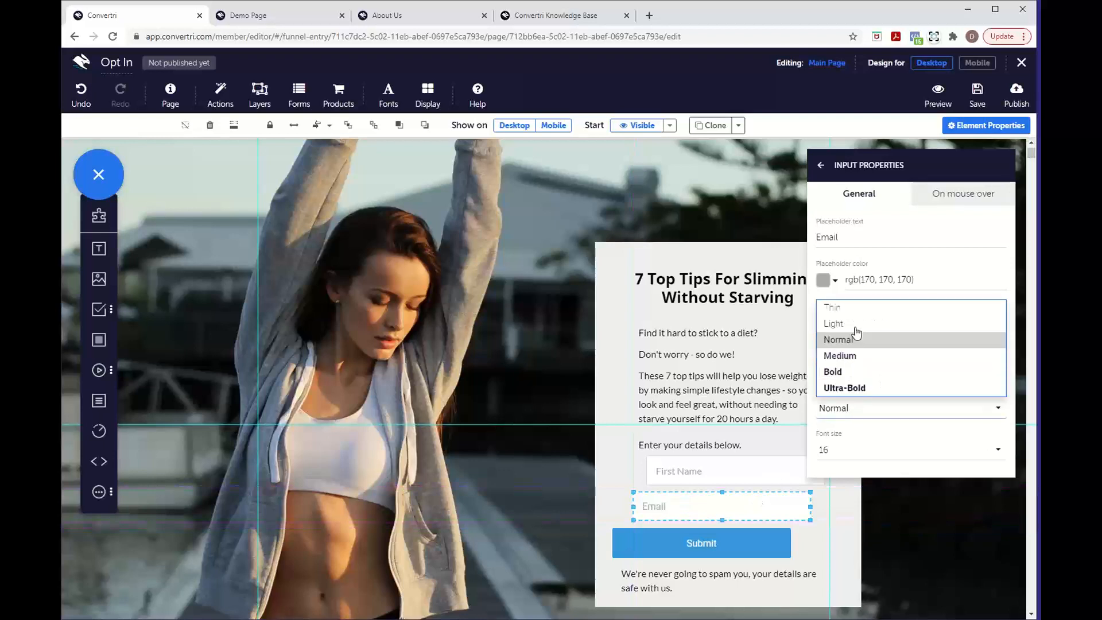
pyautogui.click(854, 405)
pyautogui.click(853, 362)
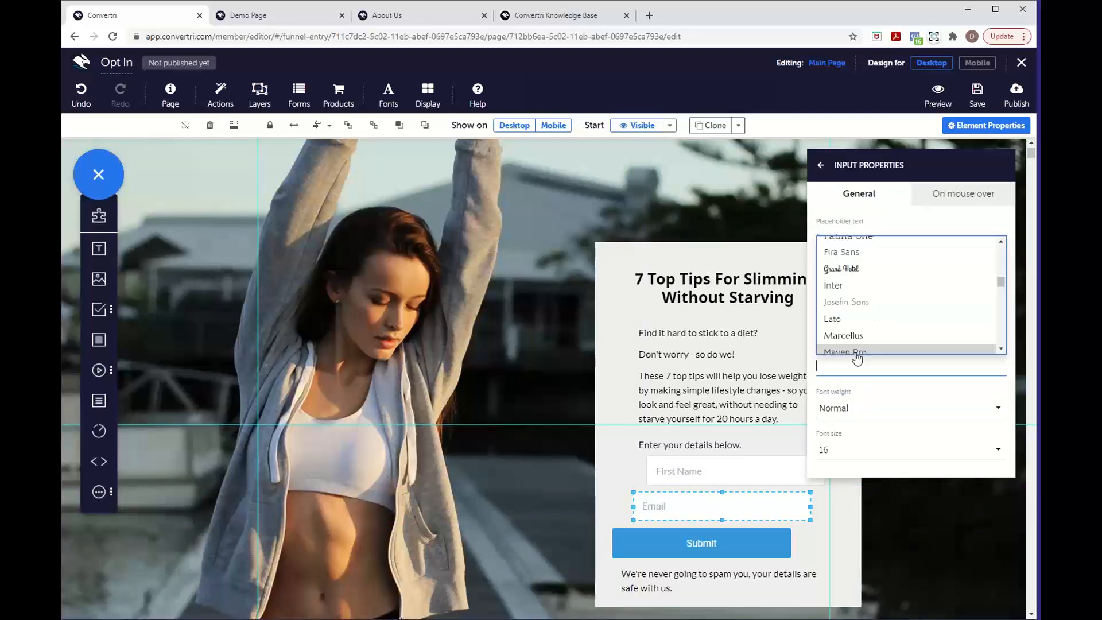
pyautogui.write('late')
pyautogui.press('BackSpace')
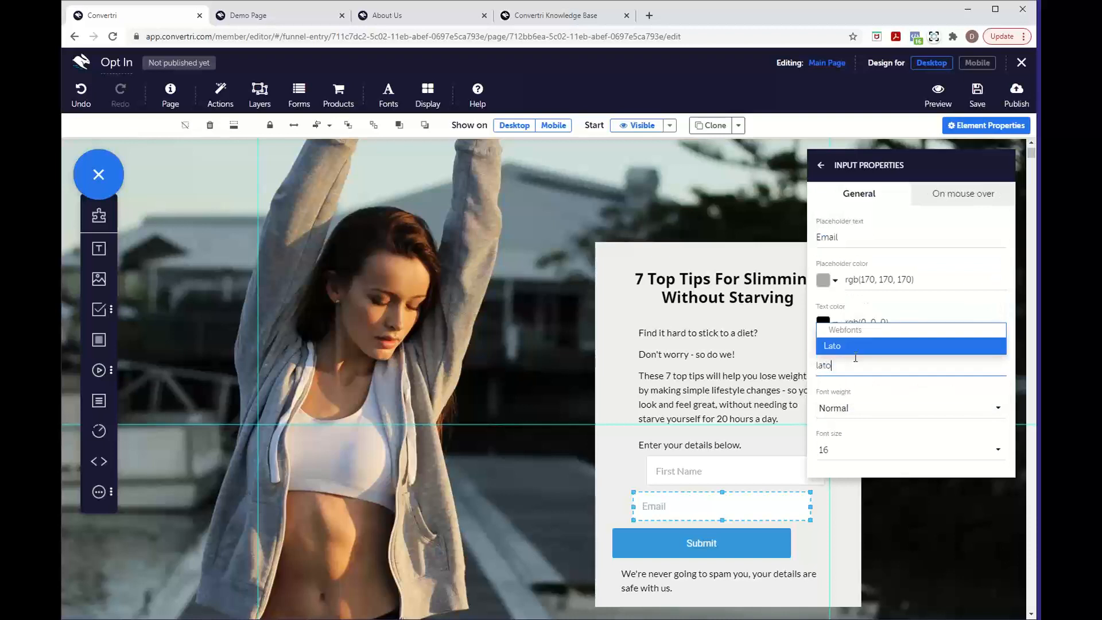
pyautogui.press('Return')
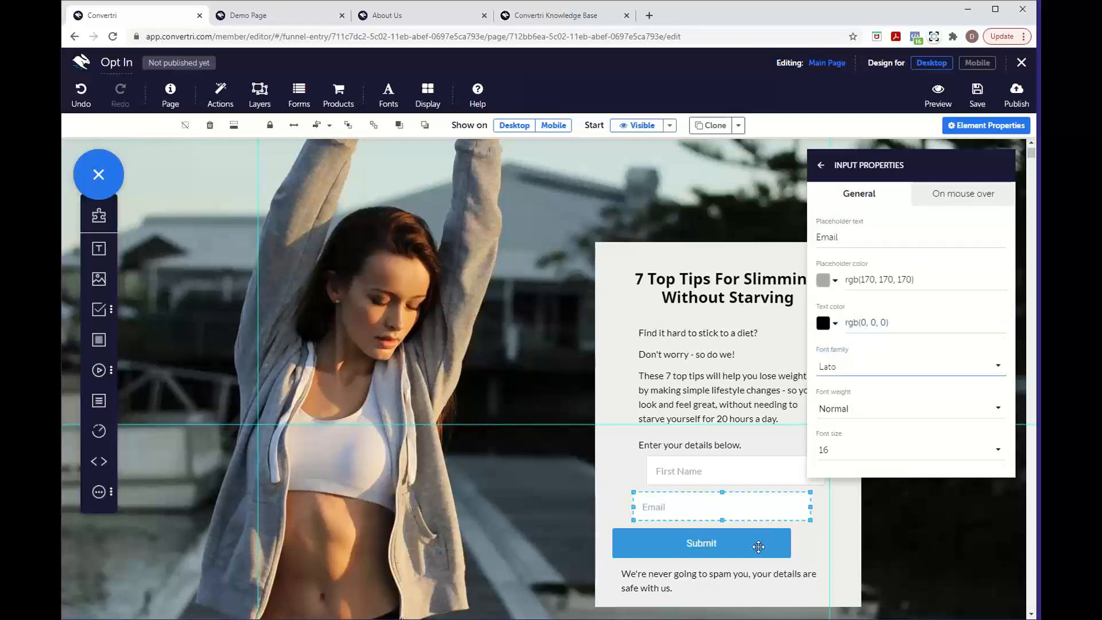
# Keep the Submit button in Sign Up mode and change its label to "Download Now"
pyautogui.click(757, 546)
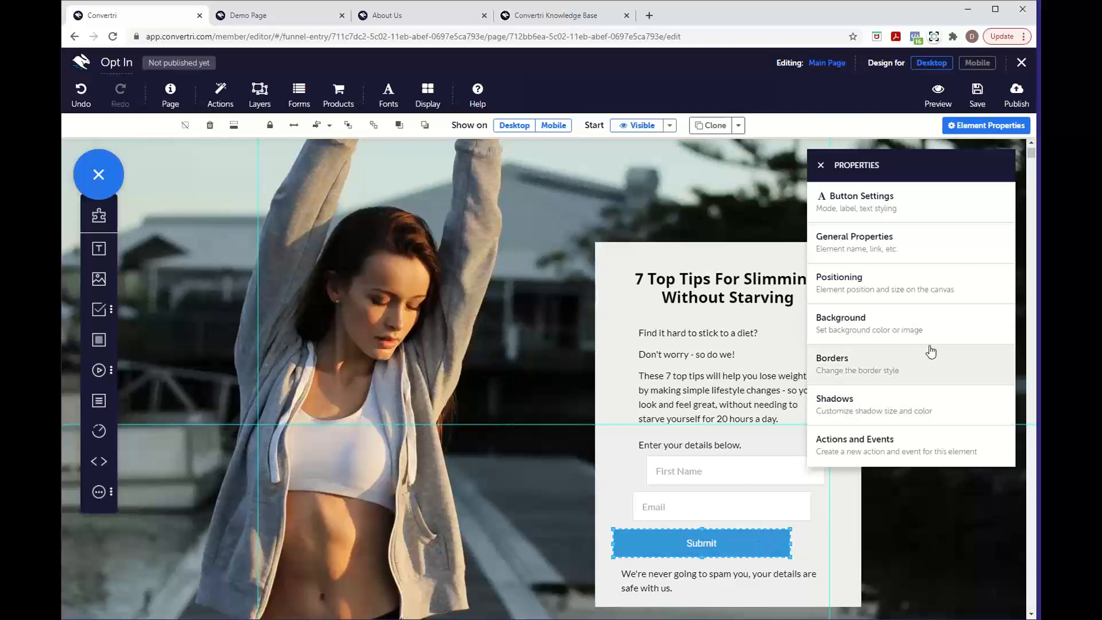
pyautogui.click(908, 209)
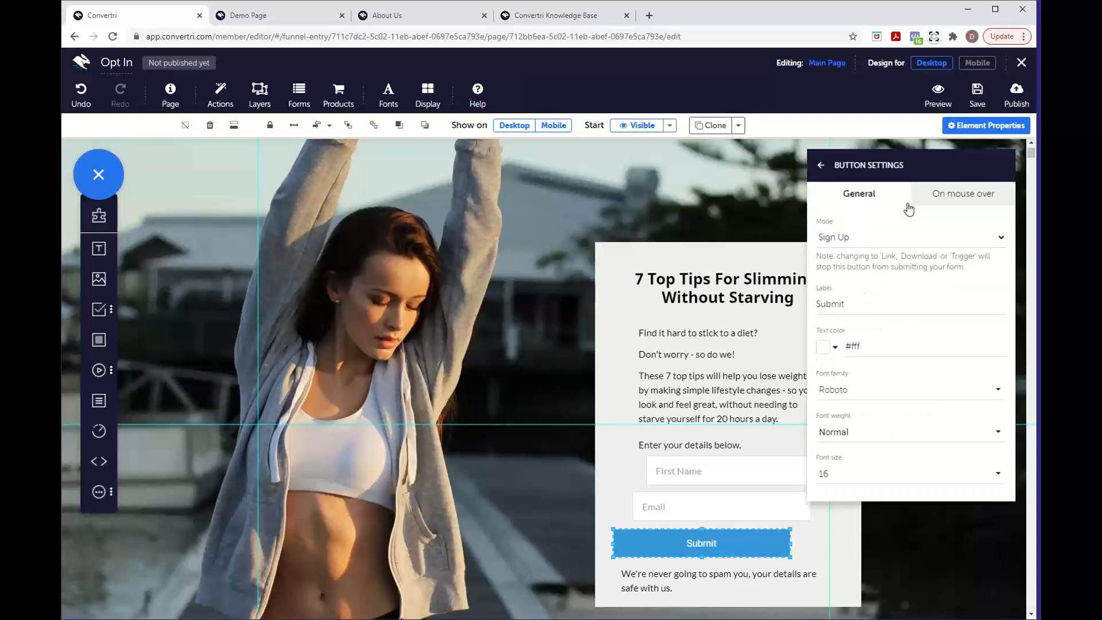
pyautogui.click(859, 237)
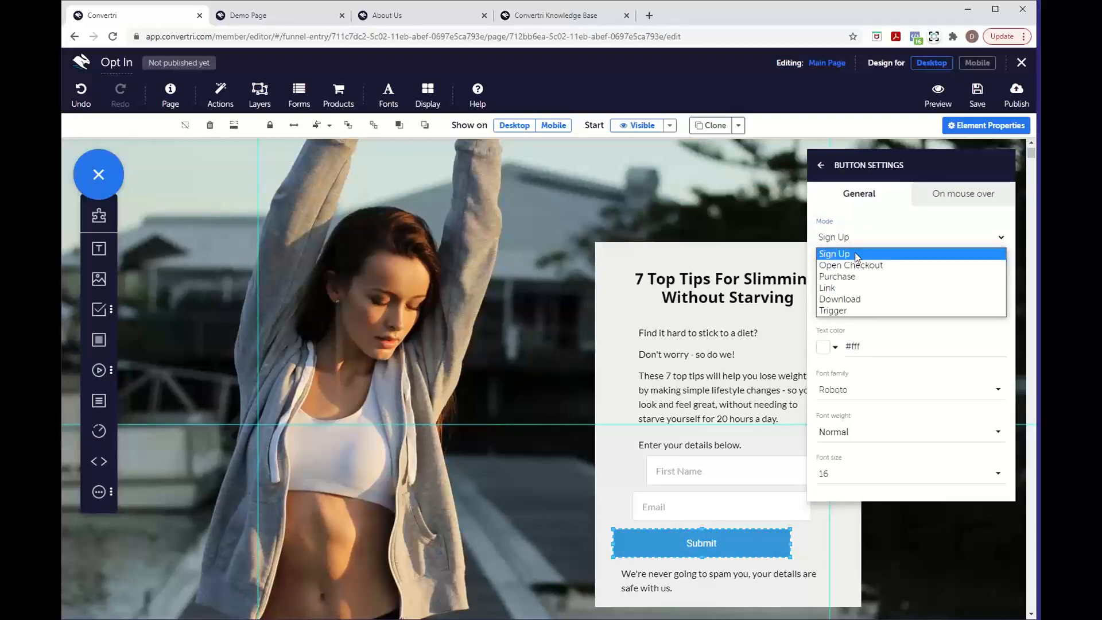
pyautogui.click(856, 254)
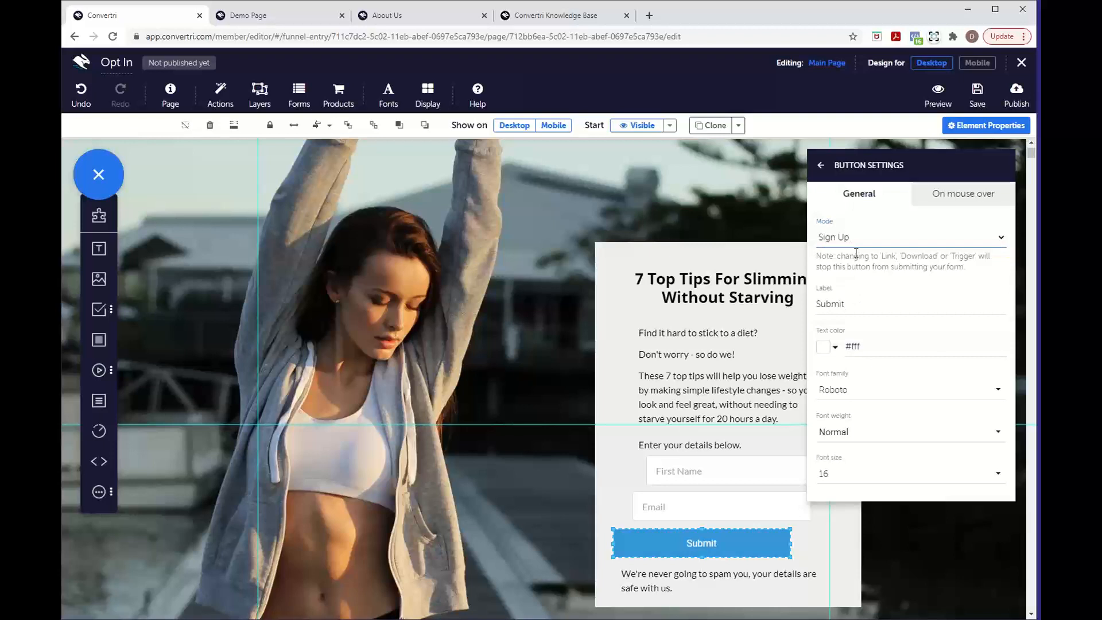
pyautogui.moveTo(844, 304); pyautogui.dragTo(817, 304)
pyautogui.write('Donw')
pyautogui.press('BackSpace')
pyautogui.press('BackSpace')
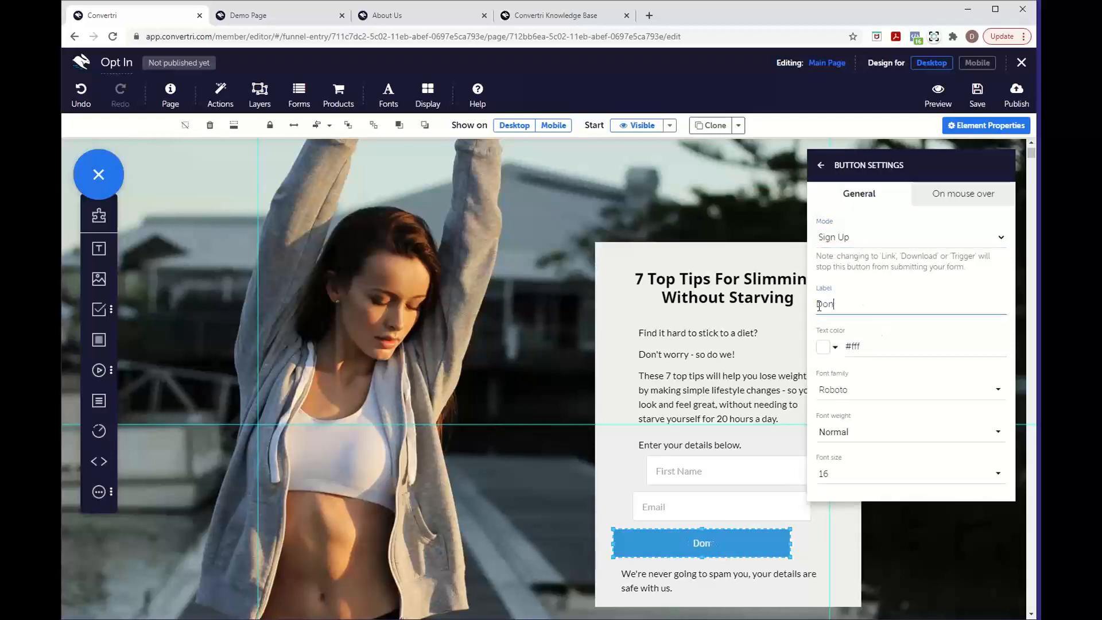
pyautogui.write('wnload Now')
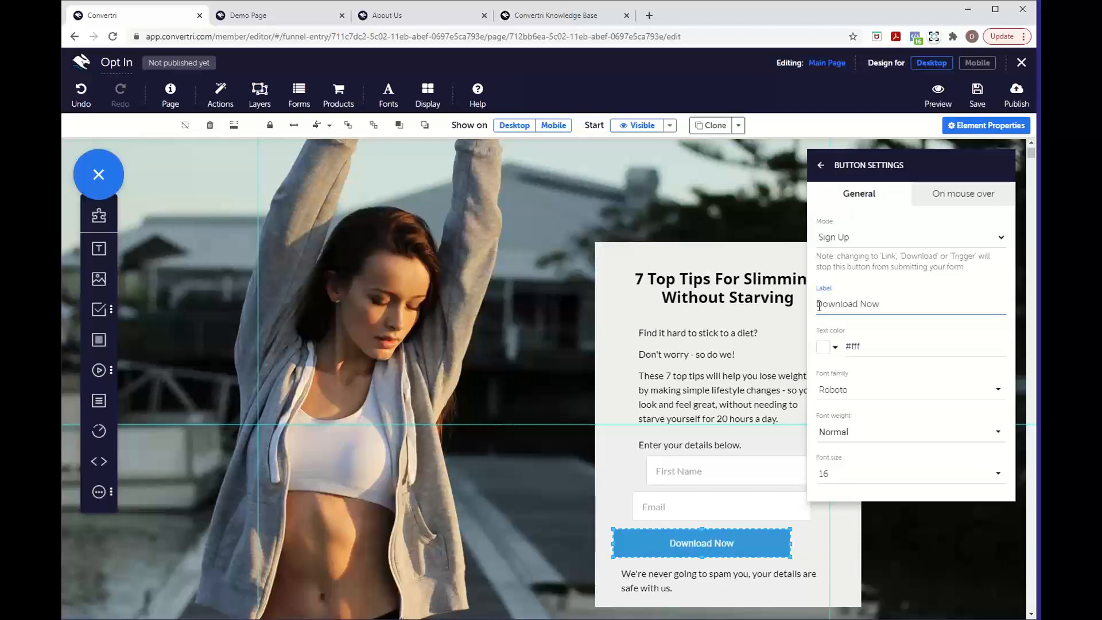
pyautogui.click(894, 290)
# Set the Download Now button's text to the Noto Sans font with Bold weight
pyautogui.click(868, 395)
pyautogui.write('not')
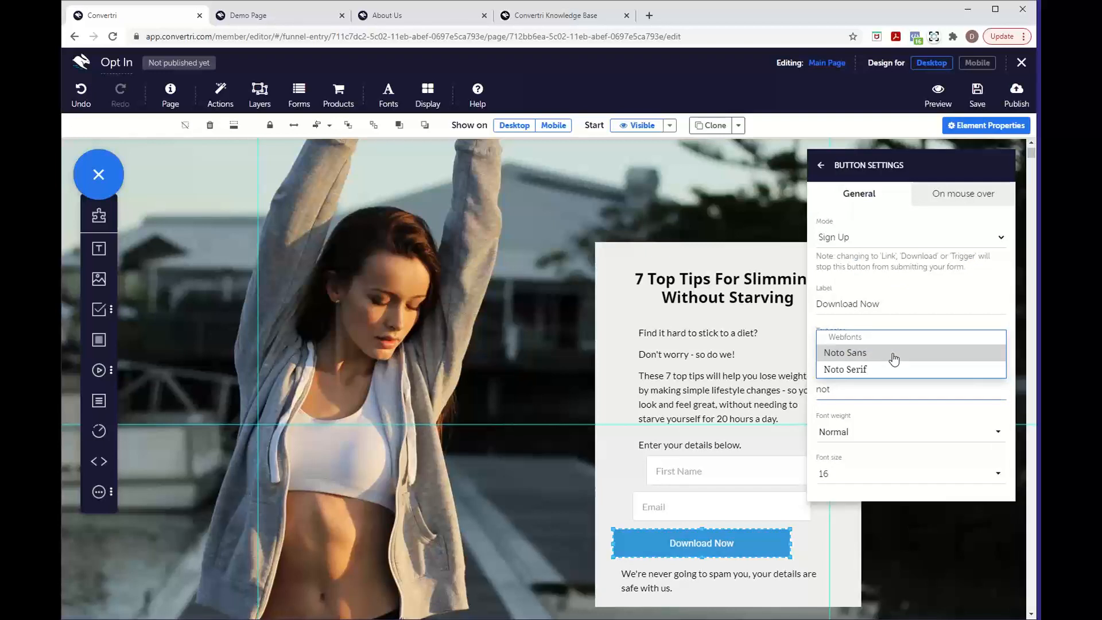
pyautogui.click(893, 358)
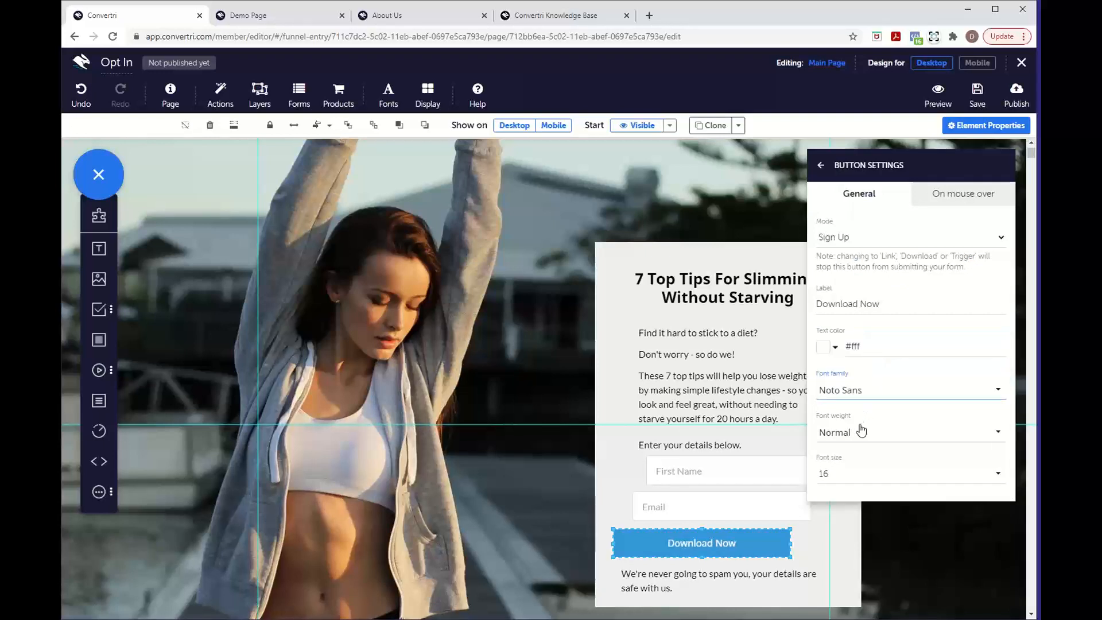
pyautogui.click(858, 429)
pyautogui.click(854, 411)
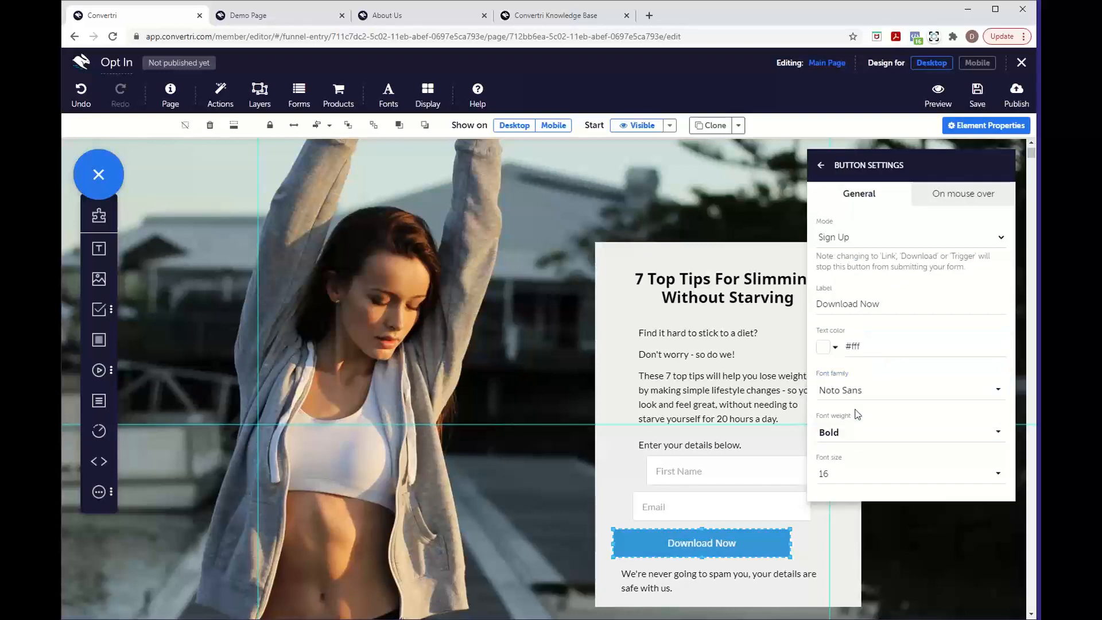
# Set the Download Now button's font size to 22 and close the element properties
pyautogui.click(856, 473)
pyautogui.scroll(-4, 898, 440)
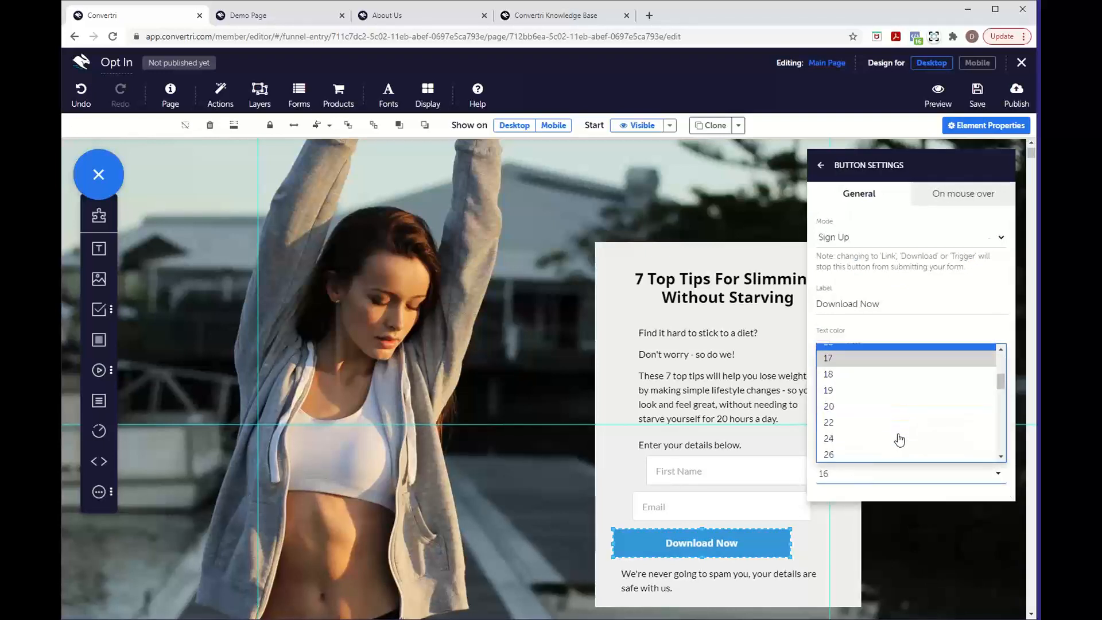
pyautogui.click(890, 439)
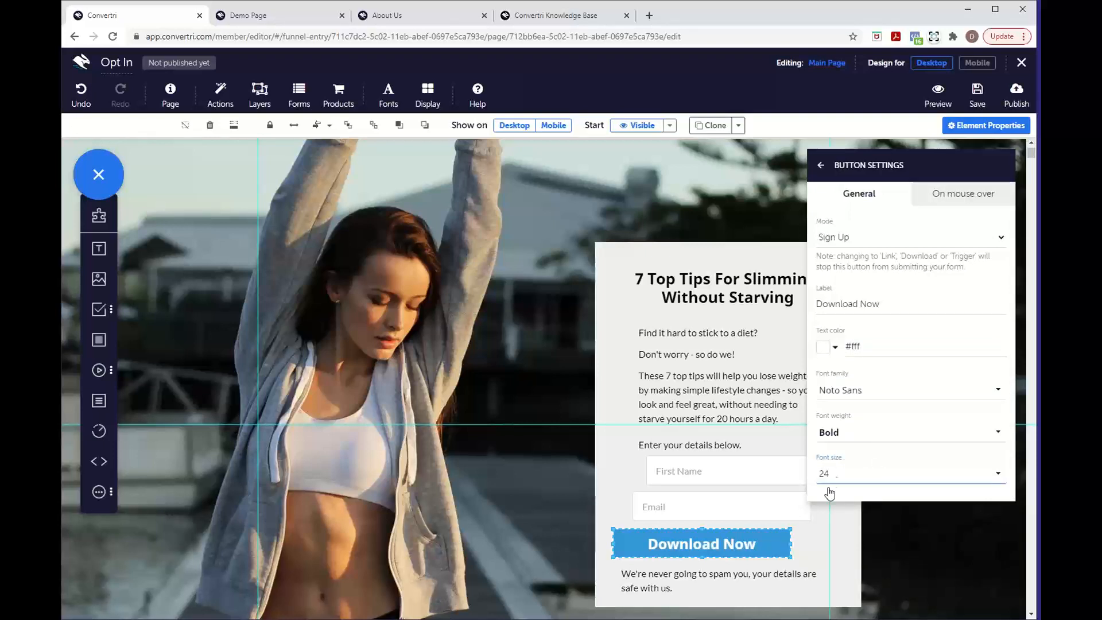
pyautogui.click(835, 474)
pyautogui.click(843, 422)
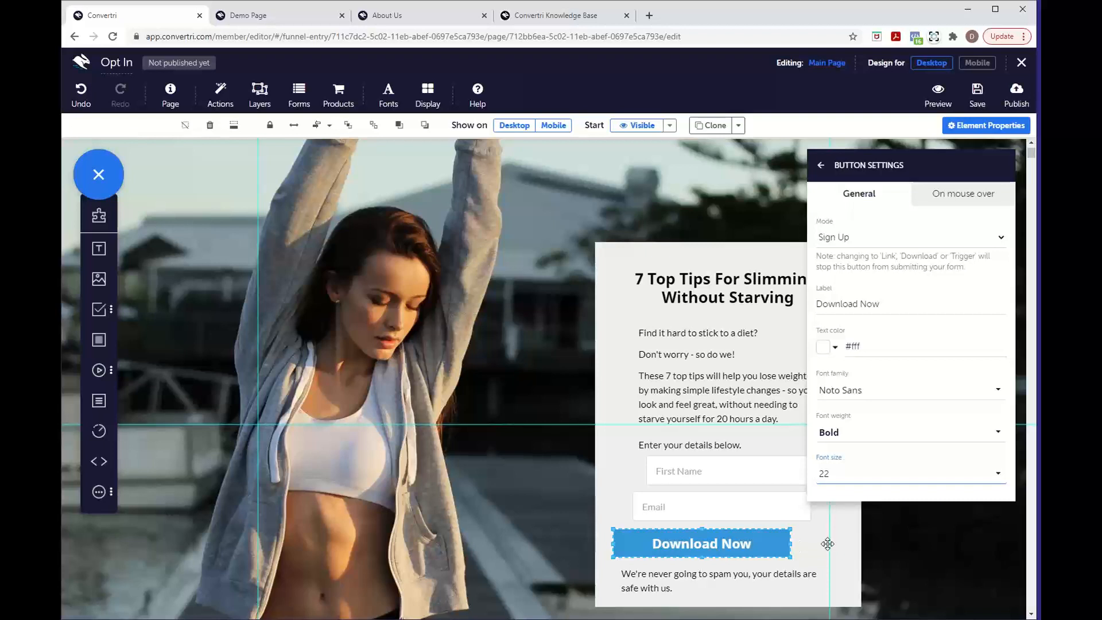
pyautogui.click(883, 543)
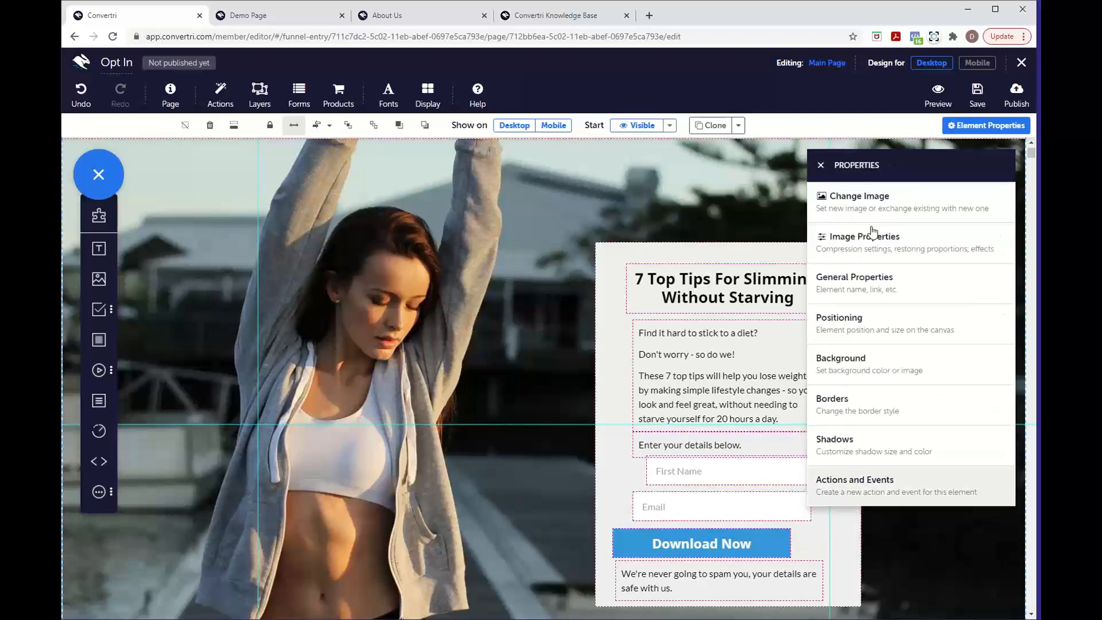
pyautogui.click(820, 166)
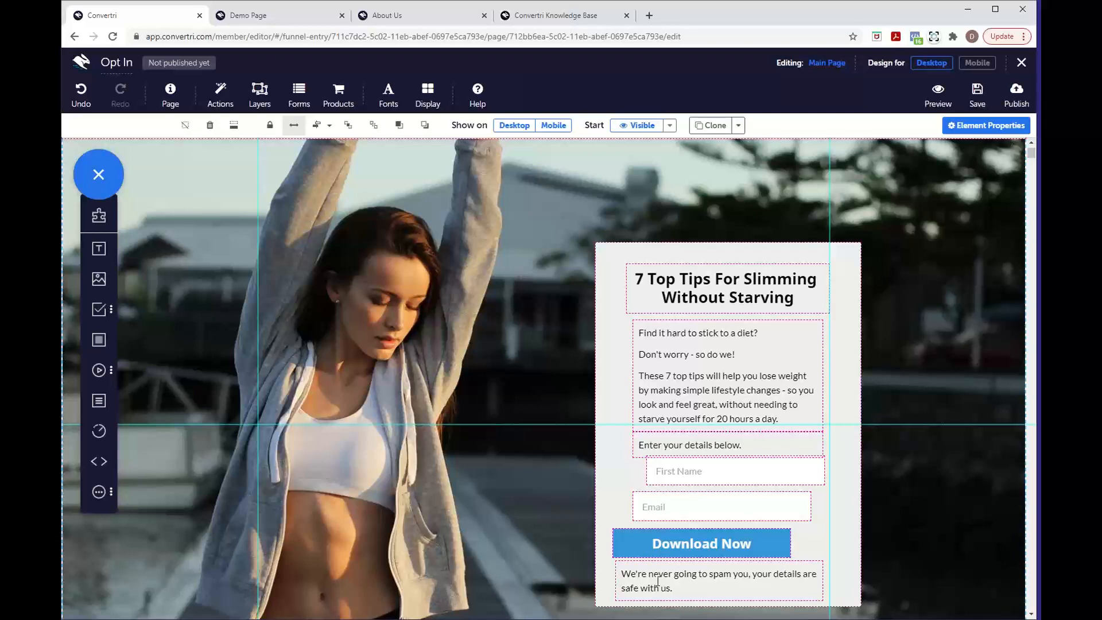
# Center-align all text, form fields and the button horizontally within the opt-in panel
pyautogui.click(850, 399)
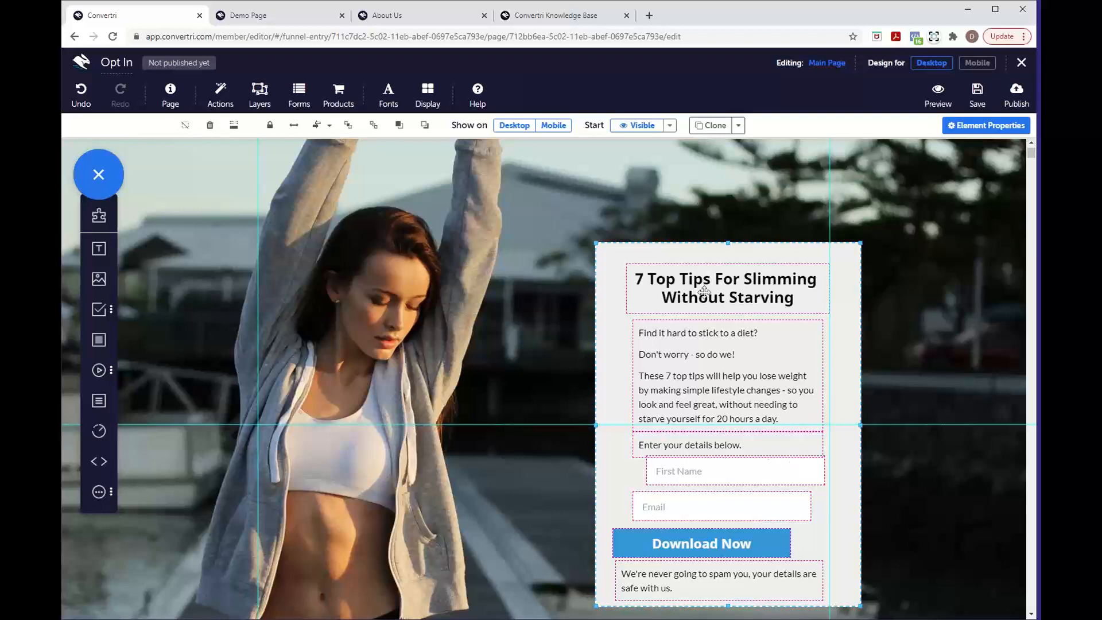
pyautogui.click(329, 128)
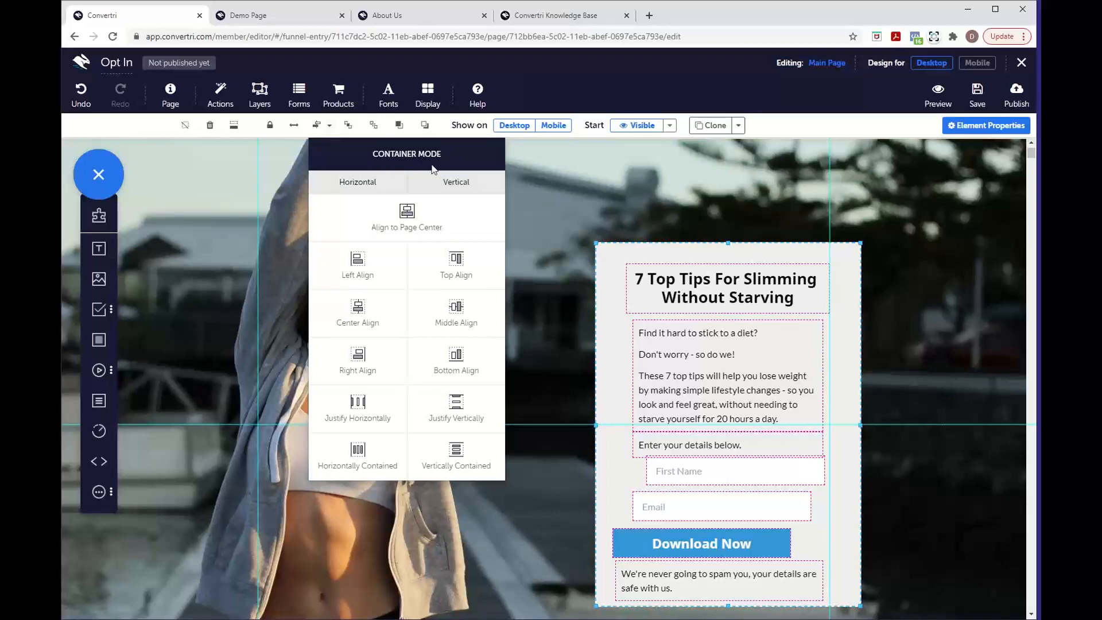
pyautogui.click(388, 326)
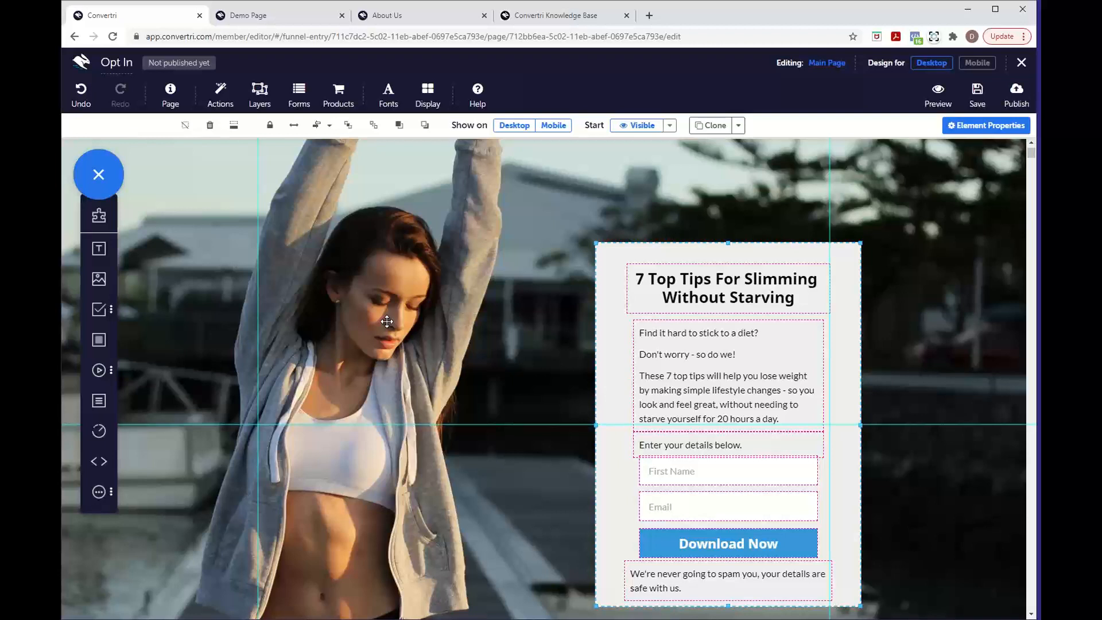
pyautogui.click(758, 264)
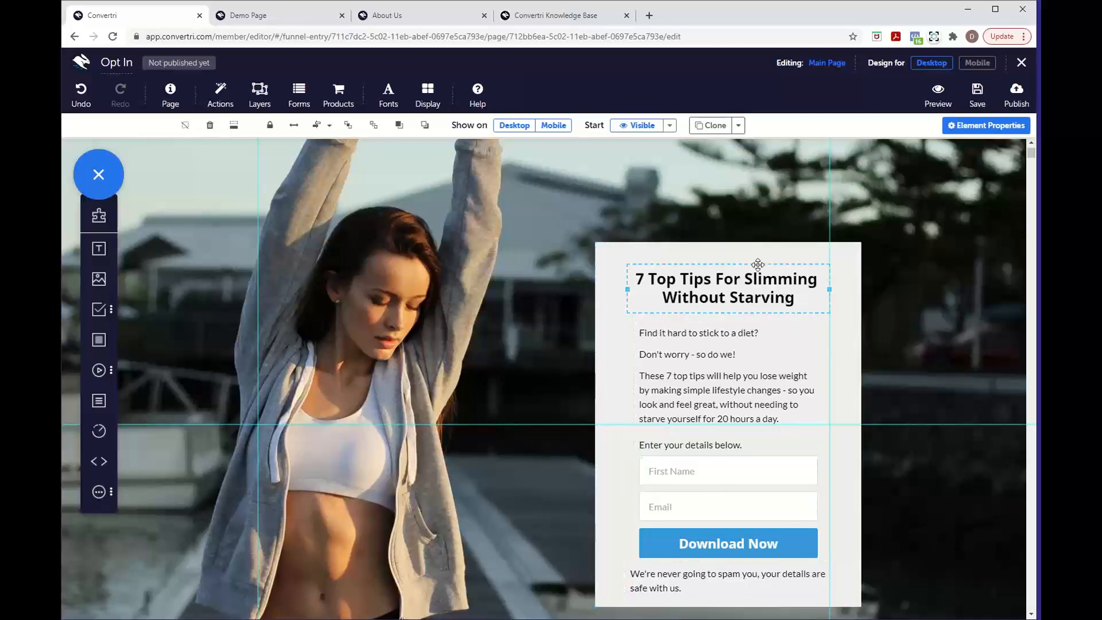
# Nudge the "7 Top Tips For Slimming Without Starving" headline up, closer to the panel's upper edge
pyautogui.press('Up')
pyautogui.press('Up')
pyautogui.press('Up')
pyautogui.press('Up')
pyautogui.press('Up')
pyautogui.press('Up')
pyautogui.press('Up')
pyautogui.press('Up')
pyautogui.press('Up')
pyautogui.press('Up')
pyautogui.press('Up')
pyautogui.press('Up')
pyautogui.press('Up')
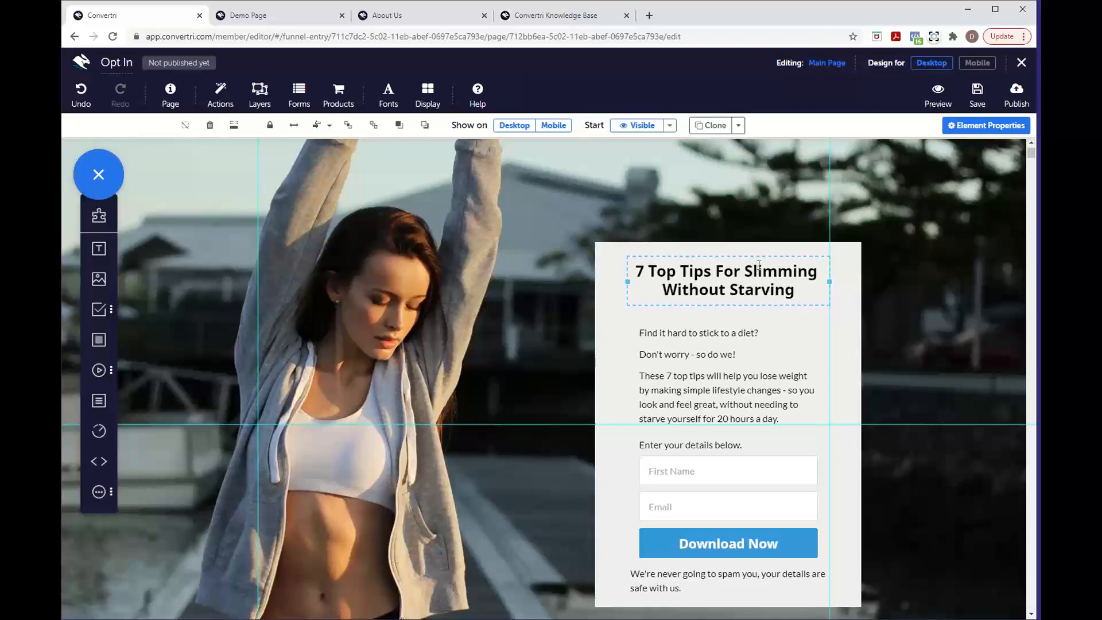
pyautogui.press('Up')
pyautogui.press('Up')
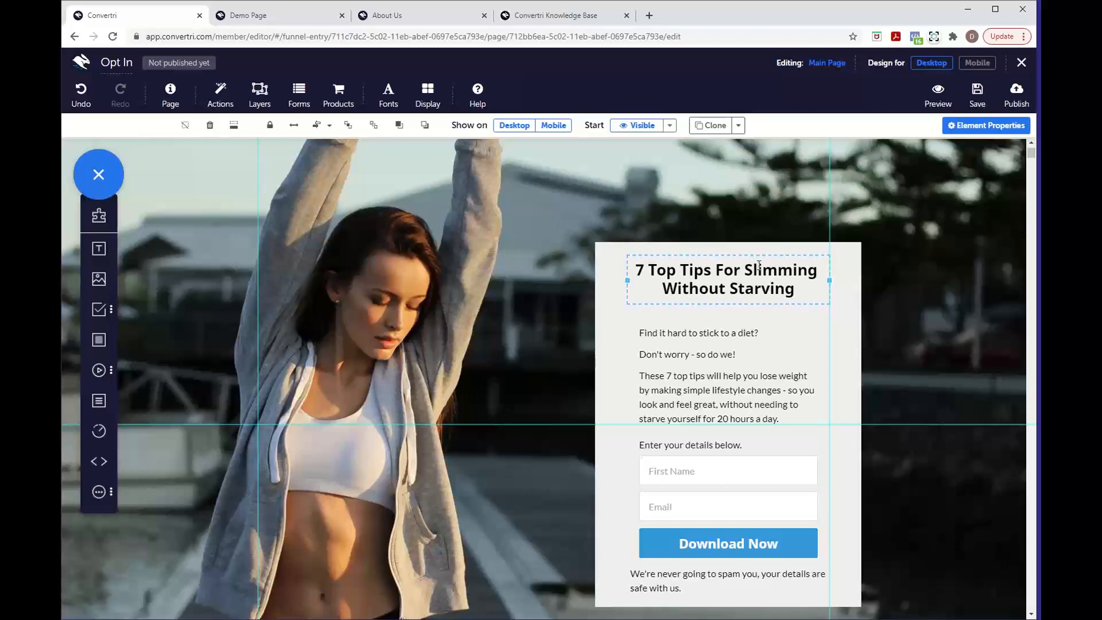
# Nudge the body paragraph block up so it sits closer beneath the headline
pyautogui.click(750, 325)
pyautogui.press('Up')
pyautogui.press('Up')
pyautogui.press('Up')
pyautogui.press('Up')
pyautogui.press('Up')
pyautogui.press('Up')
pyautogui.press('Up')
pyautogui.press('Up')
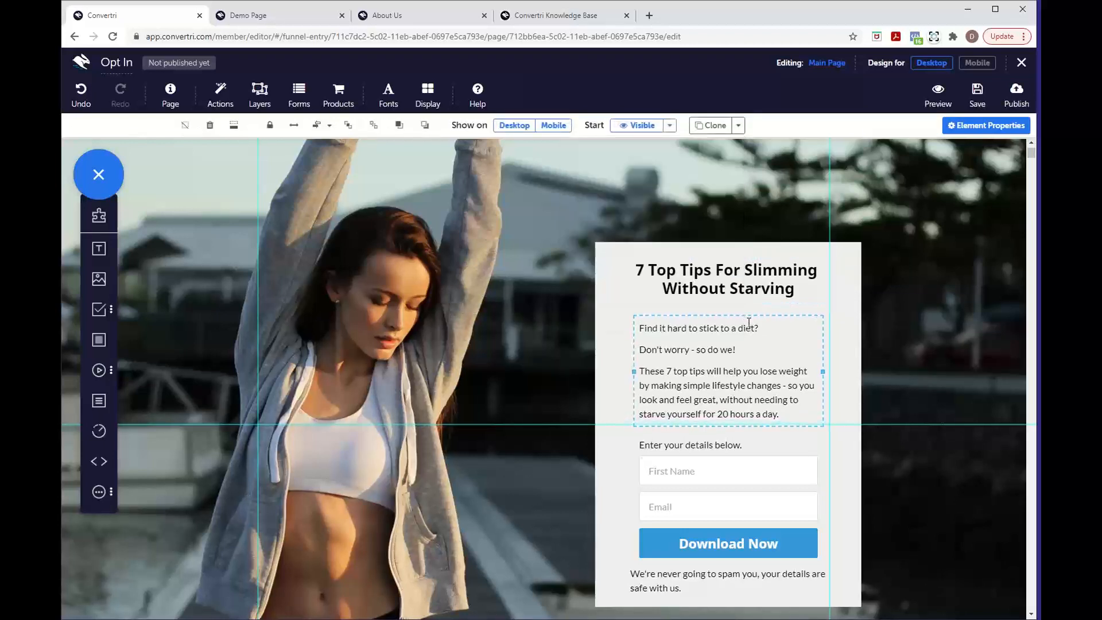
pyautogui.press('Up')
pyautogui.press('Up')
pyautogui.press('Up')
pyautogui.press('Up')
pyautogui.press('Up')
pyautogui.press('Up')
pyautogui.press('Up')
pyautogui.press('Up')
pyautogui.press('Up')
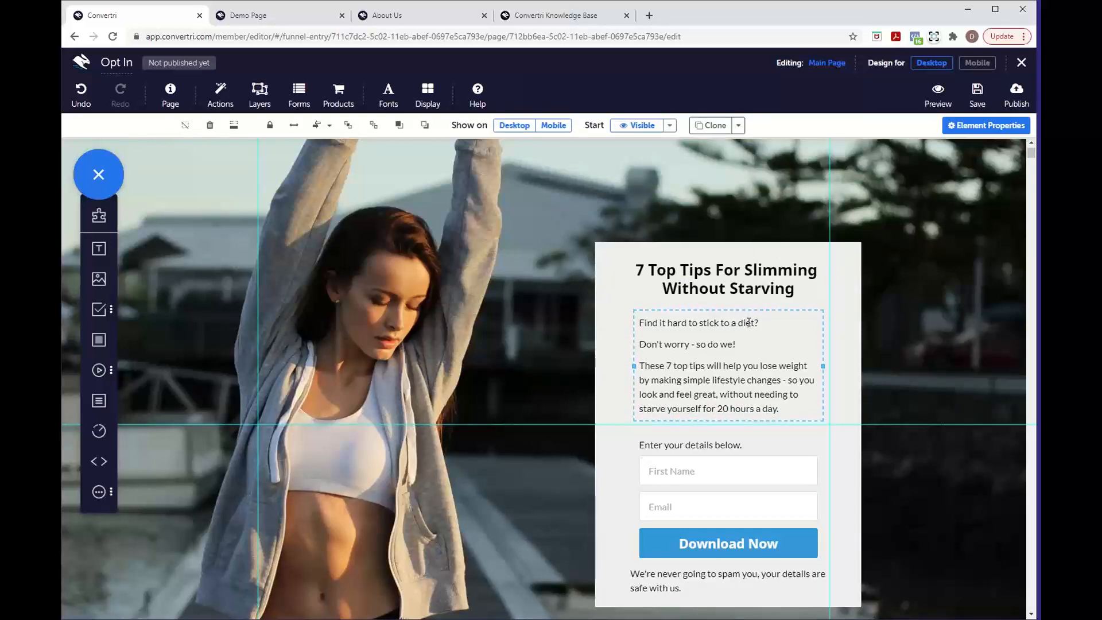
# Nudge the "Enter your details below." text up slightly, away from the form fields
pyautogui.click(730, 439)
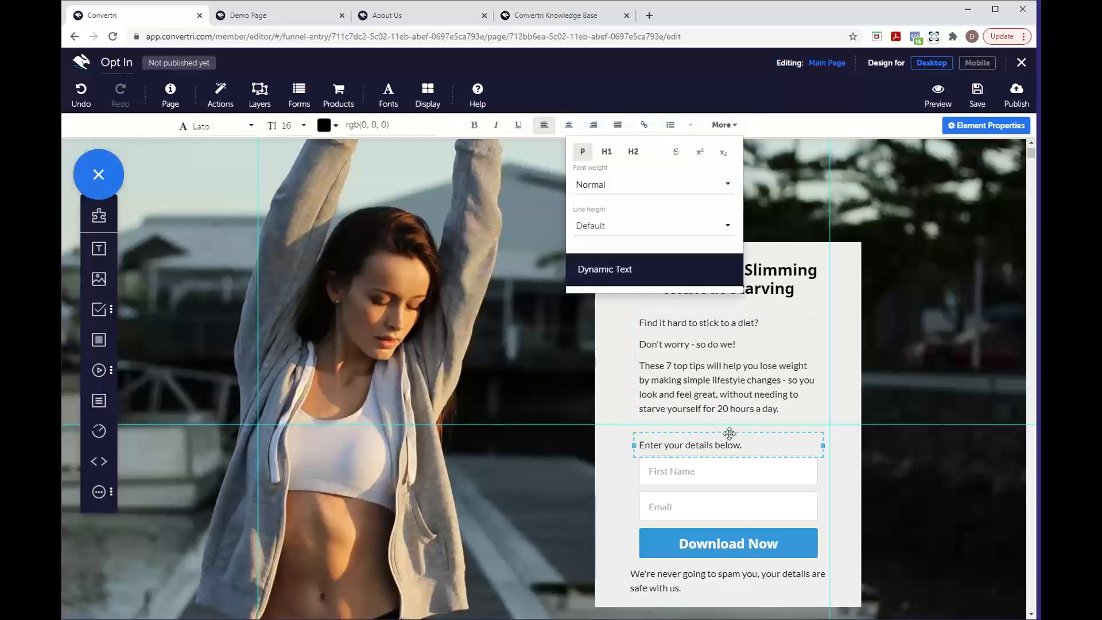
pyautogui.press('Up')
pyautogui.press('Up')
pyautogui.press('Up')
pyautogui.press('Up')
pyautogui.press('Up')
pyautogui.press('Up')
pyautogui.press('Up')
pyautogui.press('Up')
pyautogui.press('Up')
pyautogui.press('Up')
pyautogui.press('Up')
pyautogui.press('Up')
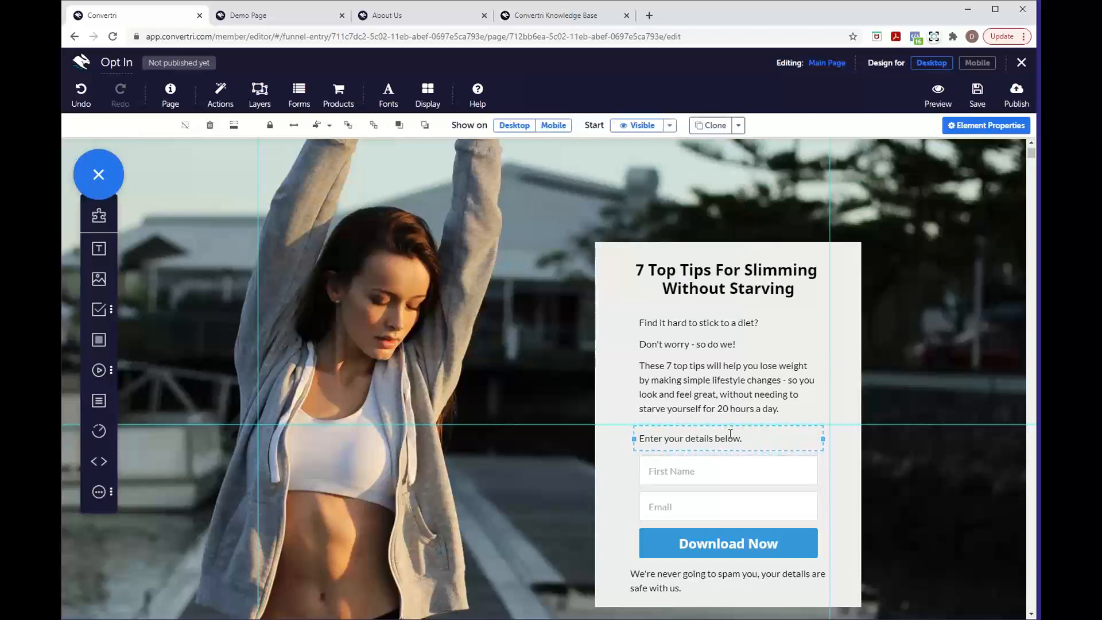
# Nudge the First Name field up to just beneath the "Enter your details below." text
pyautogui.click(727, 466)
pyautogui.press('Up')
pyautogui.press('Up')
pyautogui.press('Up')
pyautogui.press('Up')
pyautogui.press('Up')
pyautogui.press('Up')
pyautogui.press('Up')
pyautogui.press('Up')
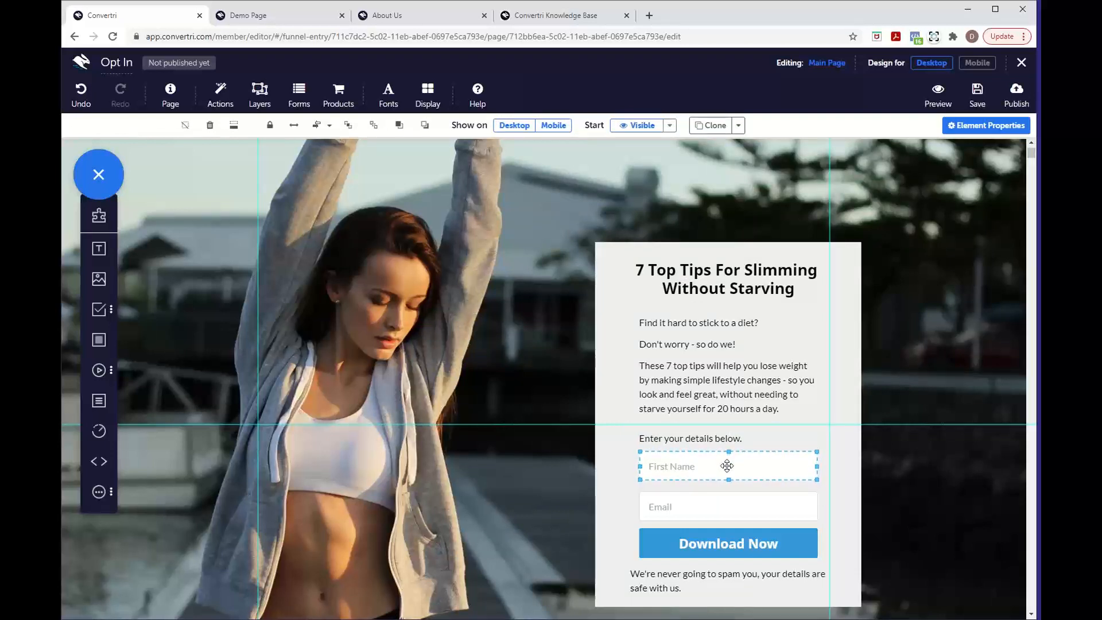
pyautogui.press('Up')
pyautogui.press('Up')
pyautogui.press('Up')
pyautogui.press('Up')
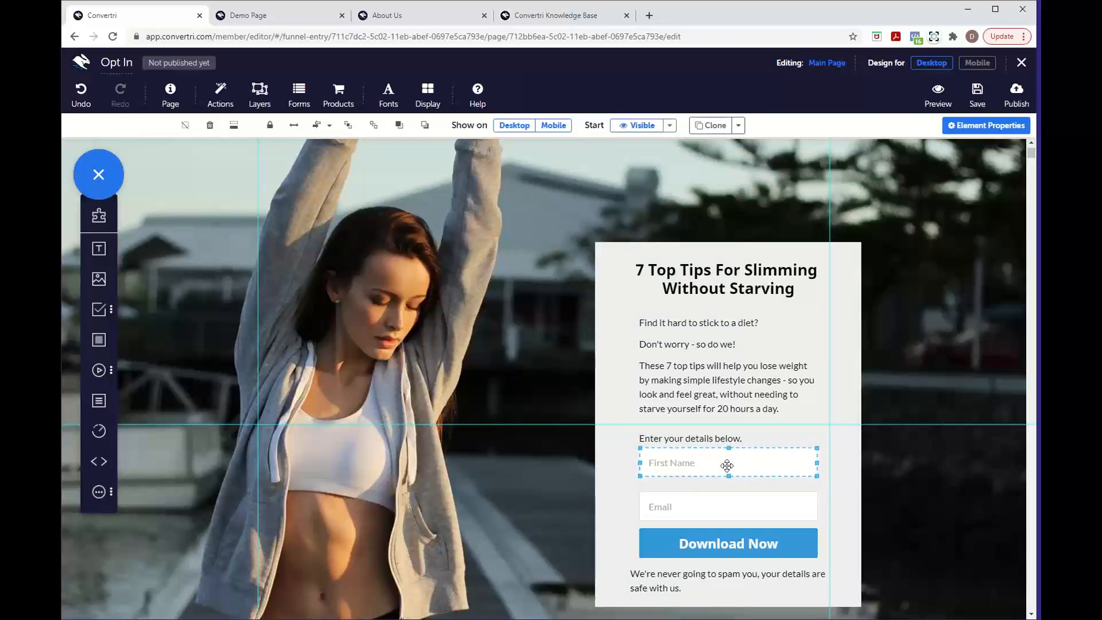
pyautogui.press('Down')
pyautogui.press('Down')
# Move the Download Now button down slightly and nudge the no-spam text below it down as well
pyautogui.click(713, 545)
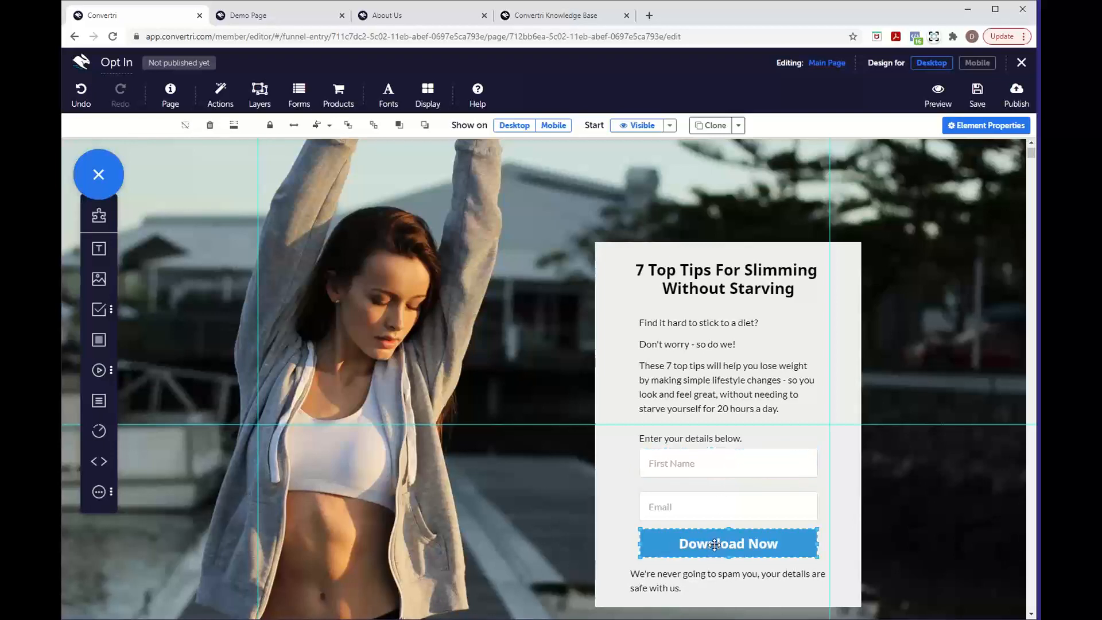
pyautogui.moveTo(713, 545); pyautogui.dragTo(714, 546)
pyautogui.click(707, 583)
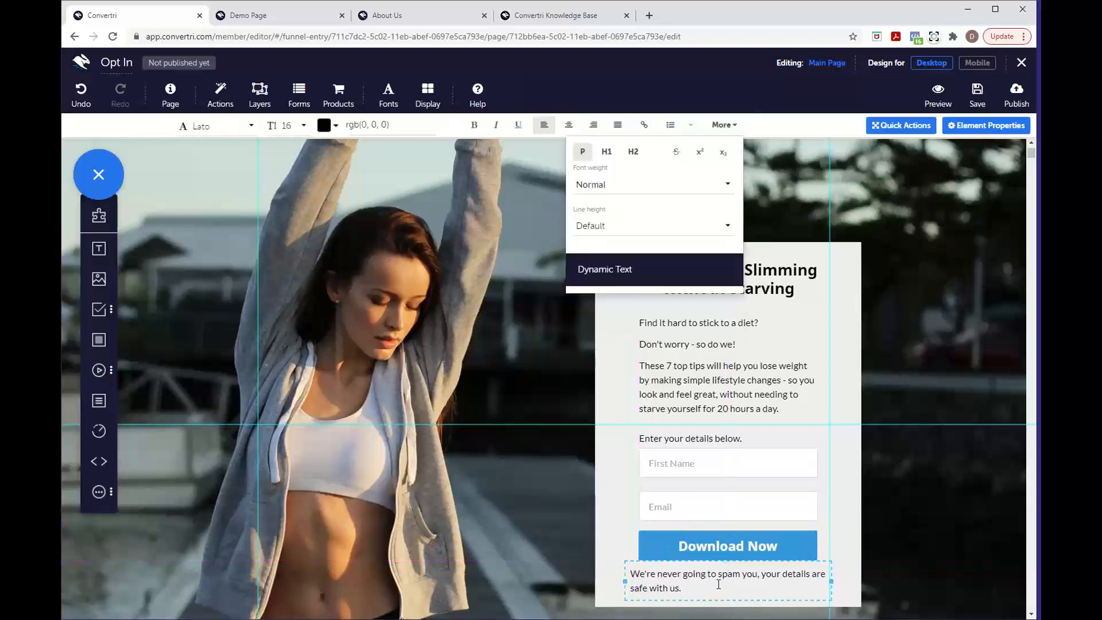
pyautogui.click(715, 596)
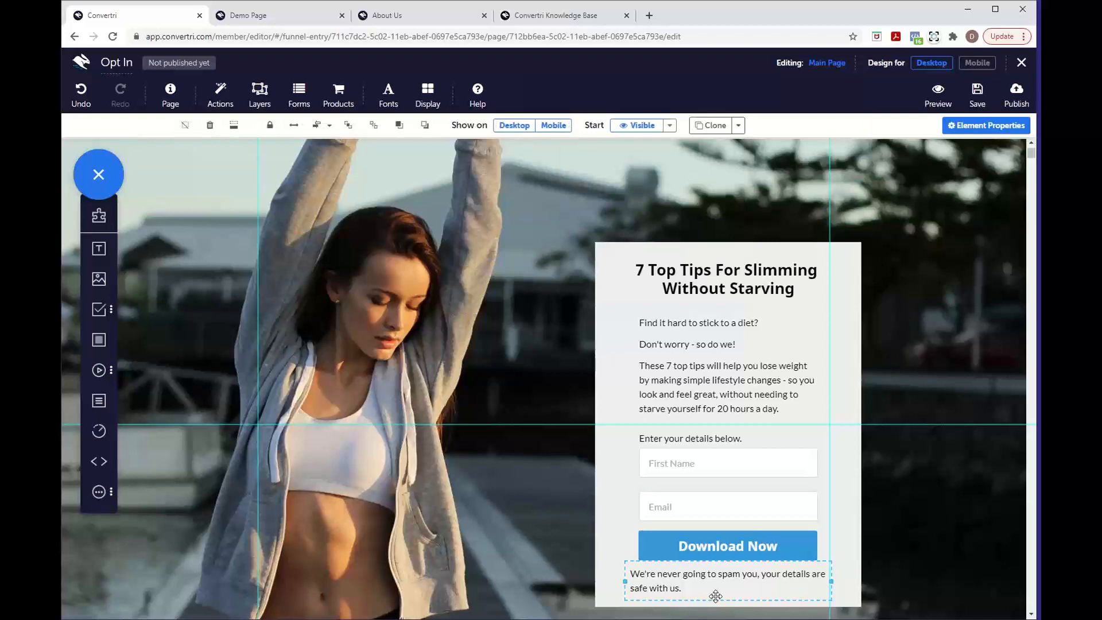
pyautogui.press('Down')
pyautogui.press('Down')
pyautogui.press('Down')
pyautogui.press('Down')
pyautogui.press('Down')
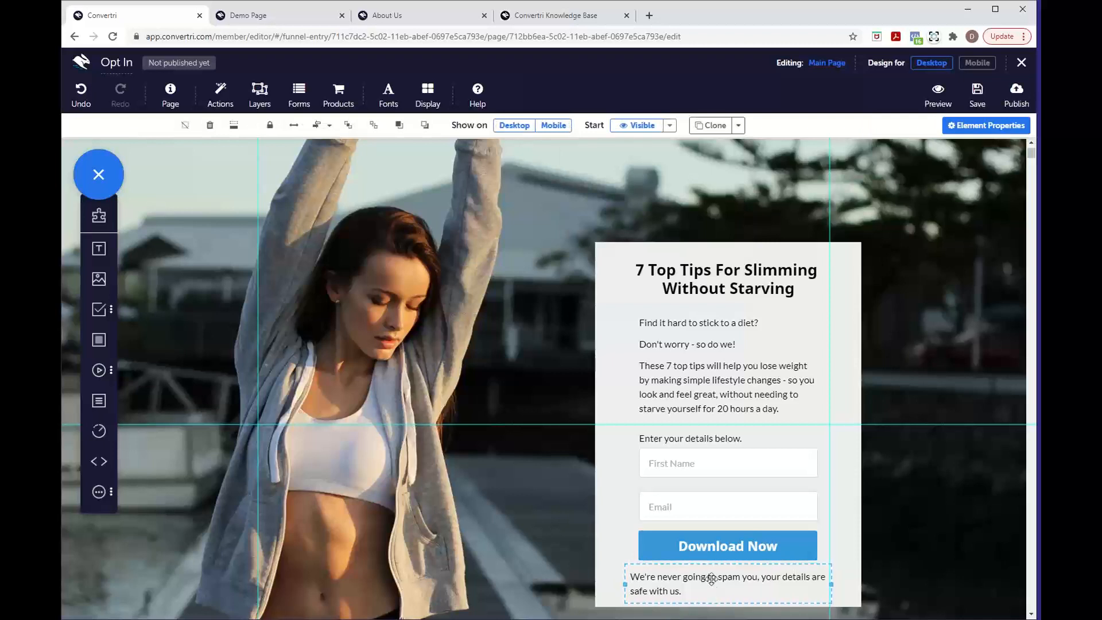
# Distribute the First Name field, Email field and Download Now button evenly in the vertical direction
pyautogui.click(695, 544)
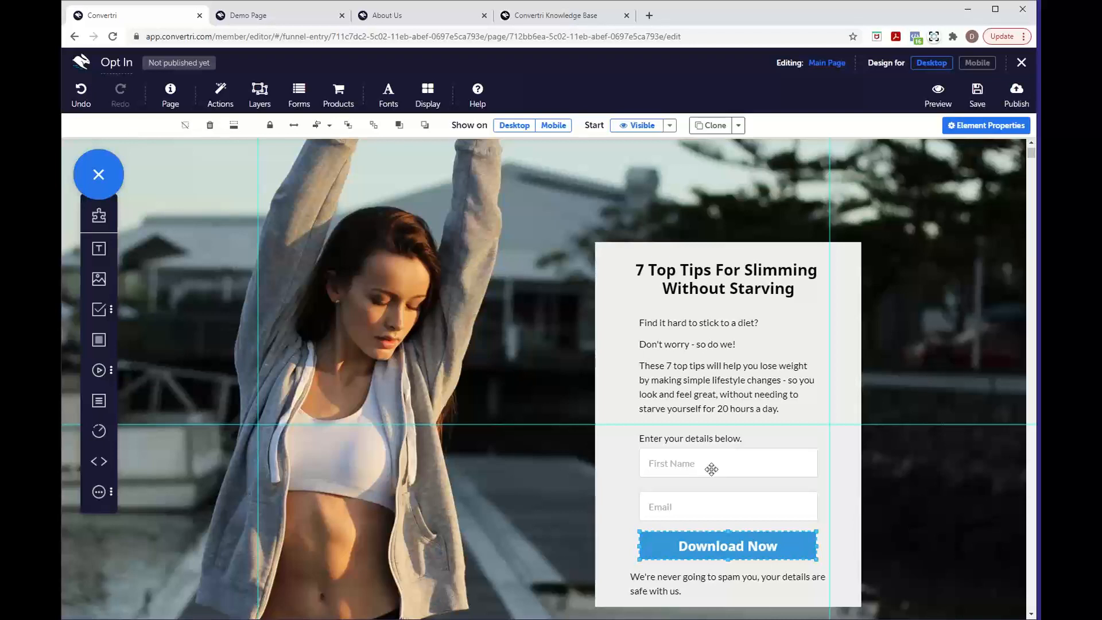
pyautogui.keyDown('shift'); pyautogui.click(689, 510); pyautogui.keyUp('shift')
pyautogui.keyDown('shift'); pyautogui.click(705, 464); pyautogui.keyUp('shift')
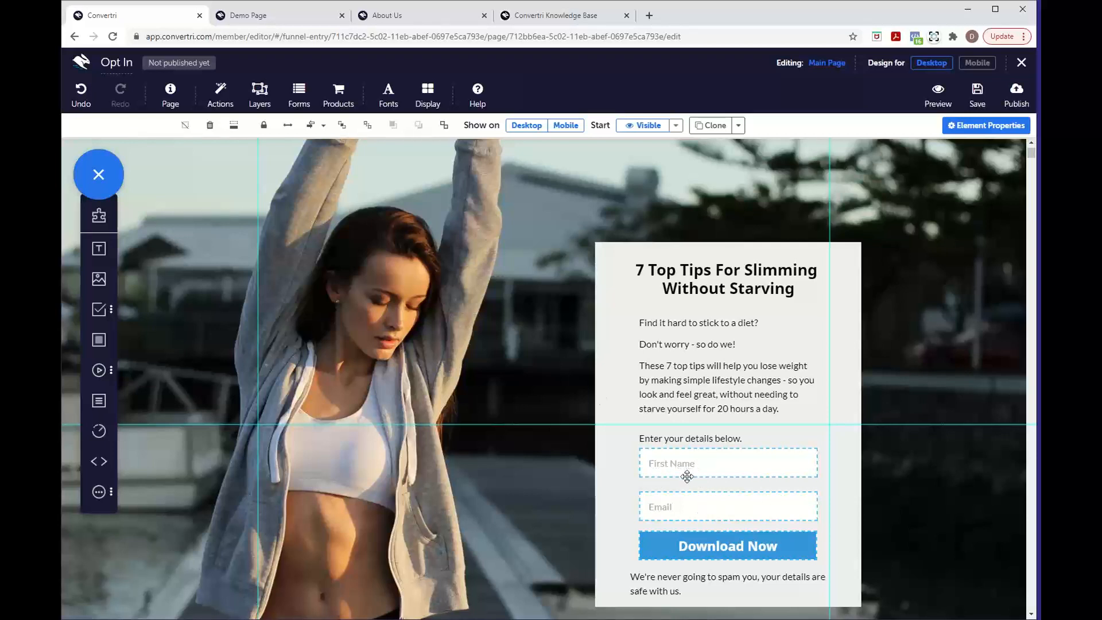
pyautogui.click(323, 133)
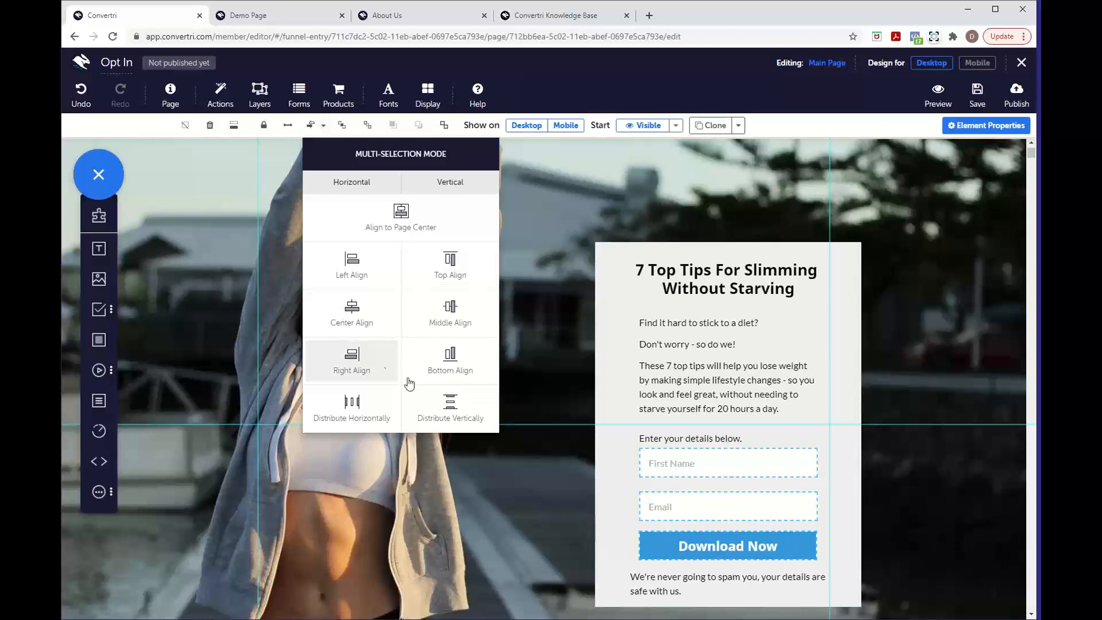
pyautogui.click(464, 409)
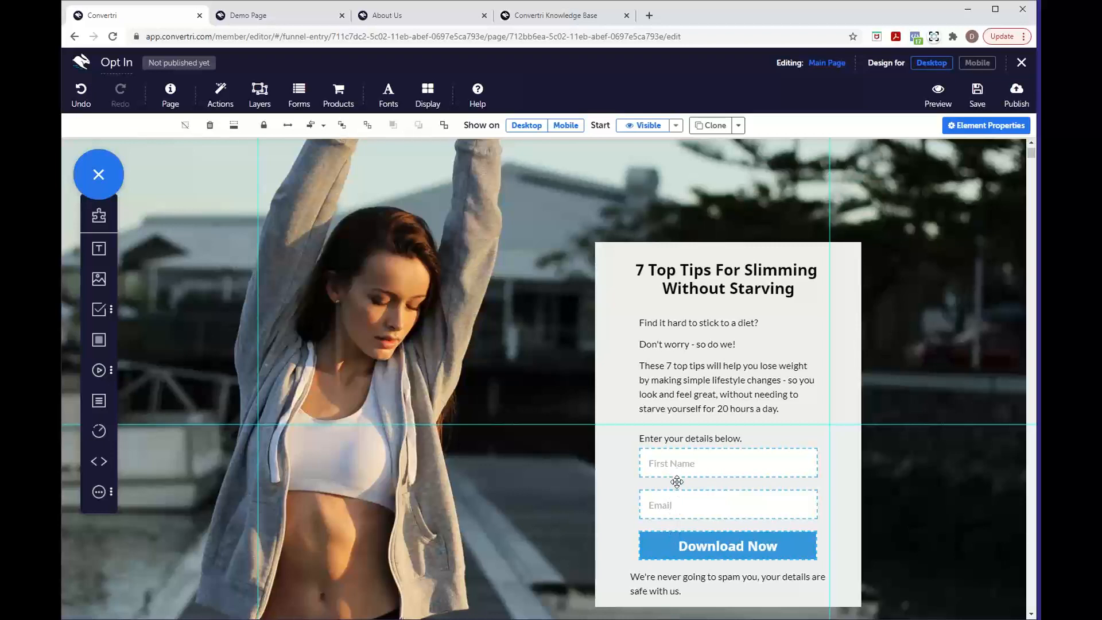
# Set the font size of the "Enter your details below." text to 12
pyautogui.doubleClick(745, 437)
pyautogui.moveTo(745, 437); pyautogui.dragTo(612, 423)
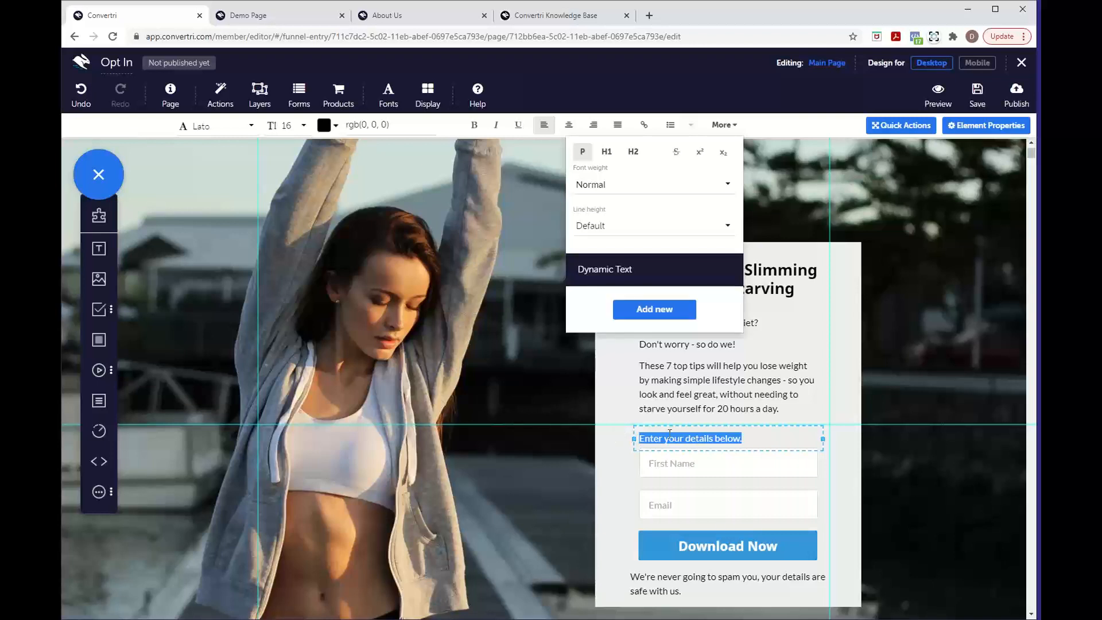
pyautogui.click(297, 126)
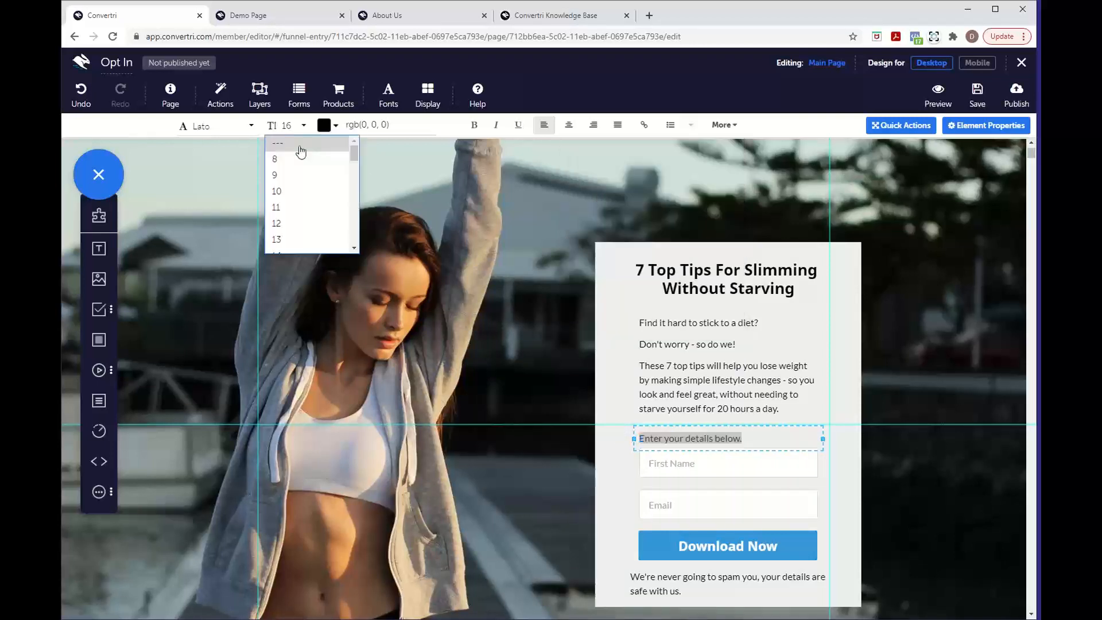
pyautogui.click(280, 223)
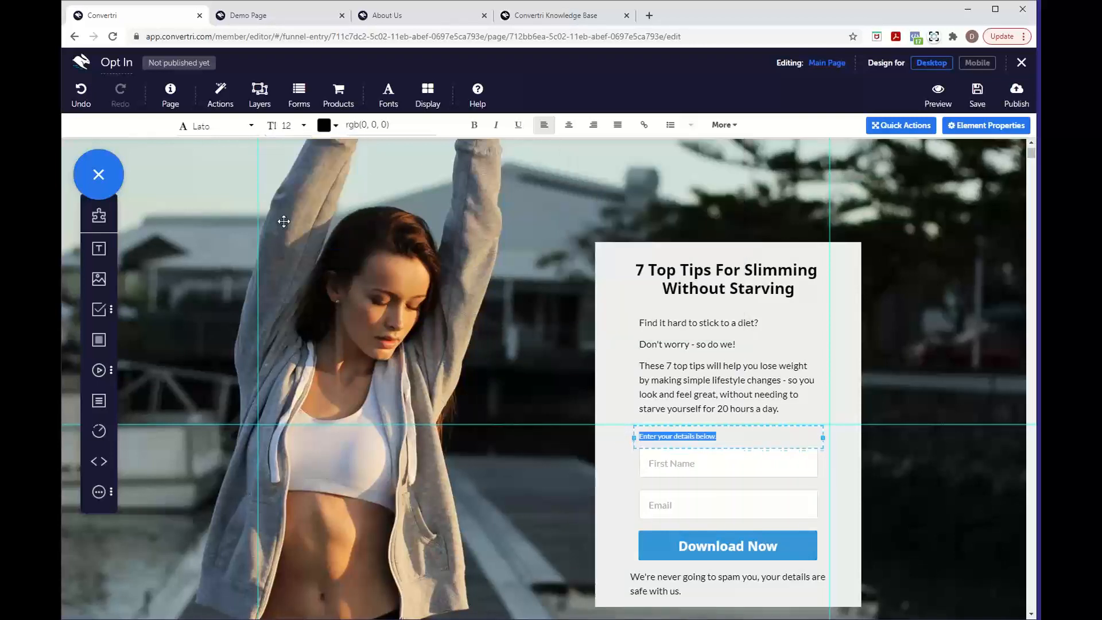
# Set the no-spam text below the button to font size 12 and narrow its text box slightly
pyautogui.moveTo(682, 591)
pyautogui.mouseDown()
pyautogui.moveTo(631, 576)
pyautogui.moveTo(696, 592)
pyautogui.mouseUp()
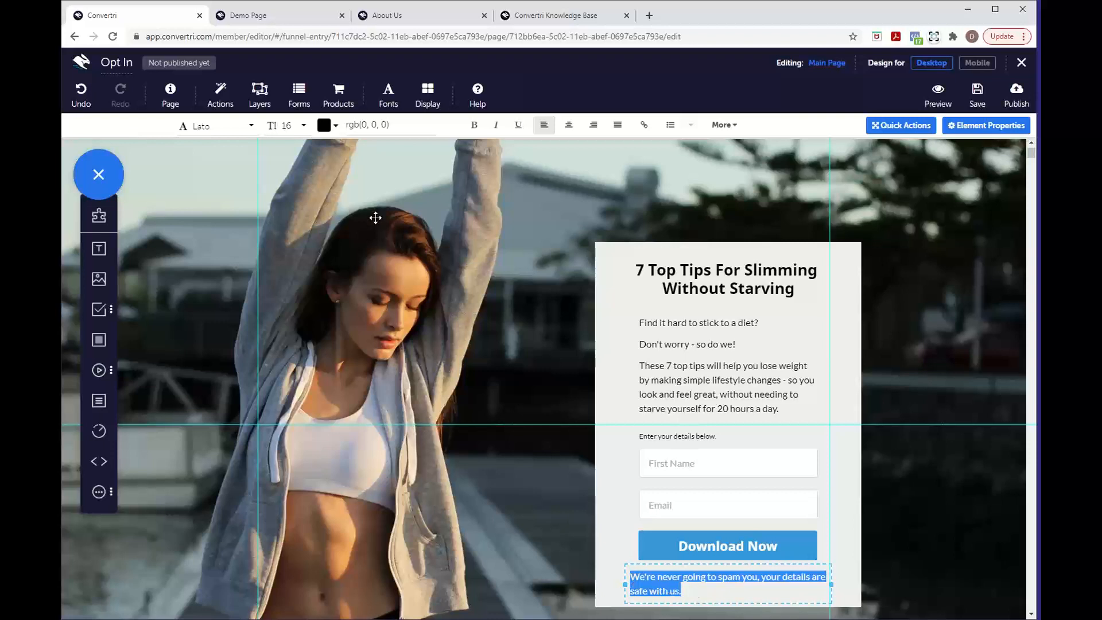
pyautogui.click(290, 127)
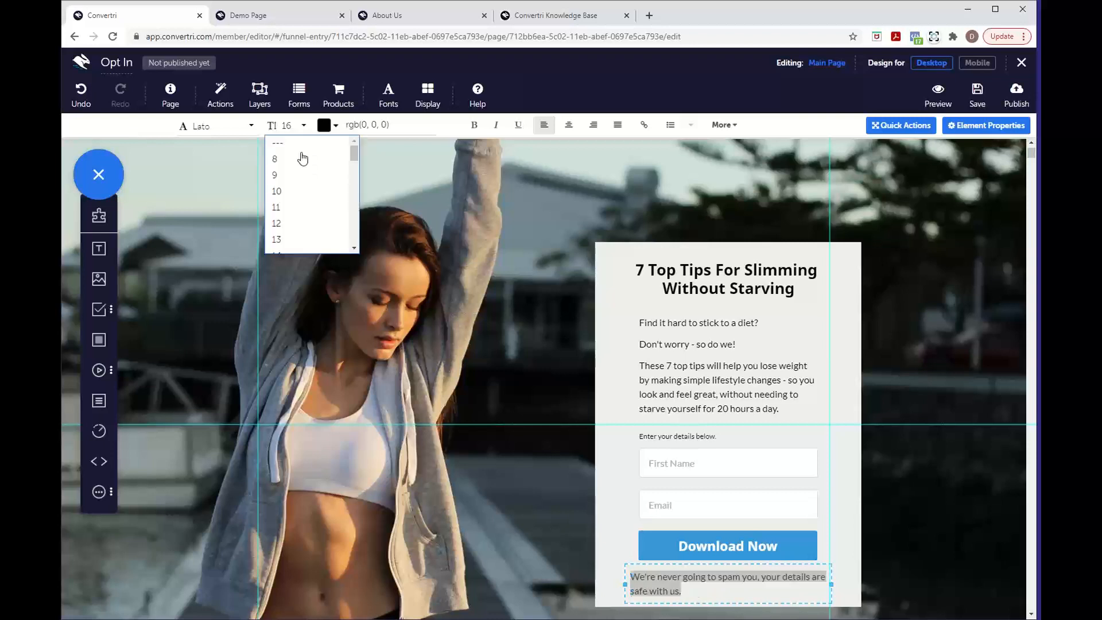
pyautogui.click(298, 223)
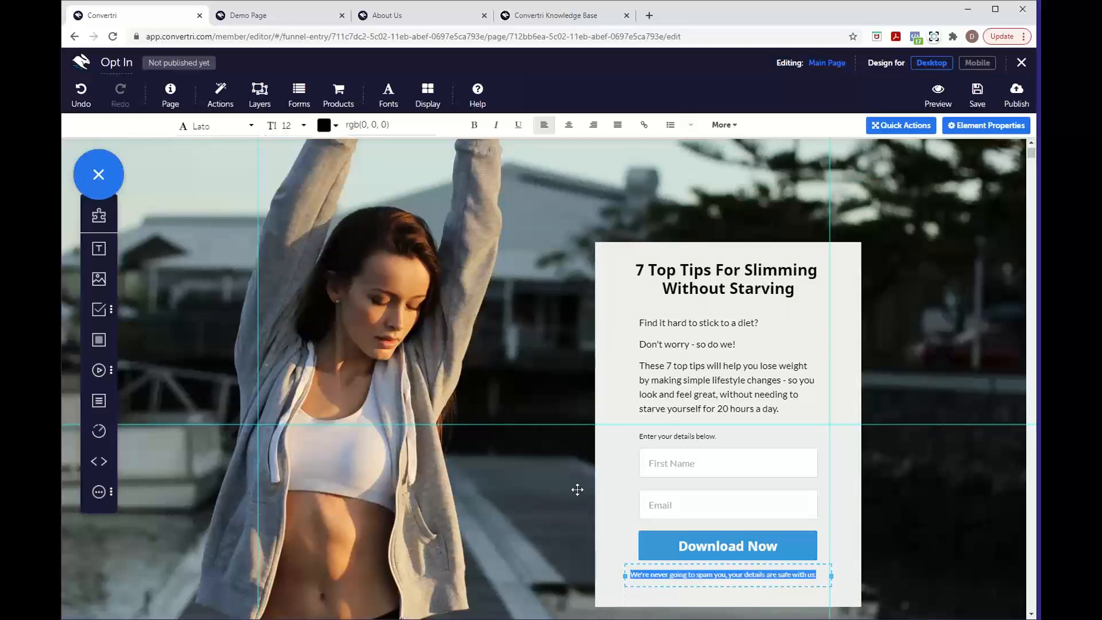
pyautogui.click(830, 575)
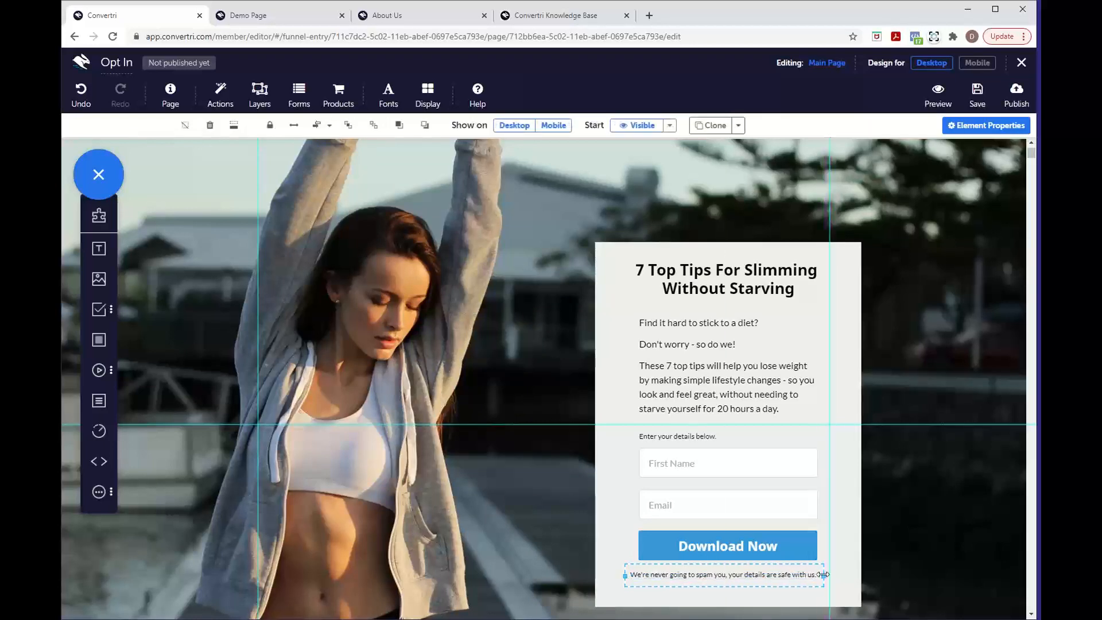
# Center-align the opt-in panel's contents horizontally again within the container
pyautogui.click(854, 568)
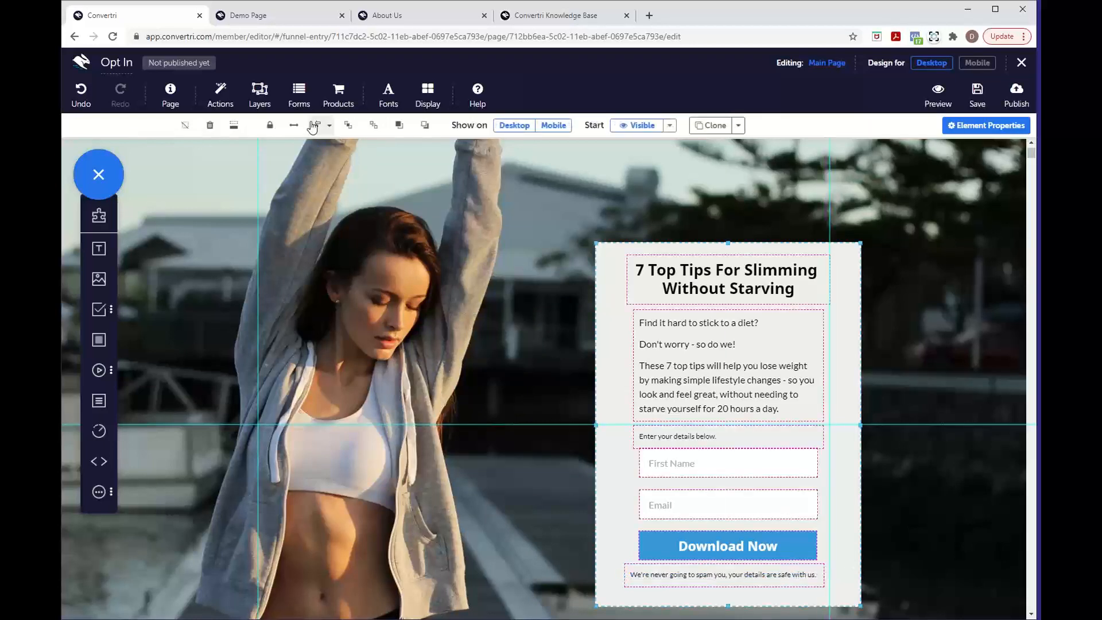
pyautogui.click(329, 125)
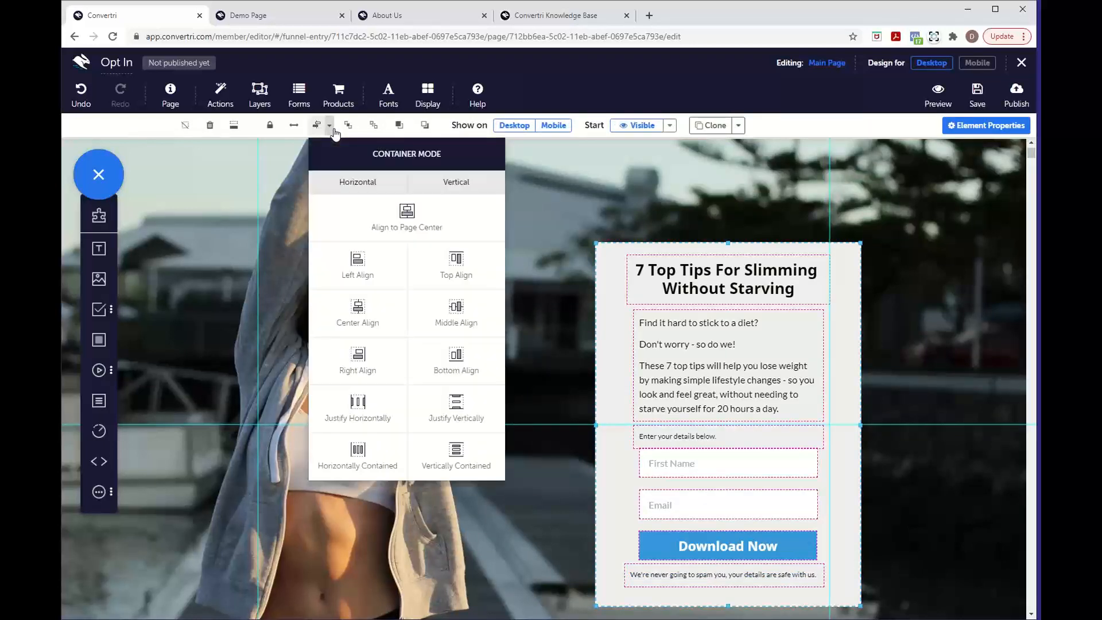
pyautogui.click(391, 322)
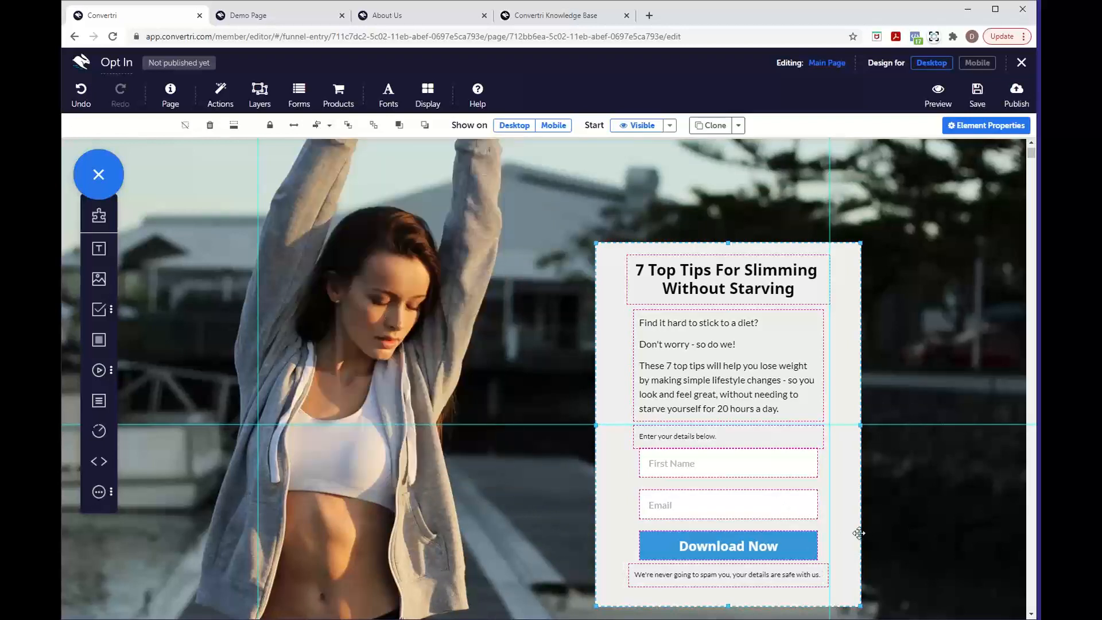
# Make the opt-in panel's background fill semi-transparent with the colour rgba(239, 239, 239, 0.65)
pyautogui.scroll(-1, 901, 508)
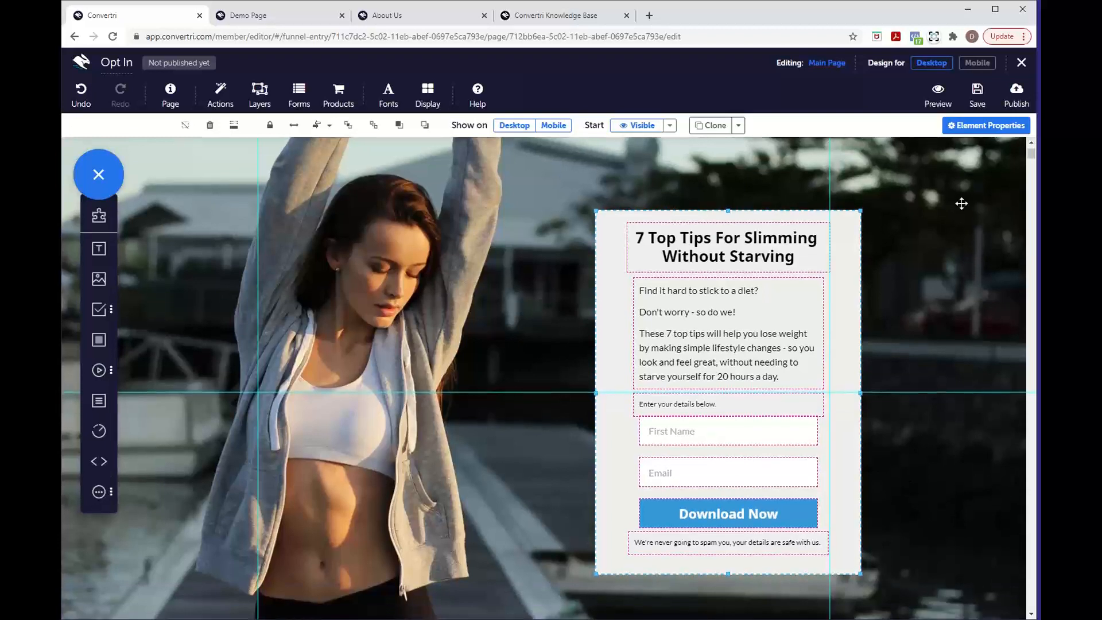
pyautogui.click(971, 128)
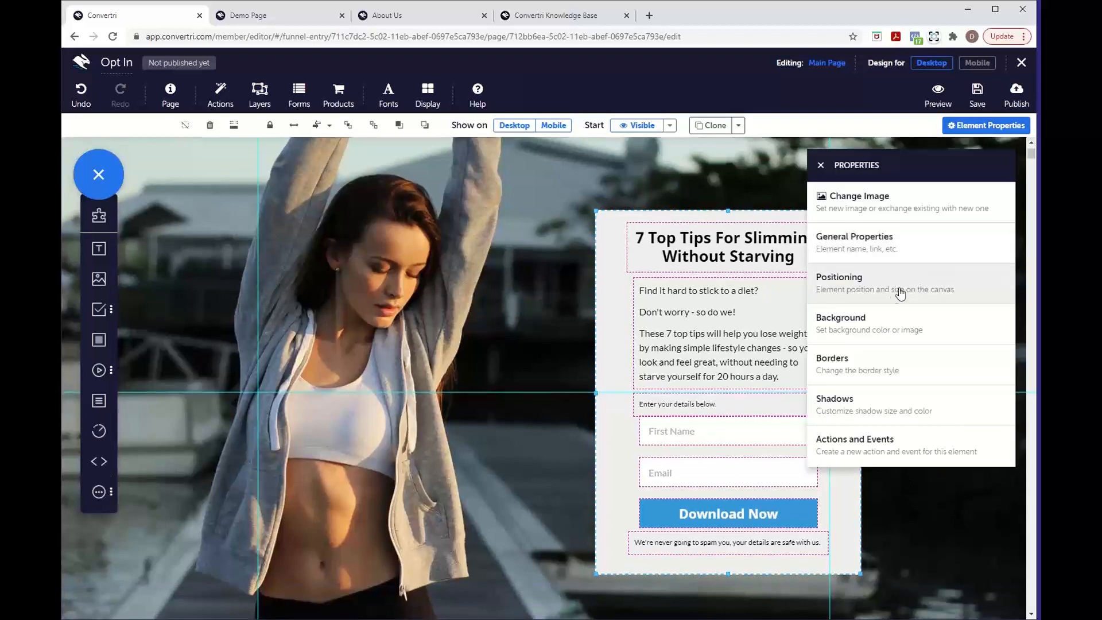
pyautogui.click(888, 323)
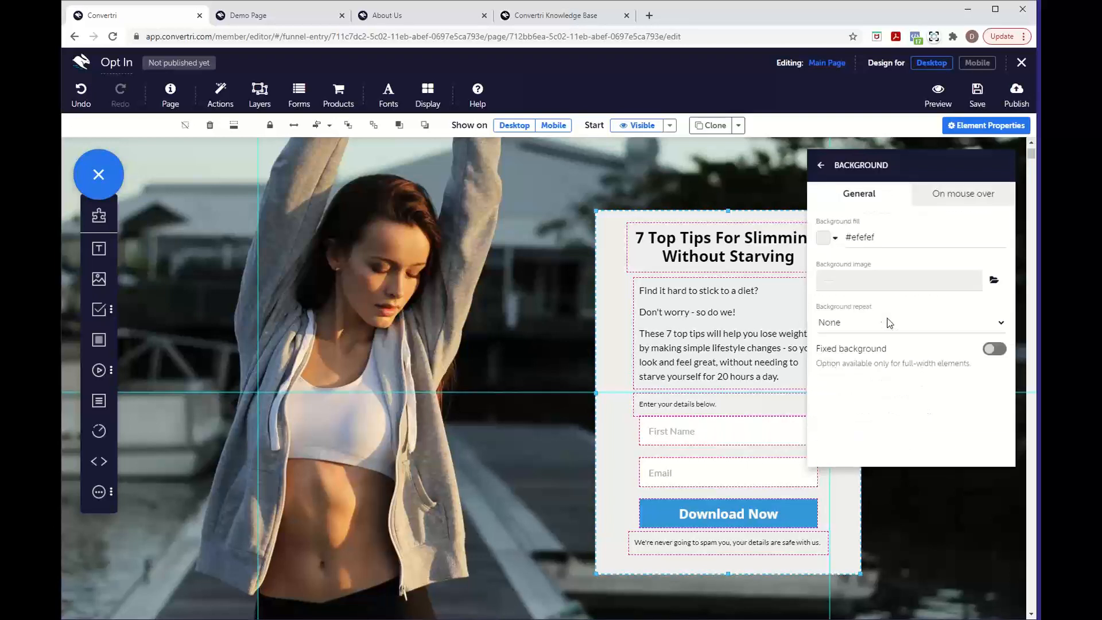
pyautogui.click(824, 243)
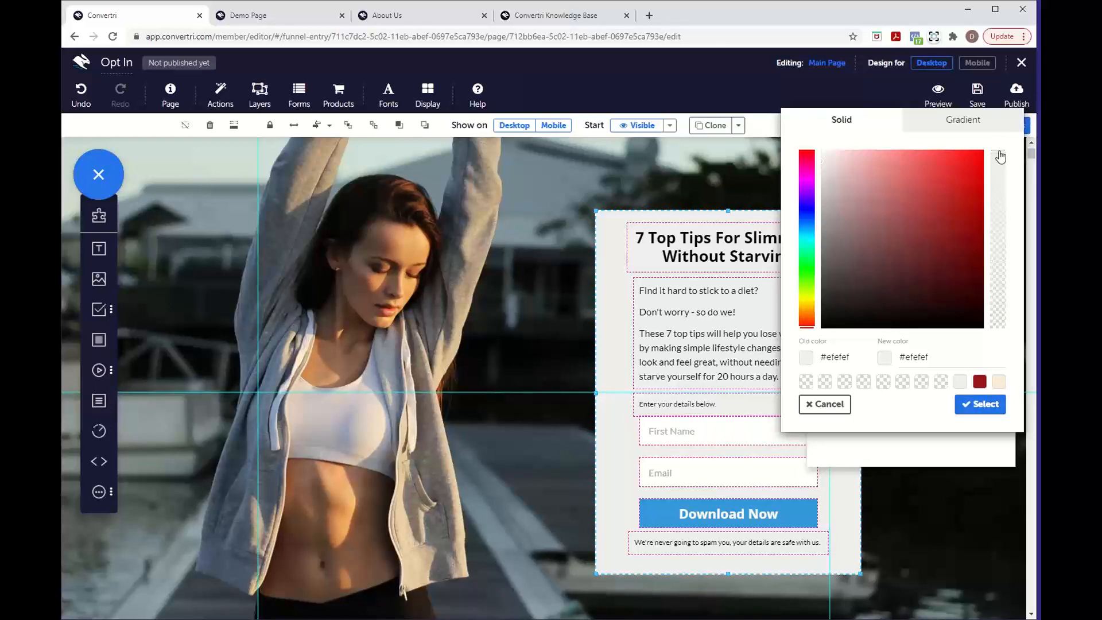
pyautogui.moveTo(1000, 156); pyautogui.dragTo(999, 213)
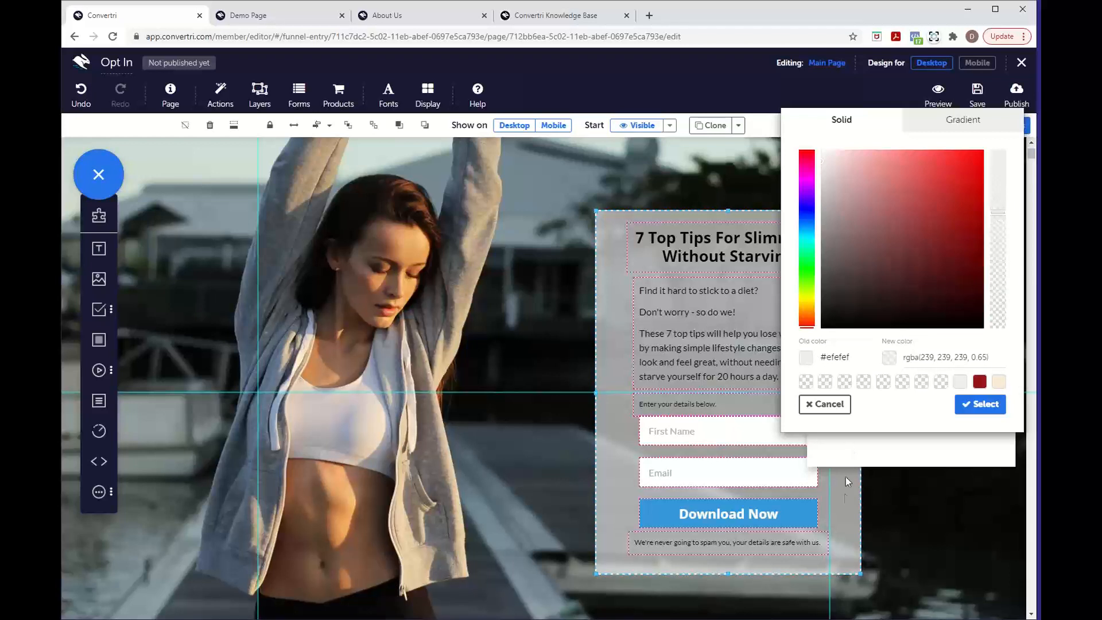
pyautogui.click(980, 403)
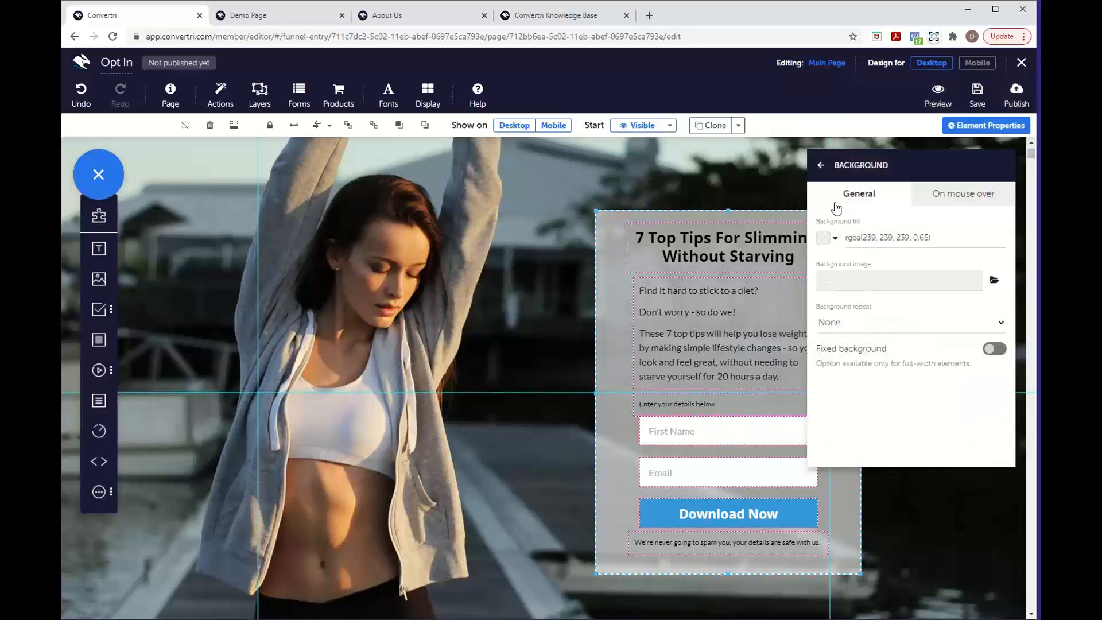
pyautogui.click(821, 165)
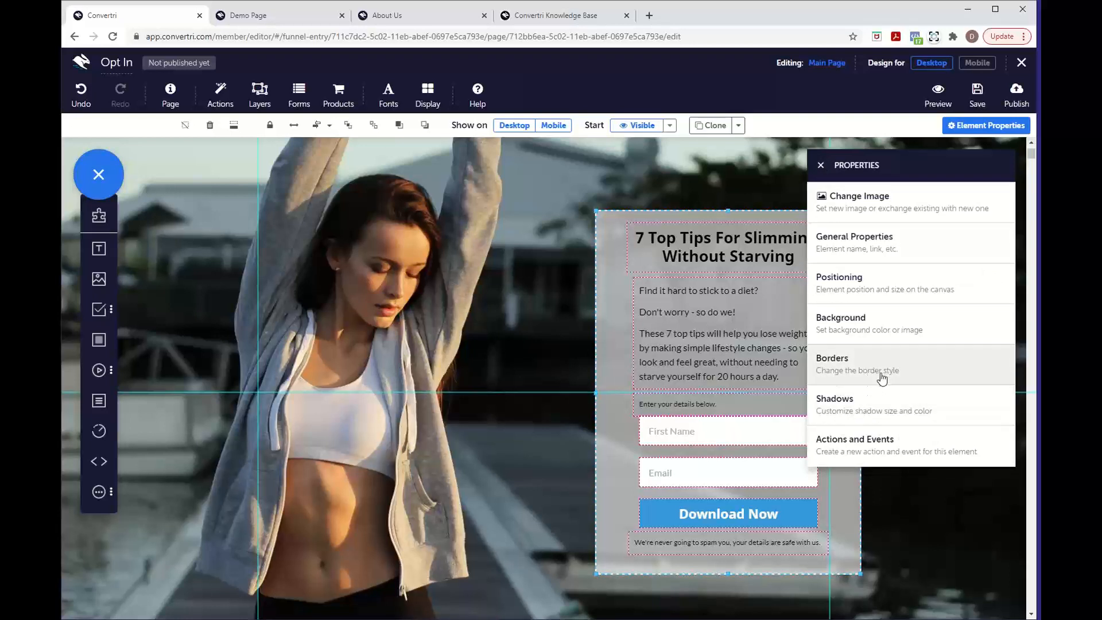
# Round the opt-in panel's top-left and bottom-right corners with a border radius of 38 each
pyautogui.click(920, 374)
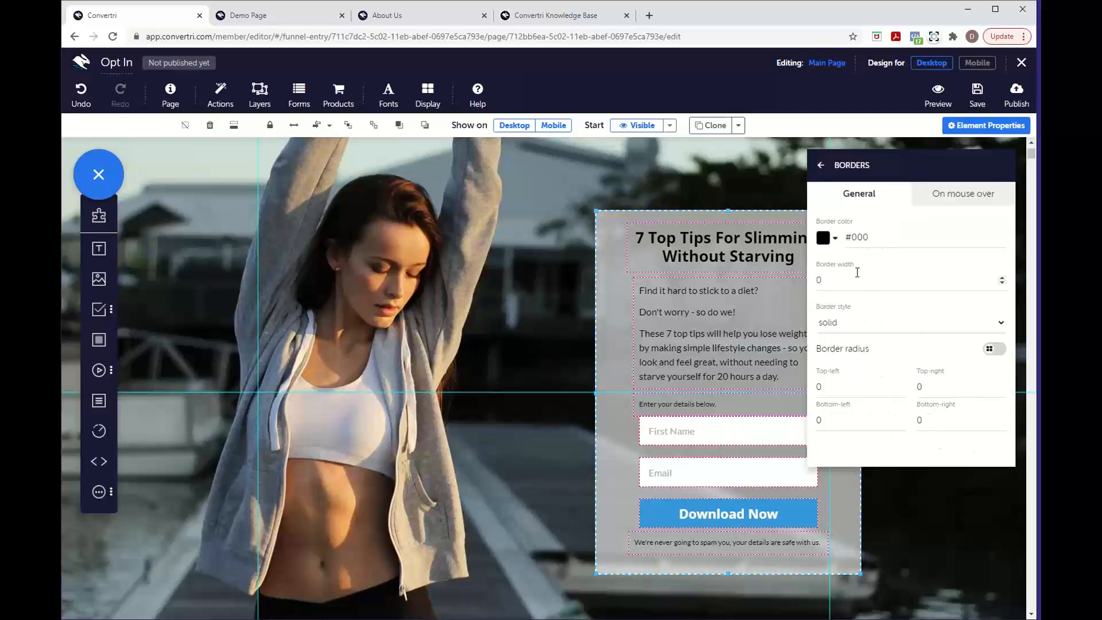
pyautogui.click(878, 383)
pyautogui.doubleClick(899, 384)
pyautogui.click(901, 384)
pyautogui.click(900, 385)
pyautogui.click(901, 385)
pyautogui.doubleClick(966, 421)
pyautogui.write('38')
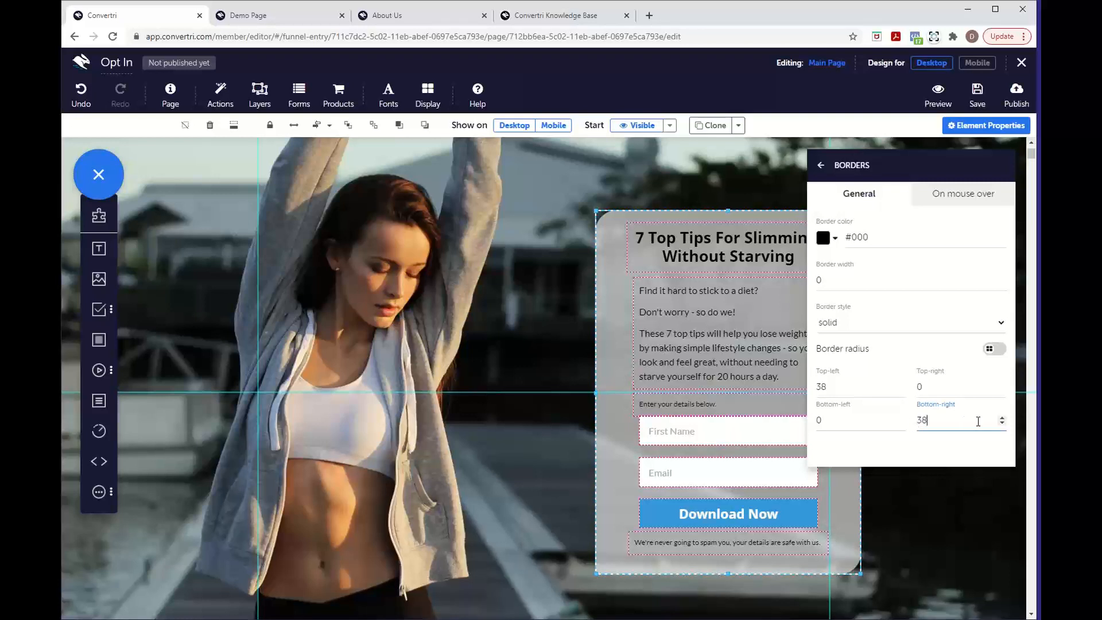
# Use one border radius for all corners of the opt-in panel, set it to 25, and close the border settings
pyautogui.click(989, 350)
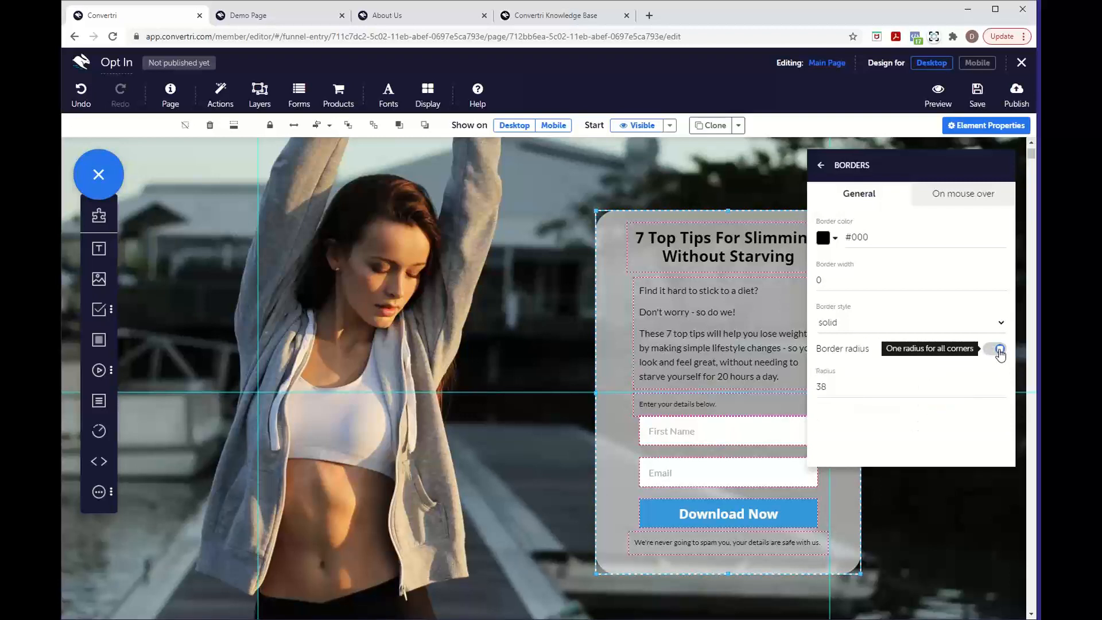
pyautogui.click(848, 388)
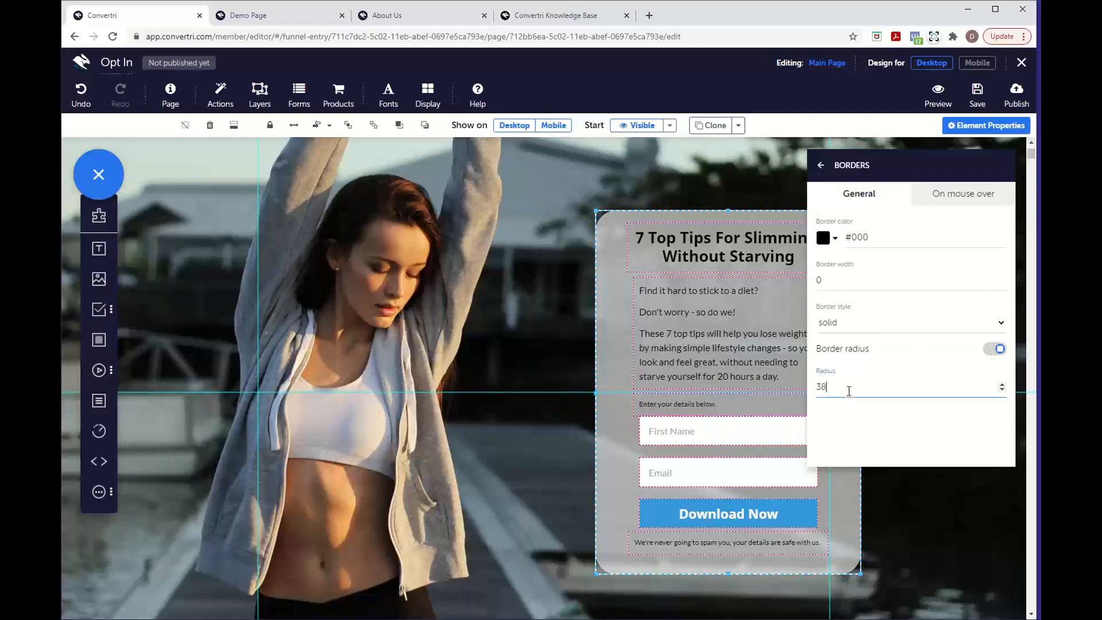
pyautogui.doubleClick(849, 390)
pyautogui.write('25')
pyautogui.click(885, 494)
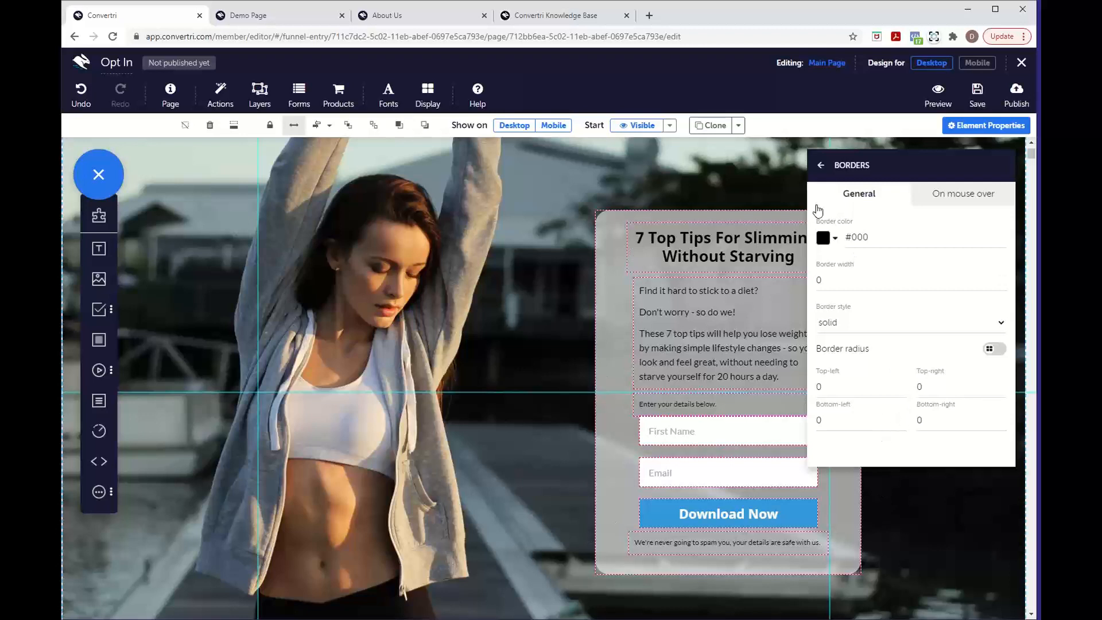
pyautogui.click(820, 166)
pyautogui.click(821, 165)
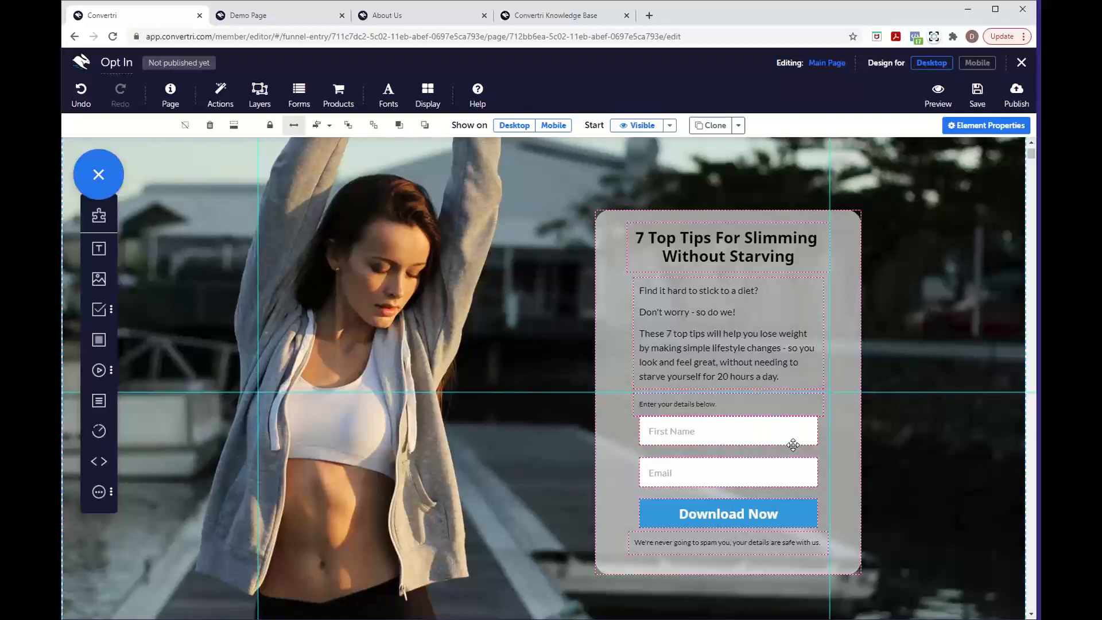
# Add a text element to the beige strip below the hero image and align it to the page center
pyautogui.scroll(-2, 792, 445)
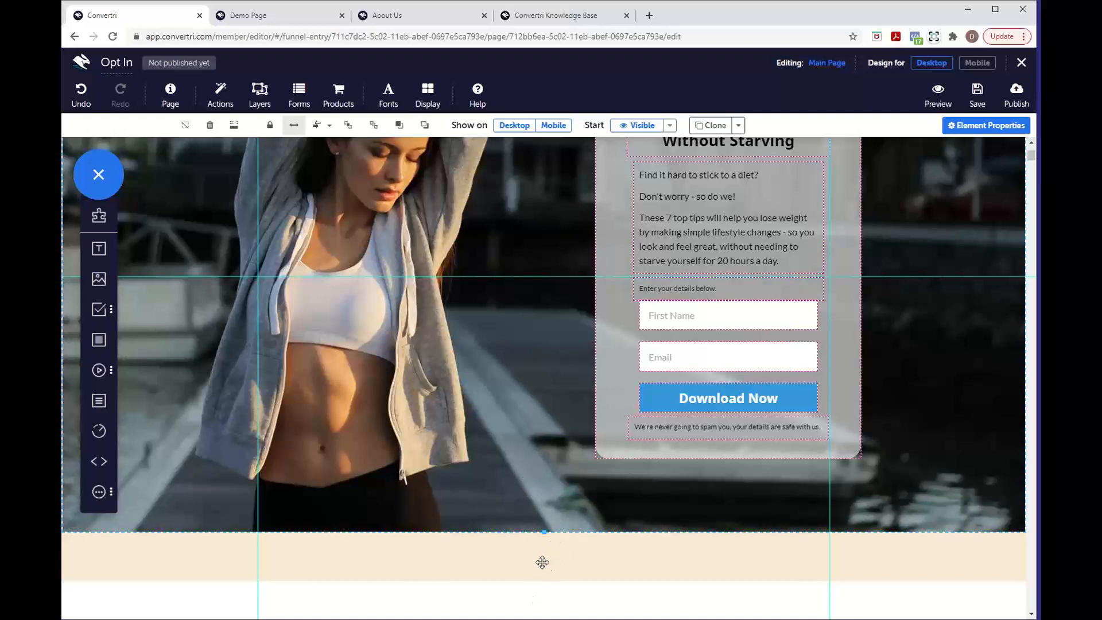
pyautogui.moveTo(97, 255)
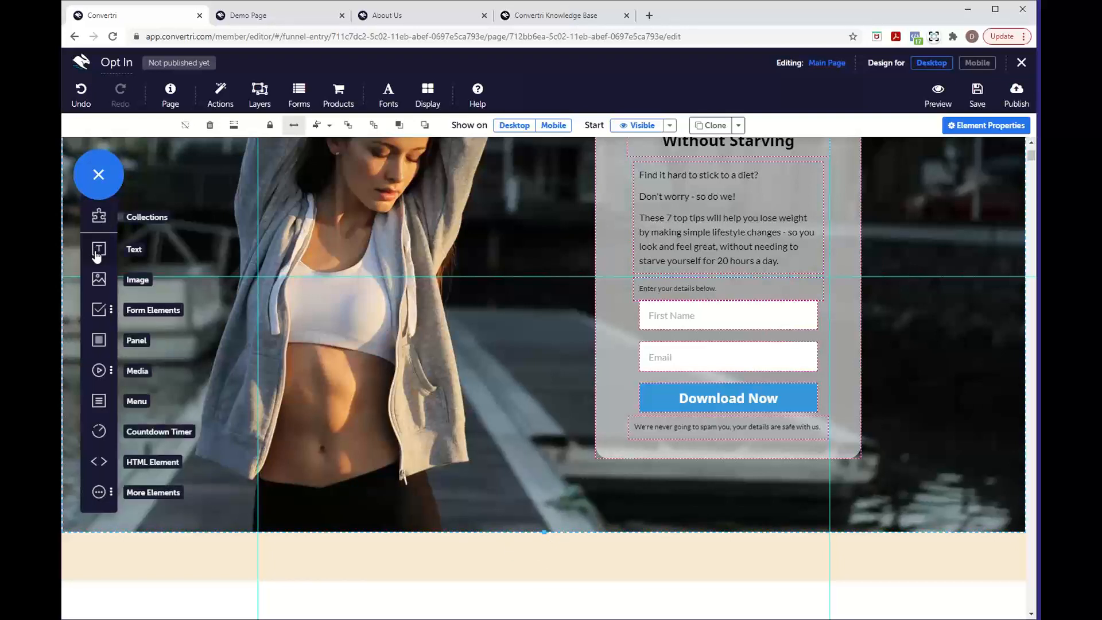
pyautogui.moveTo(97, 256); pyautogui.dragTo(482, 563)
pyautogui.moveTo(583, 561); pyautogui.dragTo(610, 566)
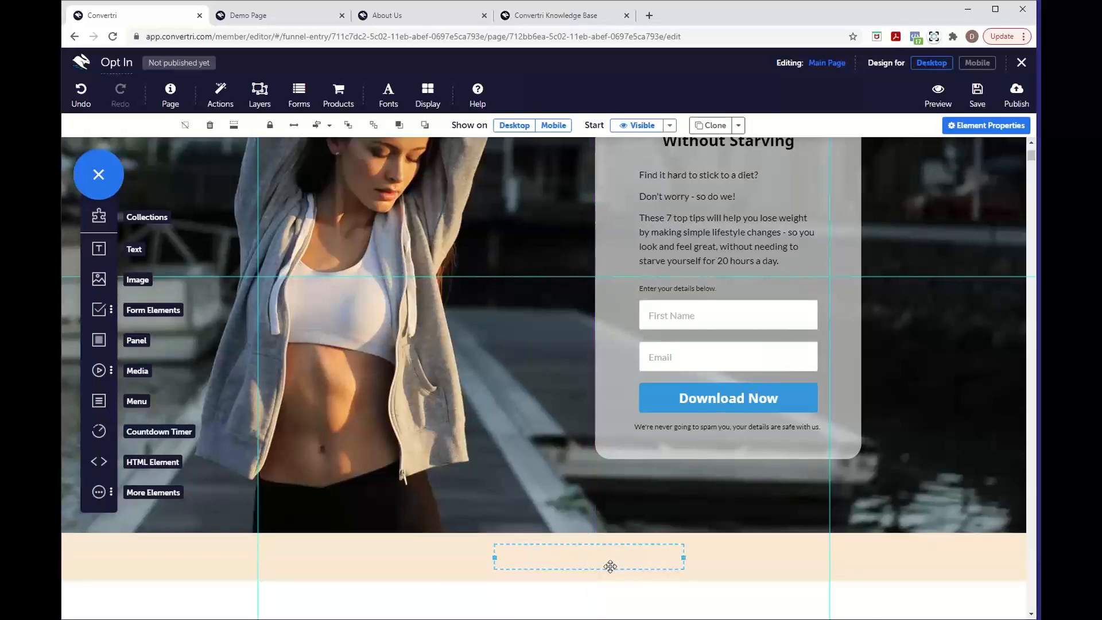
pyautogui.click(317, 126)
pyautogui.click(326, 126)
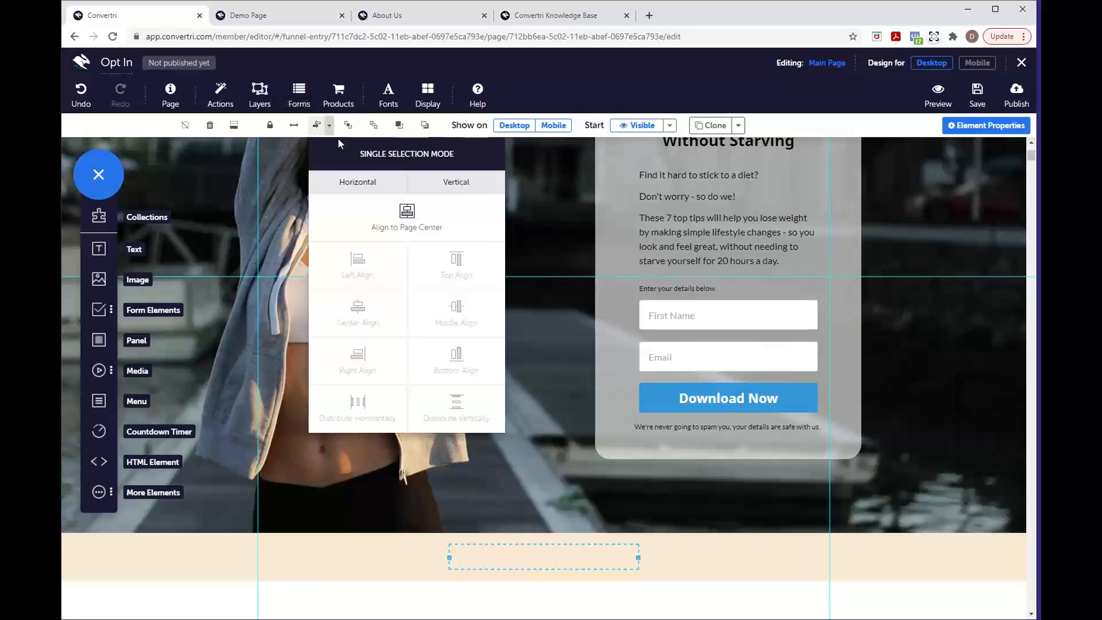
pyautogui.click(389, 213)
# Enter "Privacy Policy" in the footer text element and center the text
pyautogui.click(554, 557)
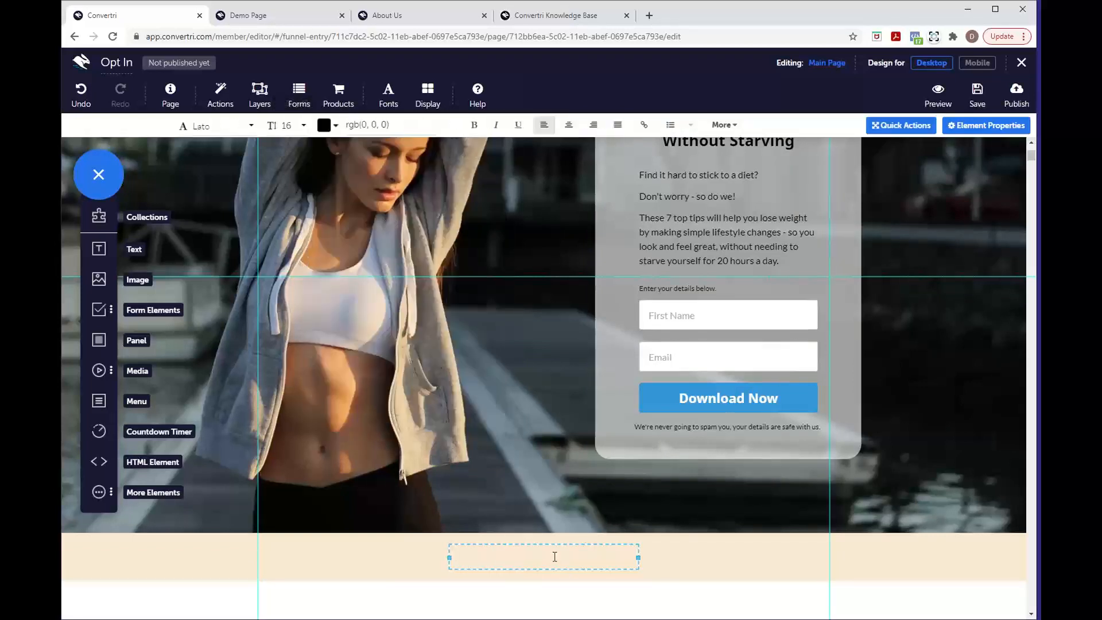
pyautogui.write('Privacy Policy')
pyautogui.click(569, 126)
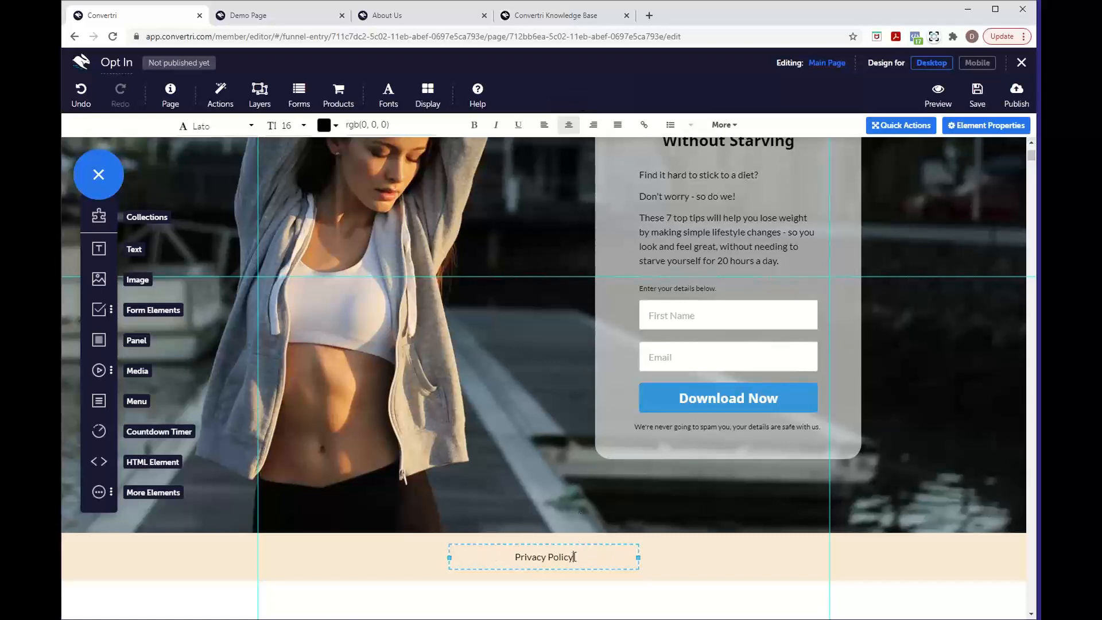
pyautogui.moveTo(574, 556); pyautogui.dragTo(512, 557)
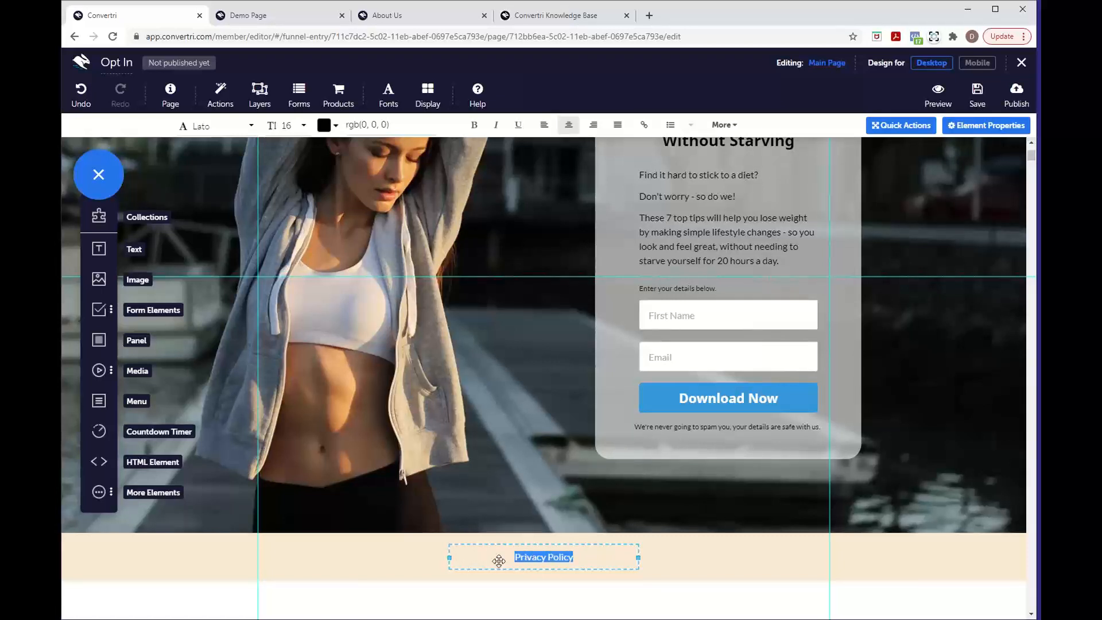
pyautogui.click(641, 131)
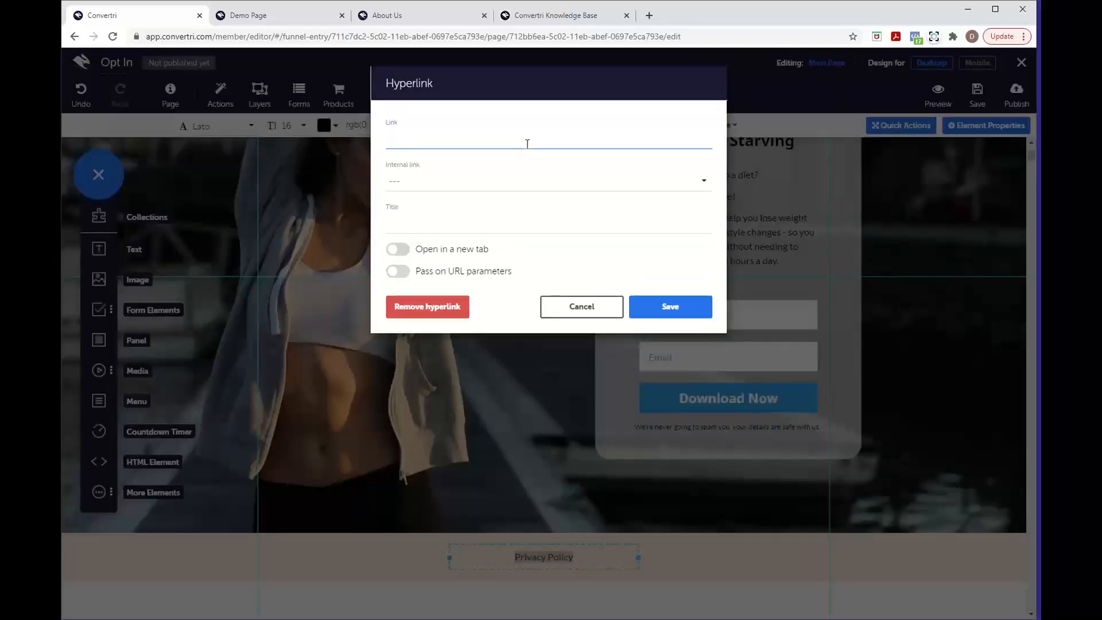
pyautogui.write('https://convertri.com/privacypolicy')
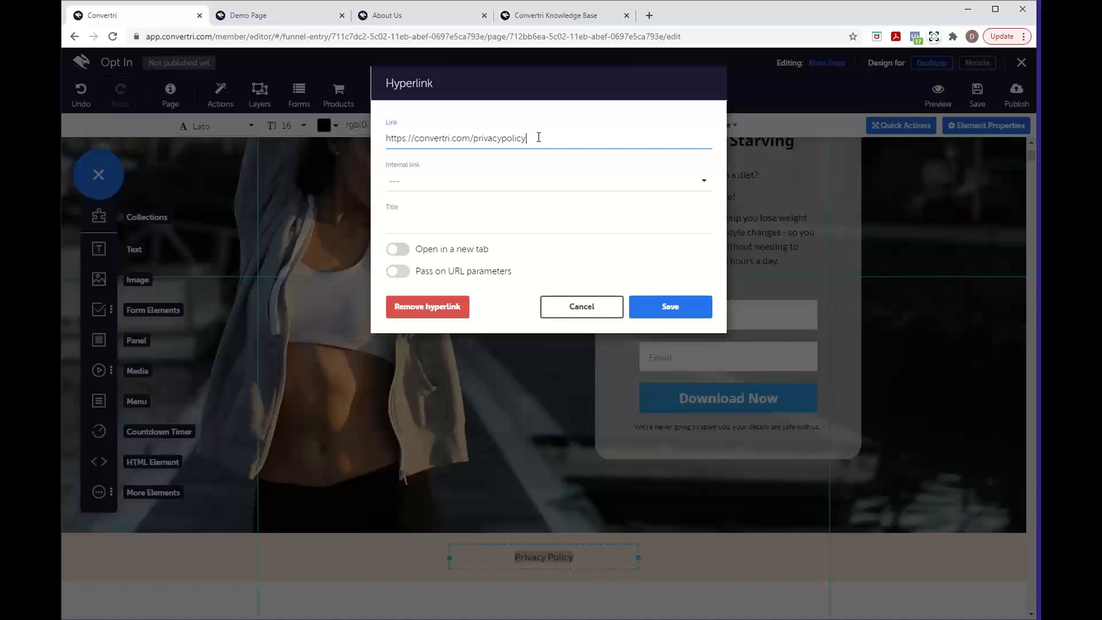
pyautogui.click(395, 251)
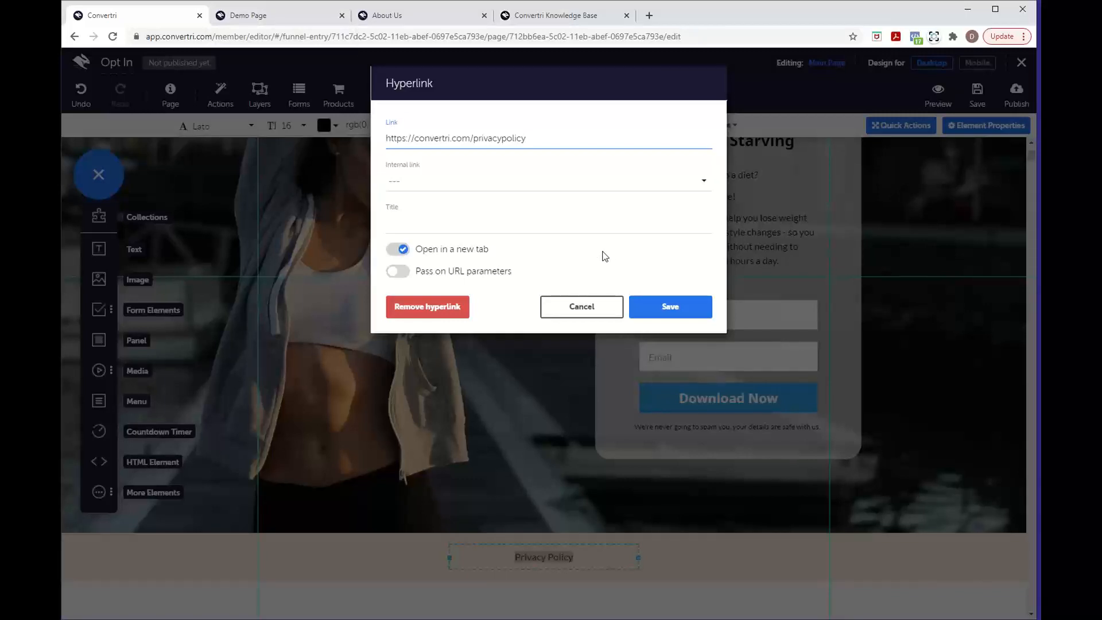
pyautogui.click(670, 307)
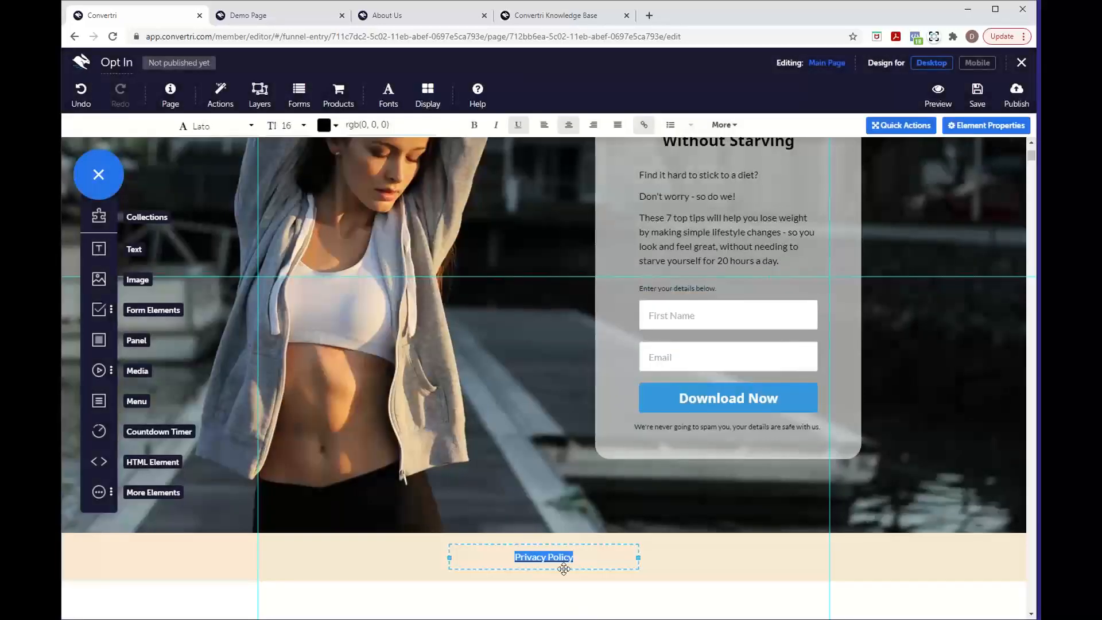
pyautogui.click(554, 579)
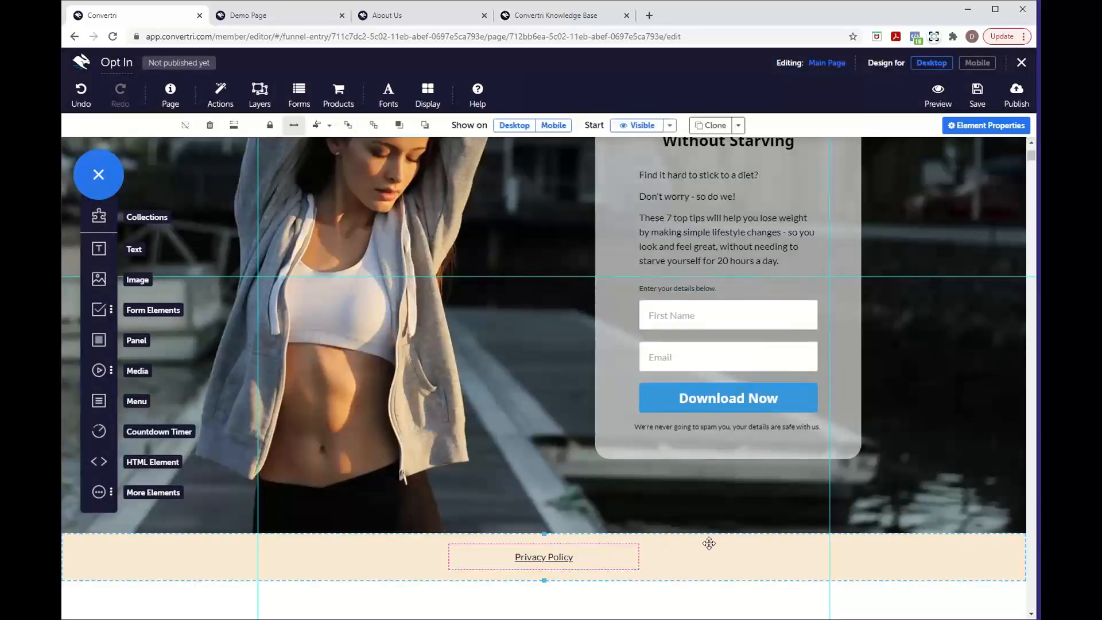
# Switch to the mobile design and review the converted page from the headline down to the Privacy Policy footer
pyautogui.scroll(2, 708, 543)
pyautogui.scroll(2, 709, 543)
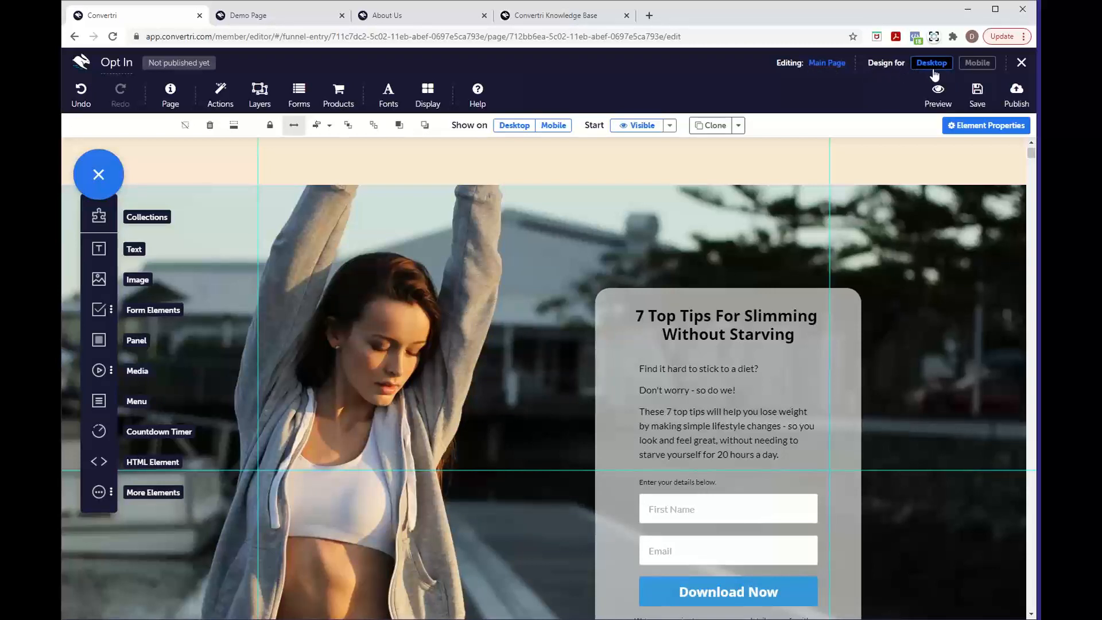
pyautogui.click(982, 68)
pyautogui.scroll(10, 603, 289)
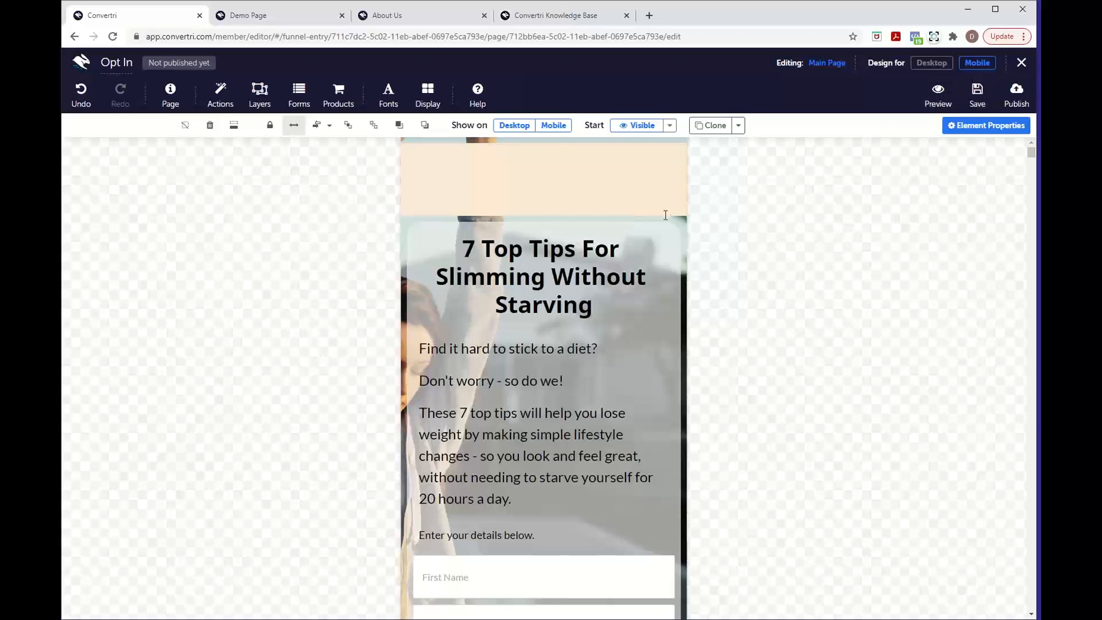
pyautogui.scroll(-2, 636, 271)
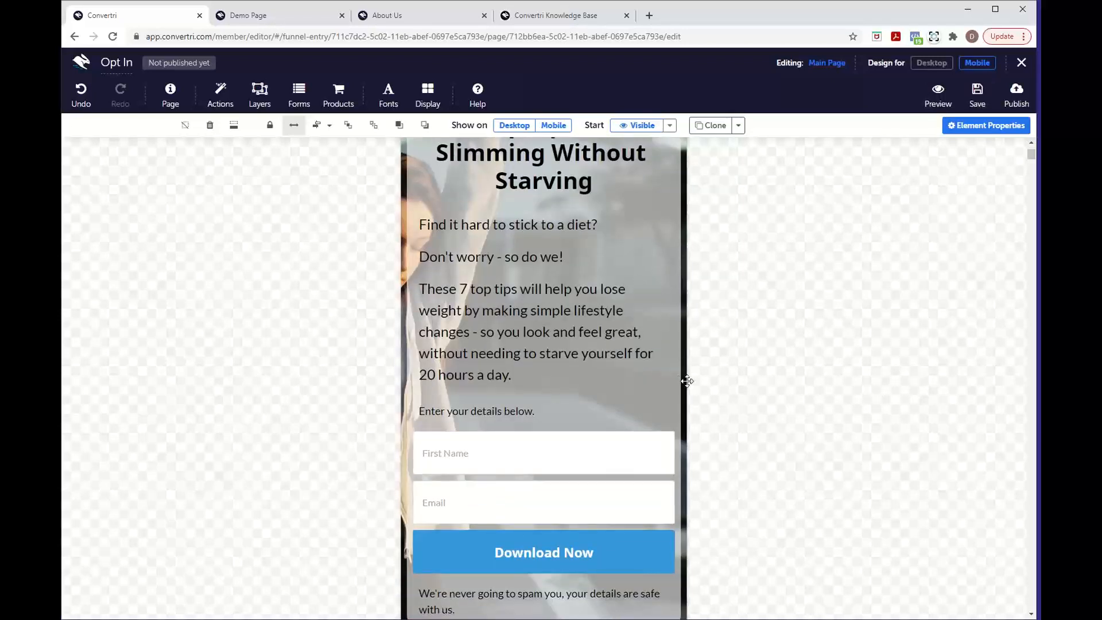
pyautogui.scroll(-2, 663, 367)
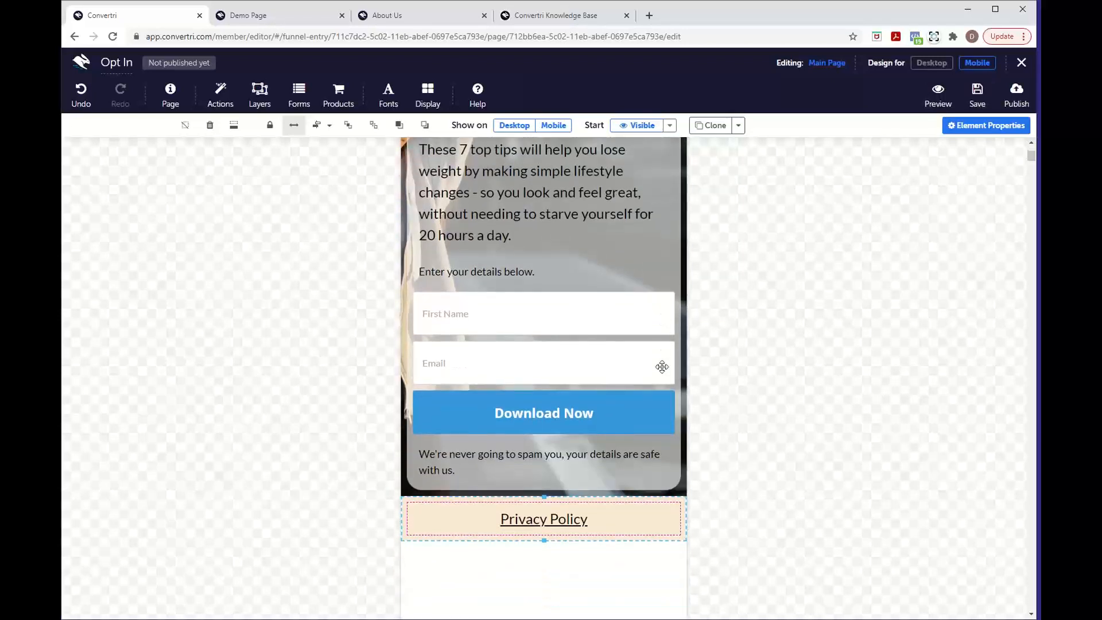
pyautogui.scroll(4, 662, 367)
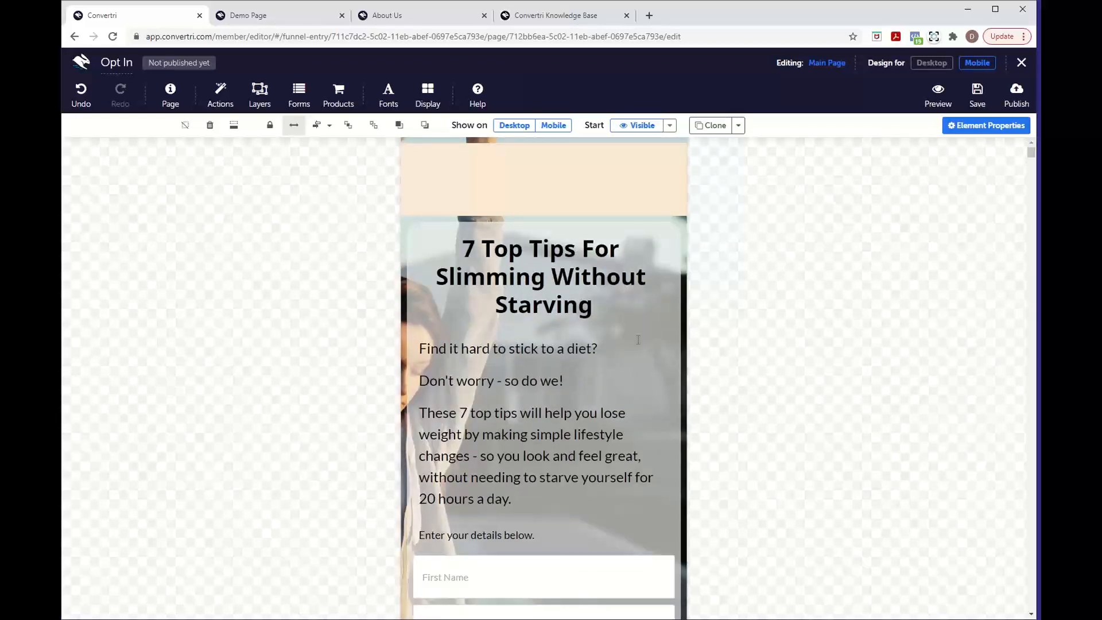
# In the mobile design, move the introductory text to the top of the panel and place the headline directly below it
pyautogui.click(601, 310)
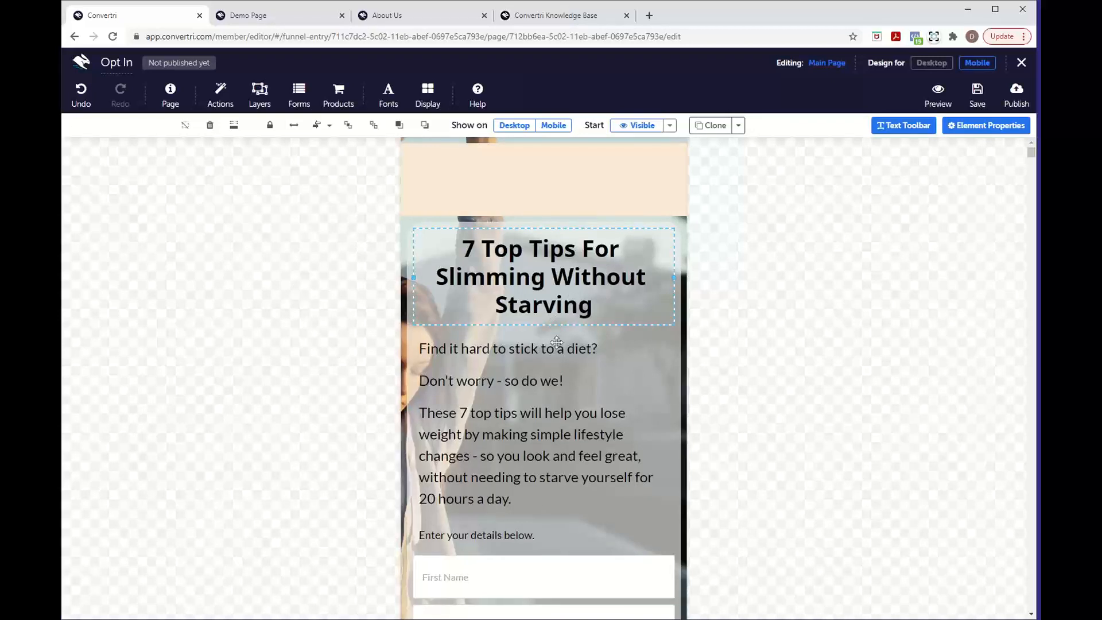
pyautogui.moveTo(554, 324); pyautogui.dragTo(565, 541)
pyautogui.click(543, 462)
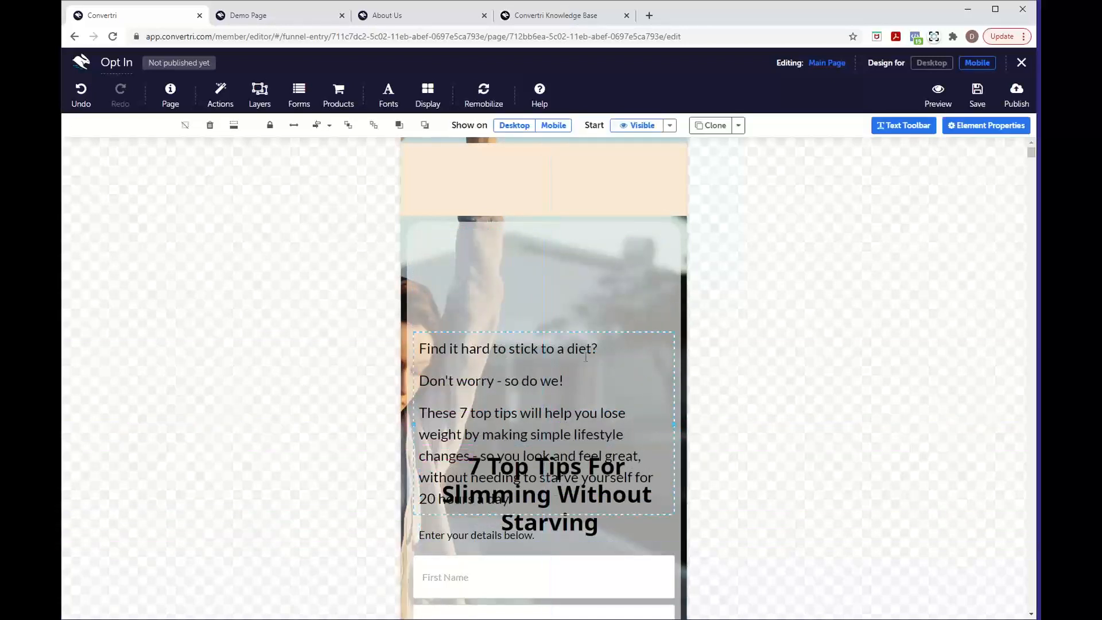
pyautogui.moveTo(580, 327); pyautogui.dragTo(581, 220)
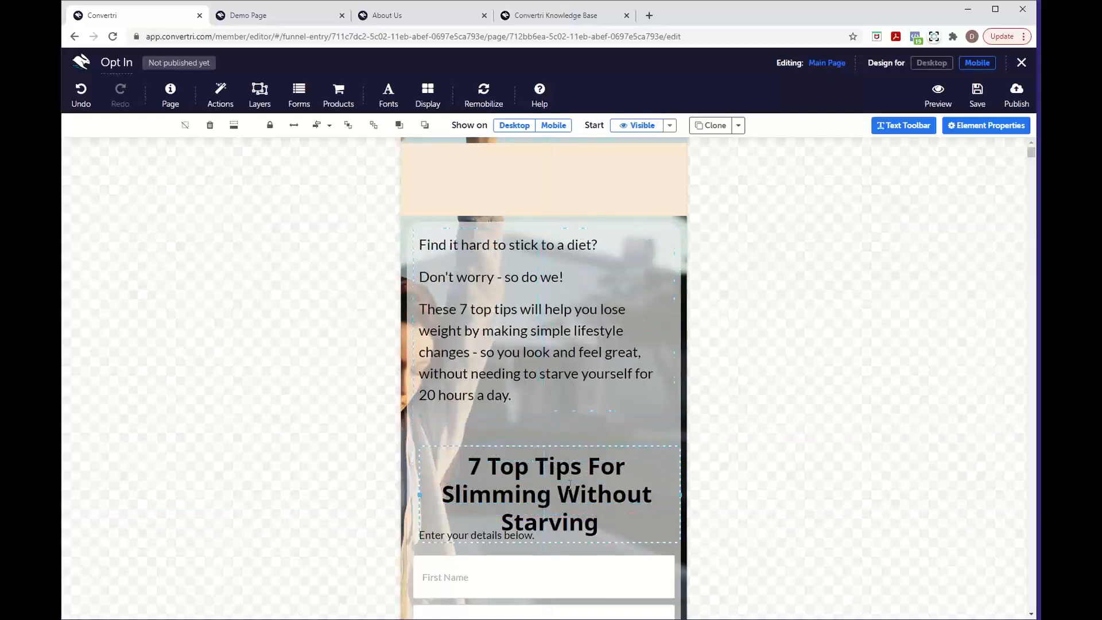
pyautogui.moveTo(558, 443); pyautogui.dragTo(554, 407)
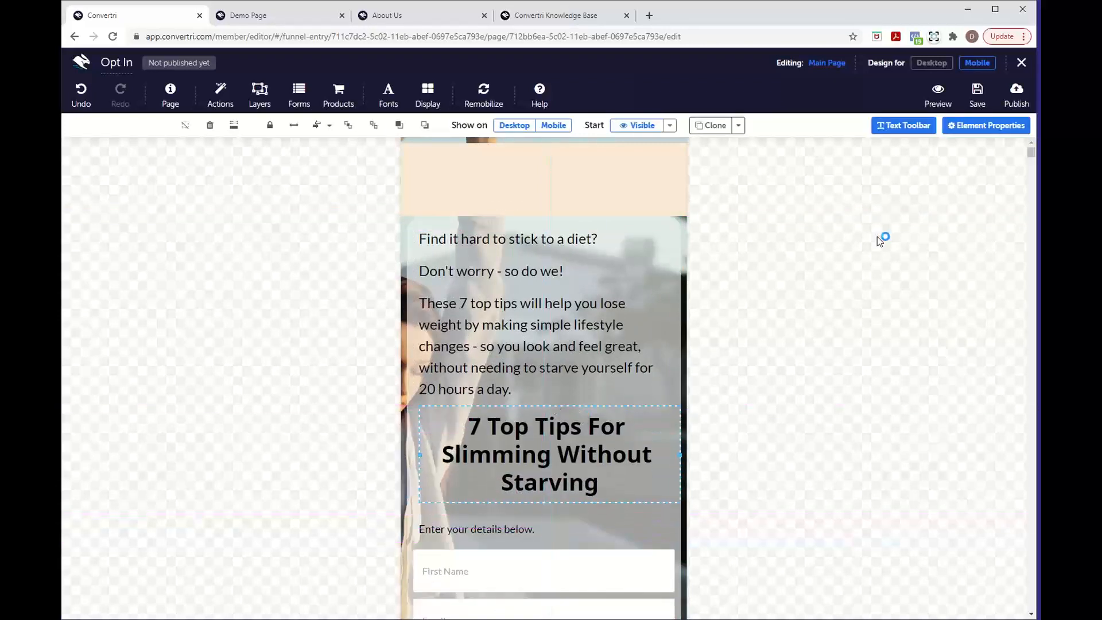
# Switch to the desktop design and check the order of the headline and text in the opt-in panel
pyautogui.click(930, 65)
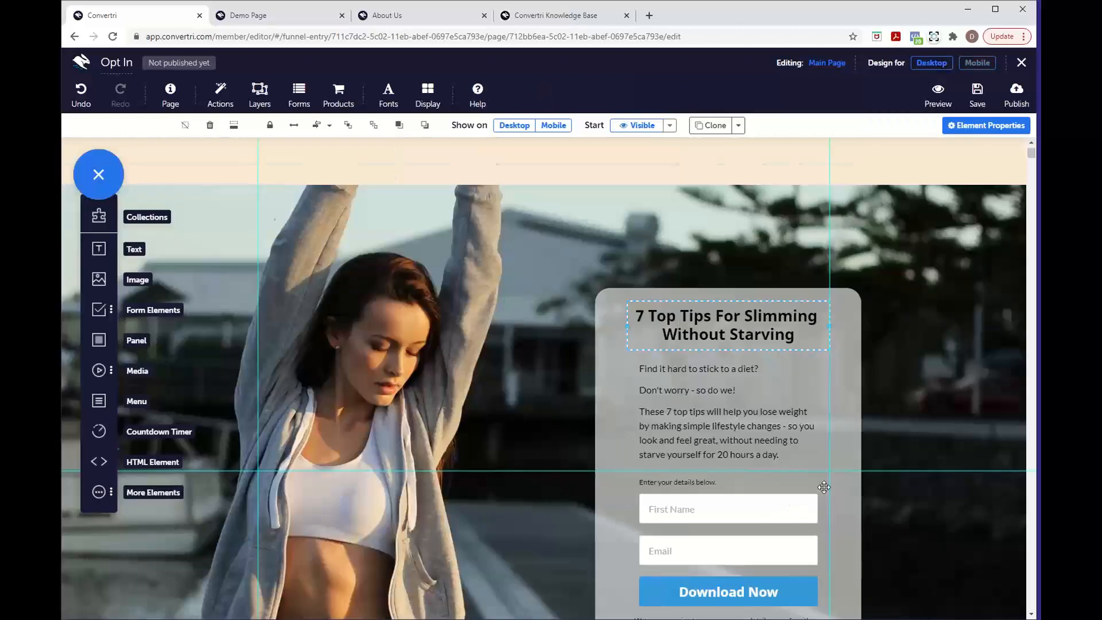
pyautogui.scroll(-1, 824, 487)
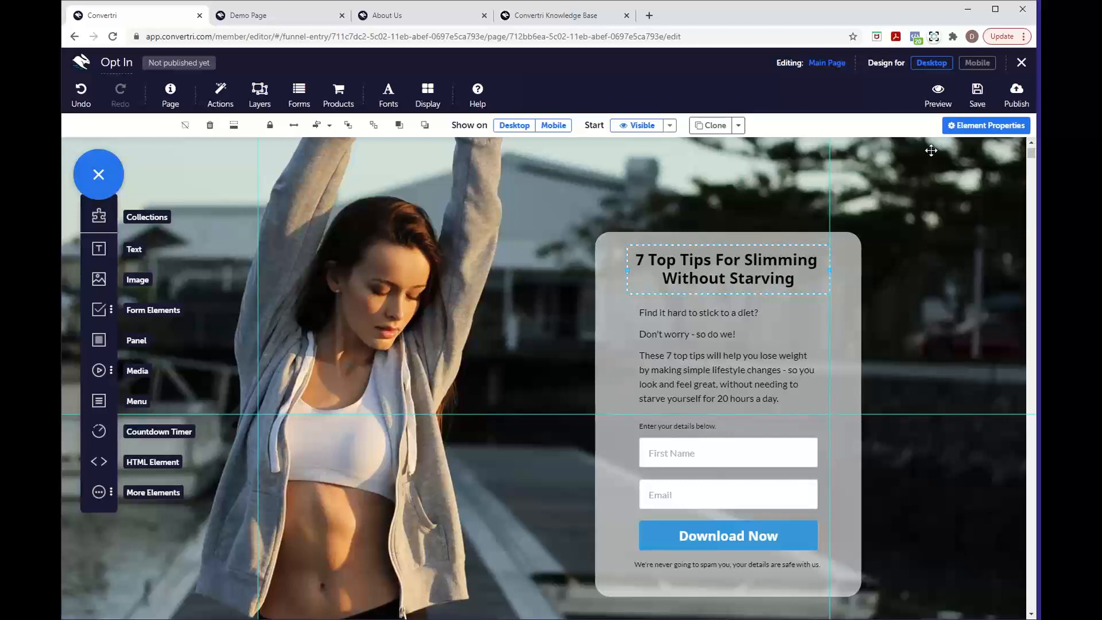
# Return to the mobile design and re-run the automatic mobile conversion with Remobilize all
pyautogui.click(977, 62)
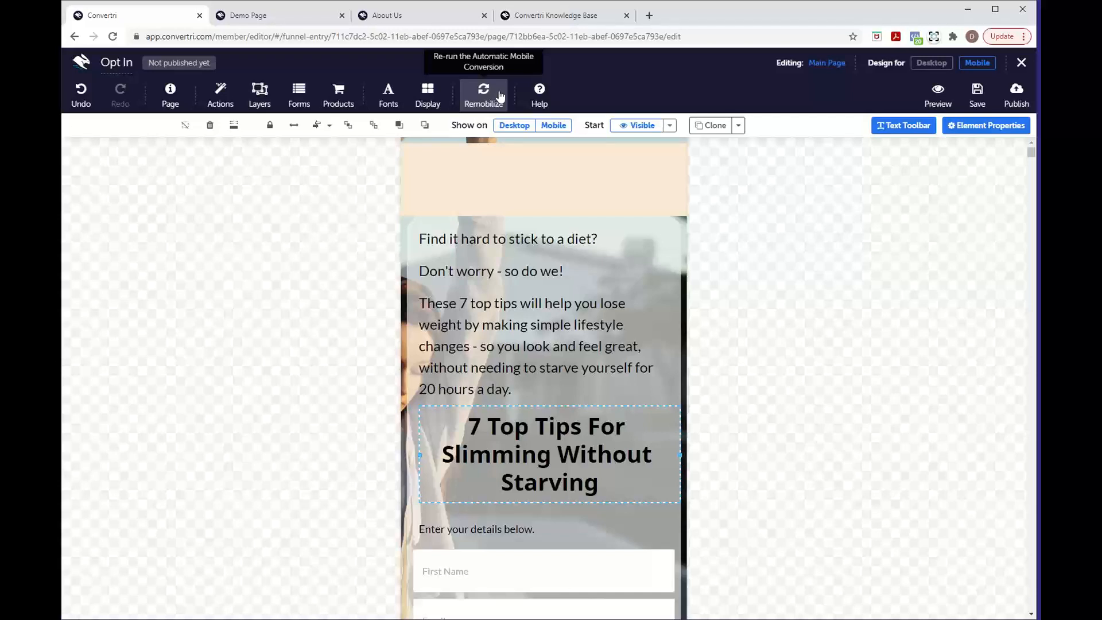
pyautogui.click(499, 91)
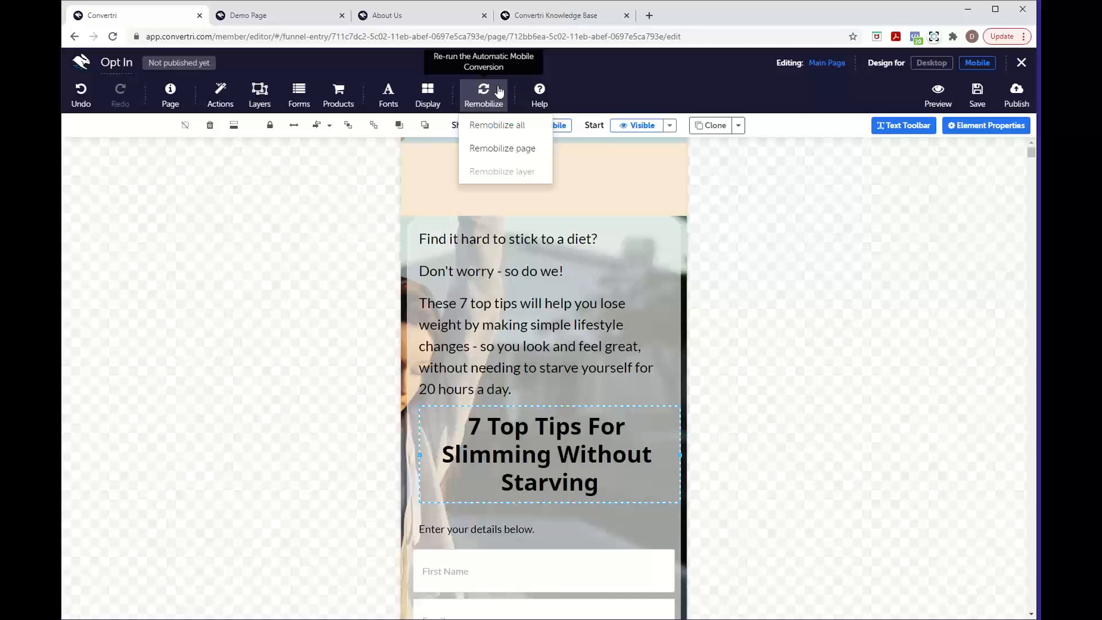
pyautogui.click(501, 127)
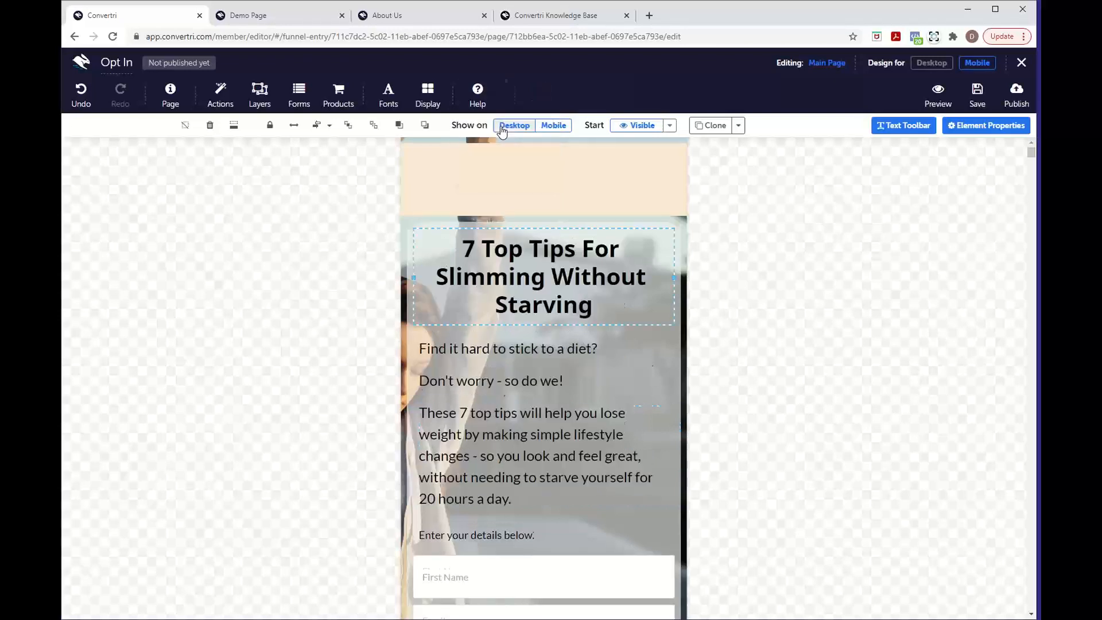
pyautogui.click(684, 435)
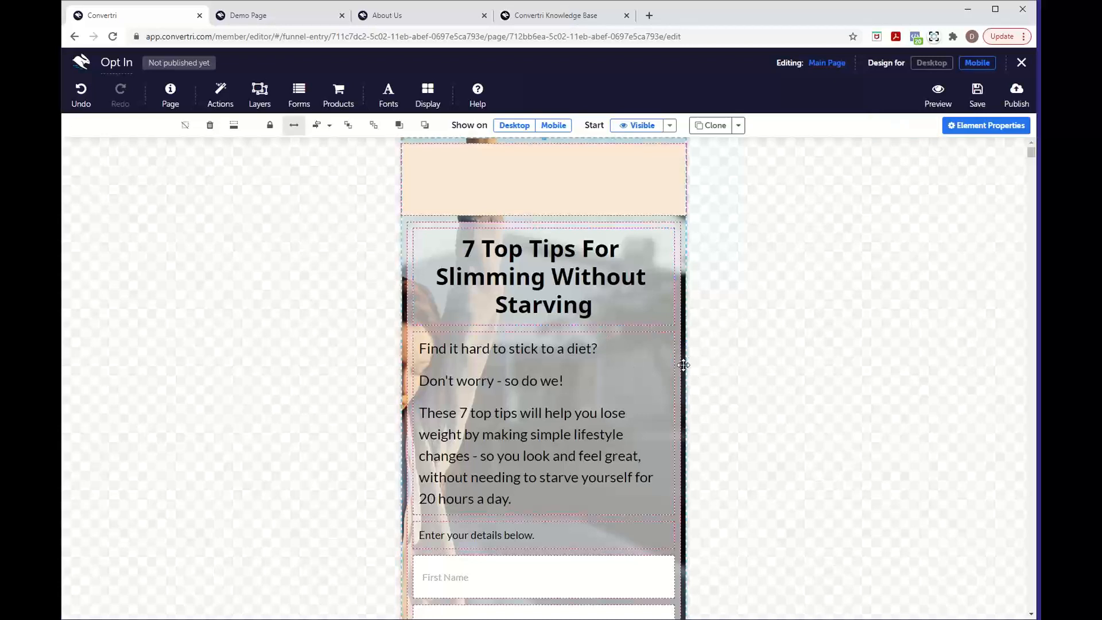
# Save the page, switch back to the desktop design, and exit the editor to the funnel's page overview
pyautogui.click(977, 96)
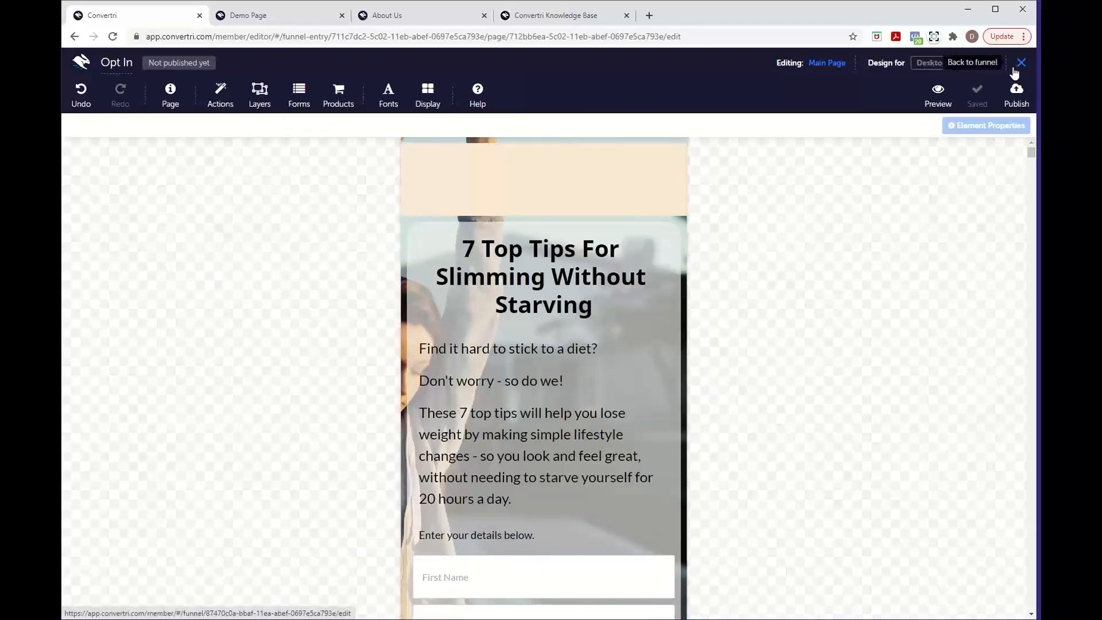
pyautogui.click(930, 63)
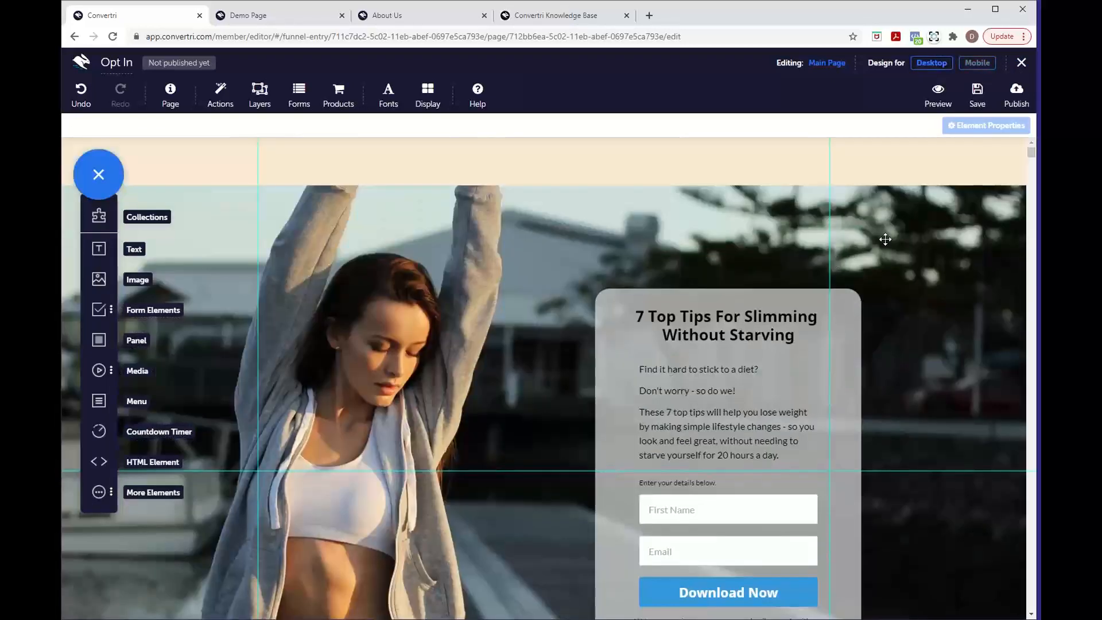
pyautogui.click(1014, 66)
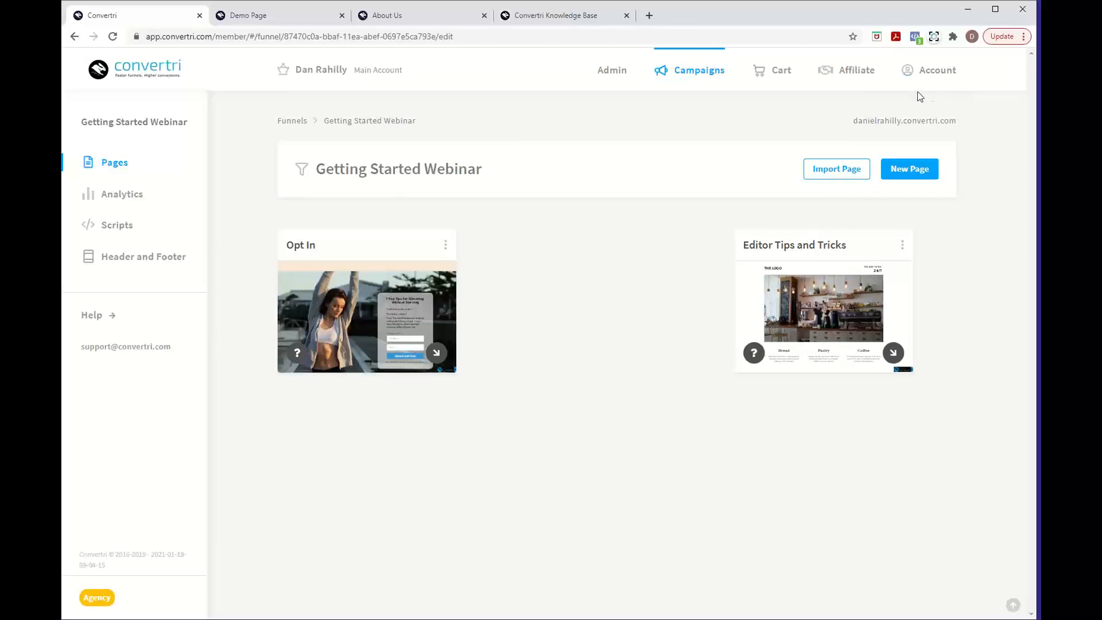
pyautogui.click(1023, 57)
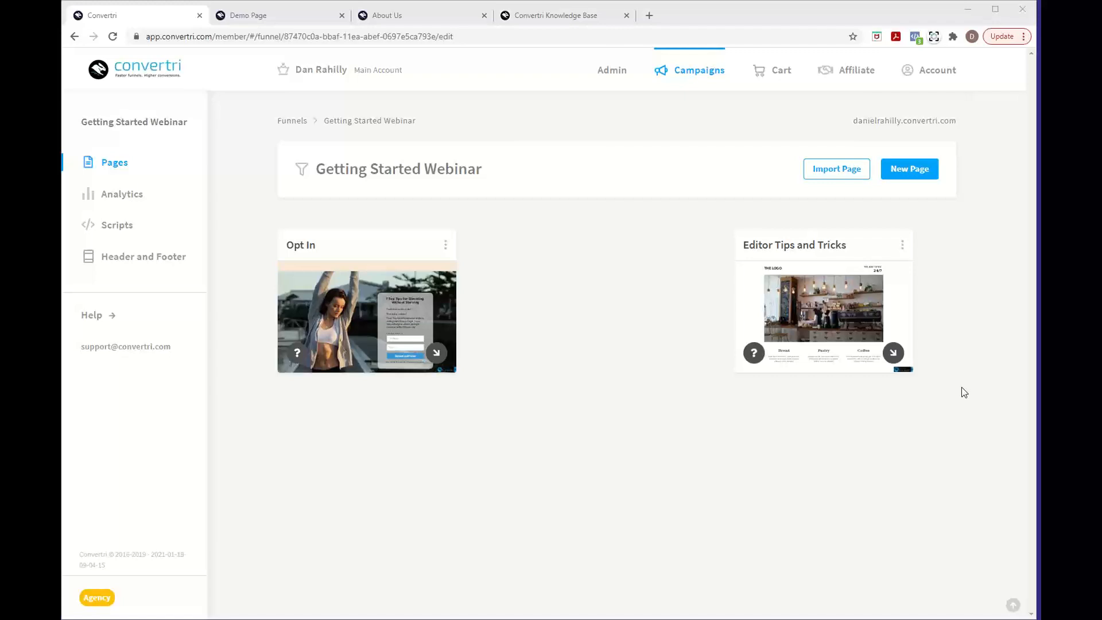
# Reopen the Opt In page in the editor, save it again, and return to the funnel's page overview
pyautogui.moveTo(369, 321)
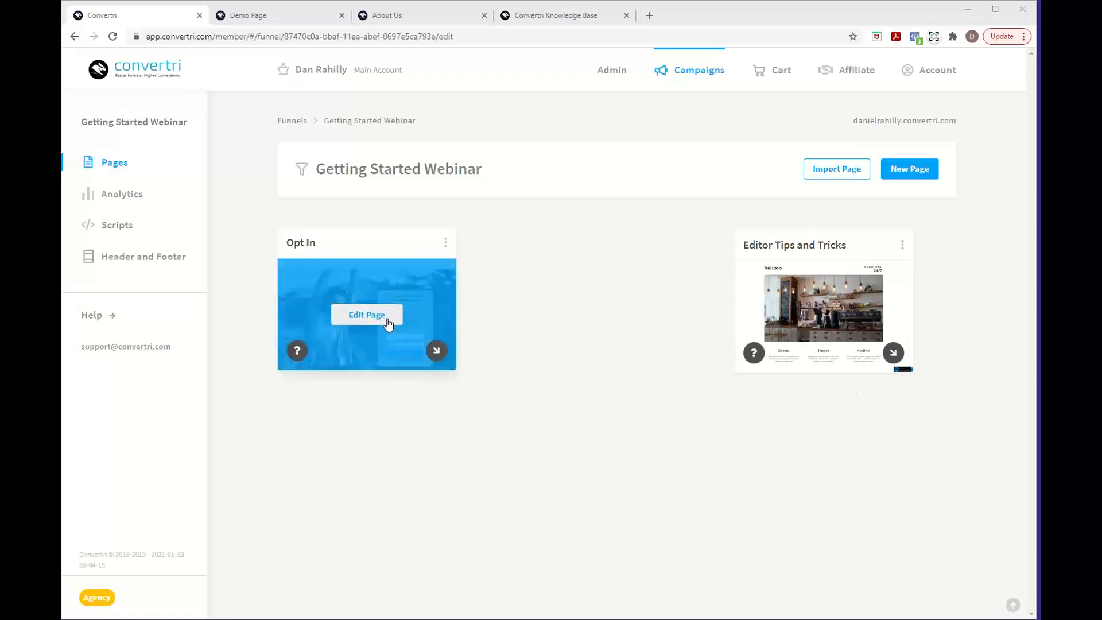
pyautogui.click(388, 323)
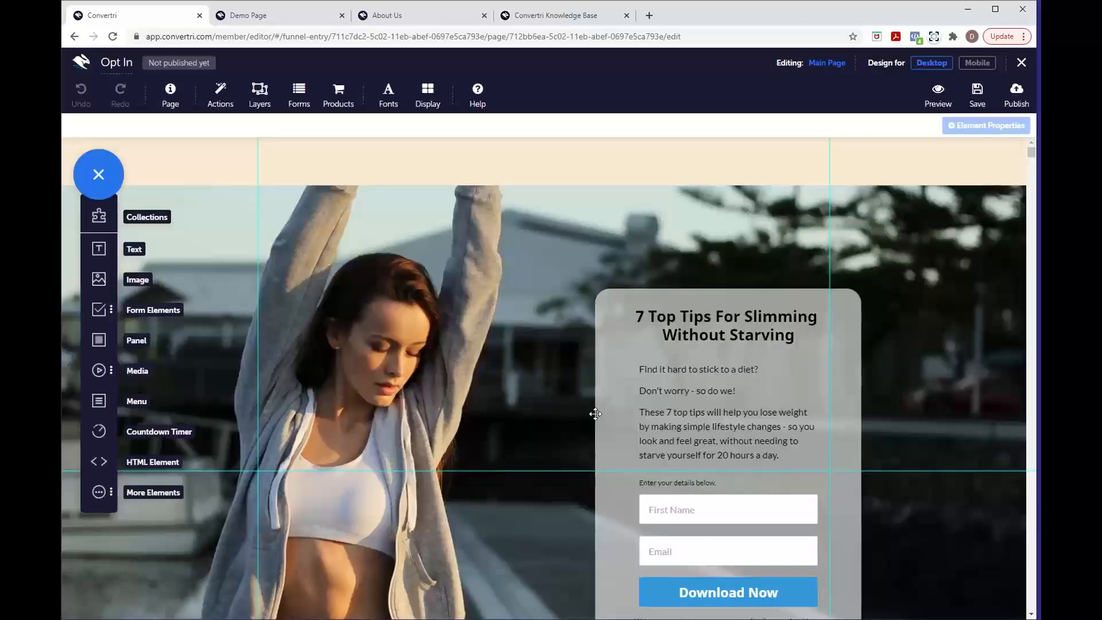
pyautogui.click(985, 106)
pyautogui.click(798, 299)
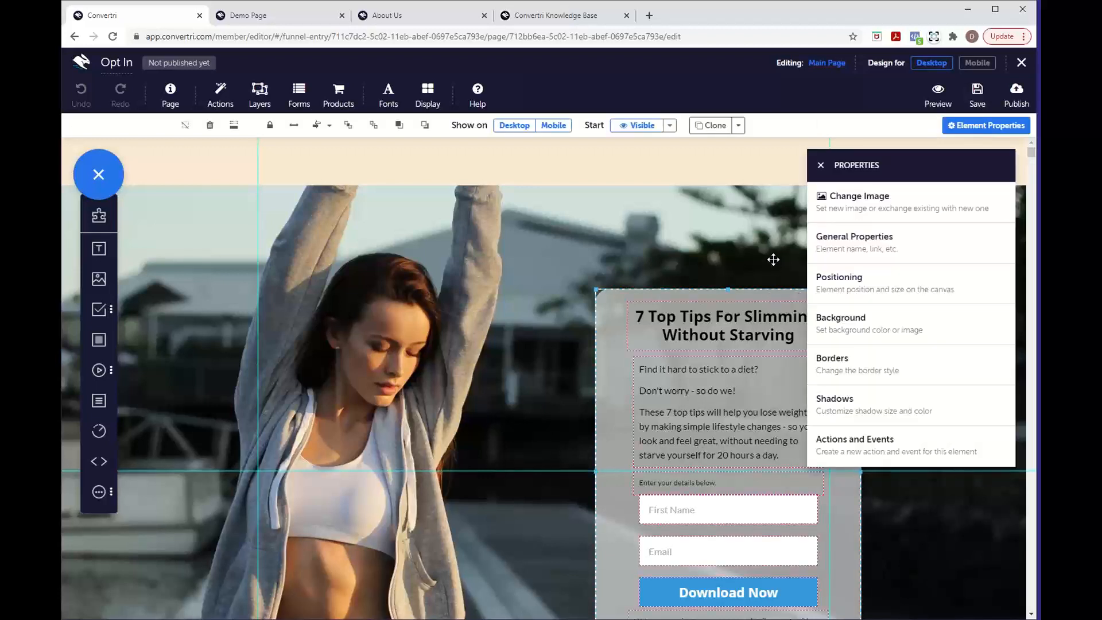
pyautogui.click(977, 91)
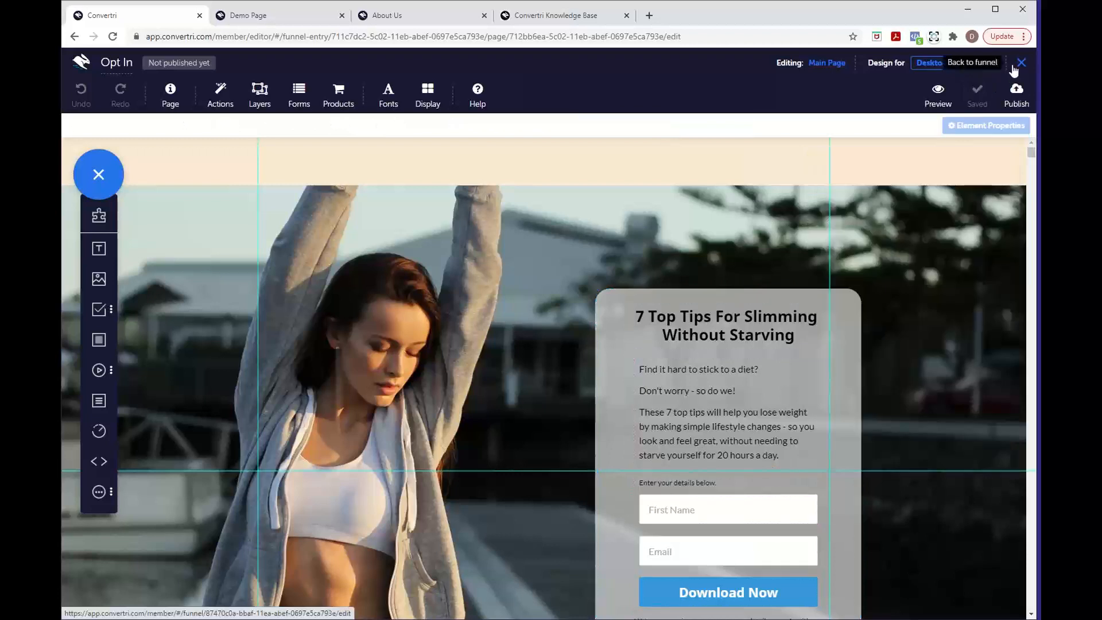
pyautogui.click(1014, 68)
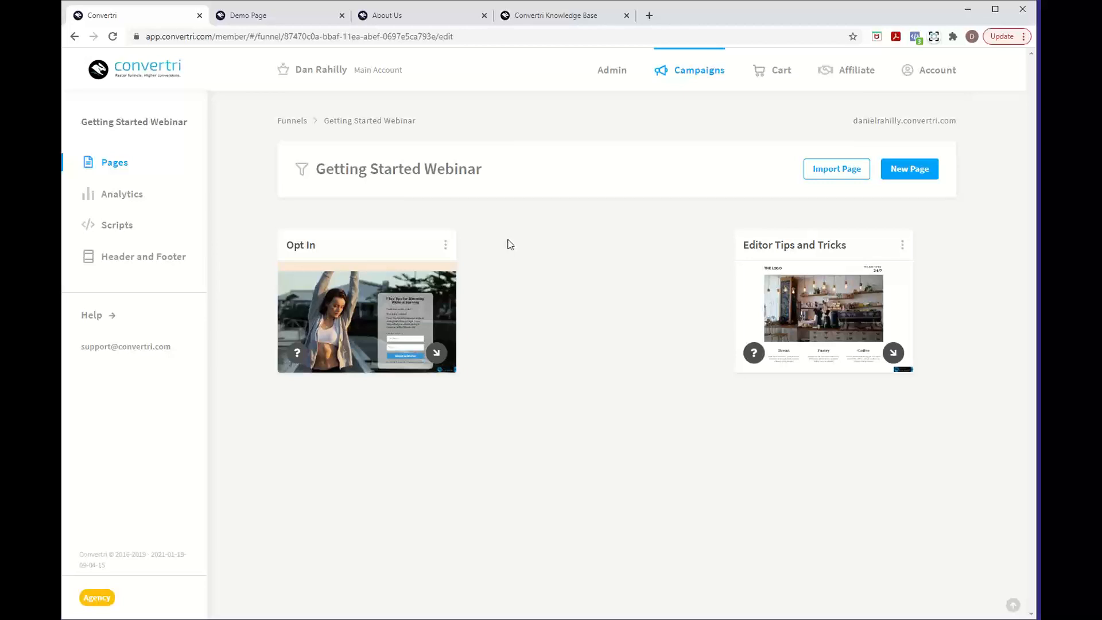
# Clone the Opt In page as a new page named "Thank You"
pyautogui.click(446, 243)
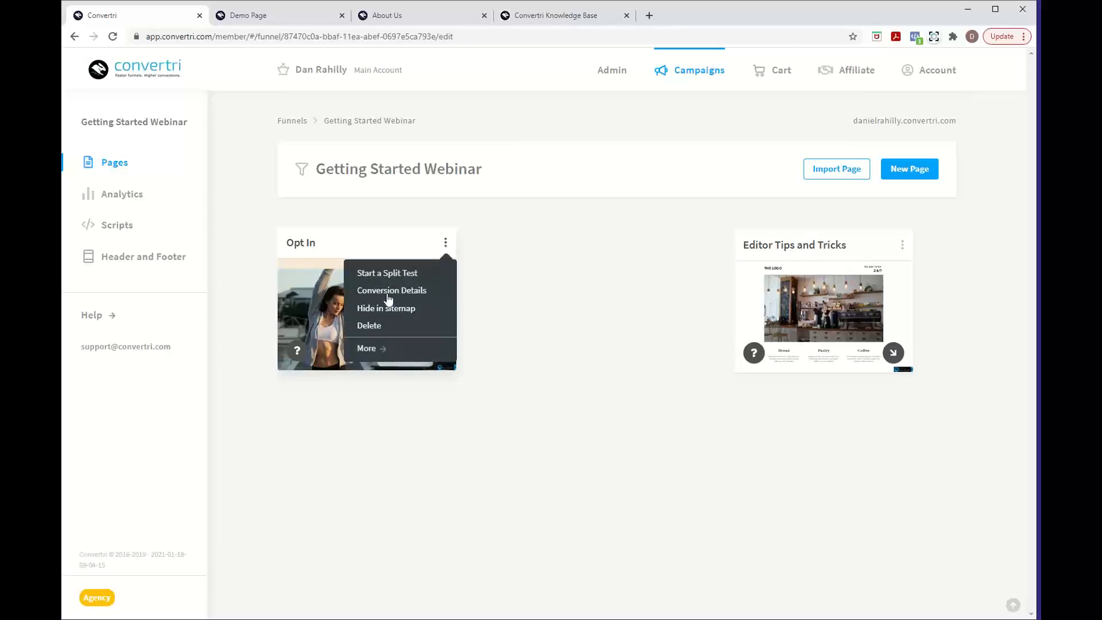
pyautogui.click(387, 351)
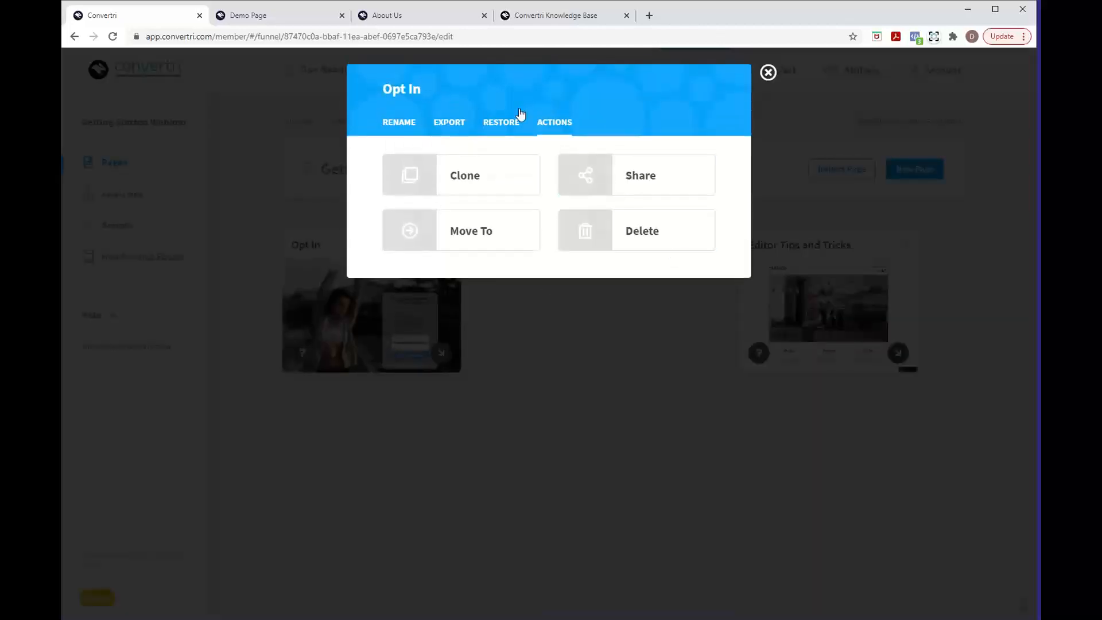
pyautogui.click(491, 181)
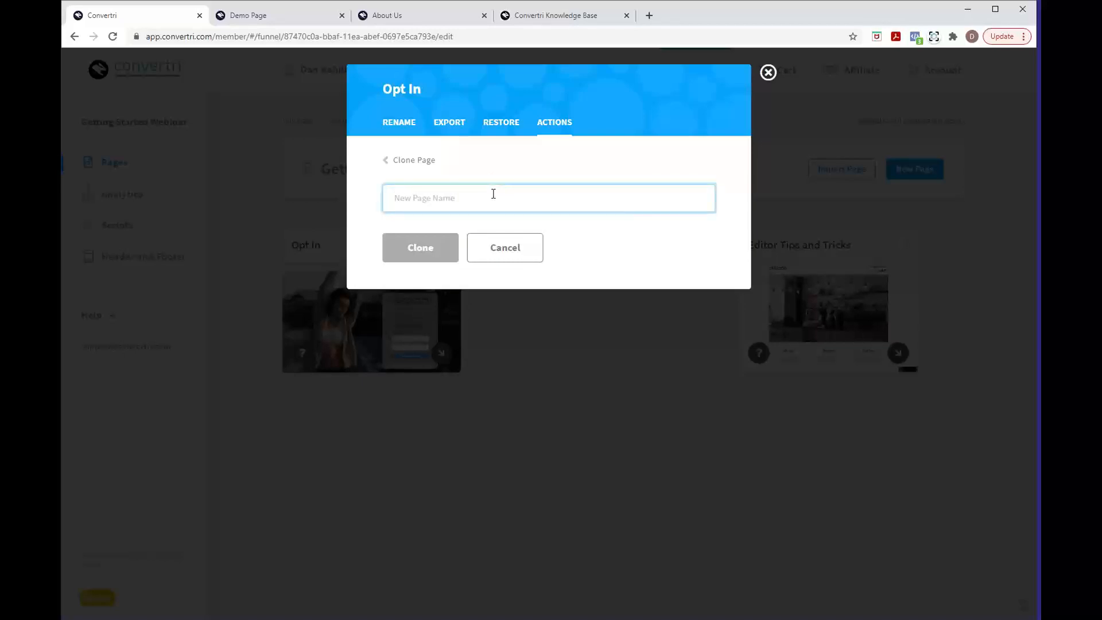
pyautogui.write('Thank You')
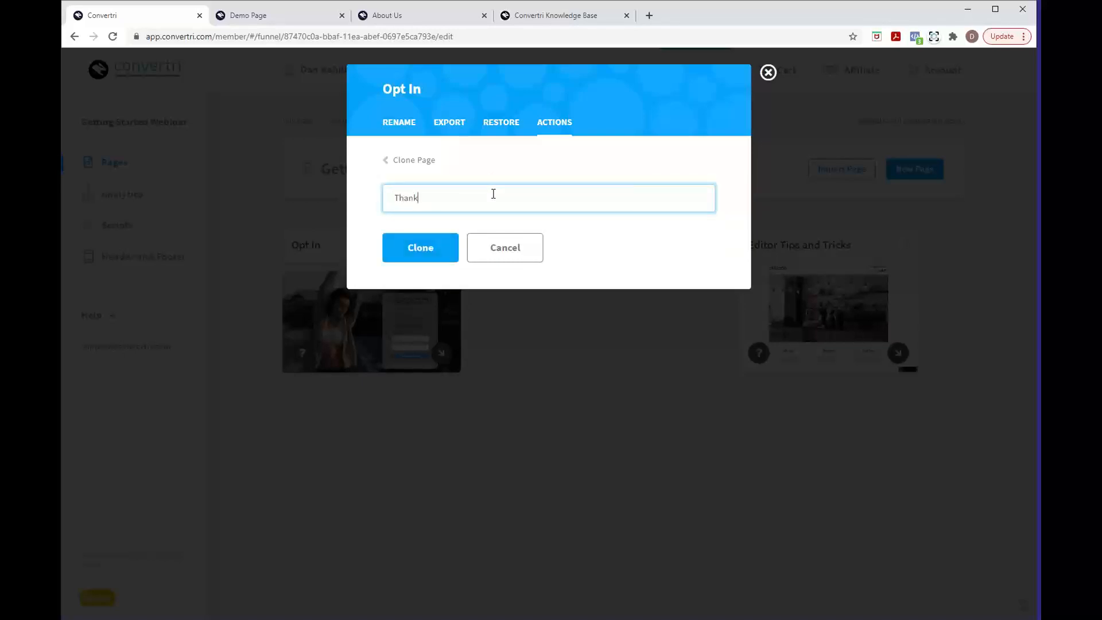
pyautogui.click(419, 264)
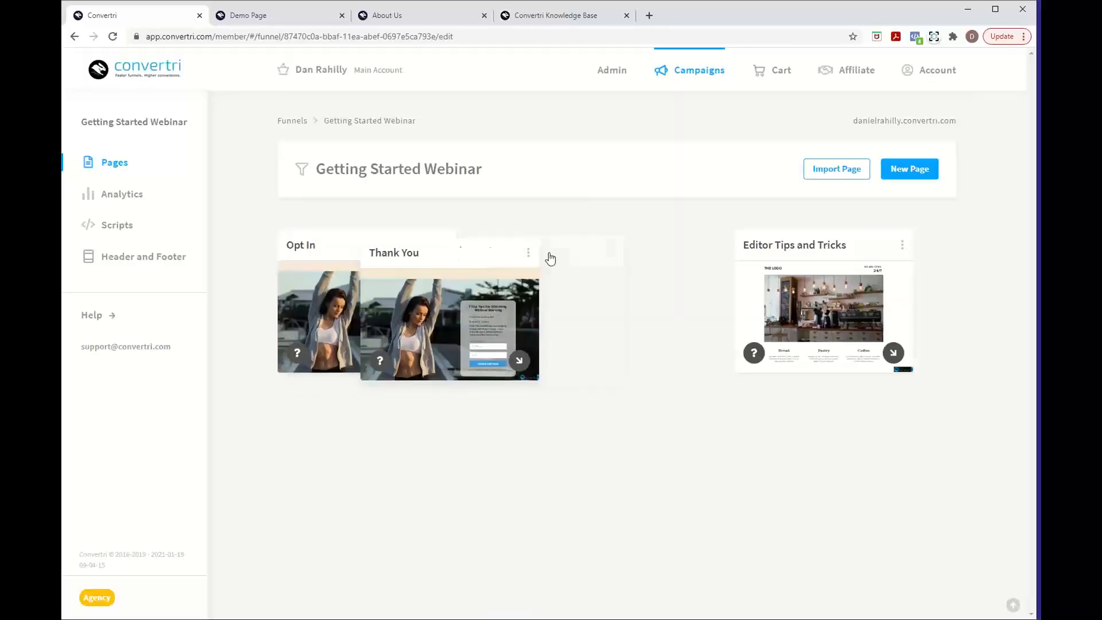
# Open the Thank You page for editing and delete the Email and First Name fields from its panel
pyautogui.moveTo(357, 371)
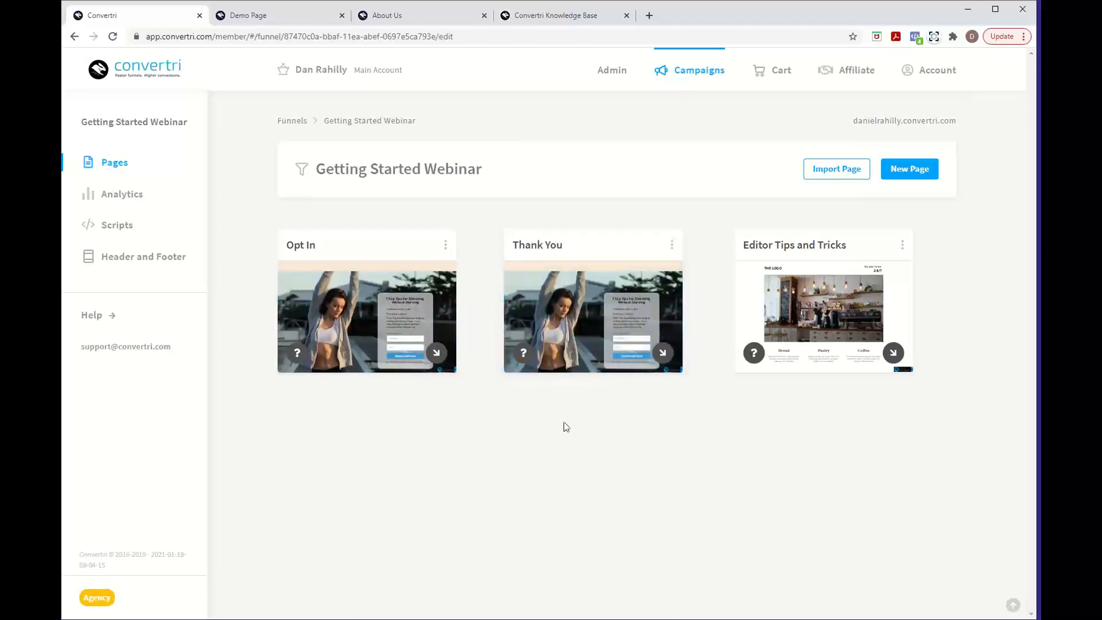
pyautogui.click(584, 322)
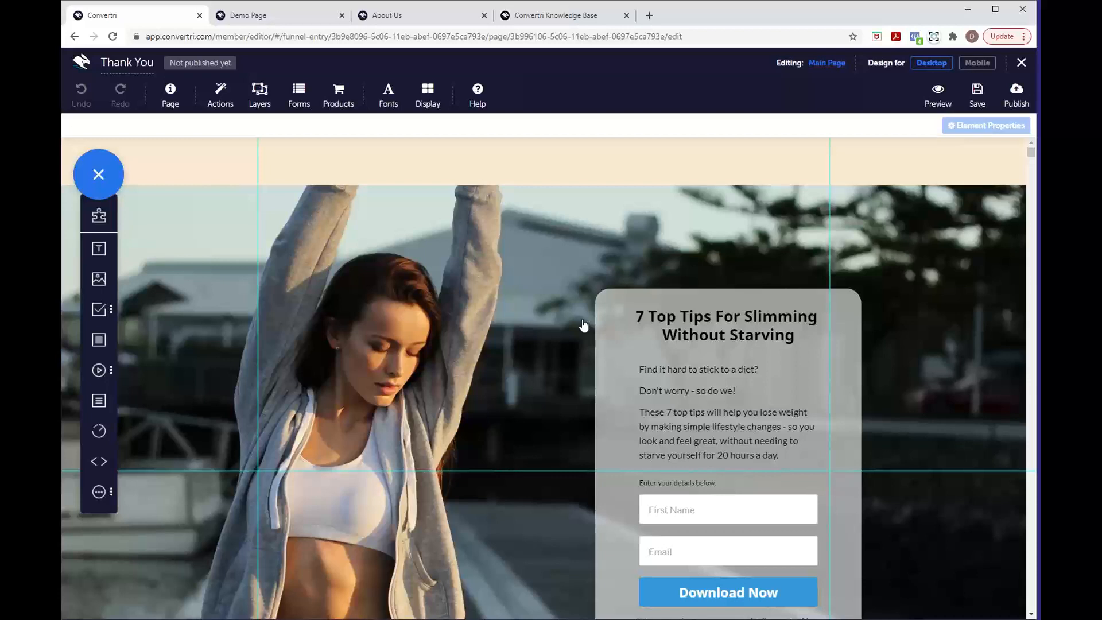
pyautogui.scroll(-1, 583, 325)
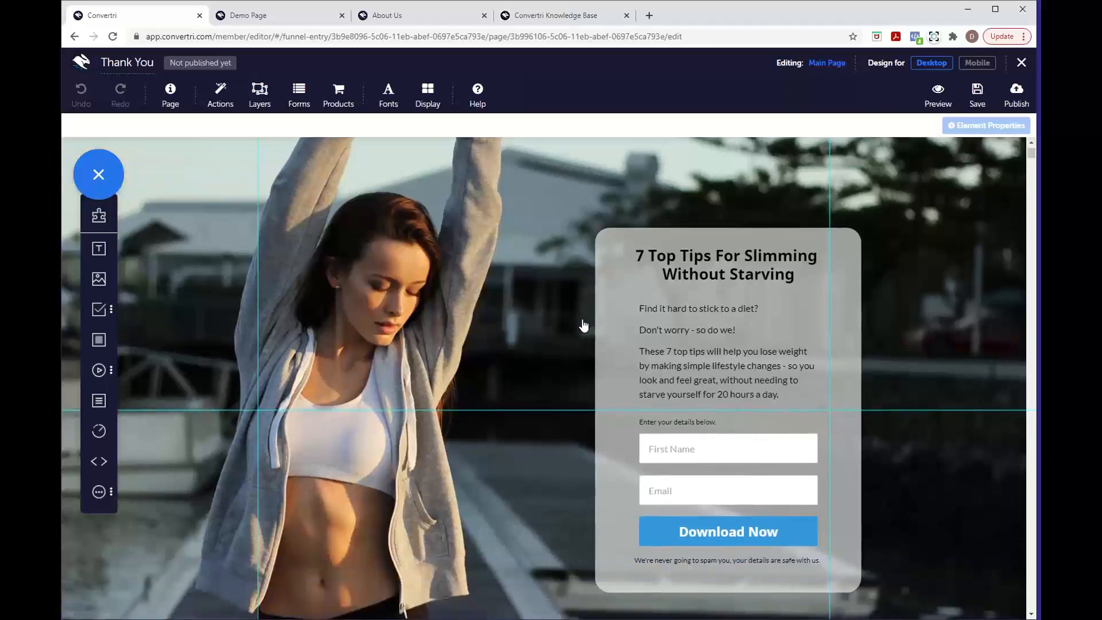
pyautogui.scroll(1, 583, 324)
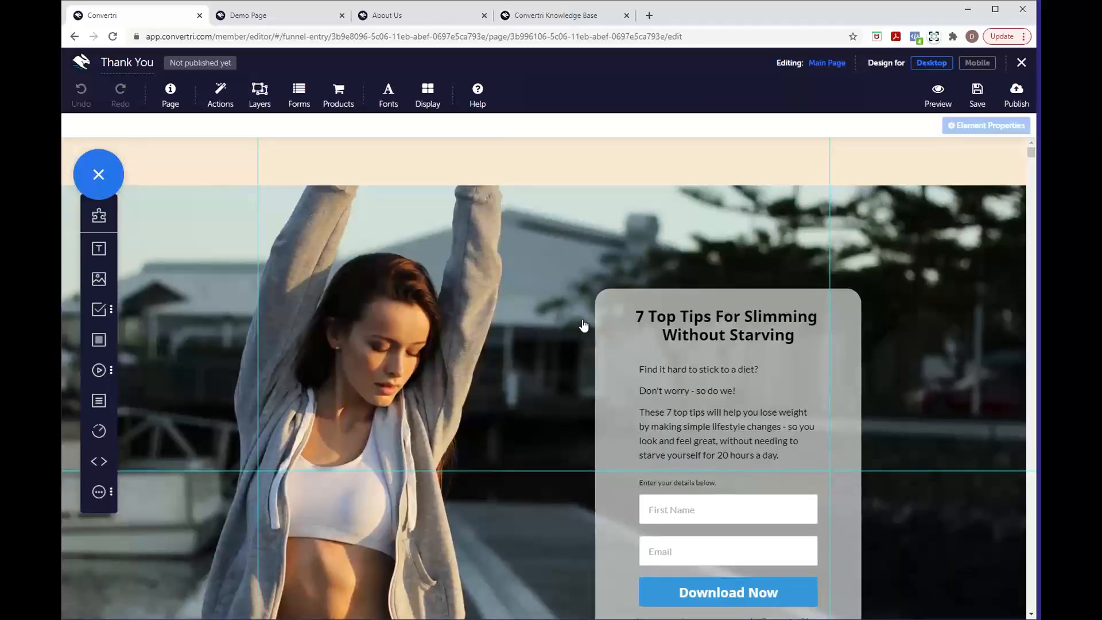
pyautogui.scroll(-1, 583, 324)
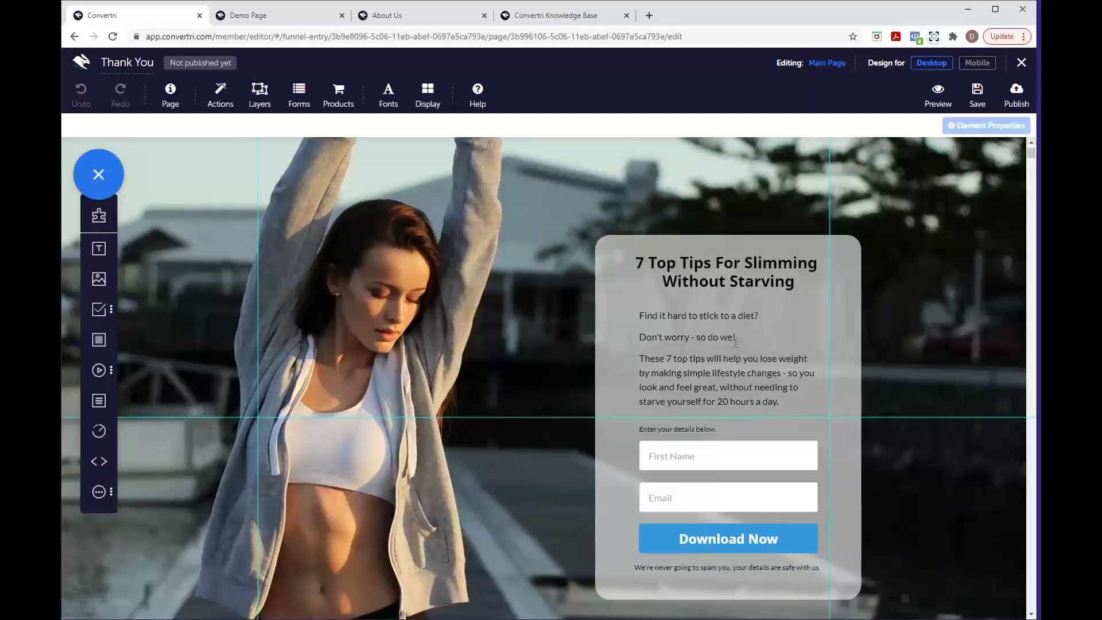
pyautogui.click(681, 492)
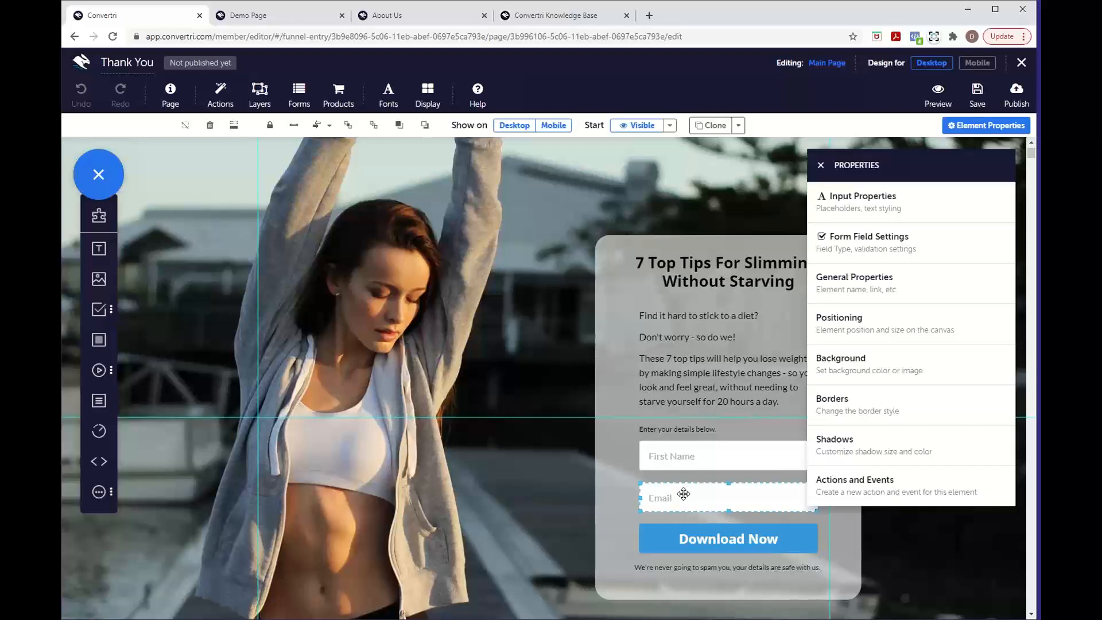
pyautogui.press('Delete')
pyautogui.click(700, 461)
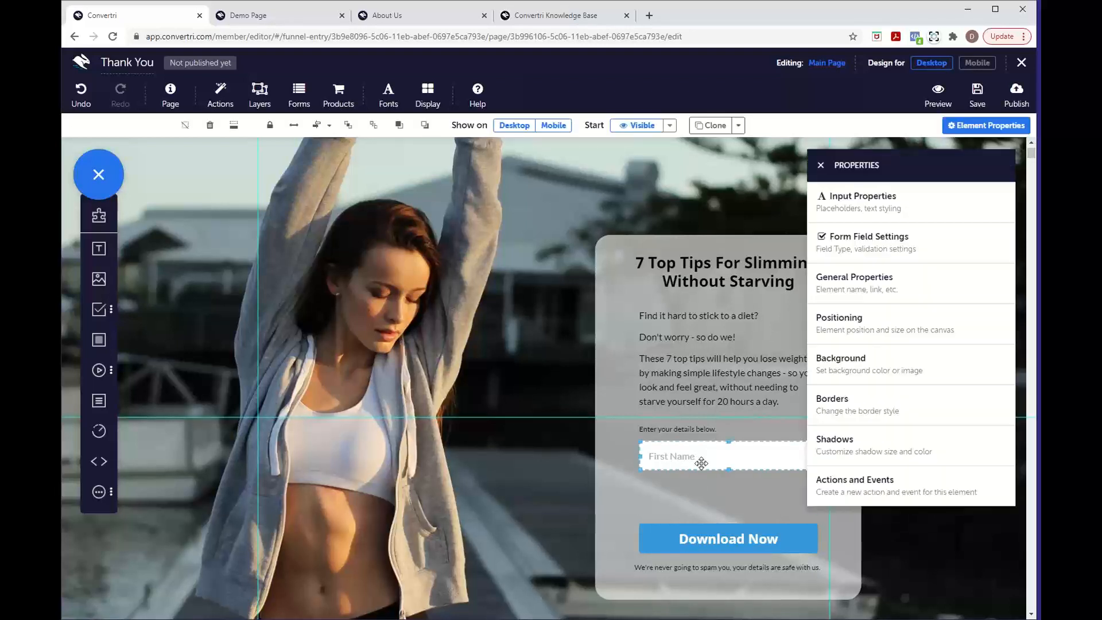
pyautogui.press('Delete')
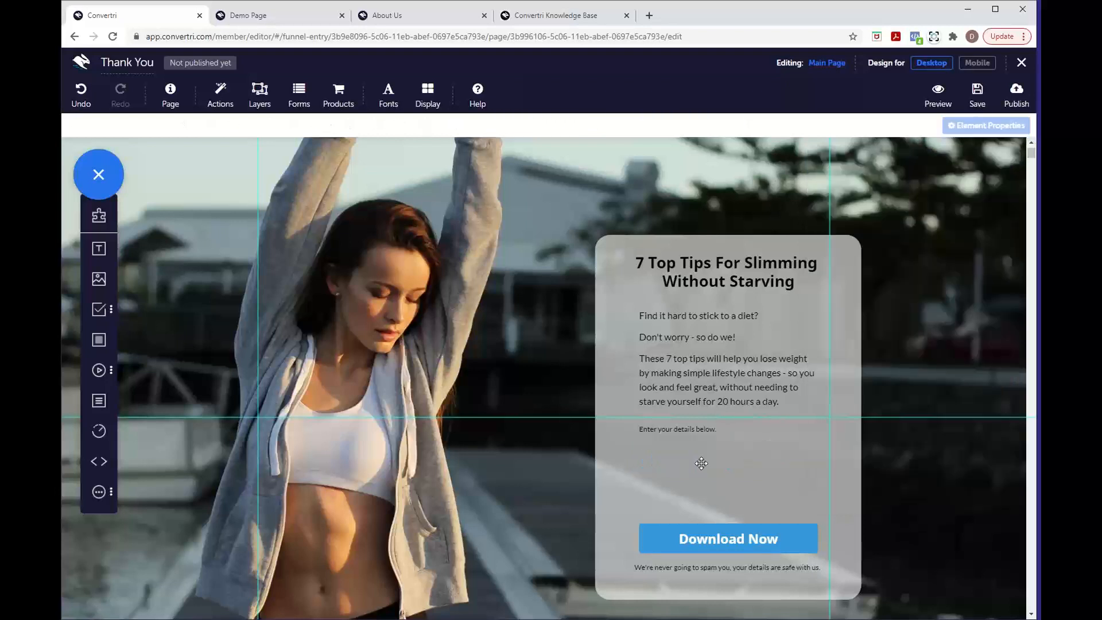
# Delete the "Enter your details below." text and the no-spam note beneath the Download Now button
pyautogui.click(688, 436)
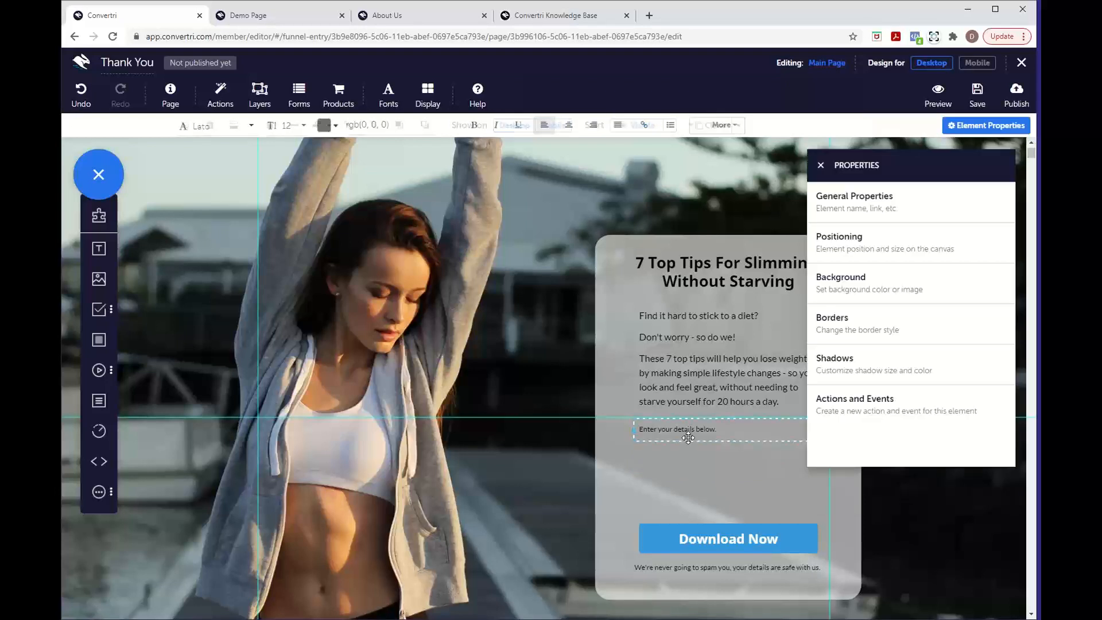
pyautogui.press('Delete')
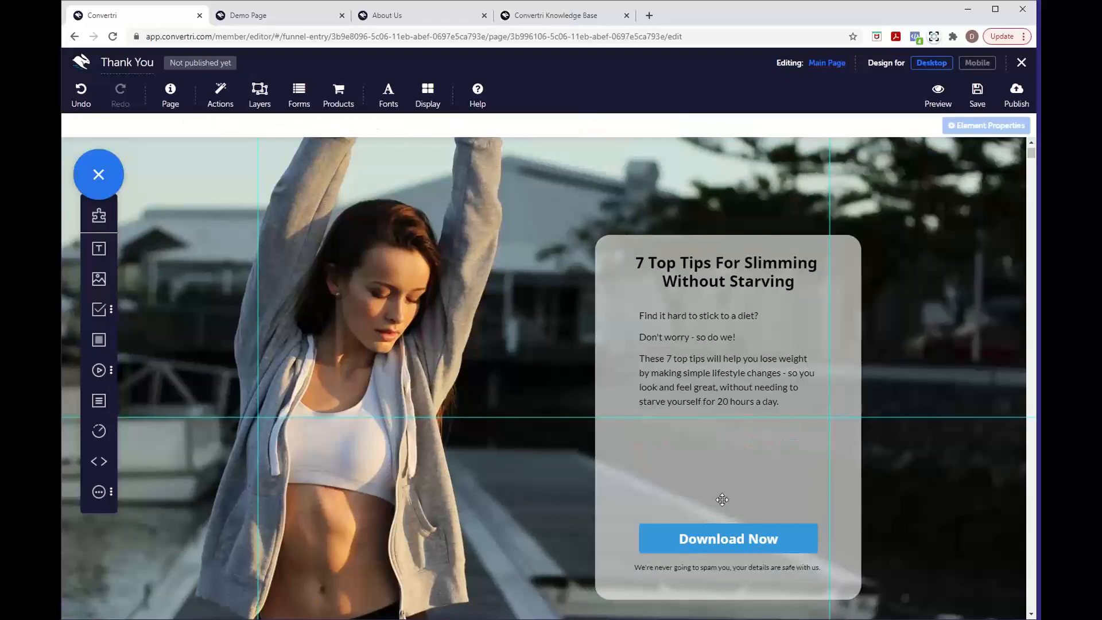
pyautogui.click(731, 562)
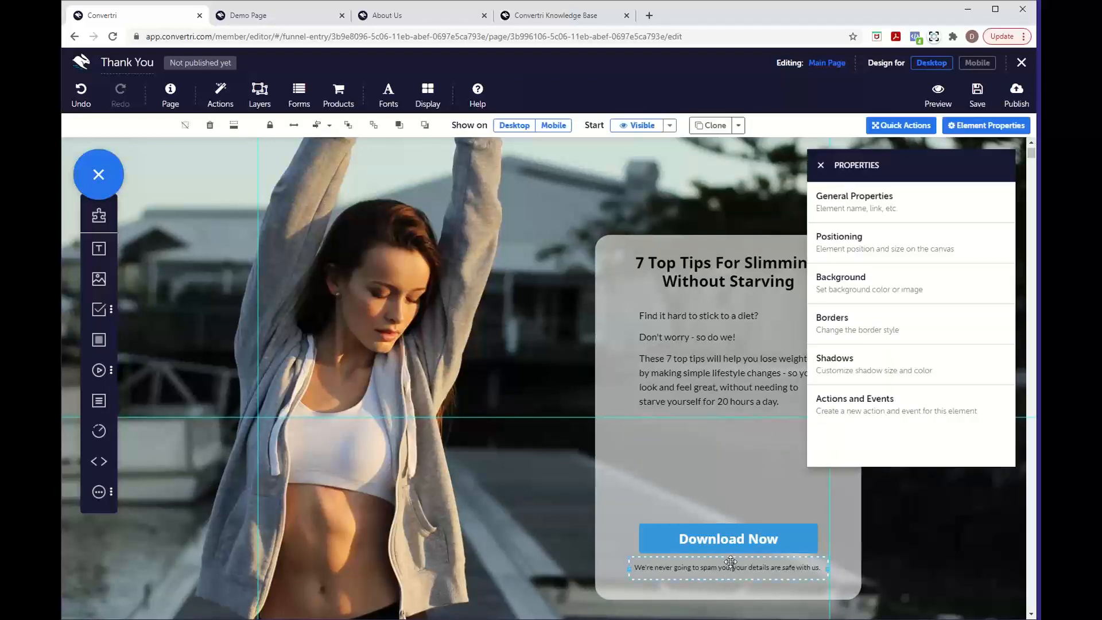
pyautogui.press('Delete')
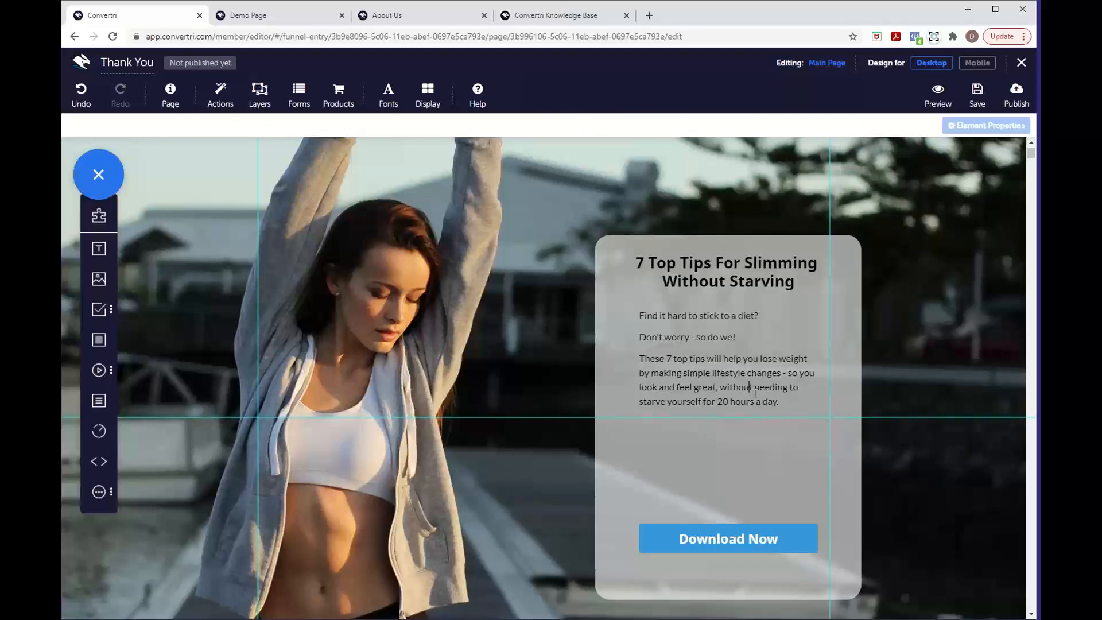
# Replace the panel's body text with "Click the button below to download your free guide to slimming without starving!"
pyautogui.click(795, 411)
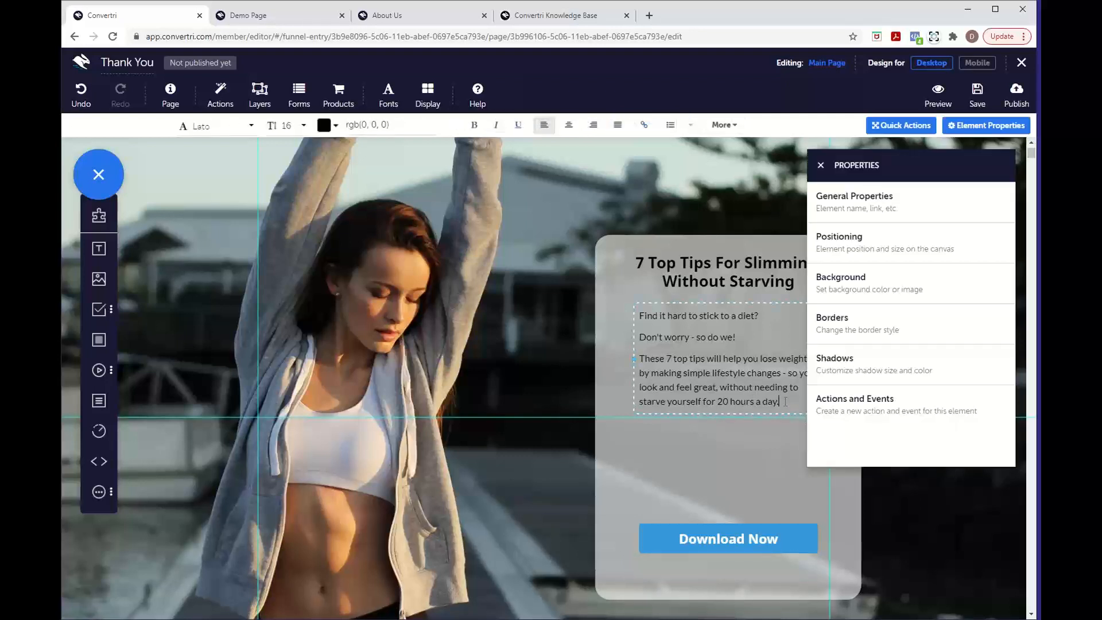
pyautogui.moveTo(784, 402); pyautogui.dragTo(640, 317)
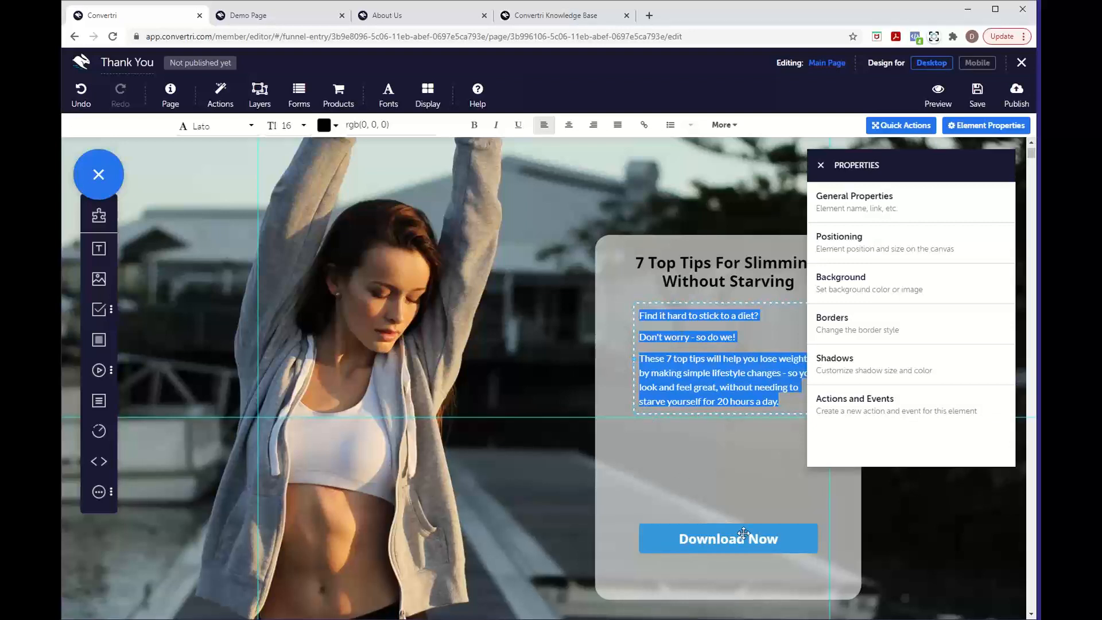
pyautogui.write('Clic')
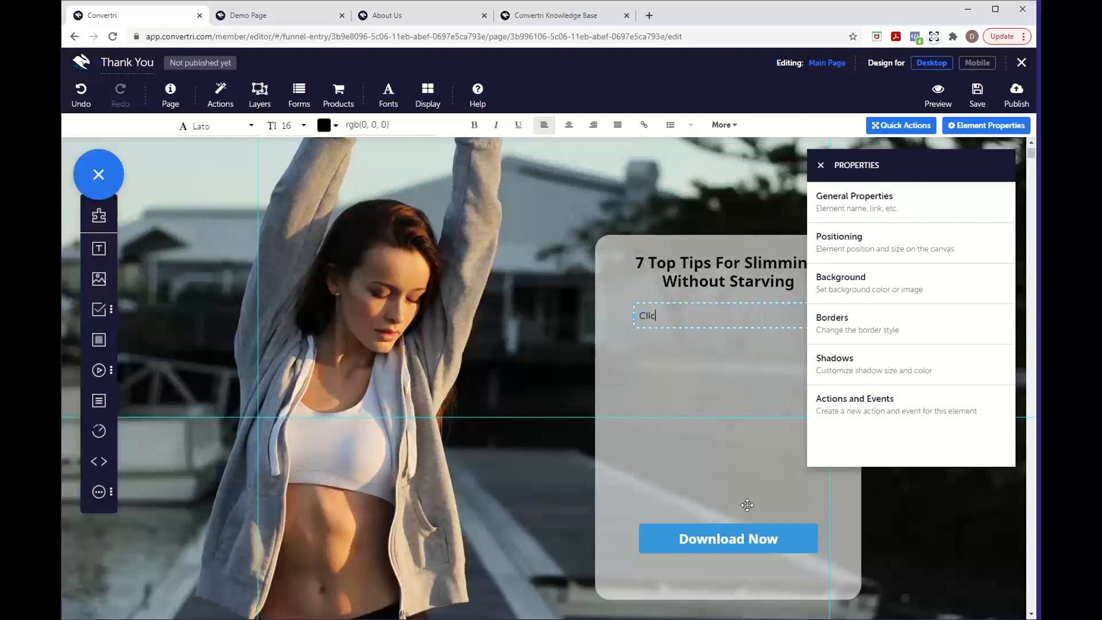
pyautogui.write('k the button below to donwloa')
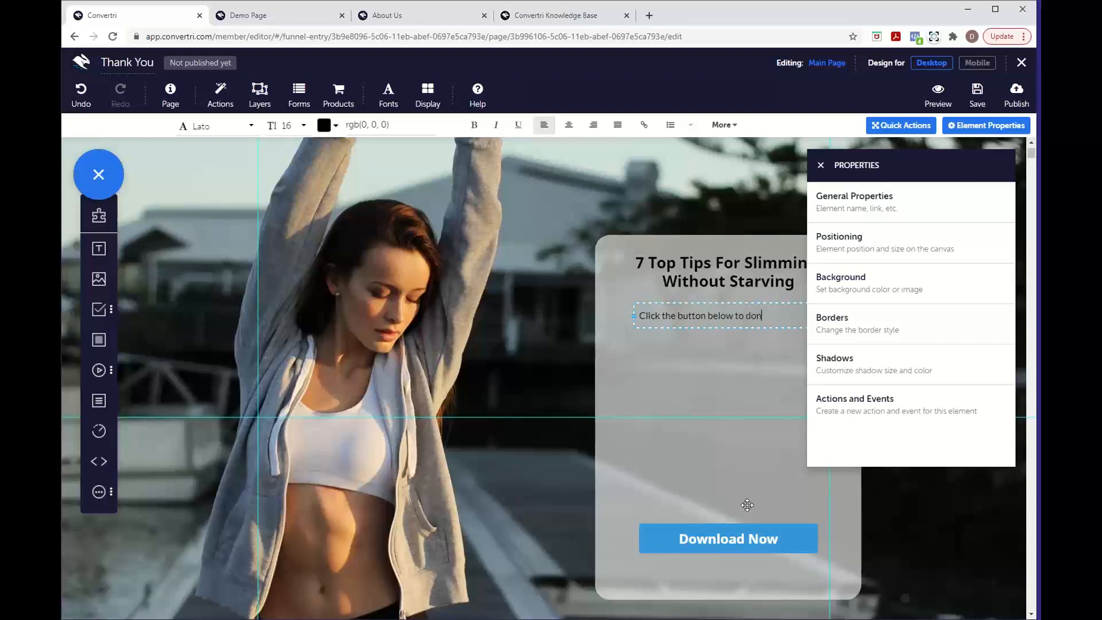
pyautogui.press('BackSpace')
pyautogui.press('BackSpace')
pyautogui.press('BackSpace')
pyautogui.press('BackSpace')
pyautogui.write('wnload your free gui')
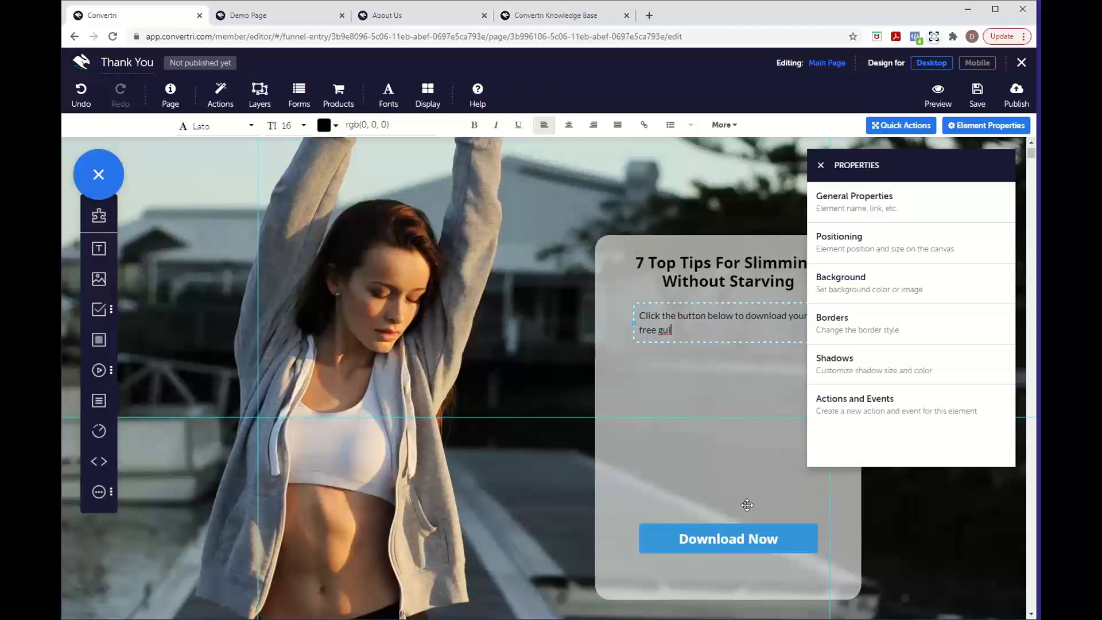
pyautogui.write('de to slimming without ')
pyautogui.write('starving')
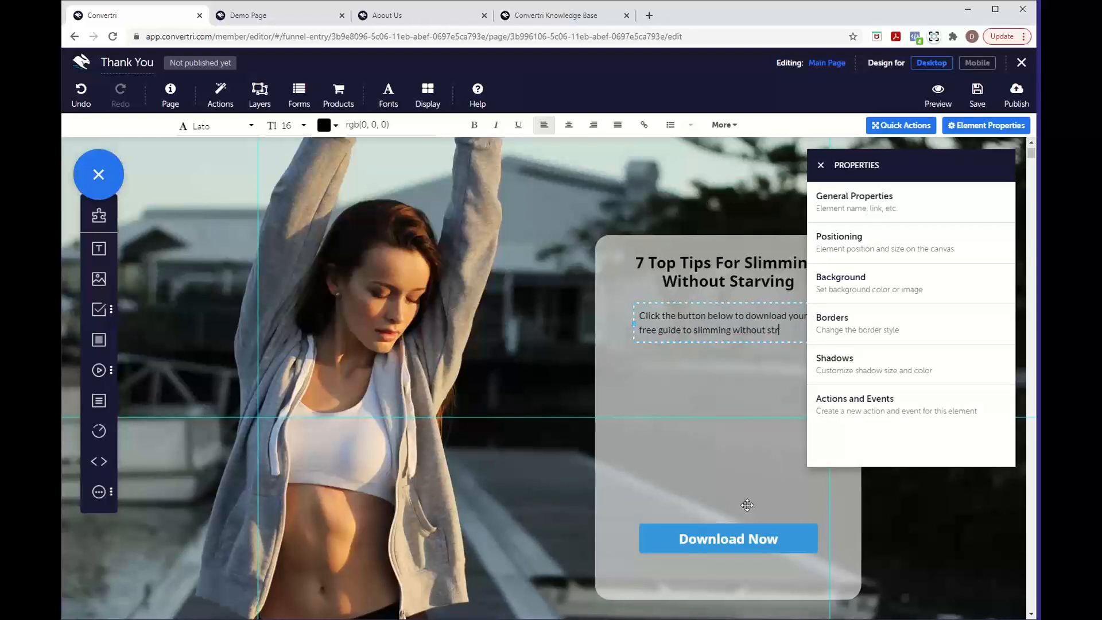
pyautogui.write('!')
pyautogui.click(729, 484)
pyautogui.click(820, 165)
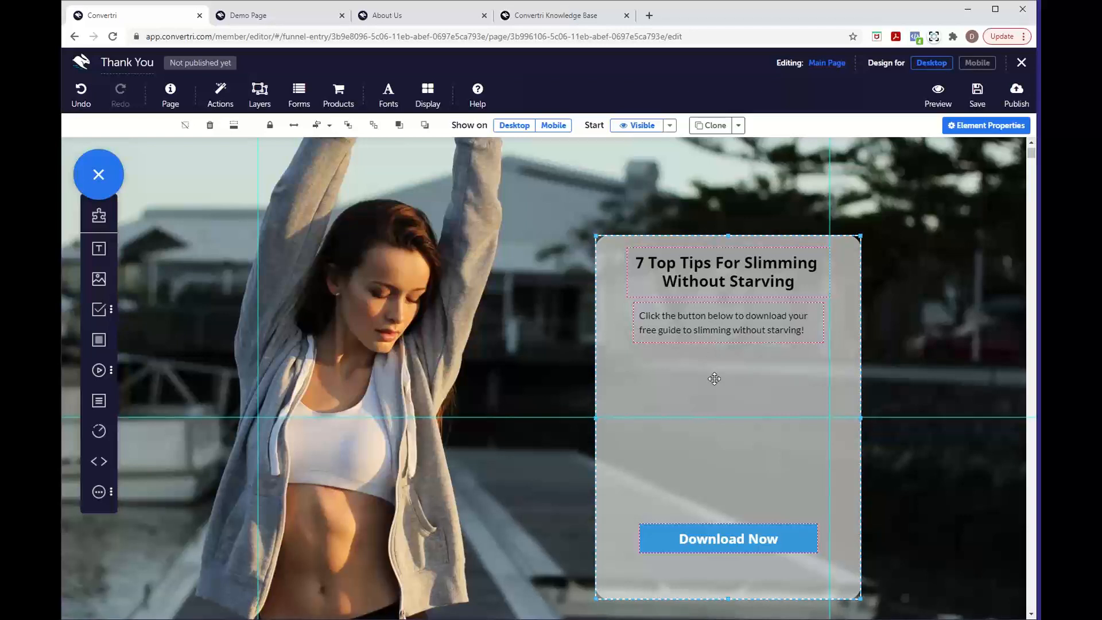
# Move the Download Now button directly beneath the body text, and shorten the panel to fit and reposition it lower on the page
pyautogui.click(738, 542)
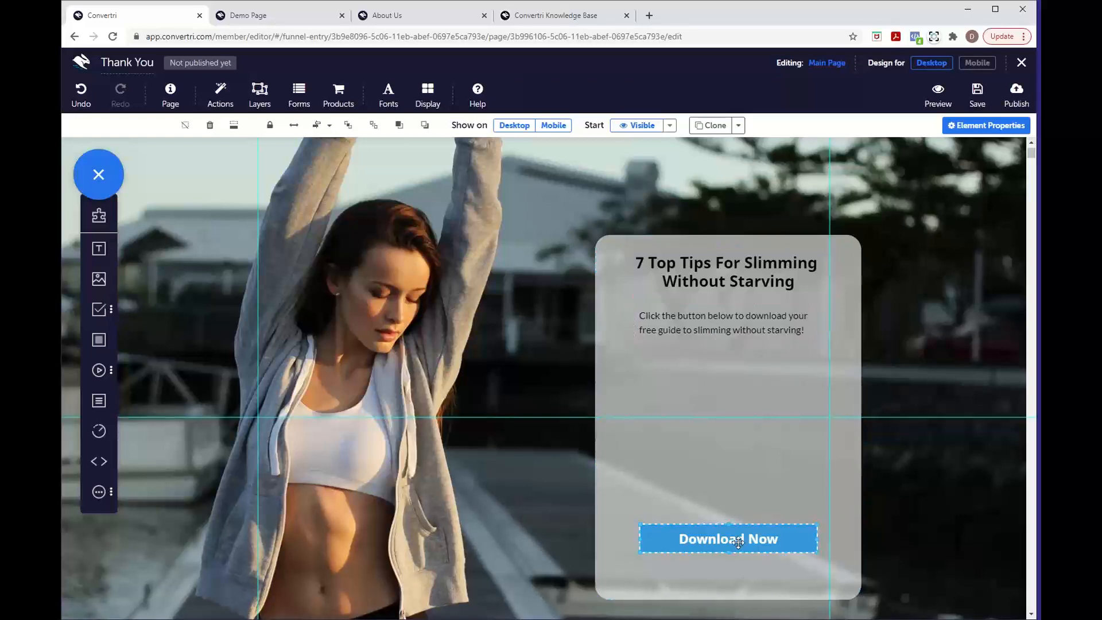
pyautogui.moveTo(738, 541); pyautogui.dragTo(736, 372)
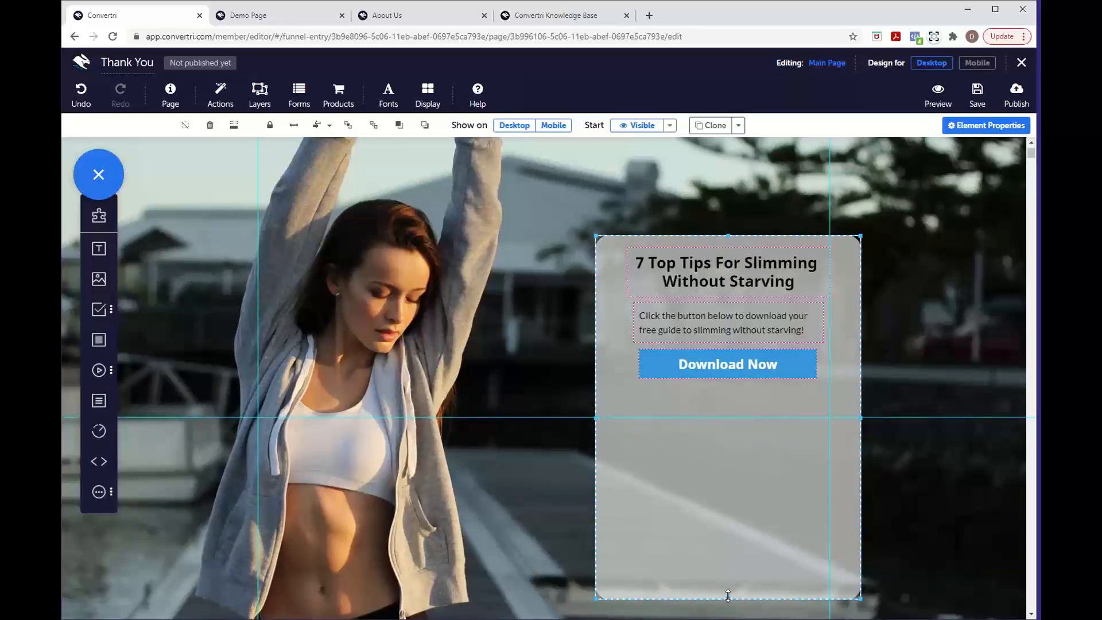
pyautogui.moveTo(728, 598); pyautogui.dragTo(692, 507)
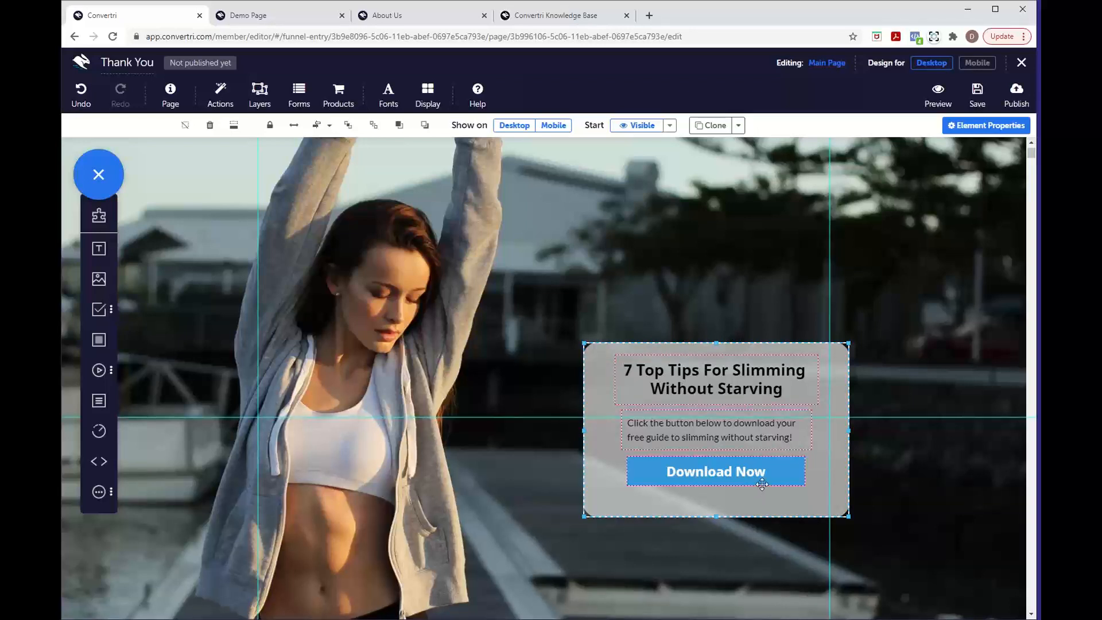
# Set the Download Now button's mode to Download in its button settings
pyautogui.click(762, 478)
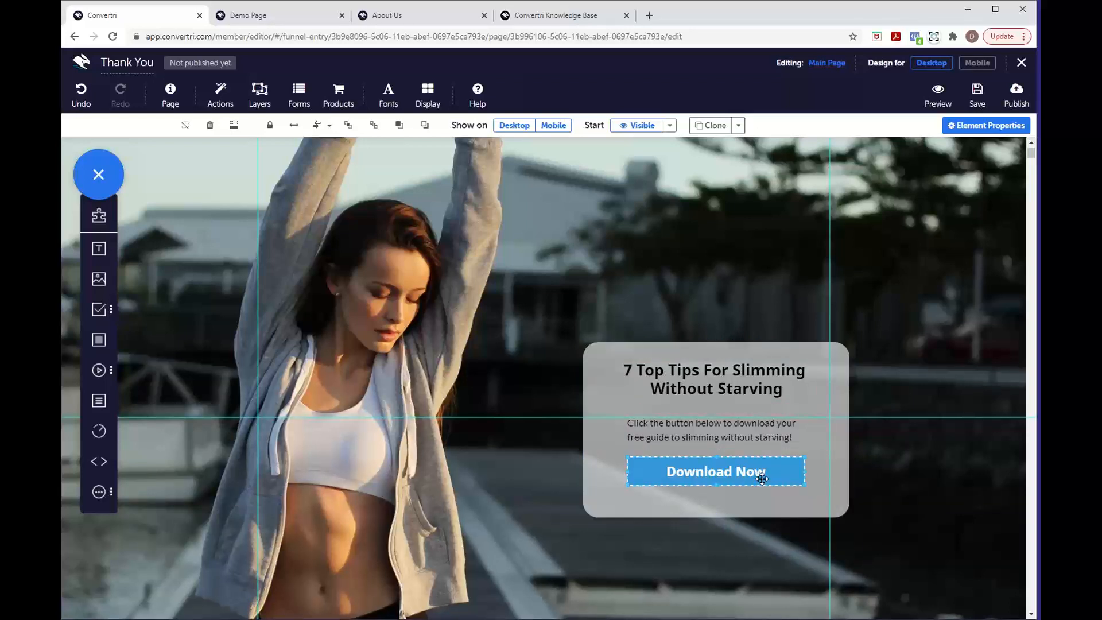
pyautogui.click(972, 132)
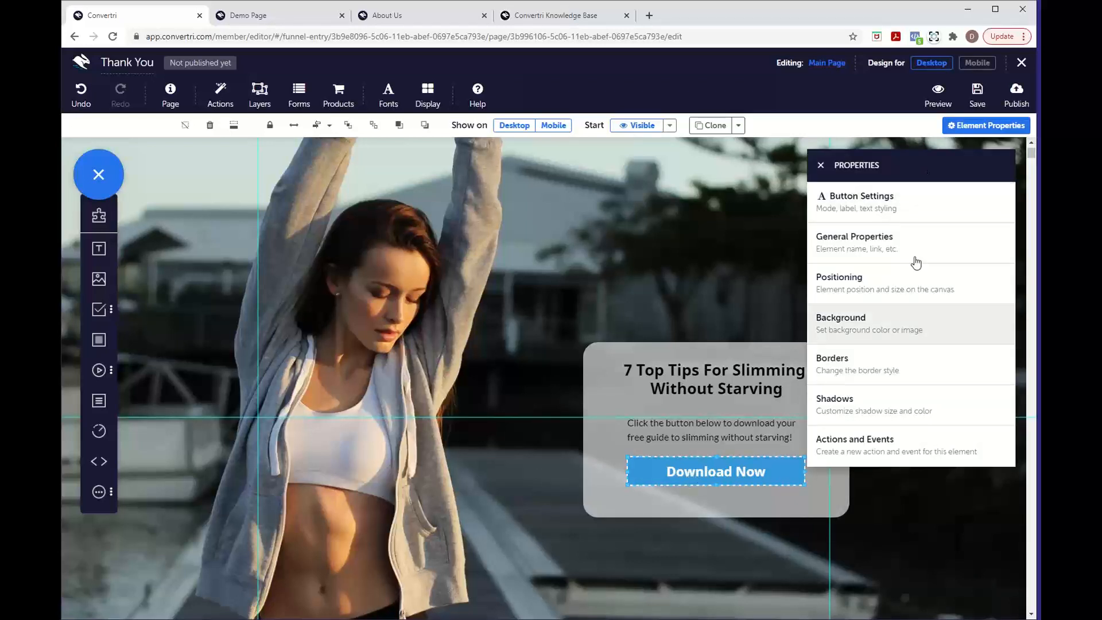
pyautogui.click(937, 199)
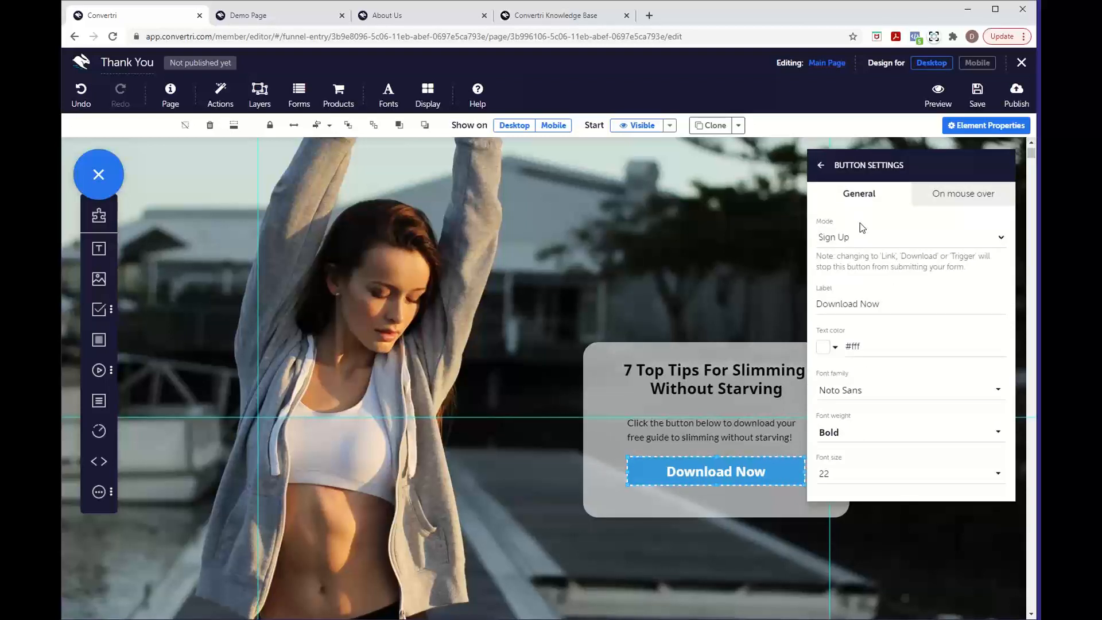
pyautogui.click(855, 238)
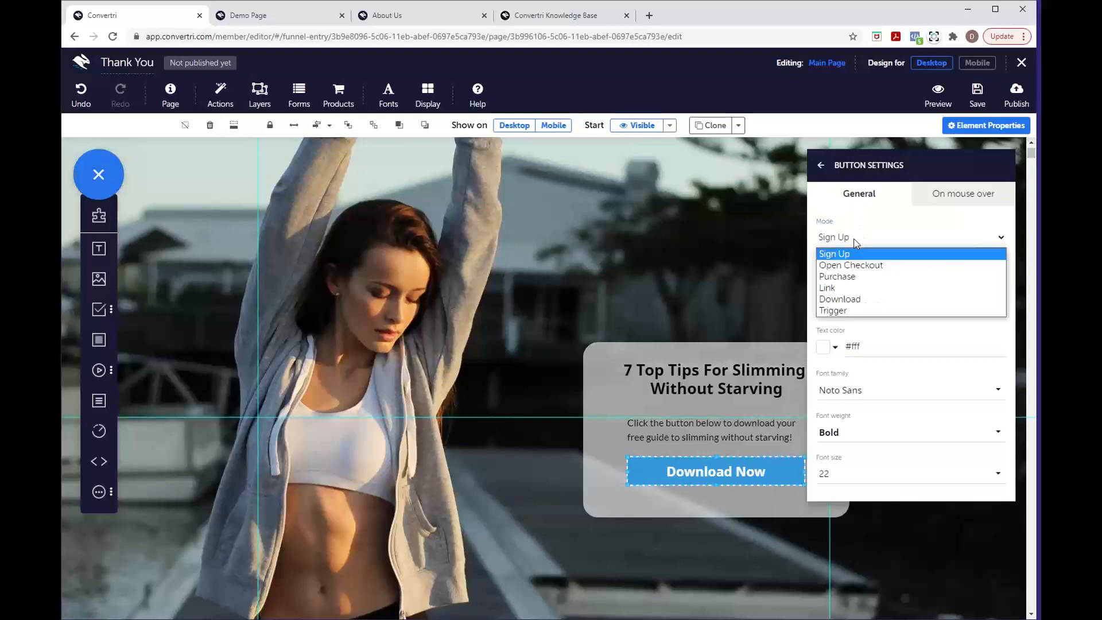
pyautogui.click(861, 299)
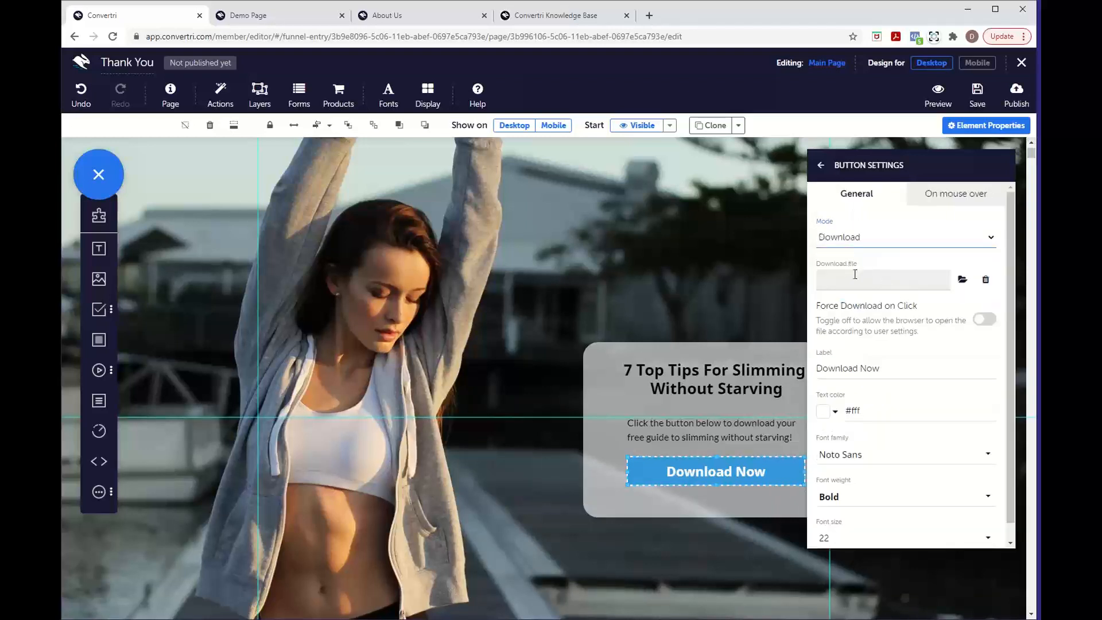
# Look into the file library without choosing a file, try the button's Link mode, and return the mode to Download
pyautogui.click(963, 280)
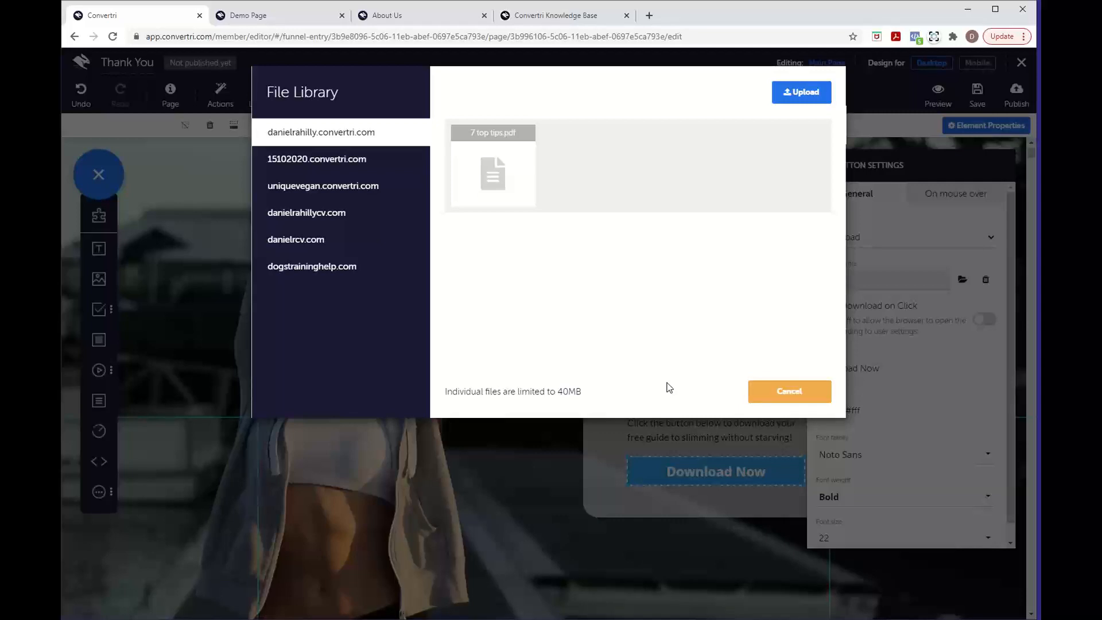
pyautogui.click(768, 400)
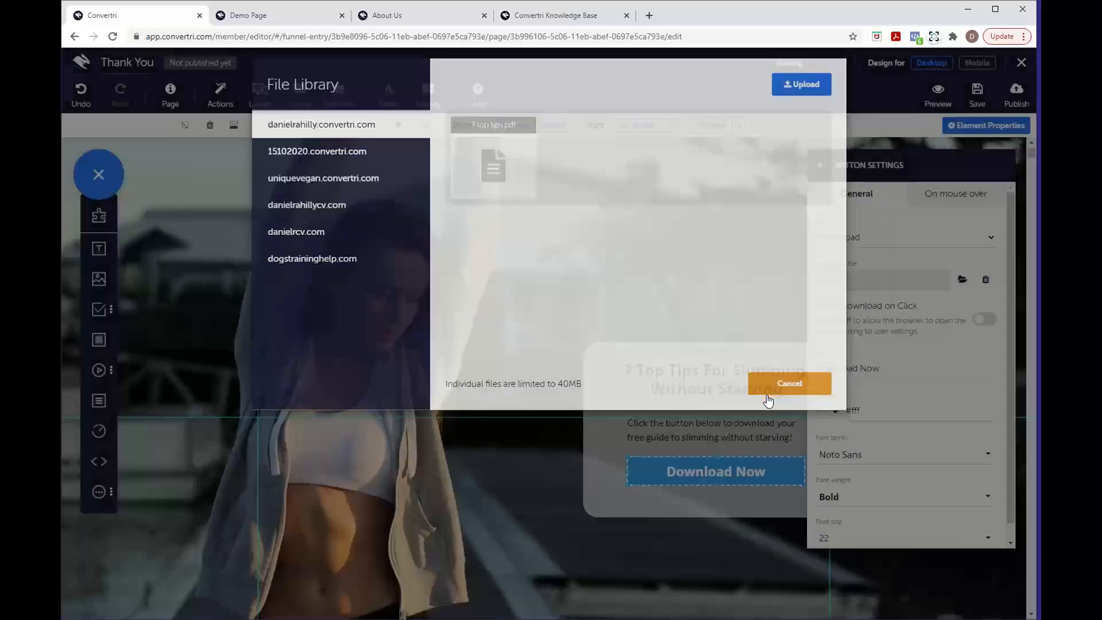
pyautogui.click(892, 238)
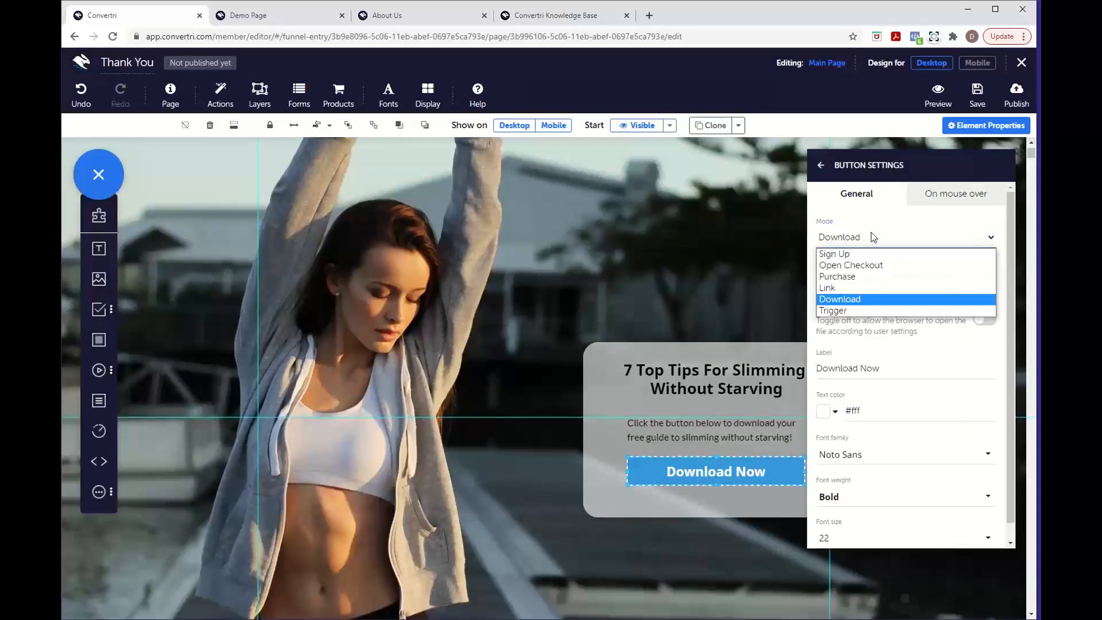
pyautogui.click(843, 288)
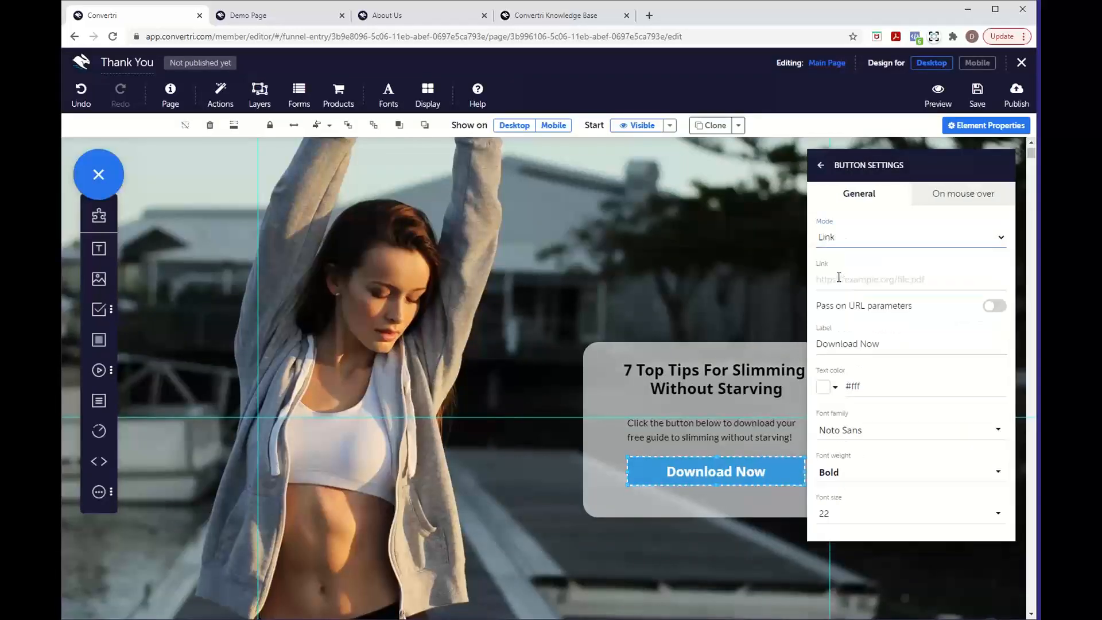
pyautogui.click(838, 279)
pyautogui.click(885, 243)
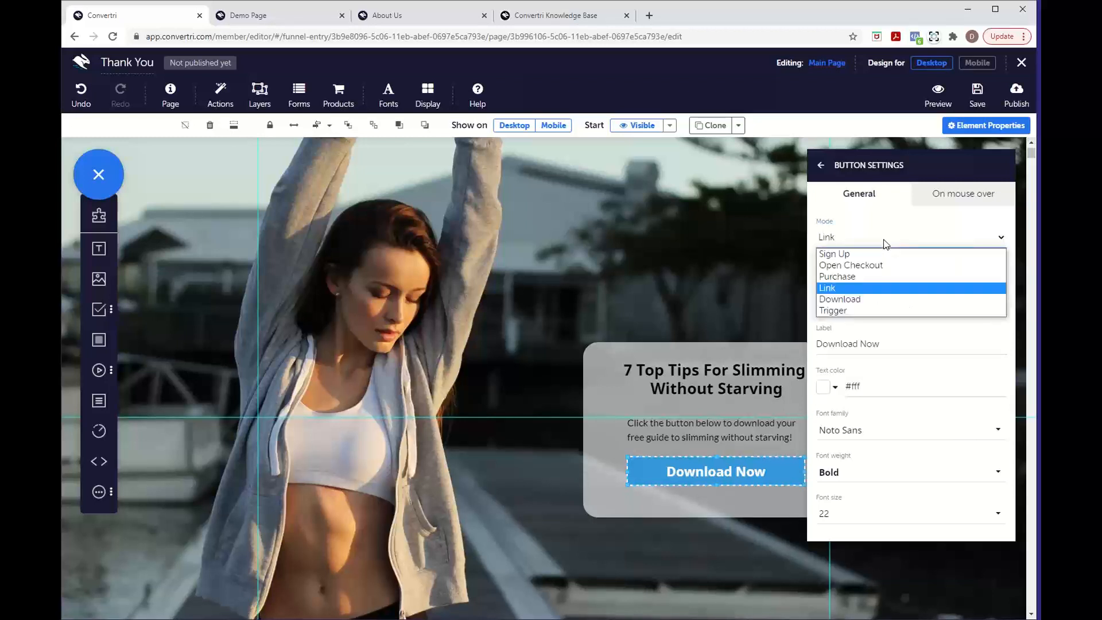
pyautogui.click(860, 299)
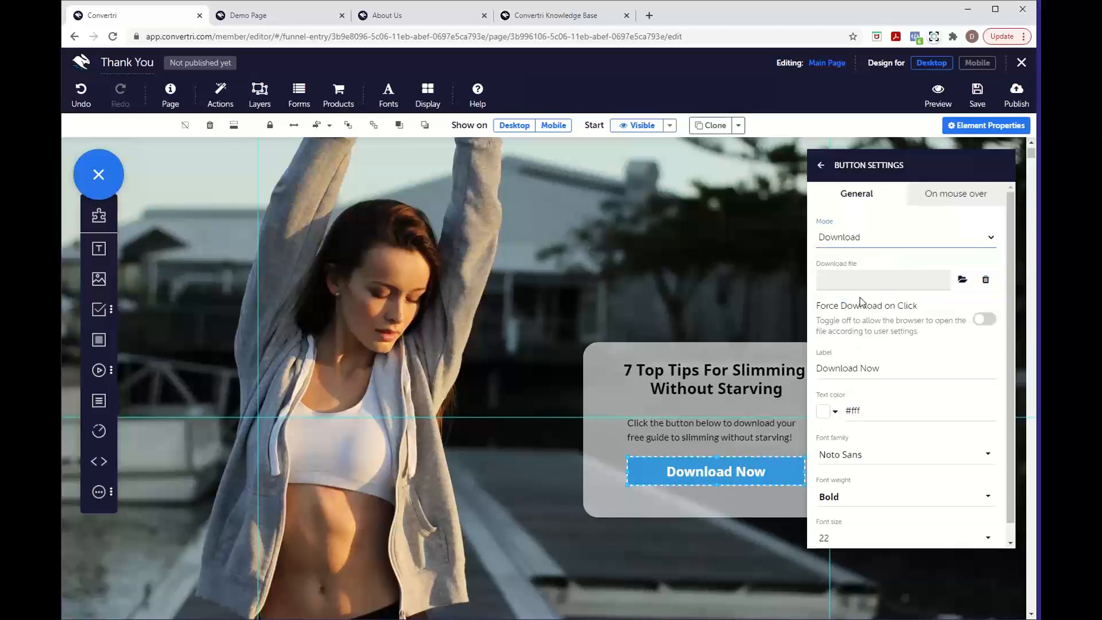
# Assign "7 top tips.pdf" from the file library as the Download Now button's download file
pyautogui.click(962, 280)
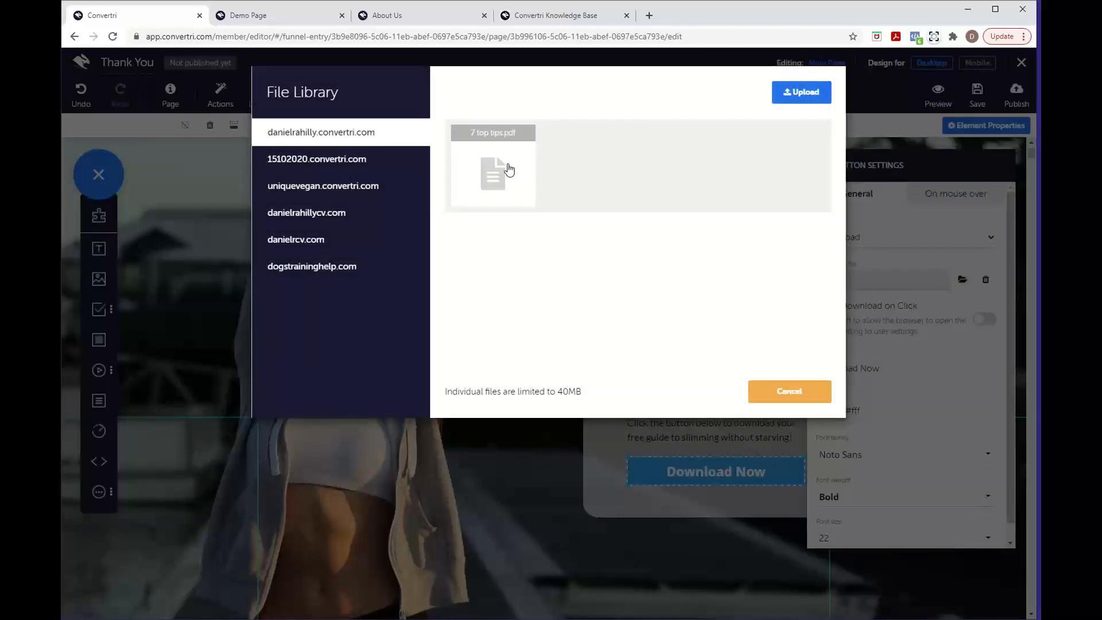
pyautogui.click(509, 169)
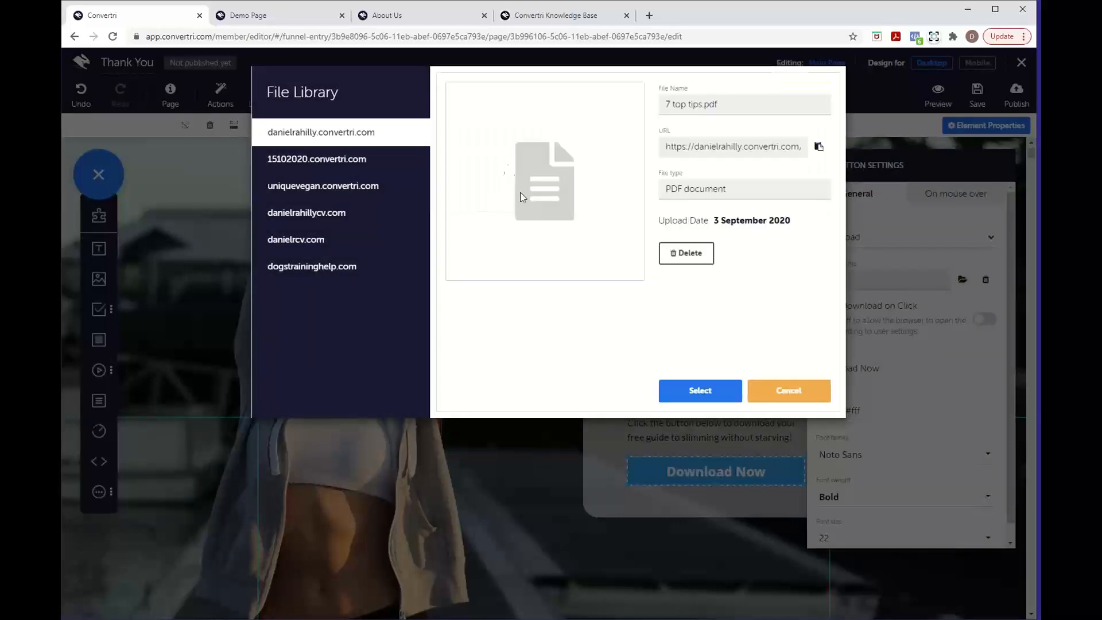
pyautogui.click(717, 395)
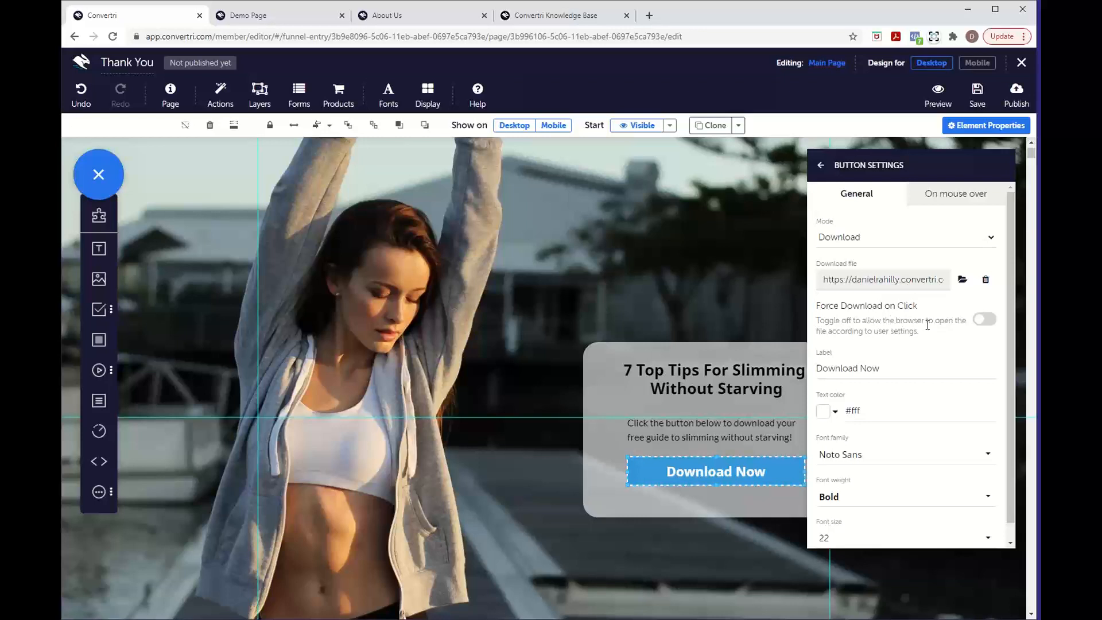
# Try the Force Download on Click option for the Download Now button
pyautogui.click(983, 319)
pyautogui.click(990, 321)
pyautogui.click(821, 166)
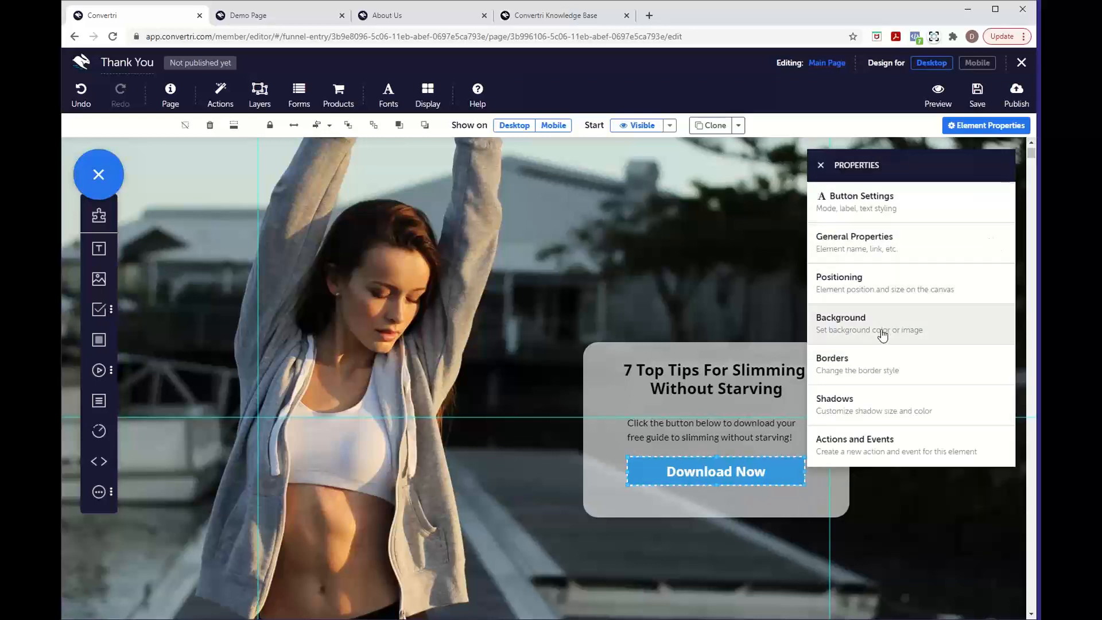
# Set the Download Now button's background fill to dark green, rgb(21, 82, 9)
pyautogui.click(864, 332)
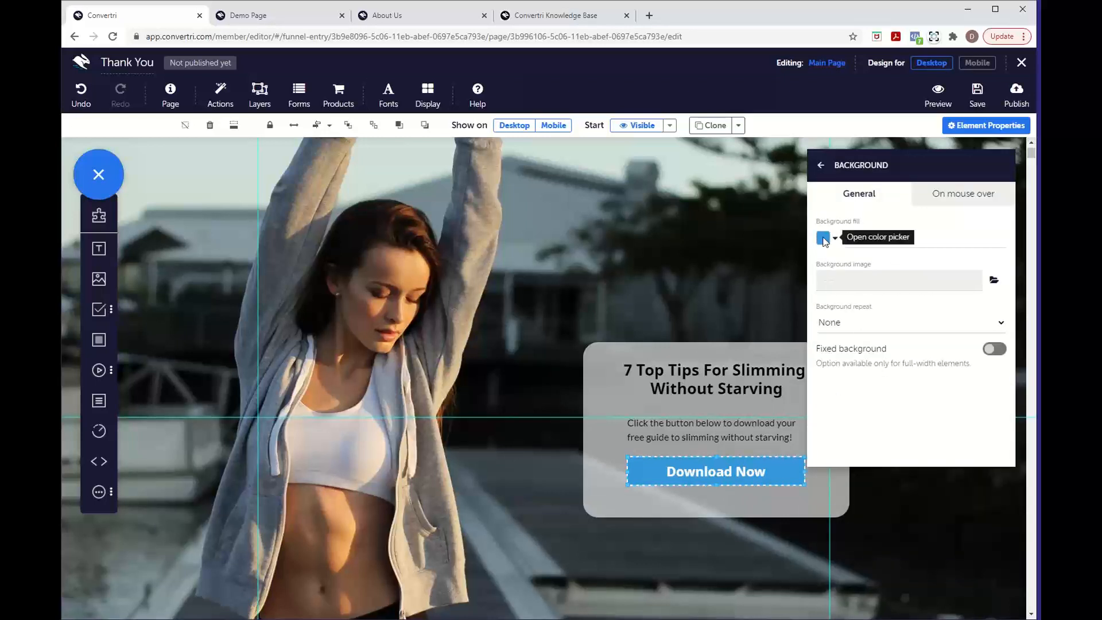
pyautogui.click(822, 238)
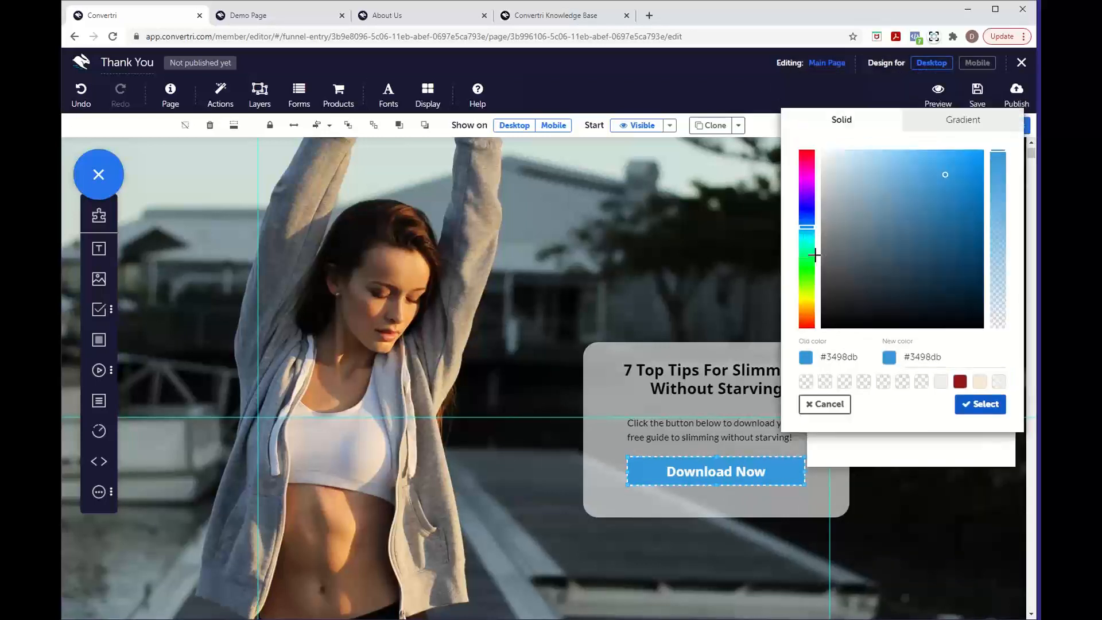
pyautogui.moveTo(814, 254); pyautogui.dragTo(807, 287)
pyautogui.click(926, 210)
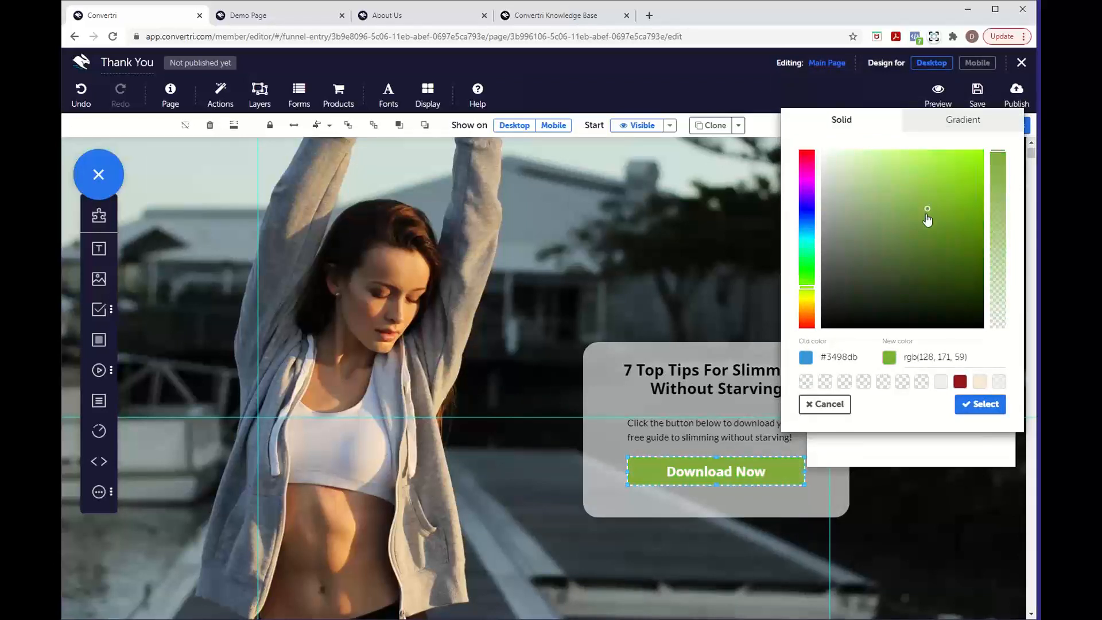
pyautogui.moveTo(927, 210); pyautogui.dragTo(945, 264)
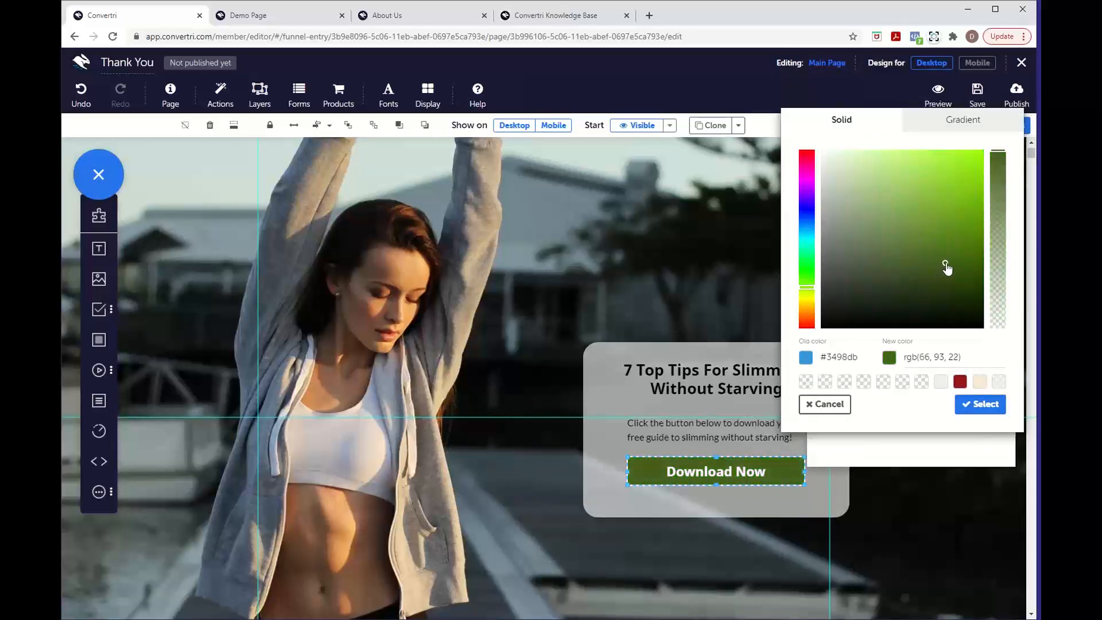
pyautogui.moveTo(810, 286); pyautogui.dragTo(809, 275)
pyautogui.moveTo(970, 273); pyautogui.dragTo(966, 276)
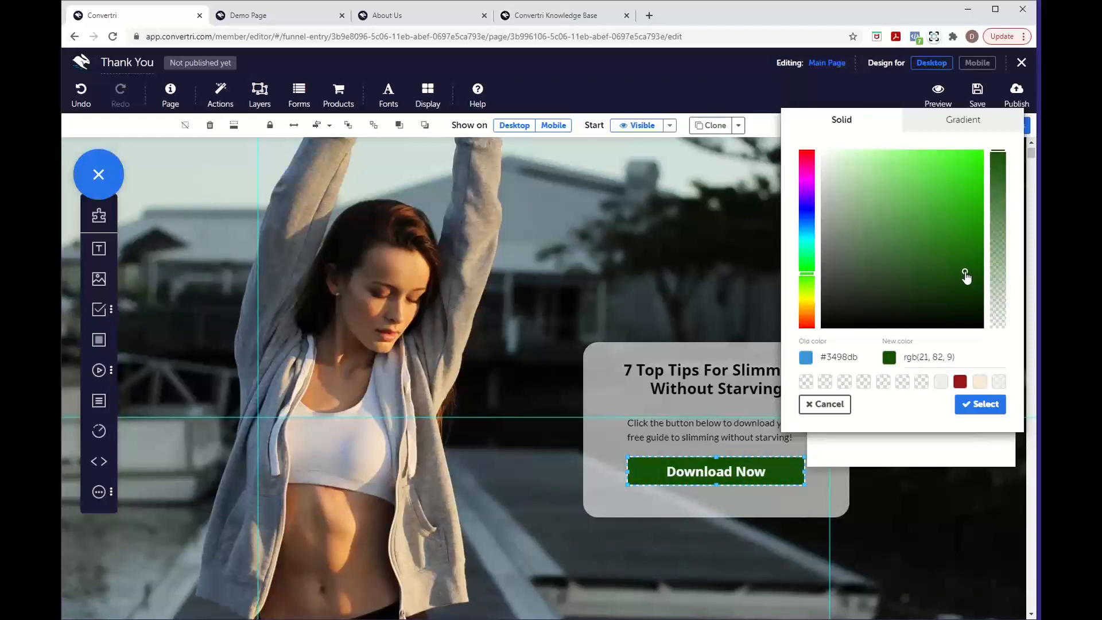
pyautogui.click(982, 405)
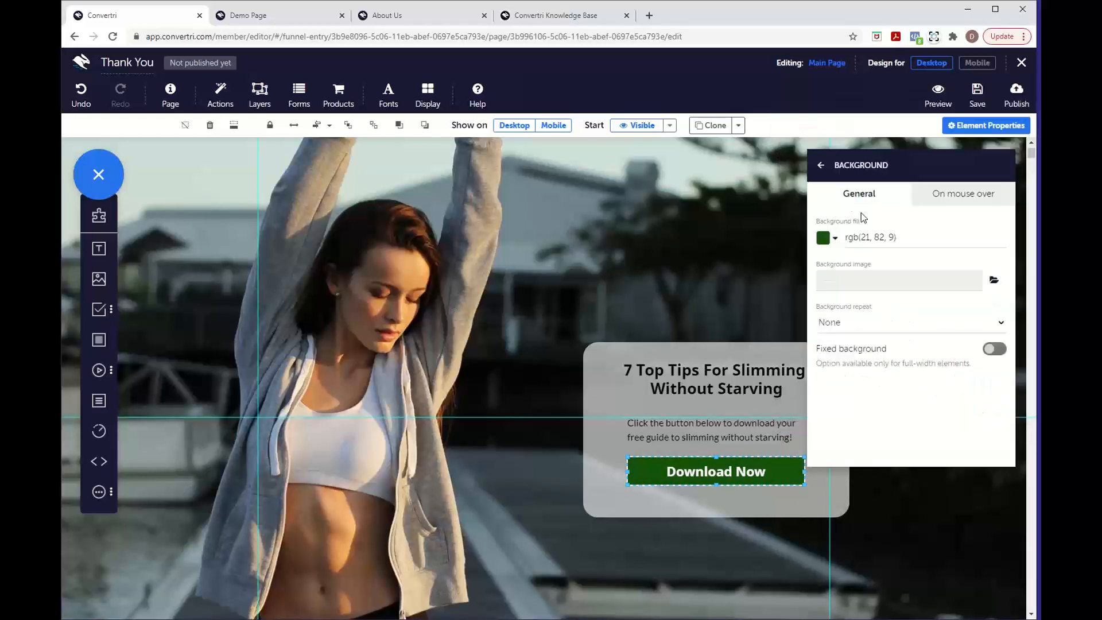
pyautogui.click(824, 172)
pyautogui.click(821, 170)
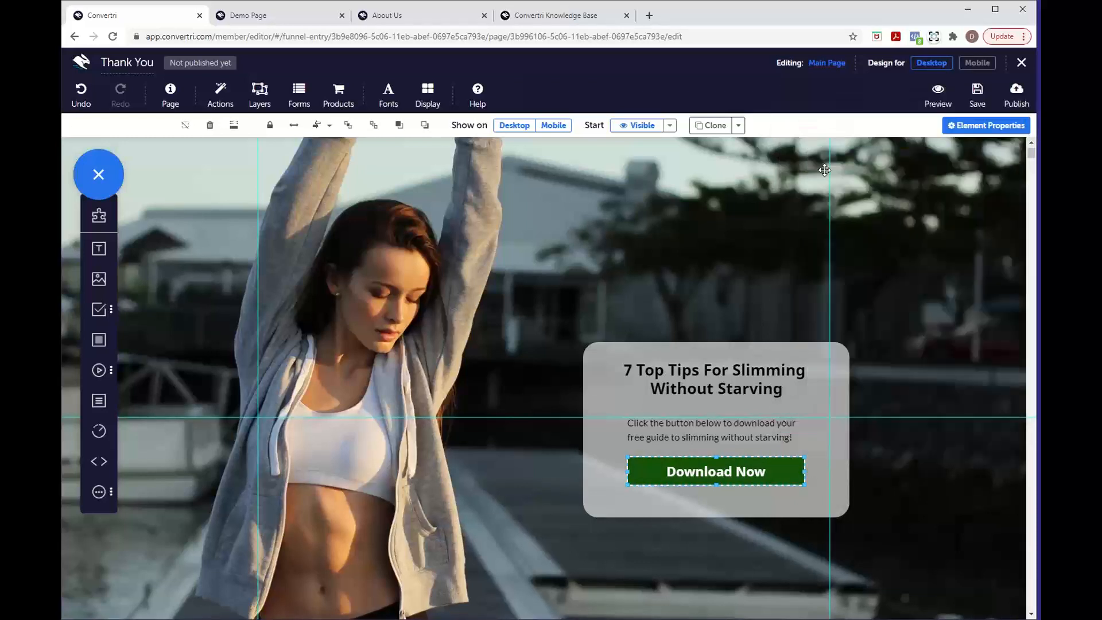
# Save the Thank You page and publish it under the path thankyou
pyautogui.click(975, 101)
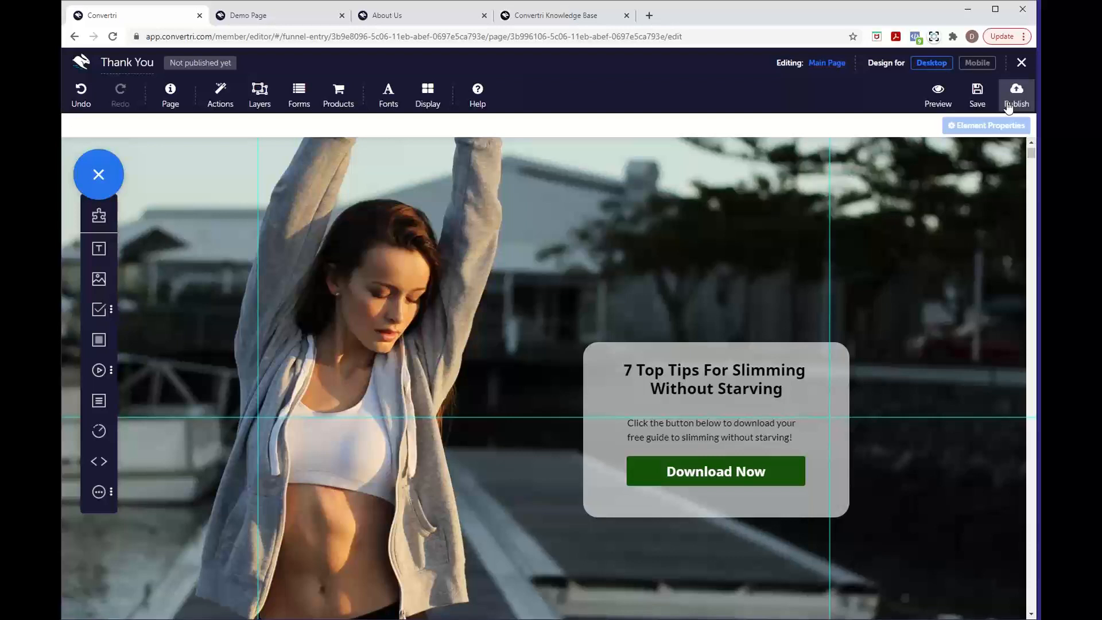
pyautogui.click(1008, 109)
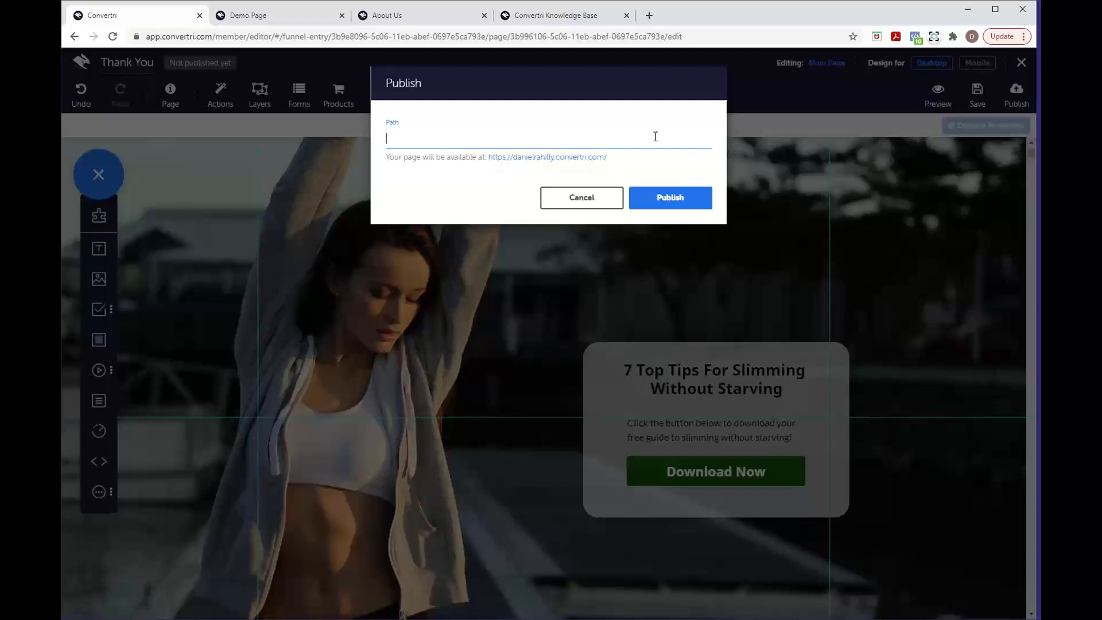
pyautogui.write('thankyou')
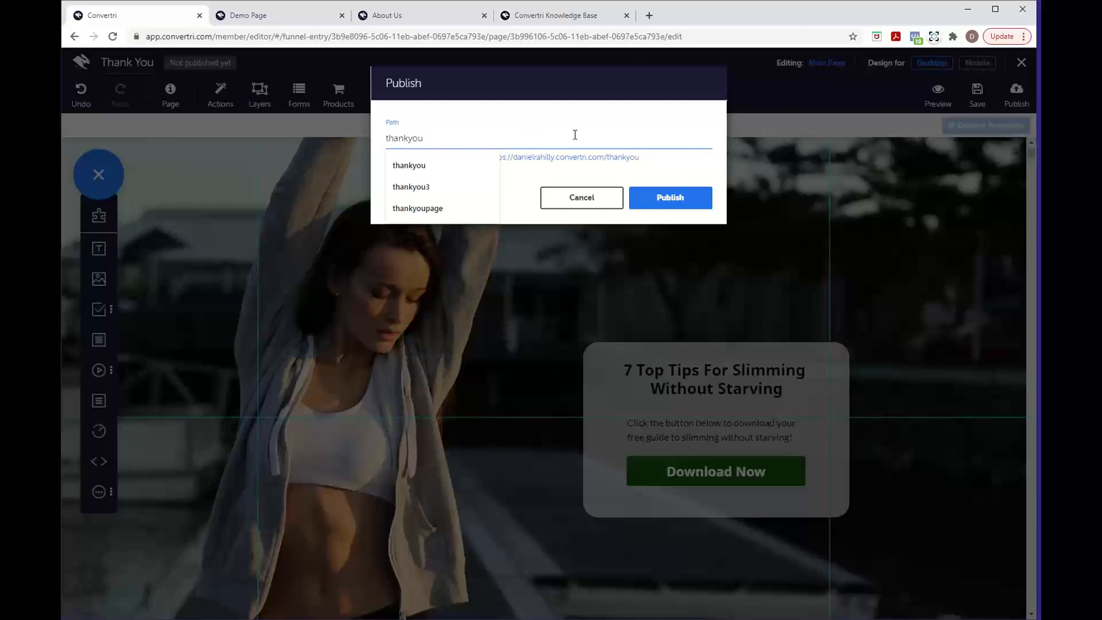
pyautogui.click(664, 167)
pyautogui.click(657, 194)
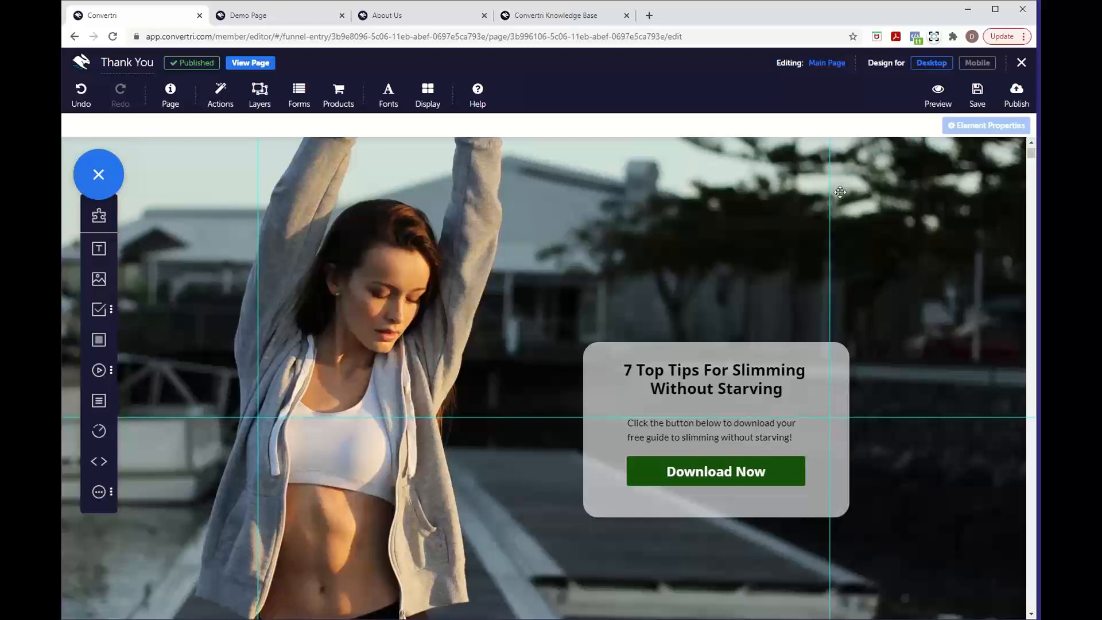
# Leave the page editor and link the Opt In page to the Thank You page in the funnel
pyautogui.click(1012, 69)
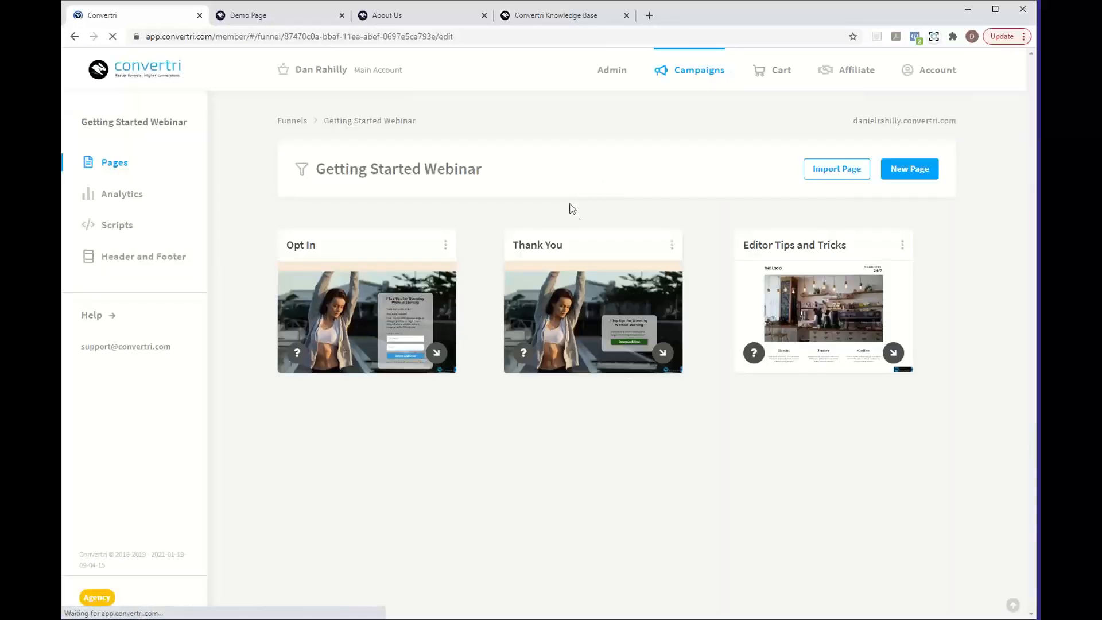
pyautogui.click(438, 354)
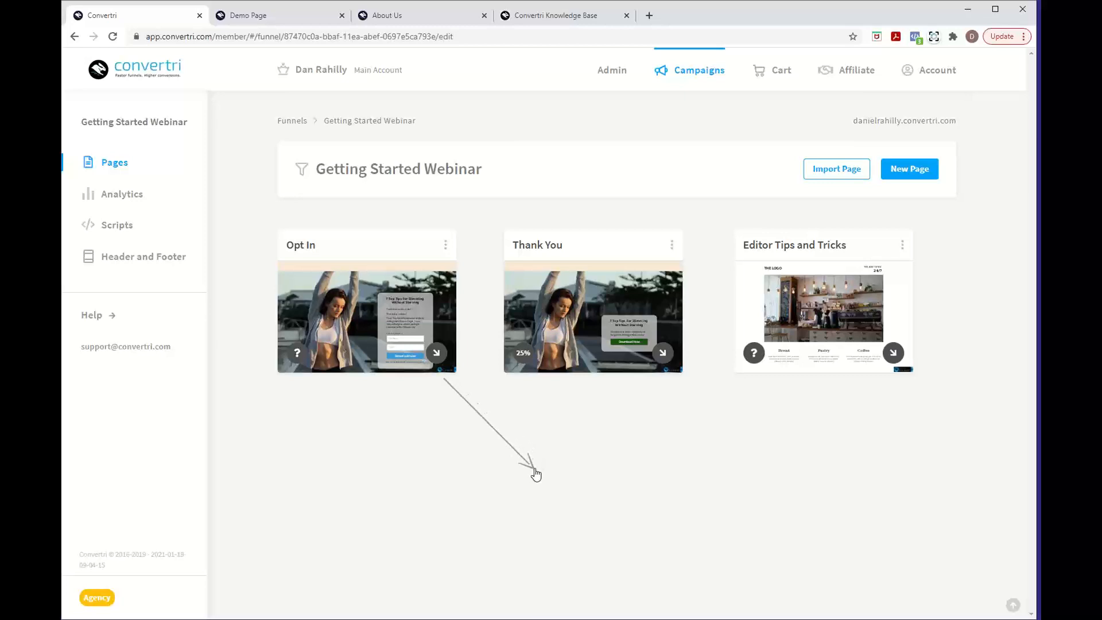
pyautogui.click(580, 304)
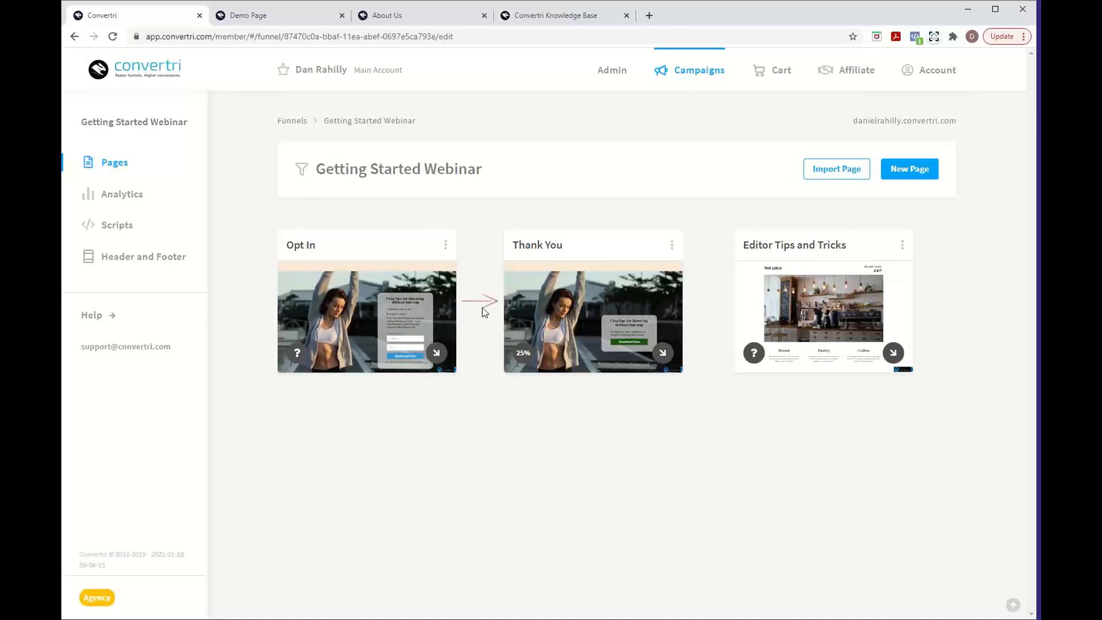
# Open the funnel's Opt In page for editing
pyautogui.moveTo(362, 317)
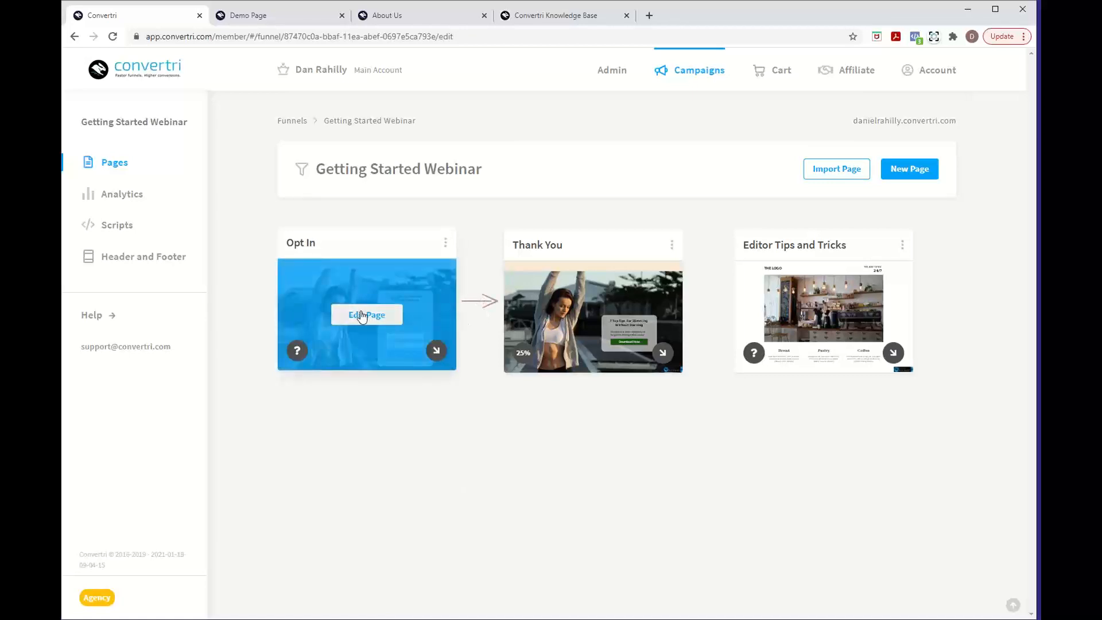
pyautogui.moveTo(542, 305)
pyautogui.moveTo(596, 313)
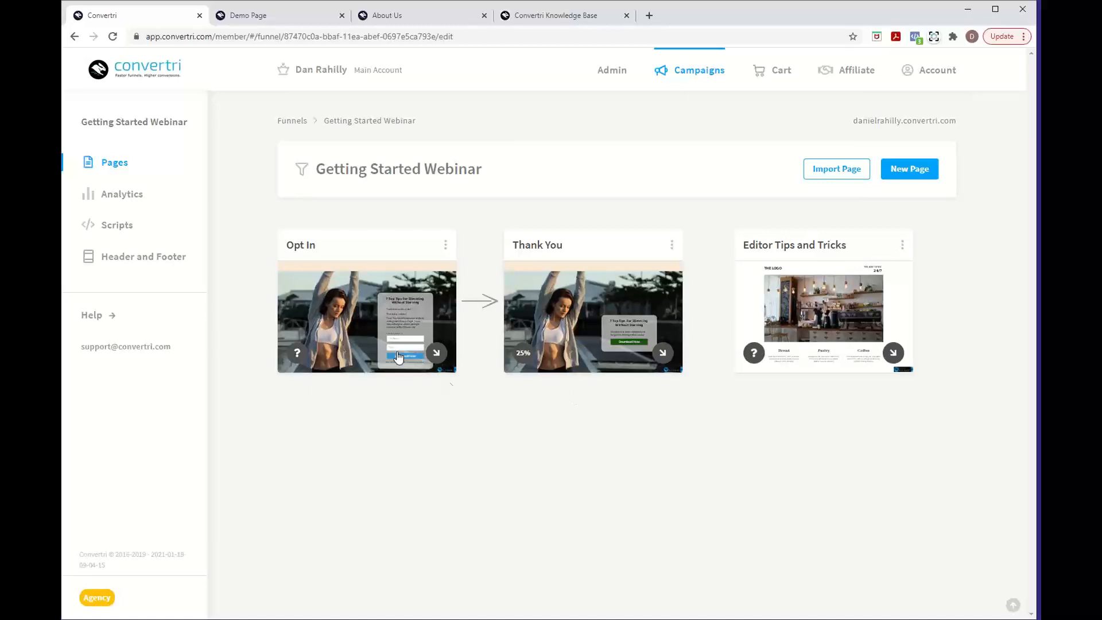
pyautogui.click(367, 323)
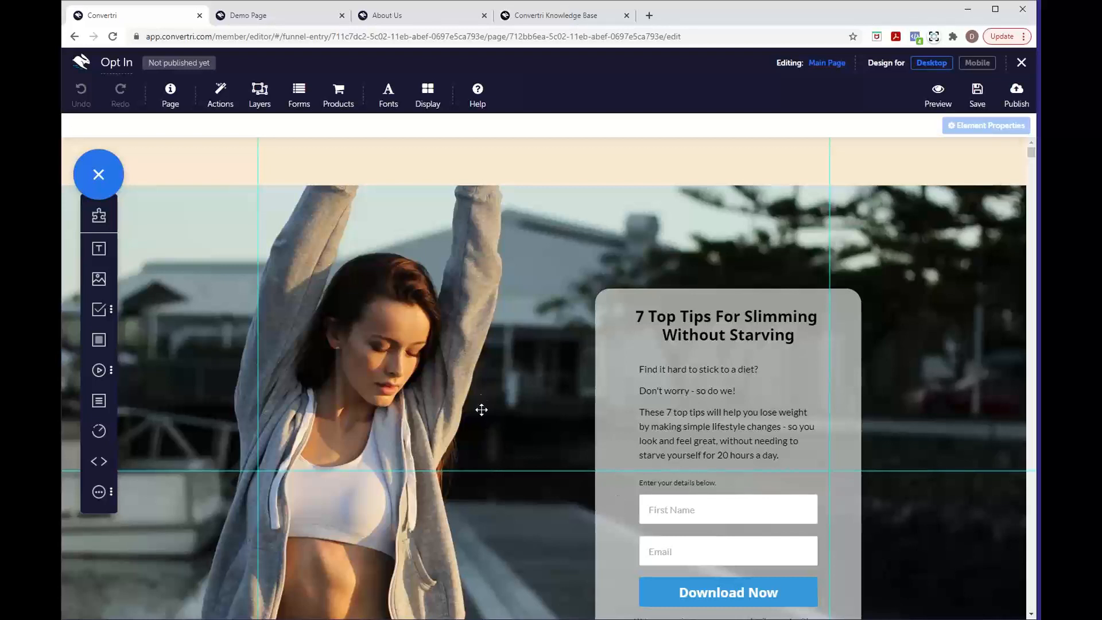
# Connect the Opt In page's form to the MailChimp autoresponder with the Dogs Training Help list as target
pyautogui.click(298, 110)
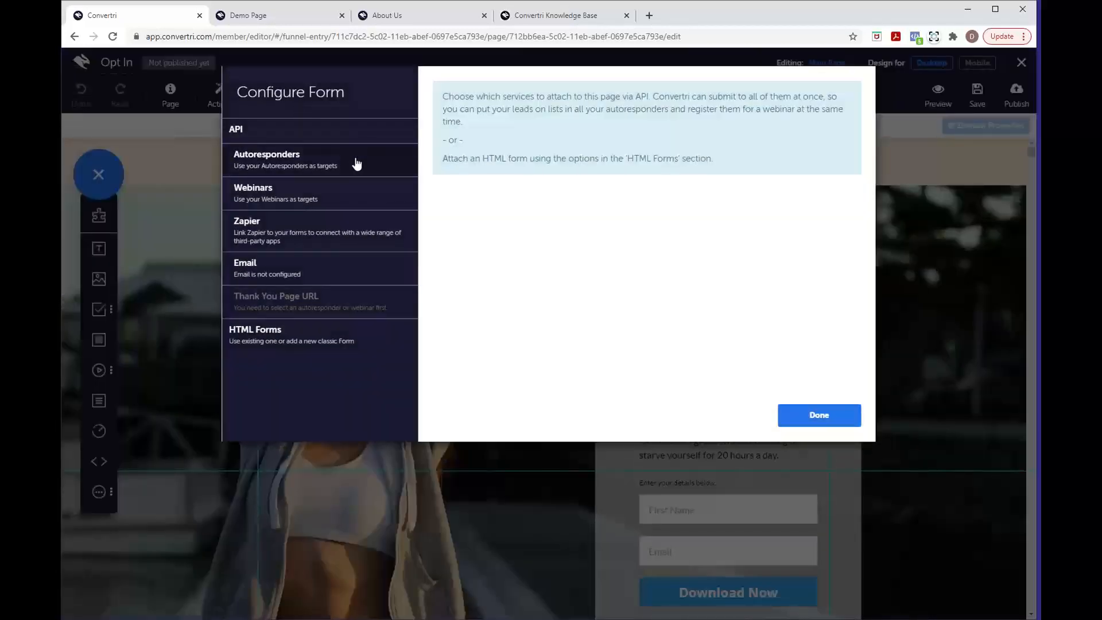
pyautogui.click(356, 164)
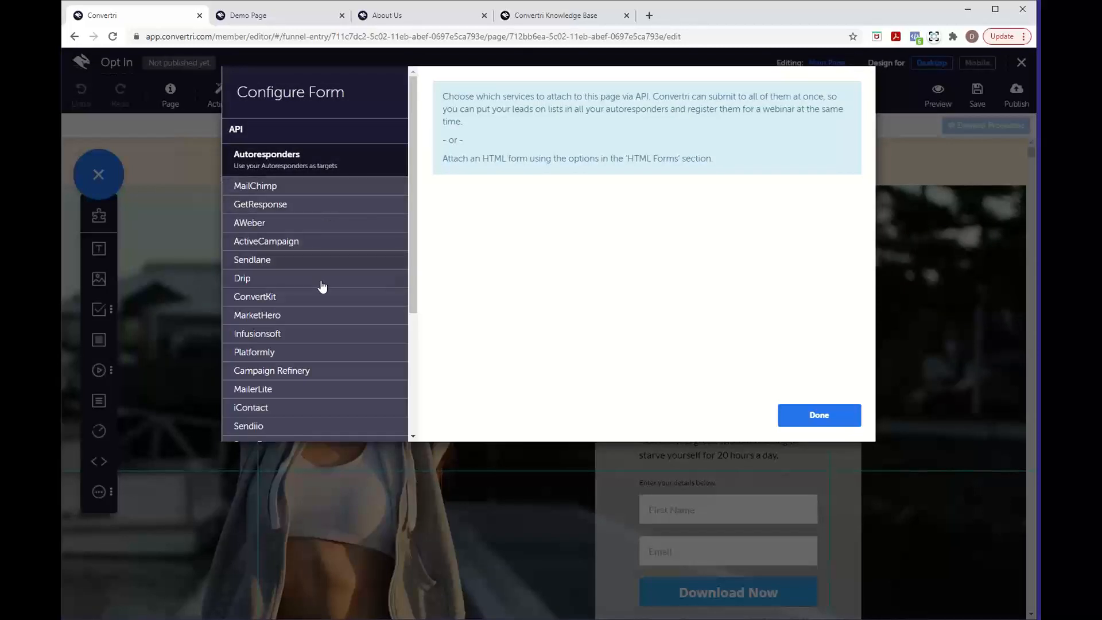
pyautogui.scroll(-2, 319, 332)
pyautogui.scroll(2, 319, 334)
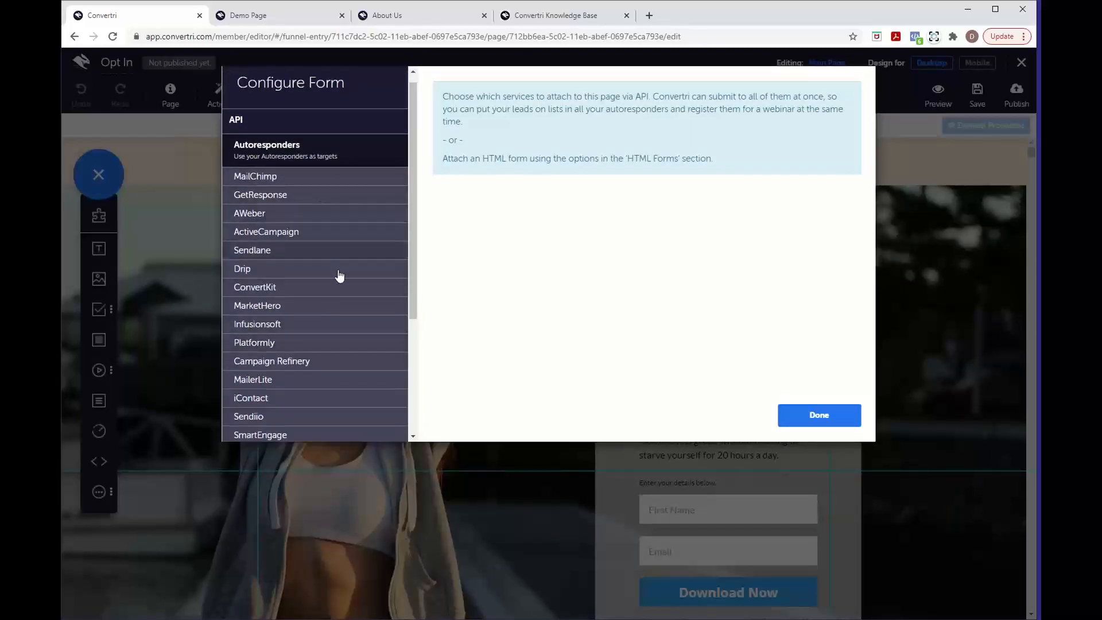
pyautogui.scroll(-1, 340, 283)
pyautogui.scroll(1, 341, 283)
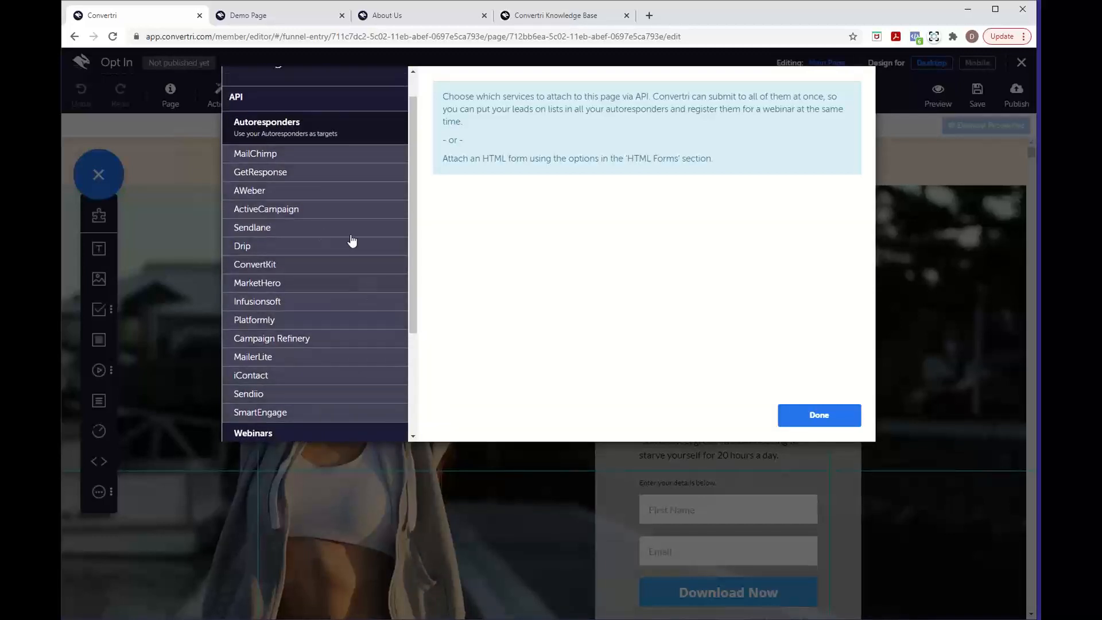
pyautogui.click(332, 160)
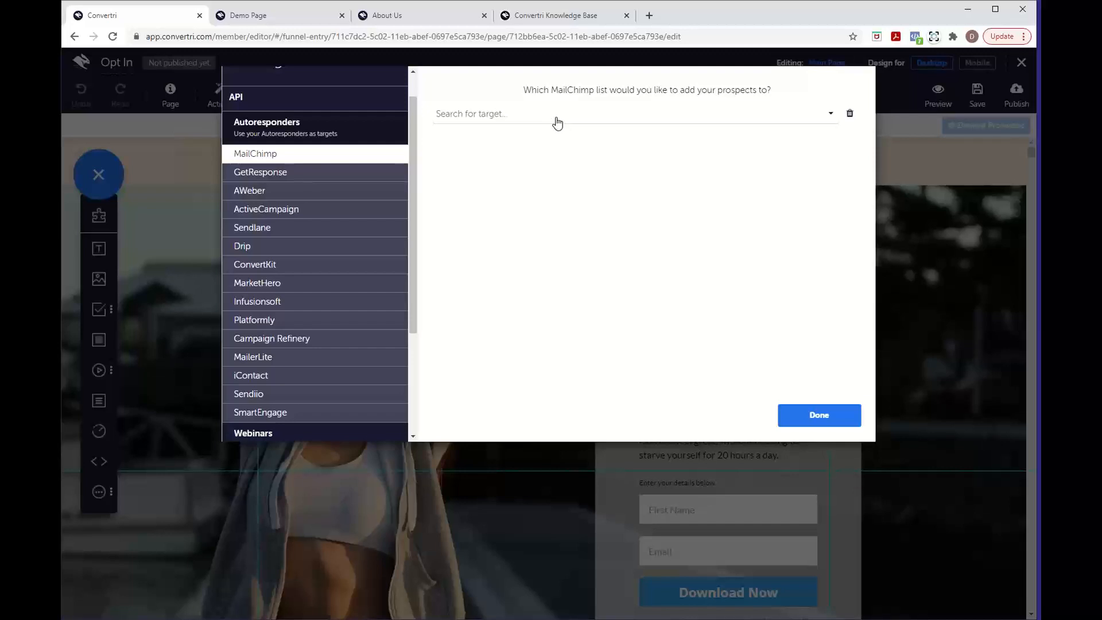
pyautogui.click(556, 121)
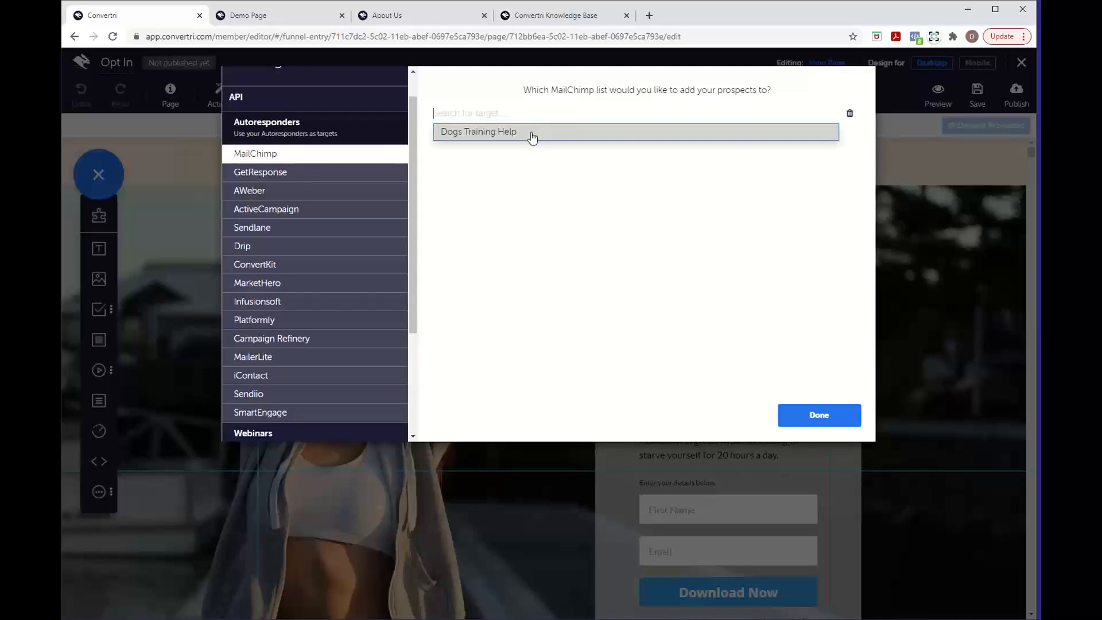
pyautogui.click(523, 134)
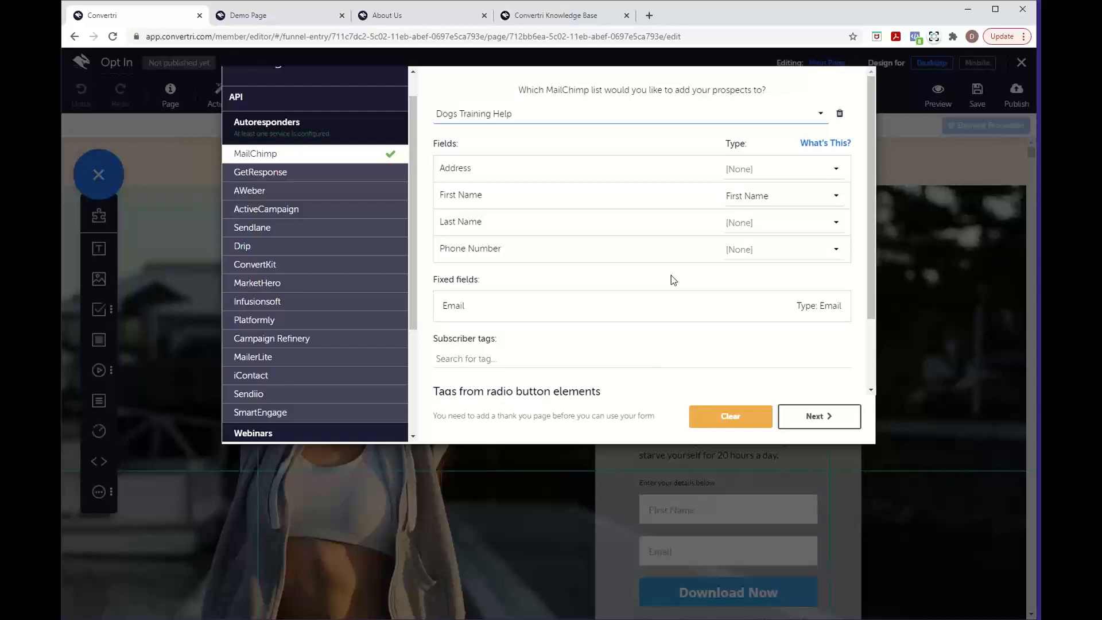
pyautogui.scroll(-1, 670, 275)
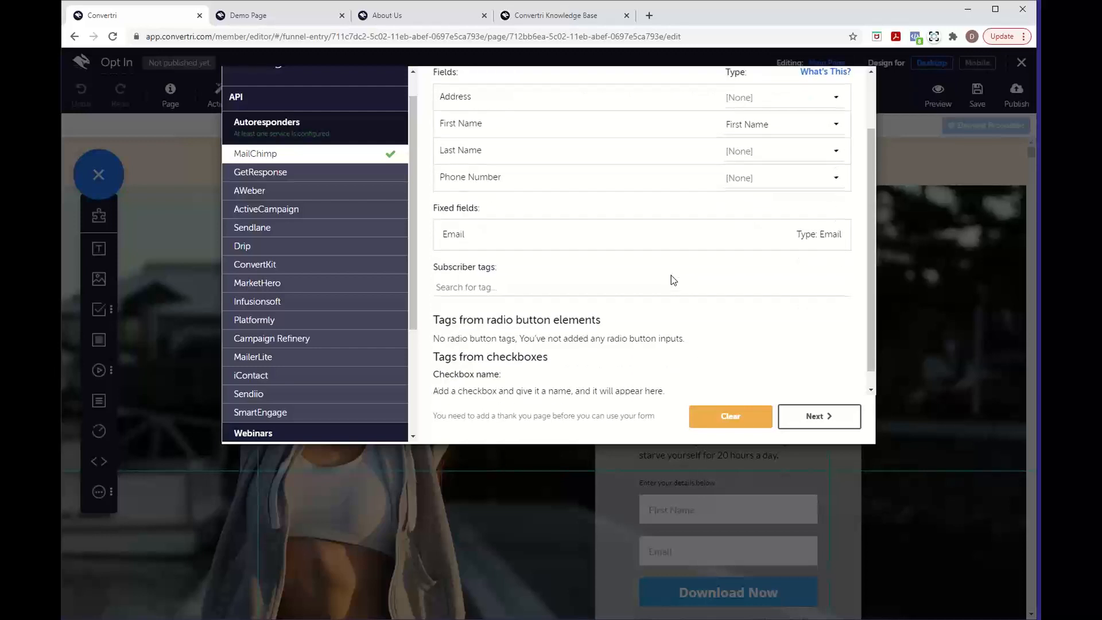
pyautogui.scroll(1, 671, 275)
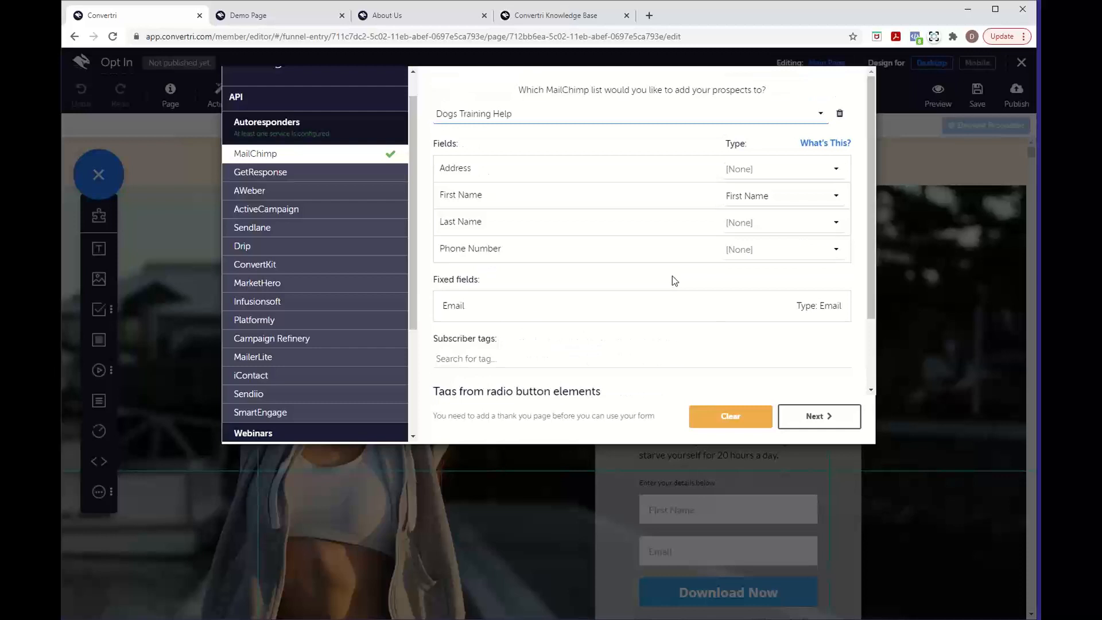
# Accept the published Thank You page's URL as the form's redirect target and finish the form configuration
pyautogui.click(817, 417)
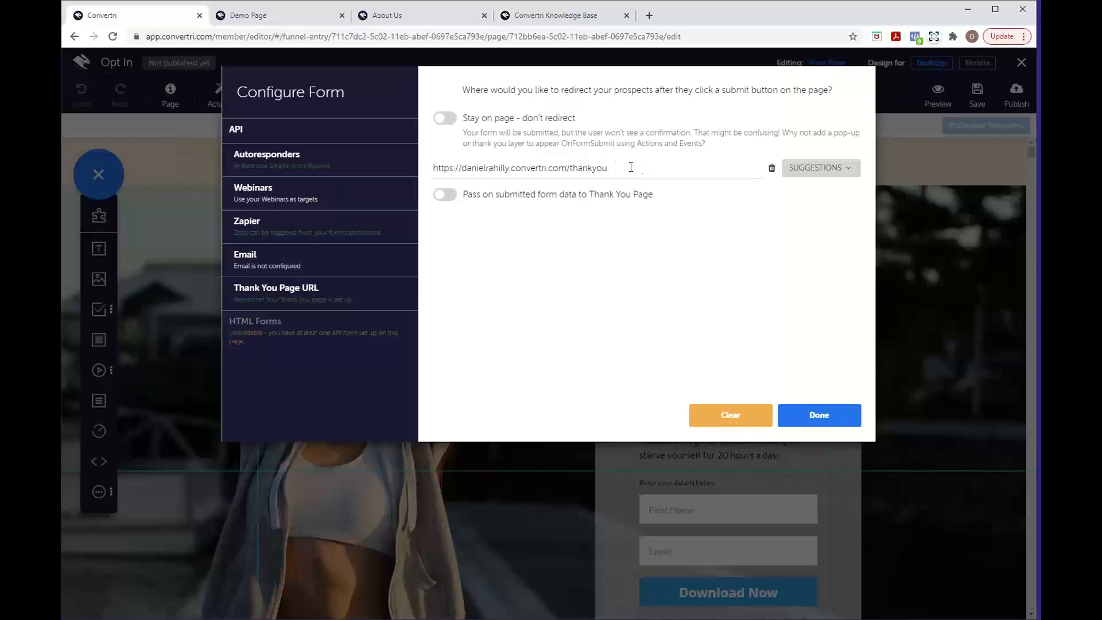
pyautogui.click(835, 170)
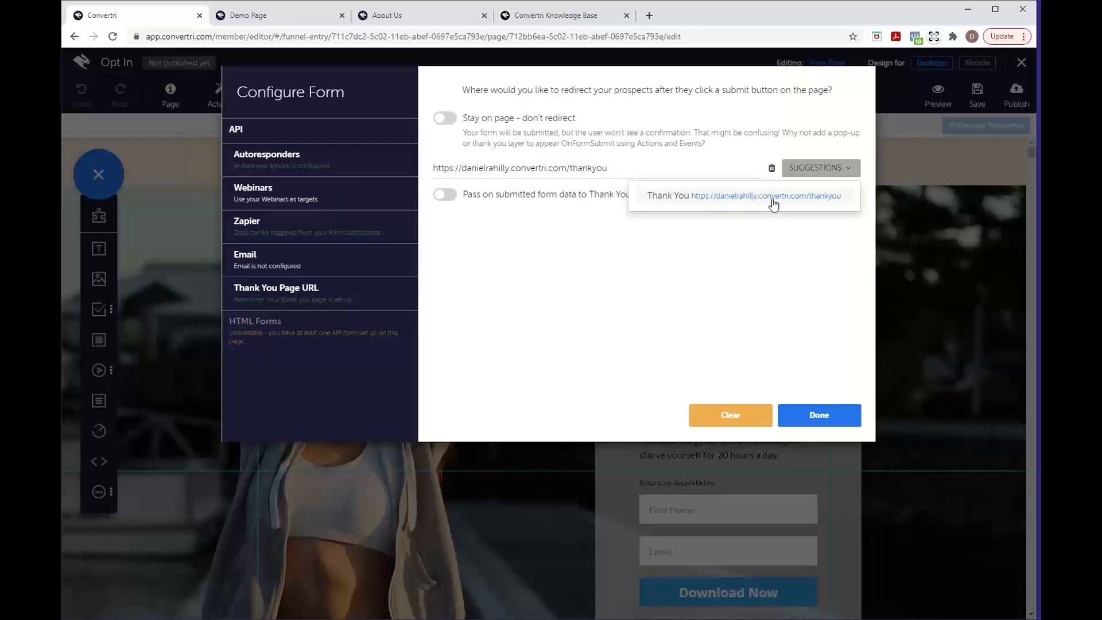
pyautogui.click(705, 255)
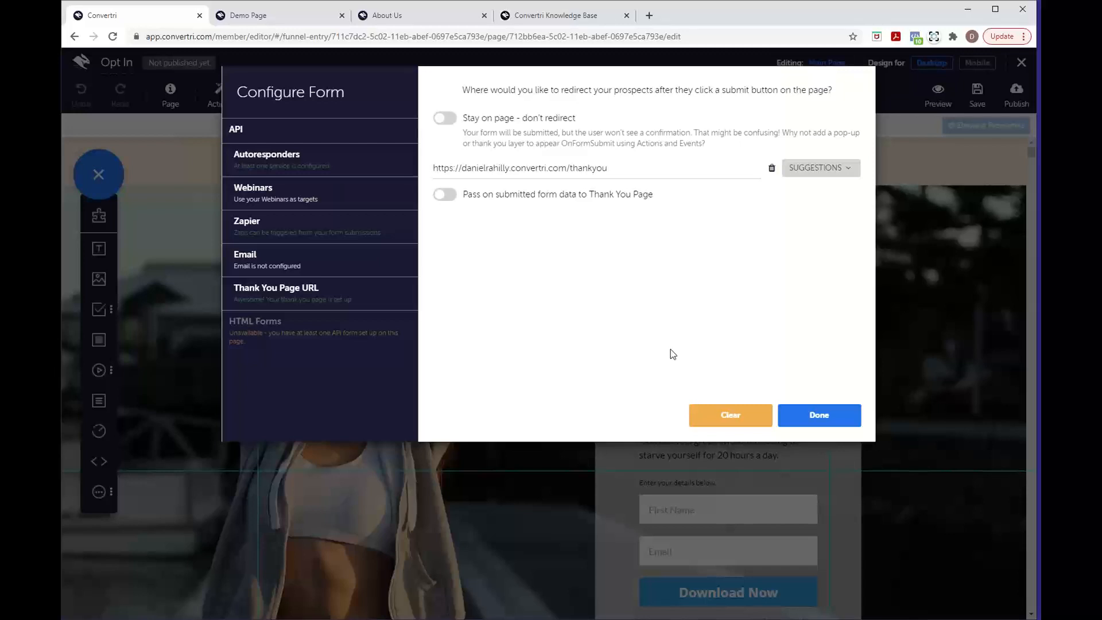
pyautogui.click(832, 419)
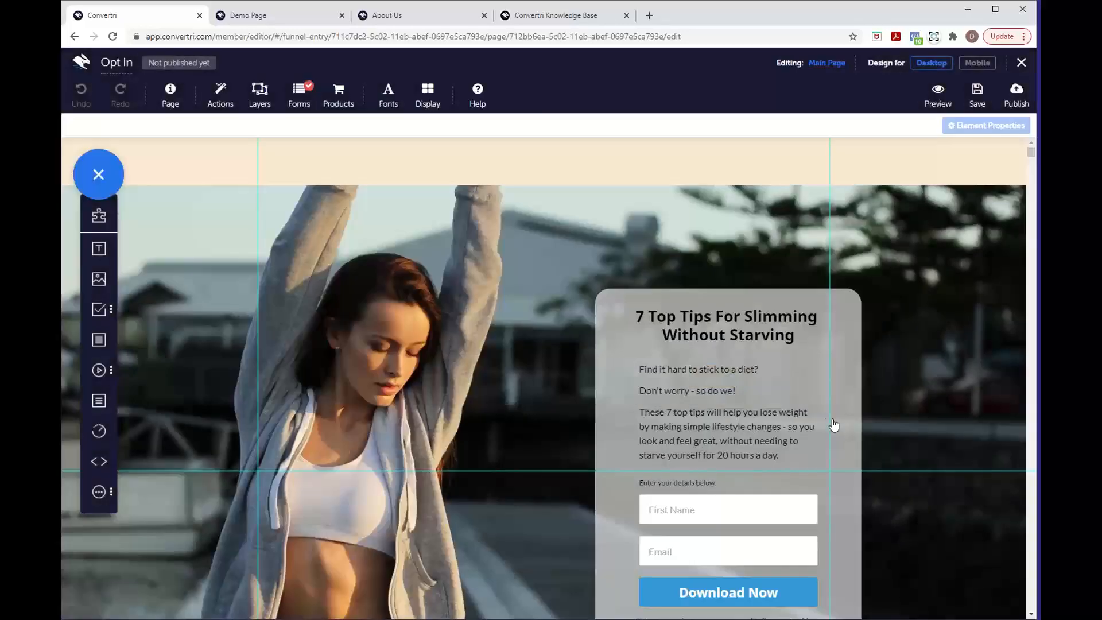
# Make the opt-in form's First Name field required in its form field settings
pyautogui.scroll(-3, 728, 289)
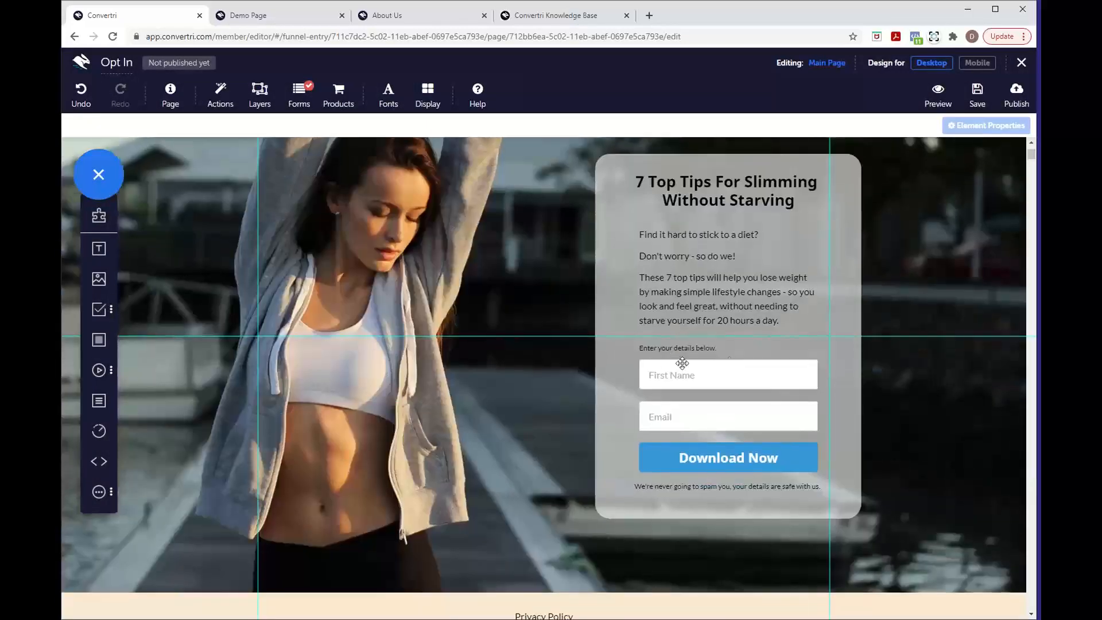
pyautogui.click(761, 375)
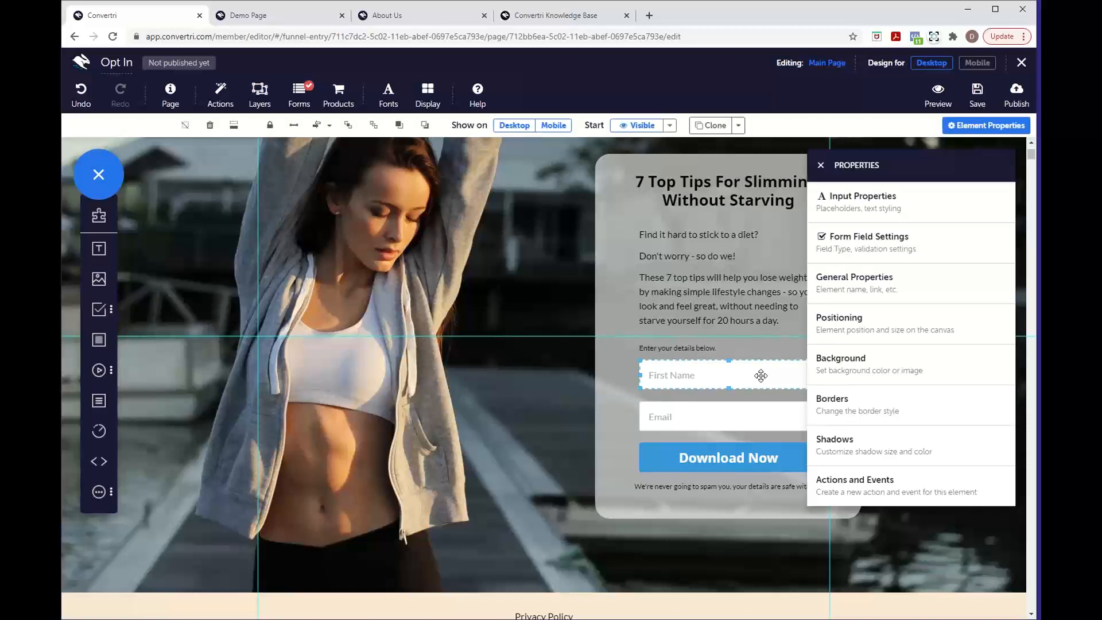
pyautogui.click(881, 255)
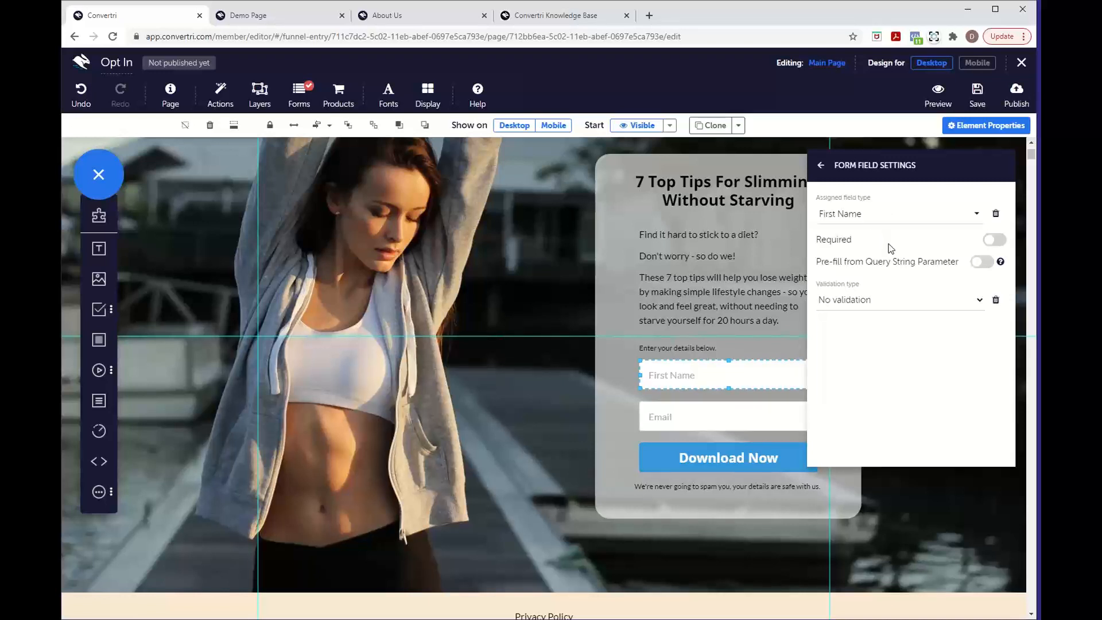
pyautogui.click(992, 240)
pyautogui.click(822, 167)
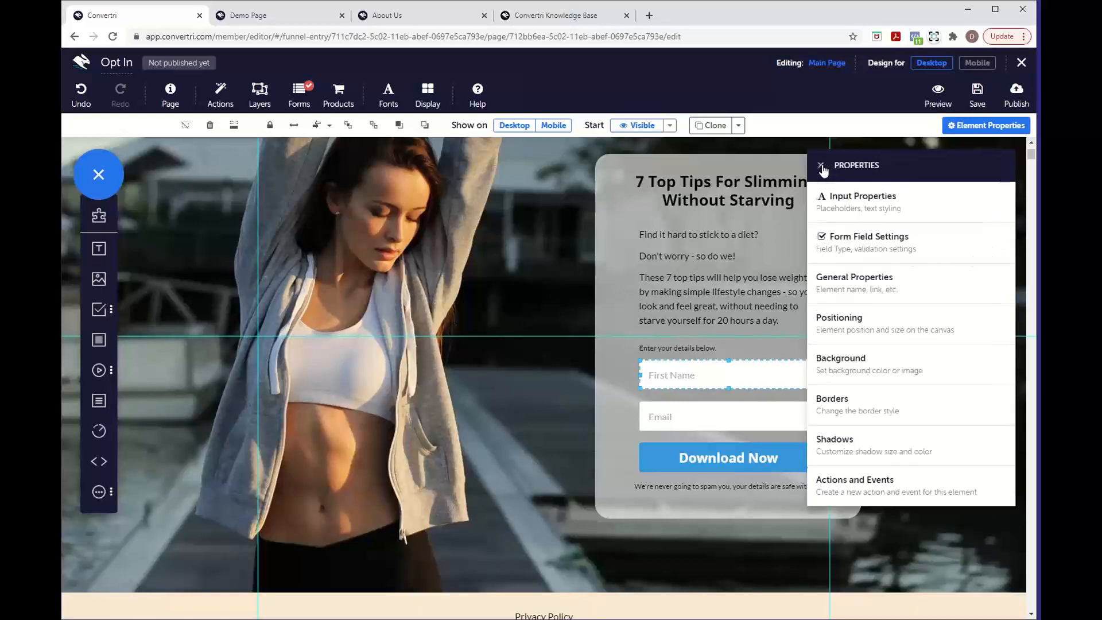
# Make the opt-in form's Email field required in its form field settings
pyautogui.click(726, 409)
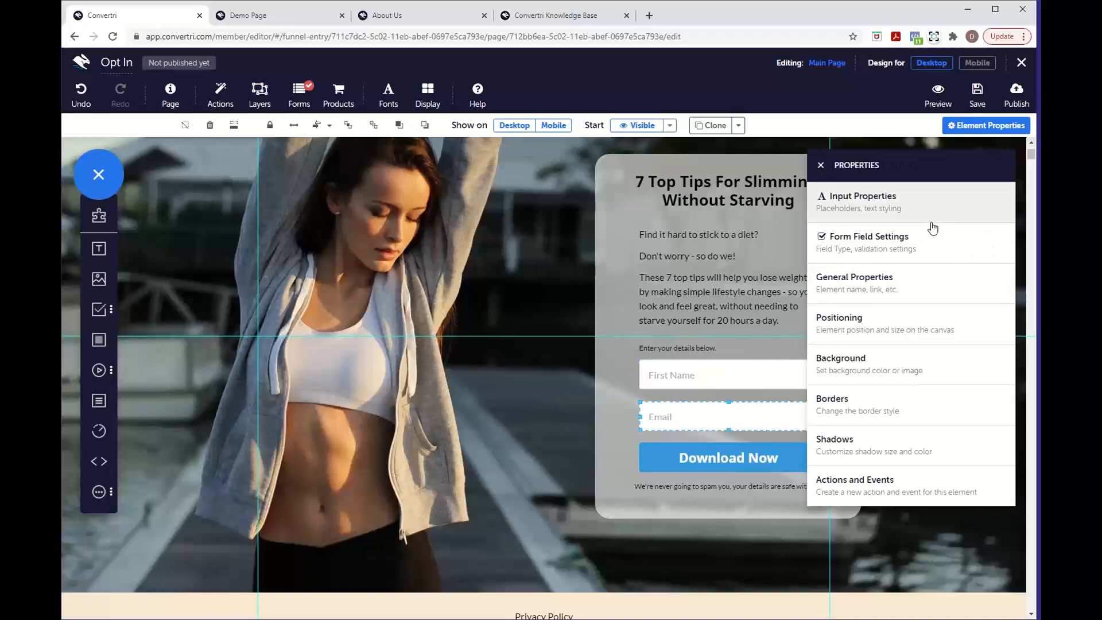
pyautogui.click(920, 244)
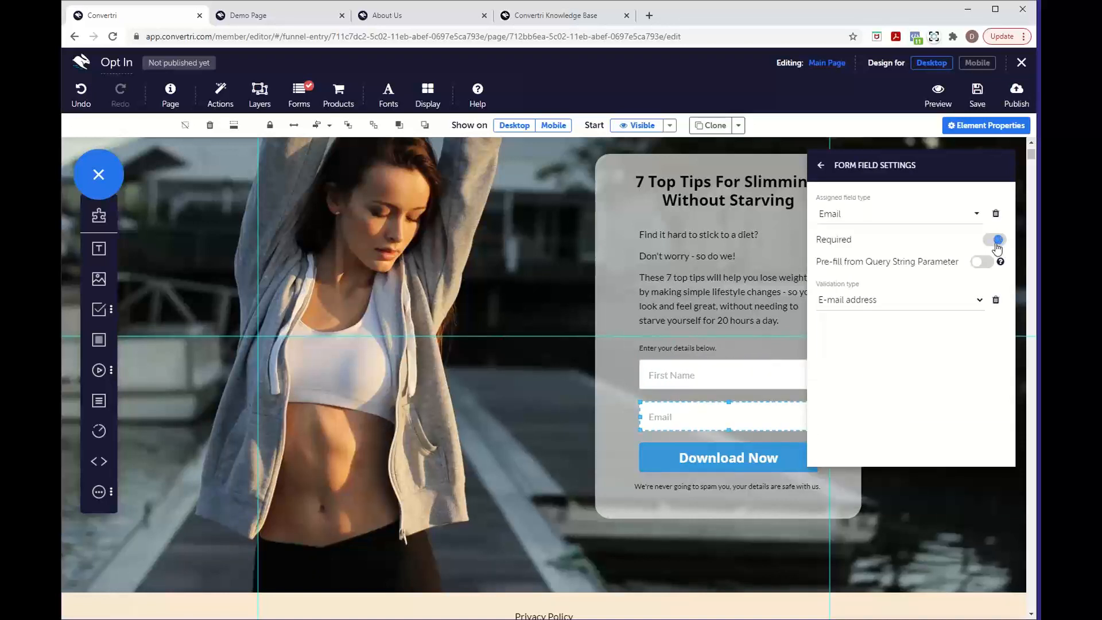
pyautogui.click(996, 241)
pyautogui.click(996, 241)
pyautogui.click(821, 165)
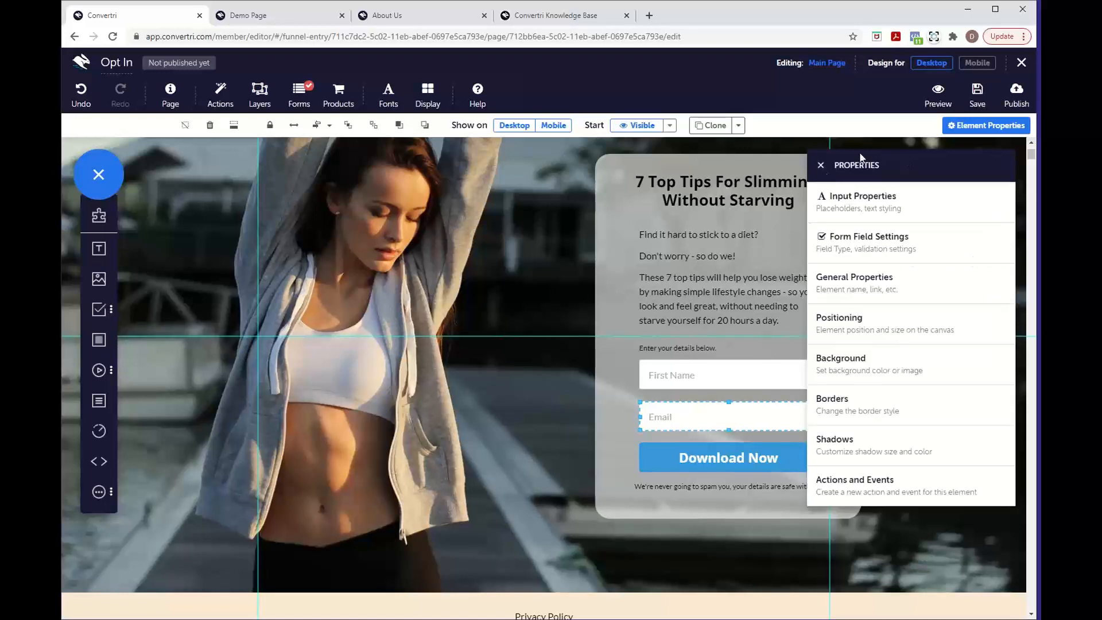
# Save the Opt In page and publish it at the path "optin"
pyautogui.click(969, 108)
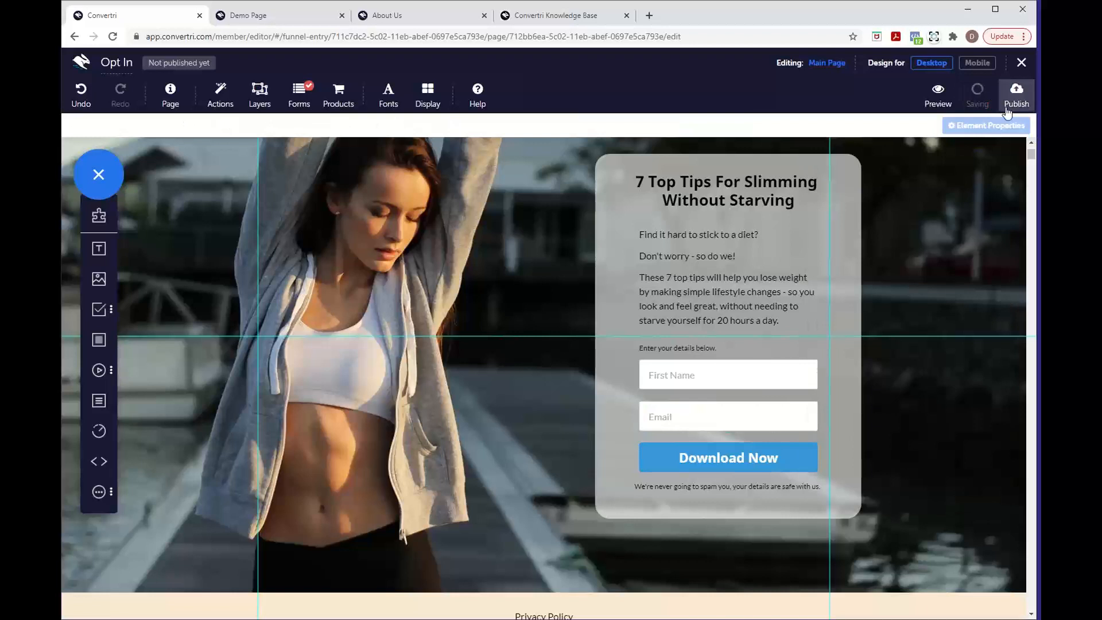
pyautogui.click(1014, 98)
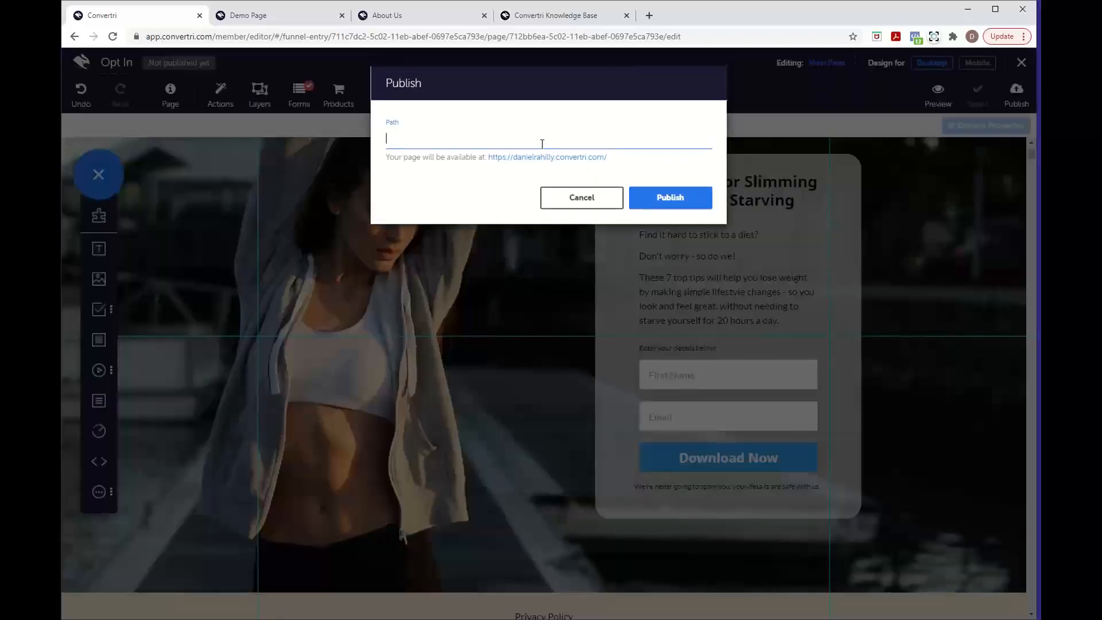
pyautogui.write('optin')
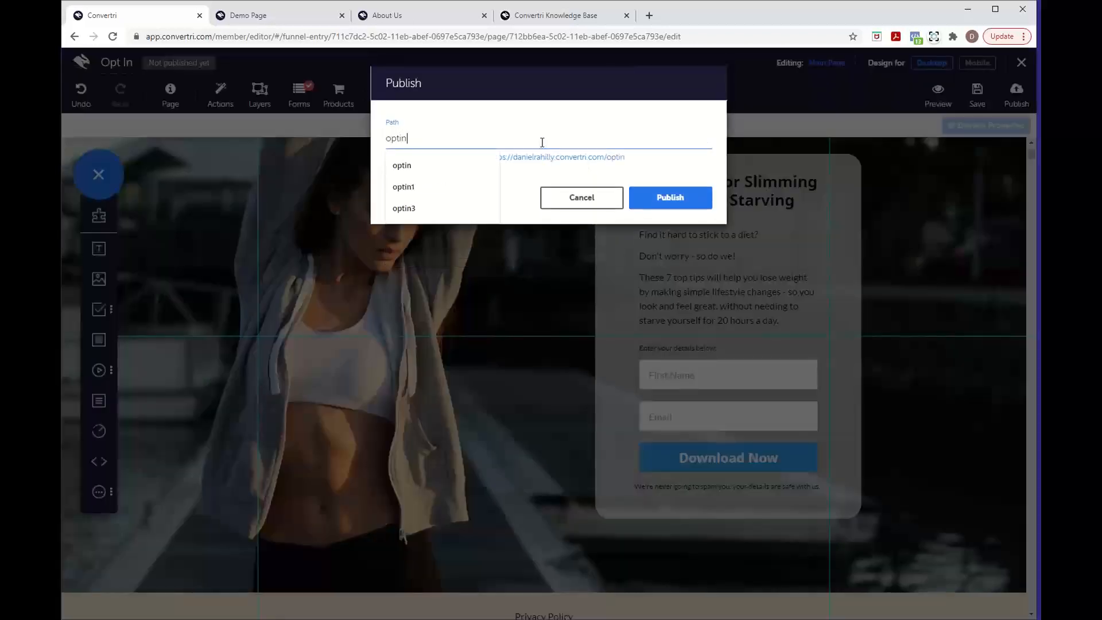
pyautogui.click(680, 169)
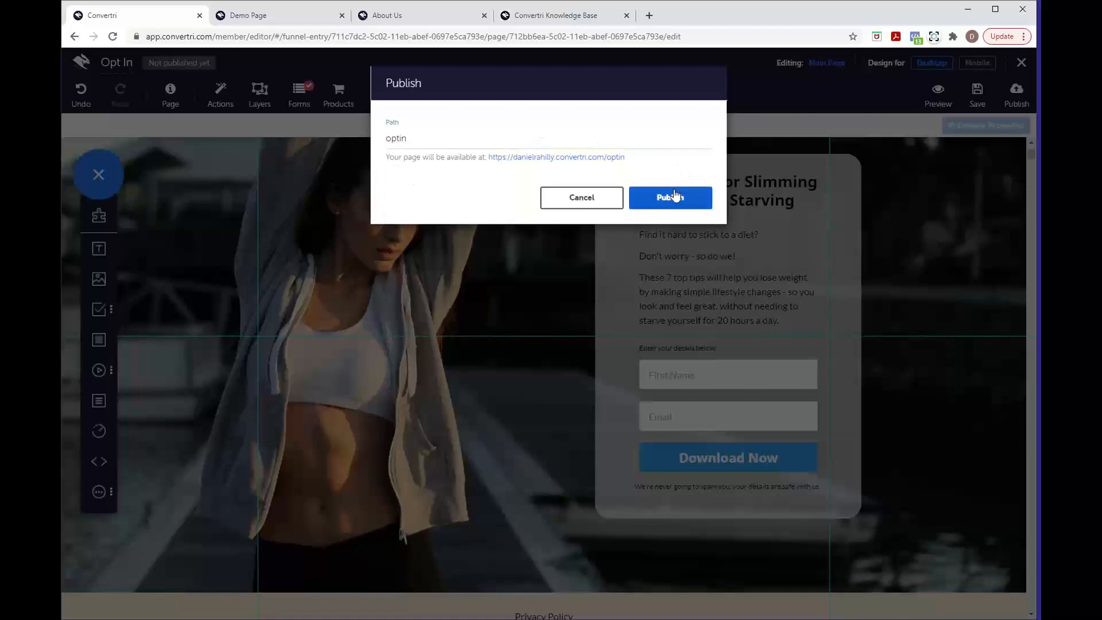
pyautogui.click(703, 201)
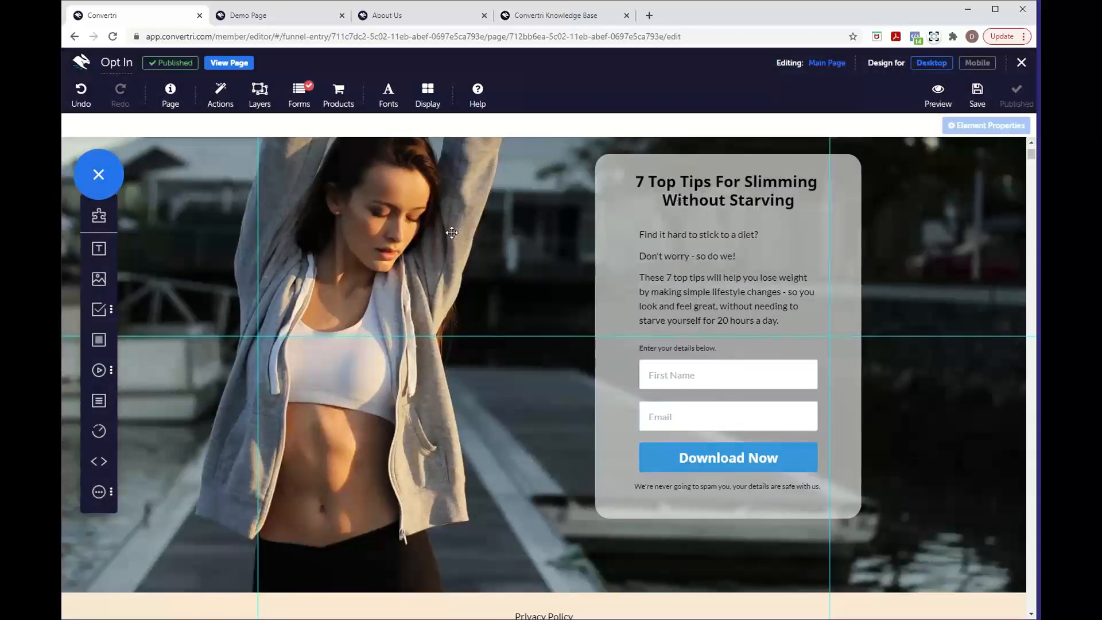
# View the published Opt In page and examine it from header to footer alongside its editor version
pyautogui.click(245, 64)
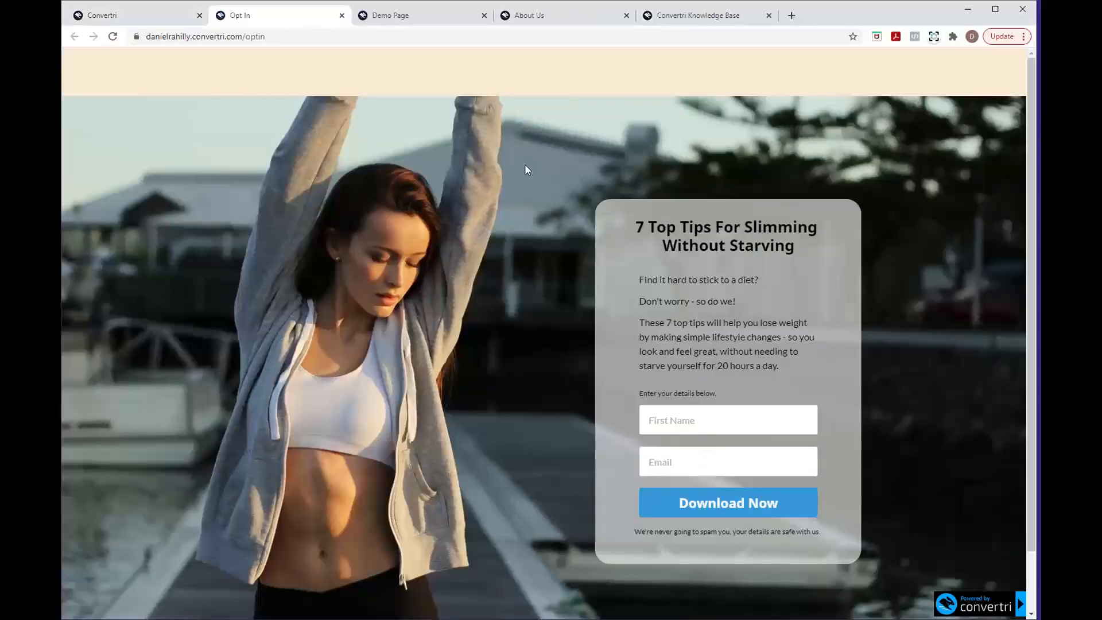
pyautogui.scroll(-1, 528, 367)
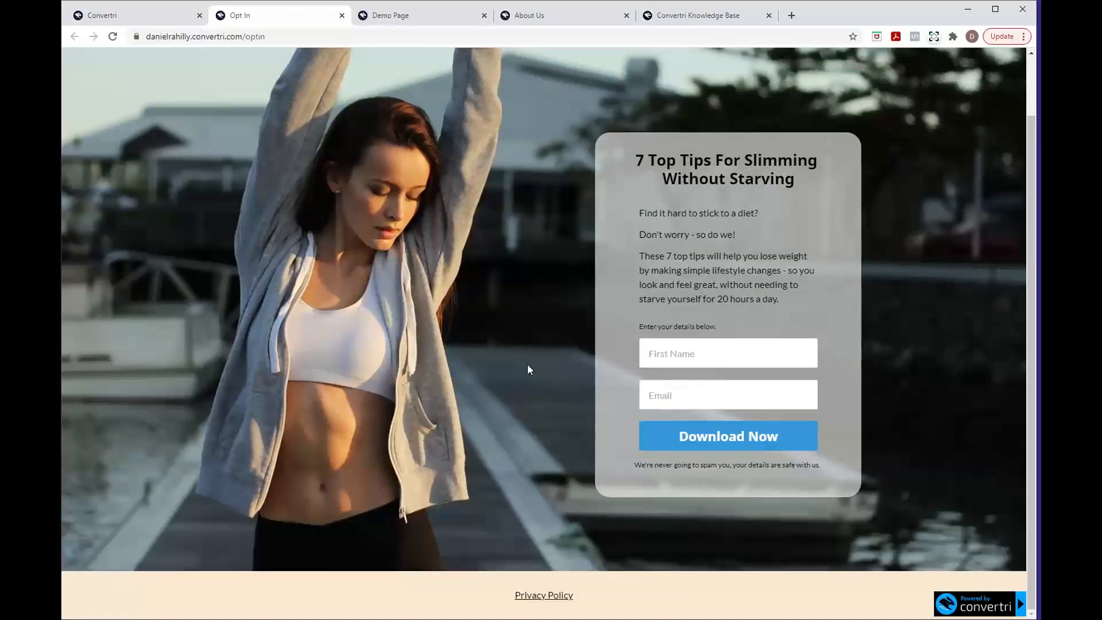
pyautogui.scroll(1, 528, 367)
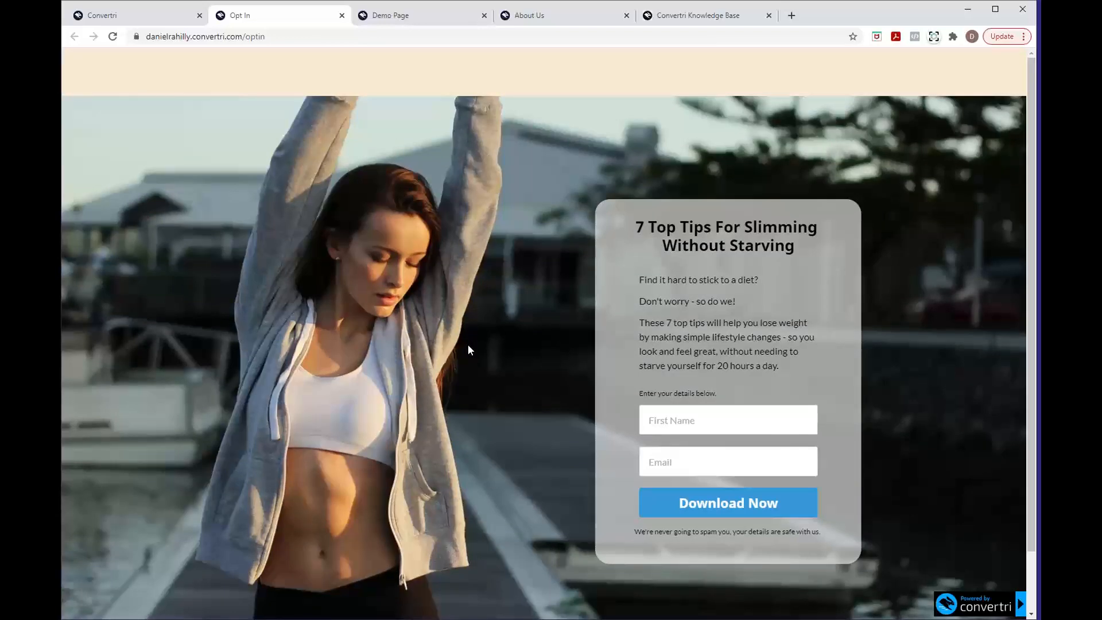
pyautogui.scroll(-1, 468, 349)
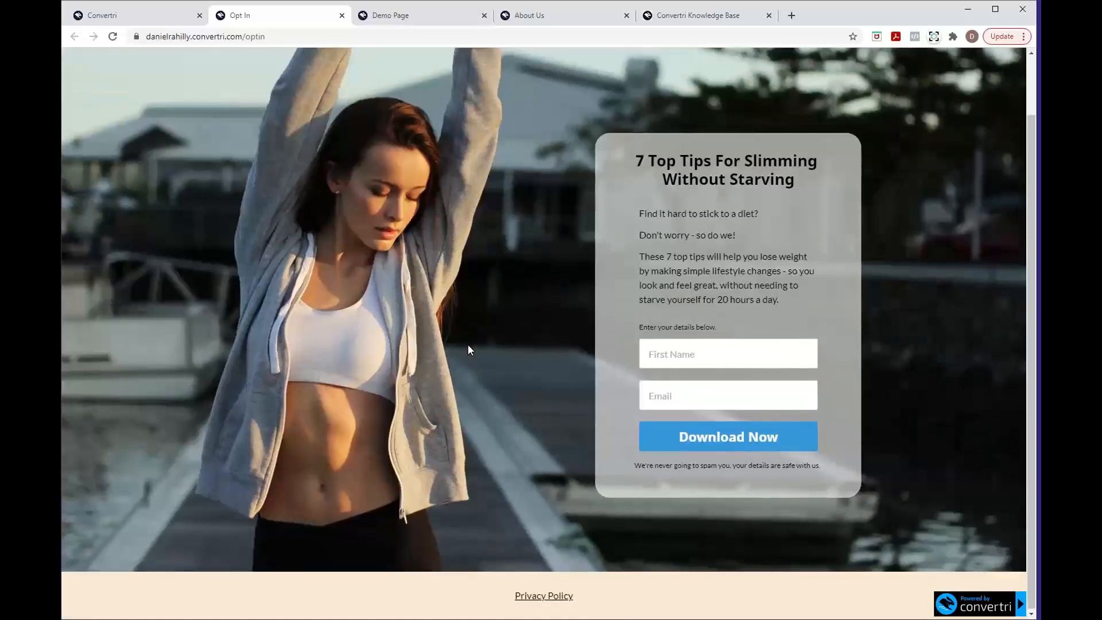
pyautogui.scroll(1, 468, 349)
pyautogui.scroll(-1, 468, 349)
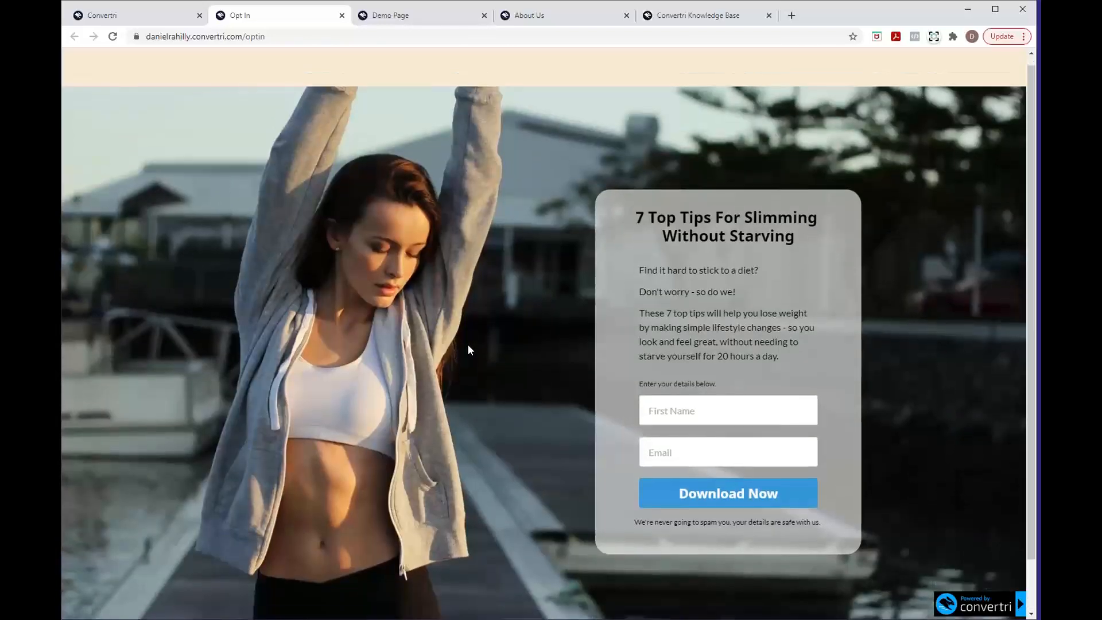
pyautogui.scroll(1, 468, 348)
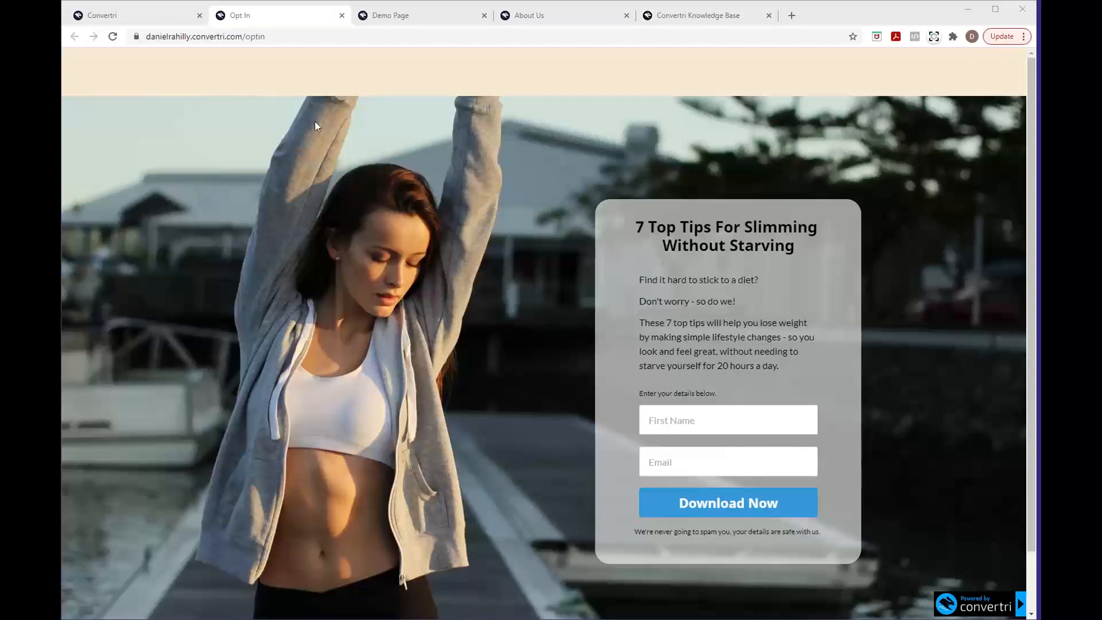
pyautogui.click(156, 18)
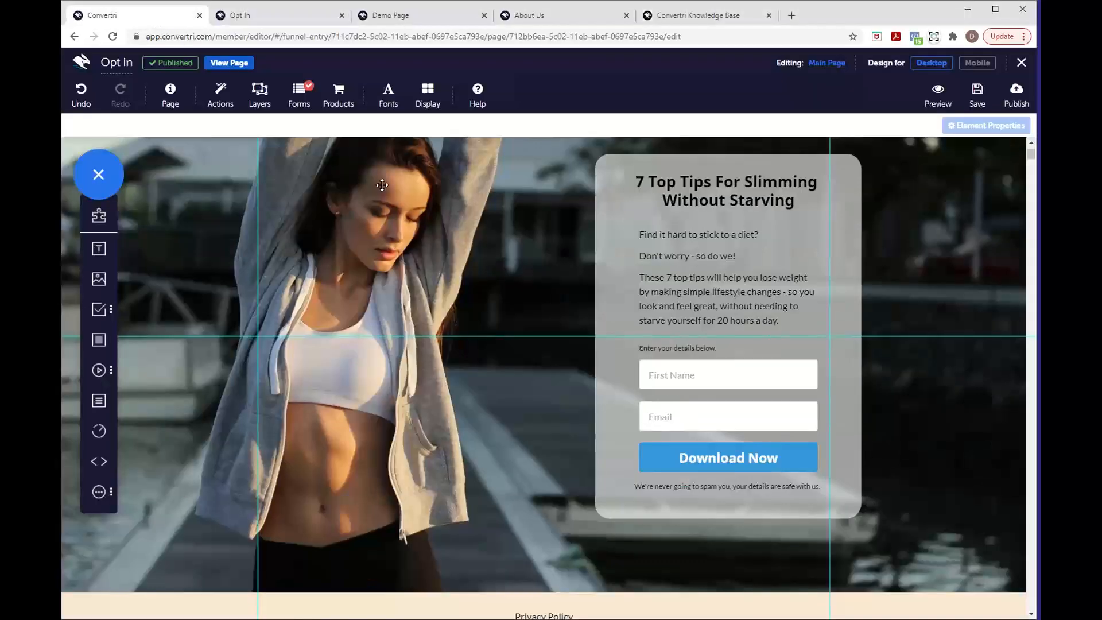
pyautogui.scroll(3, 359, 266)
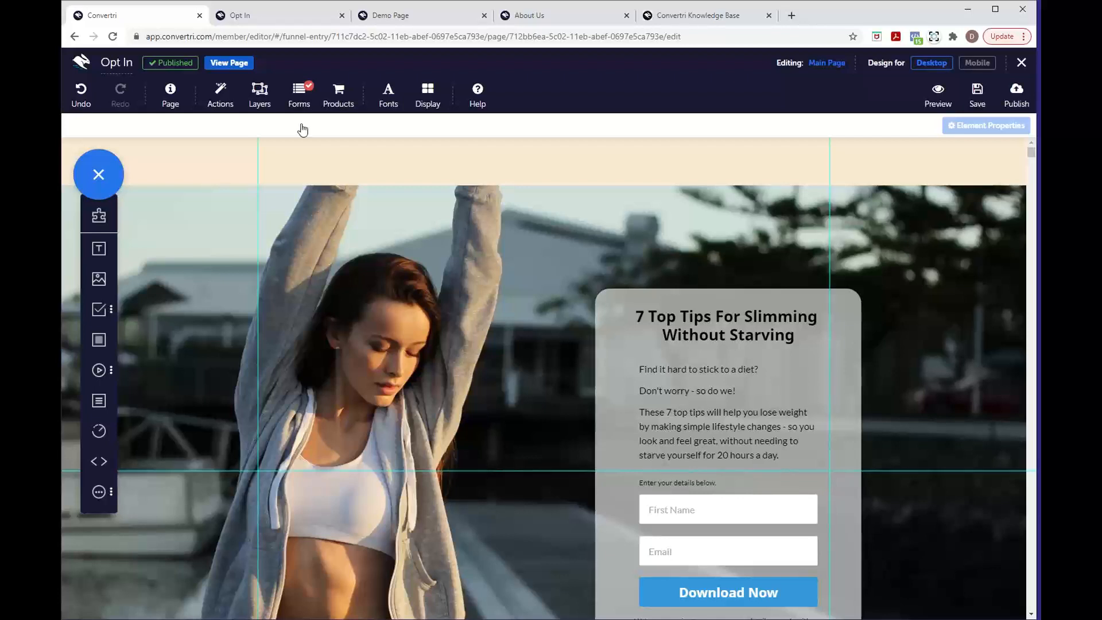
pyautogui.click(270, 18)
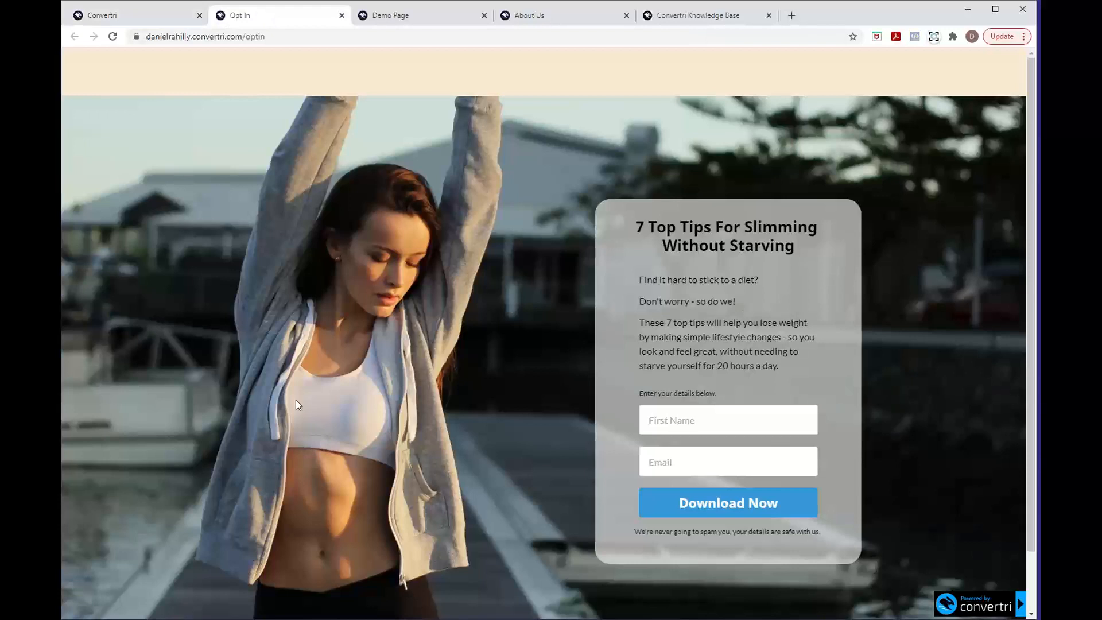
# Try a guideline width of 1098 in the page editor's display settings and restore the default guidelines
pyautogui.click(156, 10)
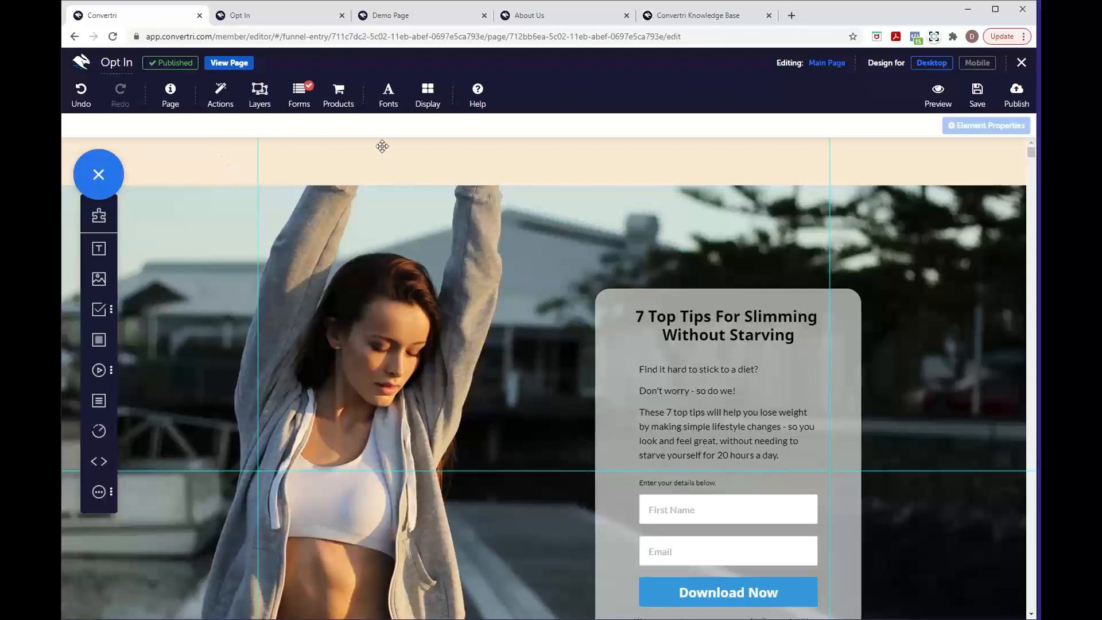
pyautogui.click(425, 115)
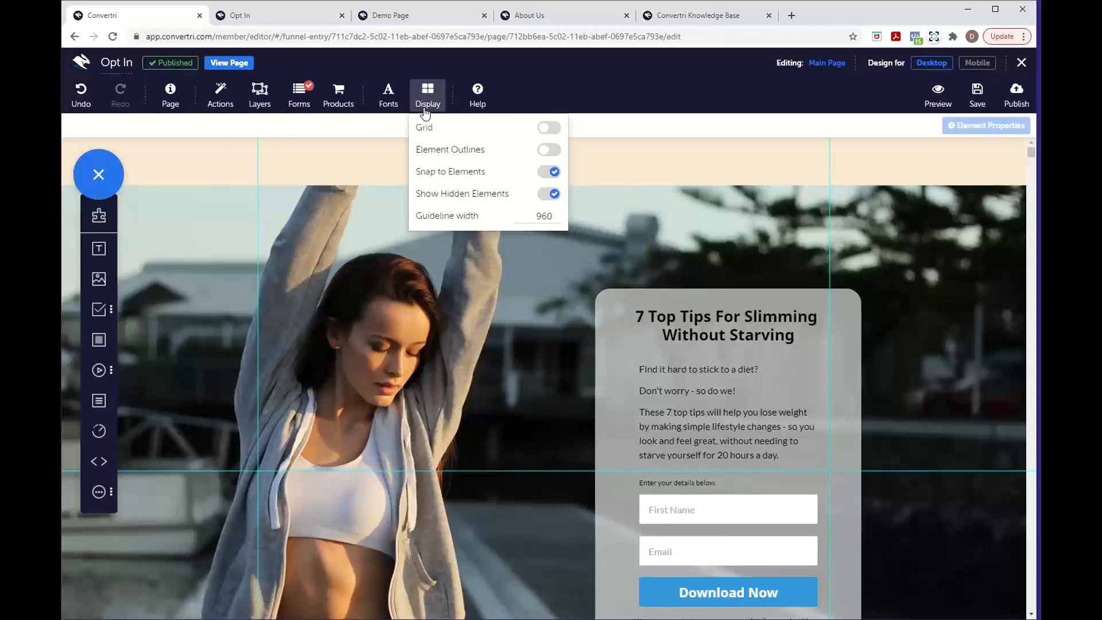
pyautogui.click(557, 214)
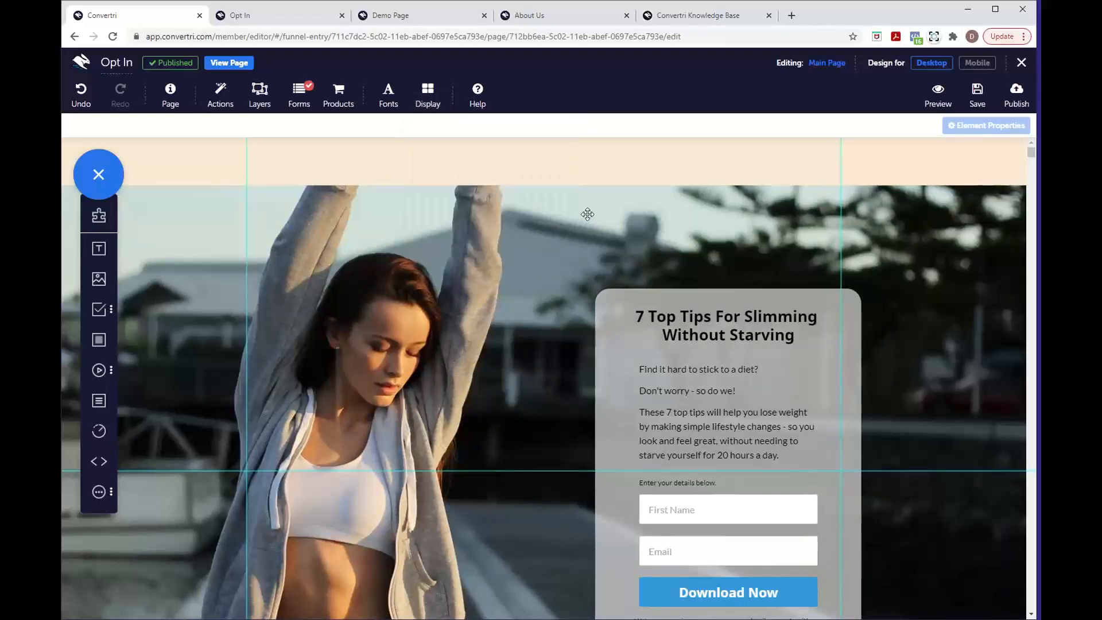
pyautogui.moveTo(436, 107)
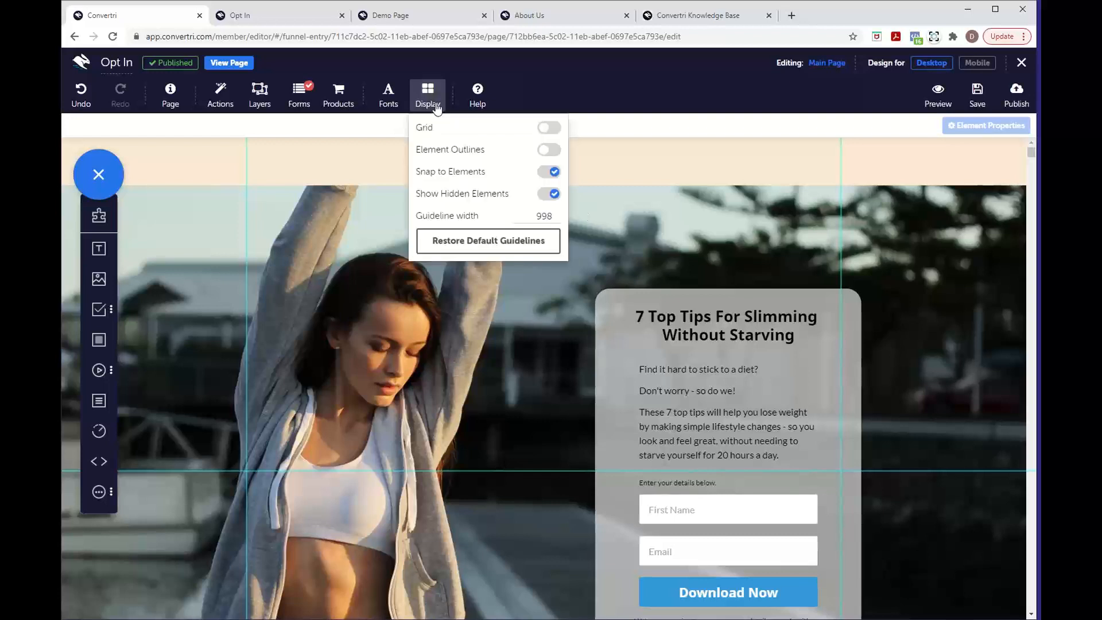
pyautogui.press('BackSpace')
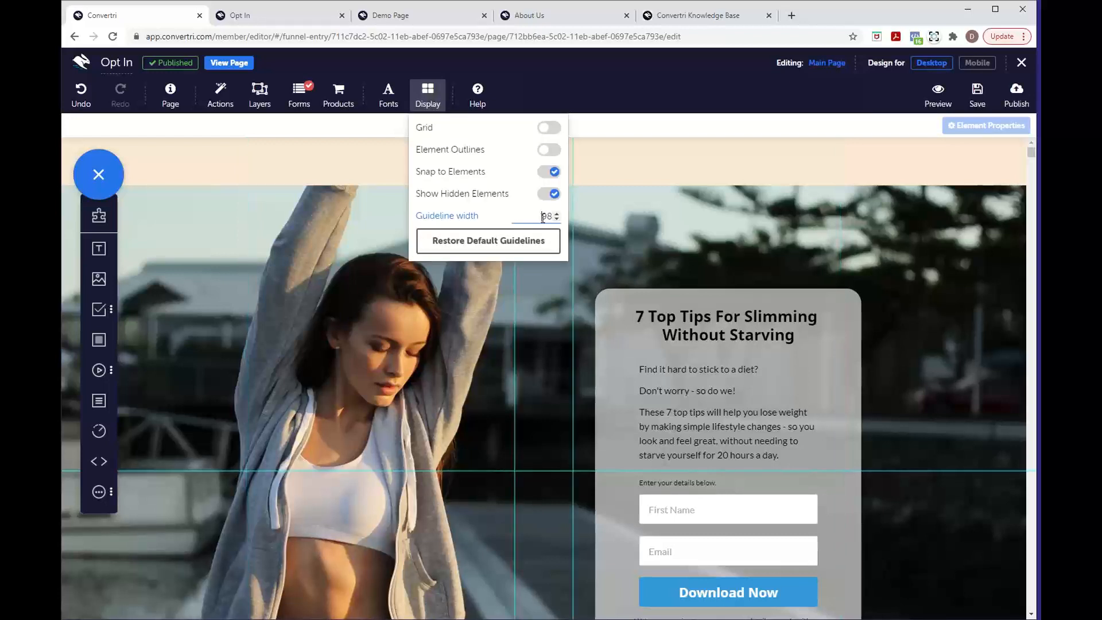
pyautogui.write('10')
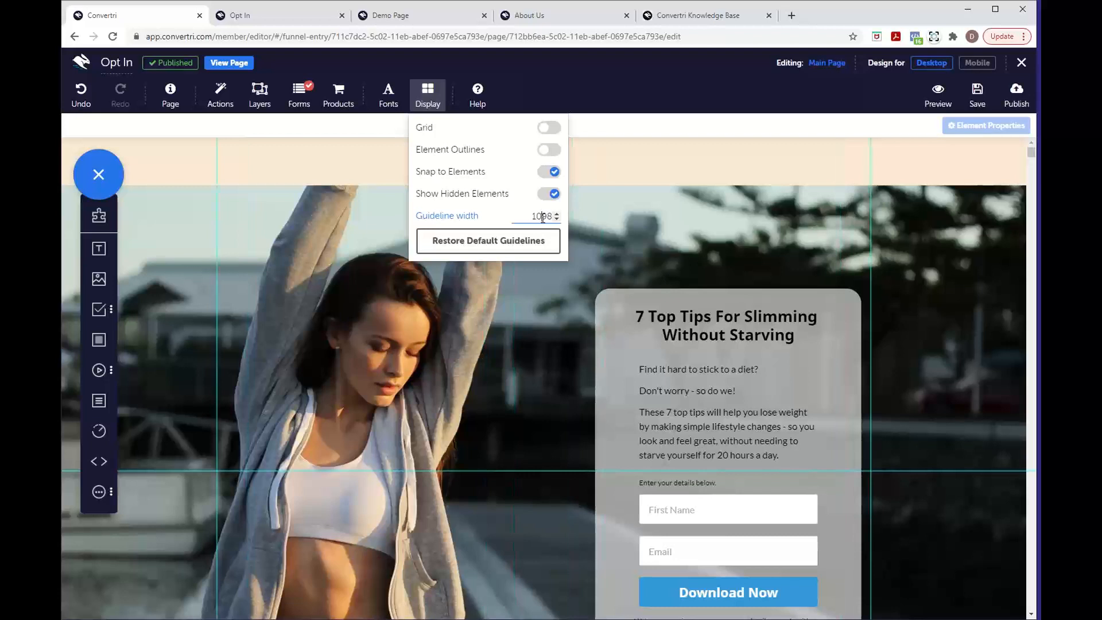
pyautogui.click(506, 217)
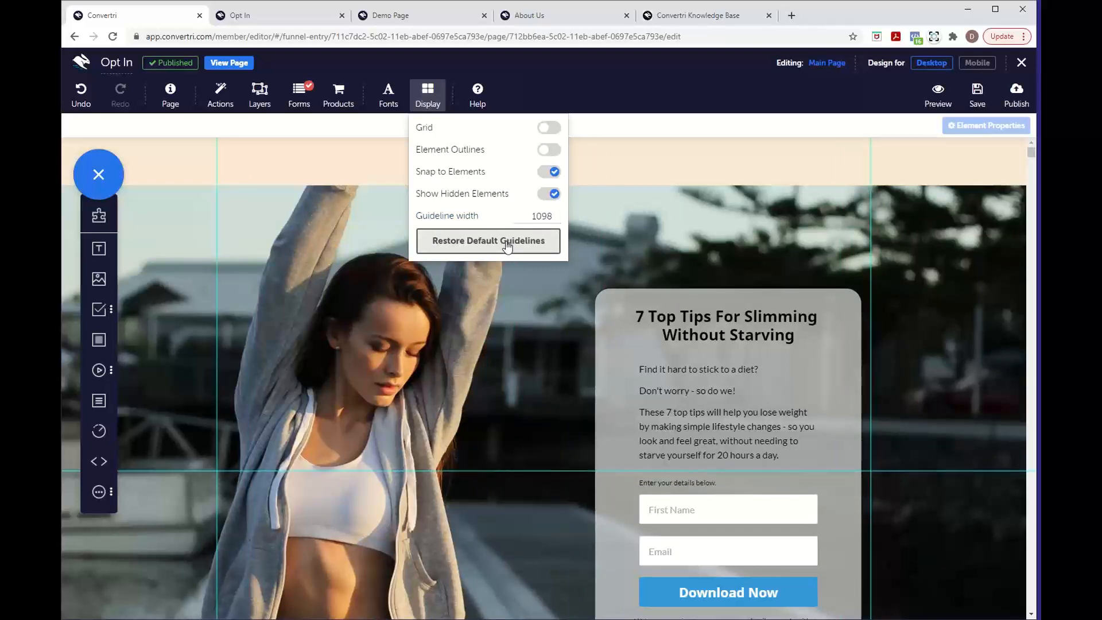
pyautogui.click(507, 243)
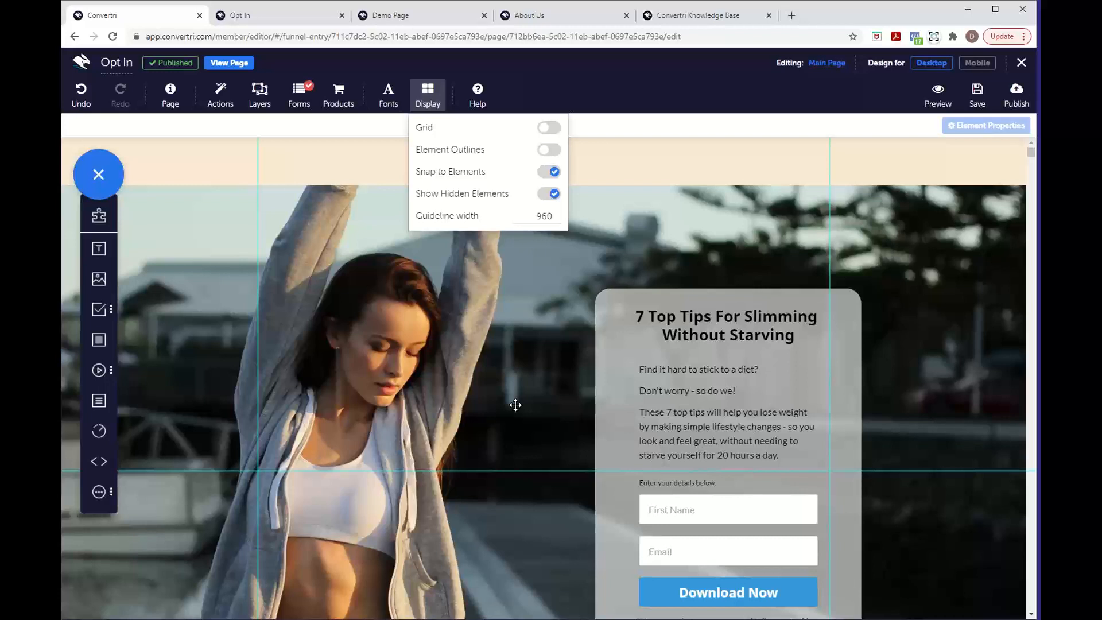
pyautogui.click(430, 108)
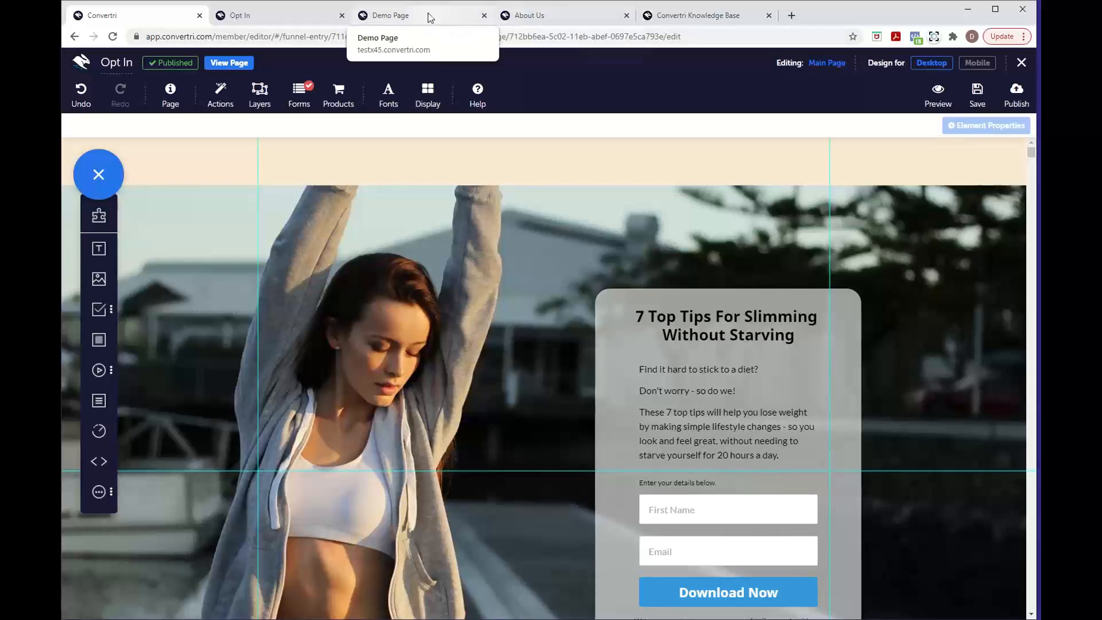
# Switch to the Convertri Knowledge Base and look through its help categories
pyautogui.click(703, 12)
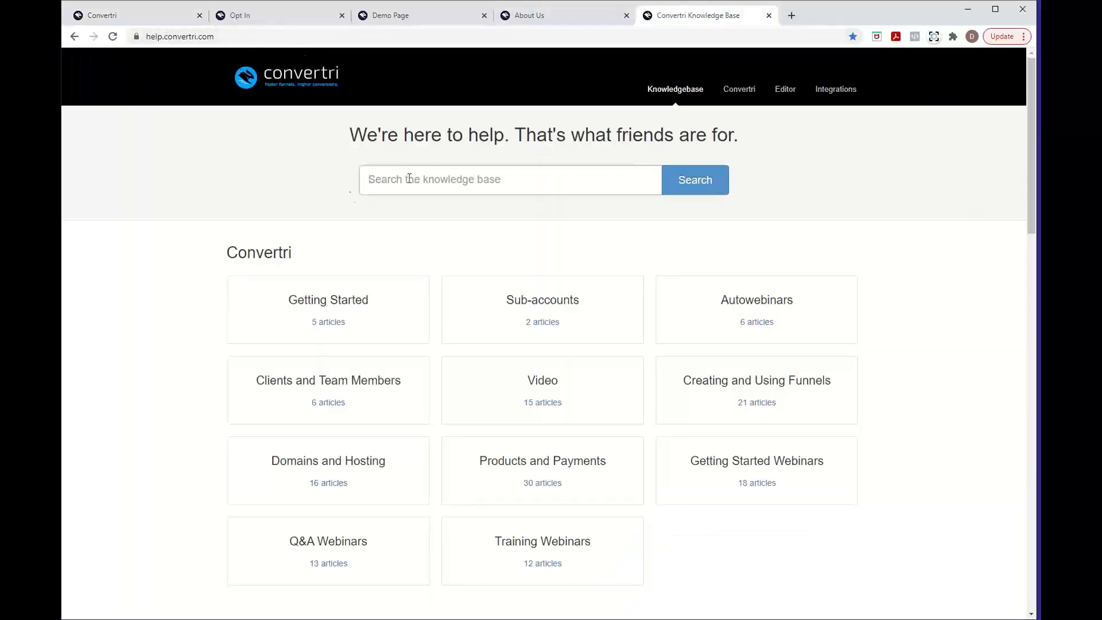
pyautogui.scroll(-1, 288, 208)
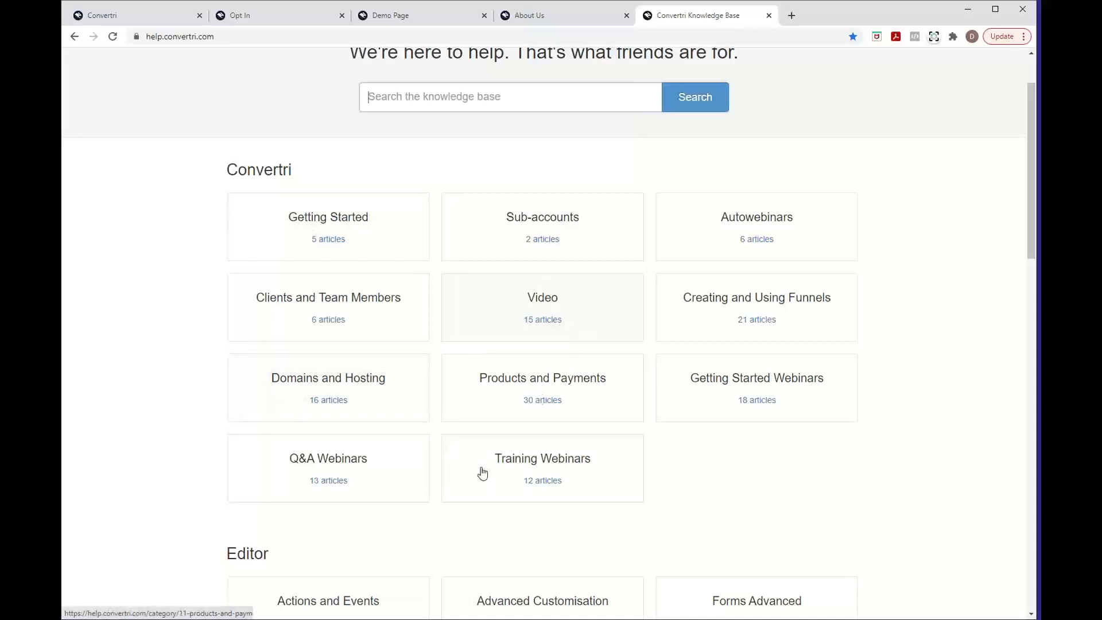
pyautogui.scroll(-4, 678, 452)
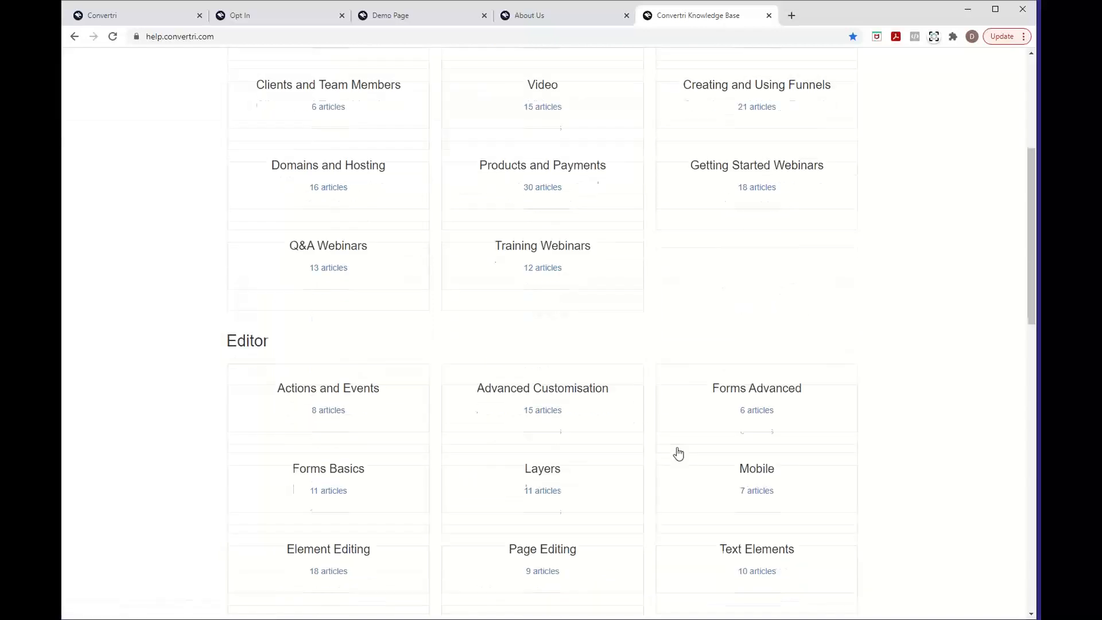
pyautogui.scroll(-3, 777, 259)
pyautogui.scroll(6, 777, 259)
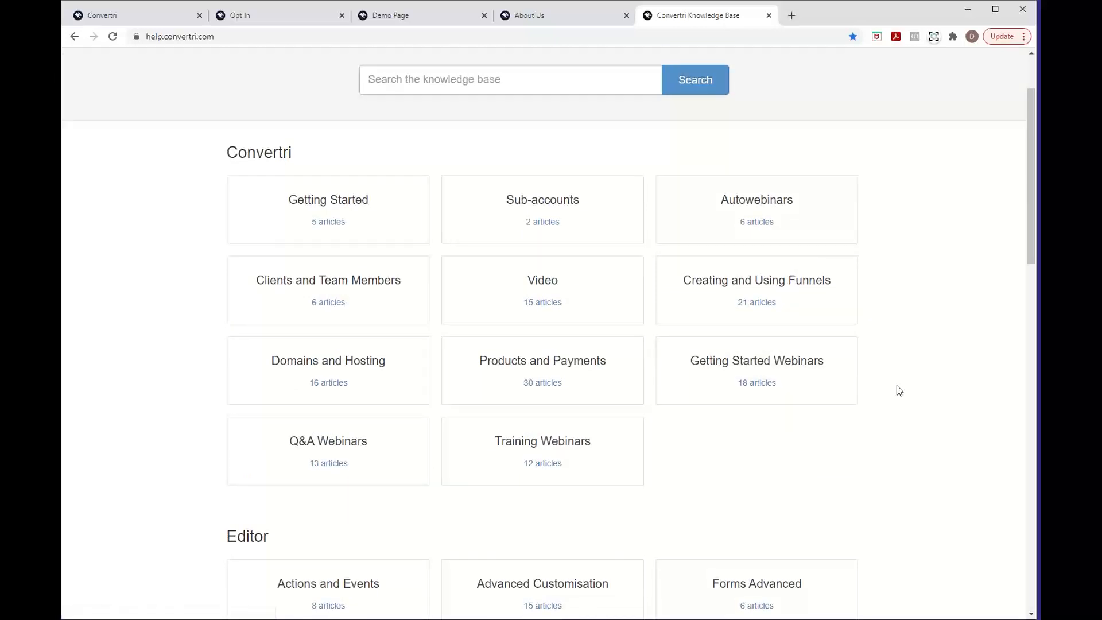
# Open the Getting Started Webinars category and look over its list of webinar articles
pyautogui.click(706, 380)
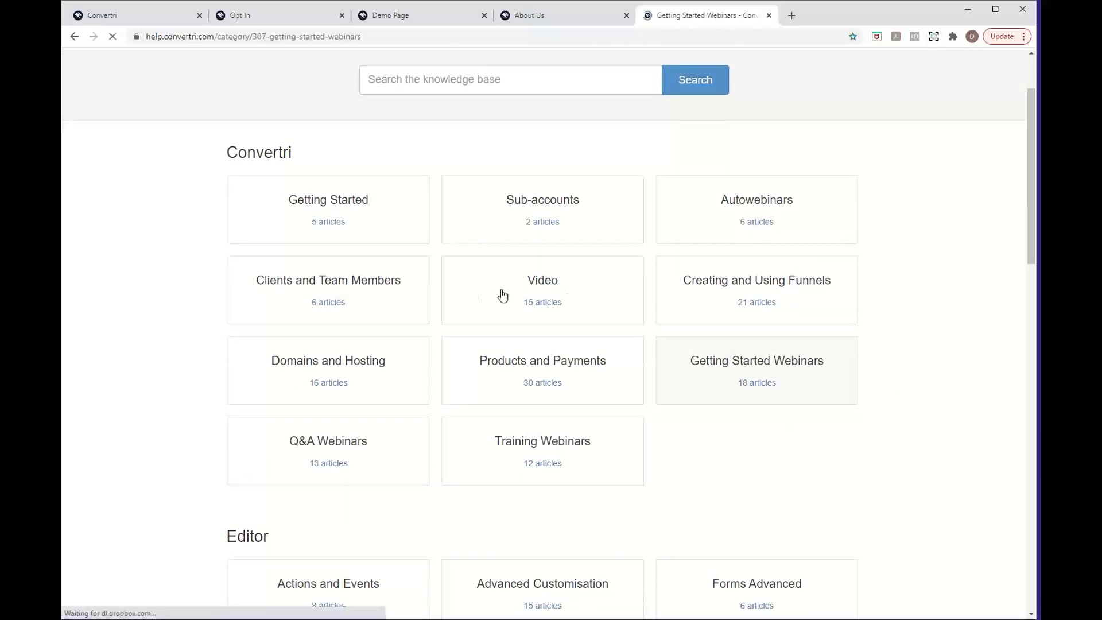
pyautogui.scroll(-2, 586, 241)
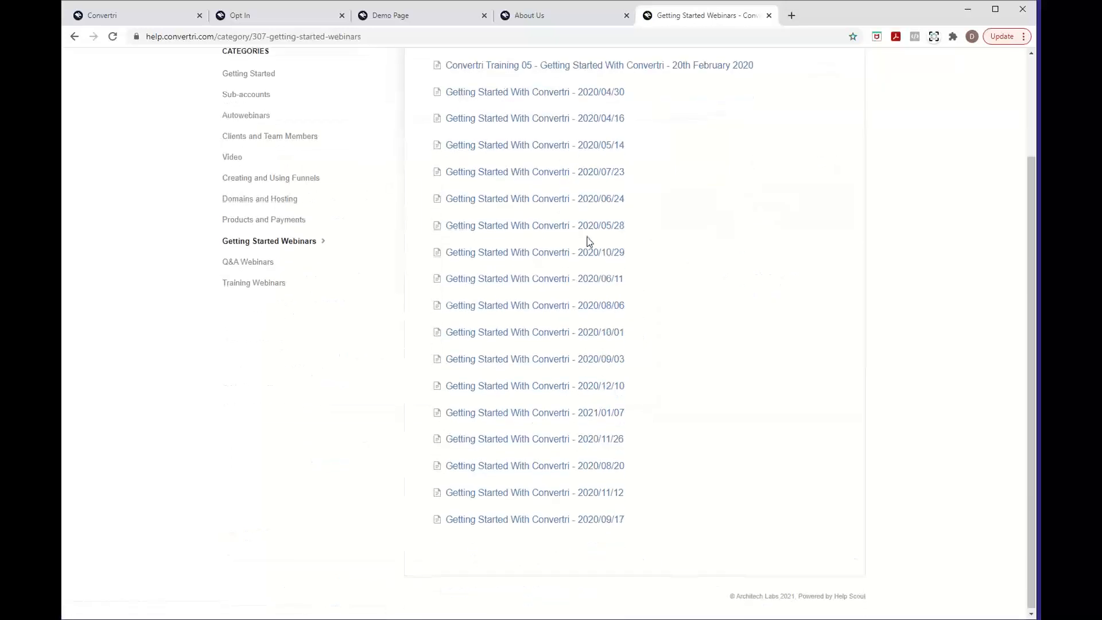
pyautogui.scroll(3, 586, 241)
pyautogui.scroll(-1, 587, 242)
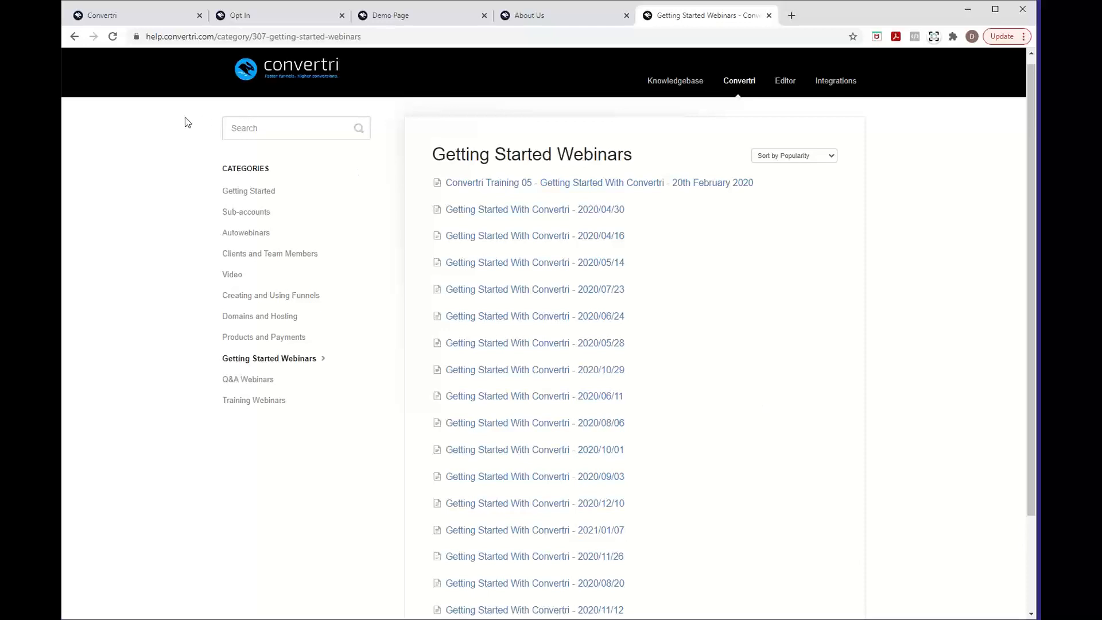
# Return to the Opt In page's editor and close it to go back to the funnel's page overview
pyautogui.click(146, 17)
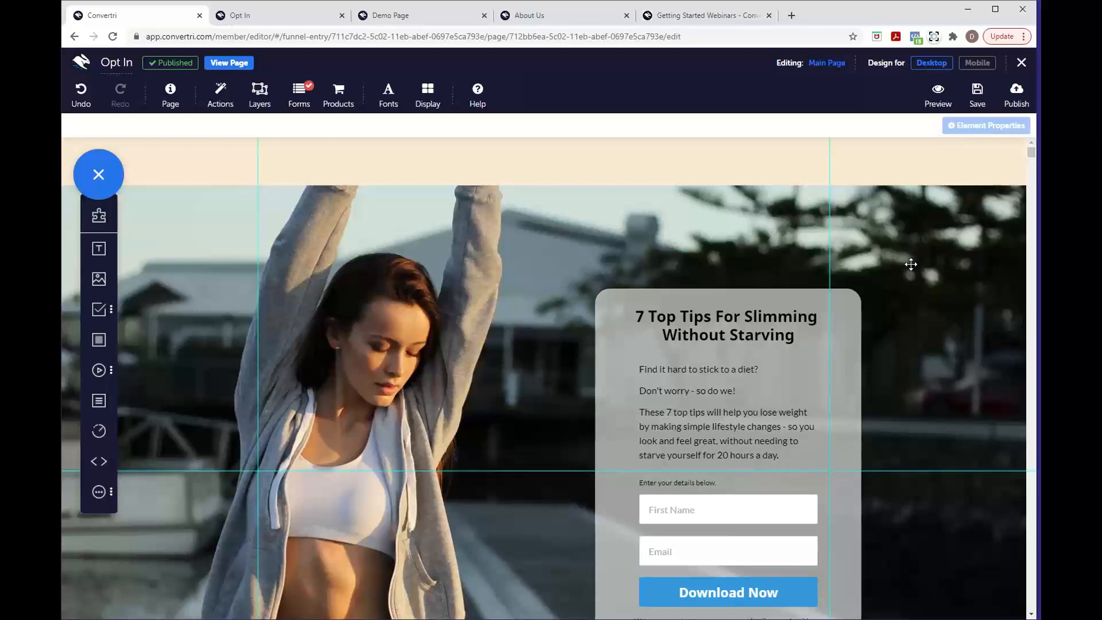
pyautogui.click(1013, 67)
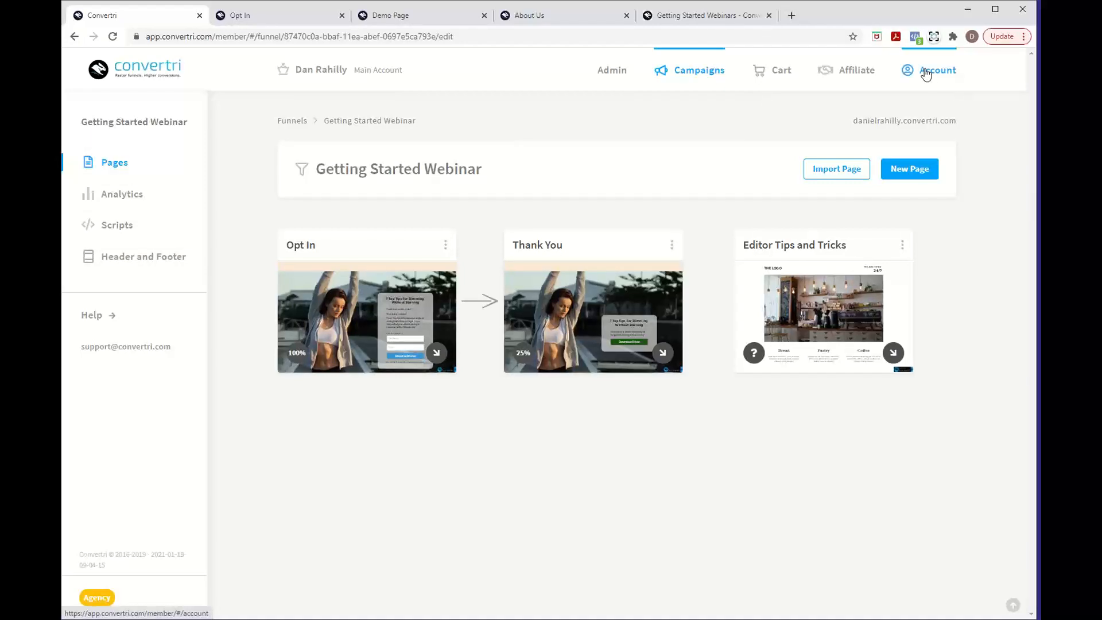
# Open the account's integrations and view the Mailchimp setup dialog, closing it without changes
pyautogui.click(926, 72)
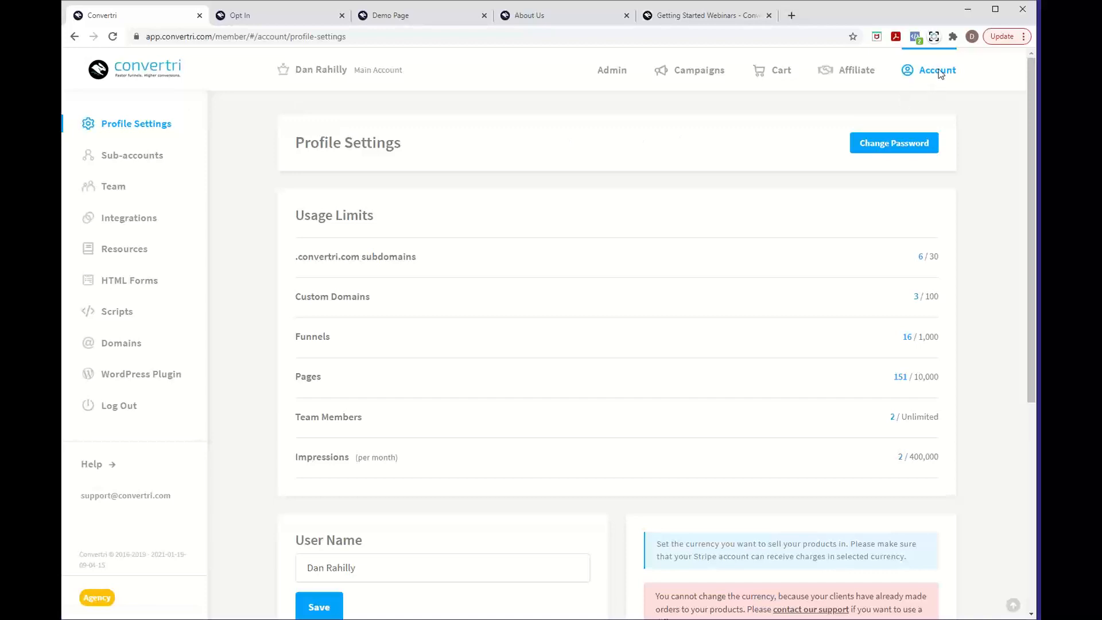
pyautogui.click(122, 224)
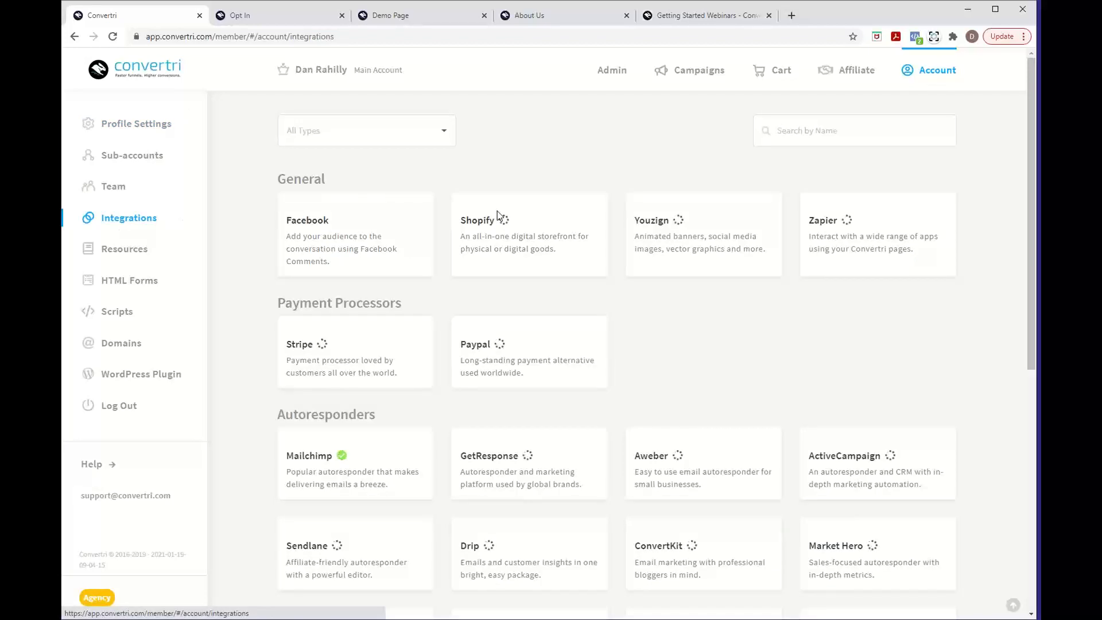
pyautogui.scroll(-5, 729, 343)
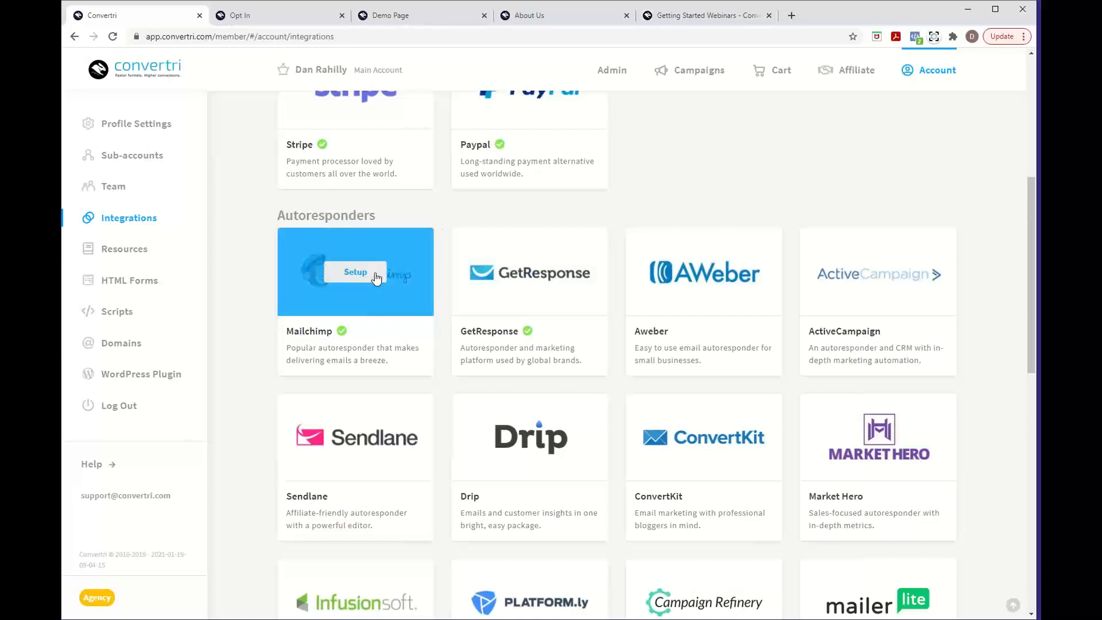
pyautogui.click(355, 272)
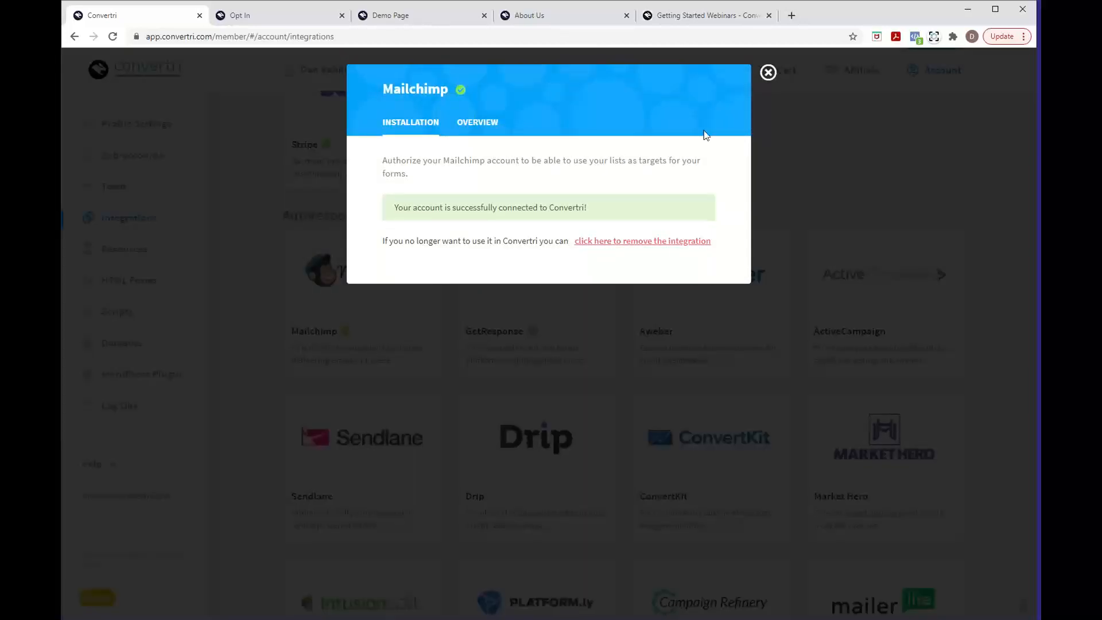
pyautogui.click(768, 74)
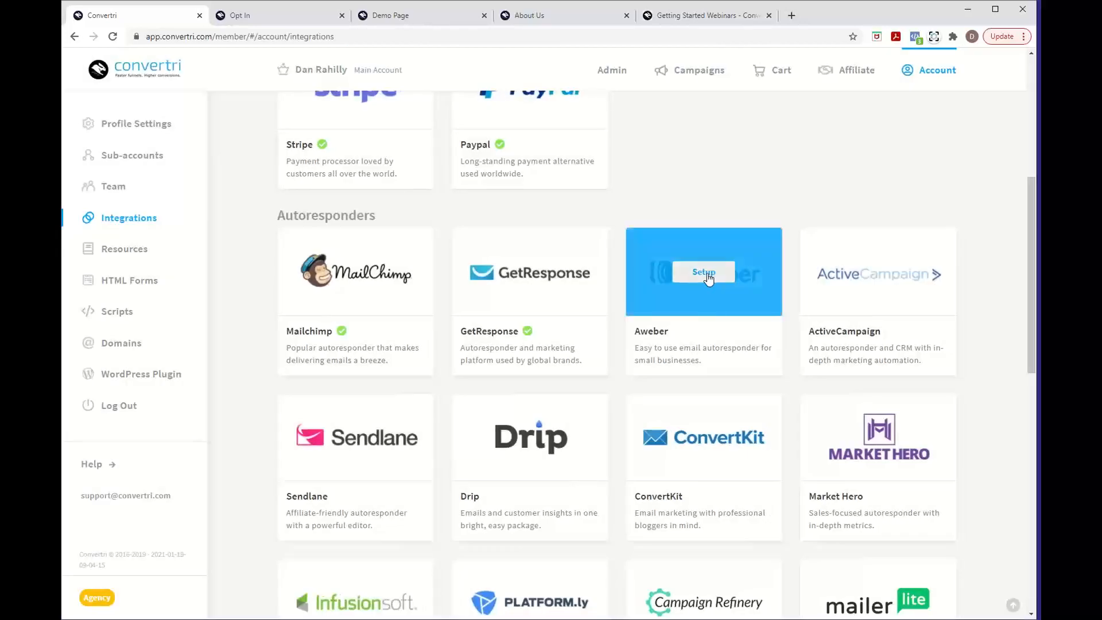
# View the Aweber and Sendlane setup dialogs without connecting either, and look over the general and payment integrations
pyautogui.click(713, 275)
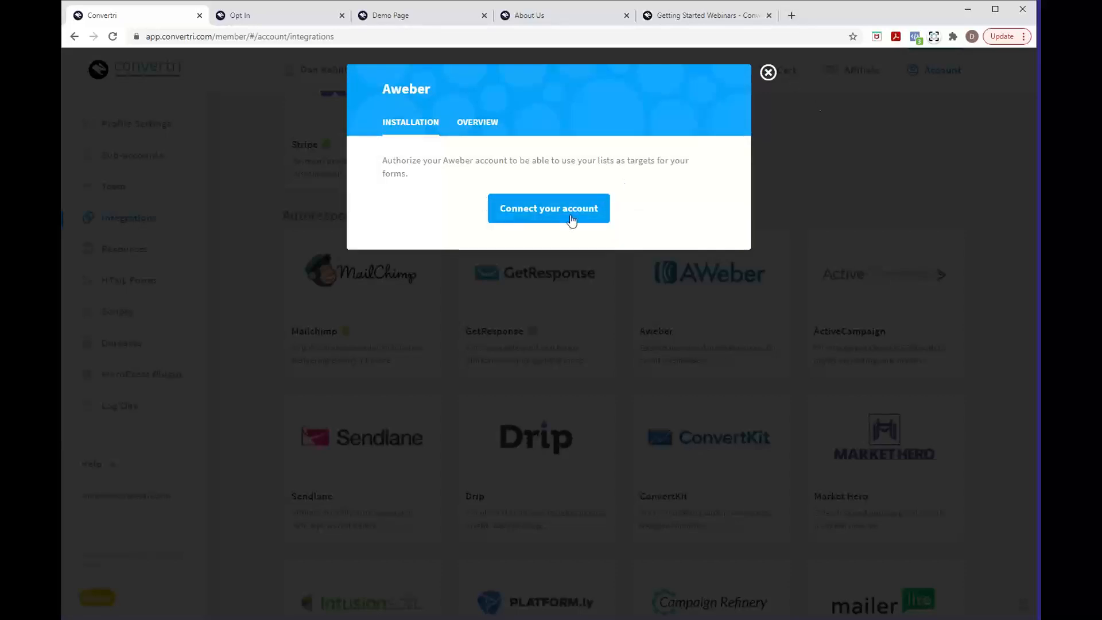
pyautogui.click(767, 73)
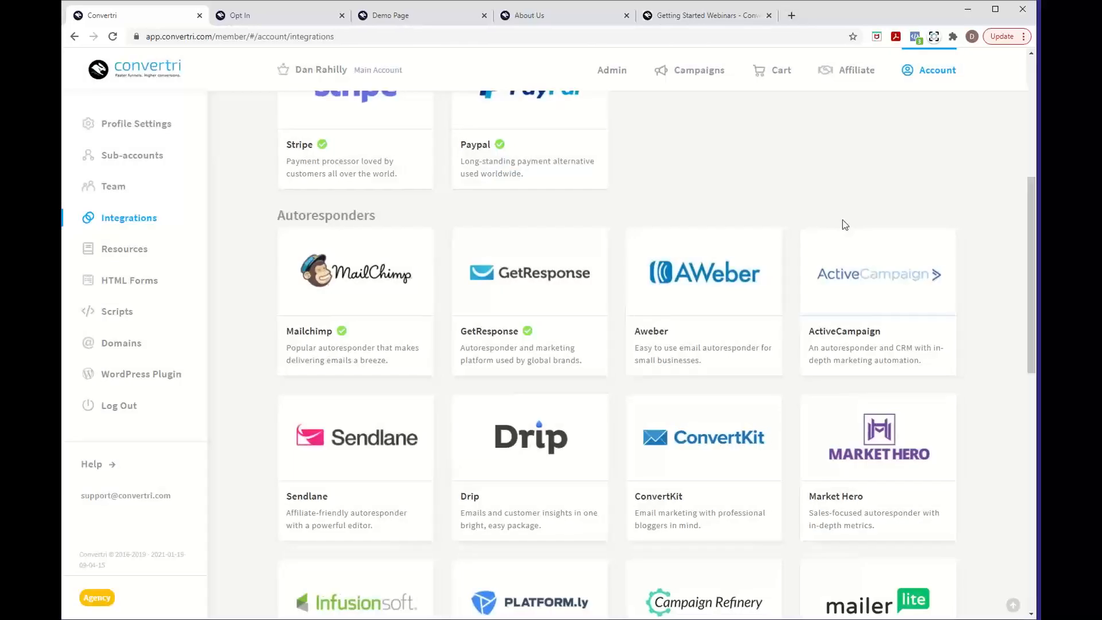
pyautogui.click(357, 439)
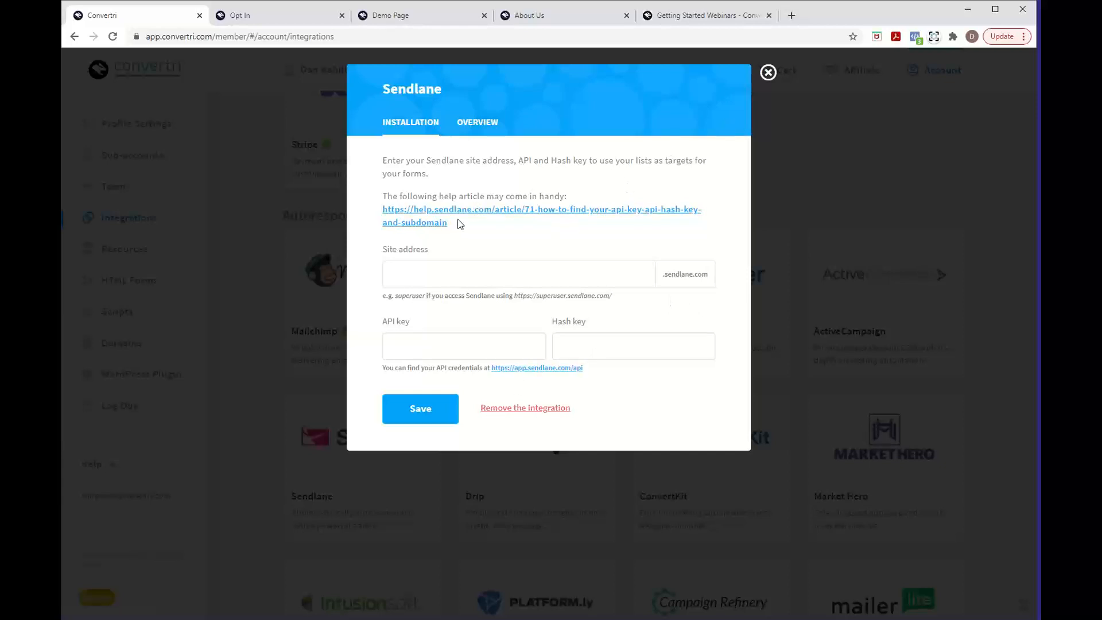
pyautogui.click(768, 73)
pyautogui.scroll(4, 833, 166)
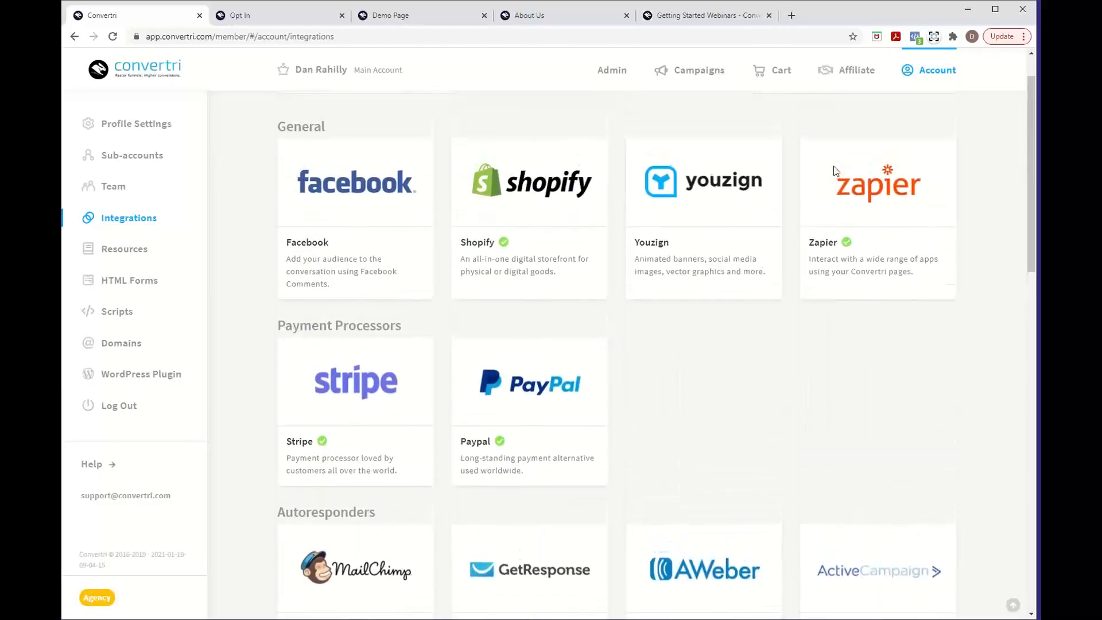
pyautogui.scroll(1, 797, 337)
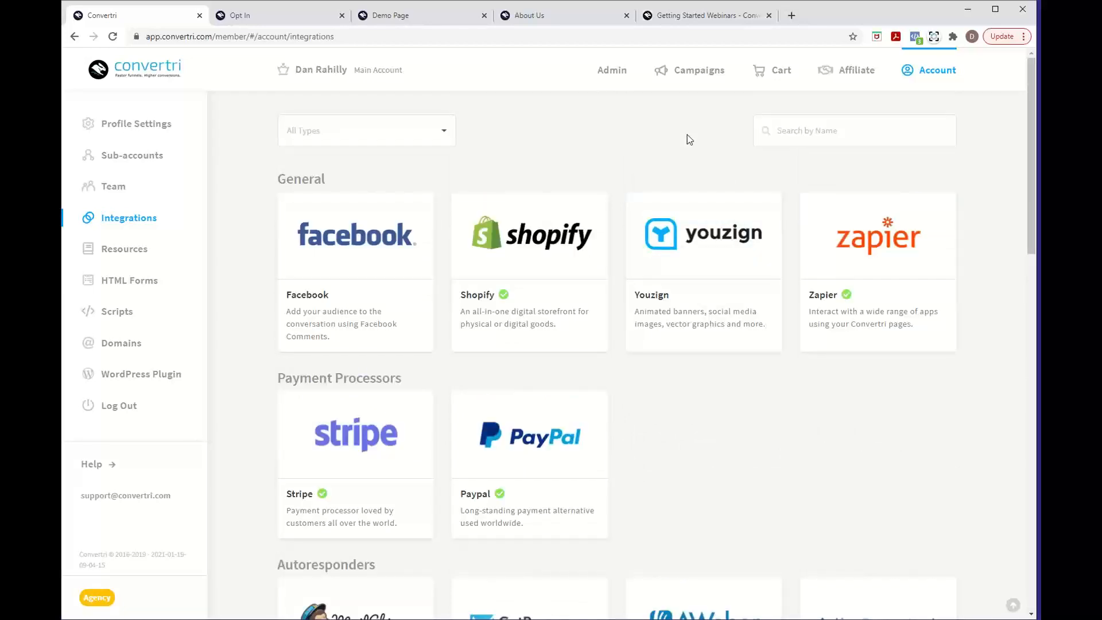
# Go back to the account's profile settings and check the web address of the published Opt In page
pyautogui.click(927, 80)
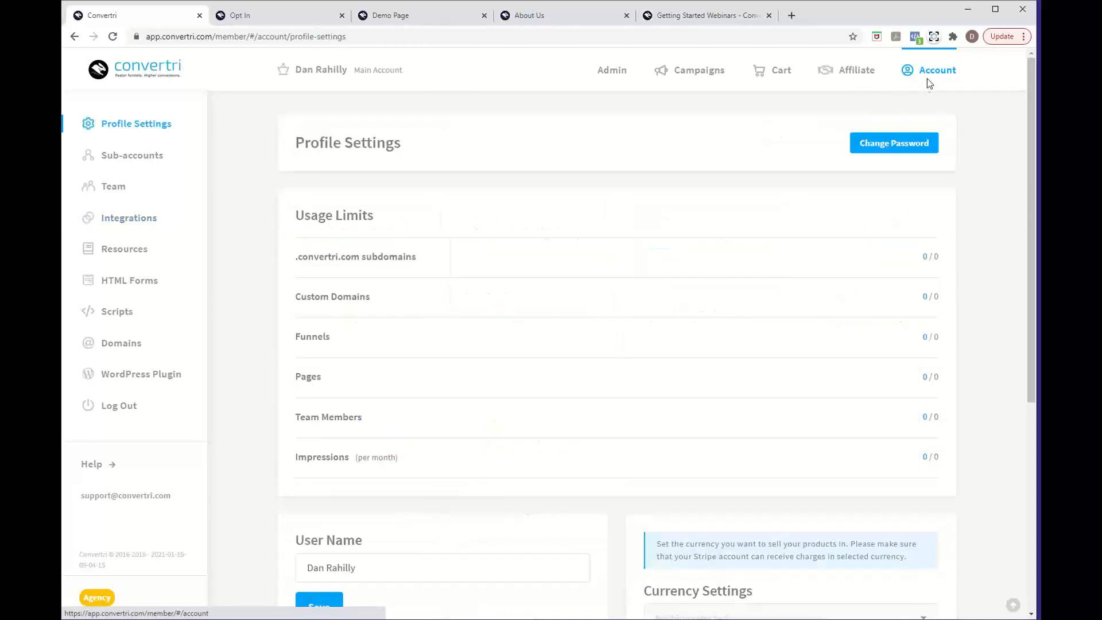
pyautogui.click(307, 17)
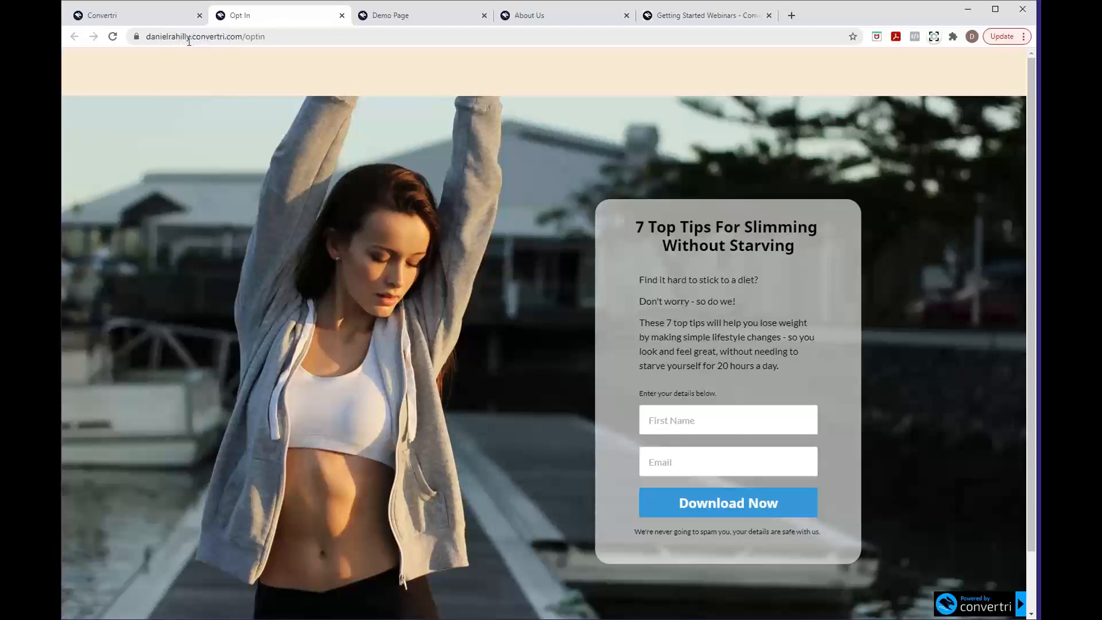
pyautogui.click(170, 15)
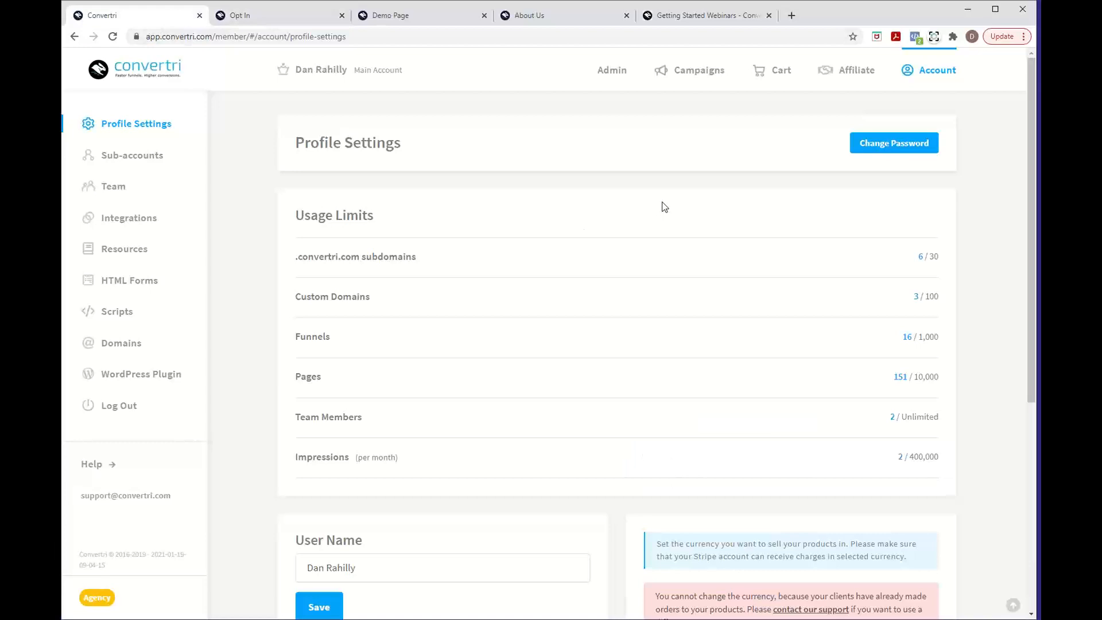
# Open the account's domain settings, try entering customdomain.com as a new domain and cancel without adding it
pyautogui.click(143, 348)
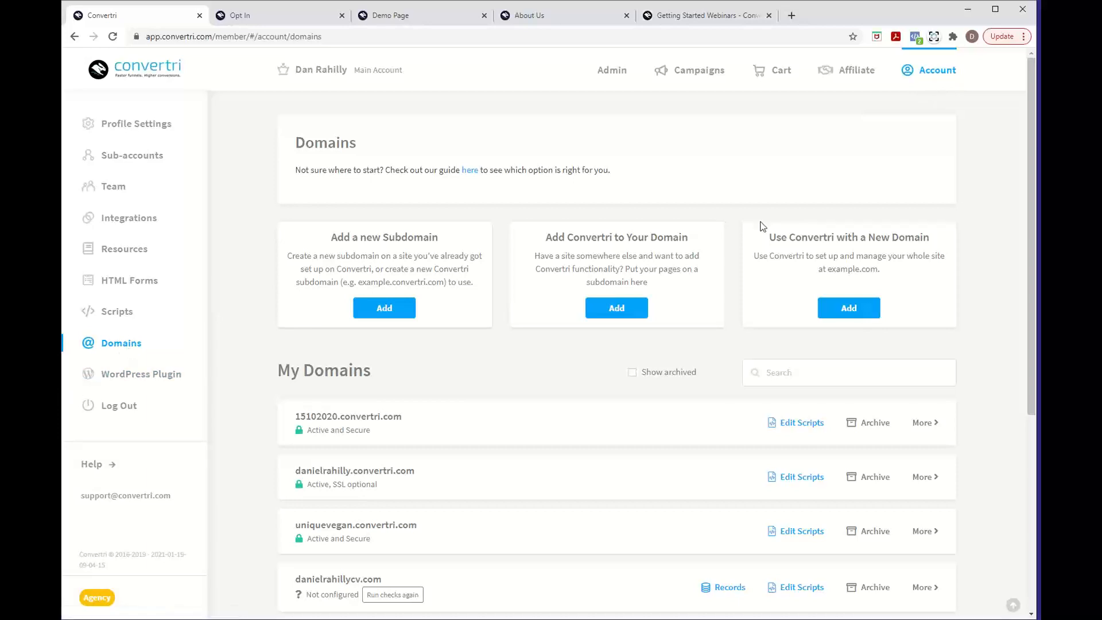
pyautogui.click(858, 313)
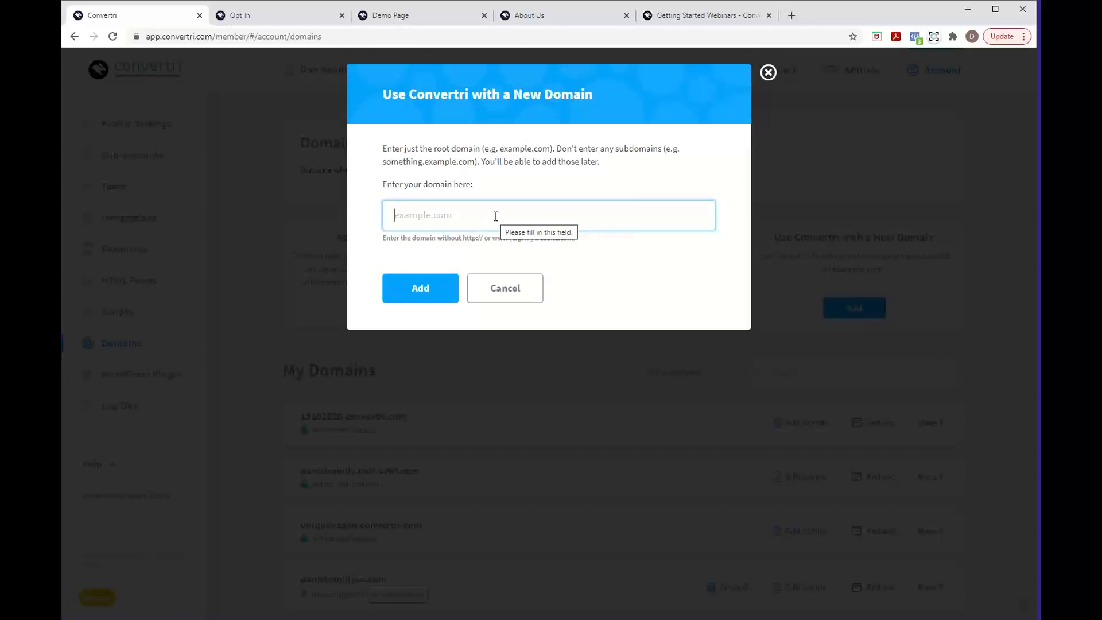
pyautogui.write('customdomain.com')
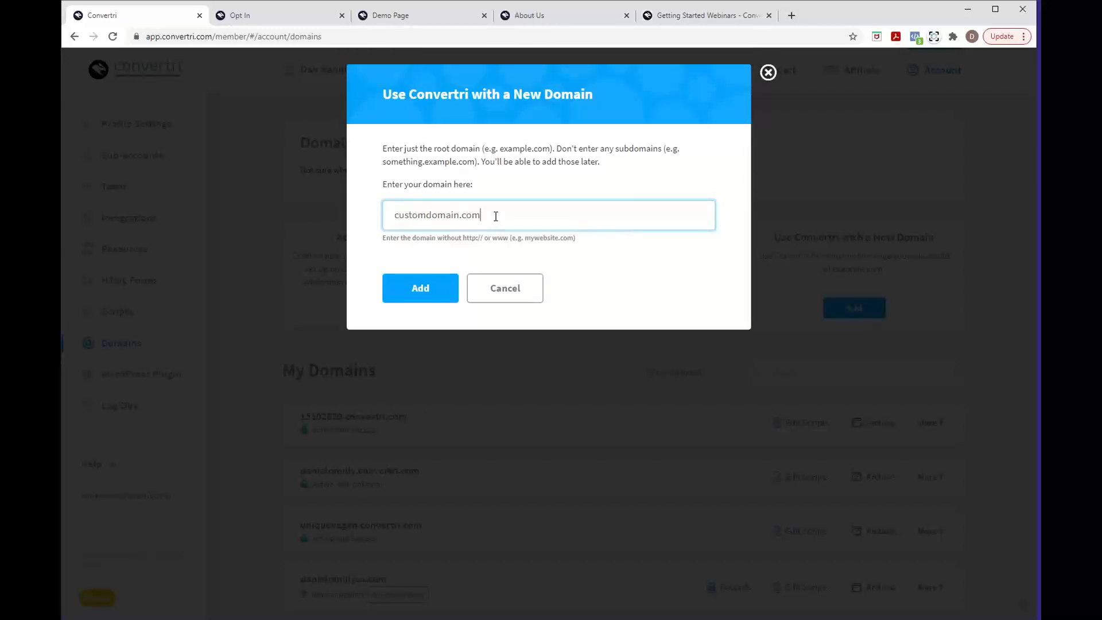
pyautogui.moveTo(489, 216); pyautogui.dragTo(385, 221)
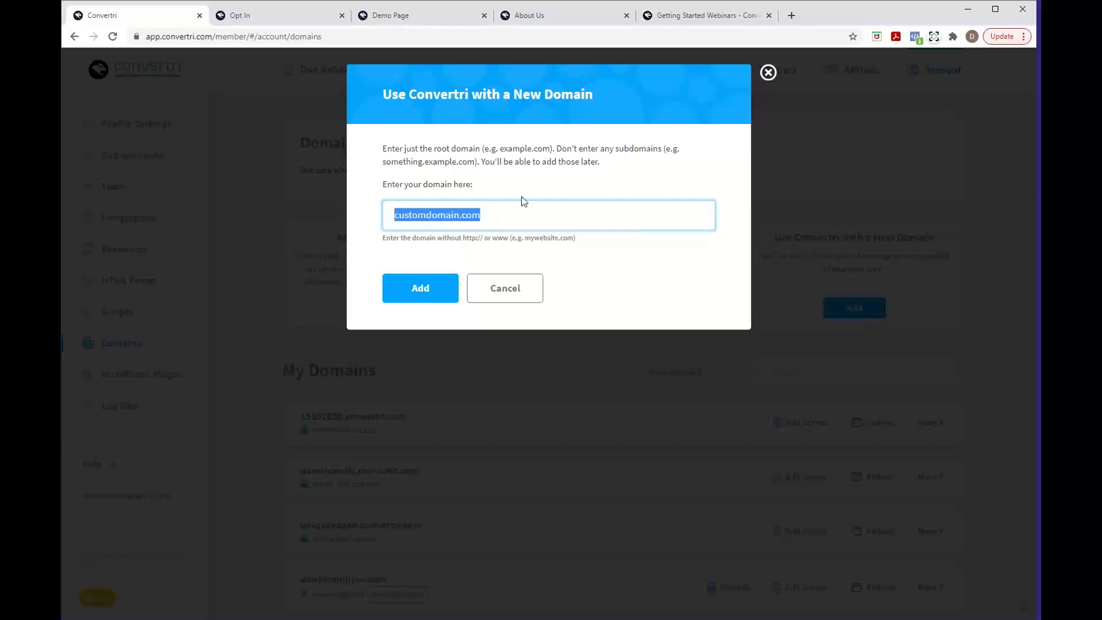
pyautogui.click(768, 73)
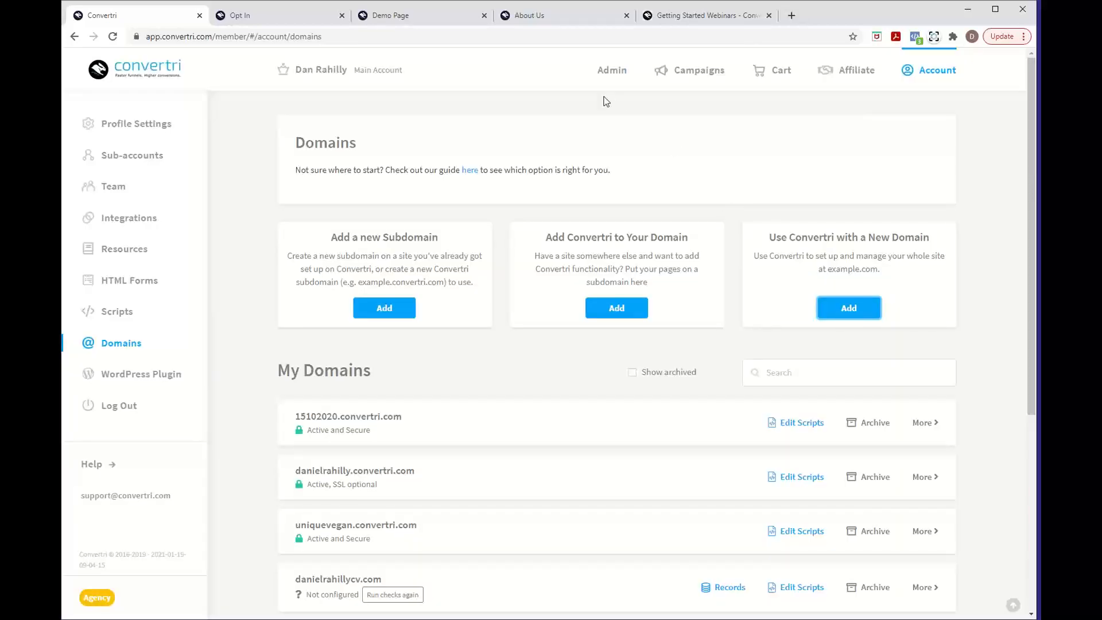
# Search the Convertri Knowledge Base for "custom d", open the "Custom Domains: Start Here" article and select its web address
pyautogui.click(663, 21)
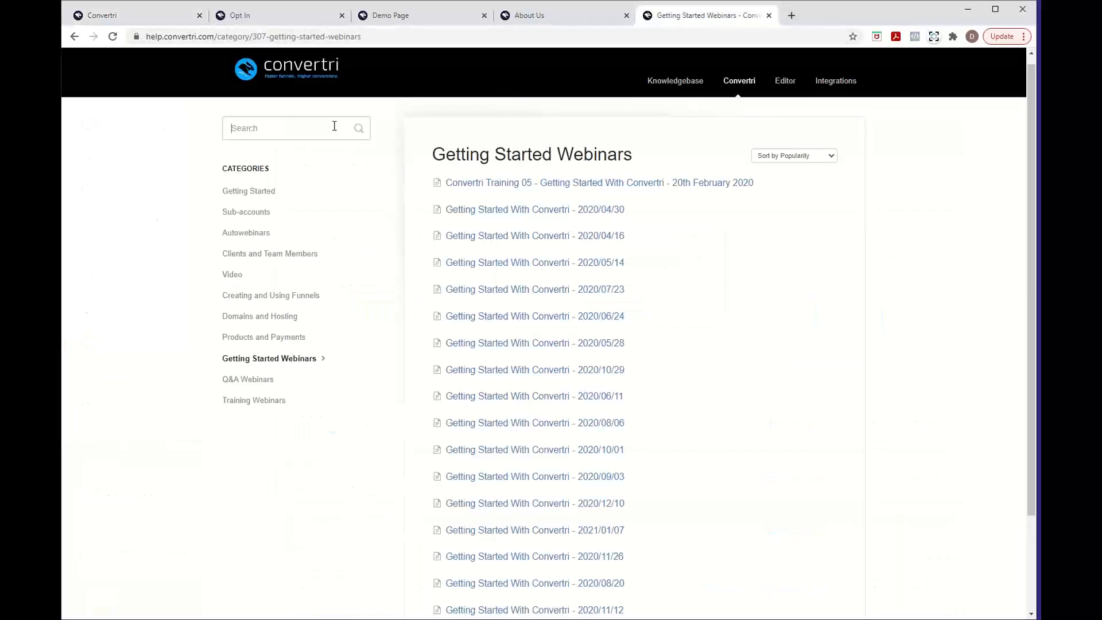
pyautogui.write('custome')
pyautogui.press('BackSpace')
pyautogui.press('BackSpace')
pyautogui.write('d')
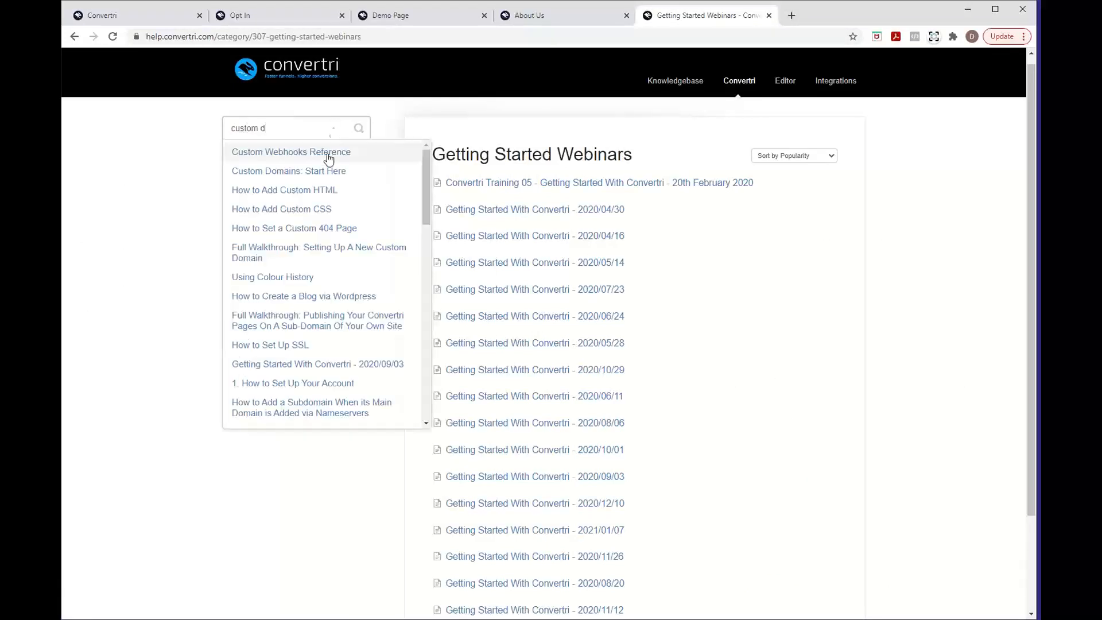
pyautogui.click(319, 171)
pyautogui.click(375, 43)
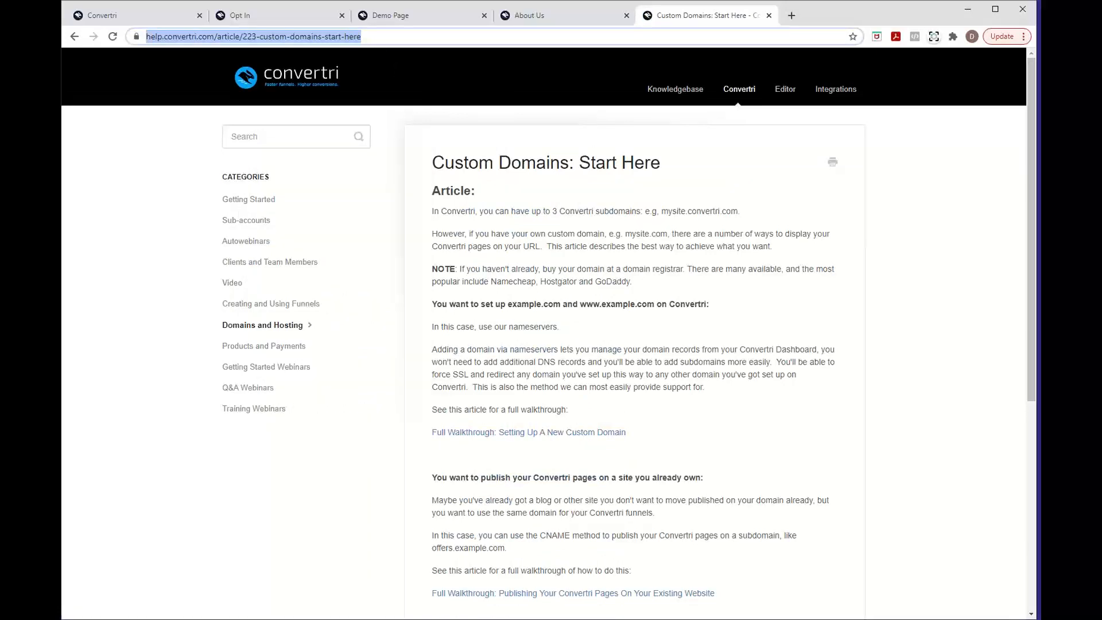
pyautogui.hotkey('alt', 'Tab')
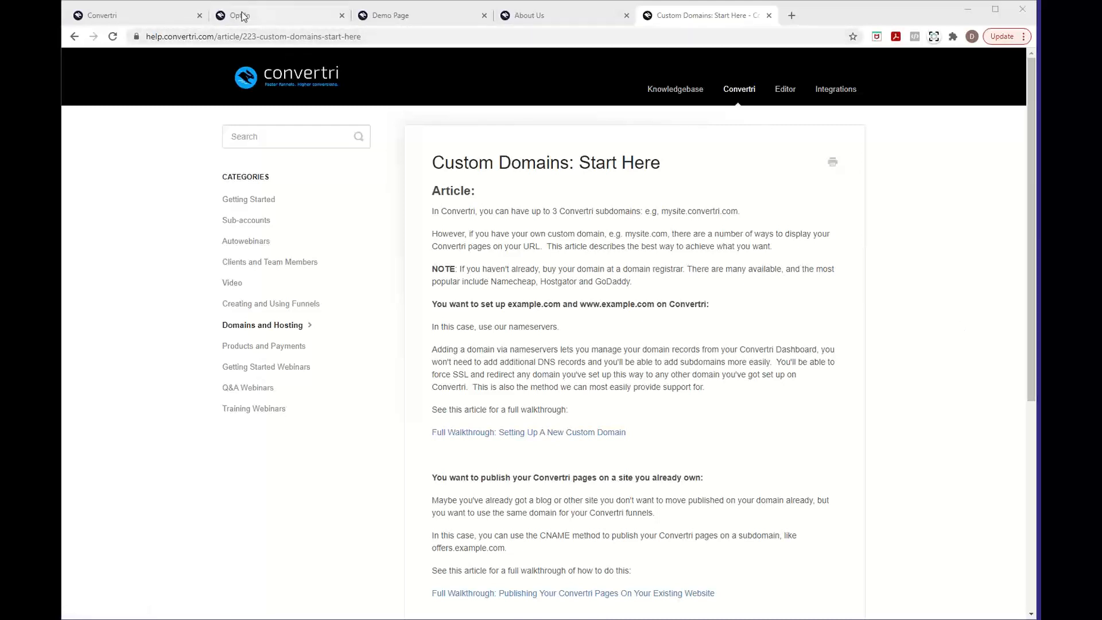
# Return to the Convertri dashboard and open the Getting Started Webinar funnel's "Editor Tips and Tricks" page for editing
pyautogui.click(179, 16)
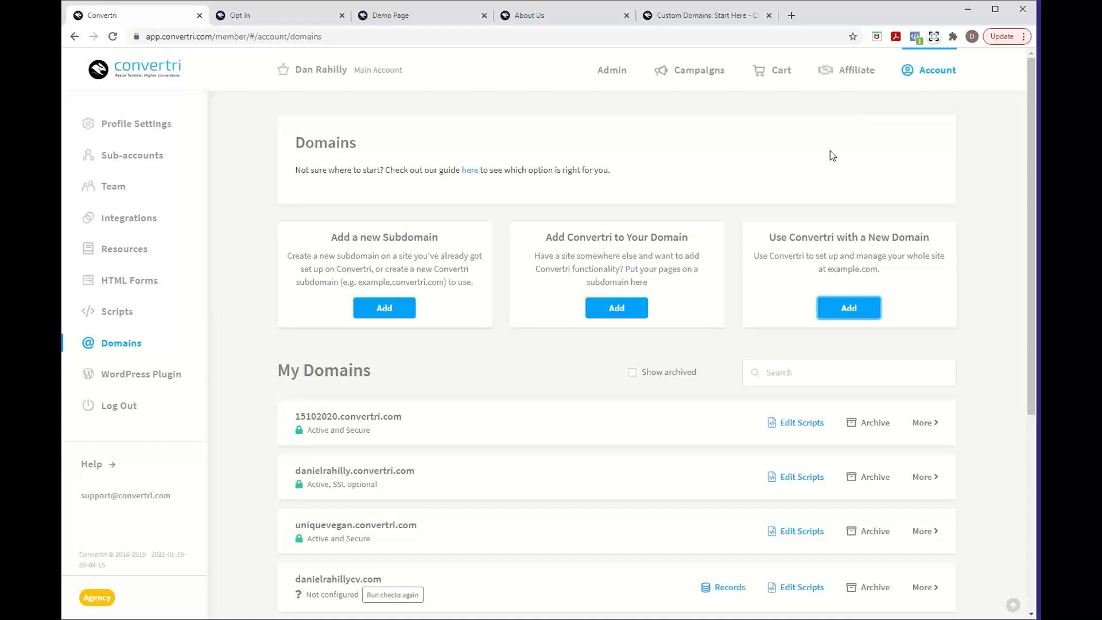
pyautogui.click(692, 74)
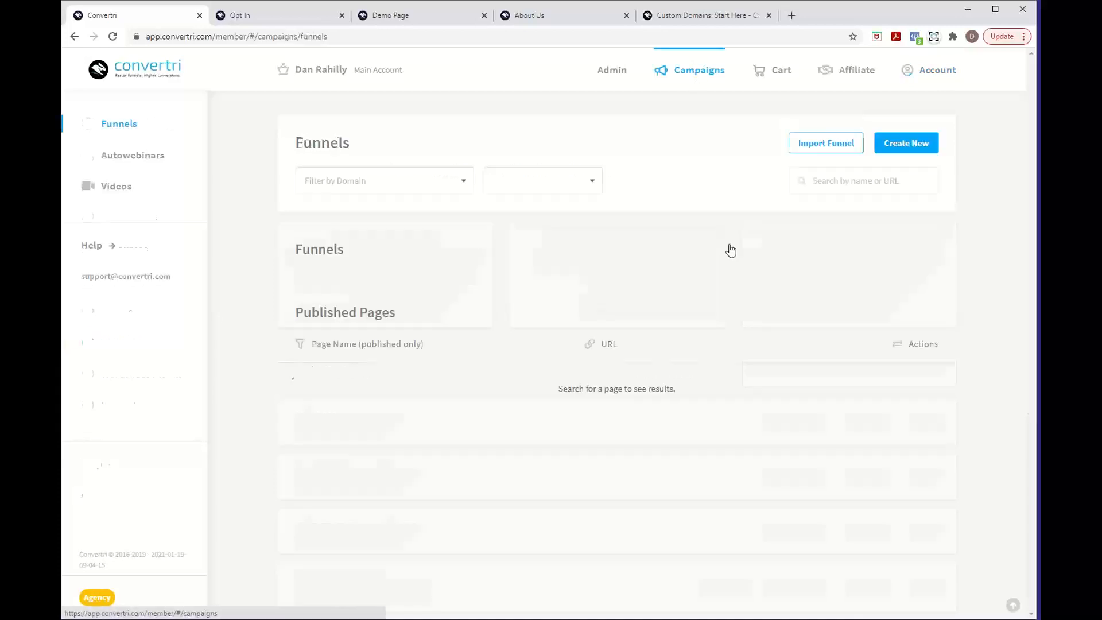
pyautogui.scroll(-2, 591, 235)
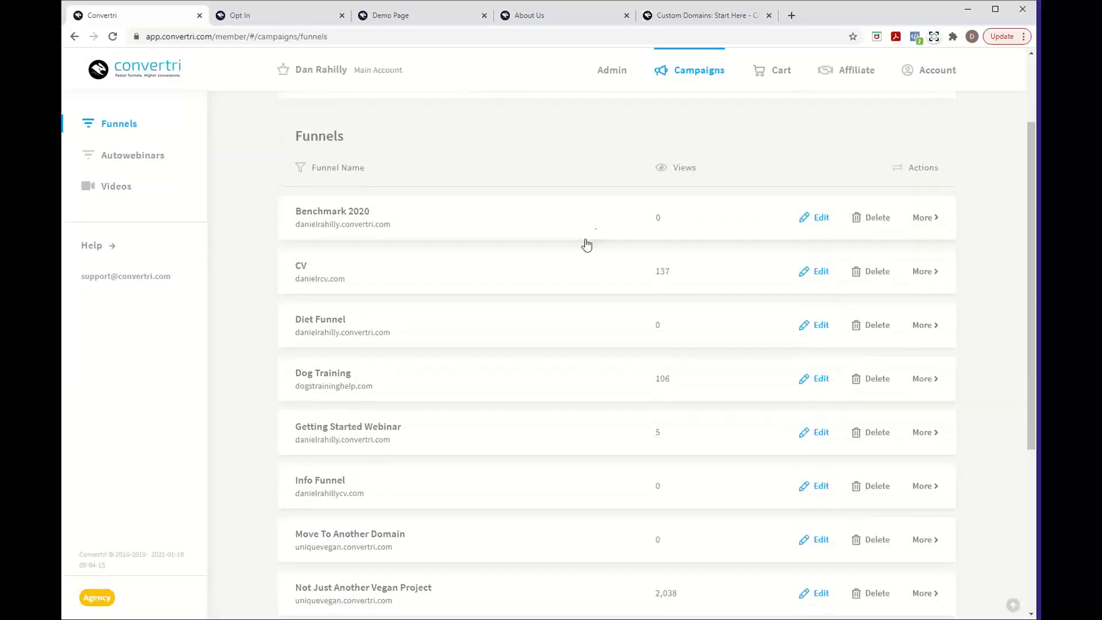
pyautogui.click(374, 430)
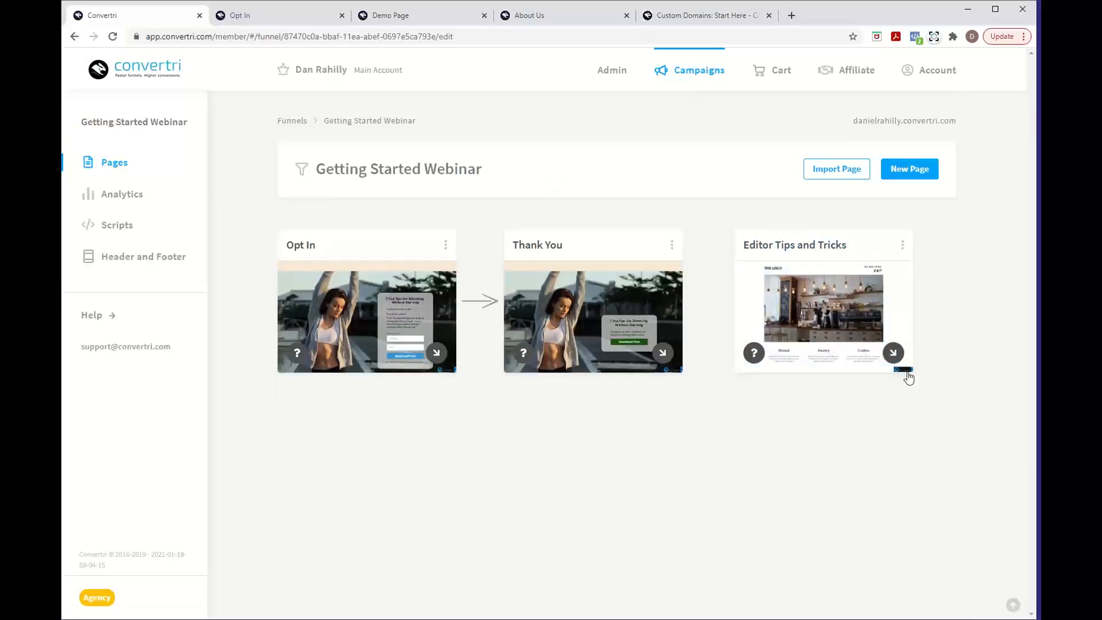
pyautogui.moveTo(824, 325)
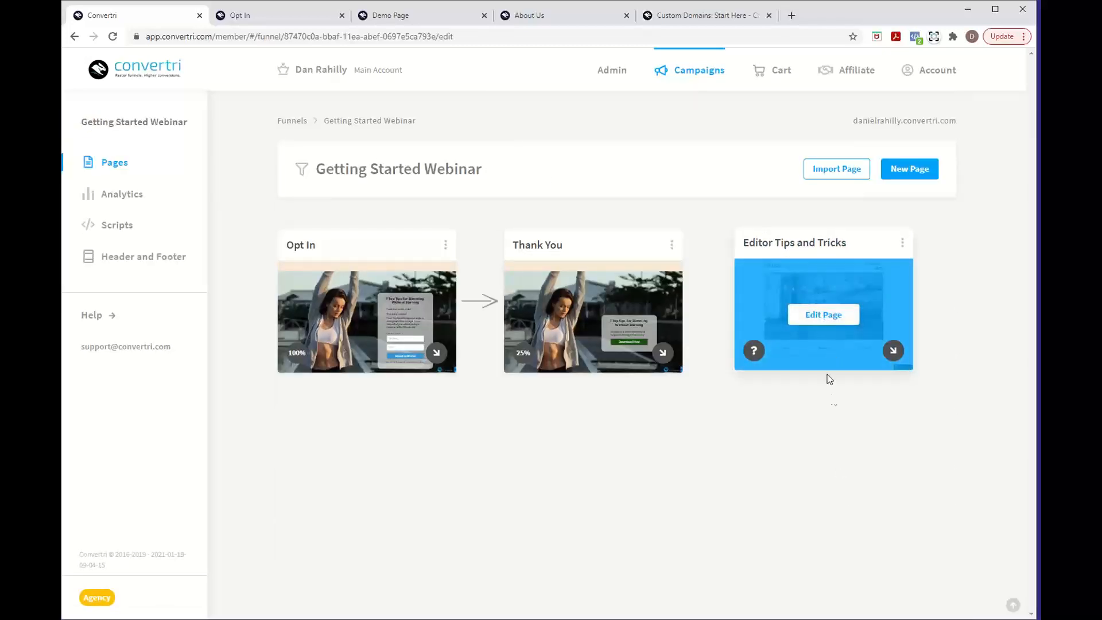
pyautogui.click(865, 293)
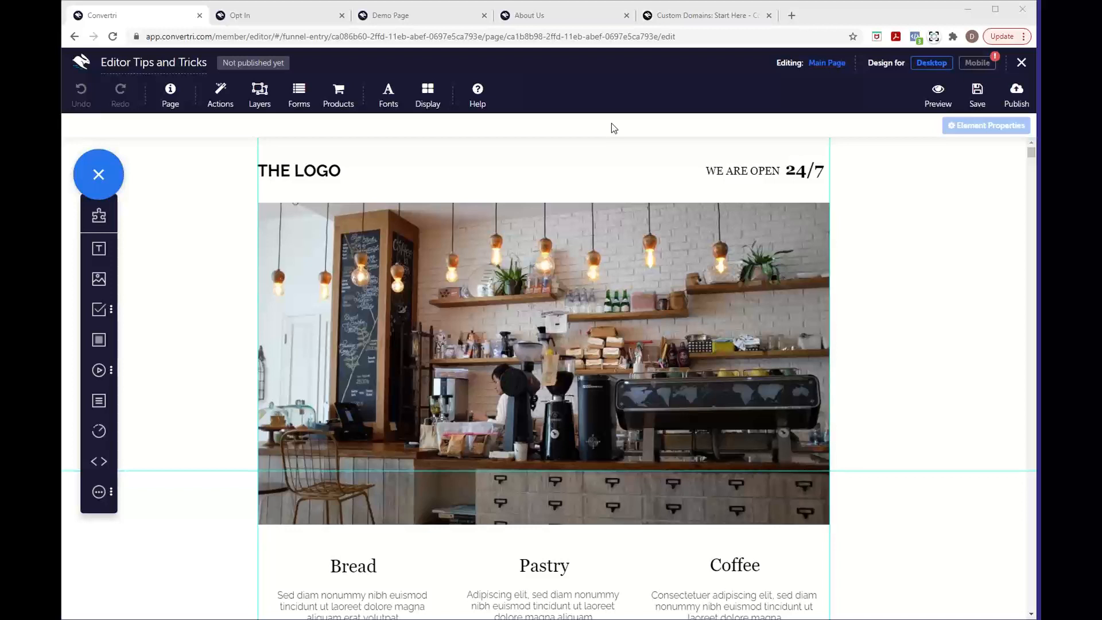
# Turn on element outlines, look over the page down to its Menu section, and turn the outlines off again
pyautogui.click(427, 114)
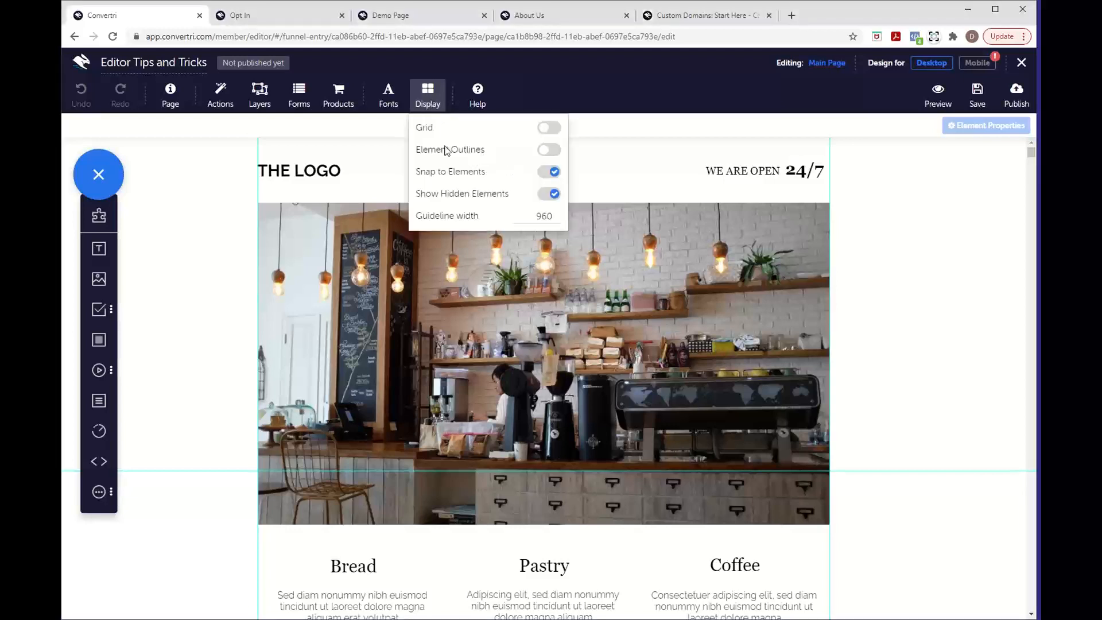
pyautogui.click(549, 150)
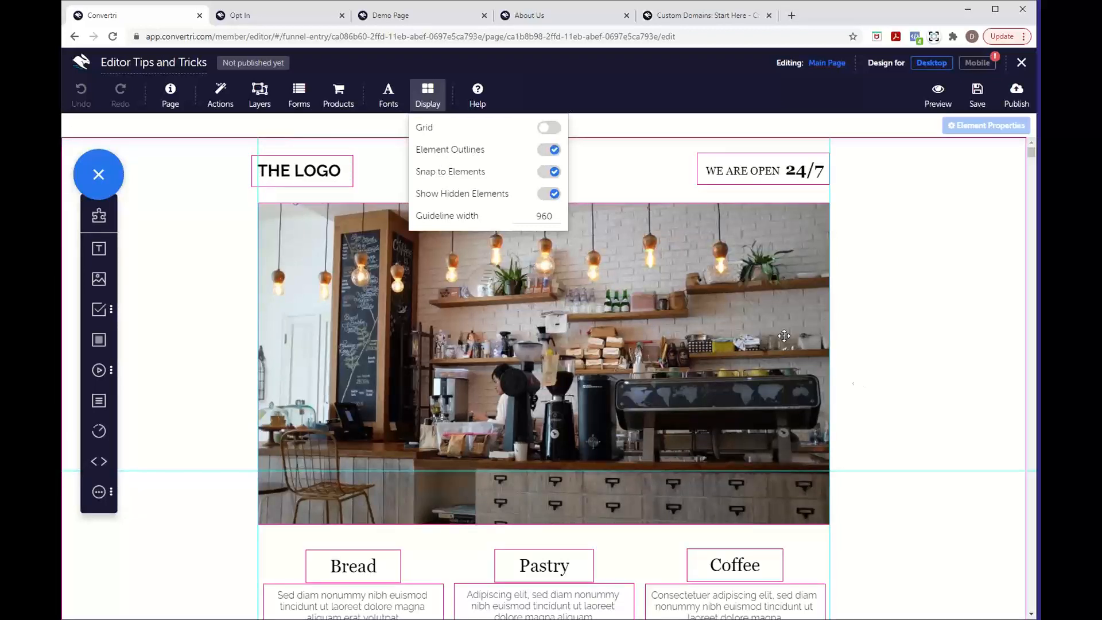
pyautogui.click(871, 388)
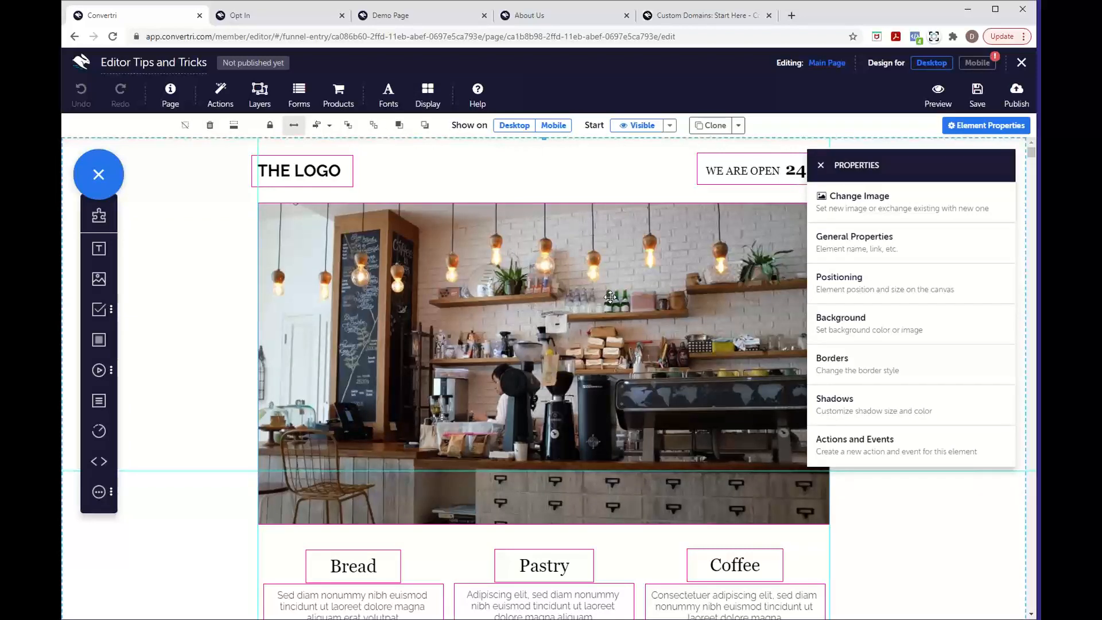
pyautogui.scroll(-7, 610, 296)
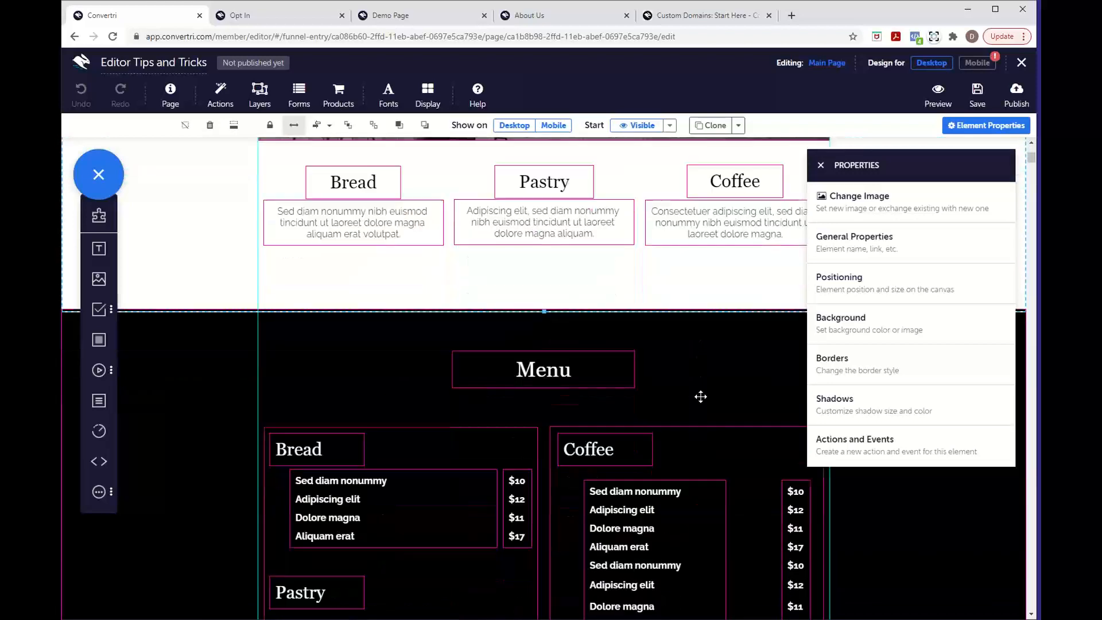
pyautogui.scroll(-1, 700, 397)
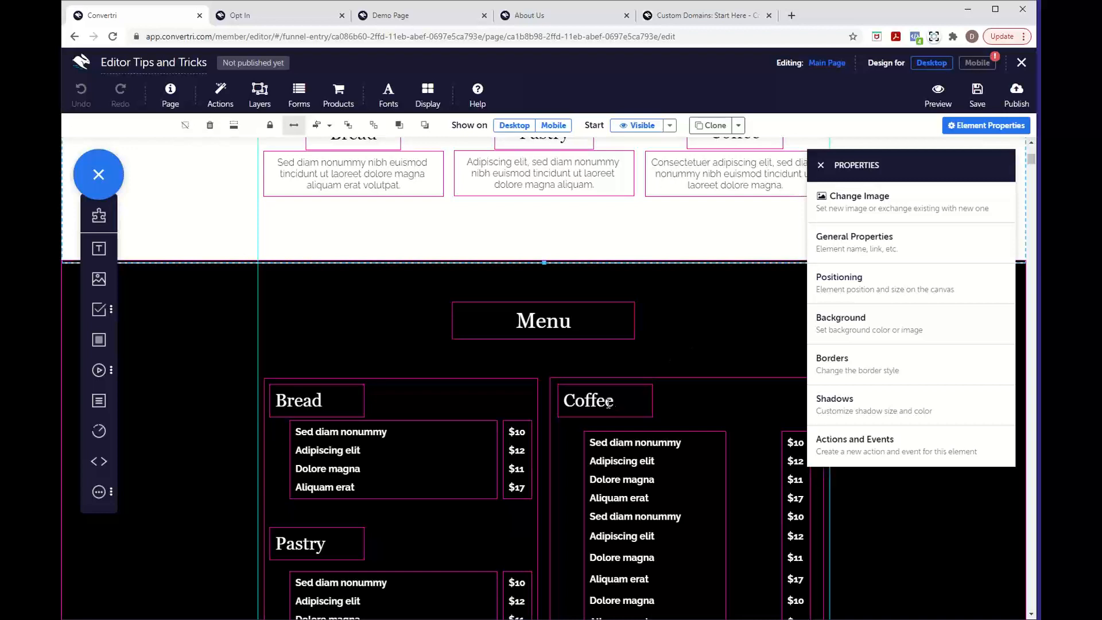
pyautogui.click(428, 101)
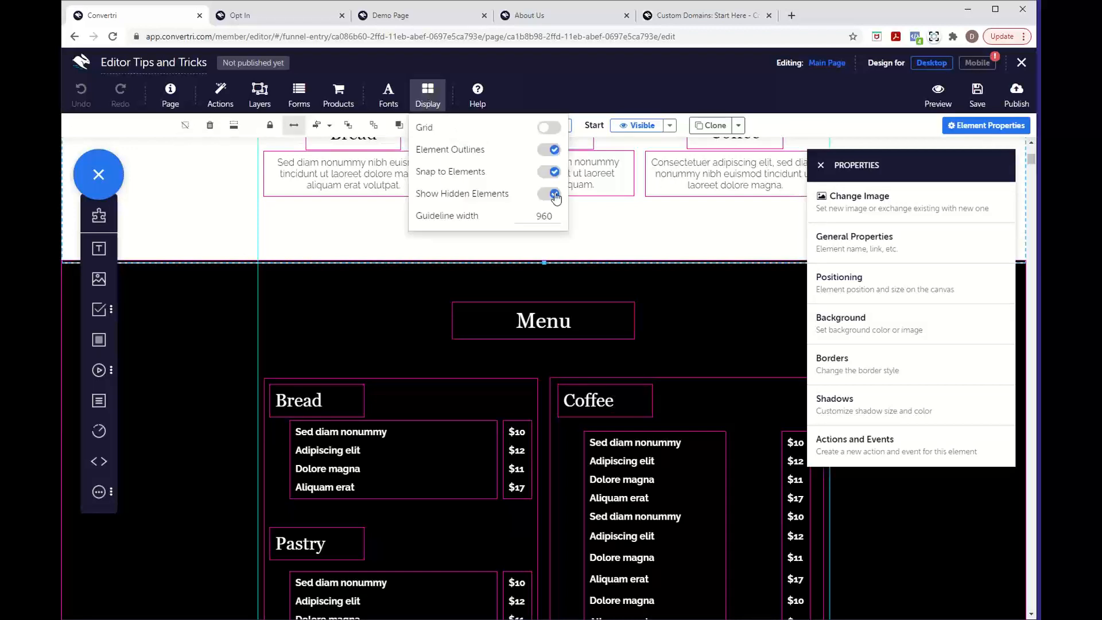
pyautogui.click(548, 150)
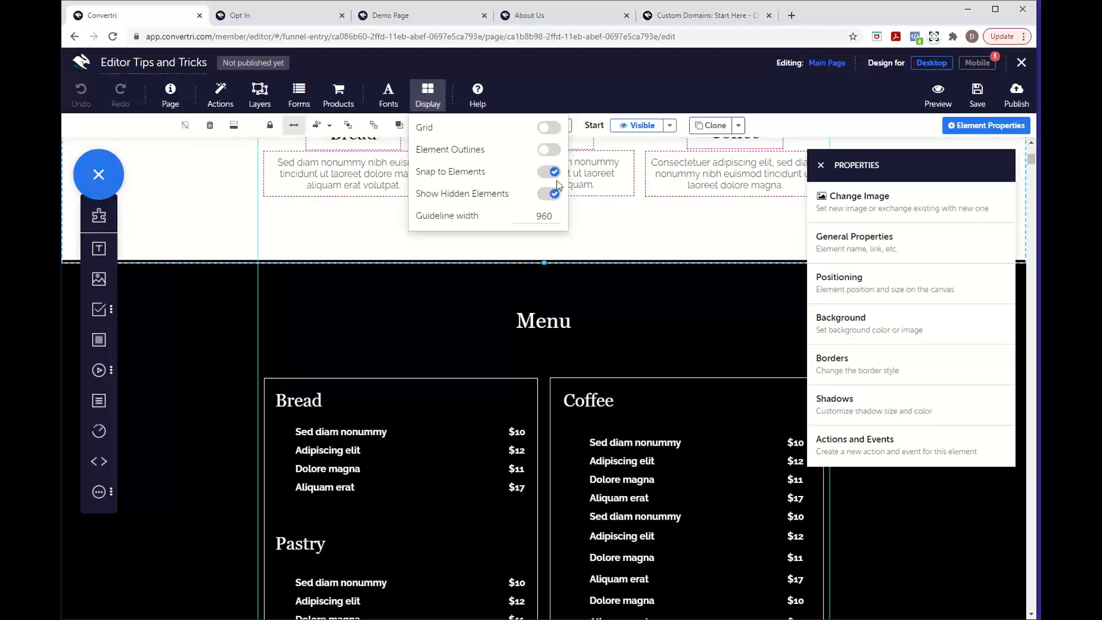
# Turn element outlines back on, then select the Coffee heading in the Menu section and close its properties
pyautogui.click(548, 150)
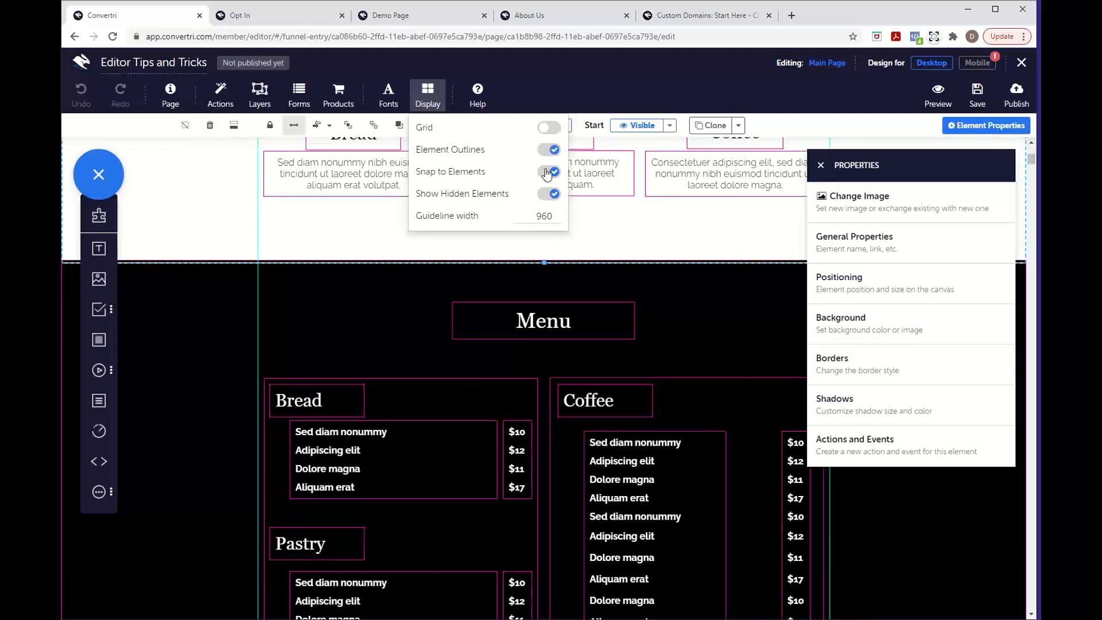
pyautogui.click(638, 406)
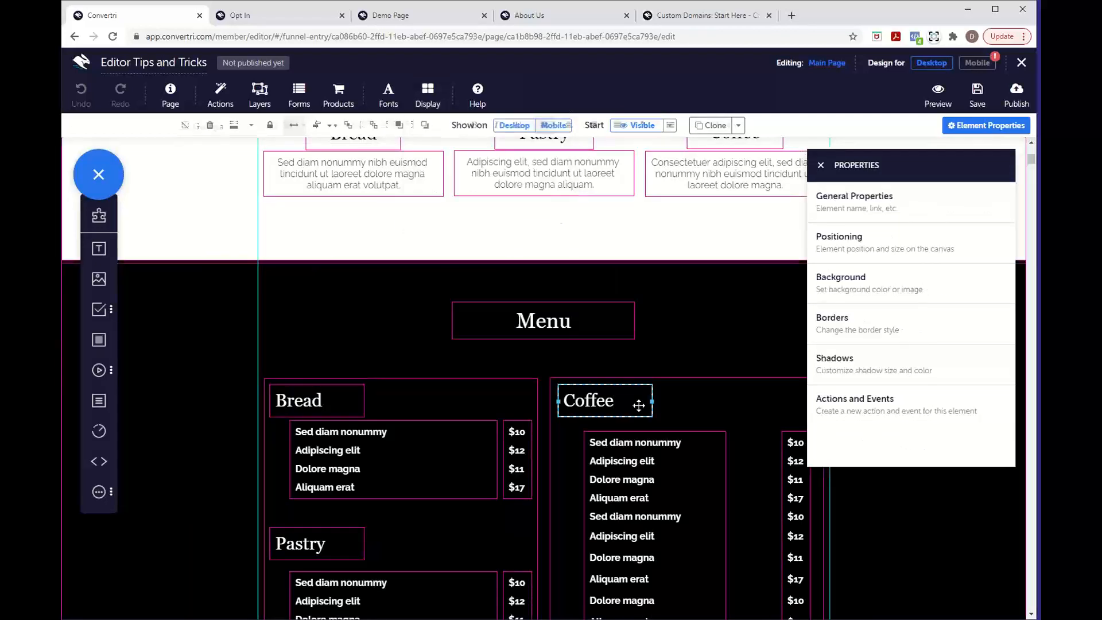
pyautogui.click(628, 414)
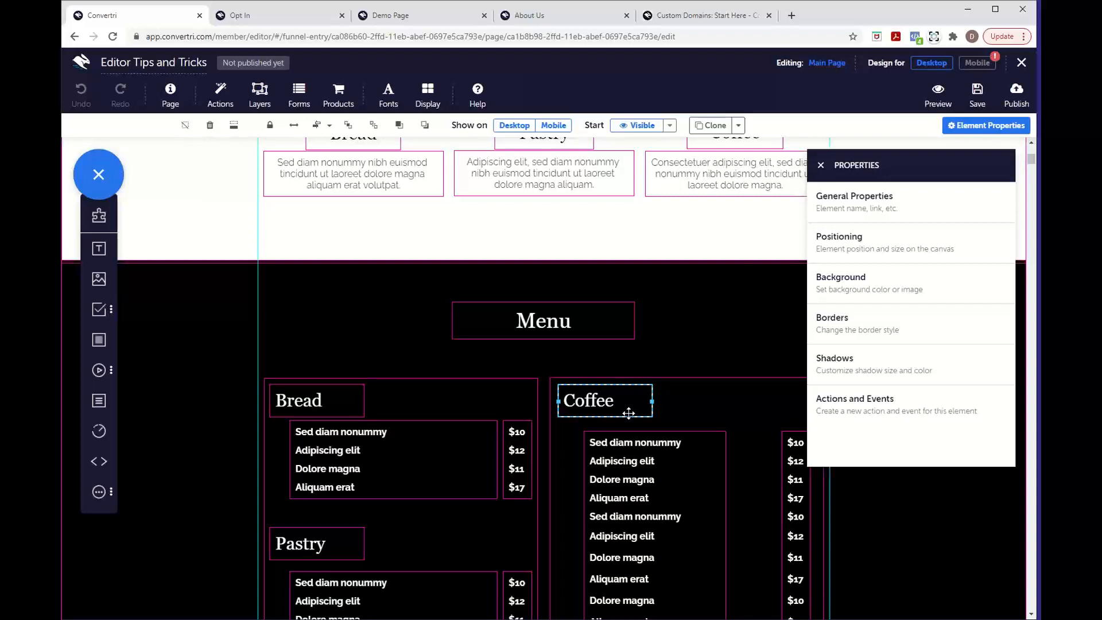
pyautogui.click(821, 166)
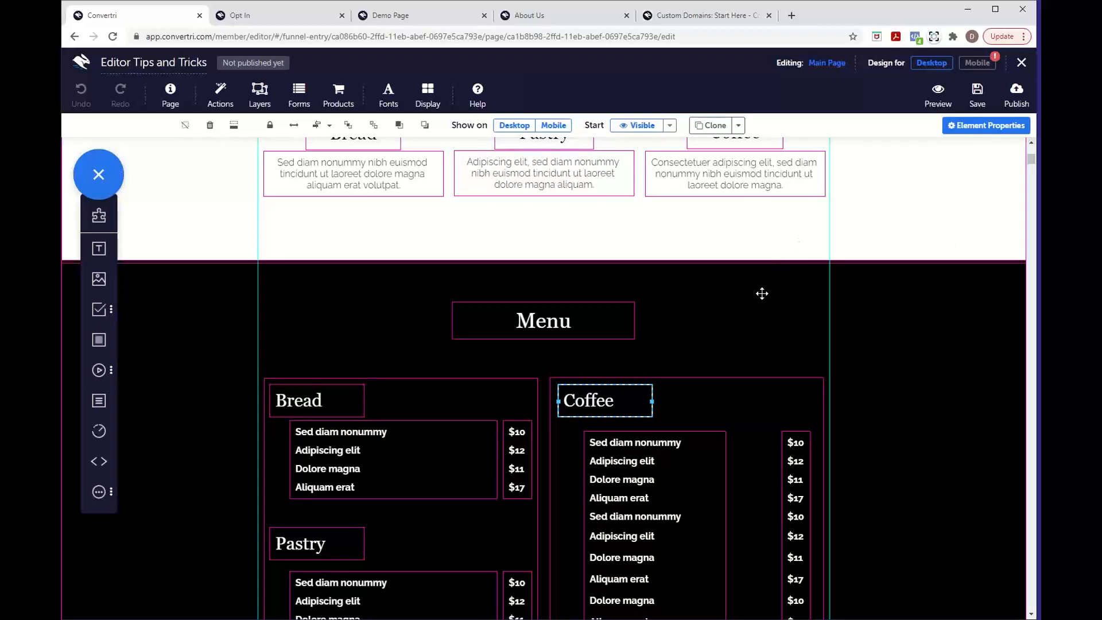
# Look over the outlined elements from the Menu section down to the reservation section and back
pyautogui.scroll(4, 761, 293)
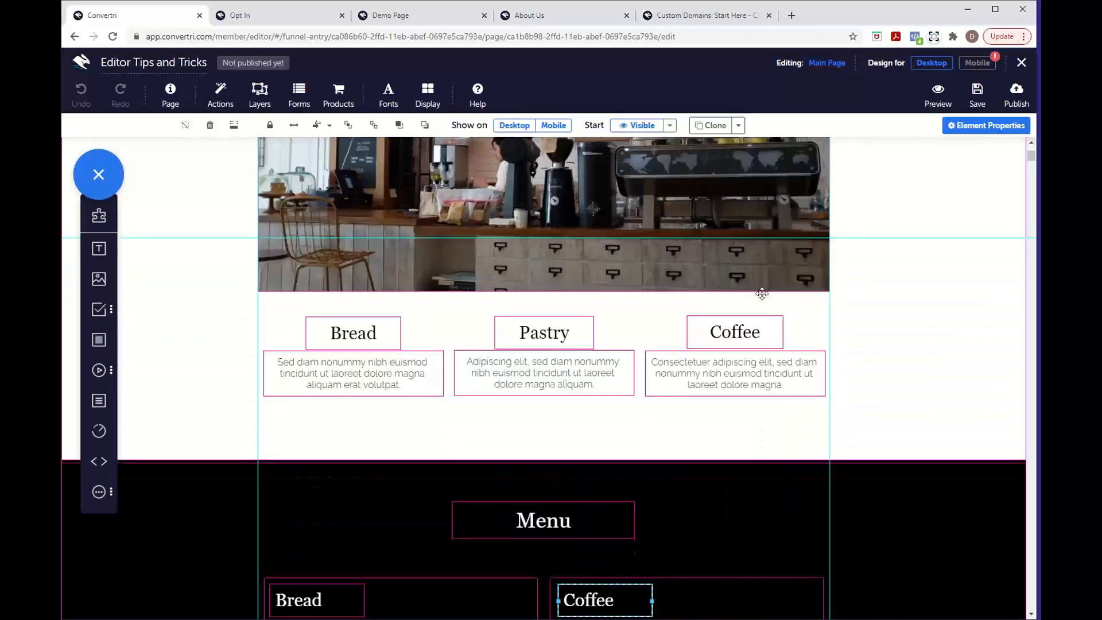
pyautogui.scroll(-6, 761, 293)
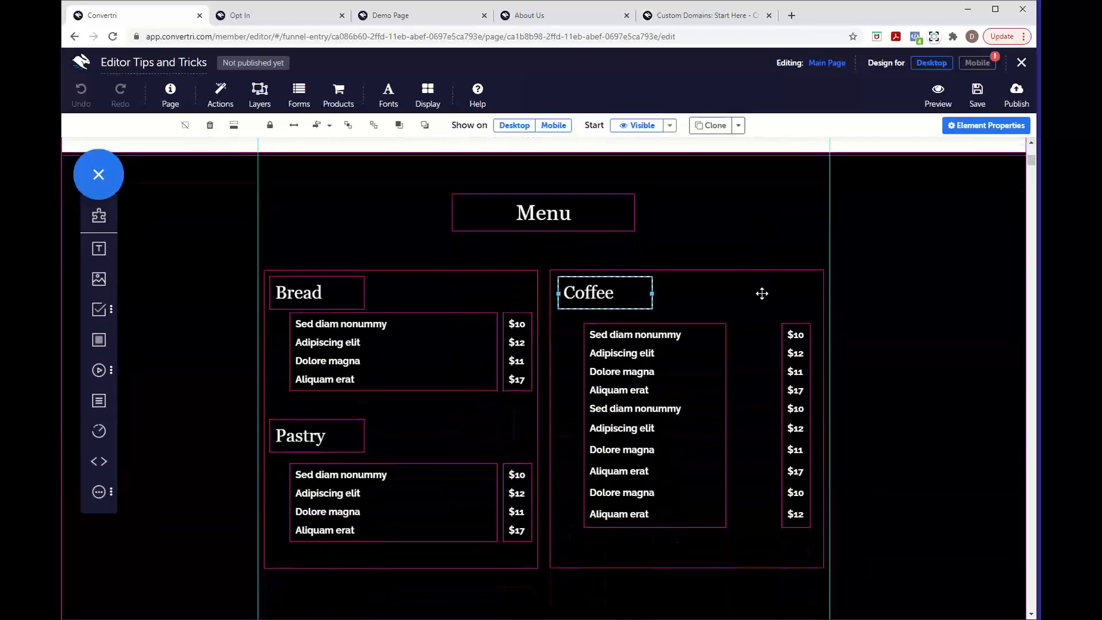
pyautogui.scroll(3, 762, 293)
pyautogui.scroll(-4, 755, 393)
pyautogui.scroll(-15, 756, 395)
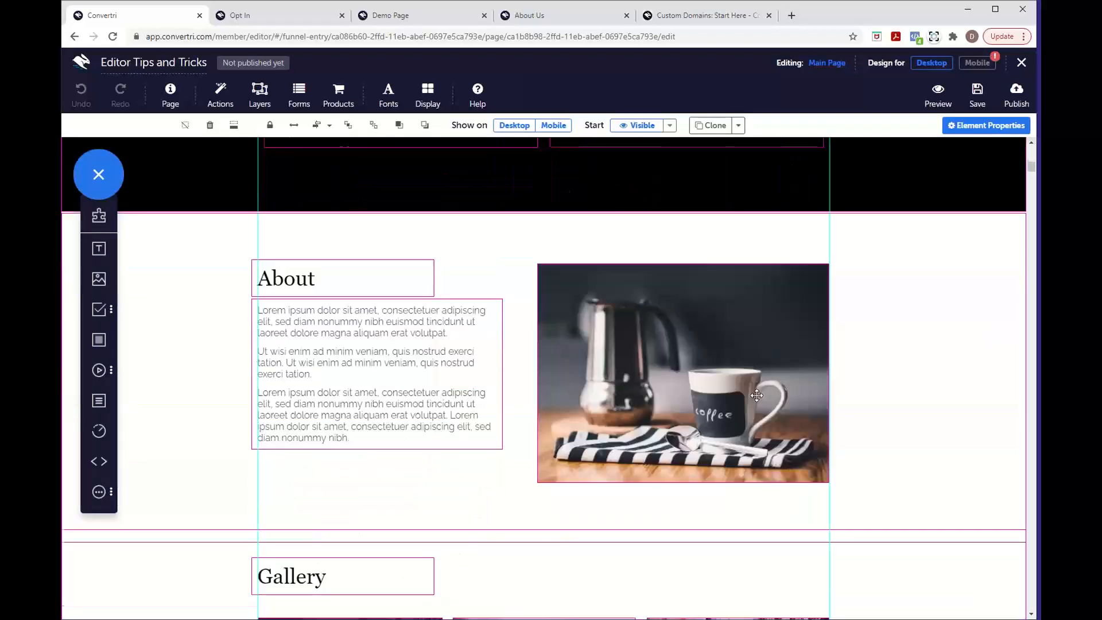
pyautogui.scroll(-8, 756, 394)
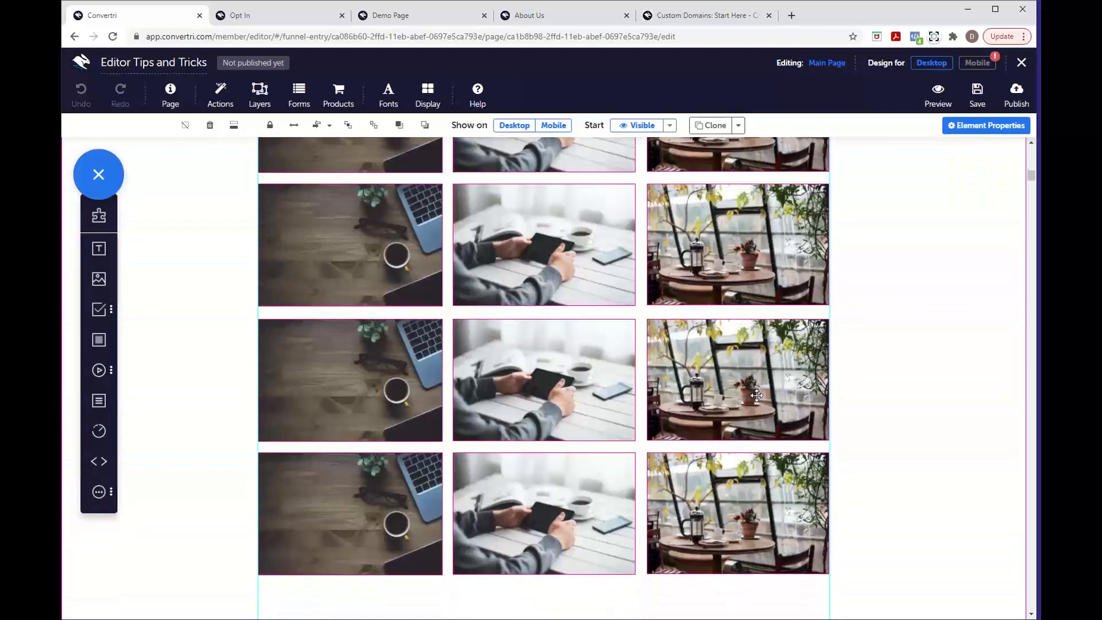
pyautogui.scroll(-8, 756, 394)
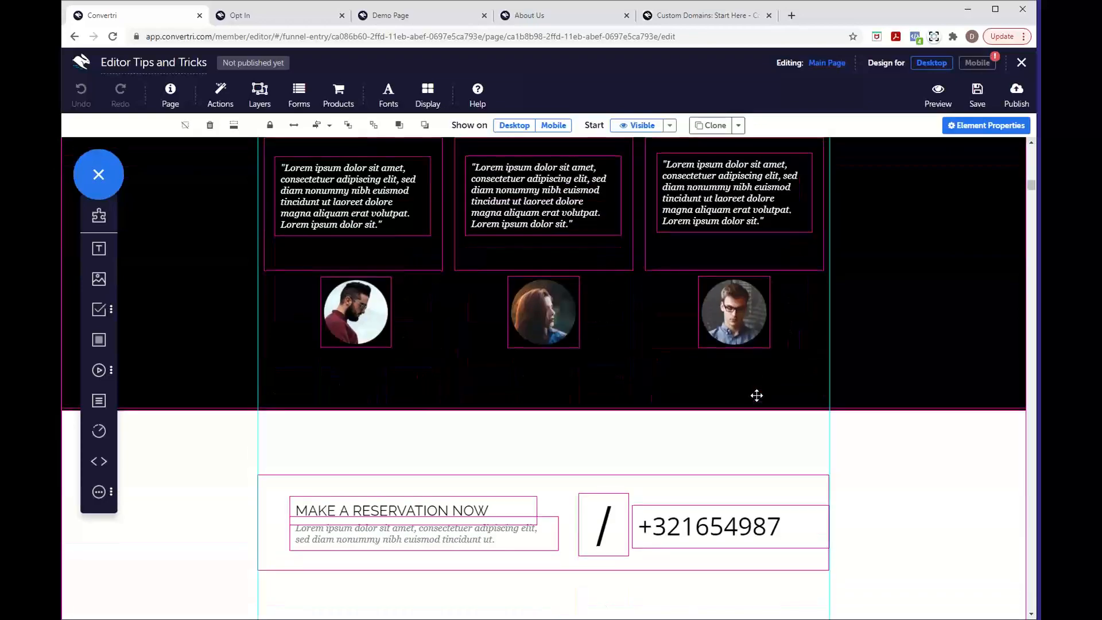
pyautogui.scroll(4, 756, 395)
pyautogui.scroll(20, 756, 395)
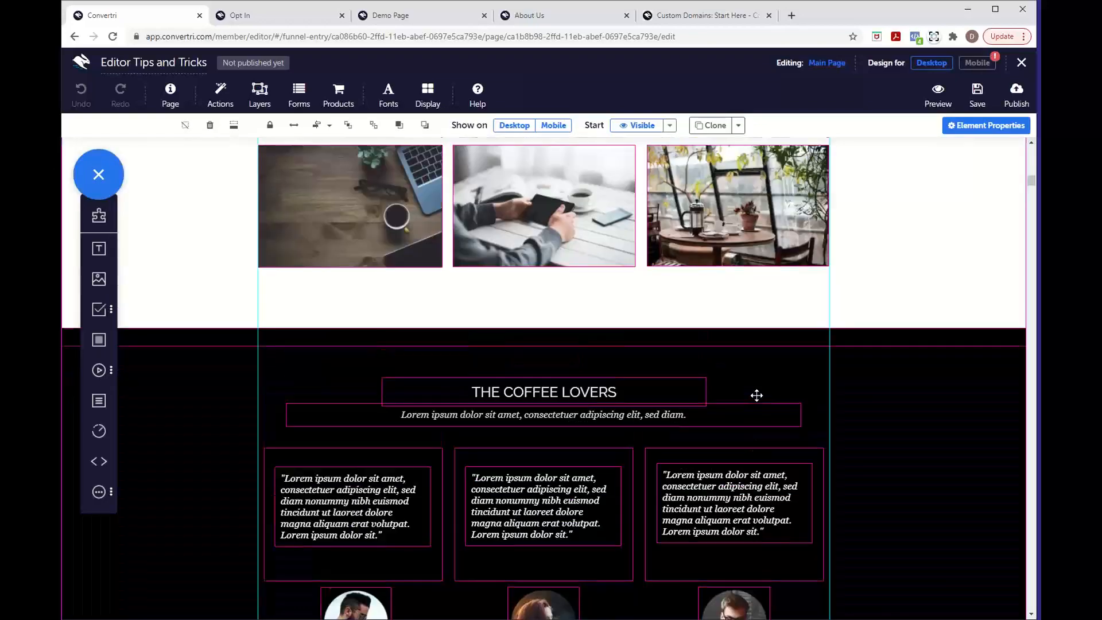
pyautogui.scroll(6, 756, 394)
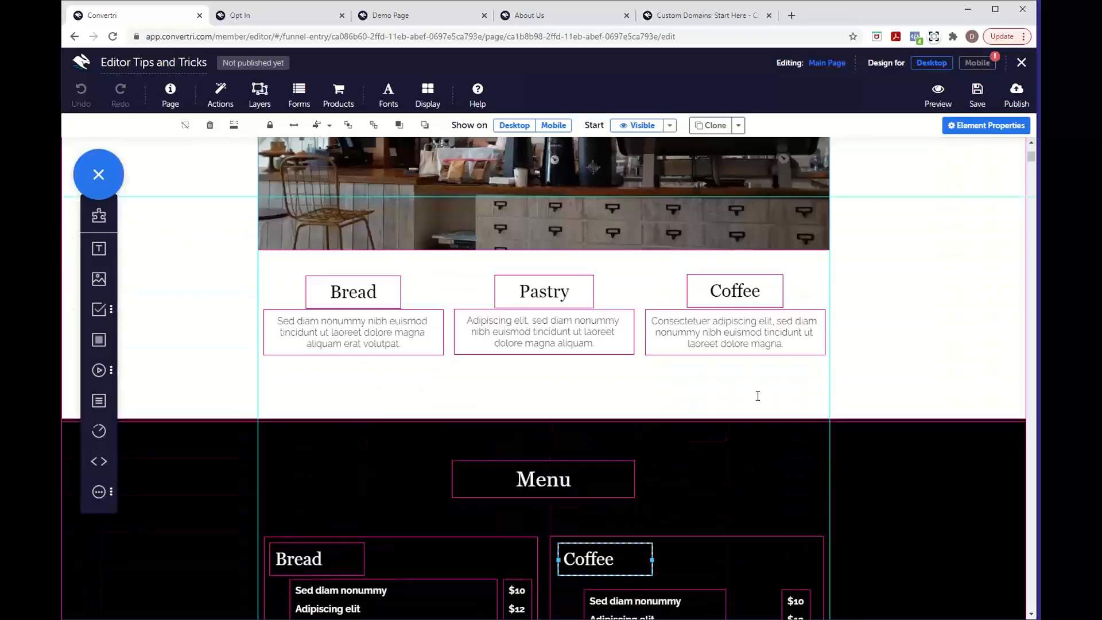
# Delete the black Menu section from the page
pyautogui.click(893, 521)
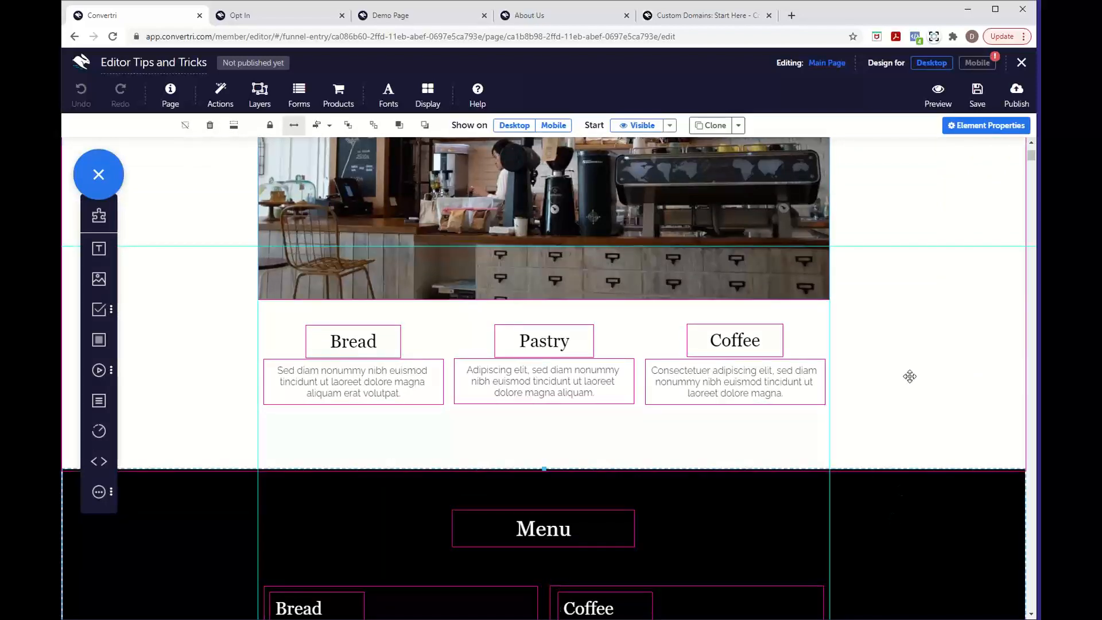
pyautogui.scroll(-3, 876, 418)
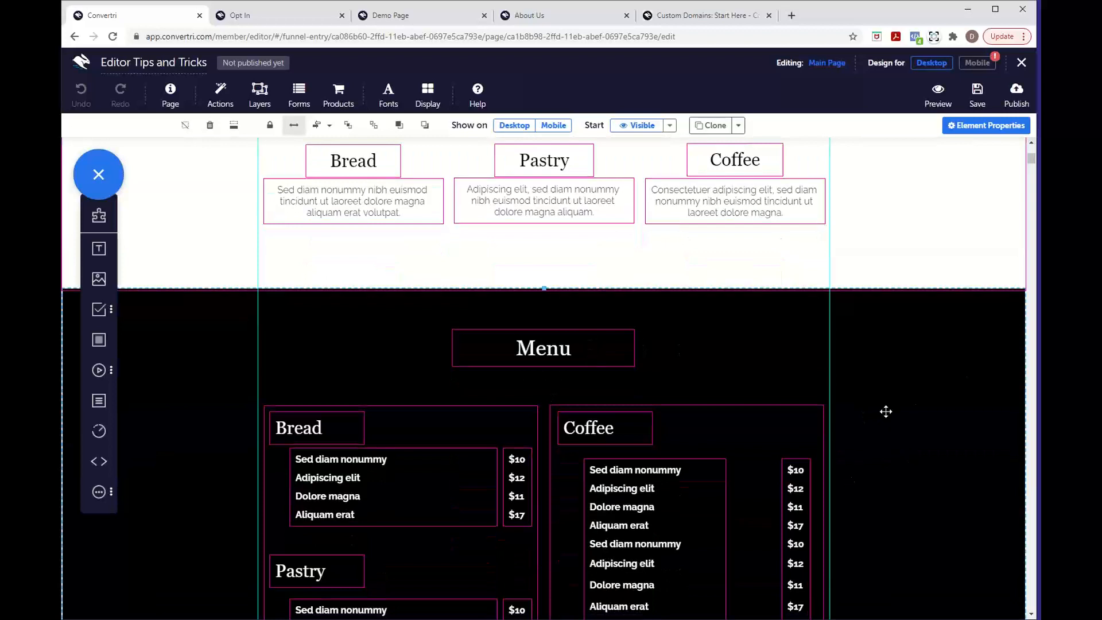
pyautogui.scroll(-3, 886, 411)
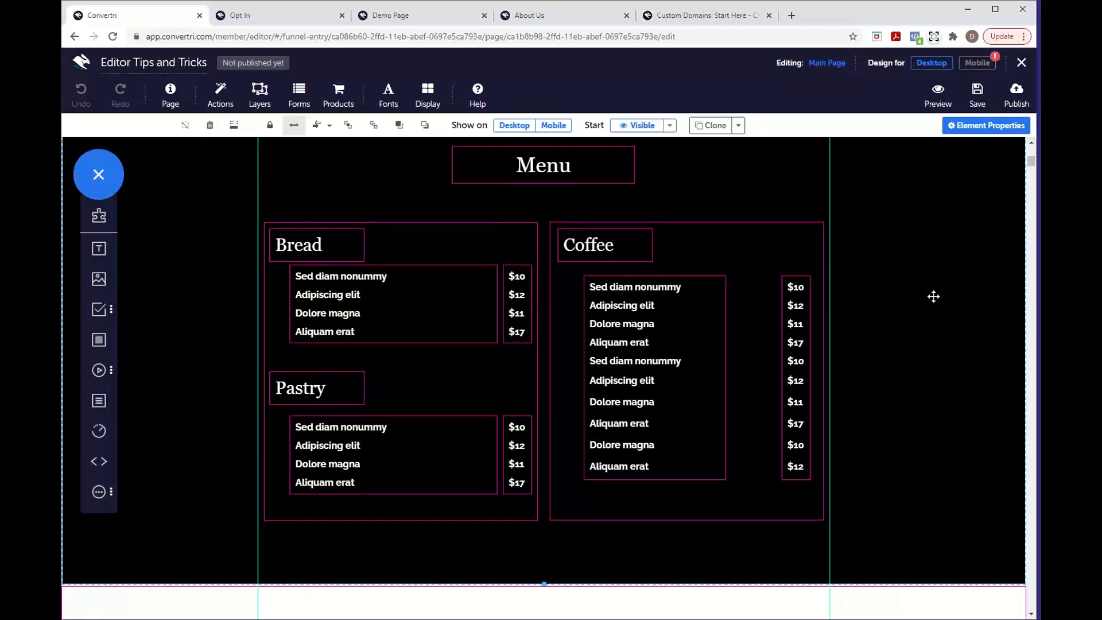
pyautogui.scroll(3, 918, 309)
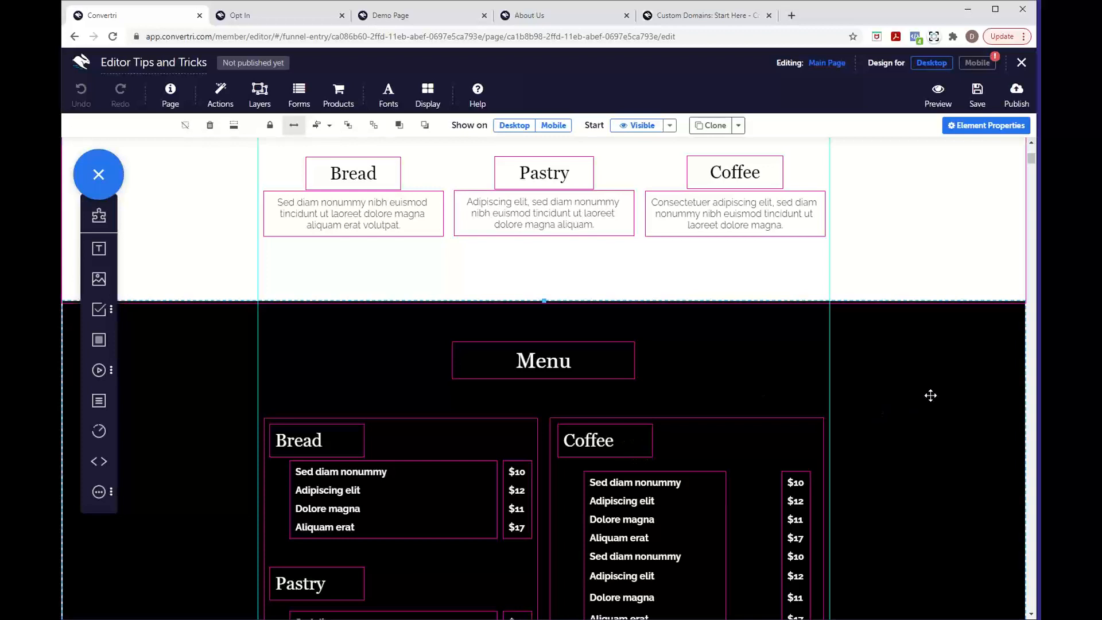
pyautogui.click(211, 131)
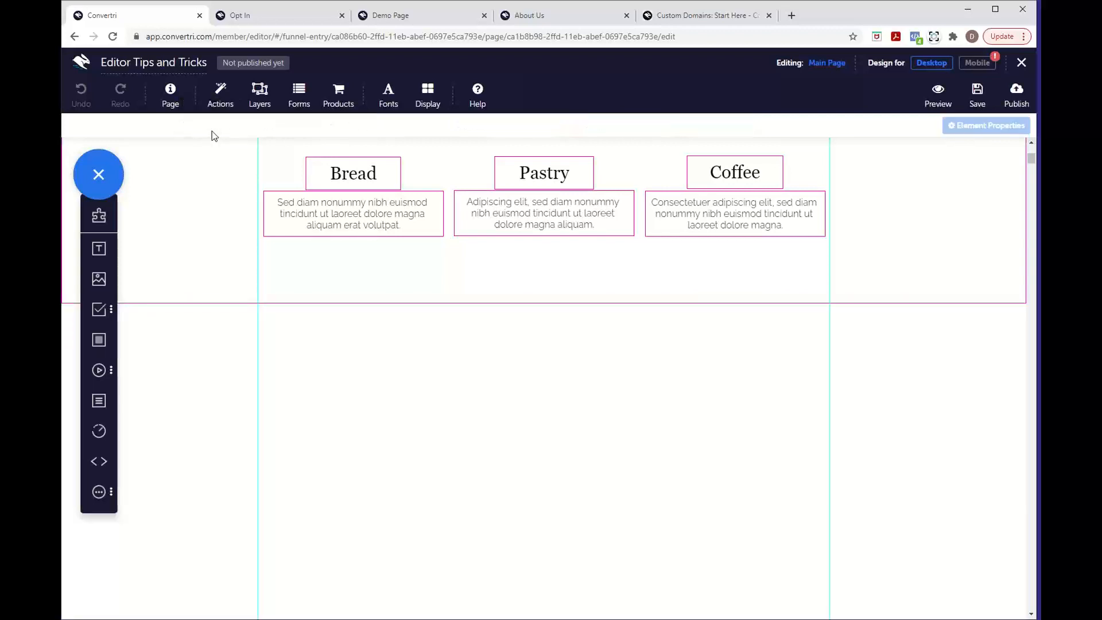
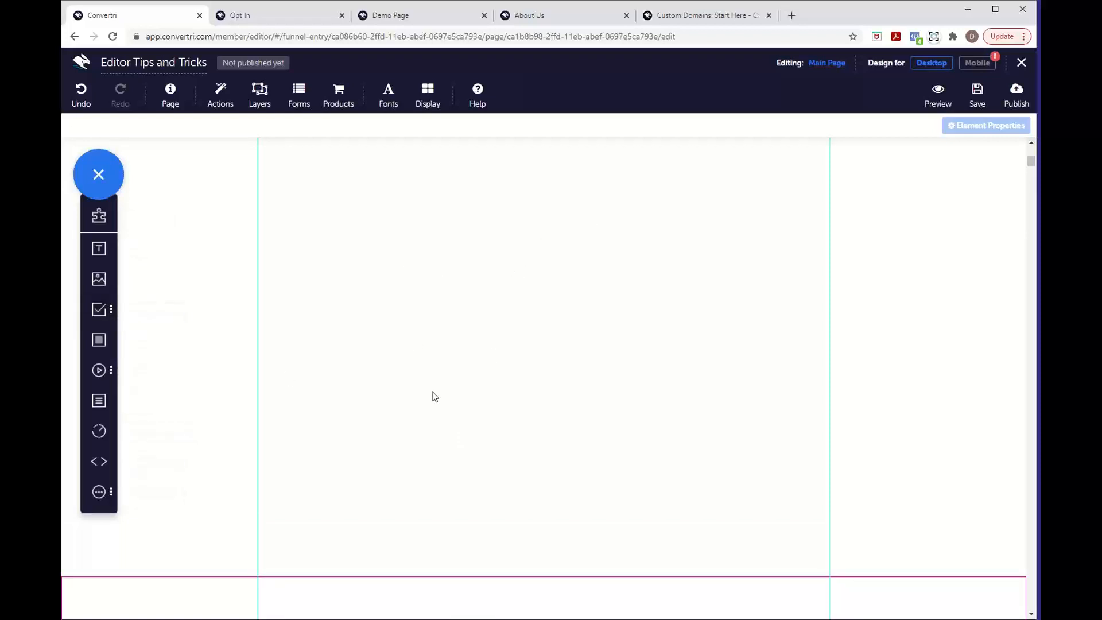
# Select the About section with everything below it and move it all up to close the gap left by the Menu section
pyautogui.scroll(4, 435, 396)
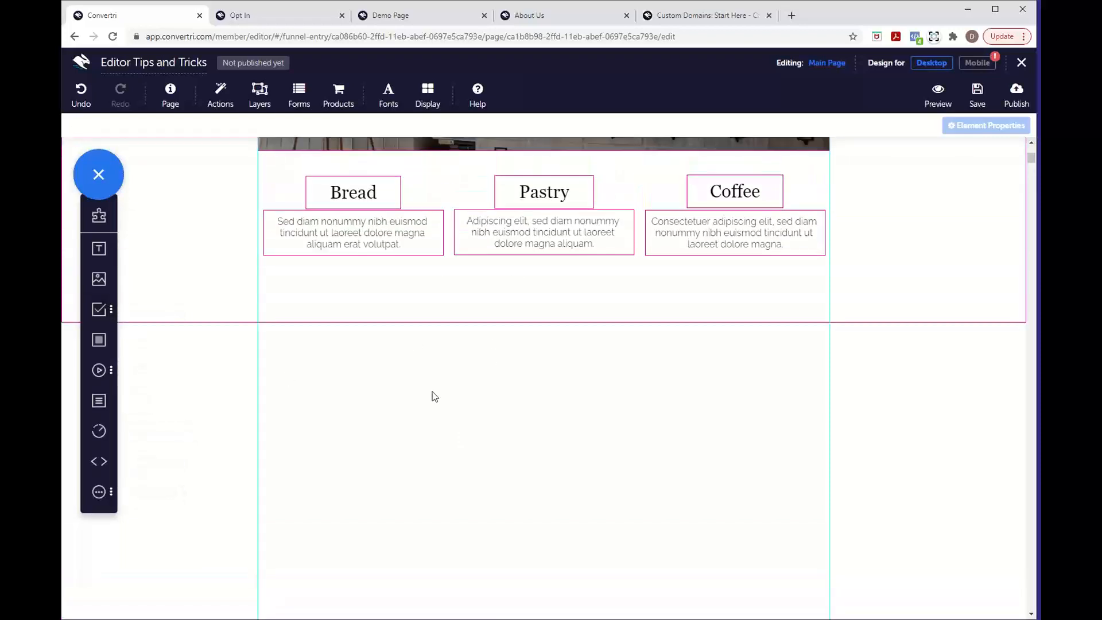
pyautogui.scroll(-4, 435, 397)
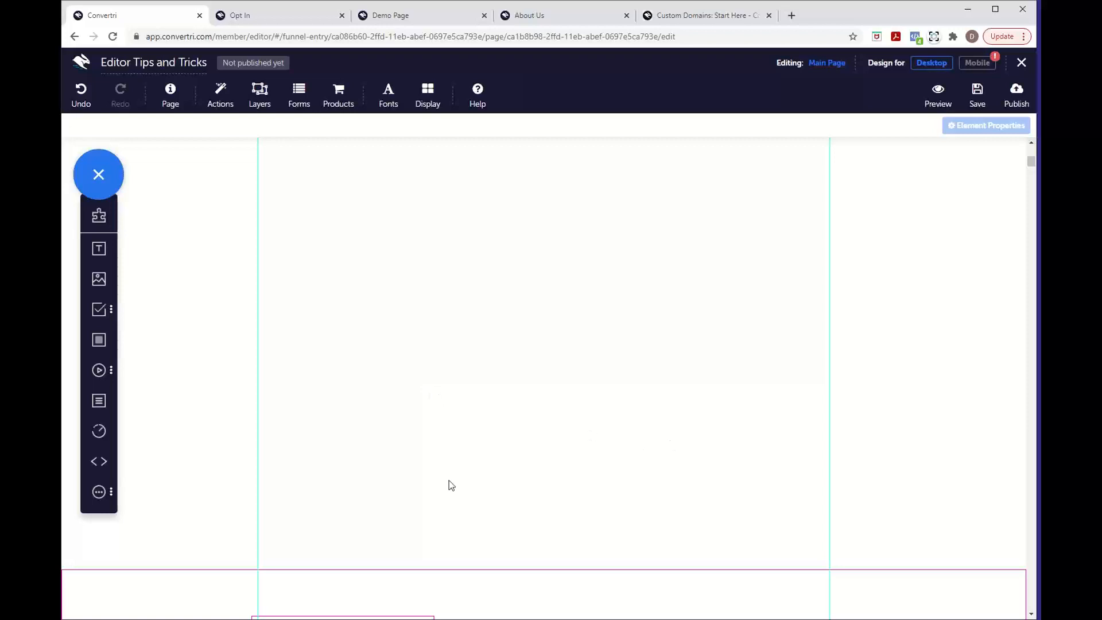
pyautogui.scroll(-3, 533, 561)
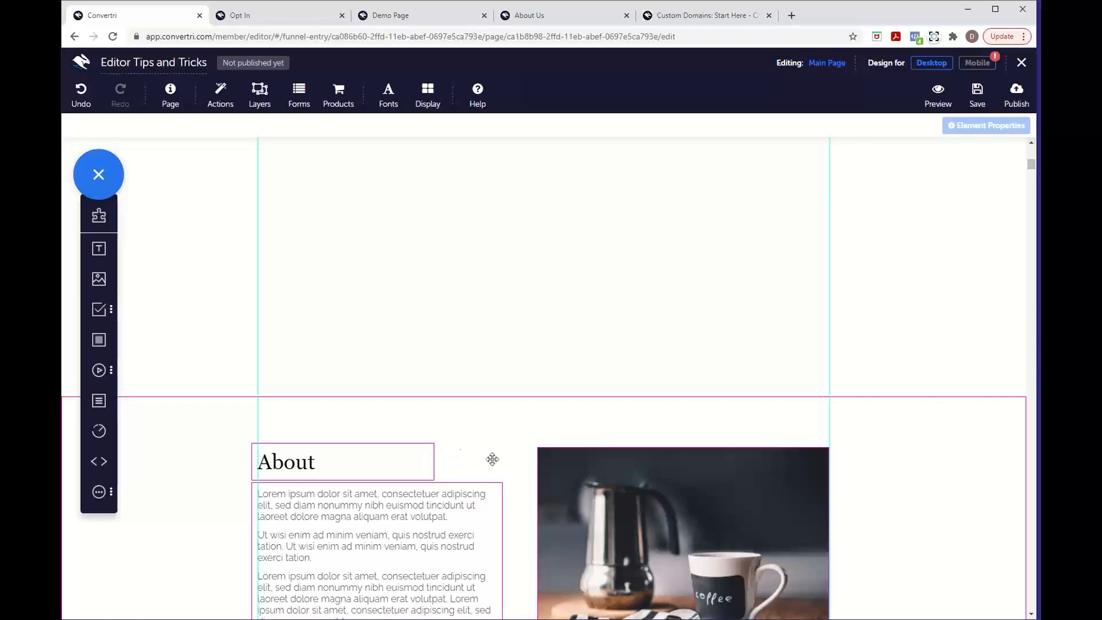
pyautogui.click(468, 430)
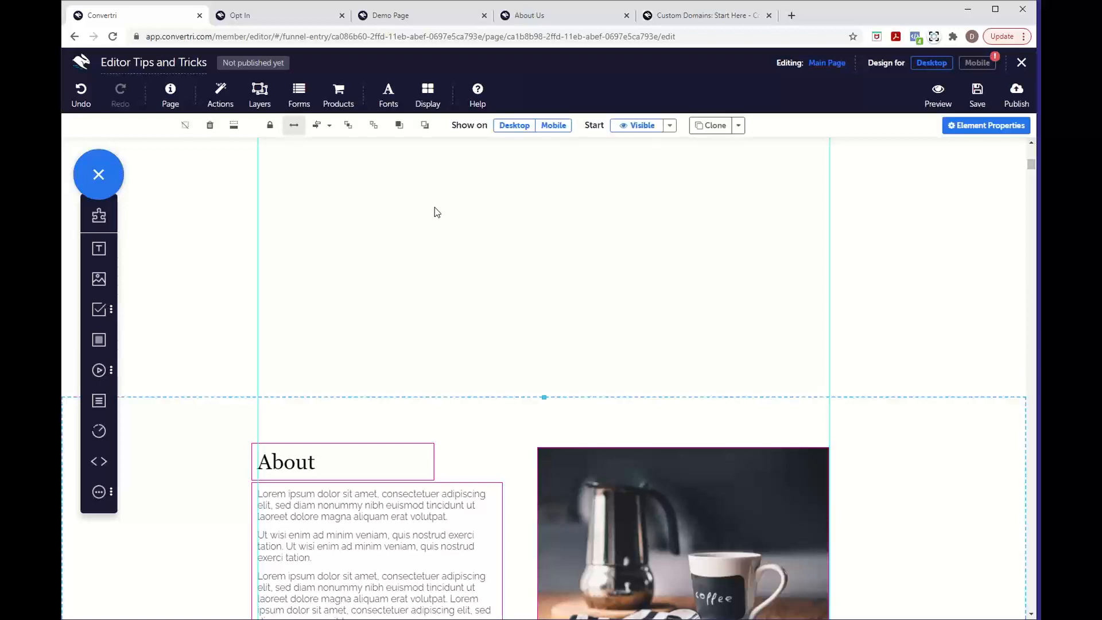
pyautogui.click(234, 126)
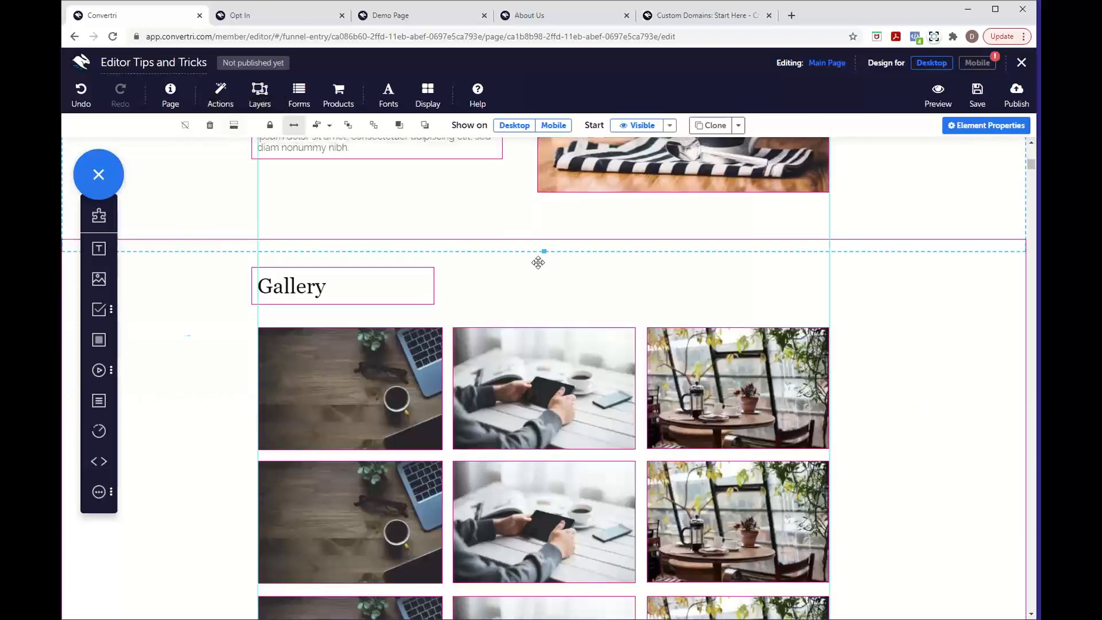
pyautogui.scroll(7, 505, 247)
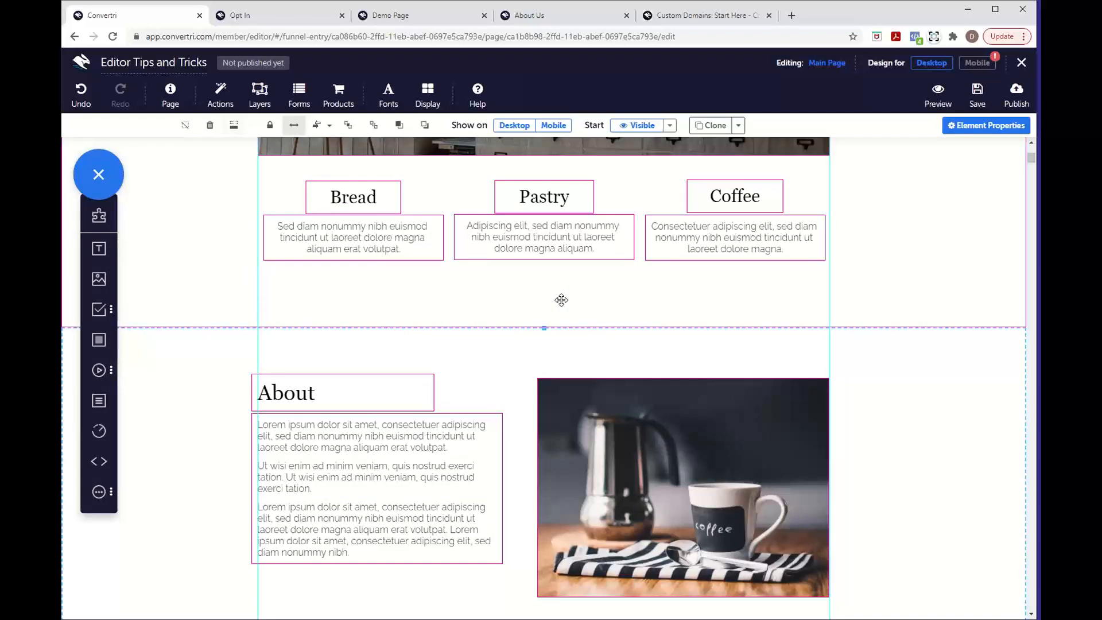
pyautogui.scroll(3, 561, 300)
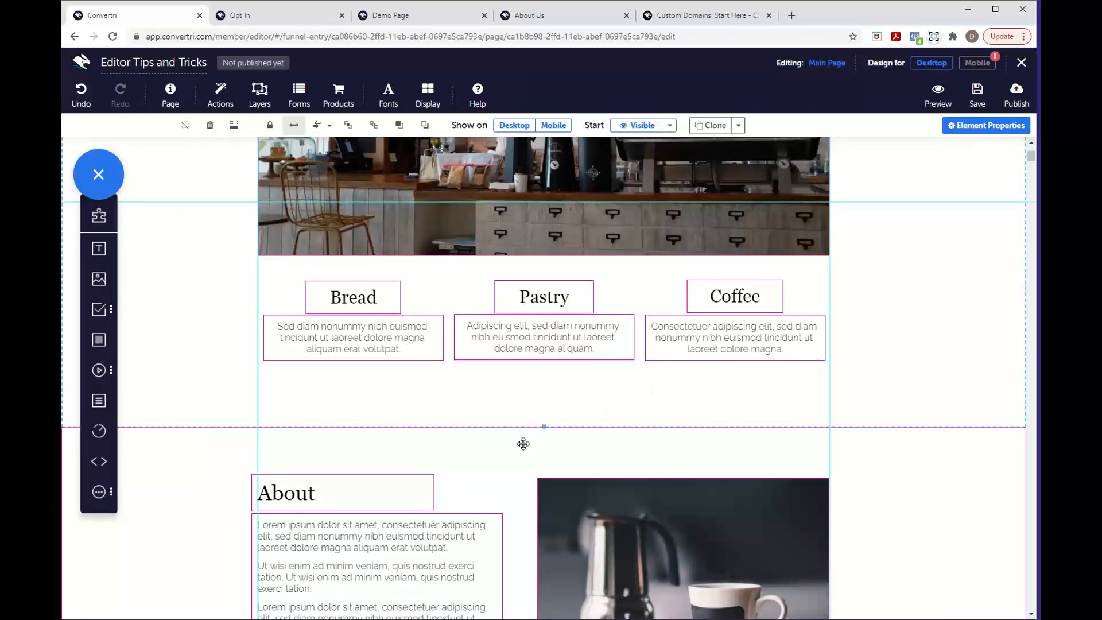
# Move the About section and everything below it down to open a gap beneath the Bread, Pastry and Coffee columns, then deselect it
pyautogui.scroll(-3, 512, 487)
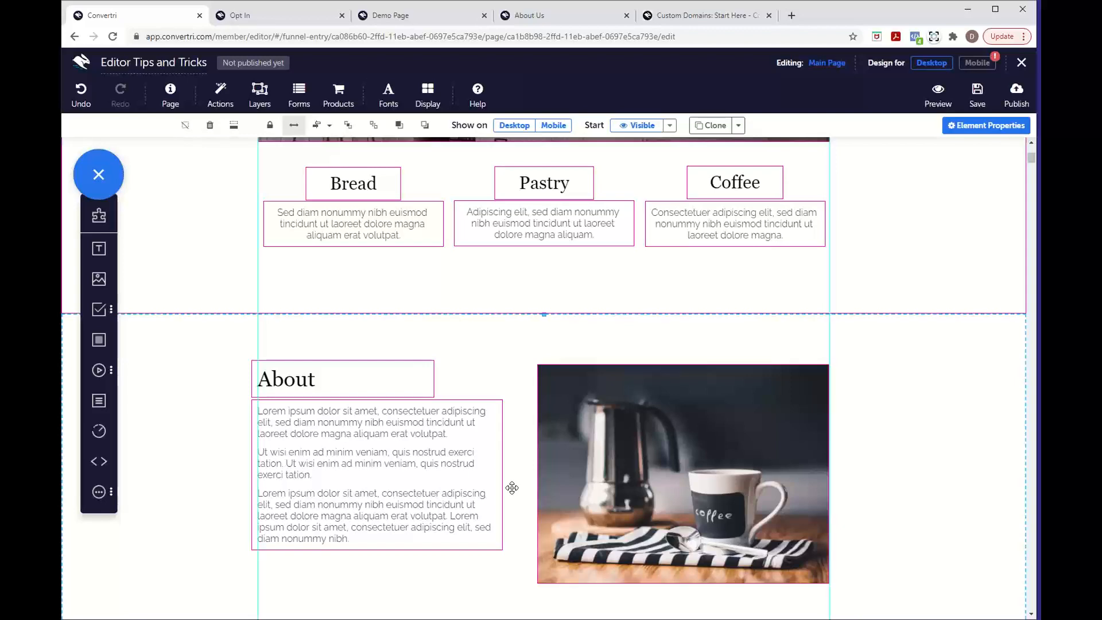
pyautogui.scroll(-15, 512, 488)
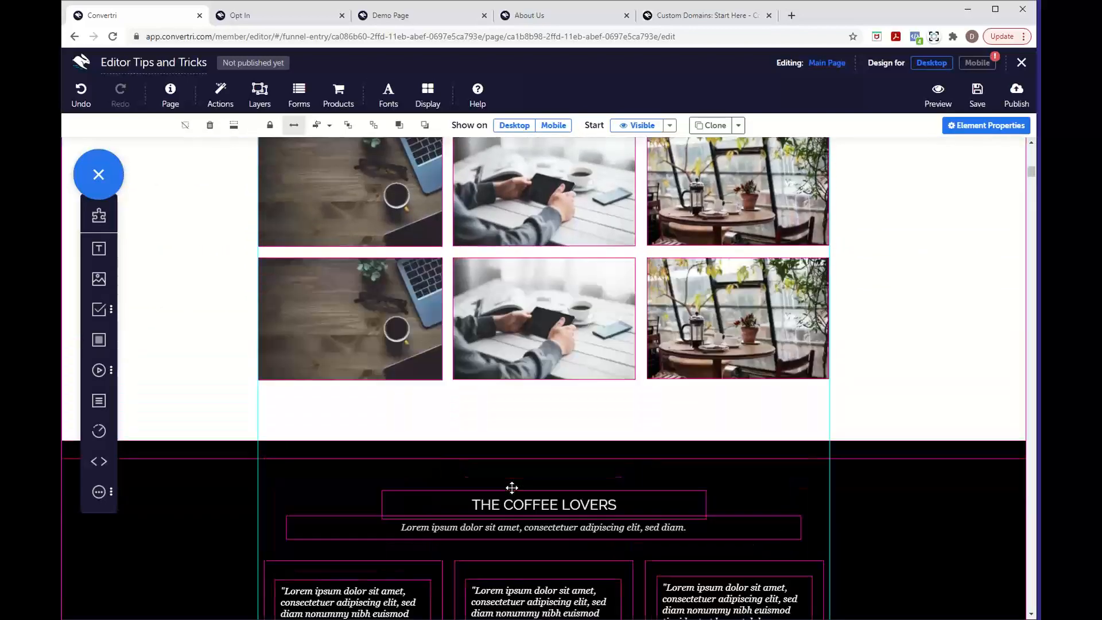
pyautogui.scroll(15, 511, 487)
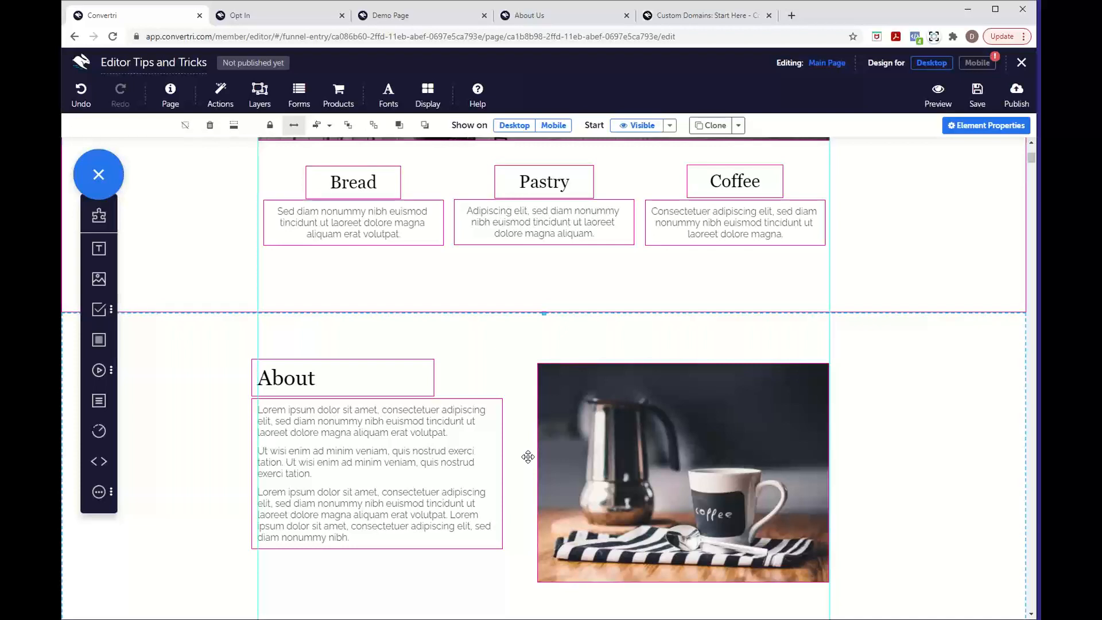
pyautogui.scroll(-2, 527, 456)
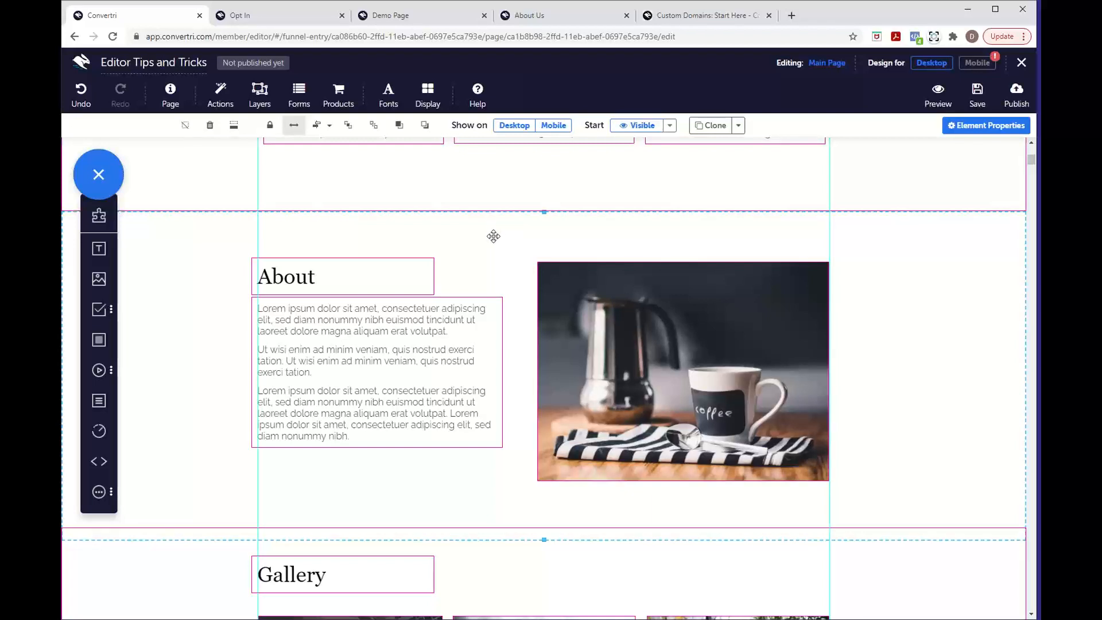
pyautogui.moveTo(493, 234); pyautogui.dragTo(480, 461)
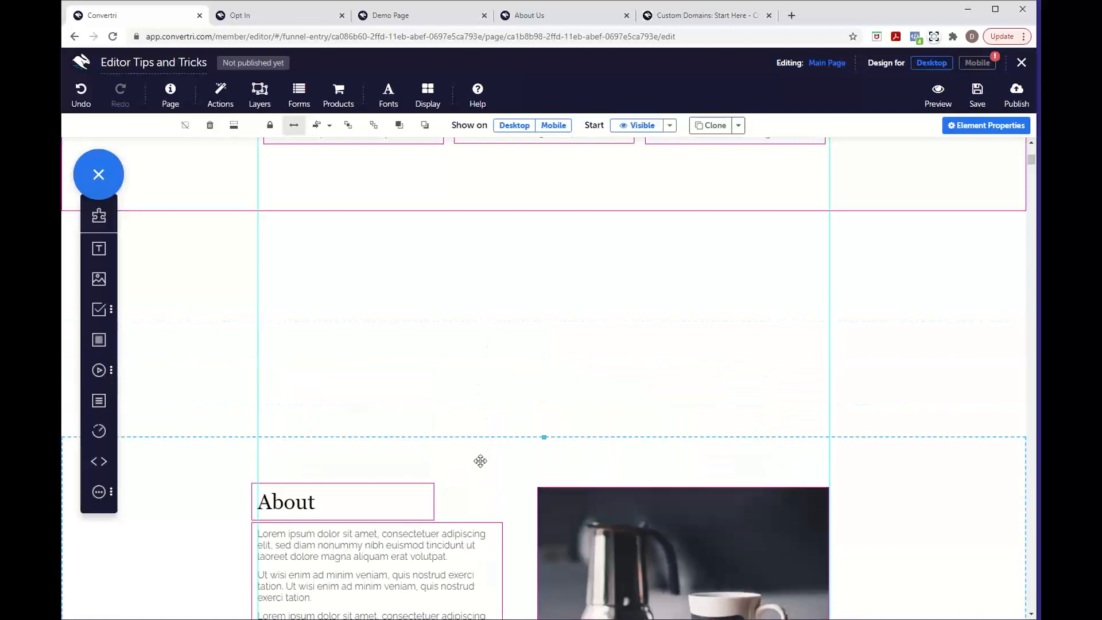
pyautogui.scroll(-4, 481, 461)
pyautogui.click(583, 182)
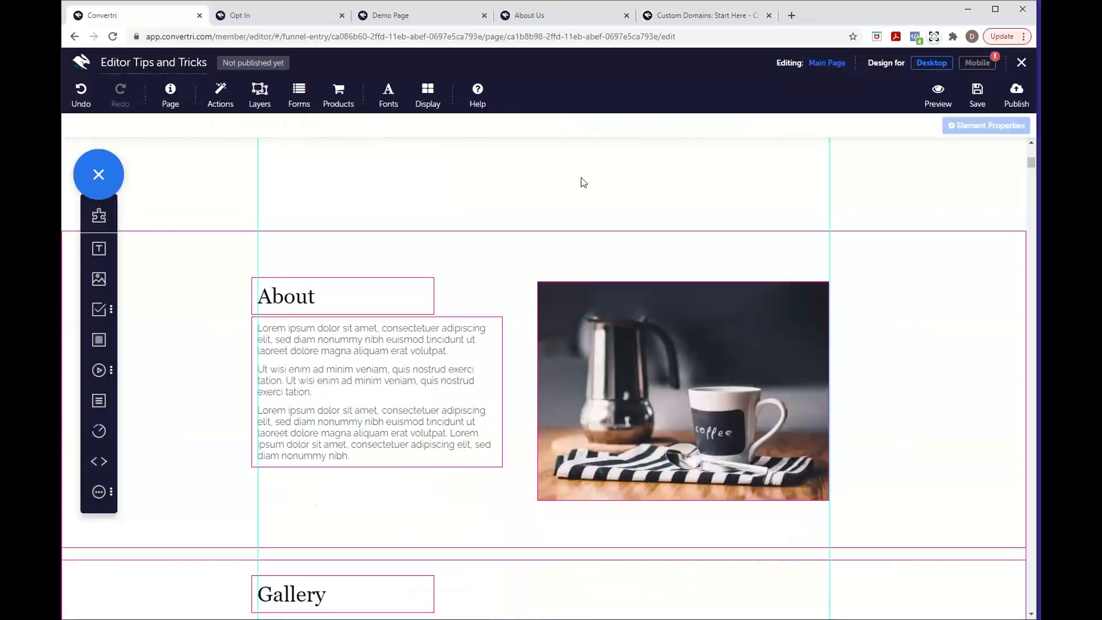
# Check the sections below the new gap down to The Coffee Lovers, then return to the coffee shop image
pyautogui.scroll(-5, 519, 474)
pyautogui.scroll(-3, 520, 475)
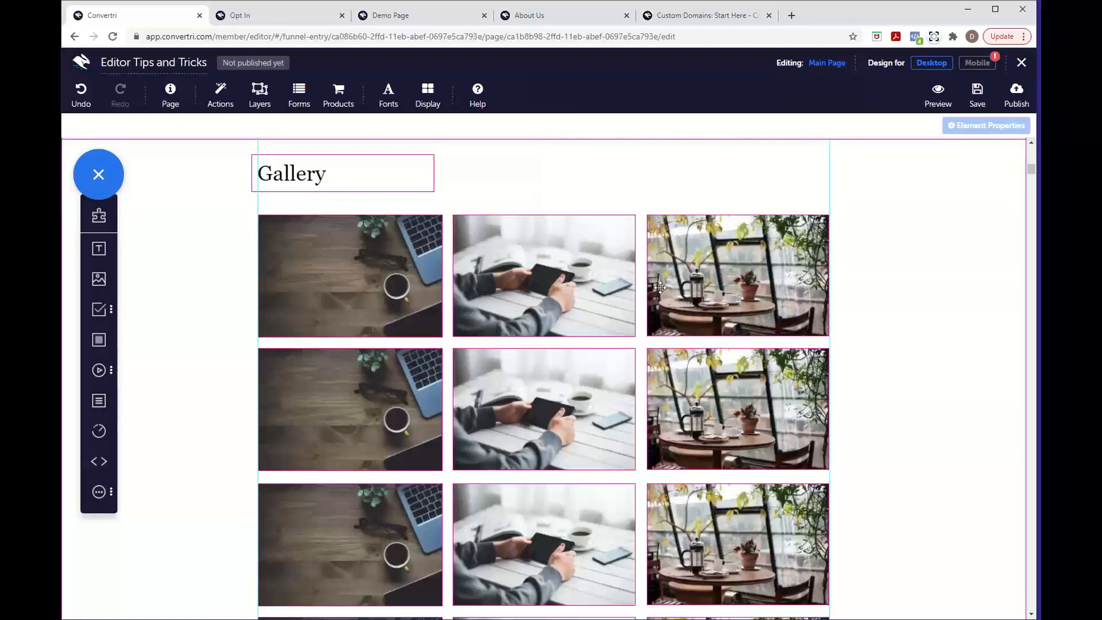
pyautogui.scroll(-4, 559, 411)
pyautogui.scroll(-4, 559, 411)
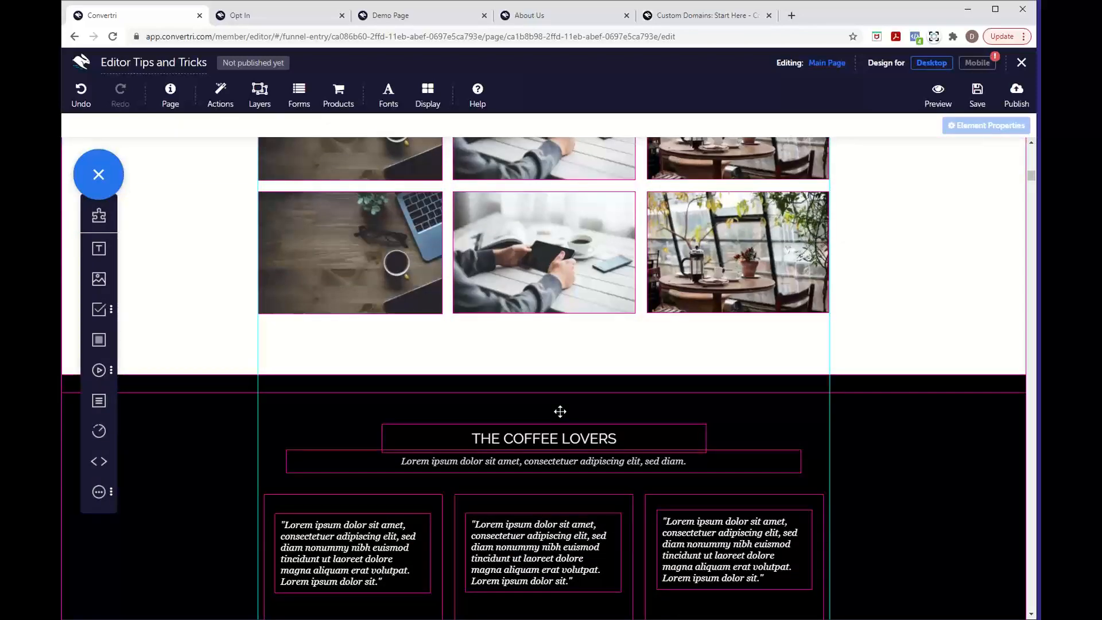
pyautogui.scroll(-2, 560, 410)
pyautogui.scroll(10, 559, 410)
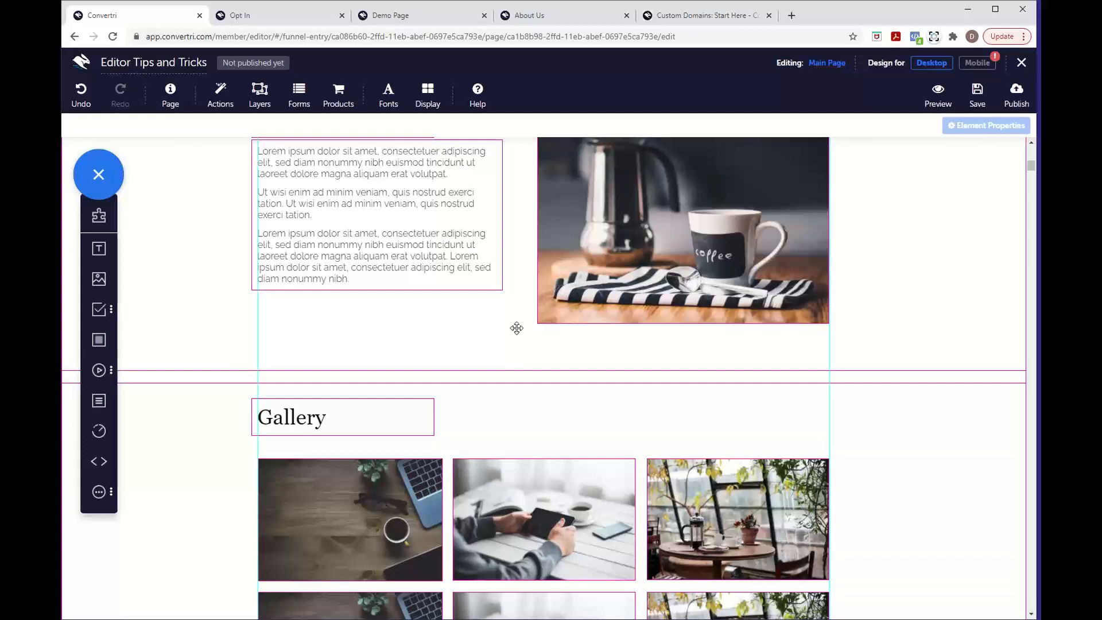
pyautogui.scroll(7, 516, 328)
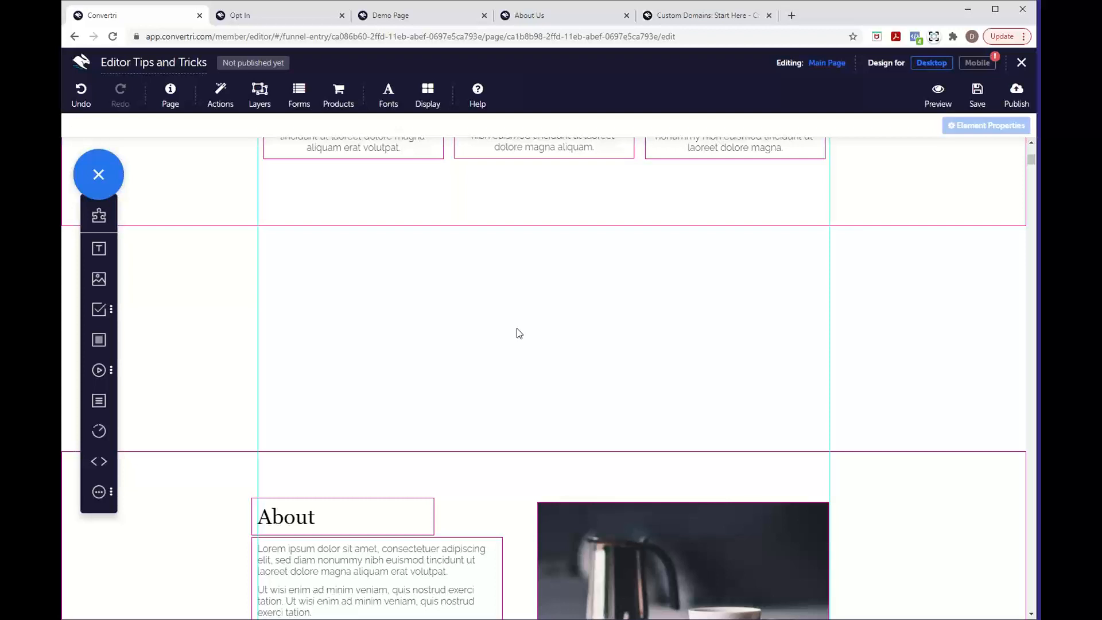
pyautogui.scroll(8, 517, 328)
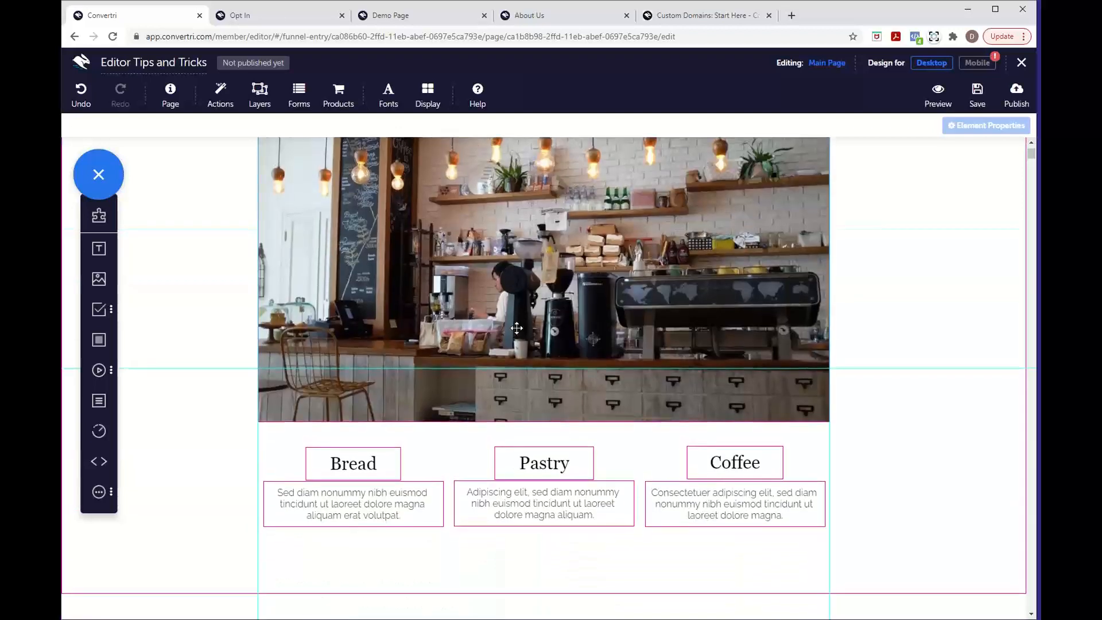
# Duplicate each of the three round portraits beneath The Coffee Lovers testimonials, placing the copies beside the originals at uneven heights
pyautogui.scroll(-20, 516, 328)
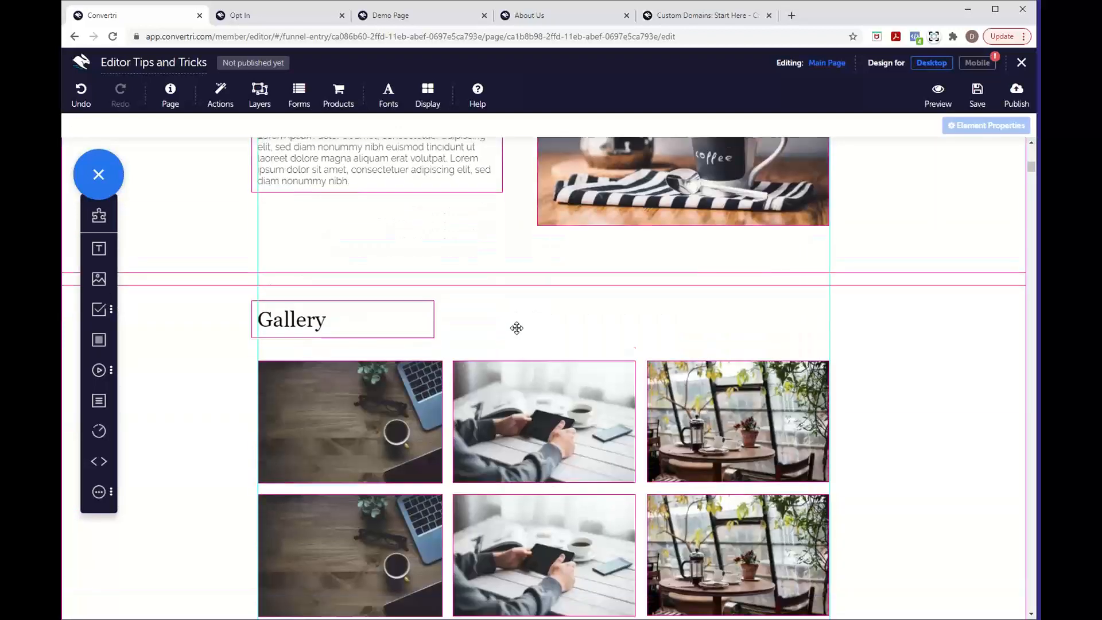
pyautogui.scroll(-5, 516, 328)
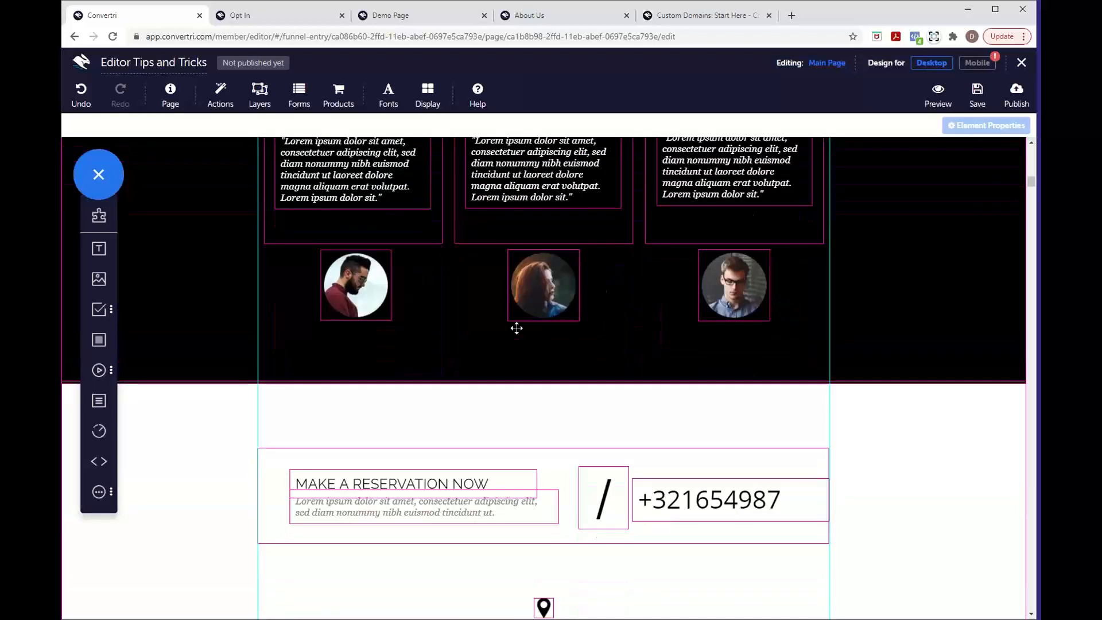
pyautogui.scroll(4, 516, 327)
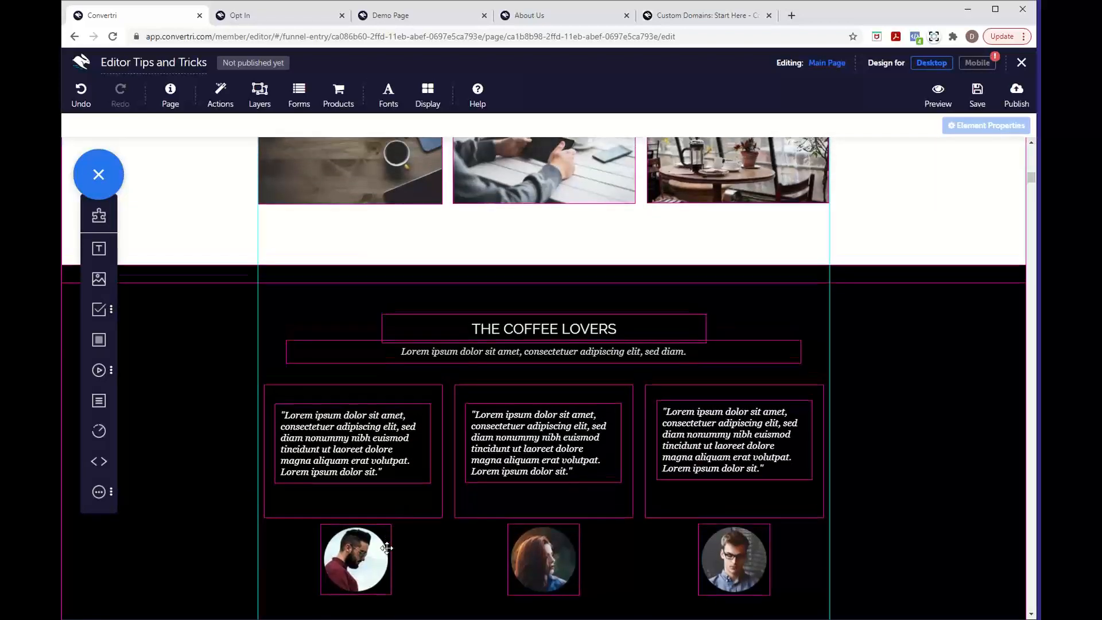
pyautogui.click(375, 556)
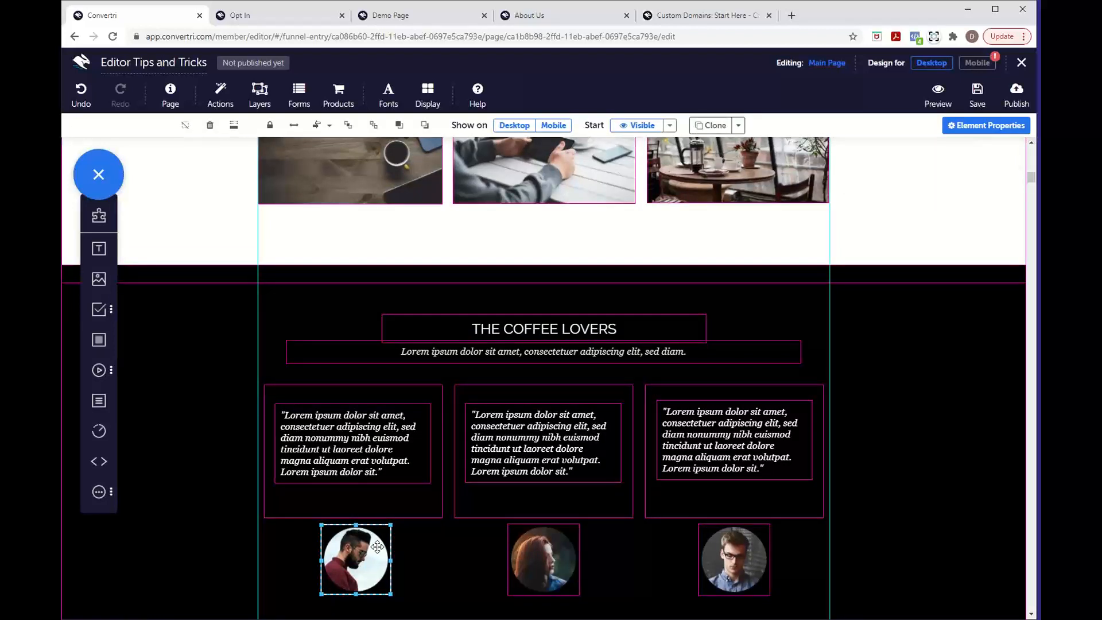
pyautogui.moveTo(377, 546); pyautogui.dragTo(452, 545)
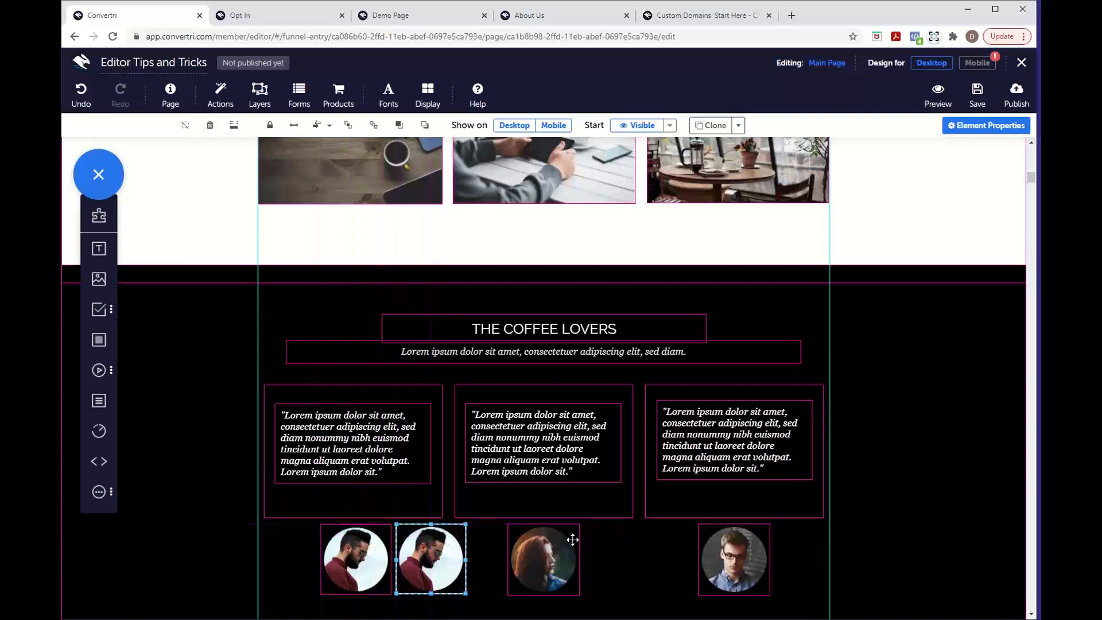
pyautogui.click(572, 539)
pyautogui.scroll(-2, 574, 545)
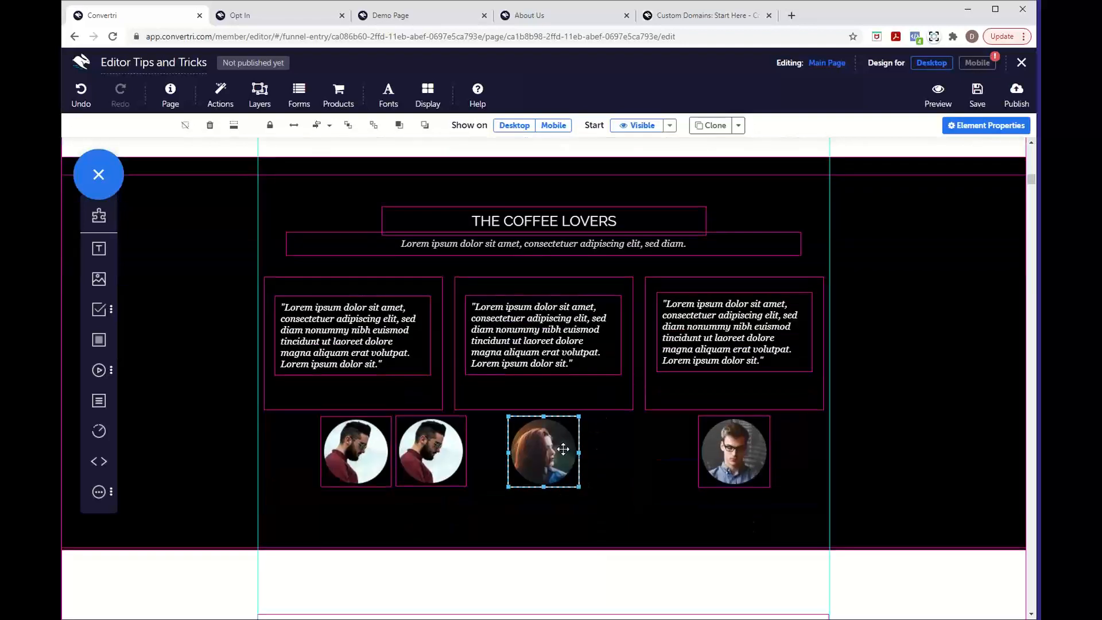
pyautogui.moveTo(563, 448); pyautogui.dragTo(643, 503)
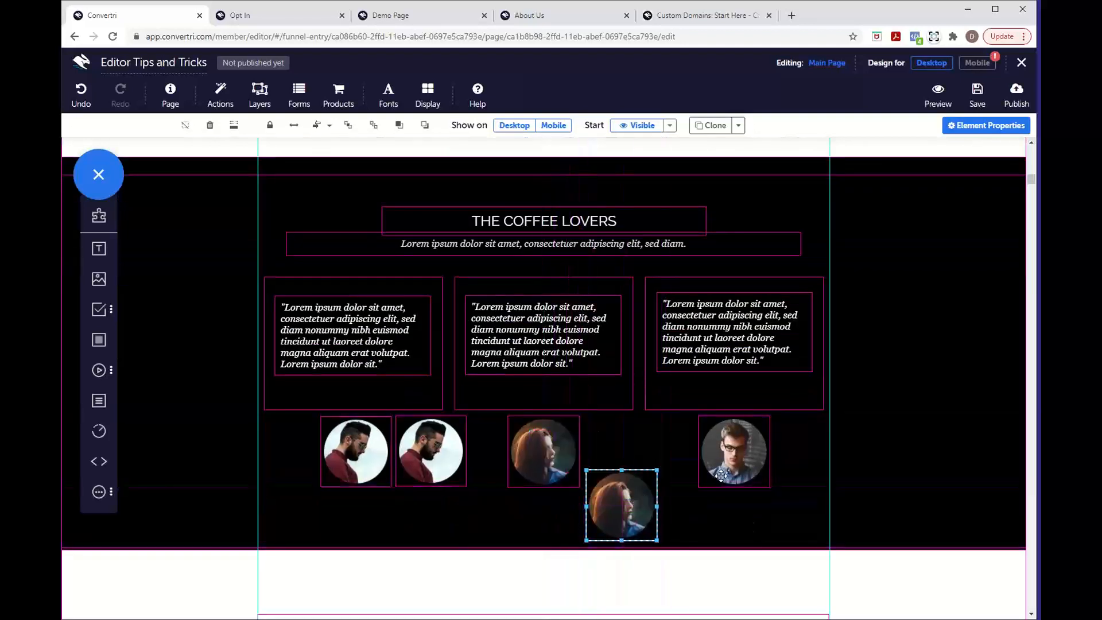
pyautogui.click(721, 476)
pyautogui.moveTo(755, 458); pyautogui.dragTo(720, 462)
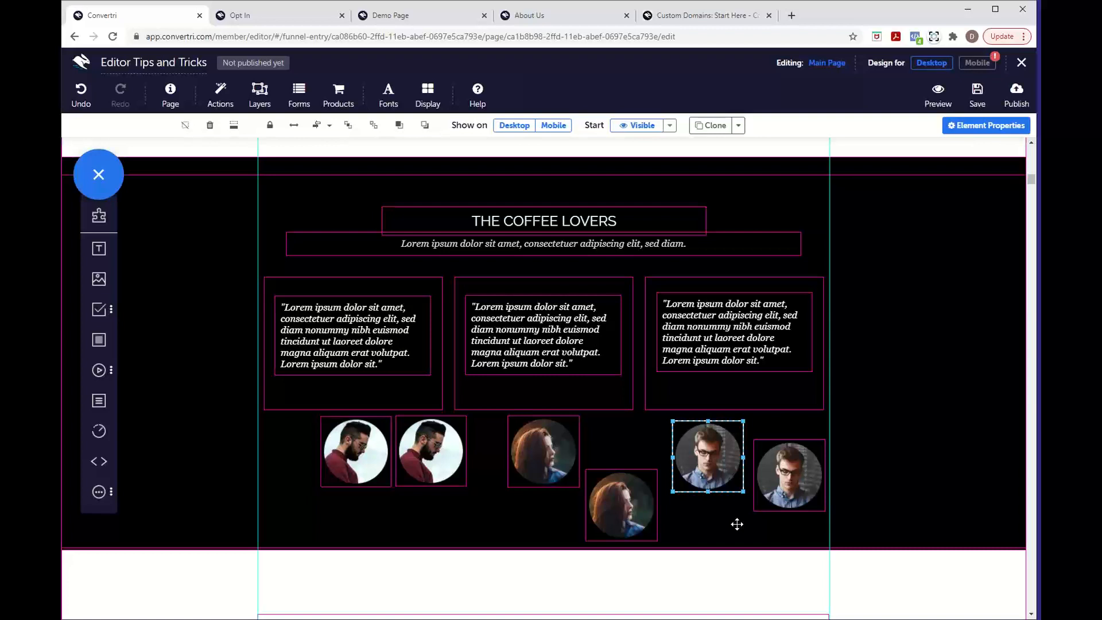
# Add a panel below the testimonial boxes and resize it to cover all six portraits within the black section
pyautogui.click(94, 342)
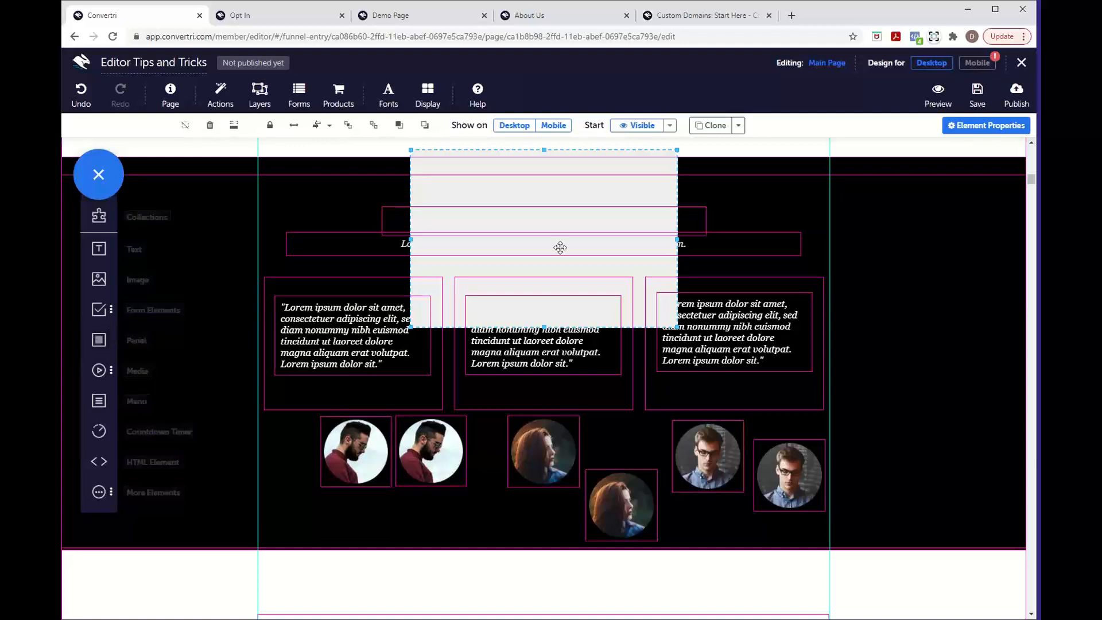
pyautogui.moveTo(661, 265); pyautogui.dragTo(556, 533)
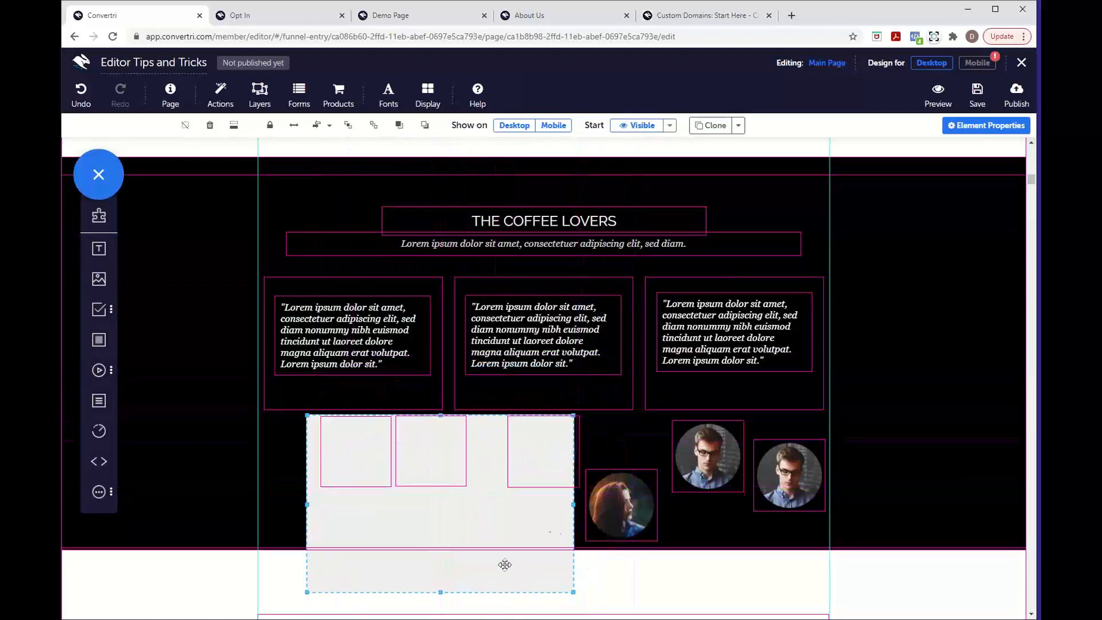
pyautogui.moveTo(438, 592); pyautogui.dragTo(440, 544)
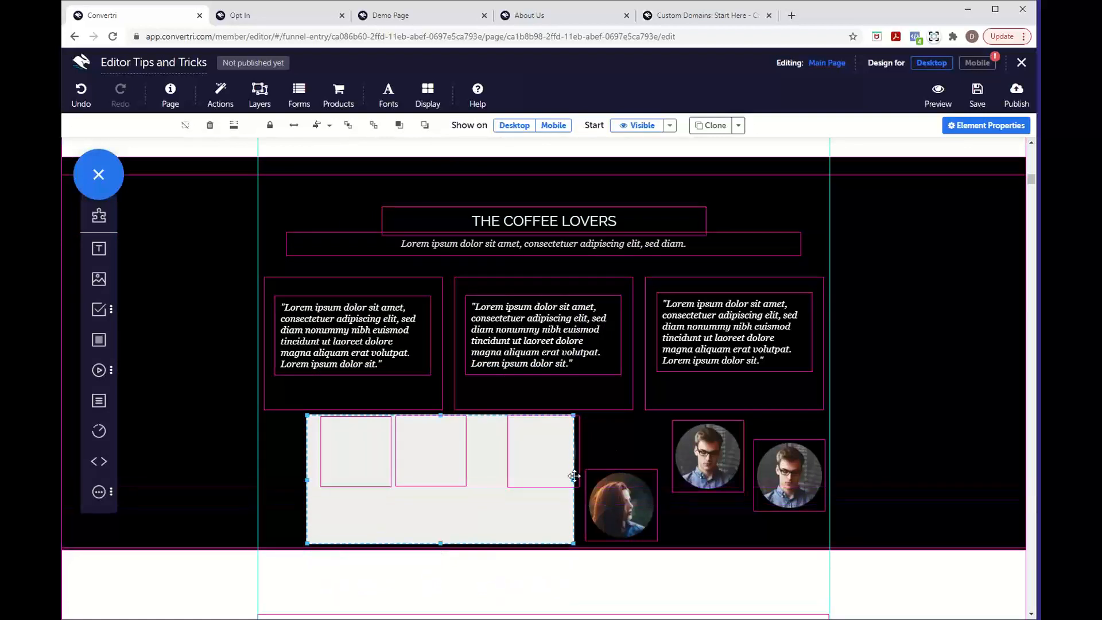
pyautogui.moveTo(573, 480); pyautogui.dragTo(826, 473)
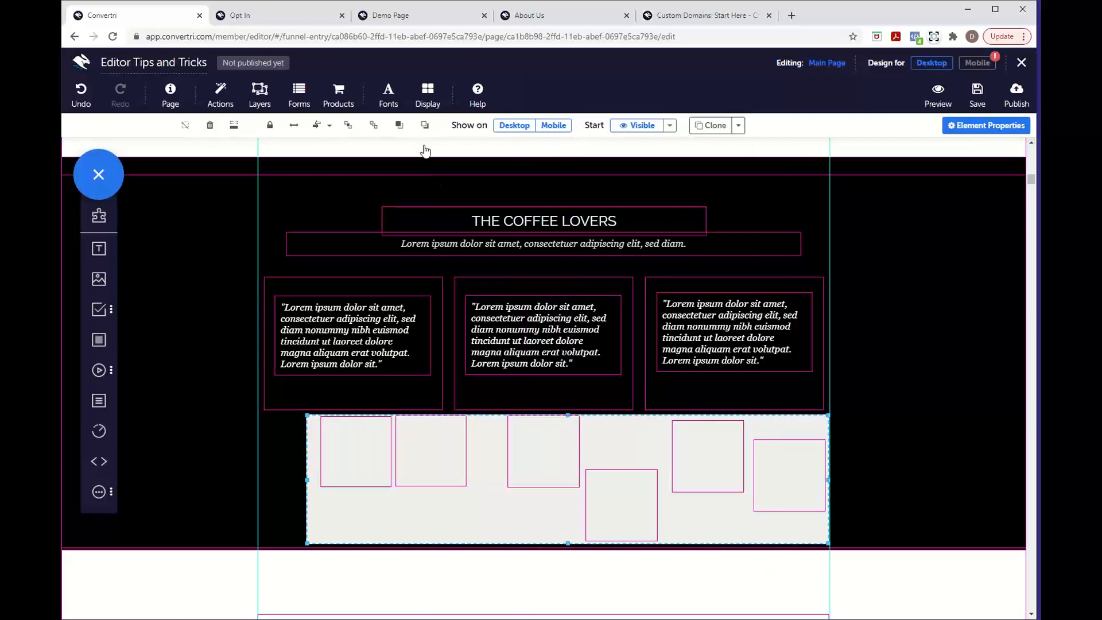
# Layer the new panel behind the six portraits but above the black background, and shift it slightly left with the portraits inside
pyautogui.click(373, 128)
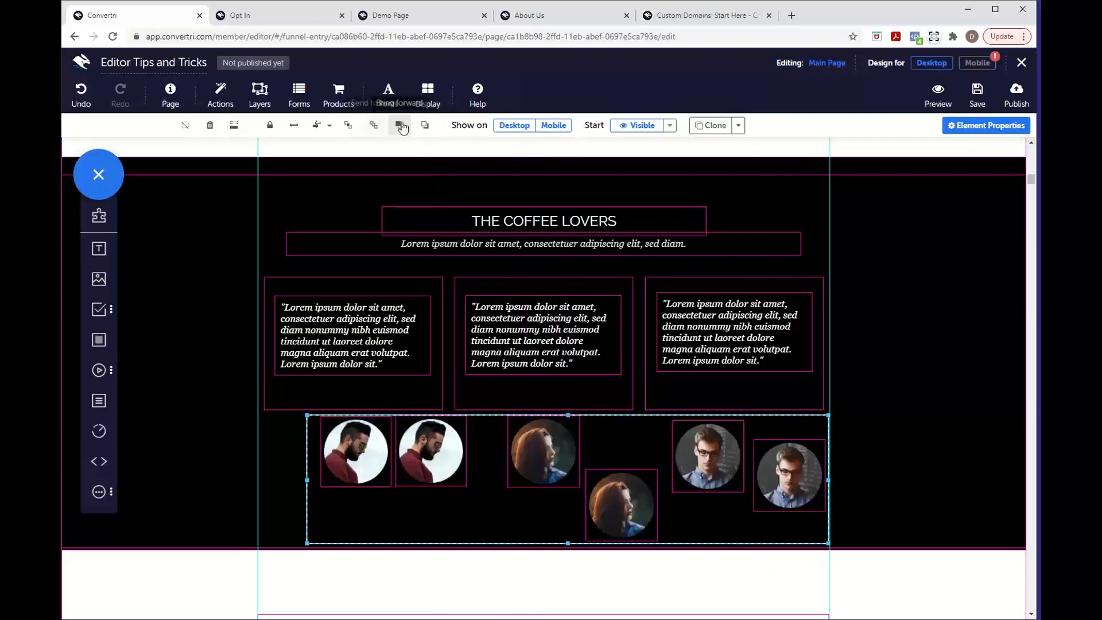
pyautogui.click(399, 127)
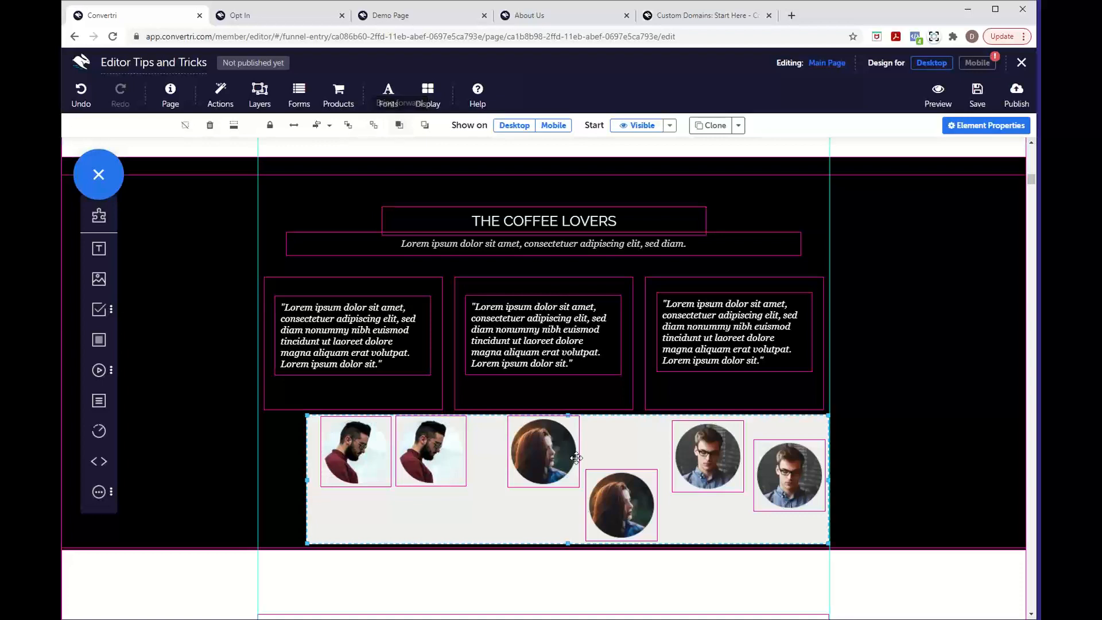
pyautogui.moveTo(470, 515); pyautogui.dragTo(453, 516)
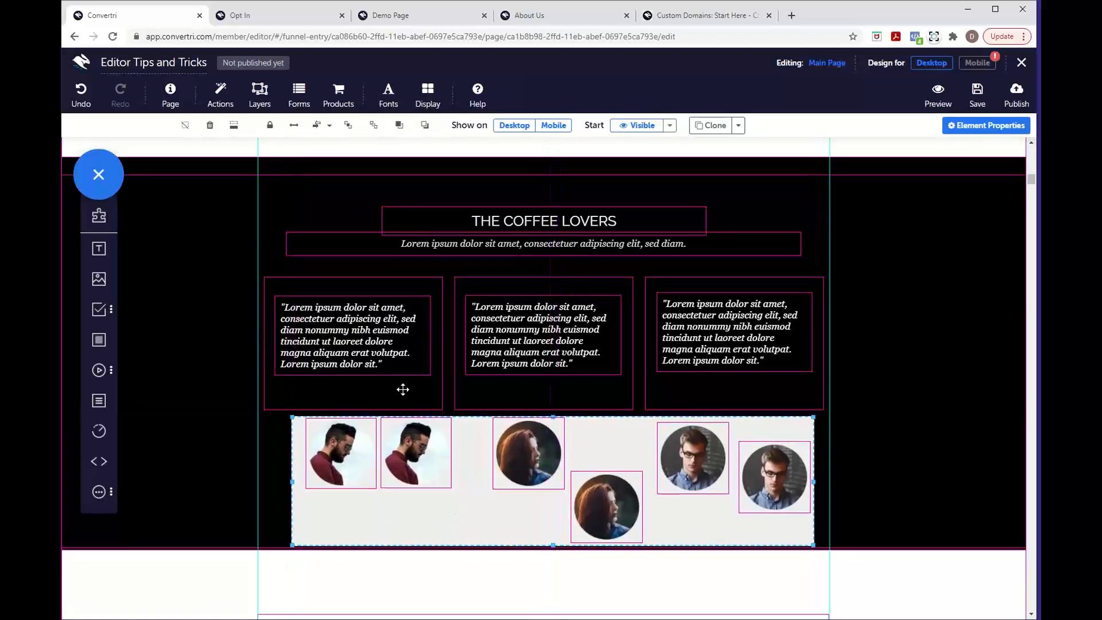
# Align the six portraits to the panel's vertical middle and justify them horizontally across it
pyautogui.click(328, 125)
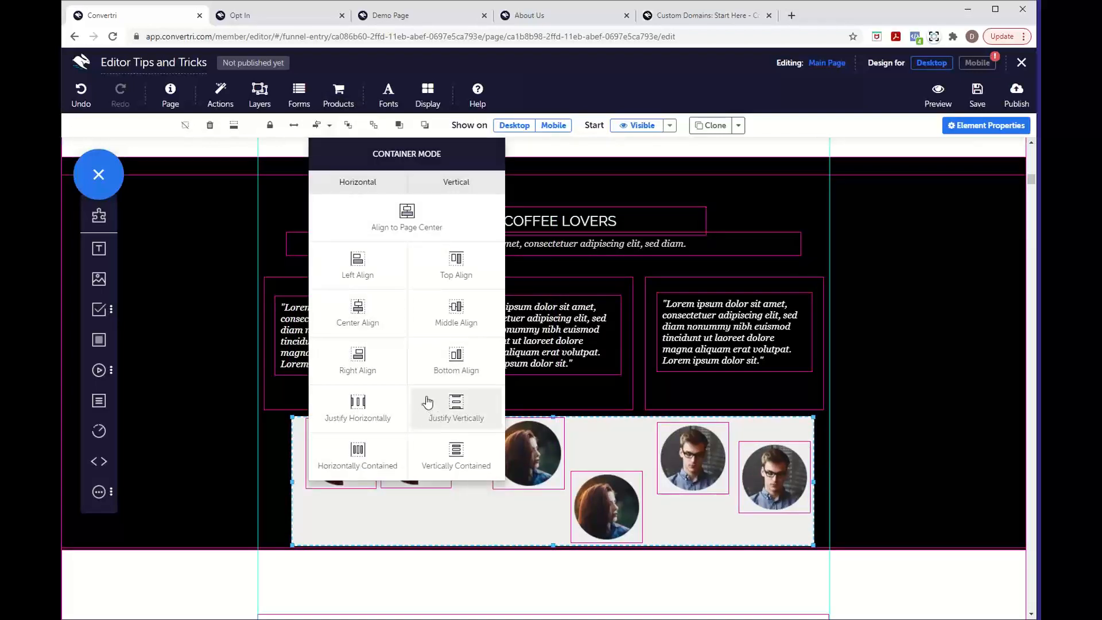
pyautogui.click(457, 317)
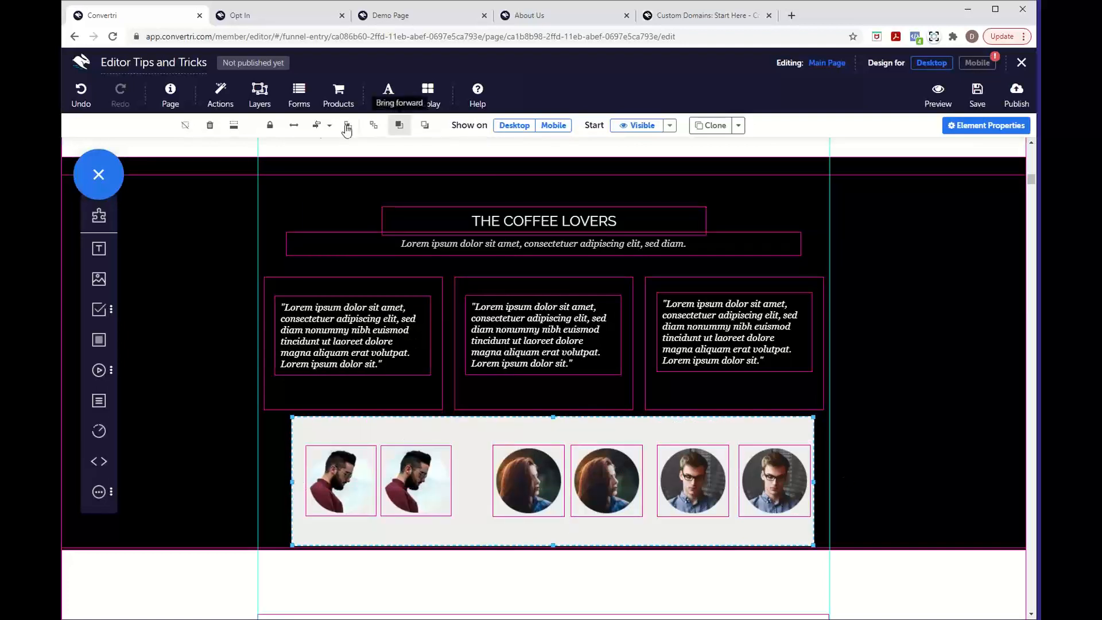
pyautogui.click(326, 125)
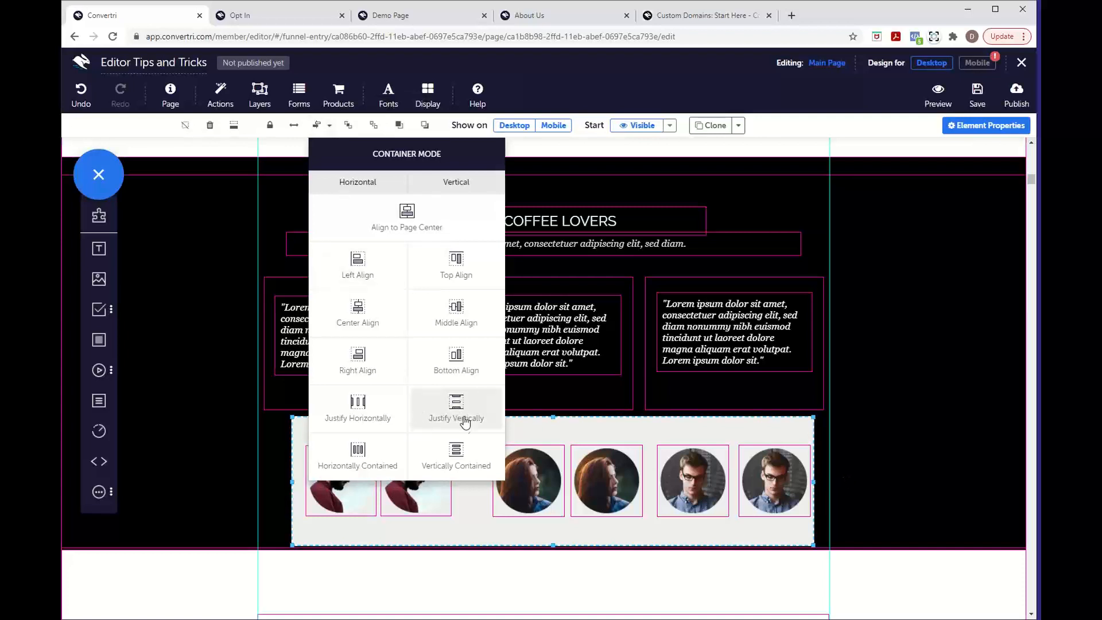
pyautogui.click(384, 420)
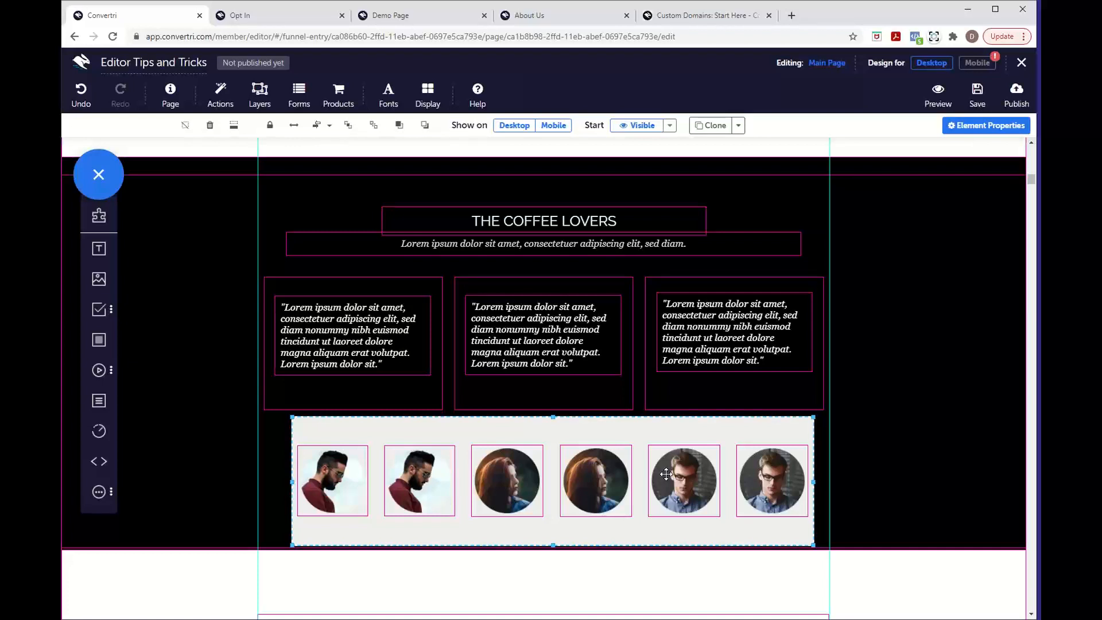
# Return to the start of the page and select the full-width panel holding the coffee shop image and the Bread, Pastry and Coffee columns
pyautogui.scroll(15, 665, 473)
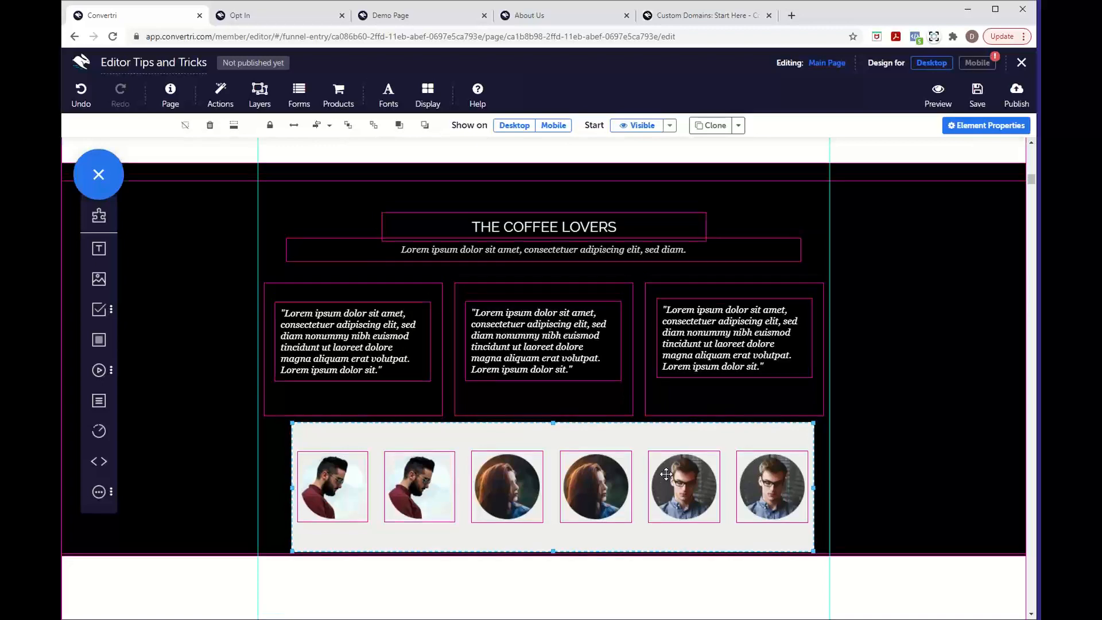
pyautogui.scroll(5, 666, 473)
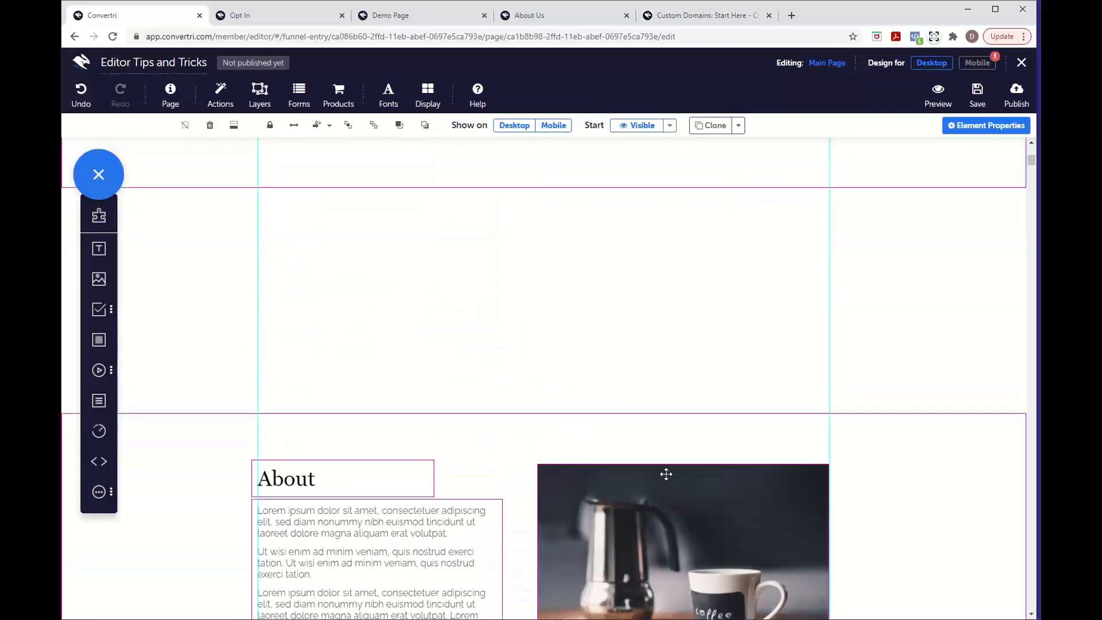
pyautogui.scroll(-15, 666, 473)
pyautogui.scroll(3, 666, 473)
pyautogui.click(853, 466)
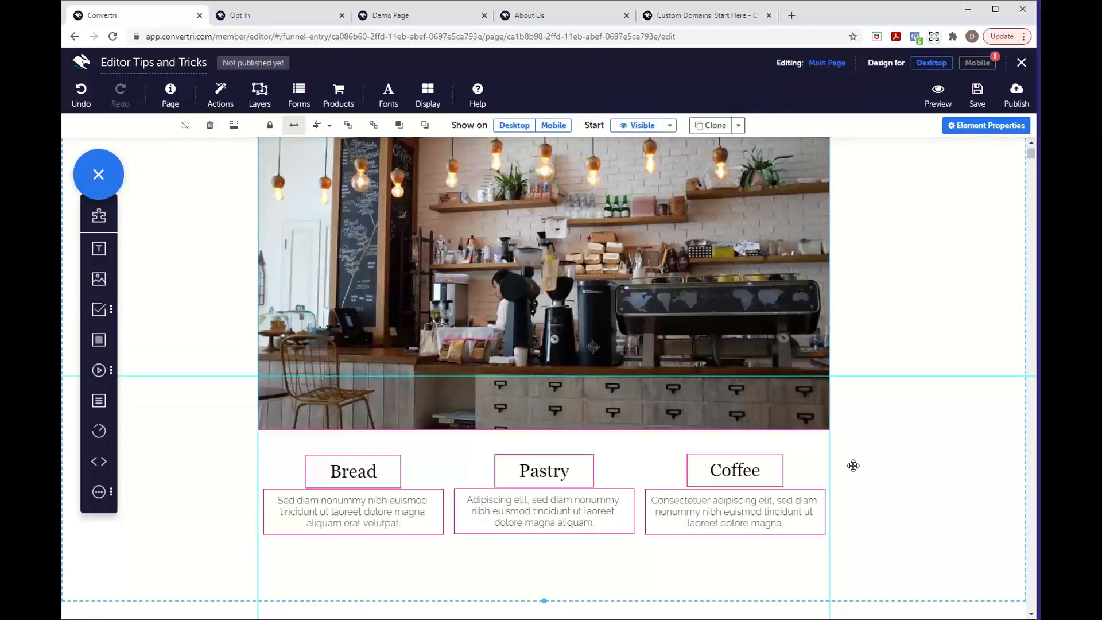
pyautogui.scroll(2, 853, 465)
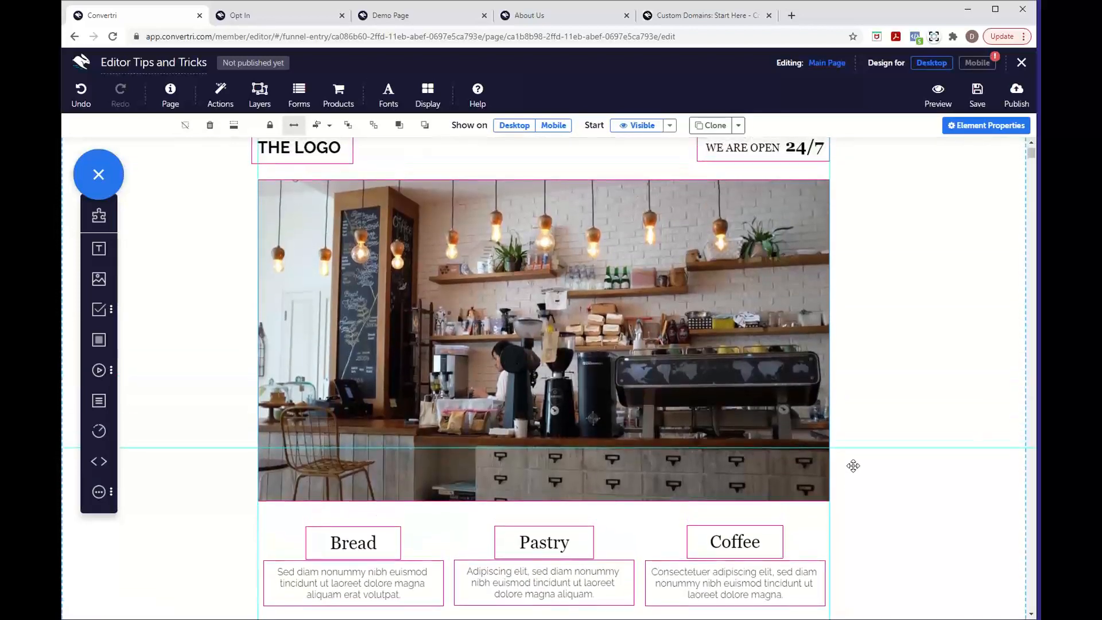
pyautogui.scroll(-1, 853, 466)
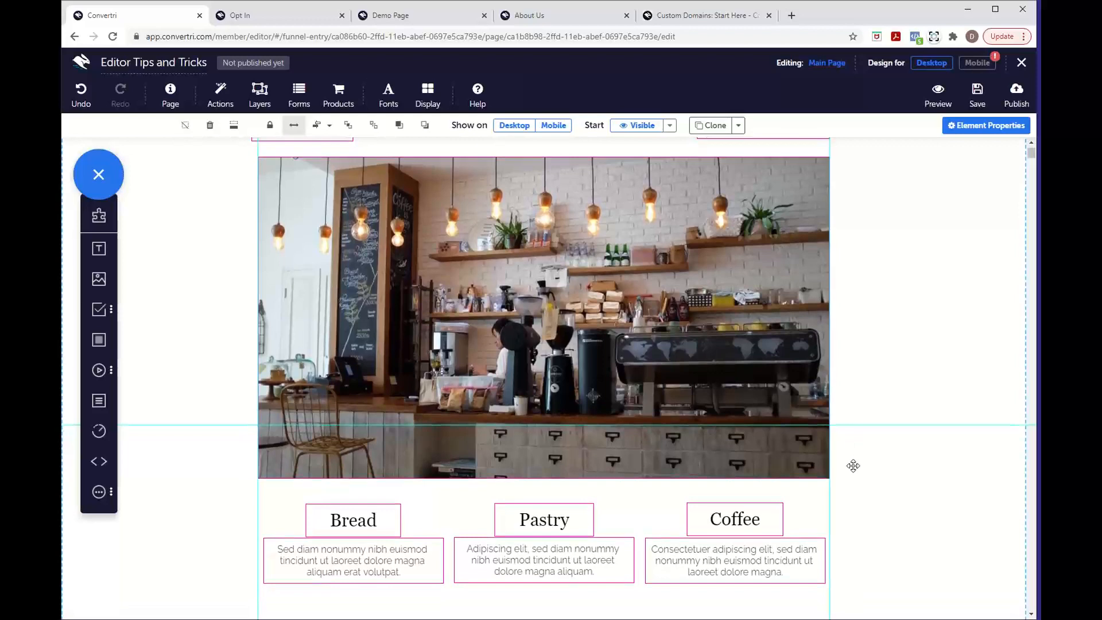
pyautogui.scroll(1, 853, 465)
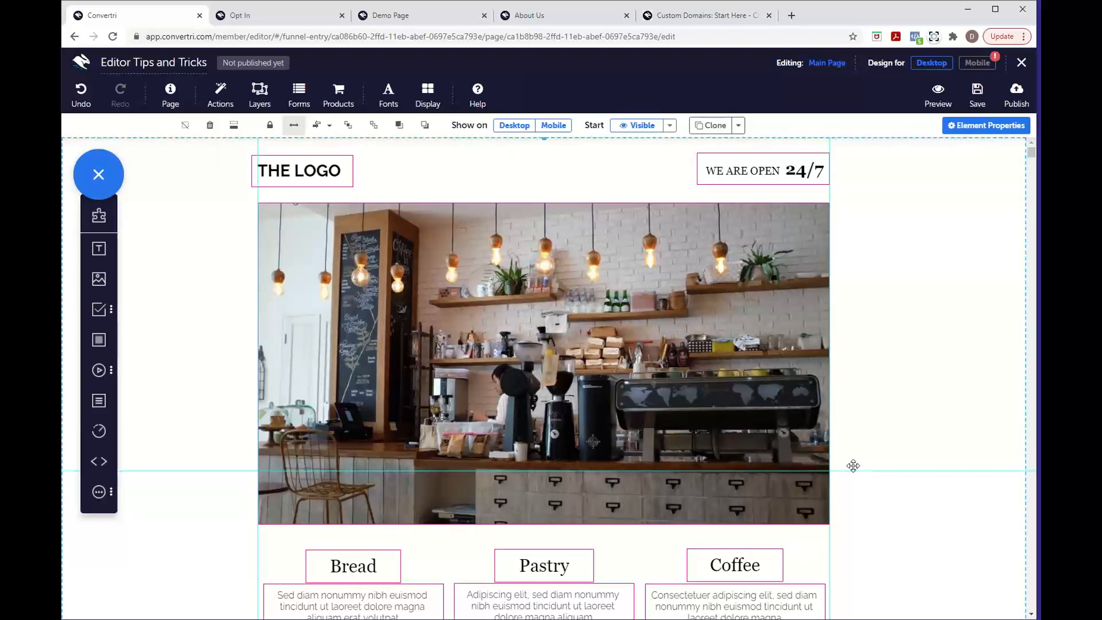
# Switch to the mobile design and examine the stacking order of the Bread, Pastry and Coffee headings and their descriptions
pyautogui.click(977, 64)
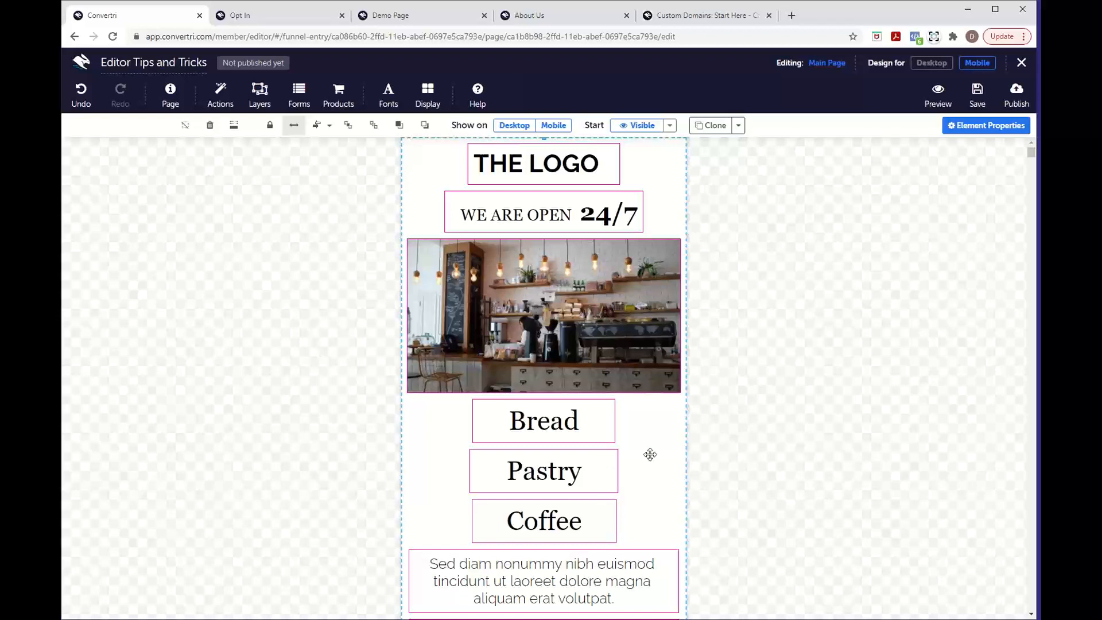
pyautogui.scroll(-12, 651, 450)
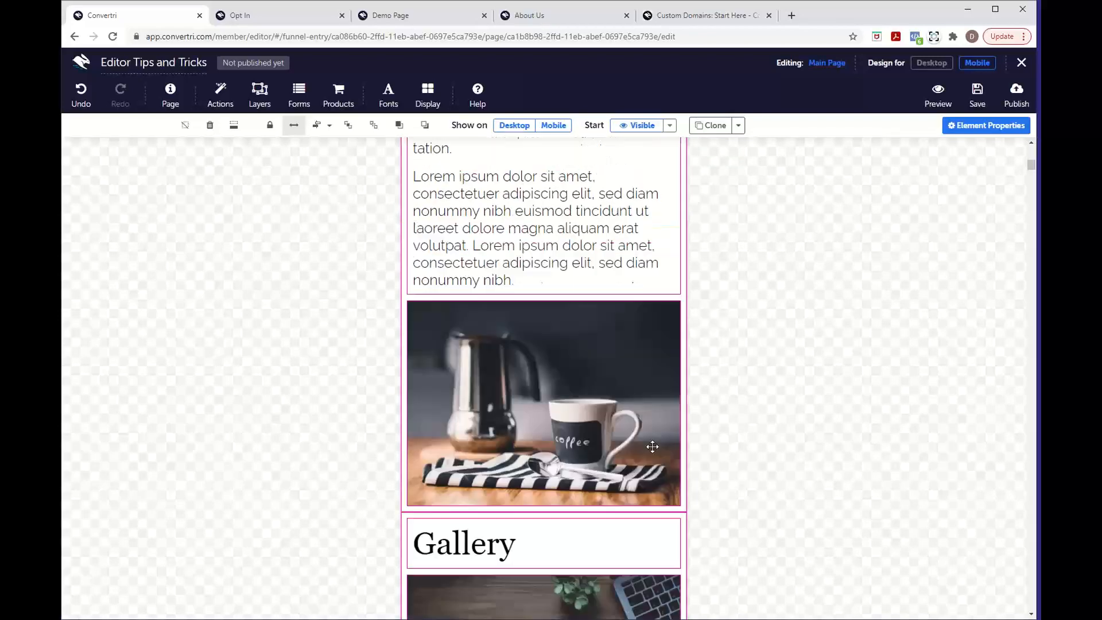
pyautogui.scroll(15, 652, 447)
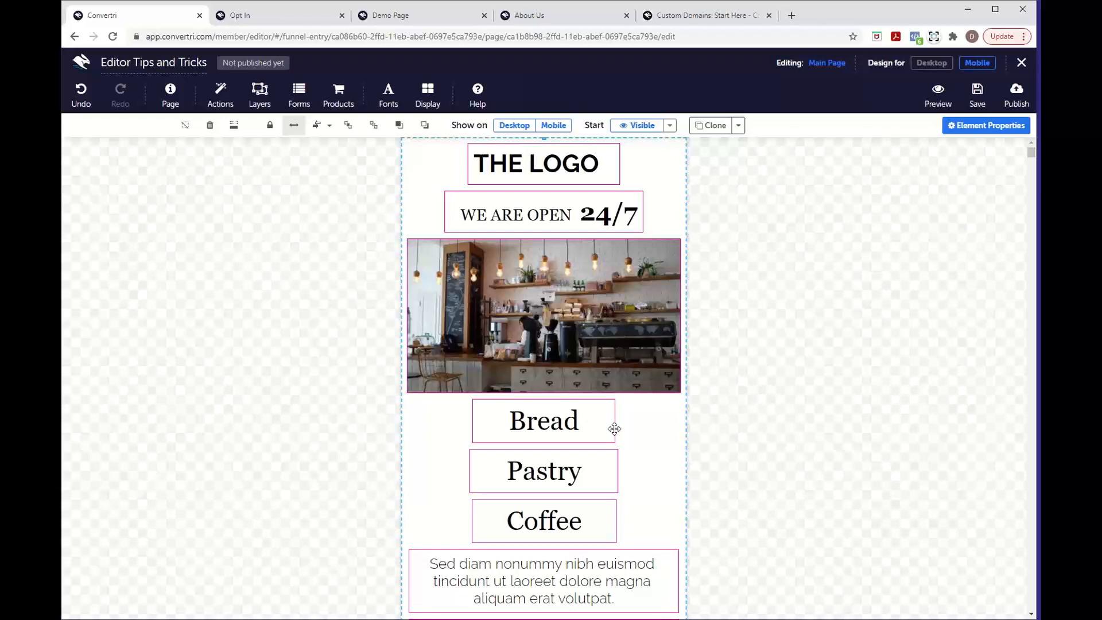
pyautogui.scroll(-2, 613, 429)
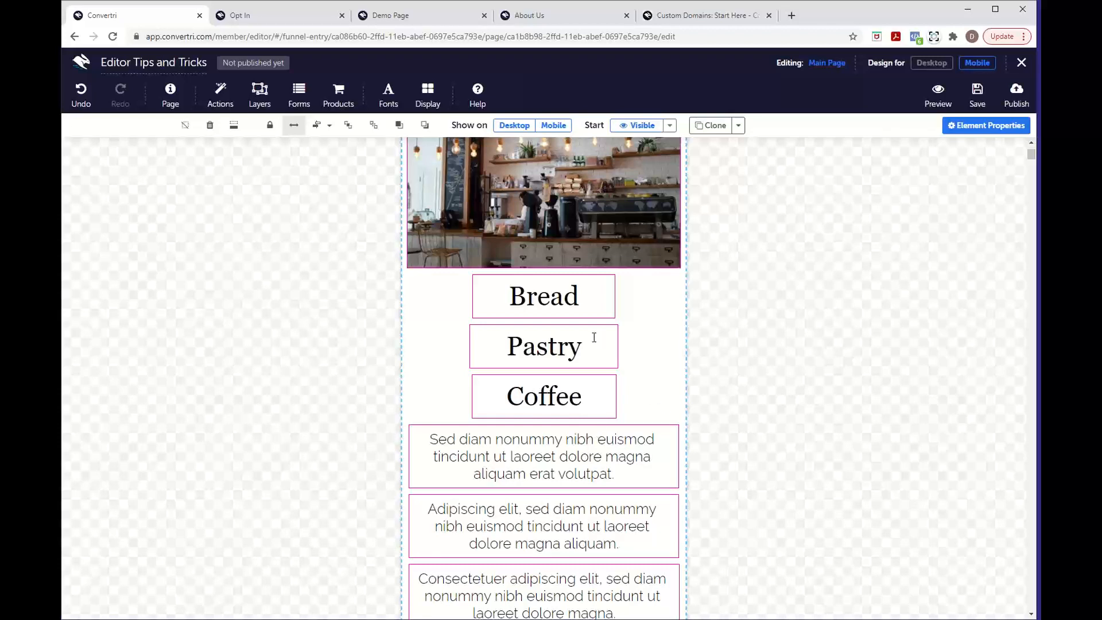
pyautogui.scroll(-2, 569, 413)
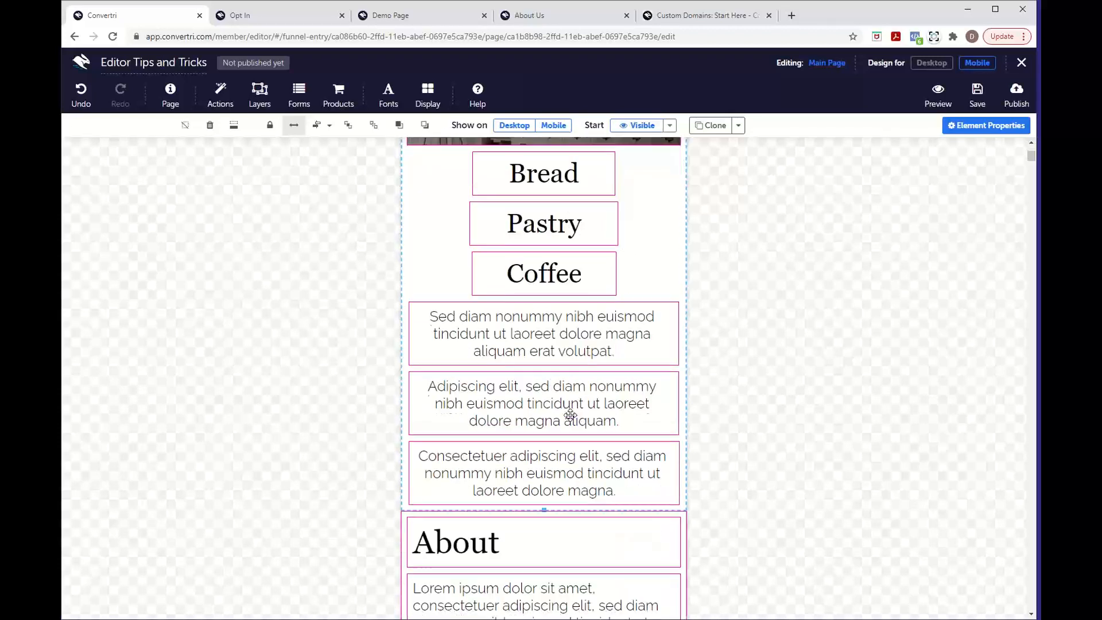
pyautogui.scroll(1, 570, 413)
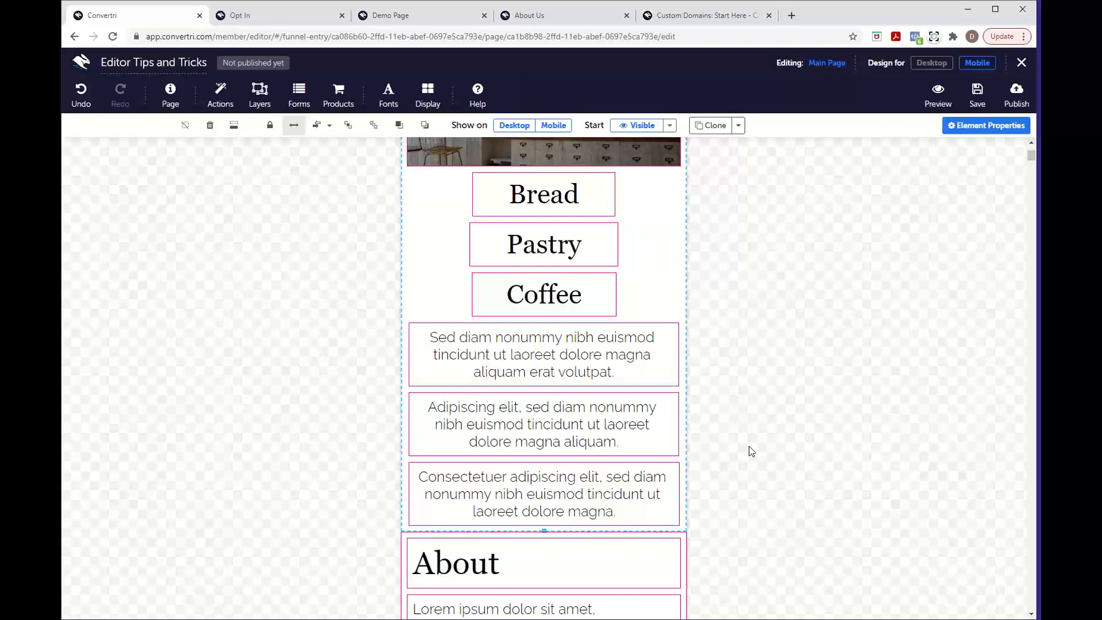
# Switch back to the desktop design, review the page down to the portrait panel under The Coffee Lovers, and return to the coffee shop image
pyautogui.click(934, 68)
pyautogui.scroll(-3, 624, 402)
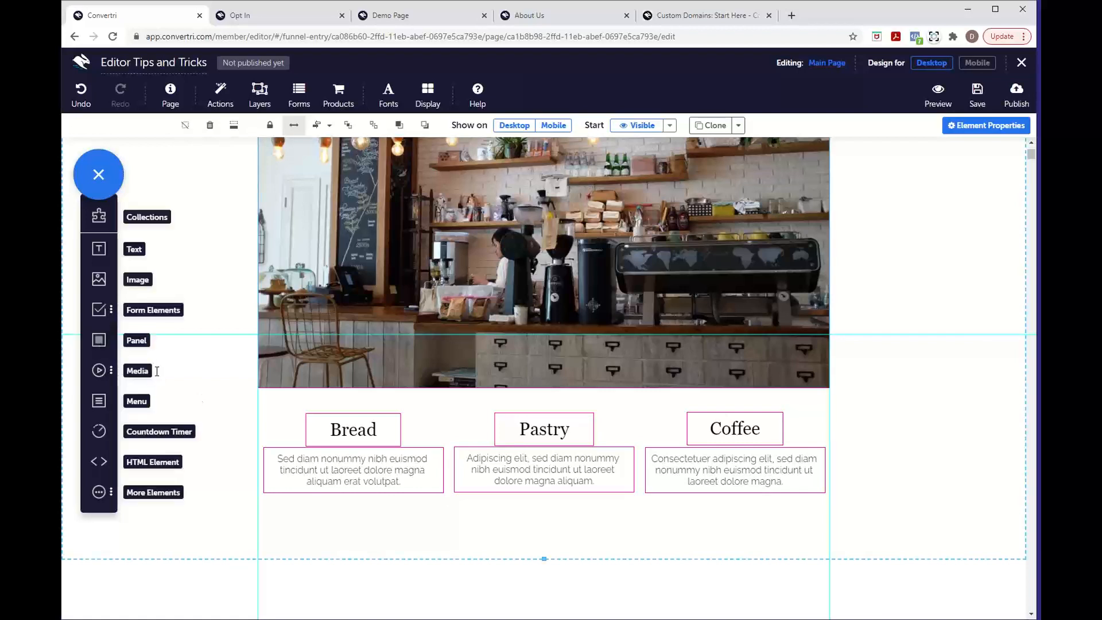
pyautogui.scroll(-5, 156, 371)
pyautogui.scroll(-15, 381, 416)
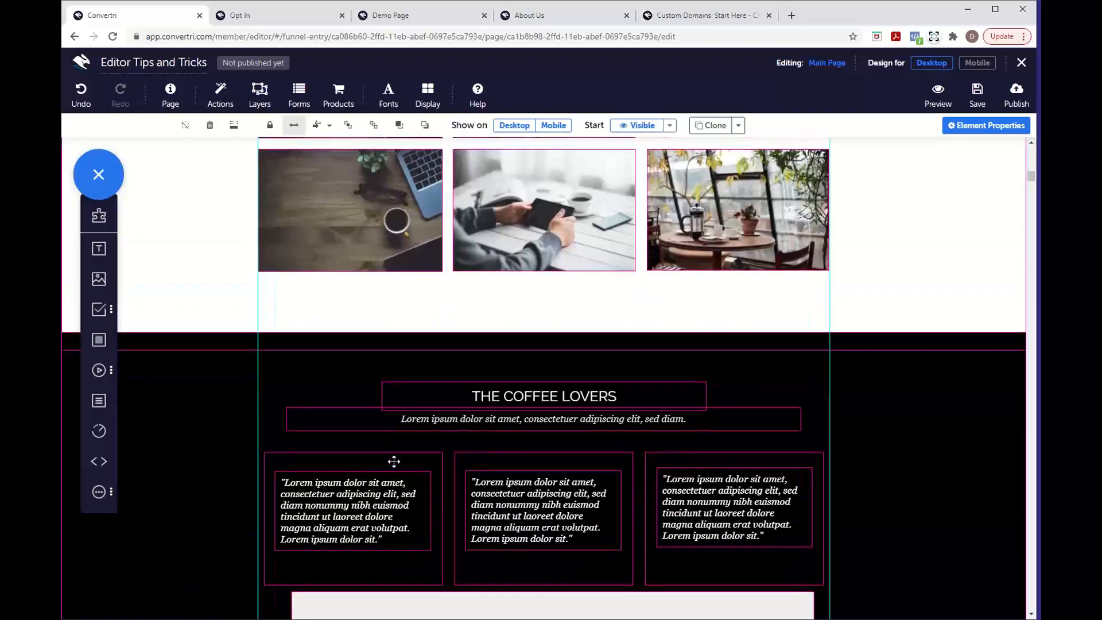
pyautogui.scroll(-4, 438, 534)
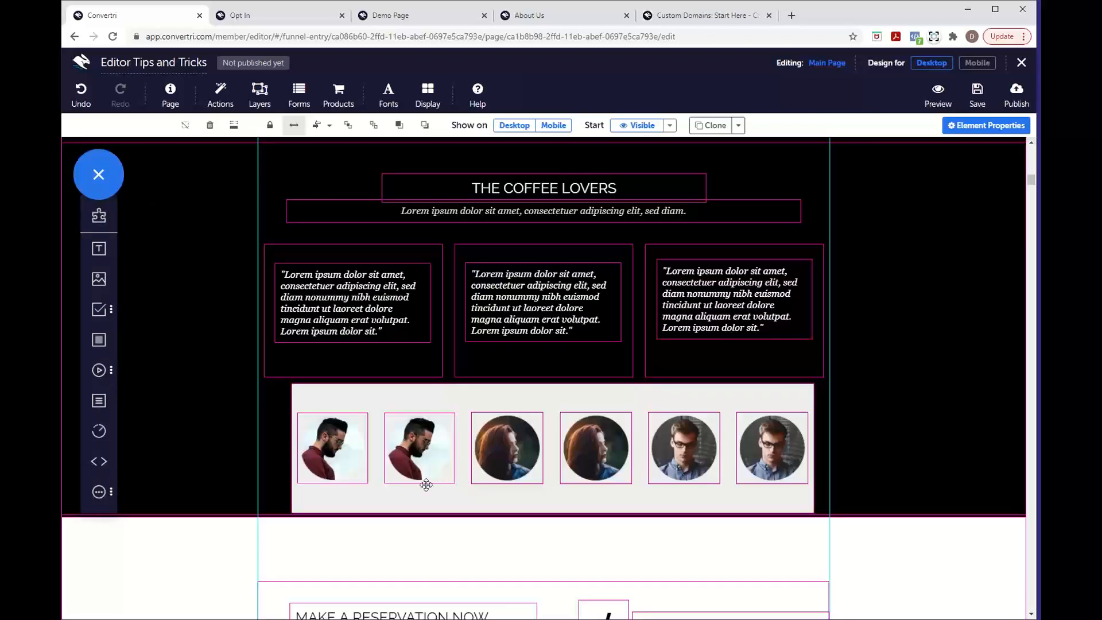
pyautogui.scroll(2, 520, 390)
pyautogui.scroll(12, 519, 390)
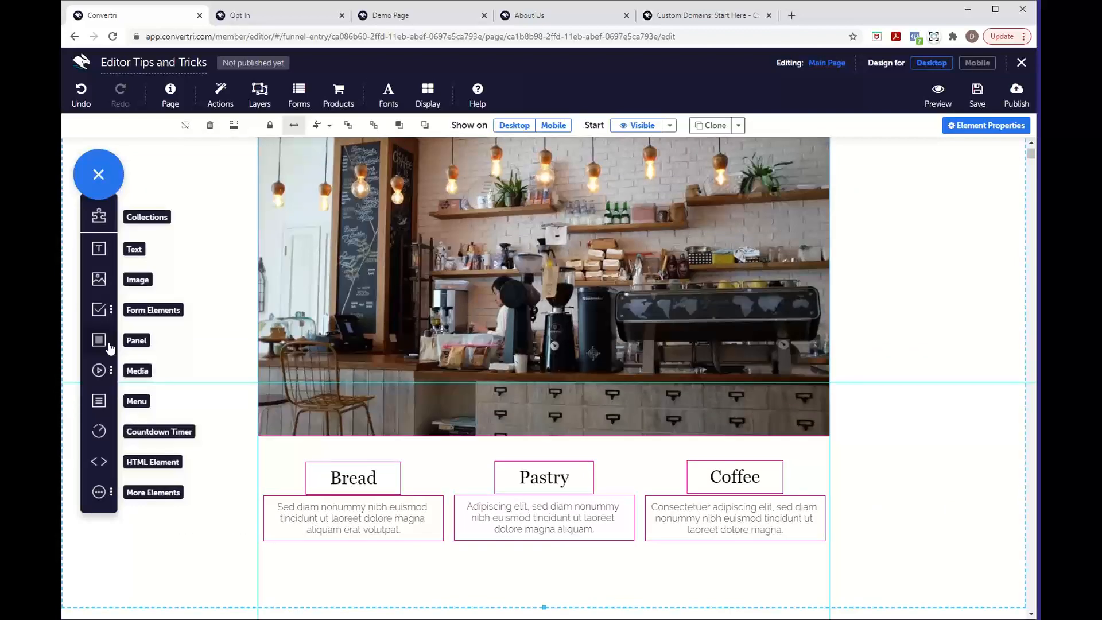
# Compare the desktop Bread, Pastry and Coffee columns with their stacking order in the mobile design, and return to the desktop design
pyautogui.scroll(2, 431, 162)
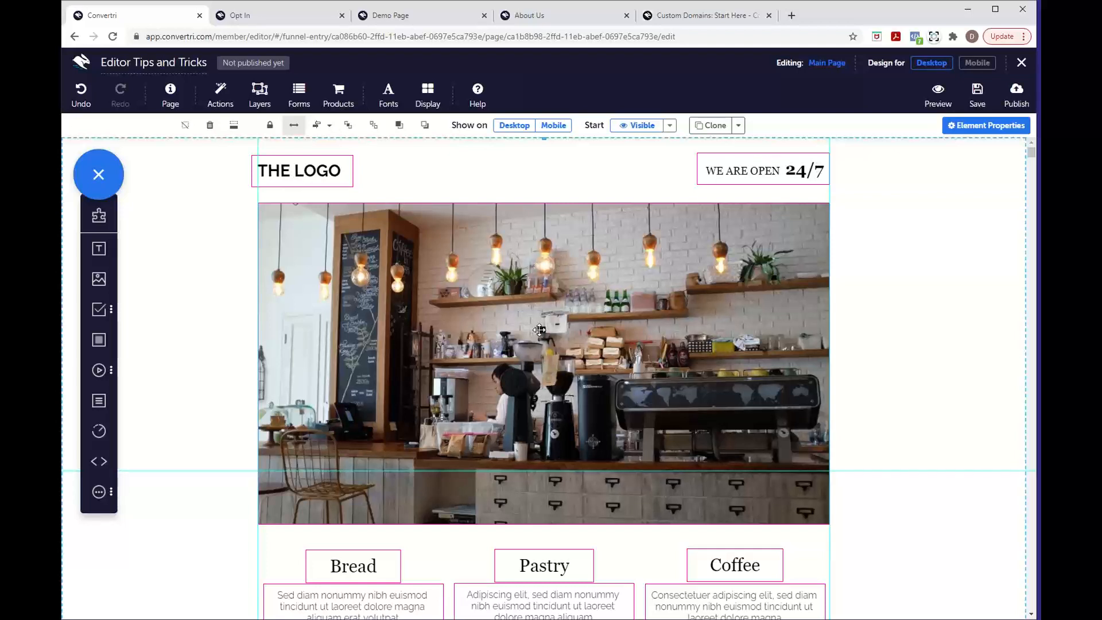
pyautogui.scroll(-2, 539, 329)
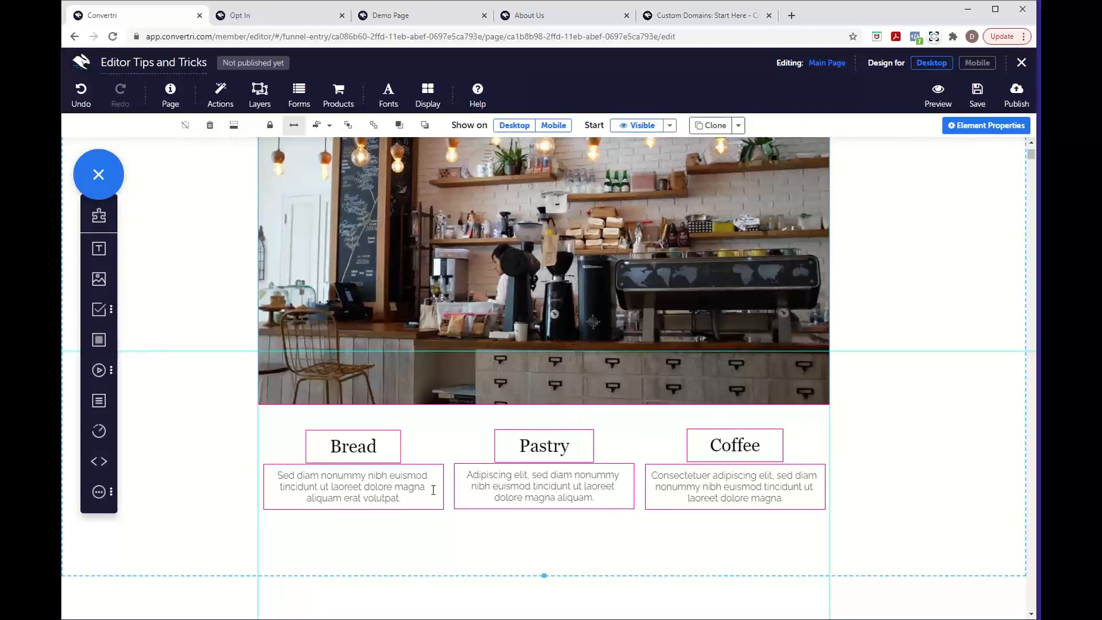
pyautogui.click(972, 68)
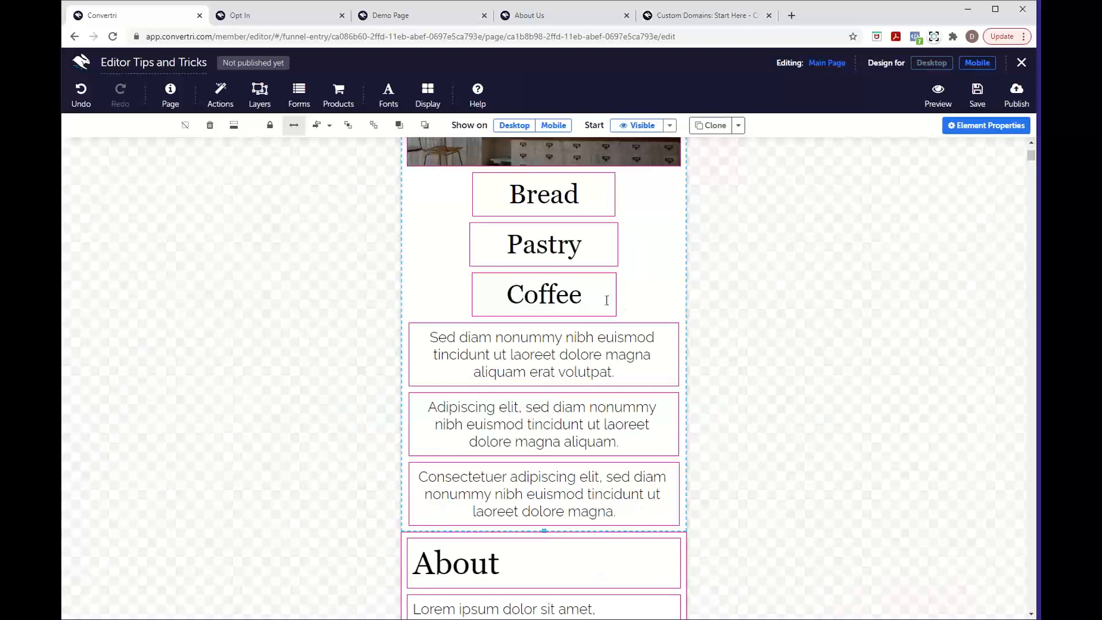
pyautogui.click(931, 63)
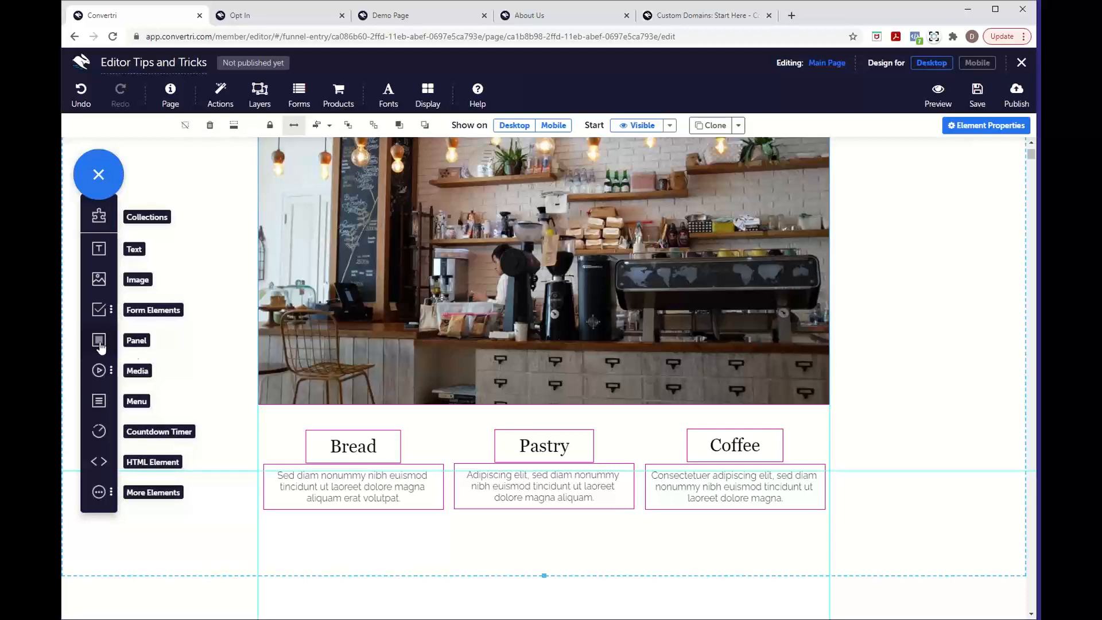
# Add a panel sized to the Bread column and layer it just behind the Bread heading and description
pyautogui.moveTo(99, 346); pyautogui.dragTo(326, 551)
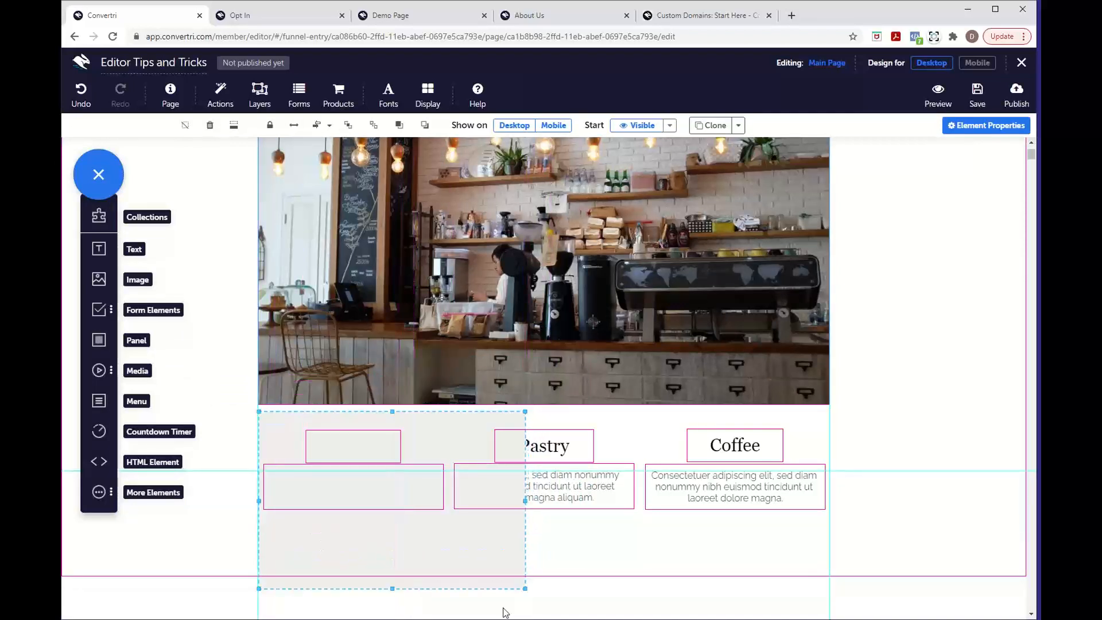
pyautogui.moveTo(526, 588); pyautogui.dragTo(448, 525)
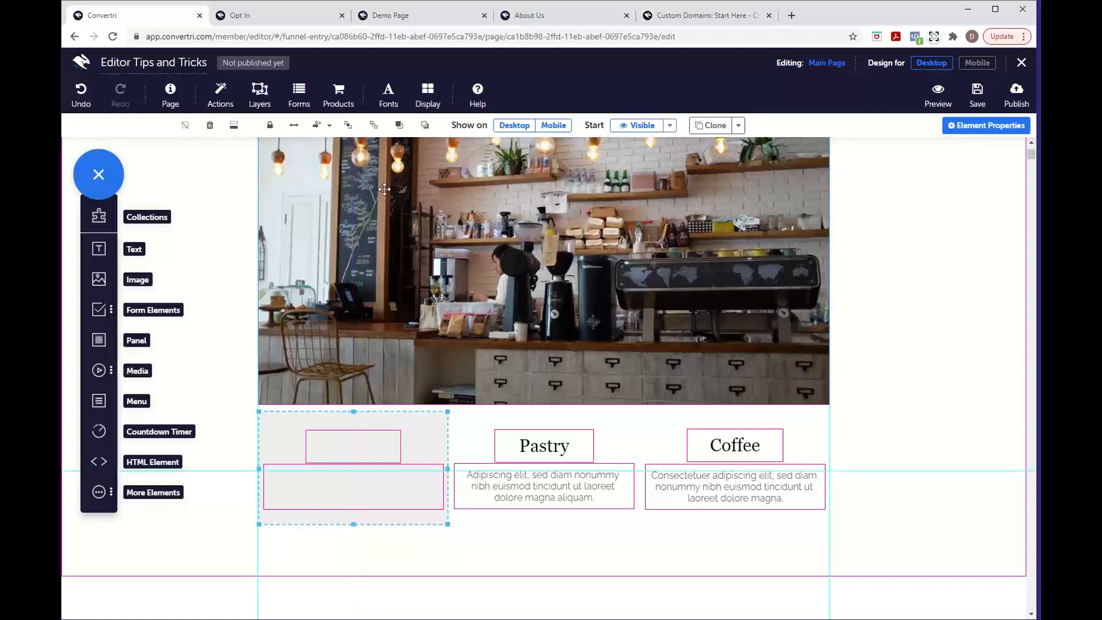
pyautogui.click(374, 125)
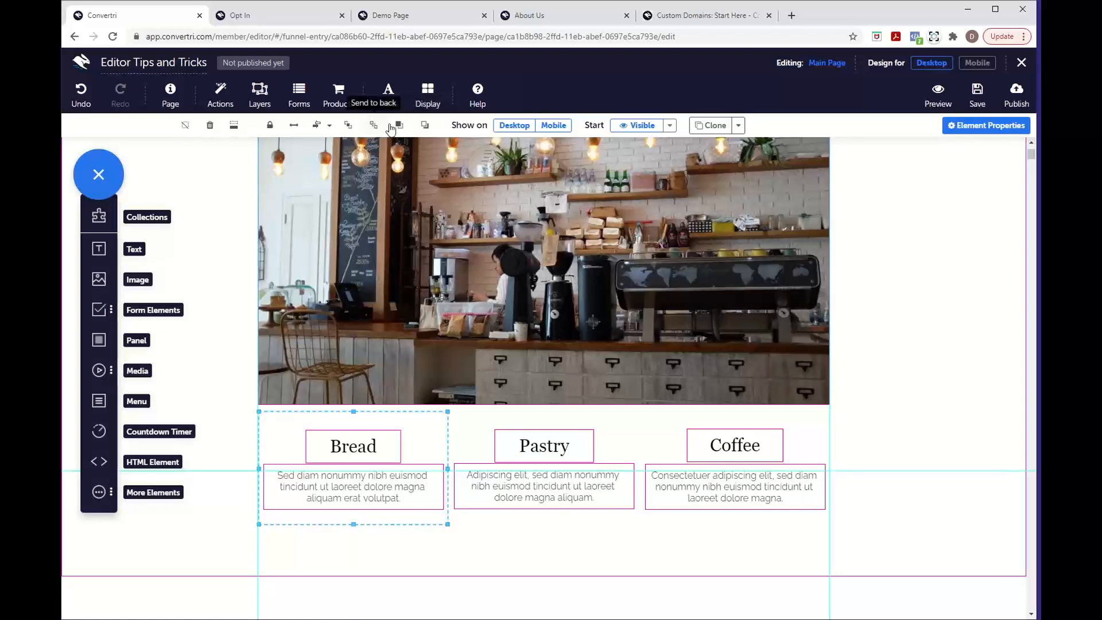
pyautogui.click(400, 127)
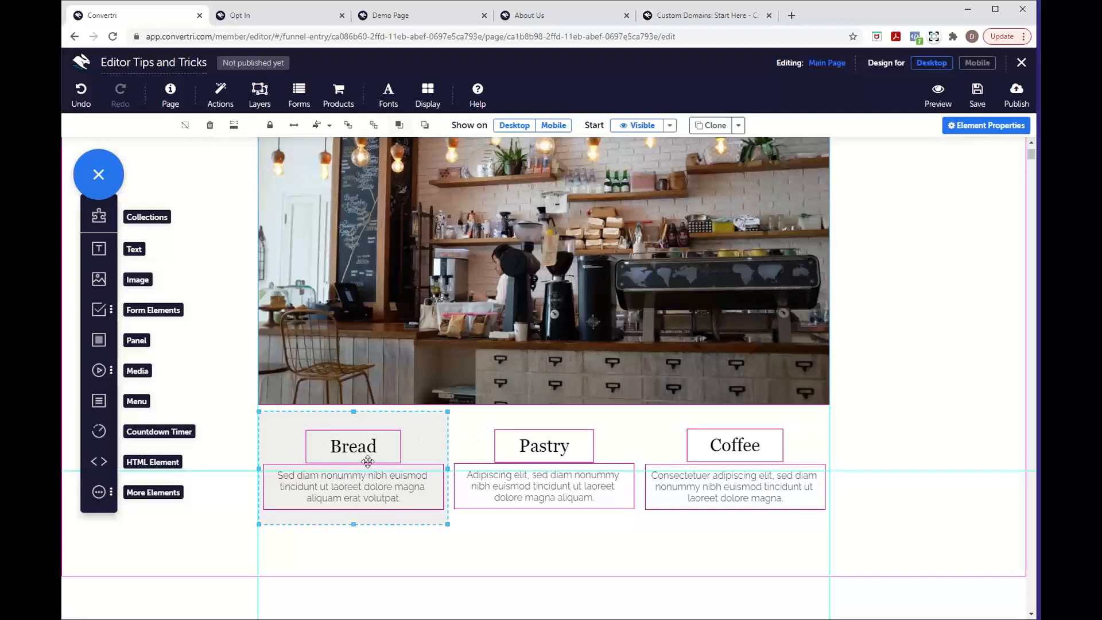
# Add a second panel sized to the Pastry column and layer it just behind the Pastry heading and description
pyautogui.moveTo(107, 338); pyautogui.dragTo(691, 568)
pyautogui.moveTo(629, 539); pyautogui.dragTo(589, 512)
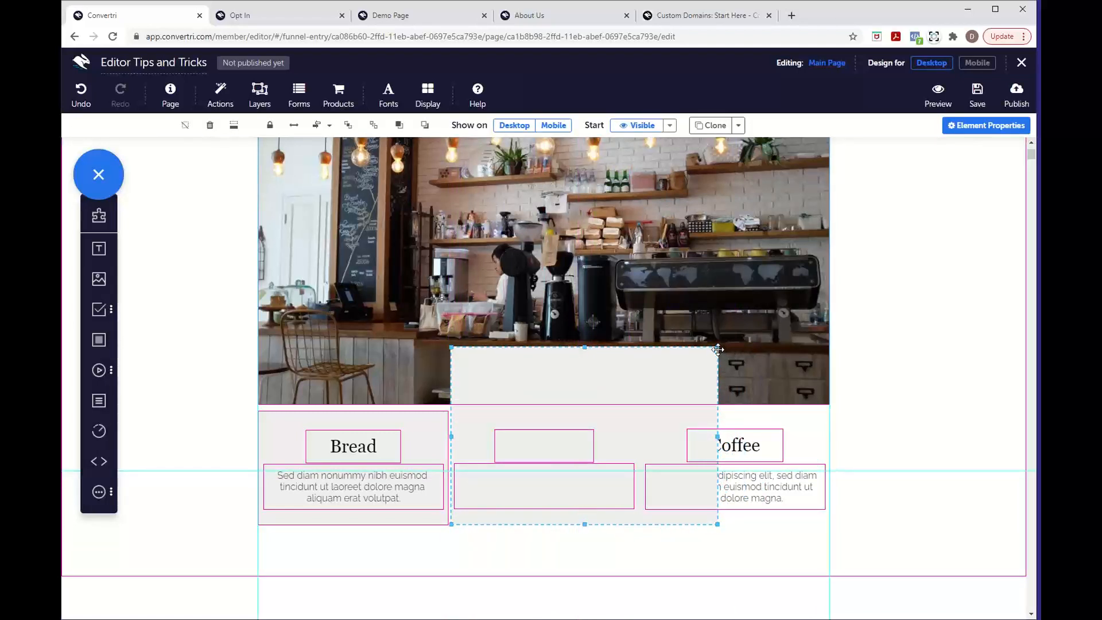
pyautogui.moveTo(717, 348); pyautogui.dragTo(635, 413)
pyautogui.moveTo(636, 413); pyautogui.dragTo(638, 413)
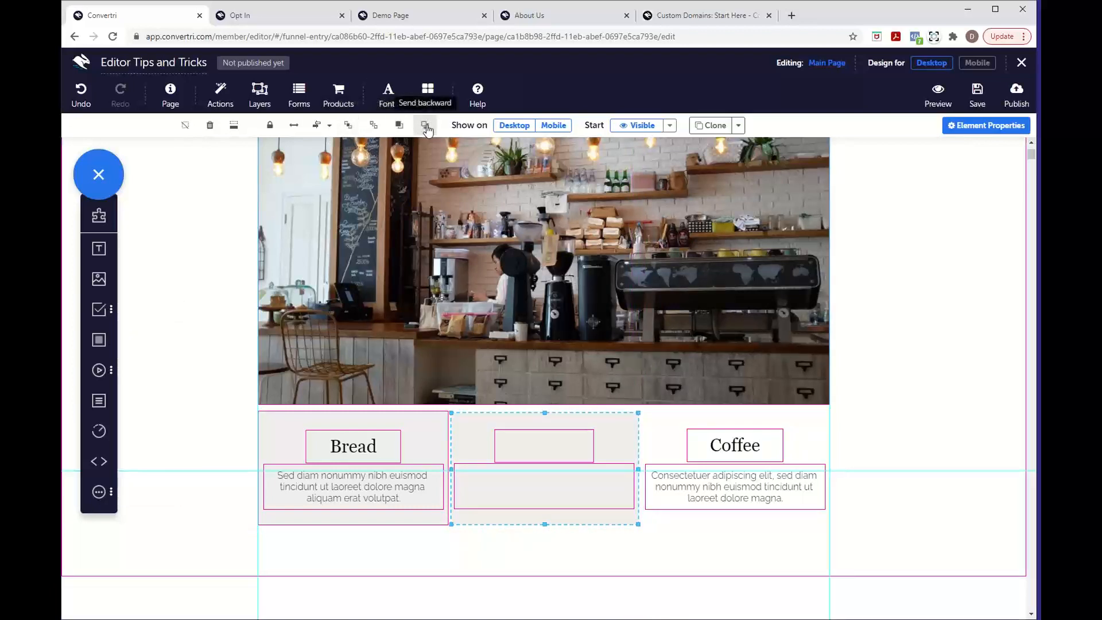
pyautogui.click(373, 126)
pyautogui.click(400, 127)
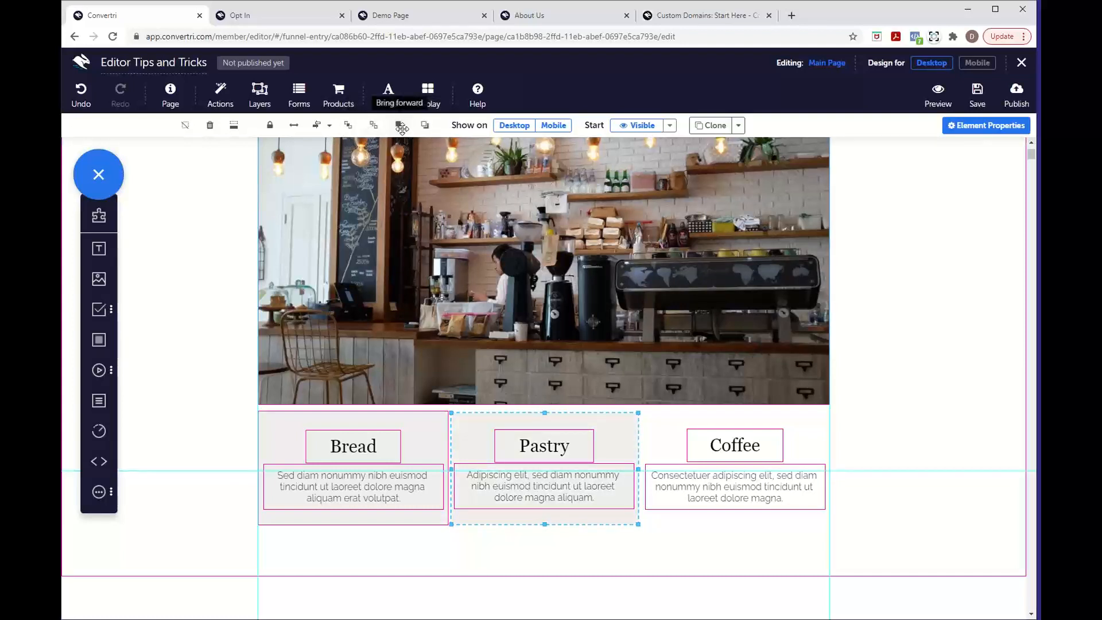
# Add a third panel around the Coffee heading and description, layer it behind the text and narrow it to the column's width
pyautogui.moveTo(121, 347); pyautogui.dragTo(725, 479)
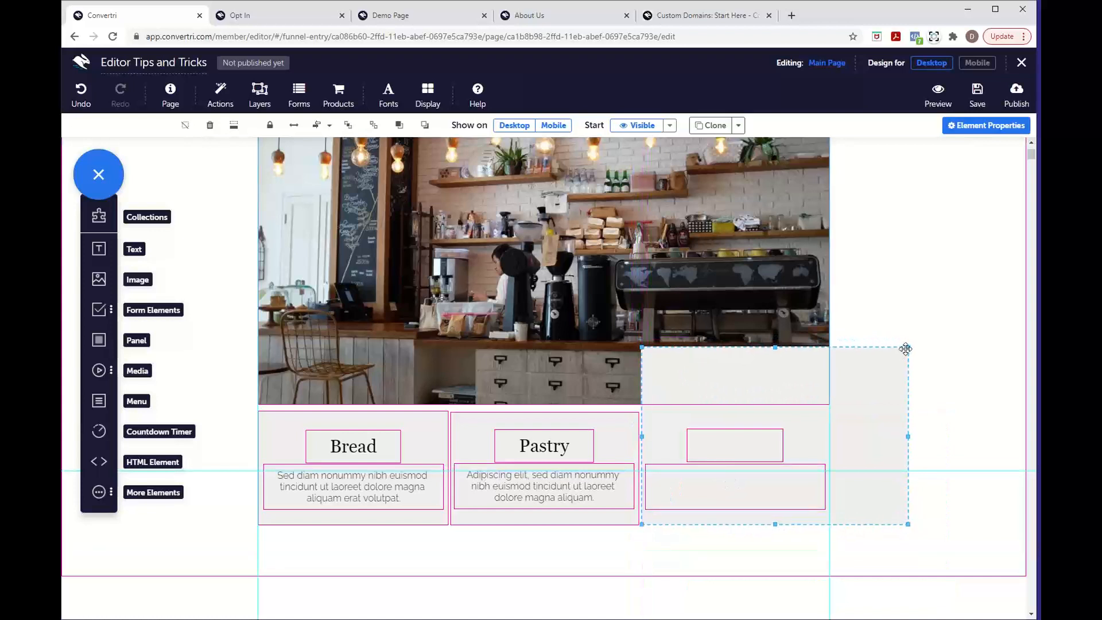
pyautogui.moveTo(904, 349); pyautogui.dragTo(843, 414)
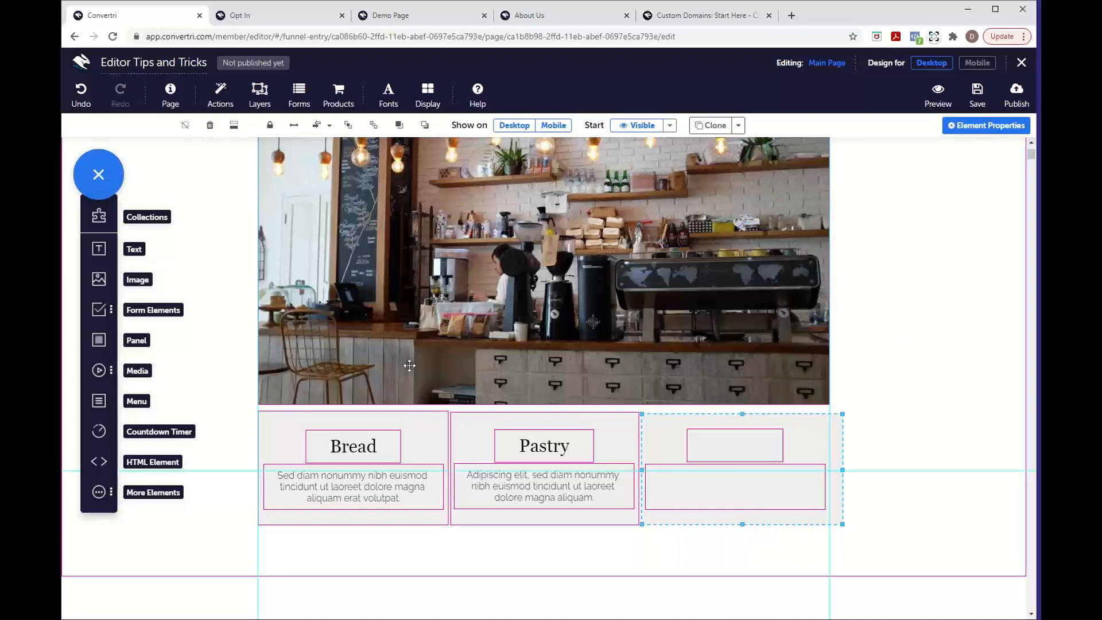
pyautogui.click(374, 125)
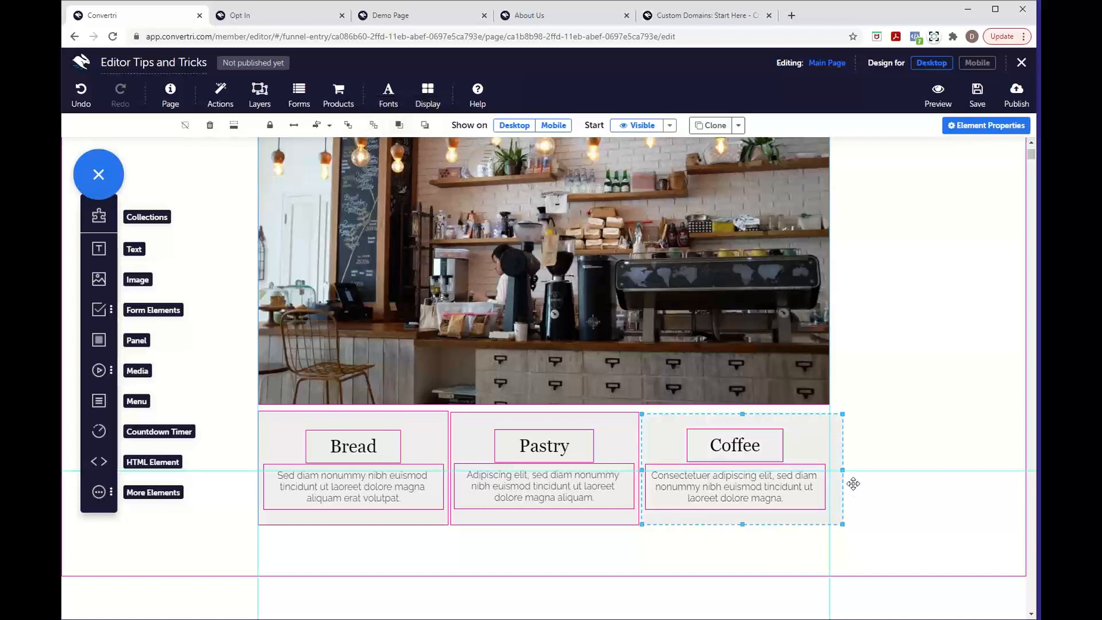
pyautogui.moveTo(842, 470); pyautogui.dragTo(833, 470)
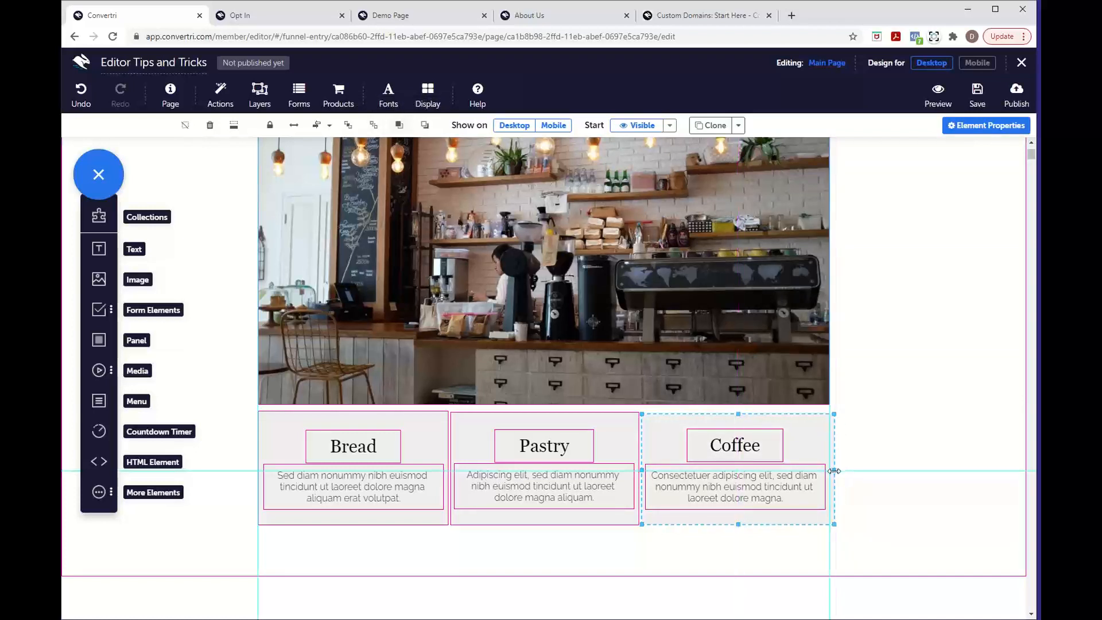
# Switch to the mobile design and examine how the Bread, Pastry and Coffee panels stack with their descriptions
pyautogui.click(968, 63)
pyautogui.scroll(-5, 690, 284)
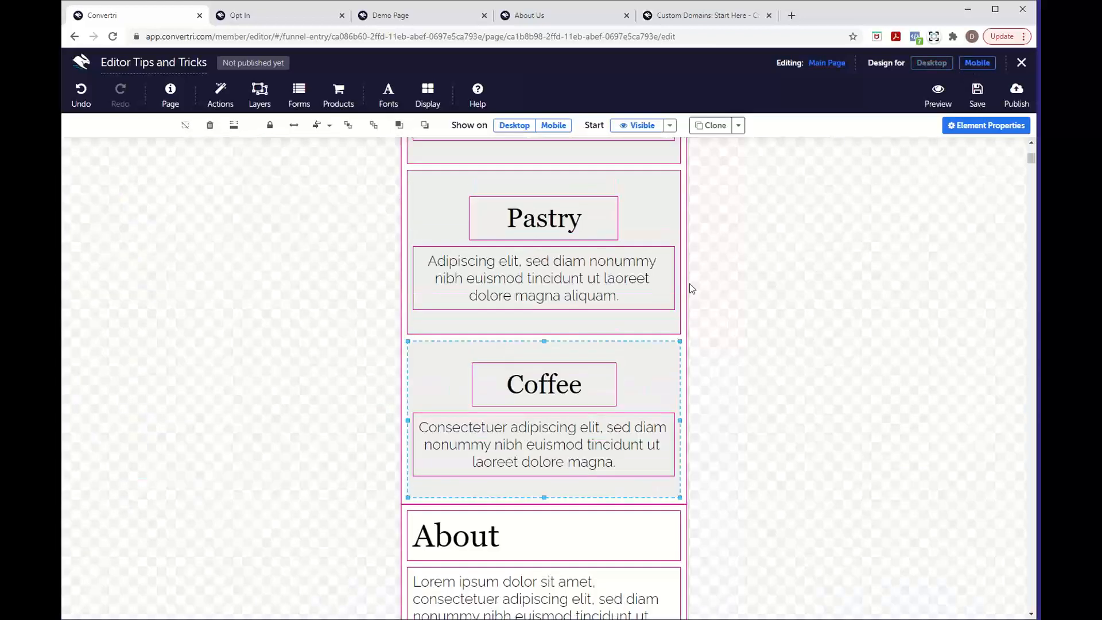
pyautogui.scroll(7, 690, 283)
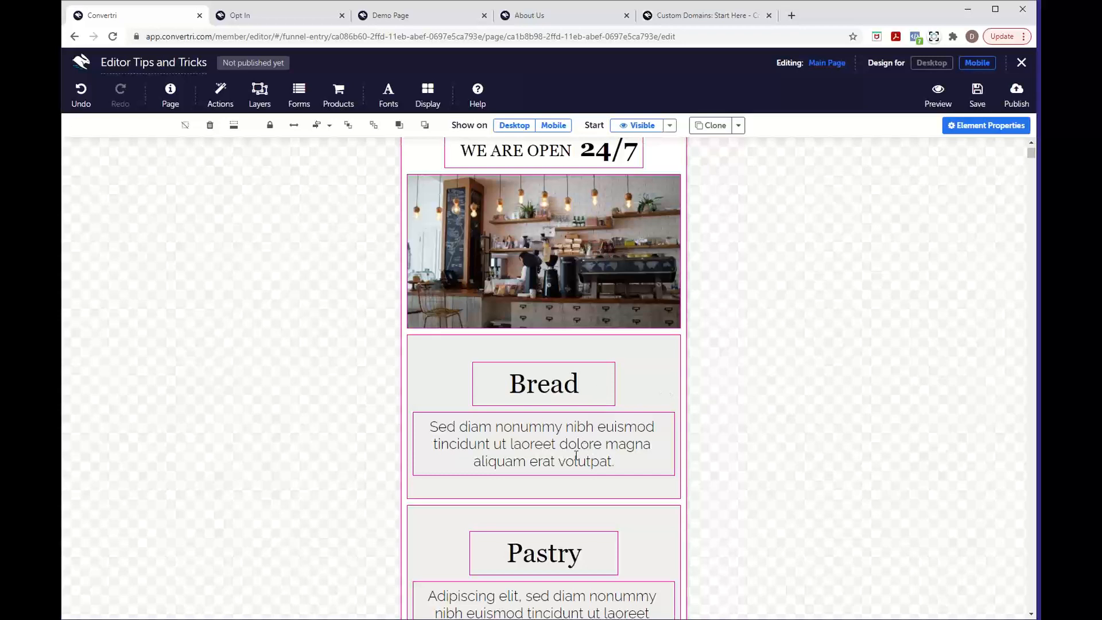
pyautogui.scroll(-2, 646, 505)
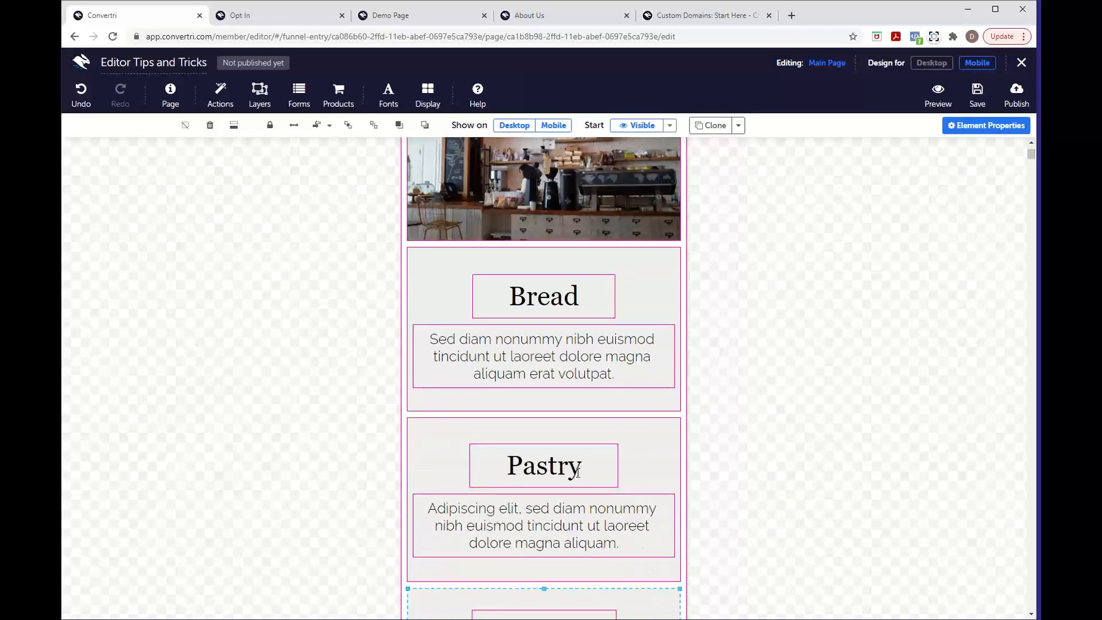
pyautogui.scroll(-2, 609, 473)
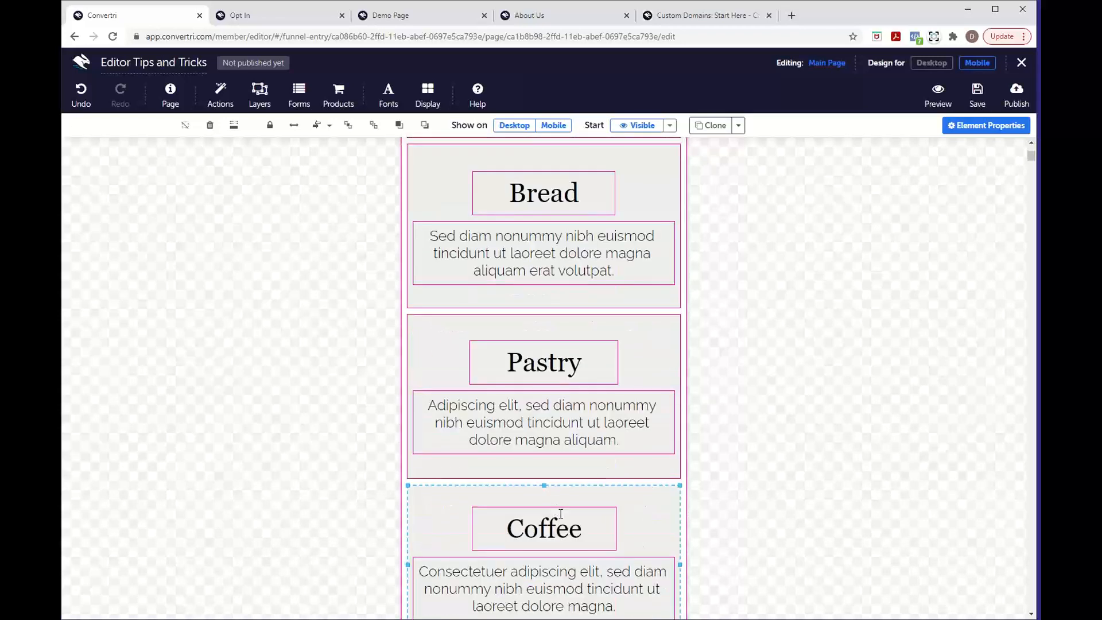
pyautogui.scroll(4, 808, 411)
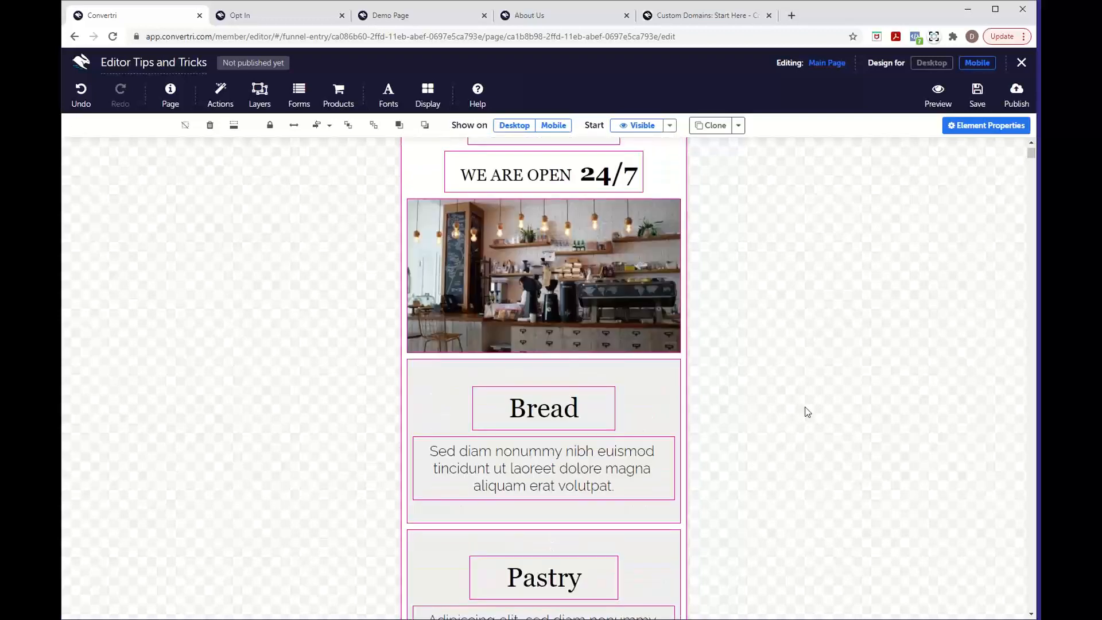
pyautogui.scroll(1, 807, 411)
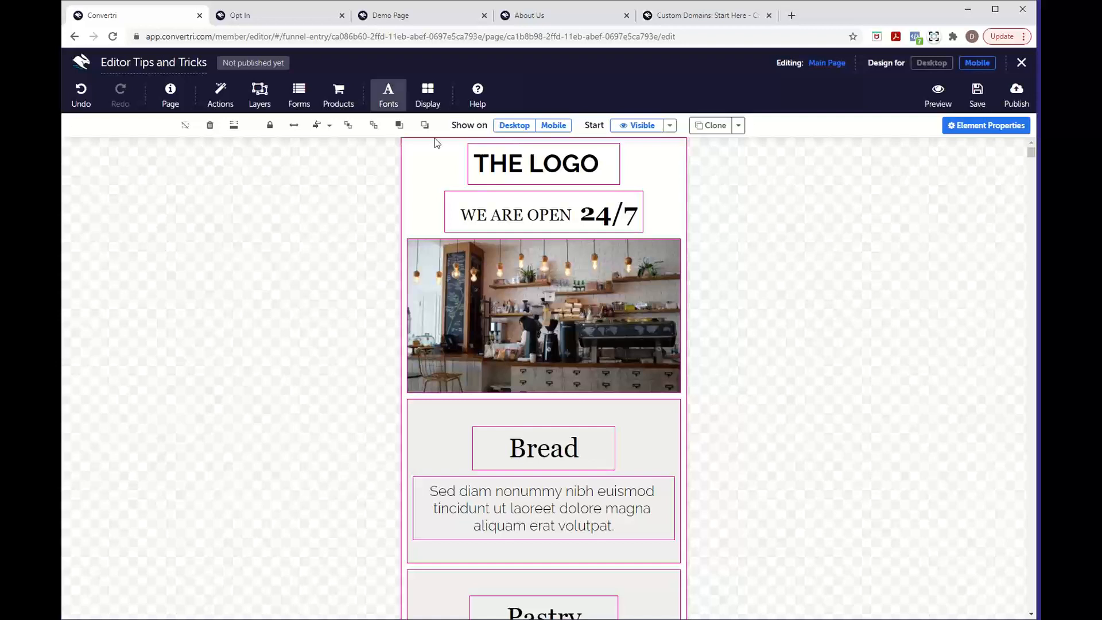
# View the published Opt In page, return to the editor and leave it for the funnel overview without saving the changes
pyautogui.click(298, 21)
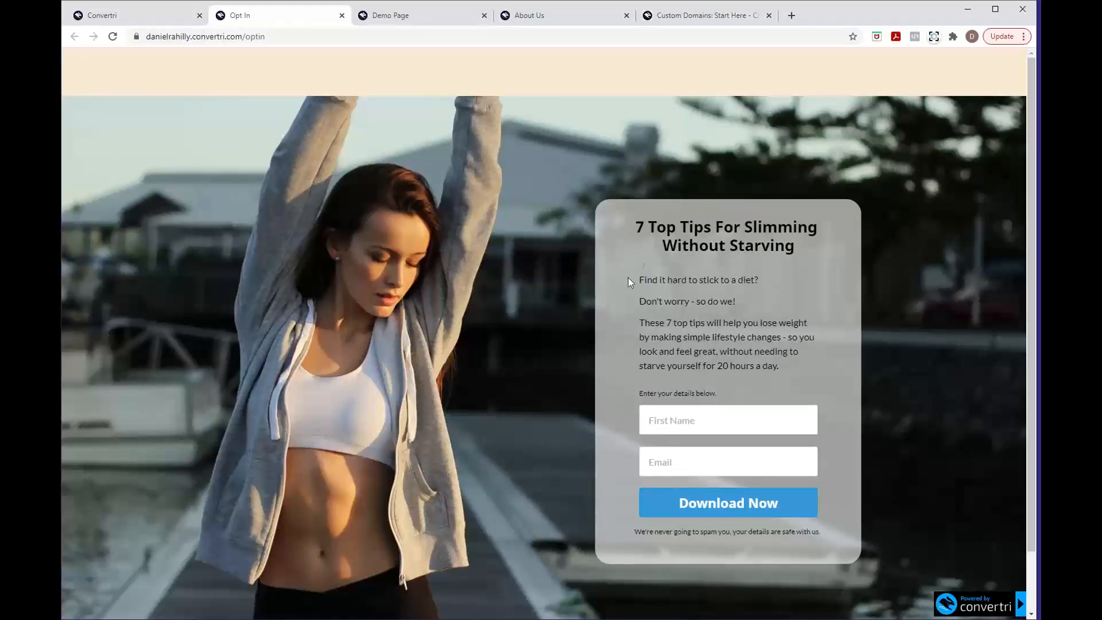
pyautogui.click(164, 24)
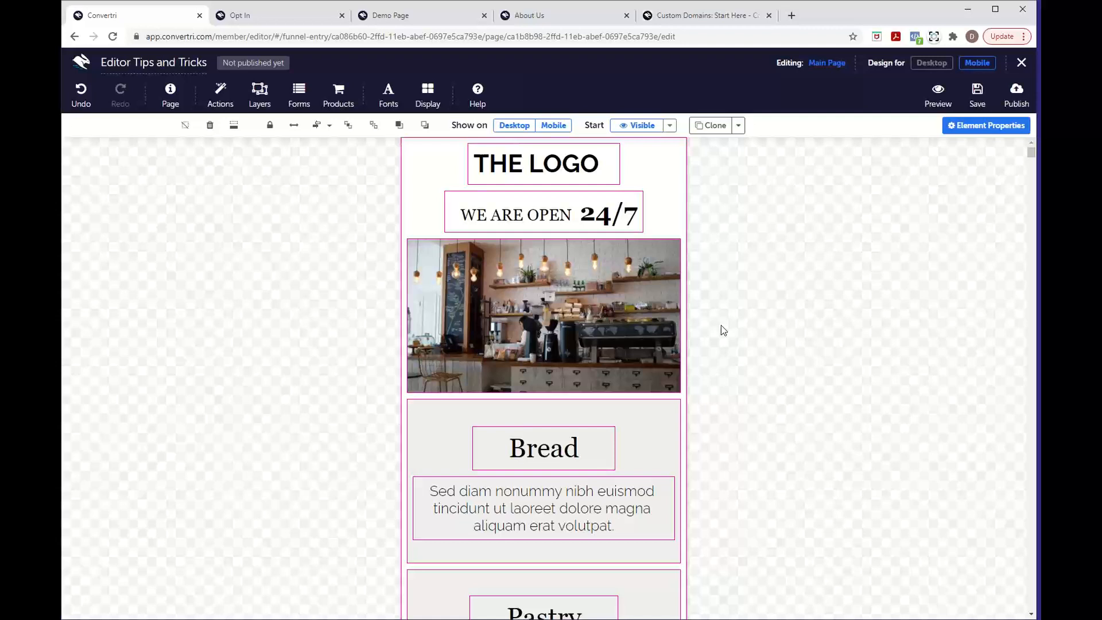
pyautogui.click(1011, 70)
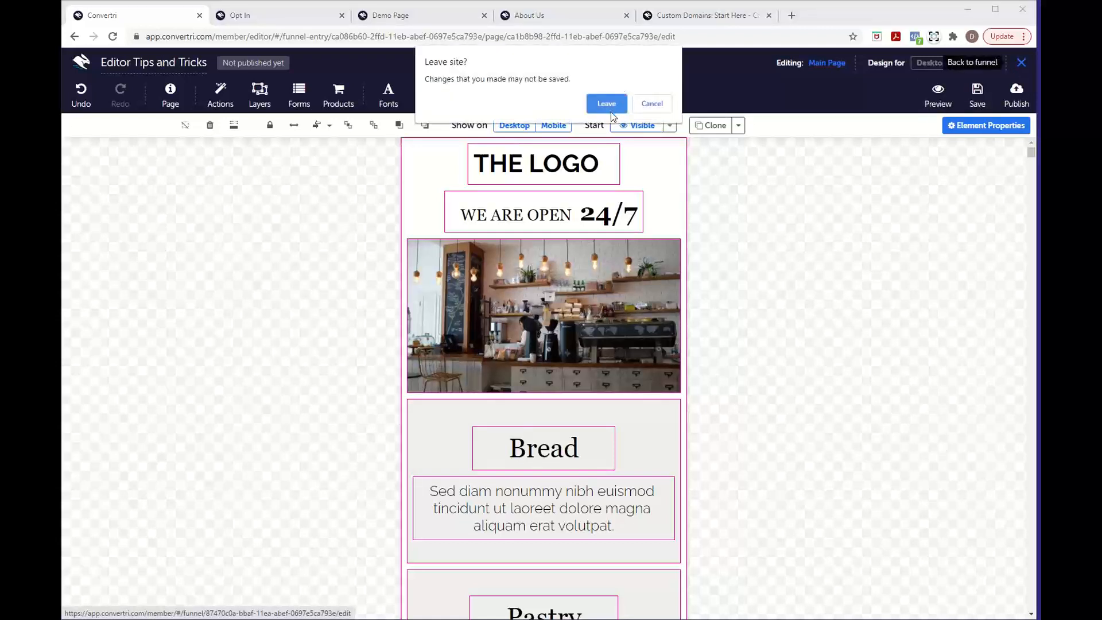
pyautogui.click(610, 109)
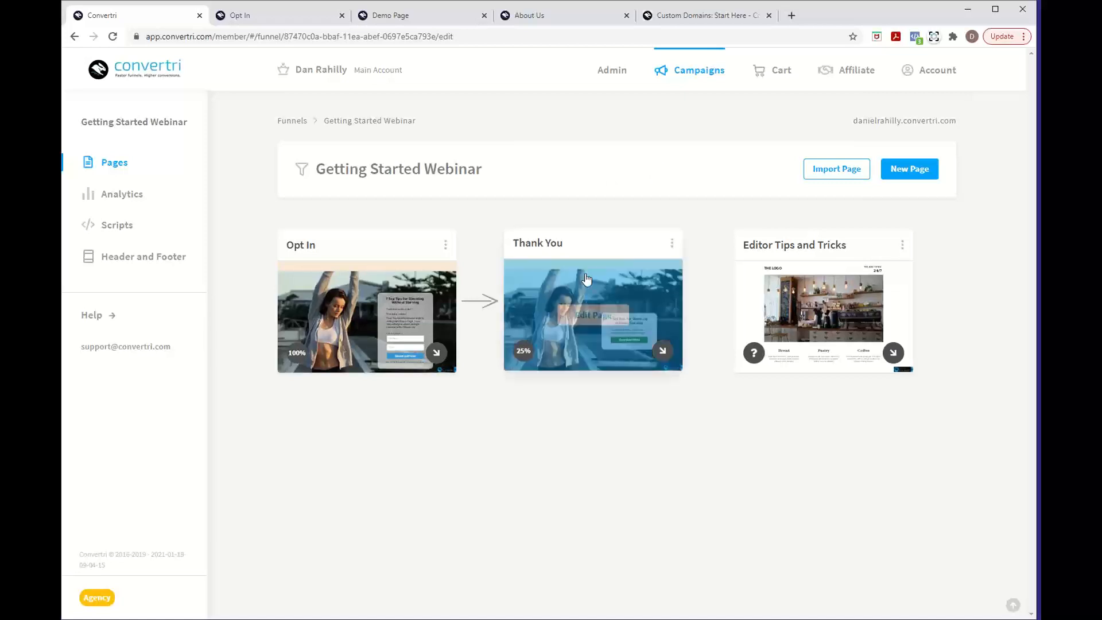
# Reopen the Editor Tips and Tricks page for editing and open the icon gallery for a new icon element
pyautogui.click(817, 298)
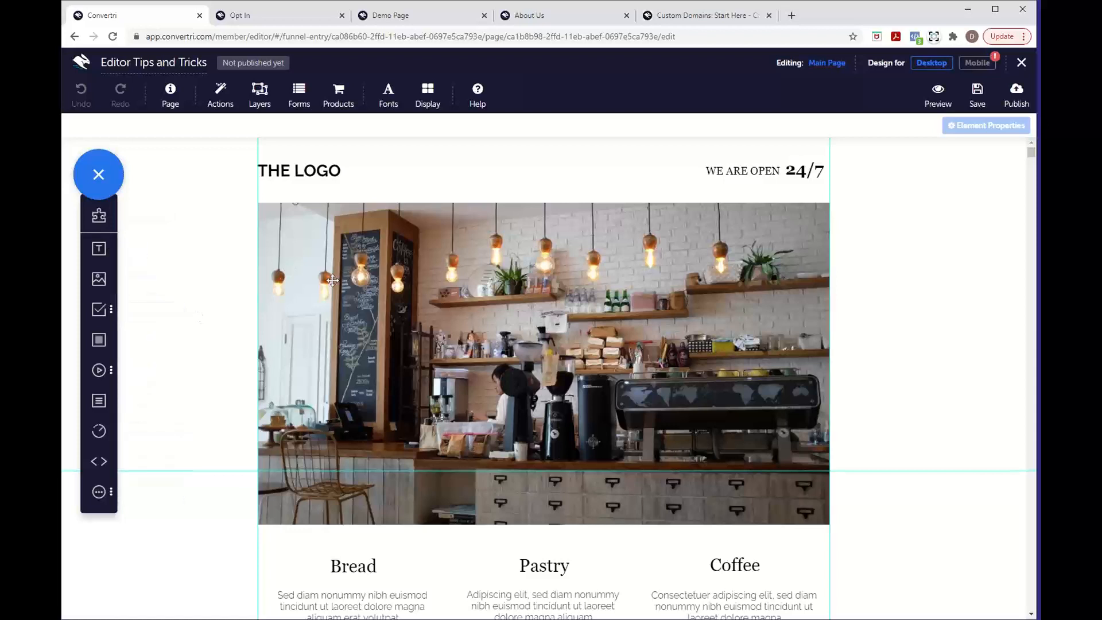
pyautogui.click(98, 499)
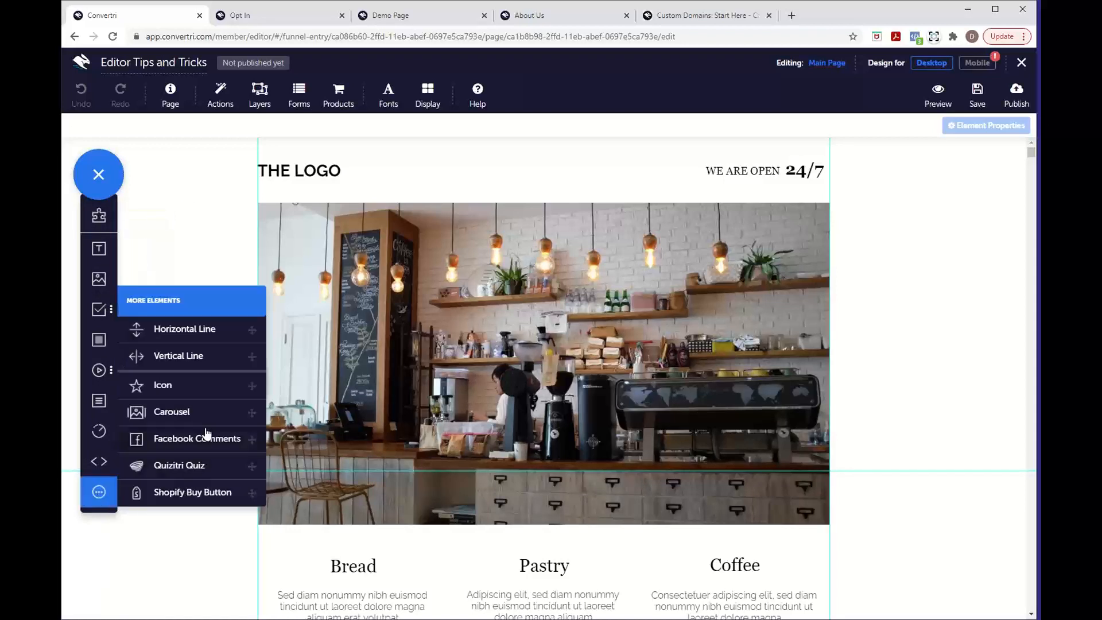
pyautogui.click(185, 393)
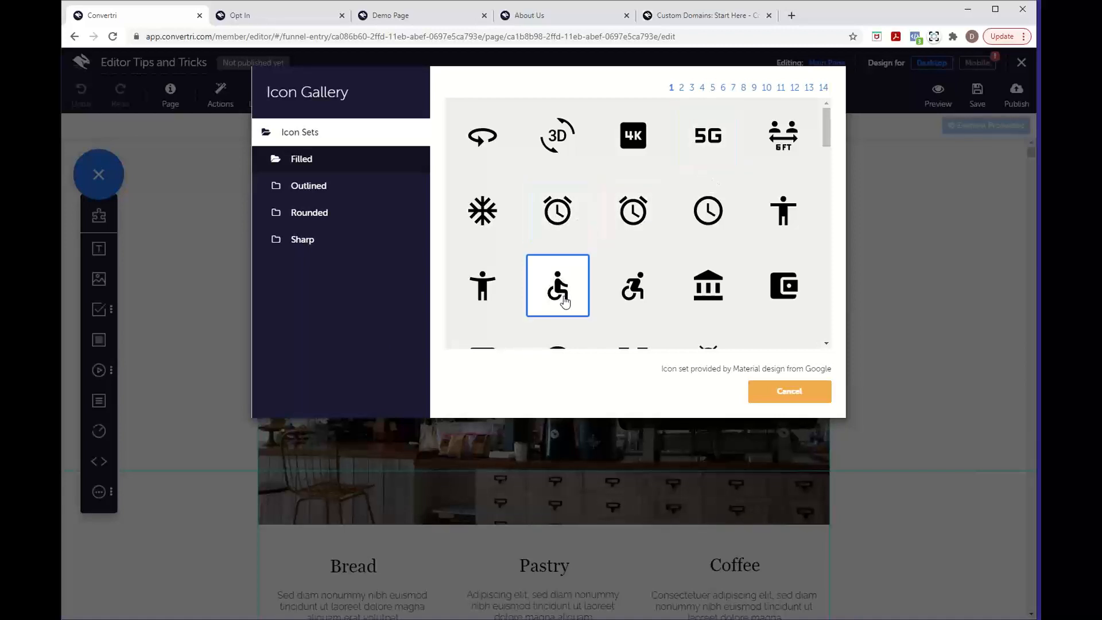
# Browse the Filled icons in the gallery and switch to the Outlined icon set
pyautogui.scroll(-1, 570, 310)
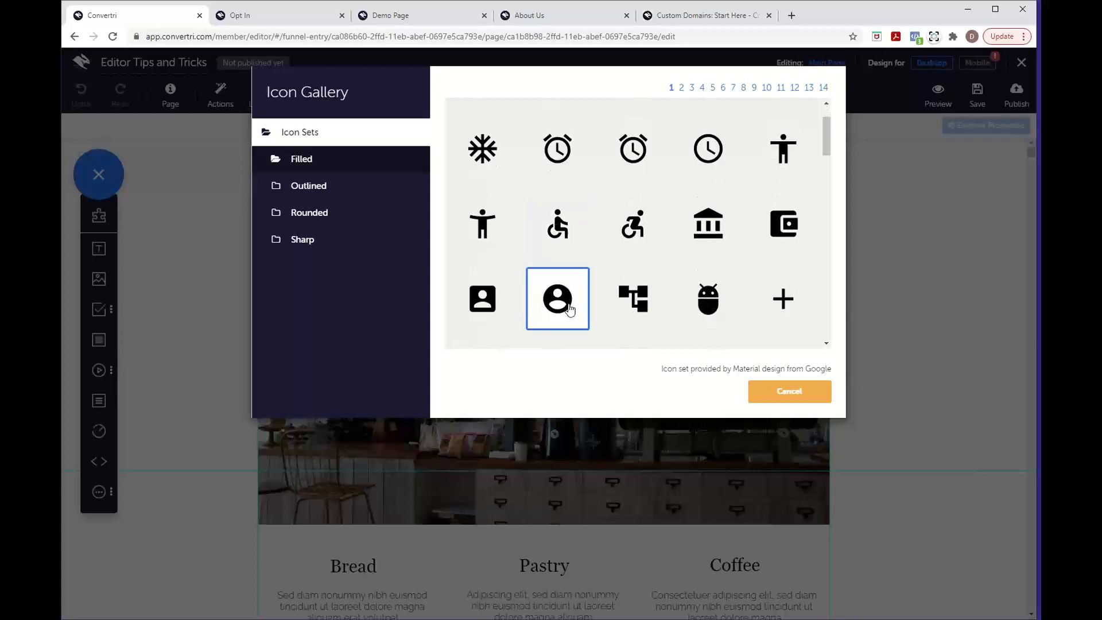
pyautogui.scroll(-1, 685, 308)
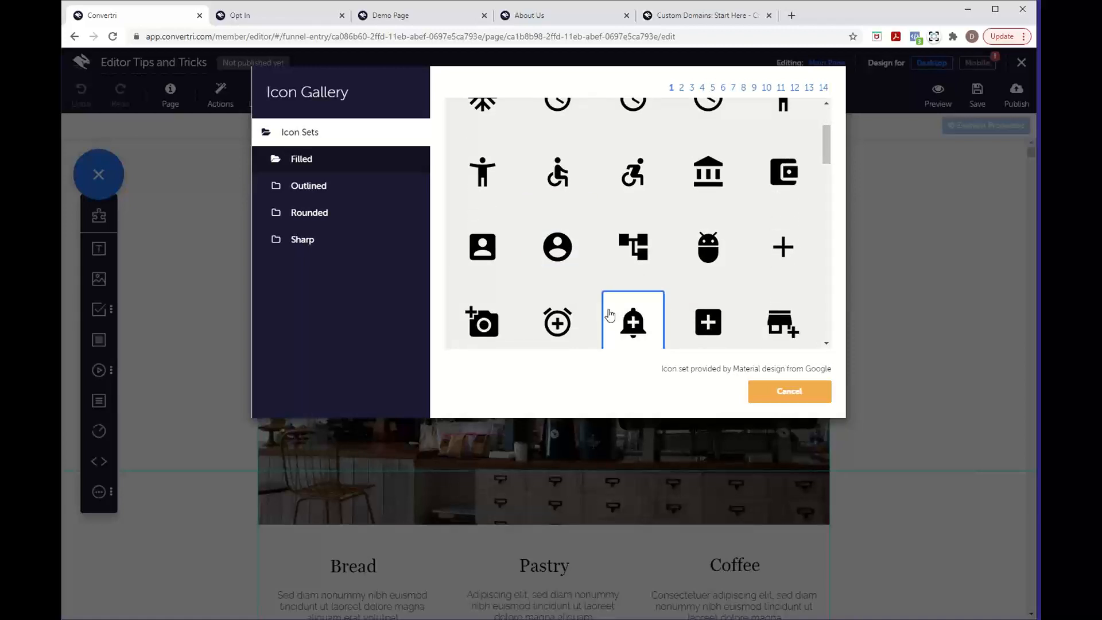
pyautogui.scroll(-1, 609, 310)
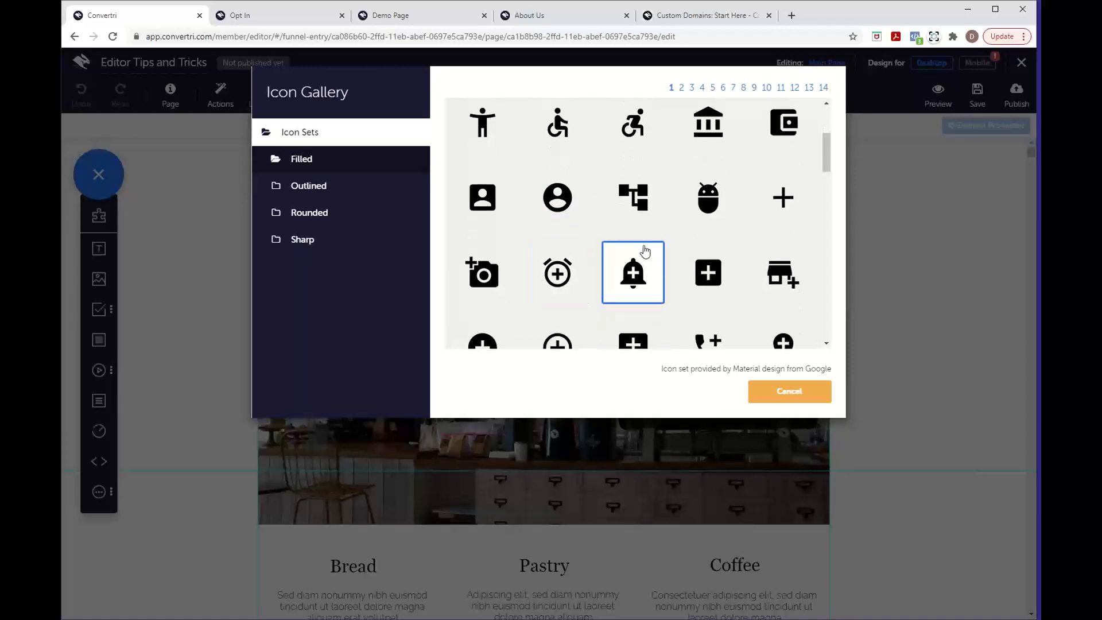
pyautogui.scroll(-1, 640, 253)
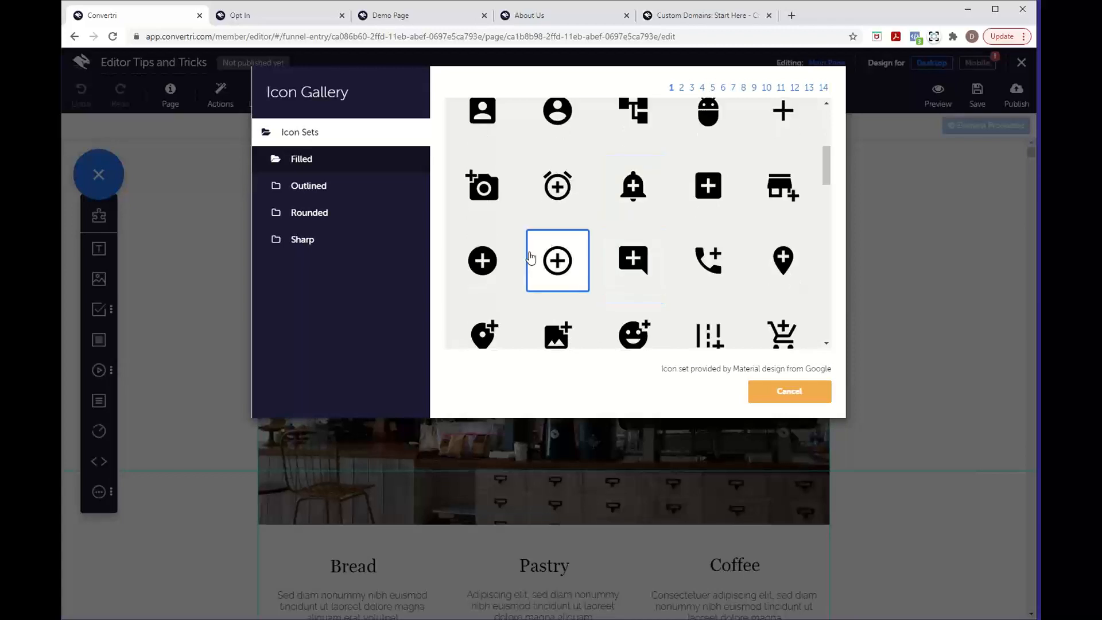
pyautogui.scroll(-1, 541, 281)
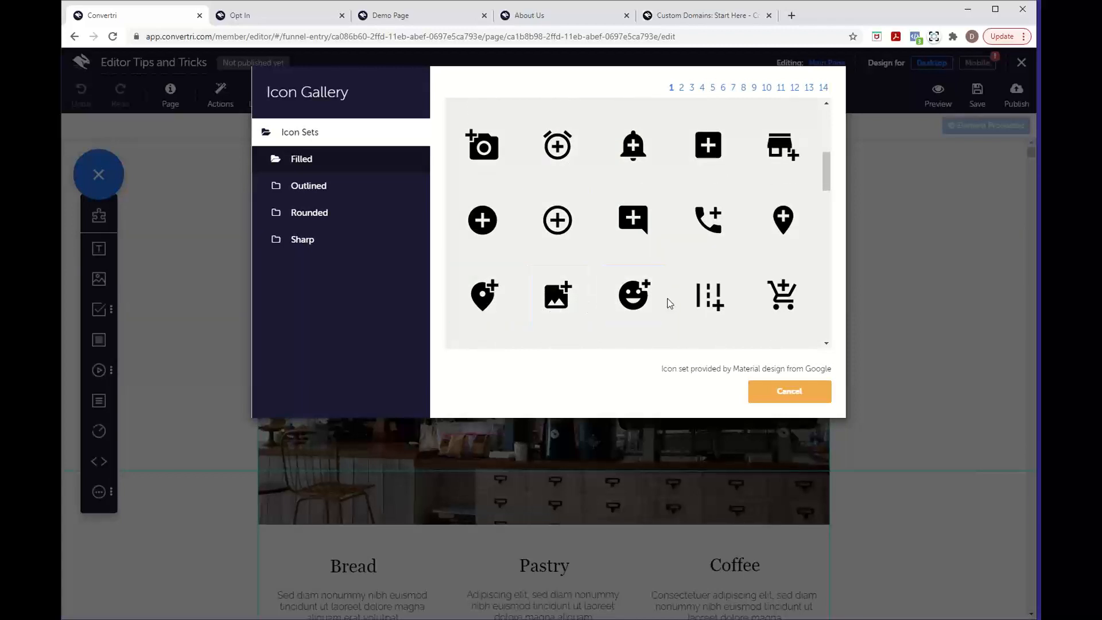
pyautogui.scroll(-2, 714, 303)
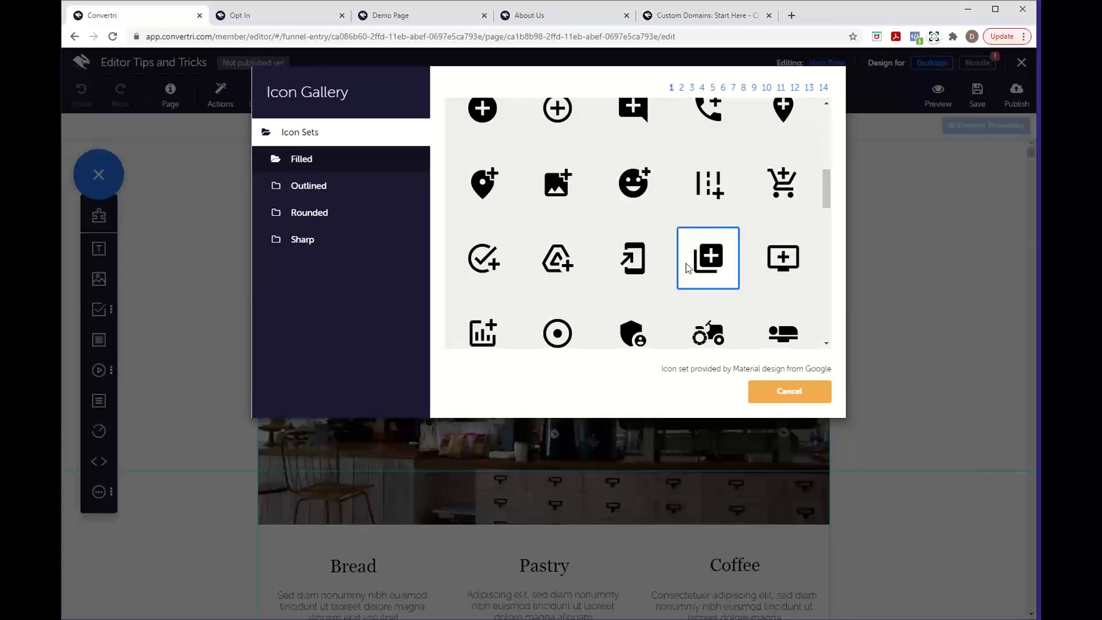
pyautogui.click(347, 189)
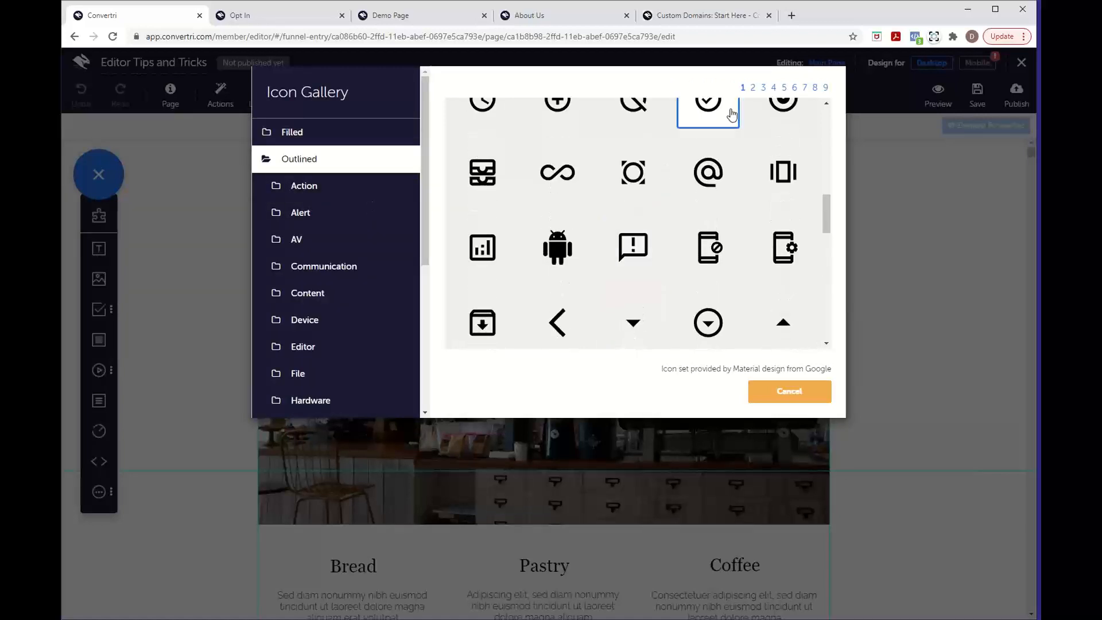
# Browse page 3 of the Outlined icon set and its Device and Alert categories in the icon gallery
pyautogui.click(763, 87)
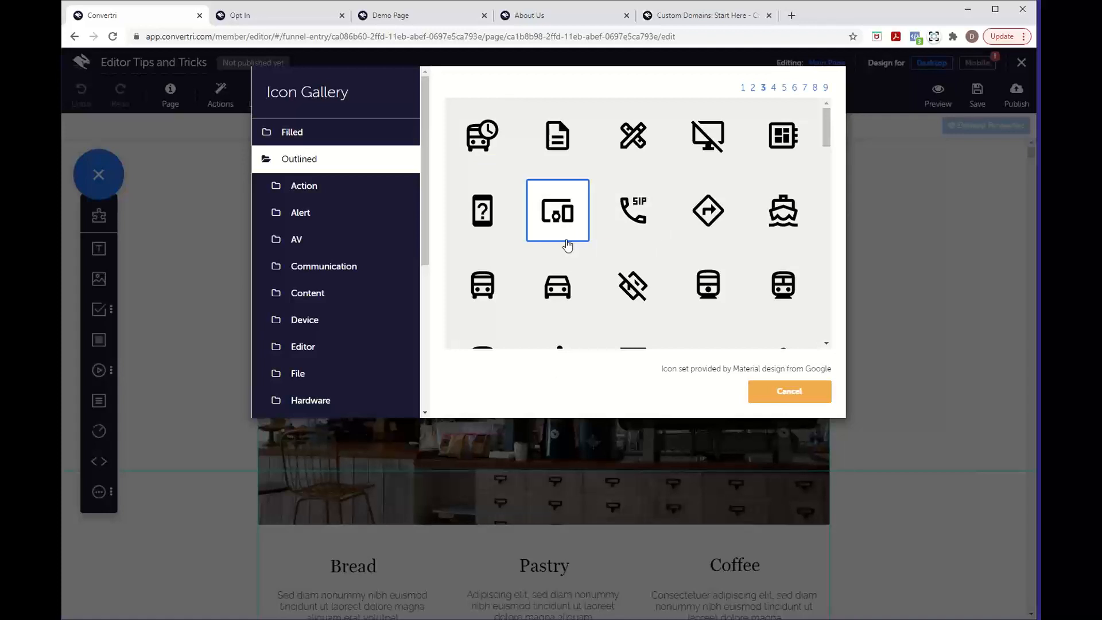
pyautogui.click(313, 163)
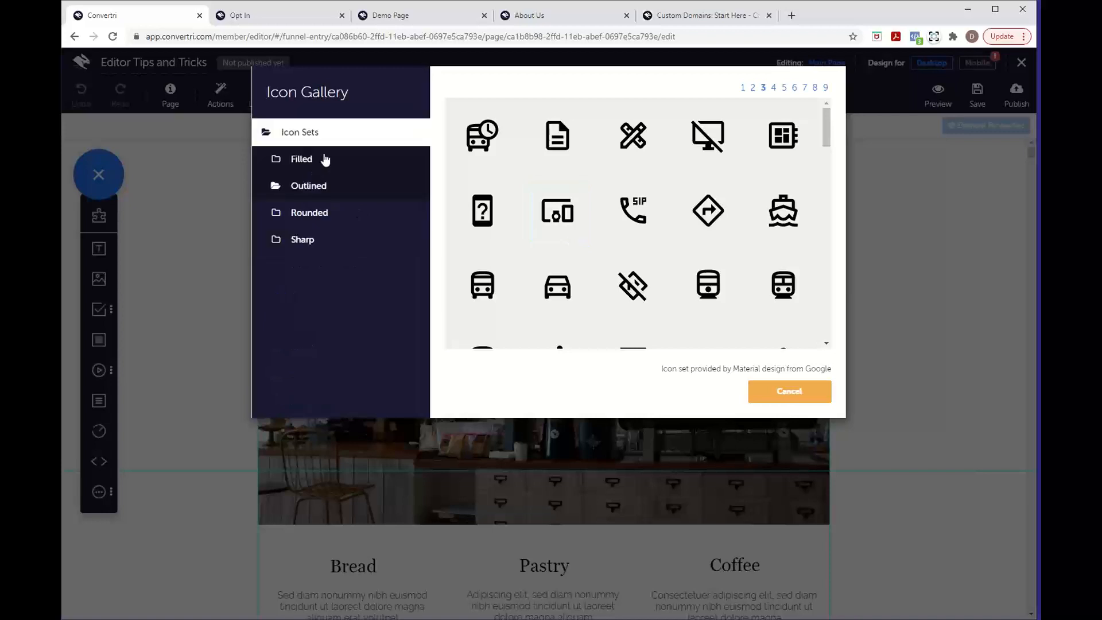
pyautogui.click(329, 184)
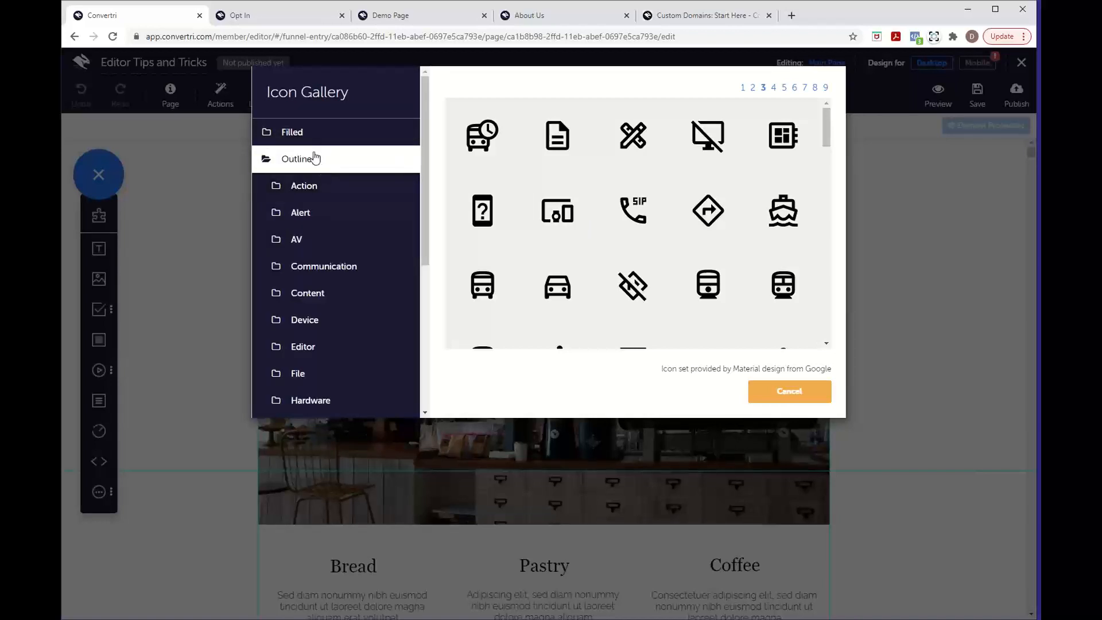
pyautogui.scroll(-3, 356, 319)
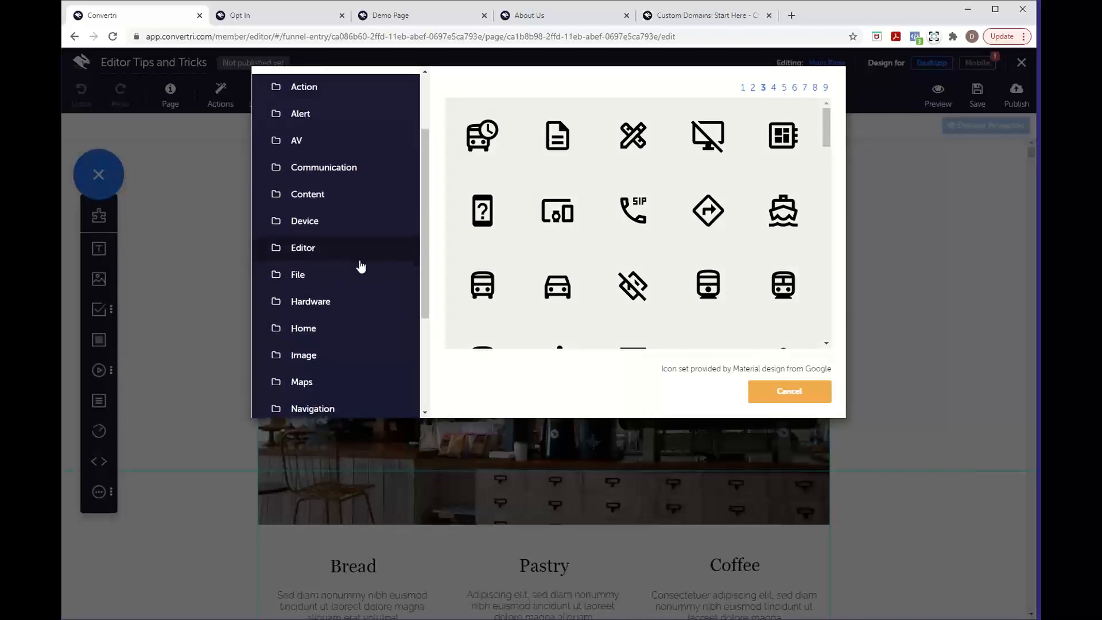
pyautogui.click(348, 226)
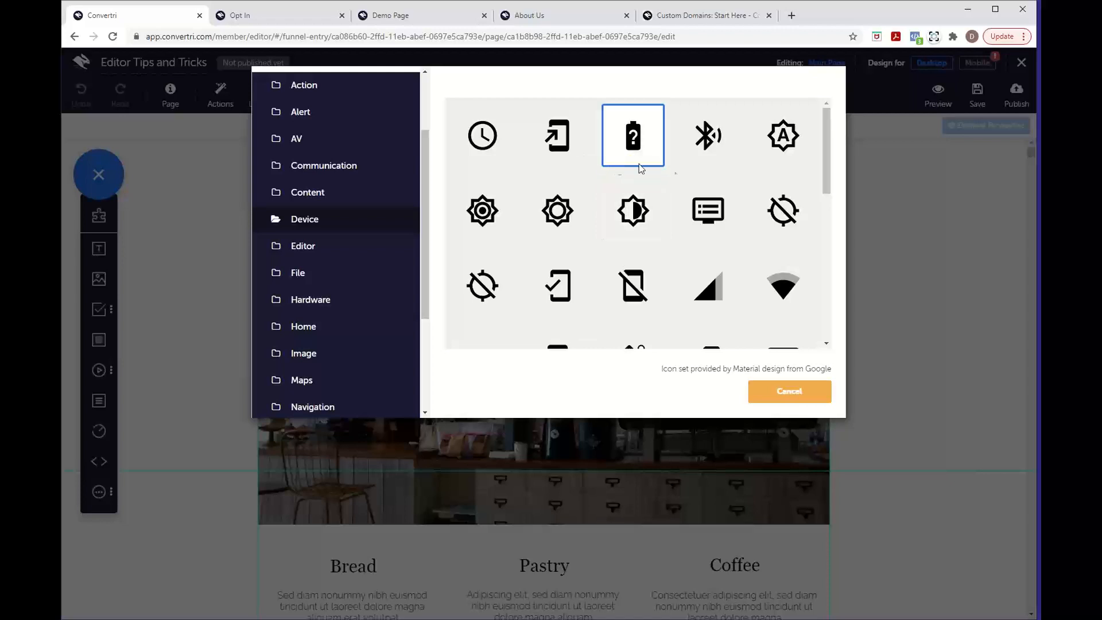
pyautogui.click(320, 115)
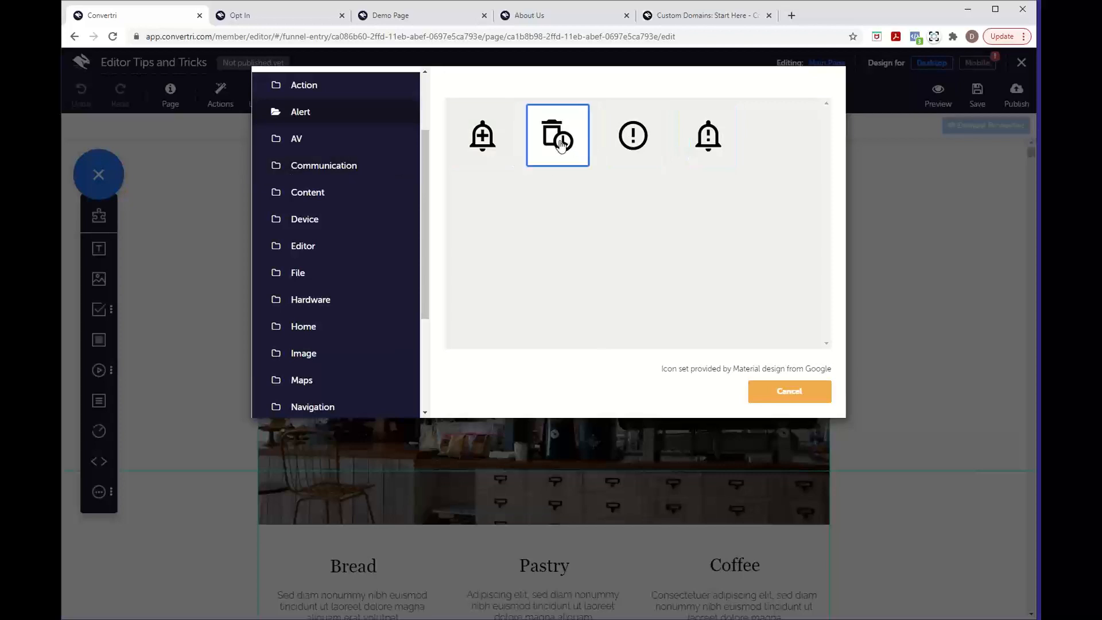
pyautogui.scroll(2, 331, 133)
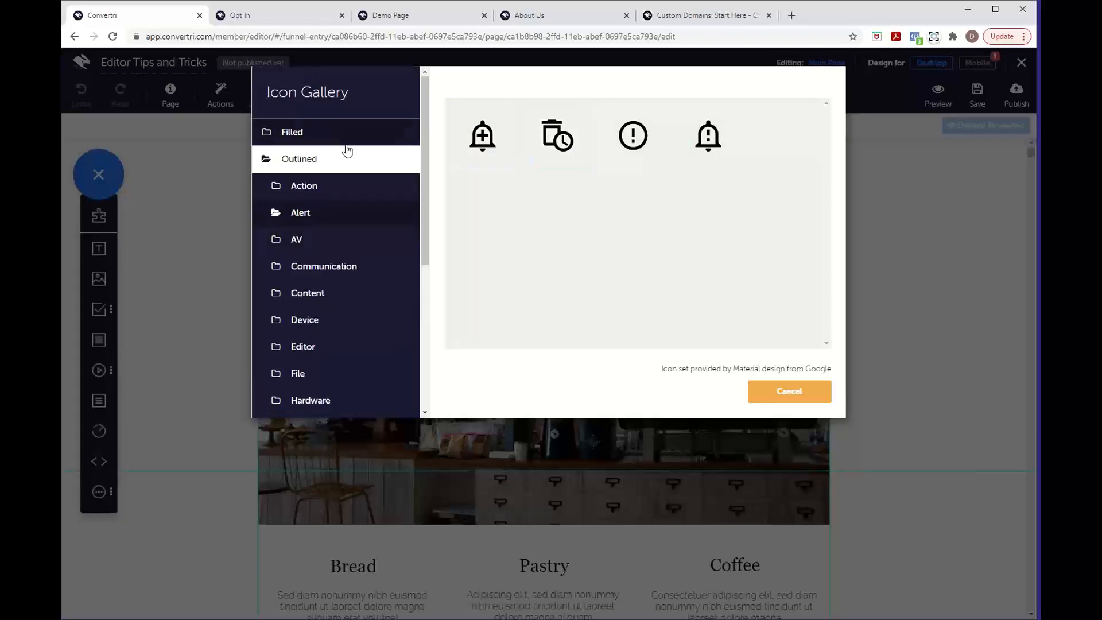
# Insert the access_time clock icon from the Rounded set into the page header and enlarge it
pyautogui.click(345, 153)
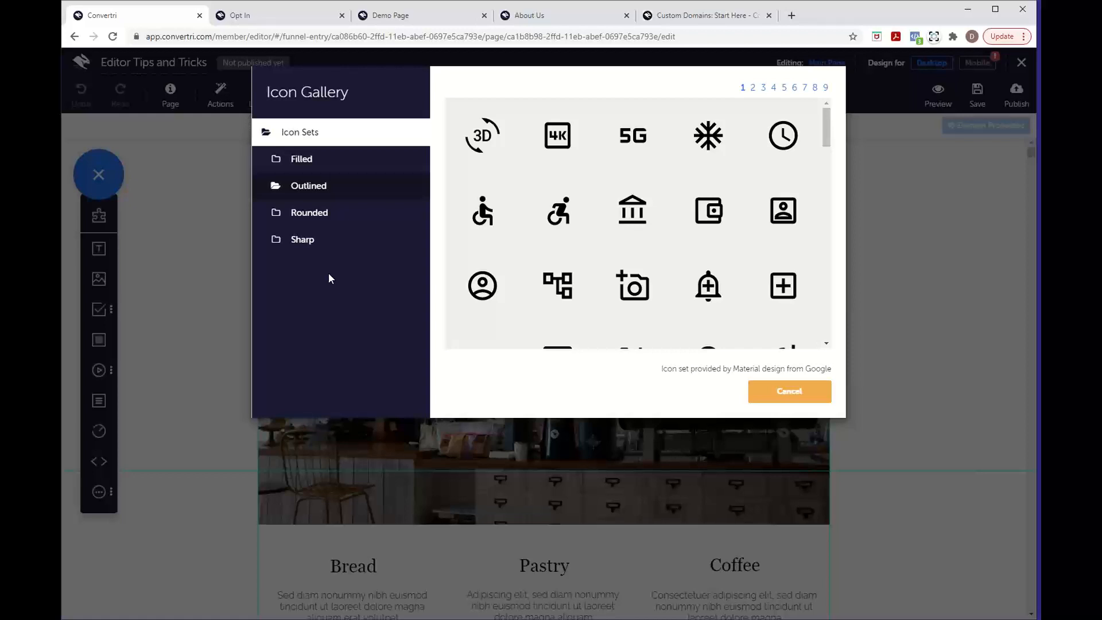
pyautogui.click(352, 222)
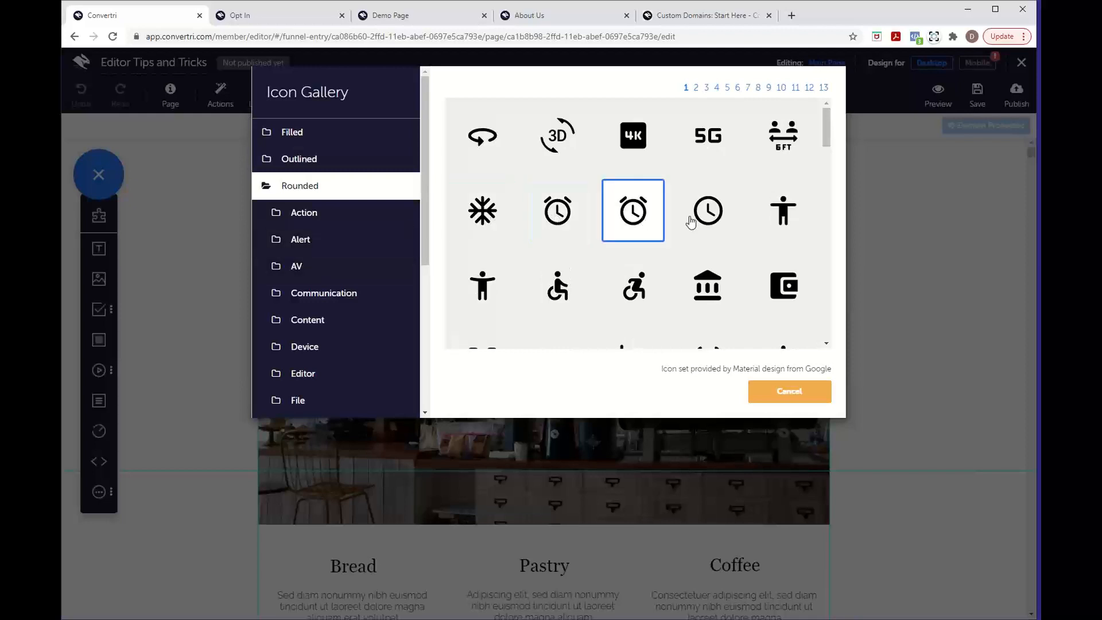
pyautogui.click(707, 221)
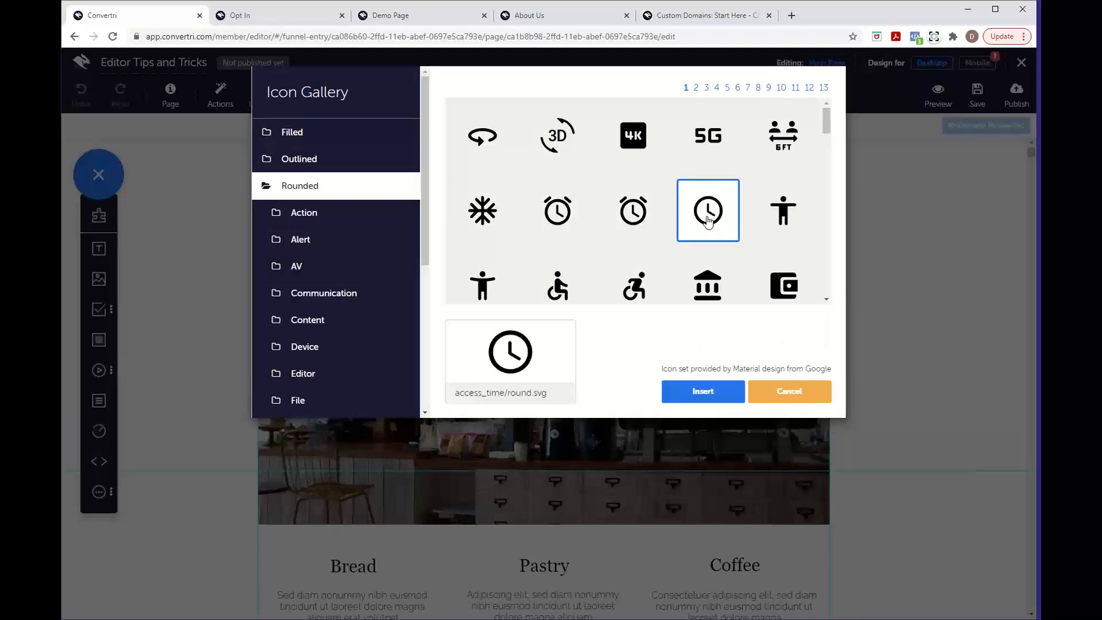
pyautogui.click(713, 394)
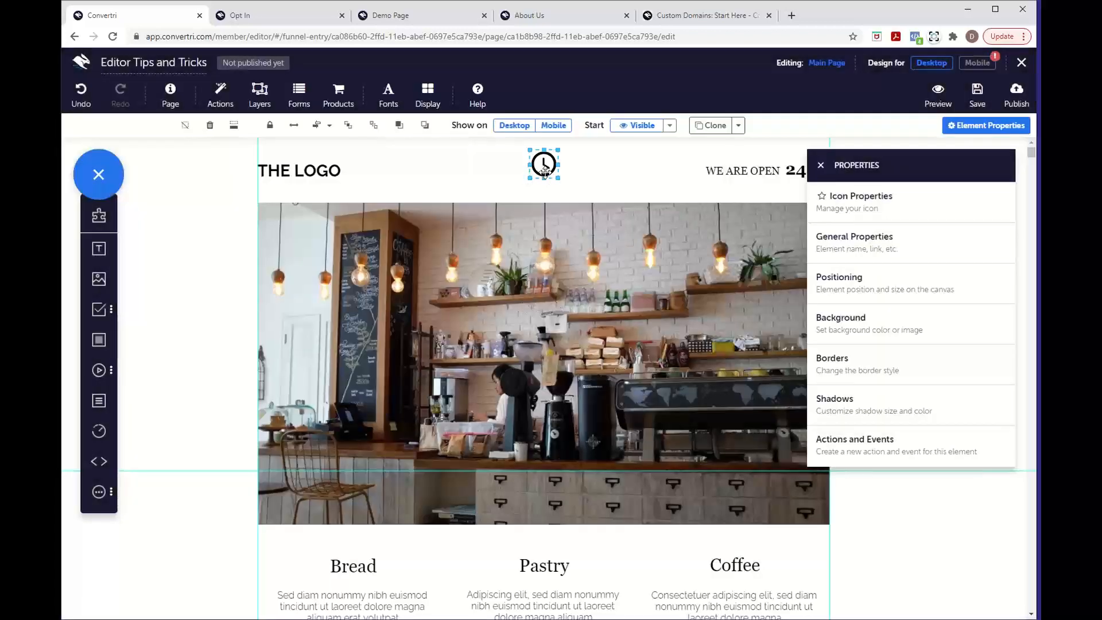
pyautogui.moveTo(560, 179); pyautogui.dragTo(579, 194)
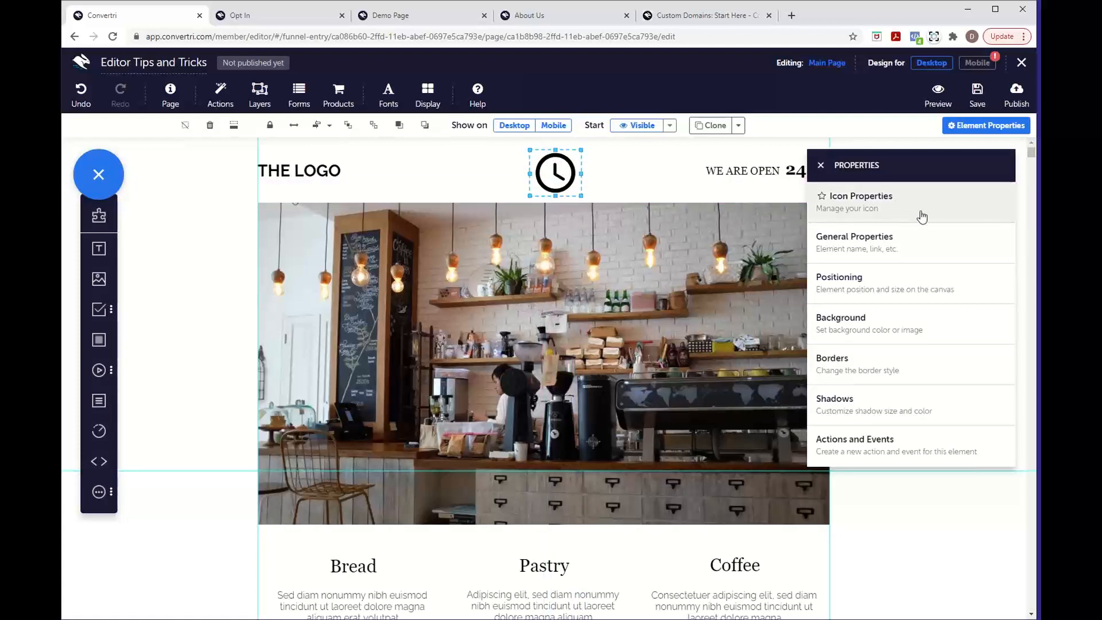
# Set the clock icon's color to purple, rgb(93, 63, 196)
pyautogui.click(902, 212)
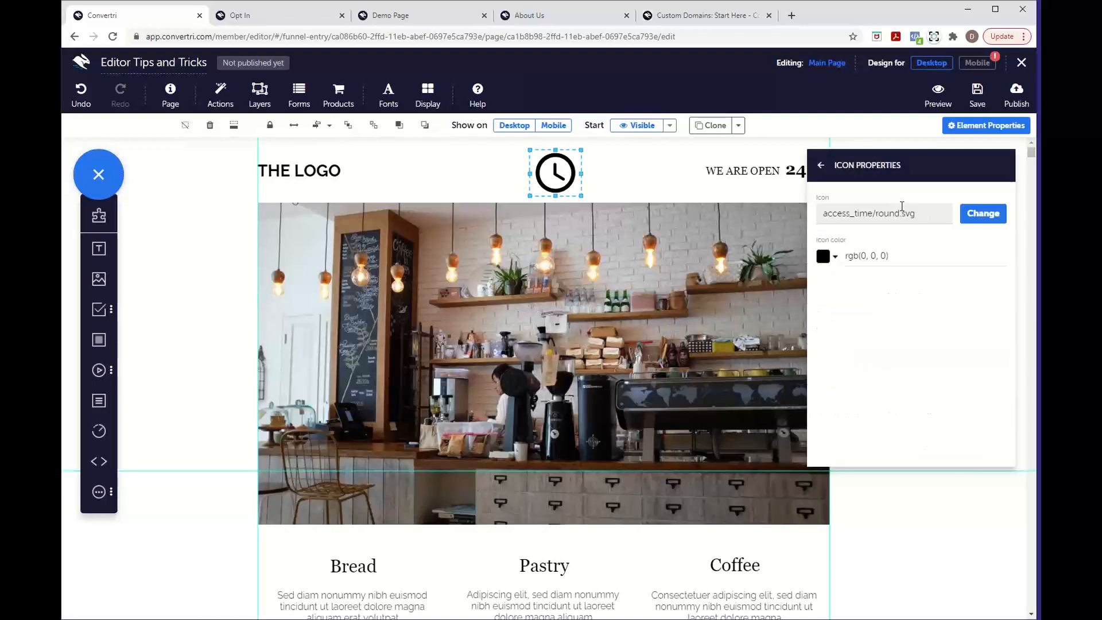
pyautogui.click(826, 259)
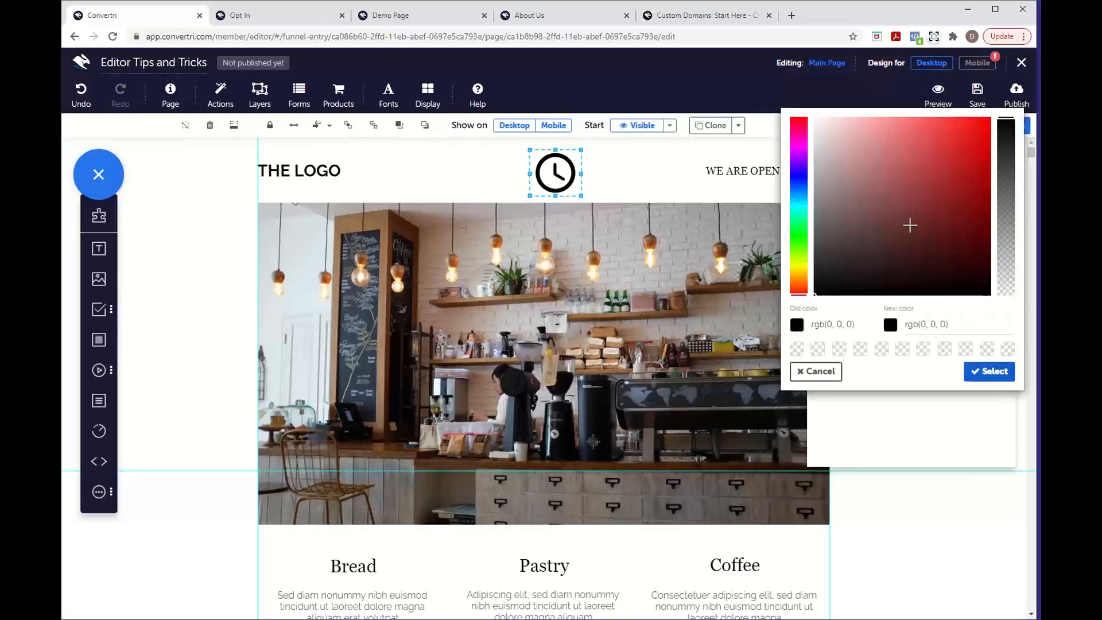
pyautogui.moveTo(909, 225)
pyautogui.mouseDown()
pyautogui.moveTo(903, 149)
pyautogui.moveTo(952, 155)
pyautogui.moveTo(883, 233)
pyautogui.moveTo(932, 169)
pyautogui.moveTo(922, 191)
pyautogui.mouseUp()
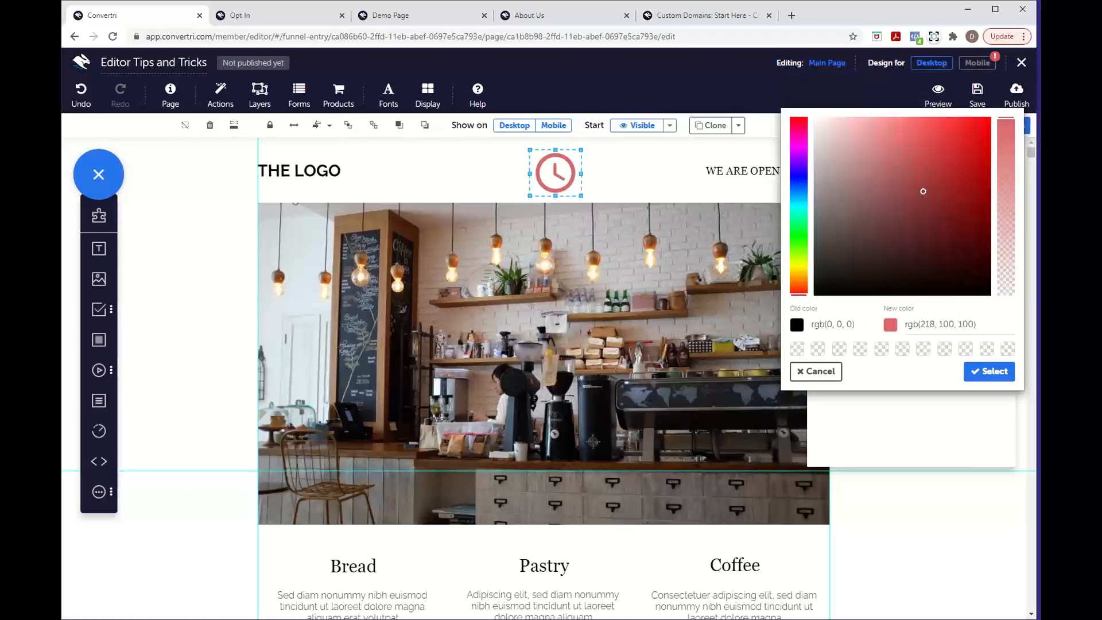
pyautogui.moveTo(798, 201); pyautogui.dragTo(799, 170)
pyautogui.moveTo(947, 189)
pyautogui.mouseDown()
pyautogui.moveTo(955, 153)
pyautogui.moveTo(933, 159)
pyautogui.mouseUp()
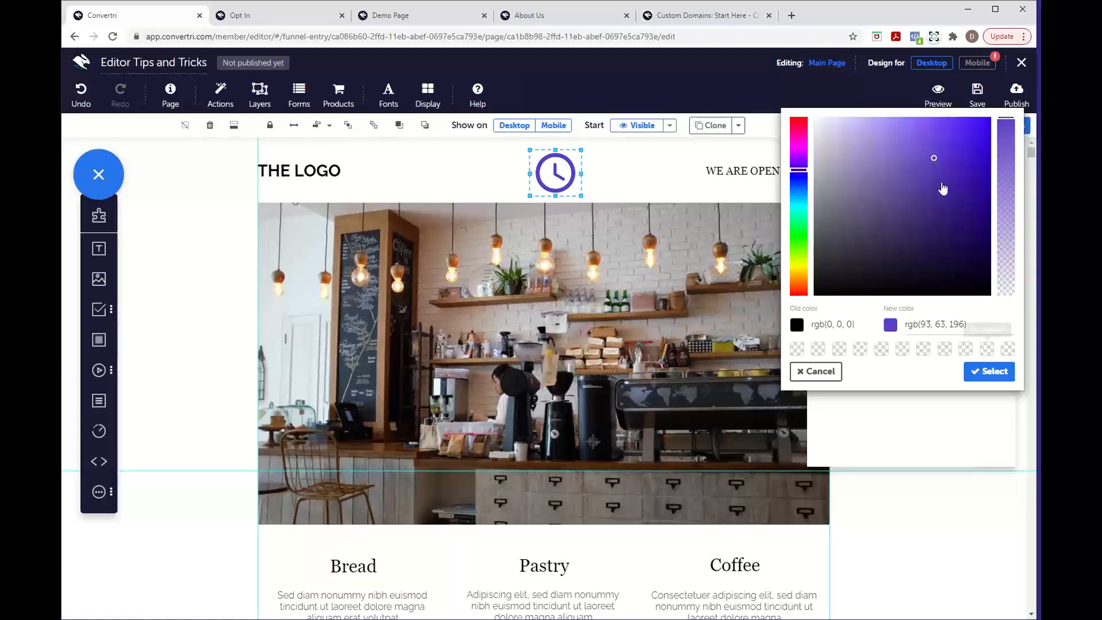
pyautogui.click(978, 372)
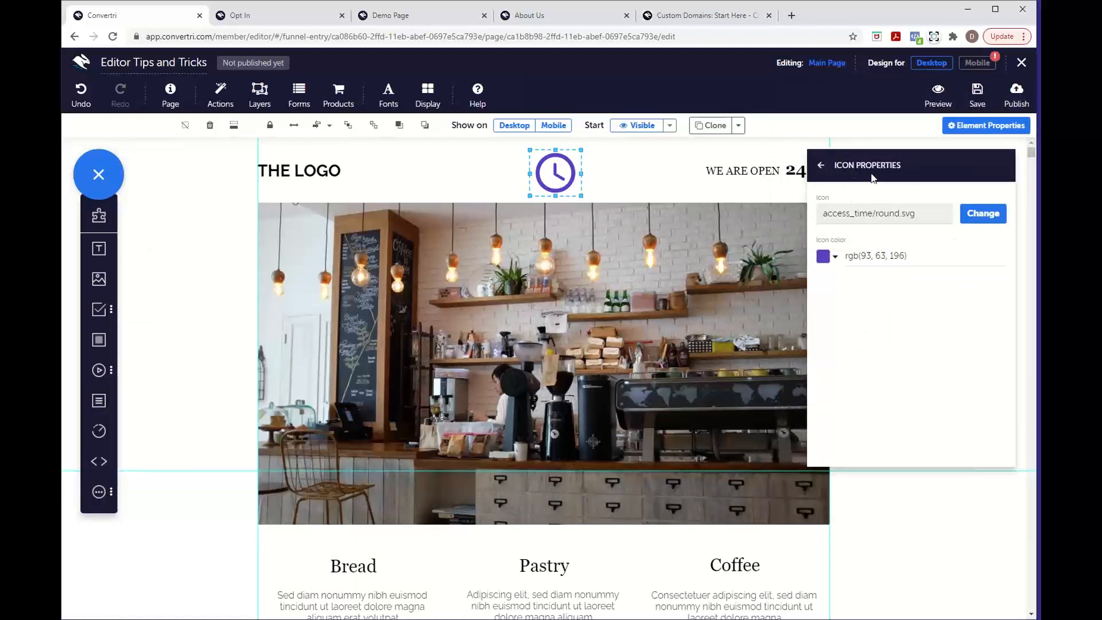
# Open the gallery for replacing the clock icon, cancel it, and leave the editor without saving the changes
pyautogui.click(983, 218)
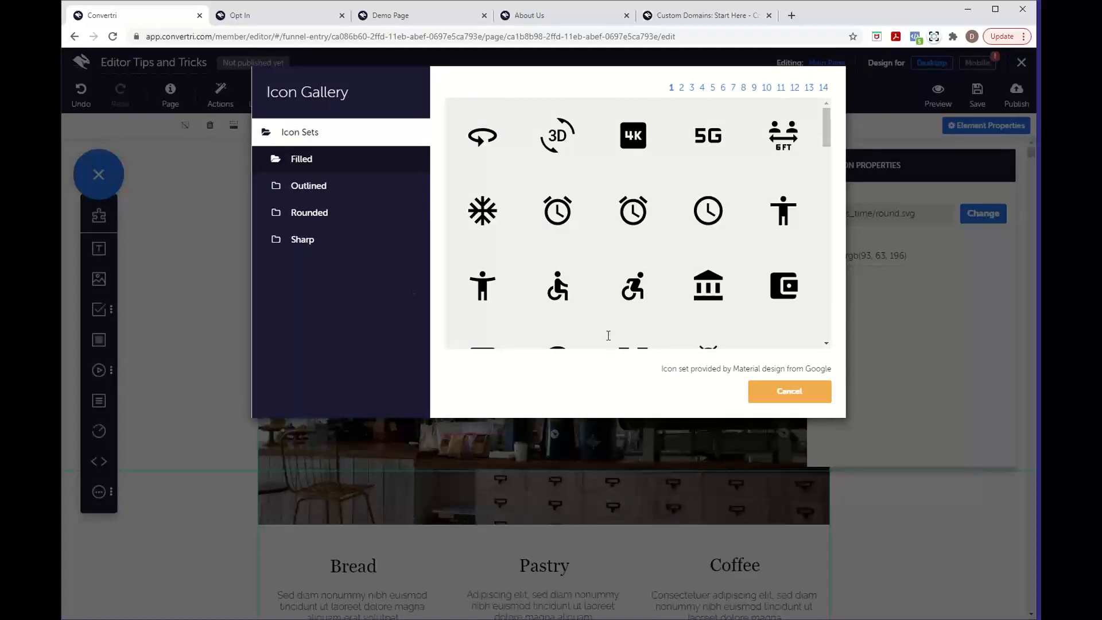
pyautogui.click(811, 395)
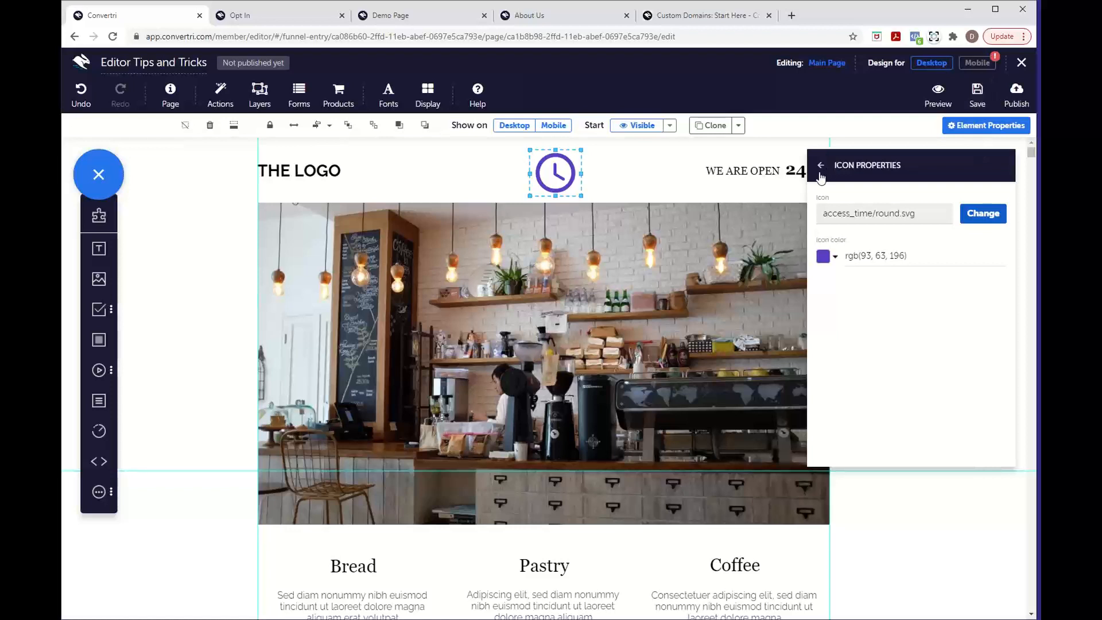
pyautogui.click(1021, 62)
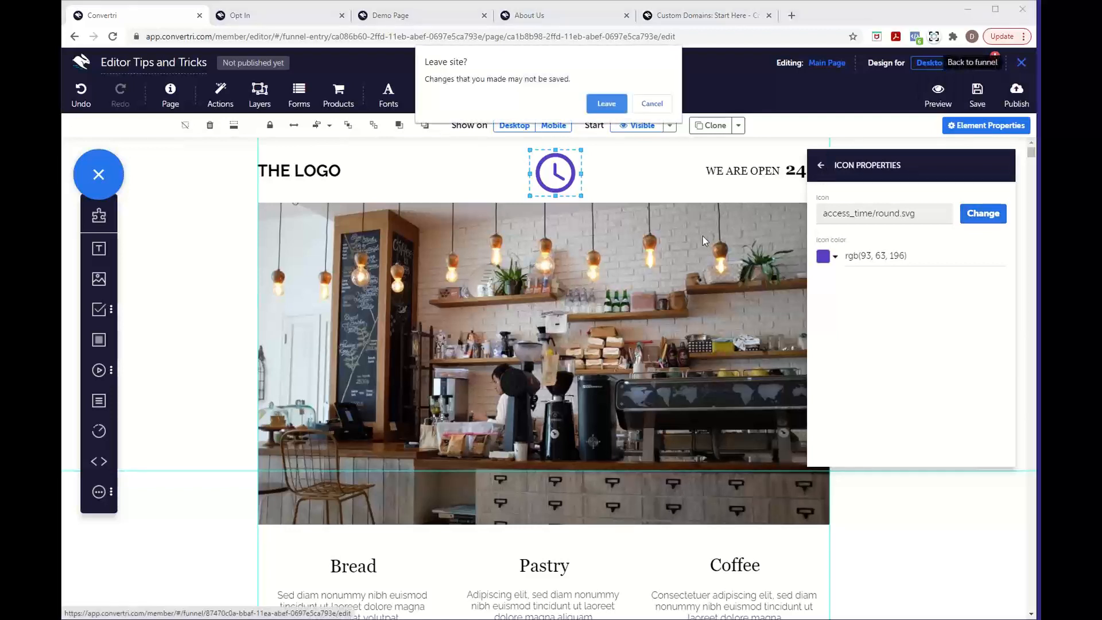
pyautogui.click(607, 104)
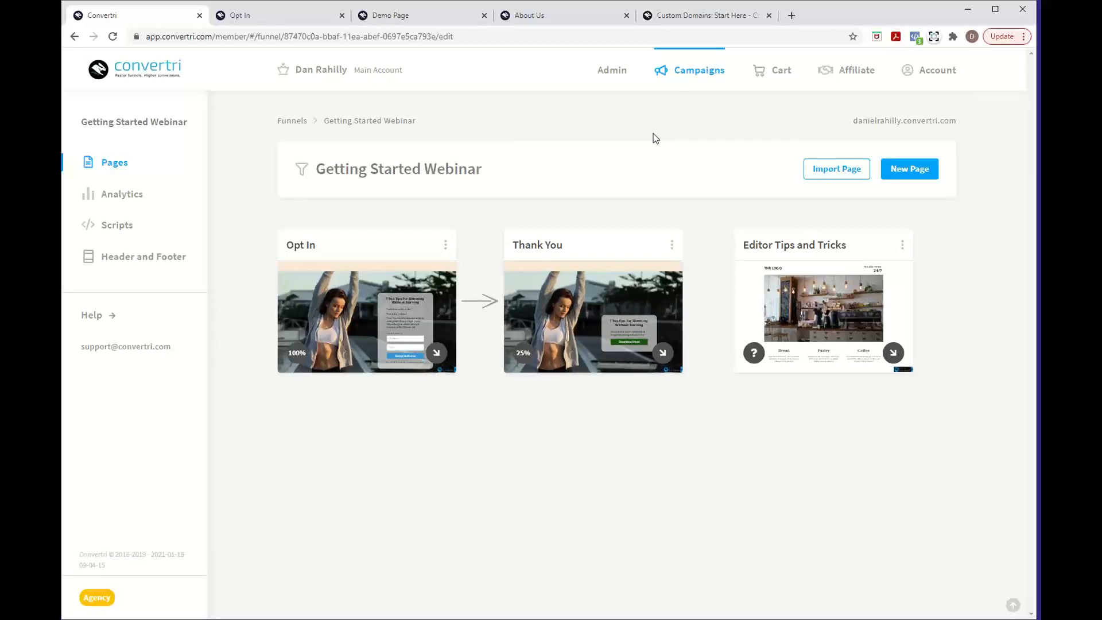
# Open the overview of all funnels and look through the list
pyautogui.click(689, 82)
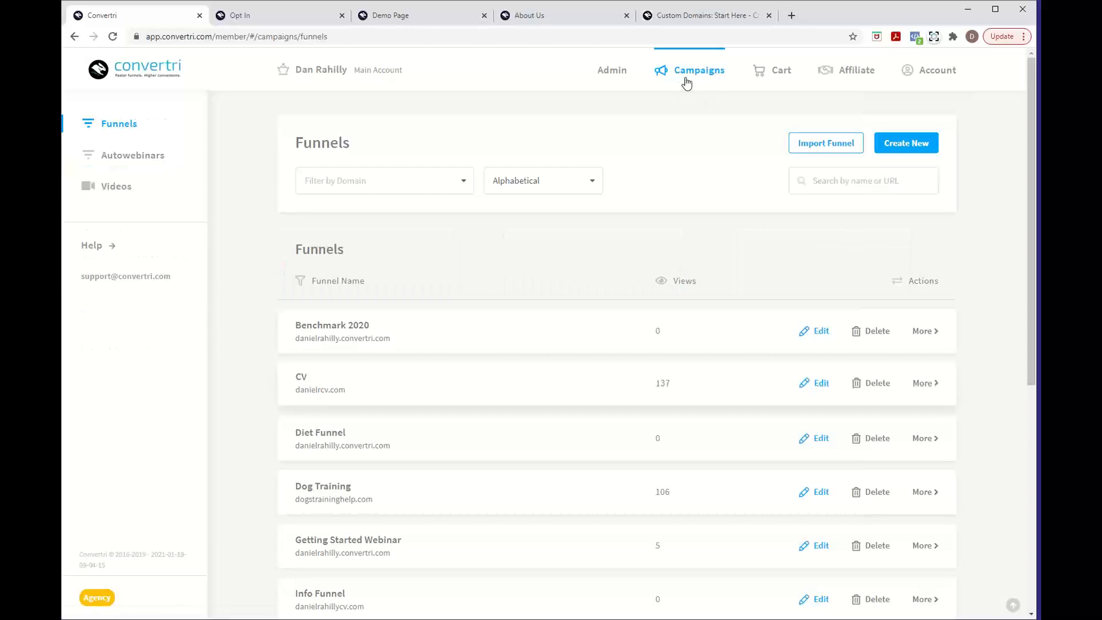
pyautogui.scroll(-6, 685, 80)
pyautogui.scroll(7, 685, 82)
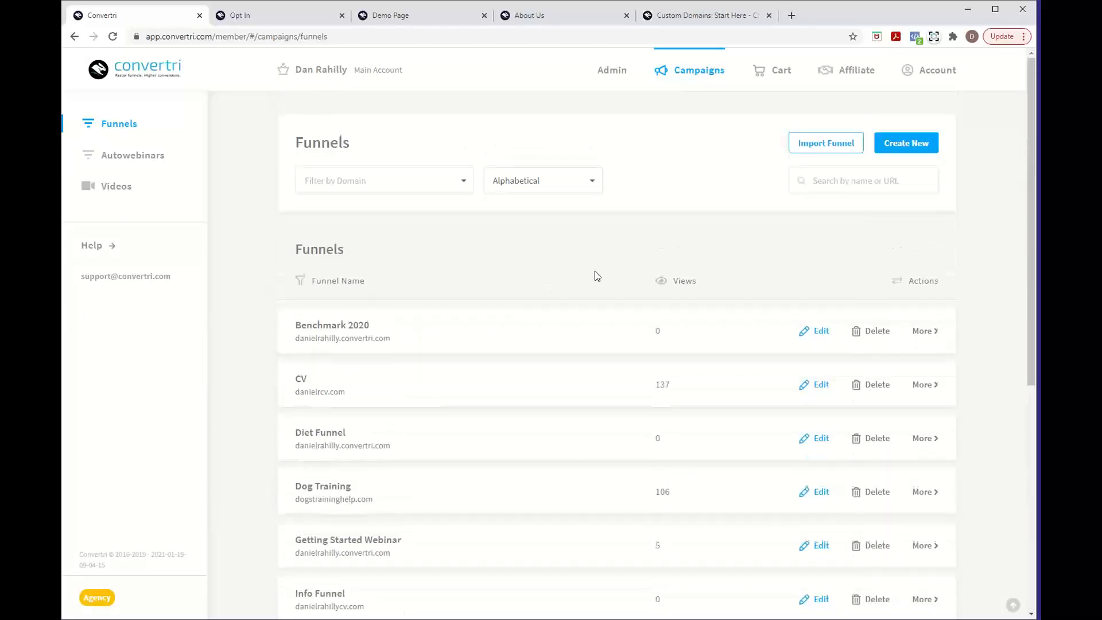
pyautogui.scroll(-1, 594, 271)
pyautogui.scroll(1, 594, 272)
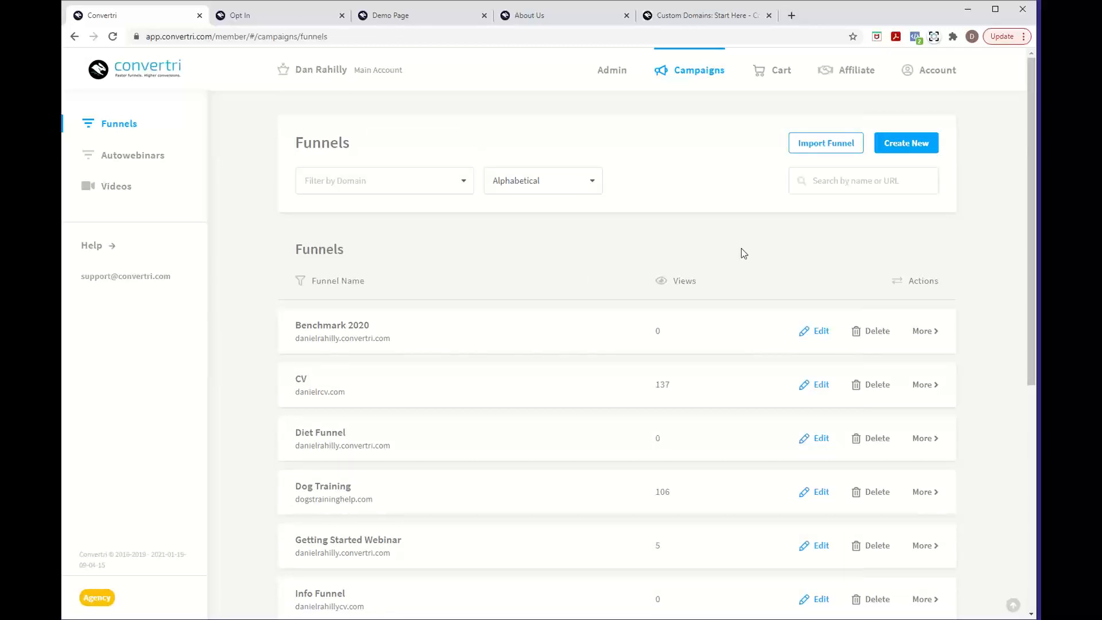
# Check the published Opt In page's URL and search the funnels and pages for "optin"
pyautogui.click(886, 186)
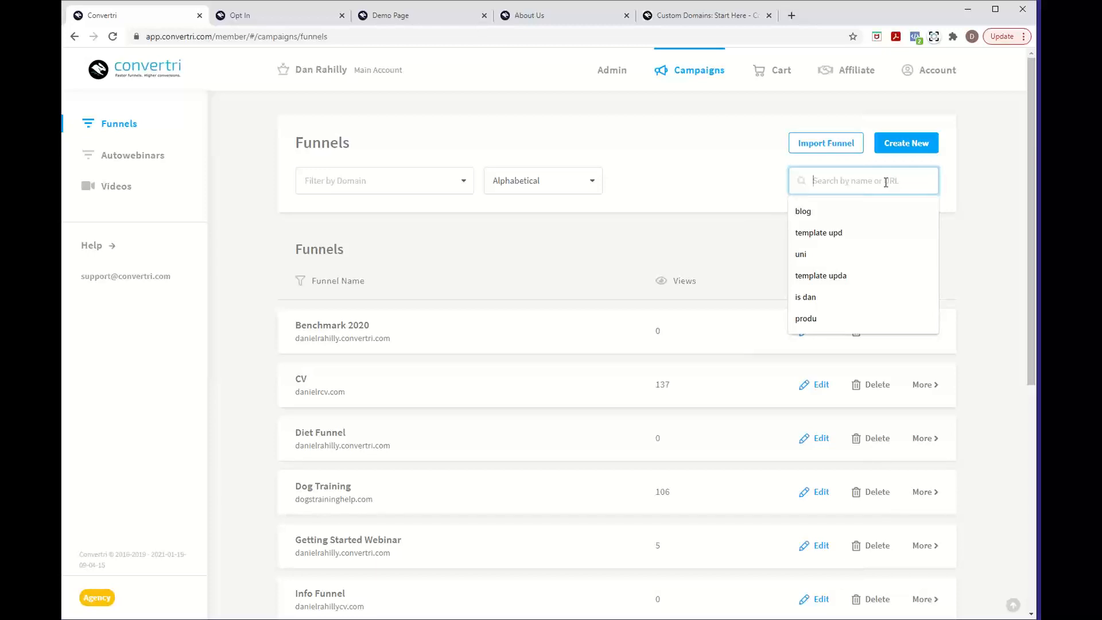
pyautogui.click(262, 13)
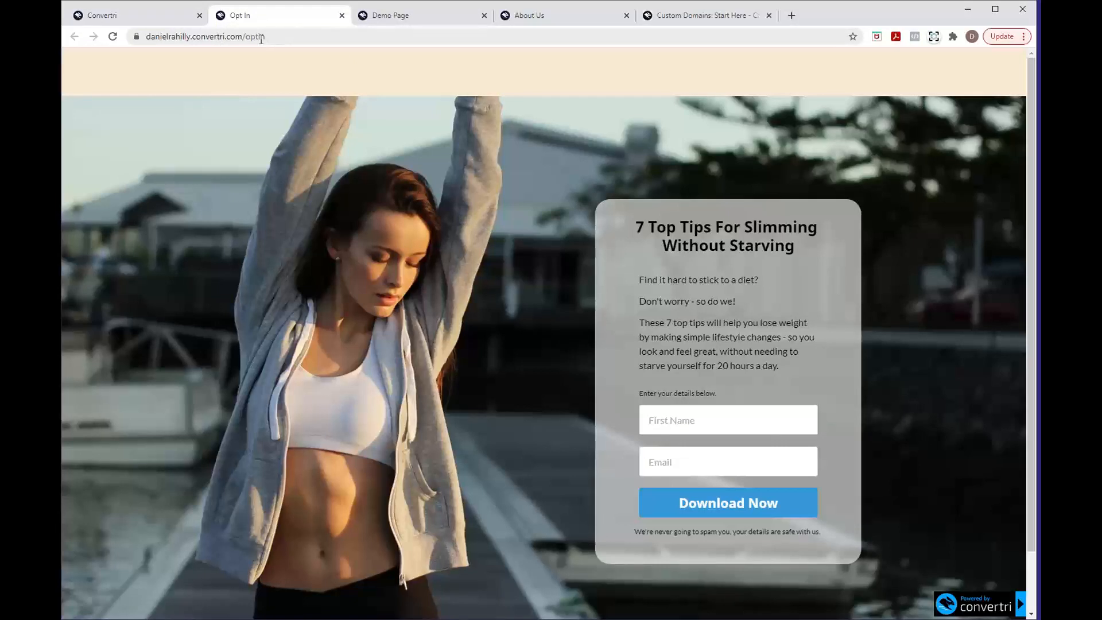
pyautogui.click(135, 15)
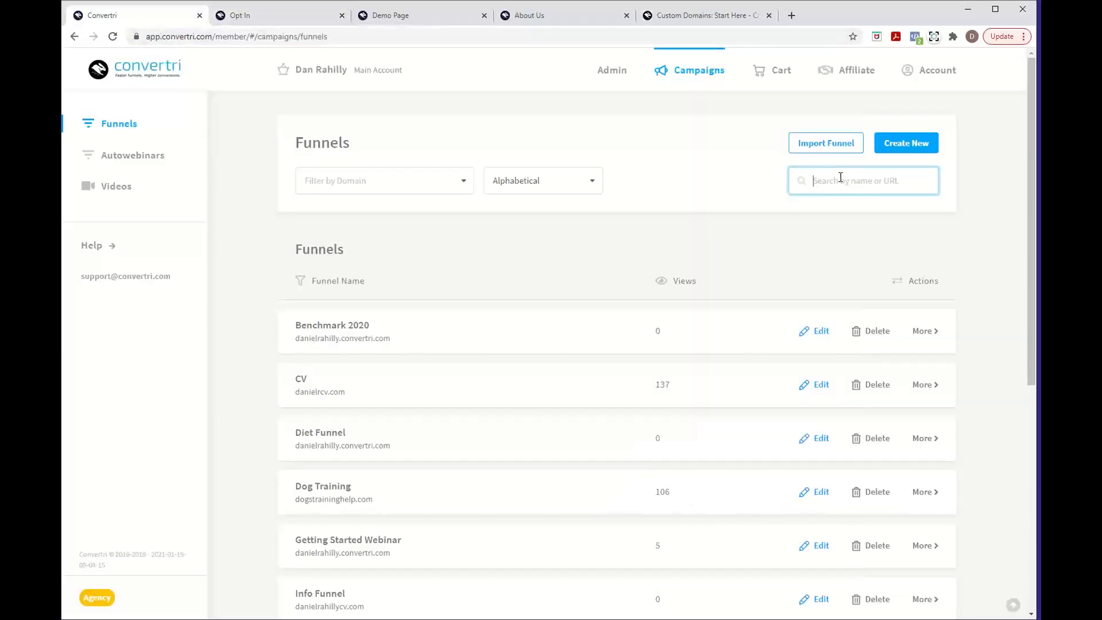
pyautogui.write('optin')
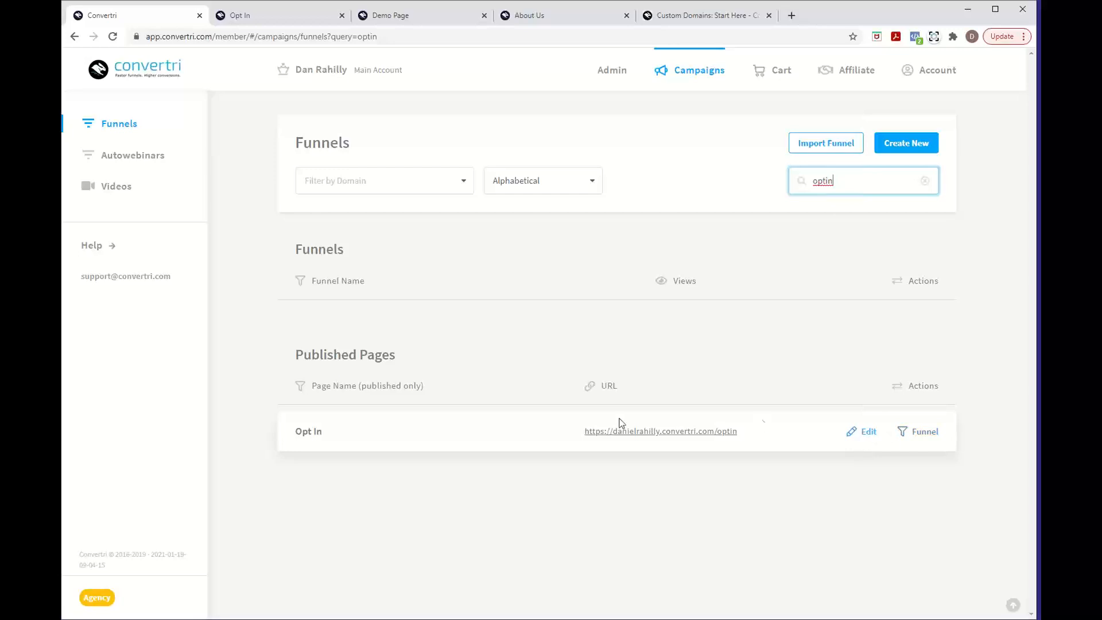
# Open the published Opt In page from the search results, examine it down to the footer and close it
pyautogui.click(682, 437)
pyautogui.scroll(-1, 458, 396)
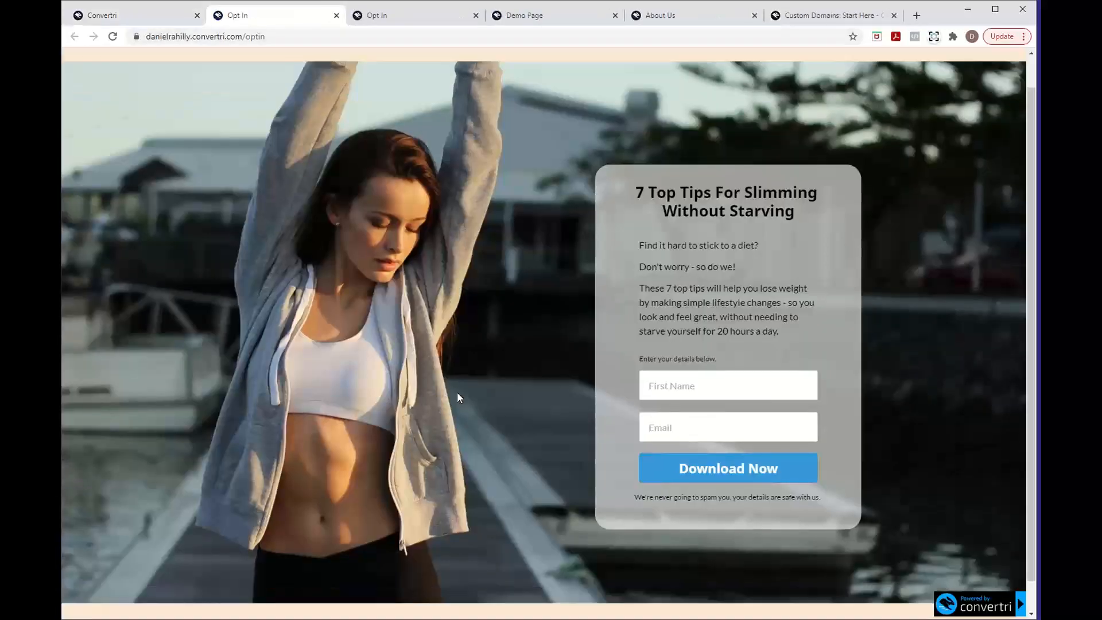
pyautogui.scroll(1, 457, 391)
pyautogui.scroll(-2, 457, 392)
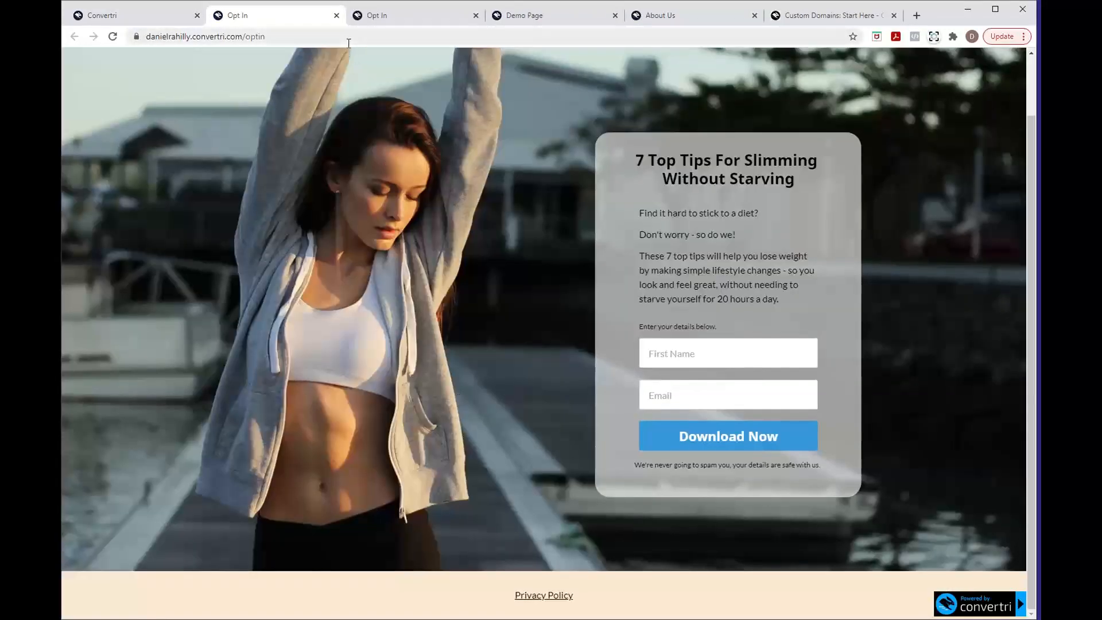
pyautogui.click(336, 16)
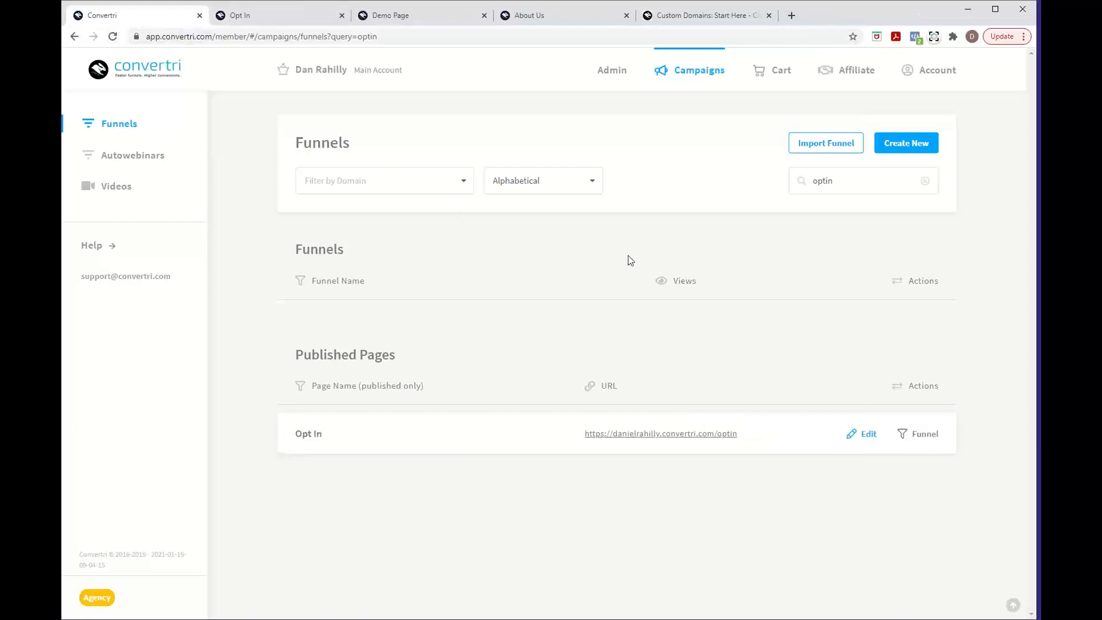
# Clear the funnel search, open the Getting Started Webinar funnel and start a split test for its Opt In page
pyautogui.click(925, 182)
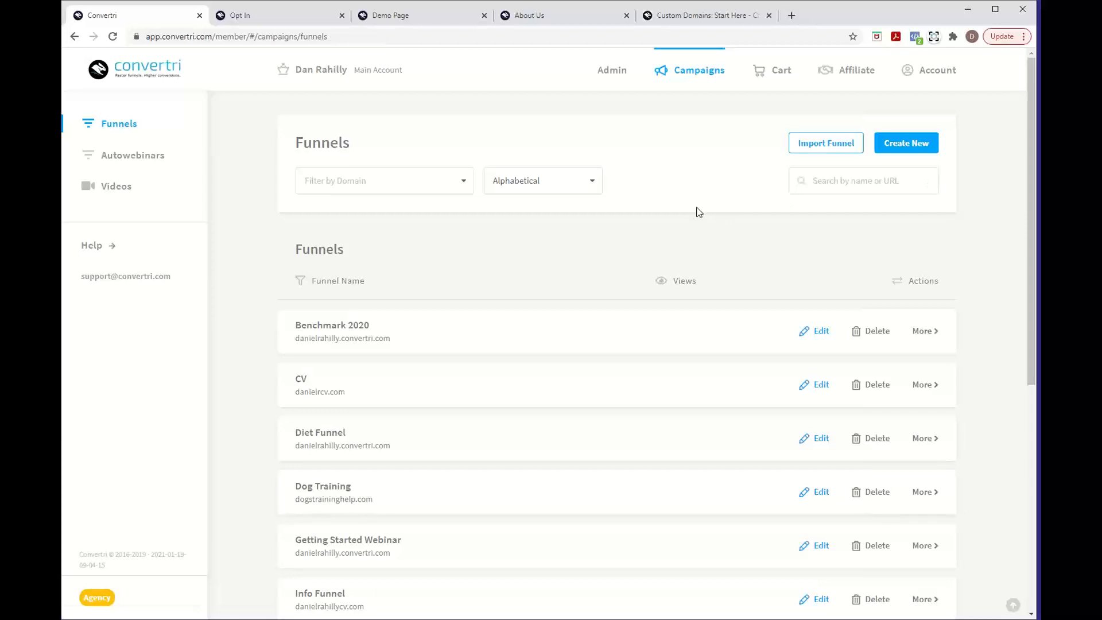
pyautogui.click(322, 556)
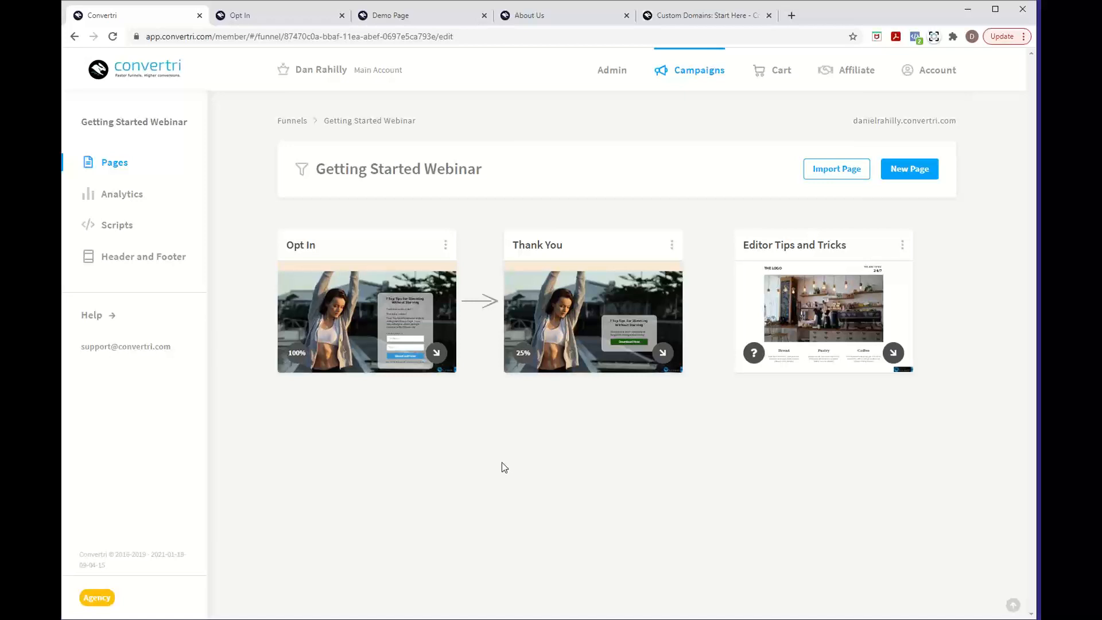
pyautogui.click(445, 246)
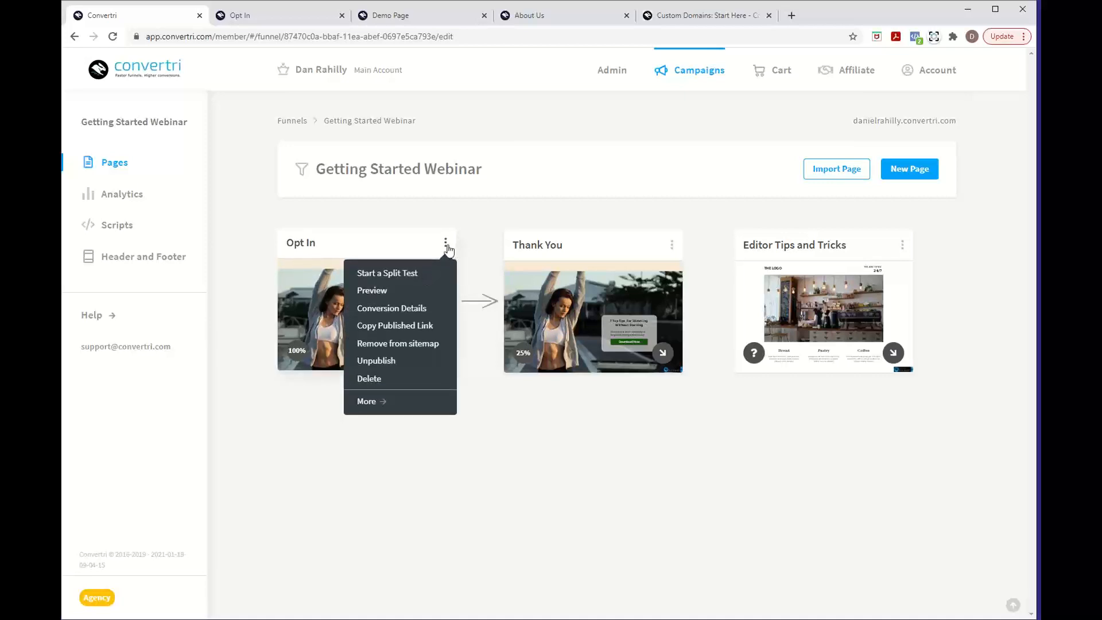
pyautogui.click(410, 274)
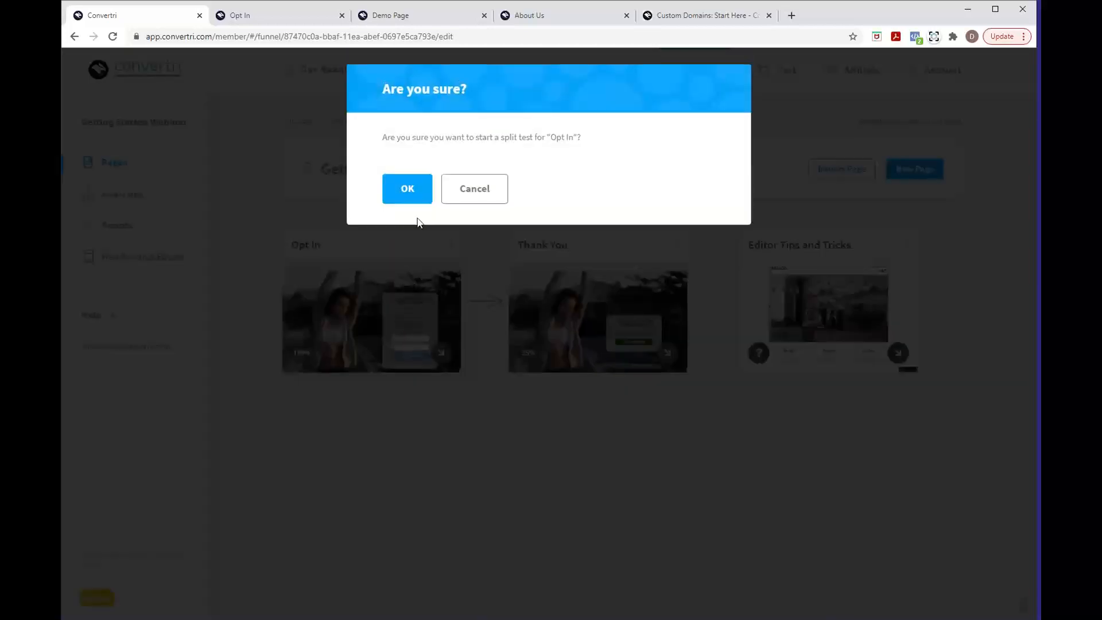
pyautogui.click(410, 189)
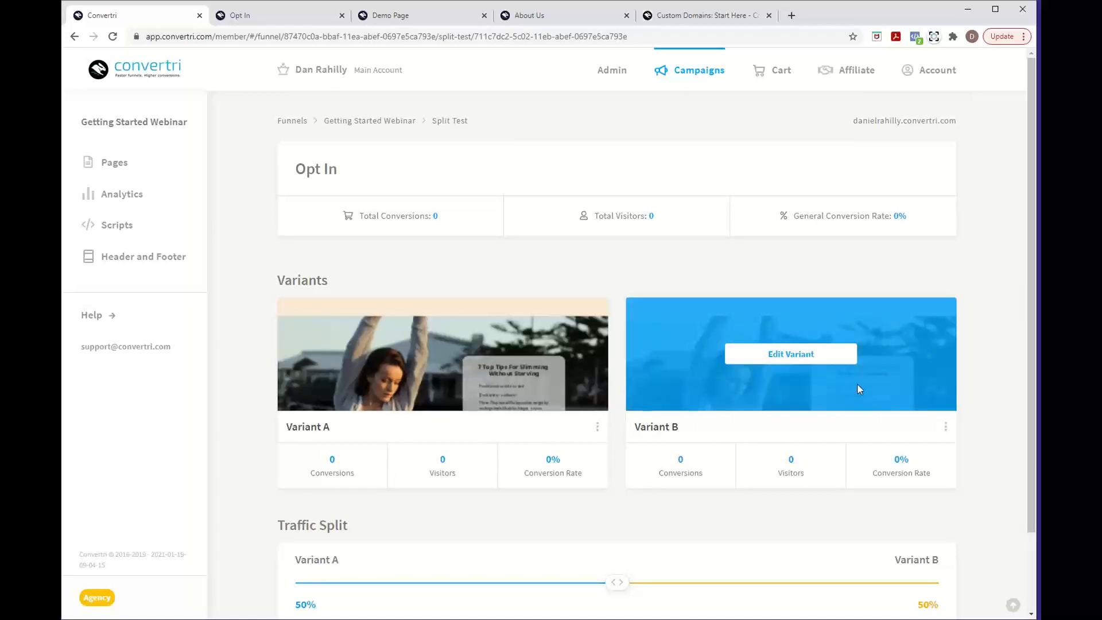
# Open Variant B of the Opt In split test in the editor and return to the split test without saving
pyautogui.click(831, 364)
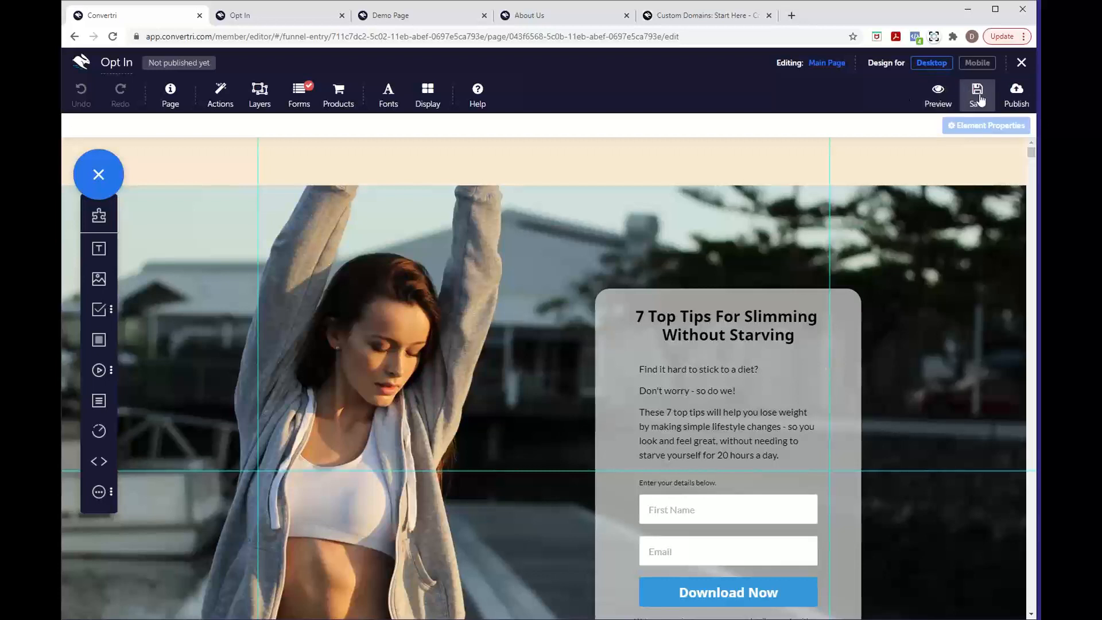
pyautogui.click(1019, 63)
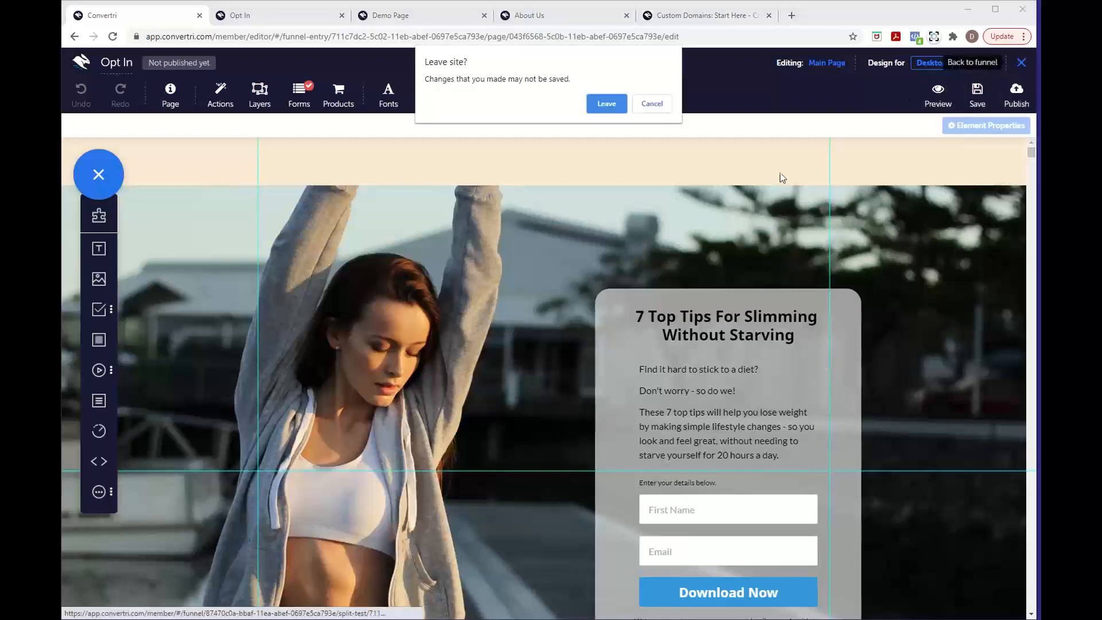
pyautogui.click(607, 102)
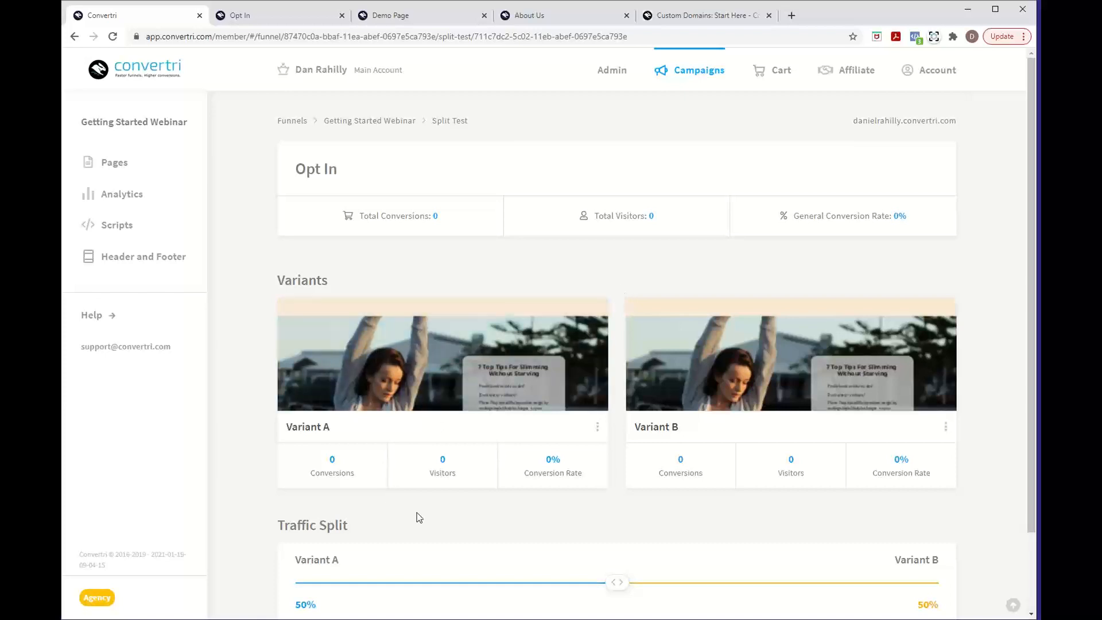
# Try a traffic split of 10% for Variant A and 90% for Variant B, and return it to 50% each
pyautogui.scroll(-2, 449, 517)
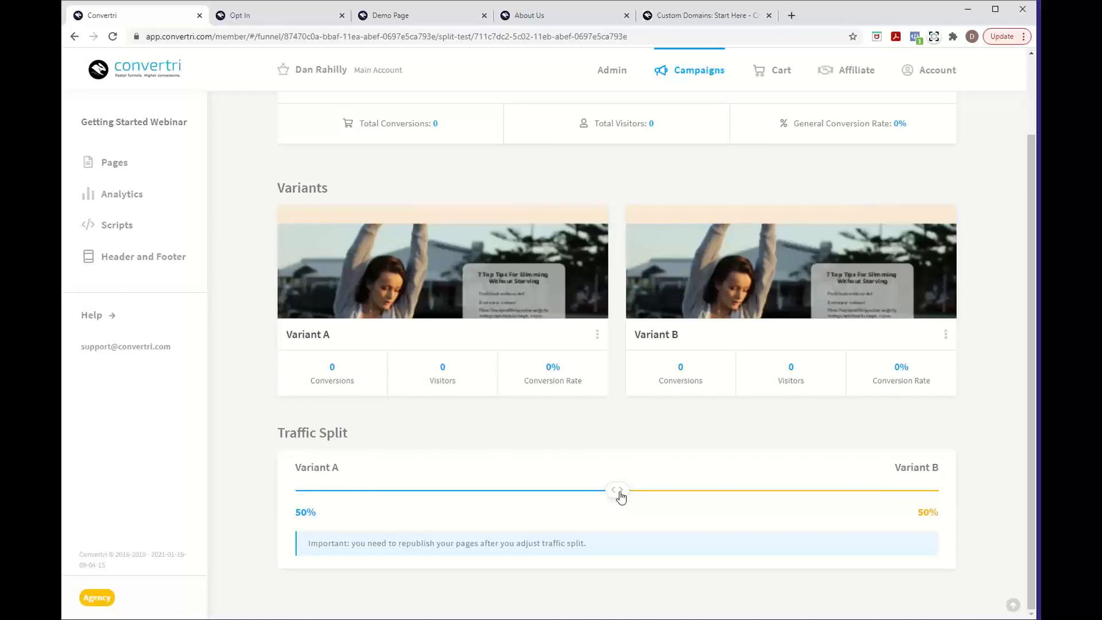
pyautogui.moveTo(620, 495); pyautogui.dragTo(378, 498)
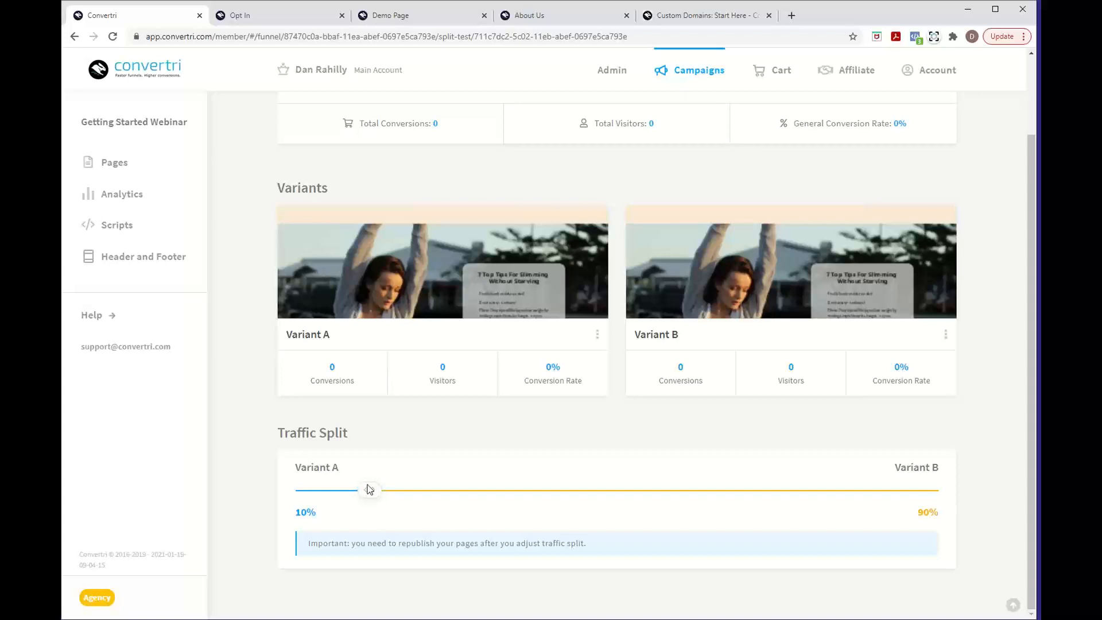
pyautogui.moveTo(367, 488); pyautogui.dragTo(586, 478)
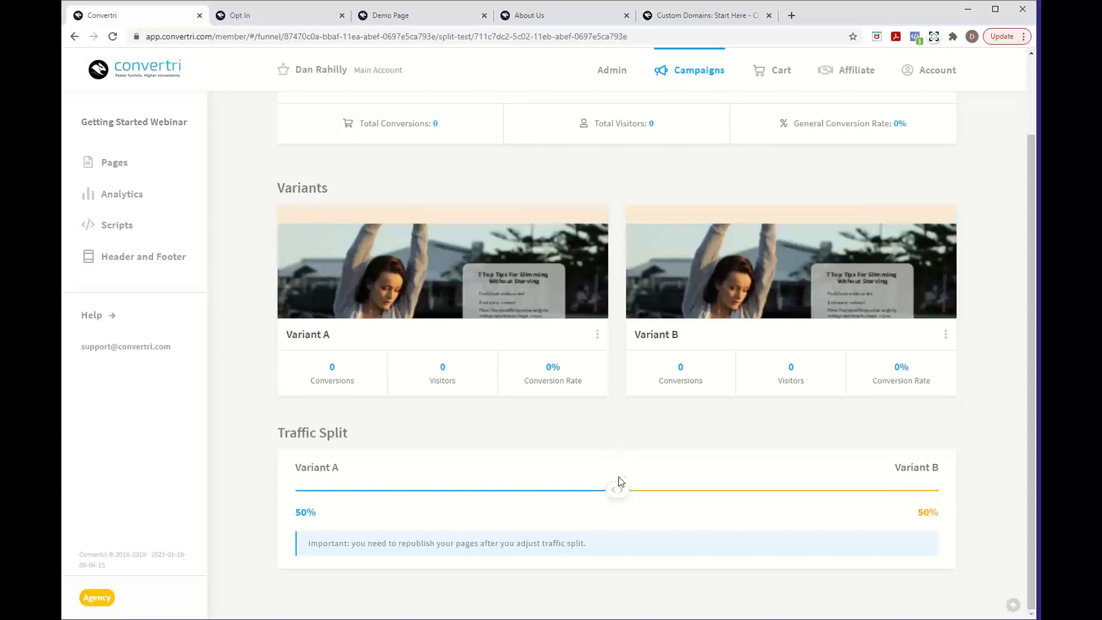
pyautogui.moveTo(616, 494)
pyautogui.mouseDown()
pyautogui.moveTo(690, 494)
pyautogui.moveTo(618, 493)
pyautogui.mouseUp()
# Highlight and read the note on republishing below the traffic split, and return to the split test's overview
pyautogui.moveTo(594, 544); pyautogui.dragTo(307, 546)
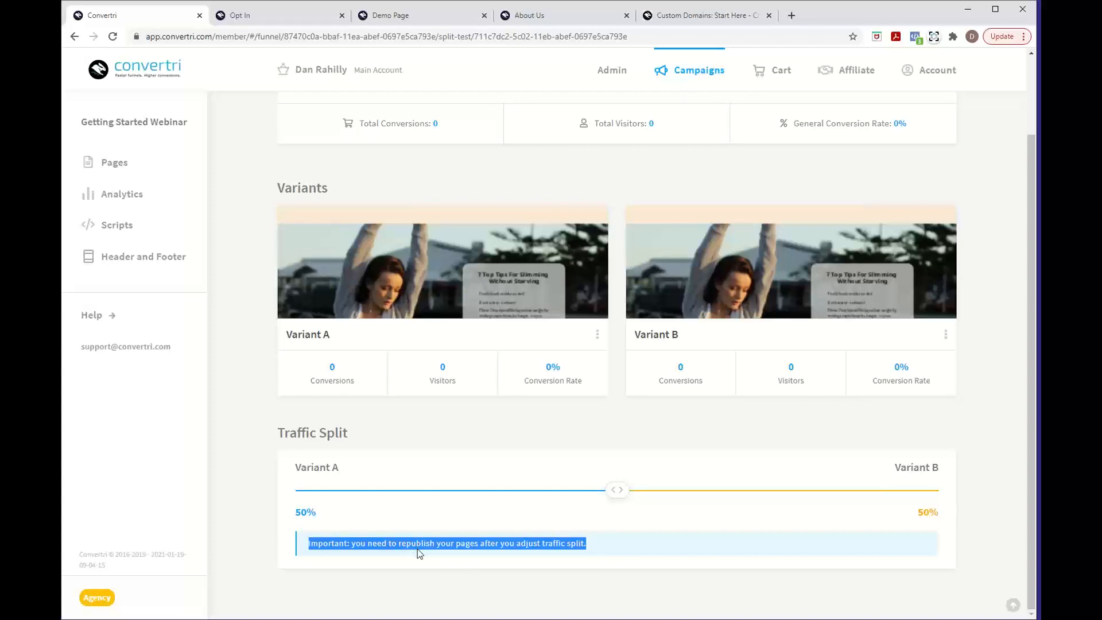
pyautogui.click(602, 550)
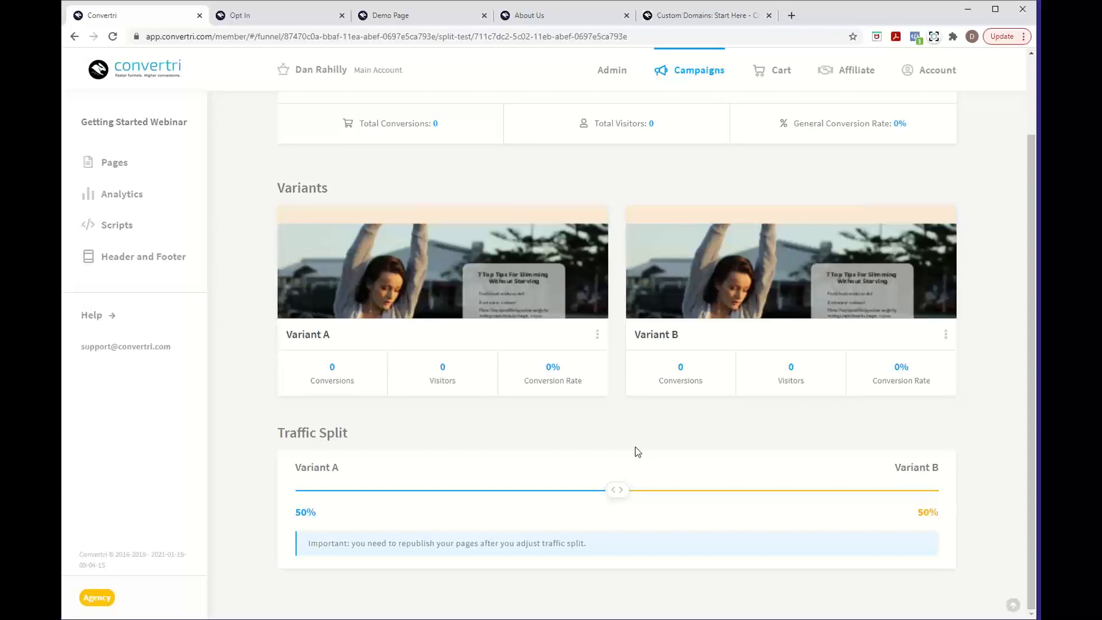
pyautogui.scroll(2, 637, 451)
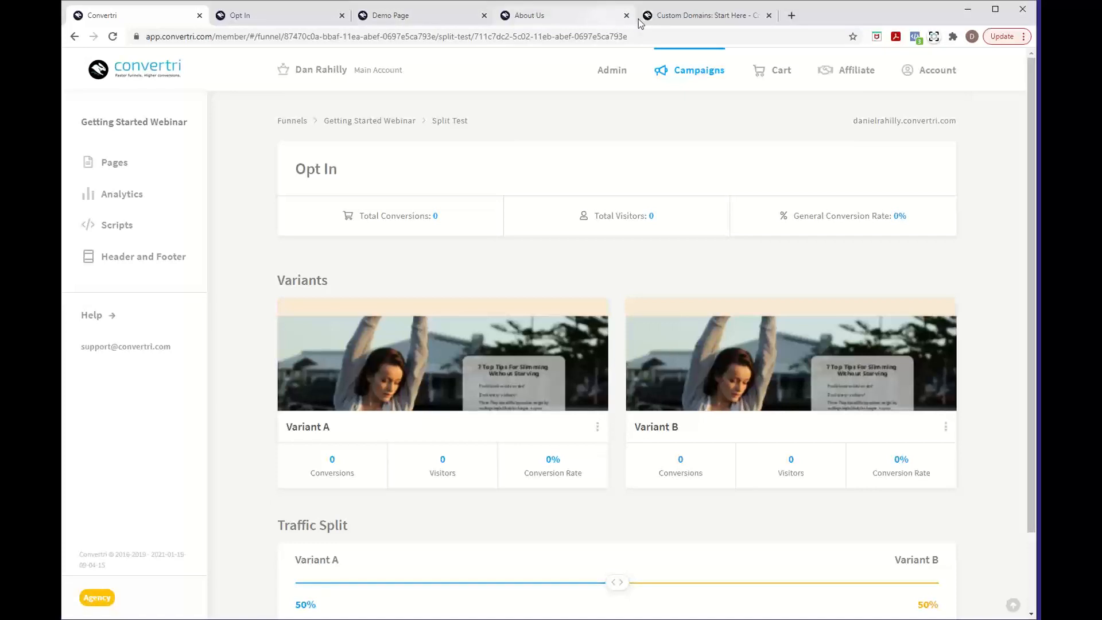
# Look at the Custom Domains help article and the published Opt In page, returning to the split test
pyautogui.click(655, 21)
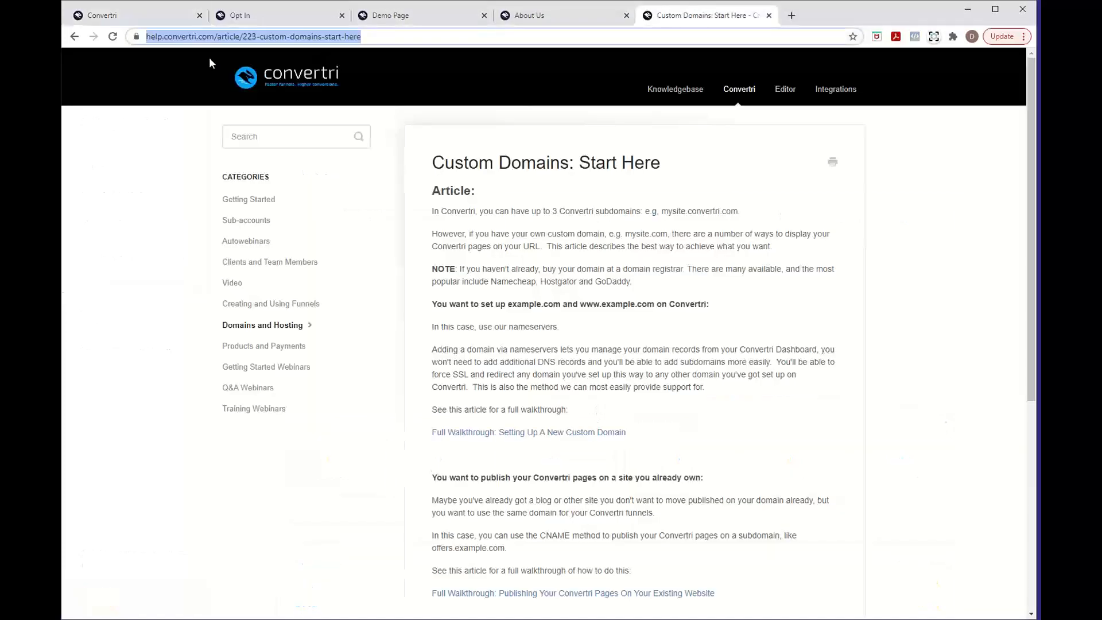
pyautogui.click(138, 16)
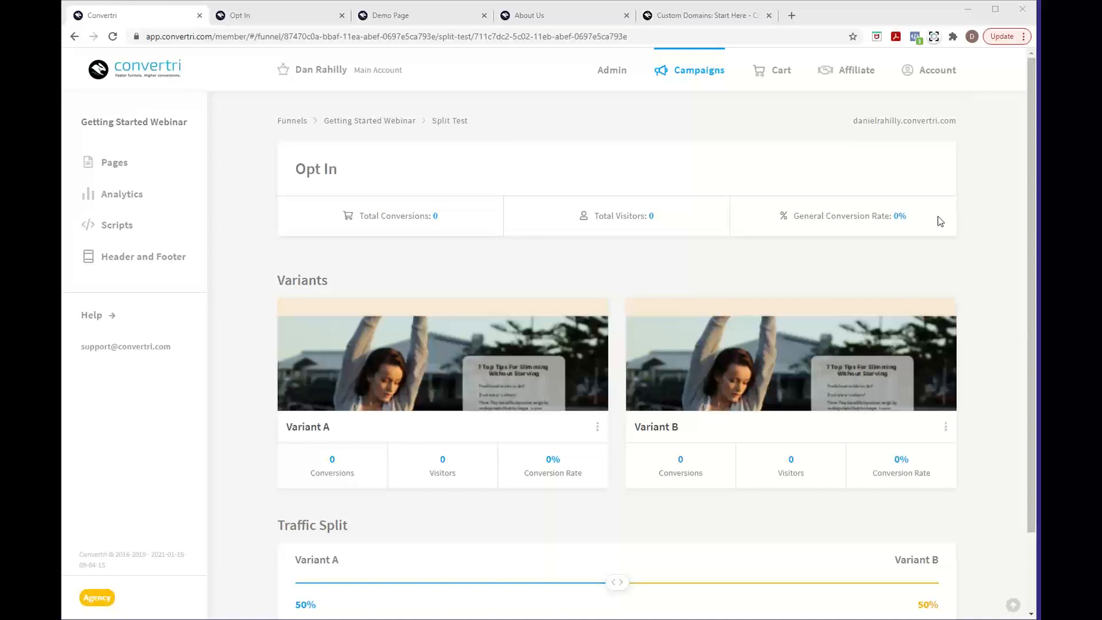
pyautogui.click(253, 17)
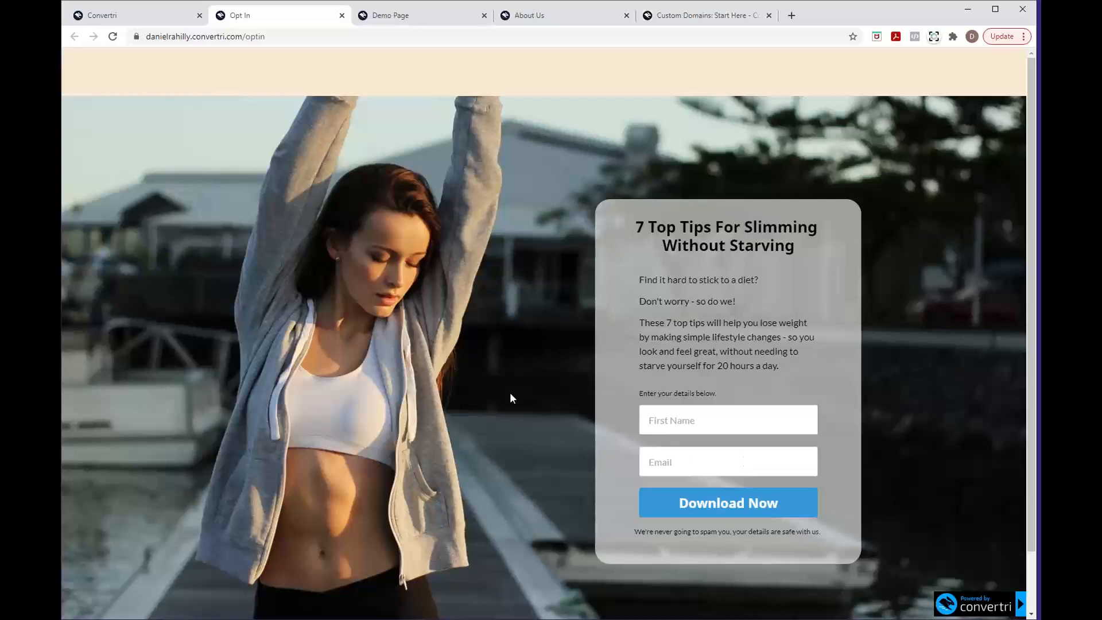
pyautogui.click(132, 15)
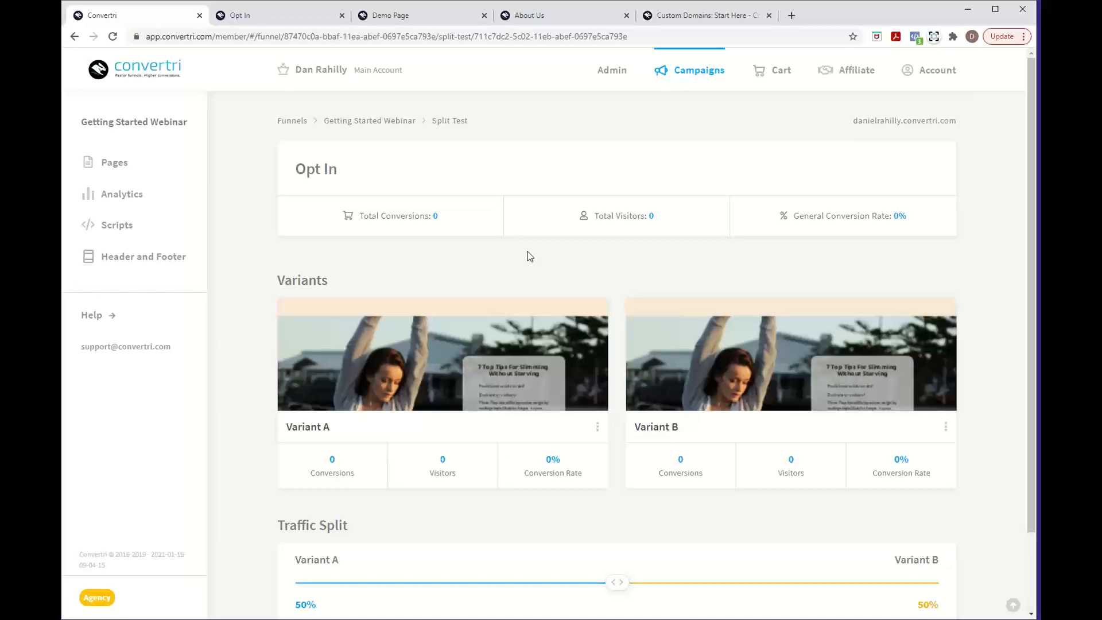
# Glance at the account's profile settings, and open the autowebinar named test from the campaigns
pyautogui.click(936, 78)
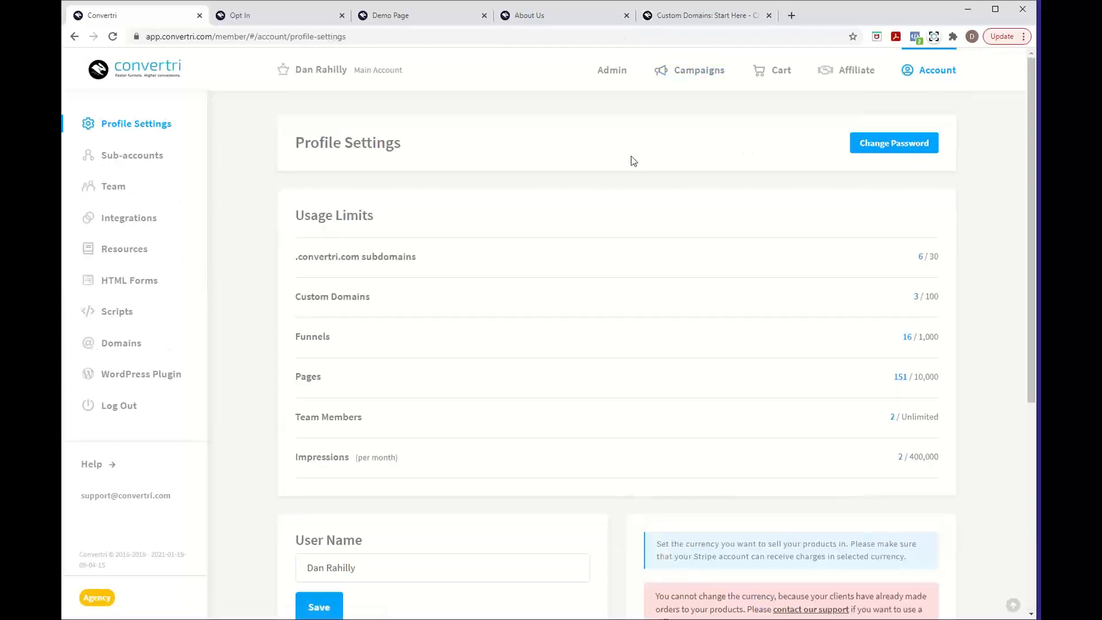
pyautogui.click(677, 79)
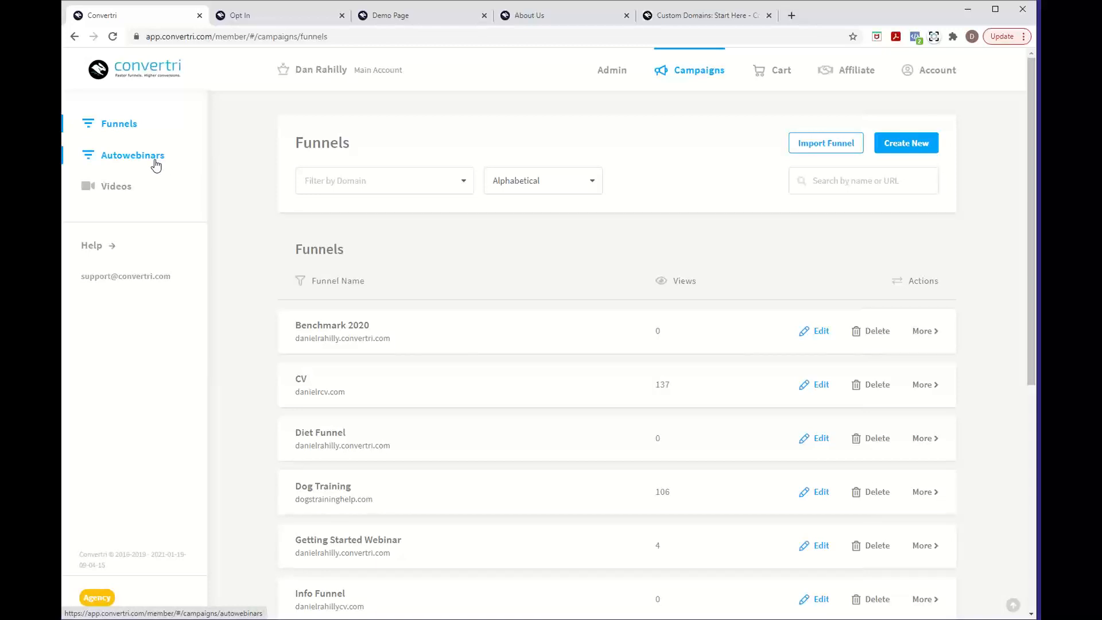
pyautogui.click(155, 164)
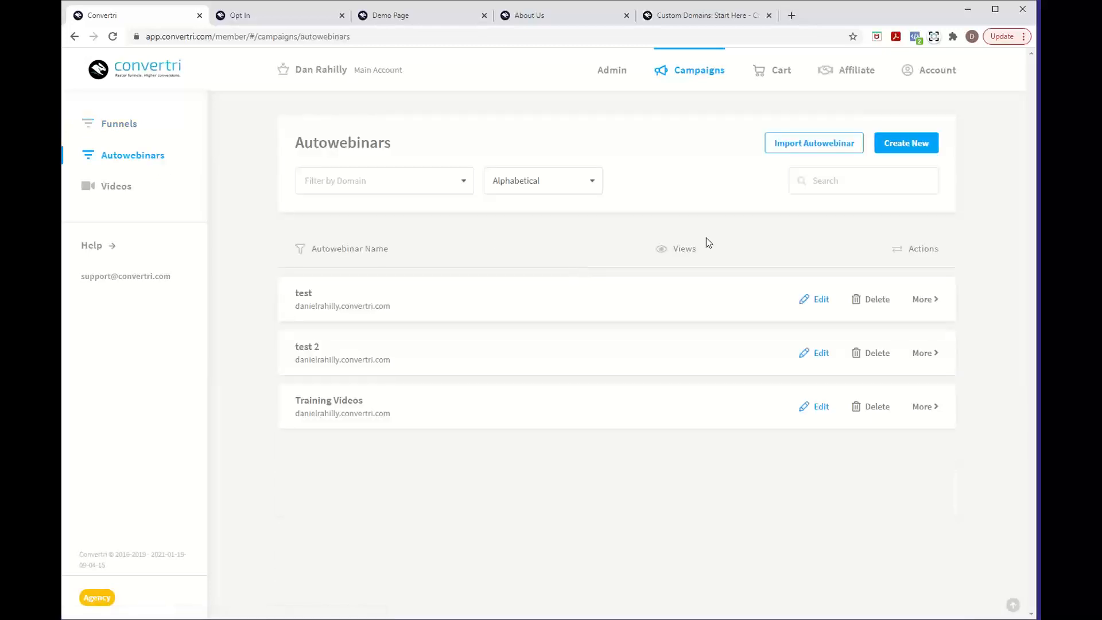
pyautogui.click(452, 300)
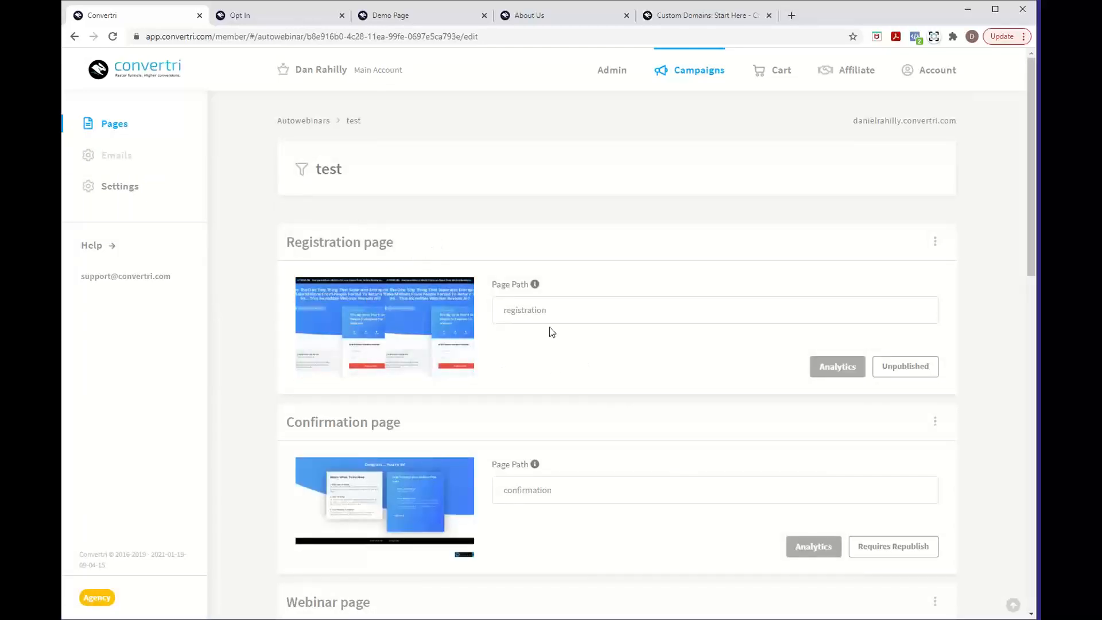
# Examine the test autowebinar's pages from the registration page down to the expired page
pyautogui.scroll(-3, 600, 382)
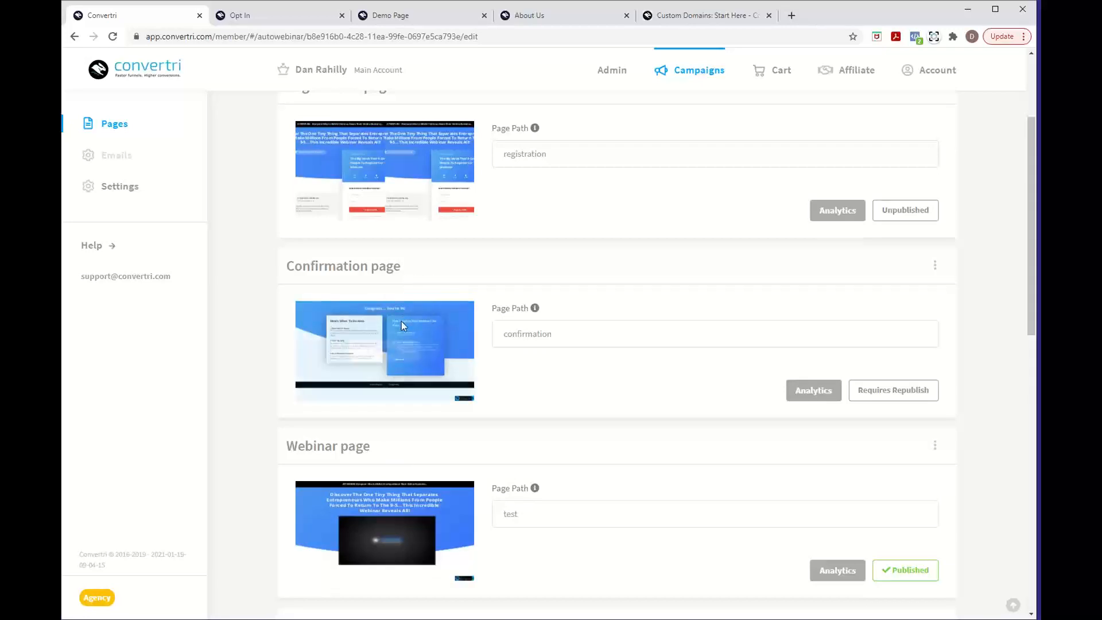
pyautogui.moveTo(424, 336)
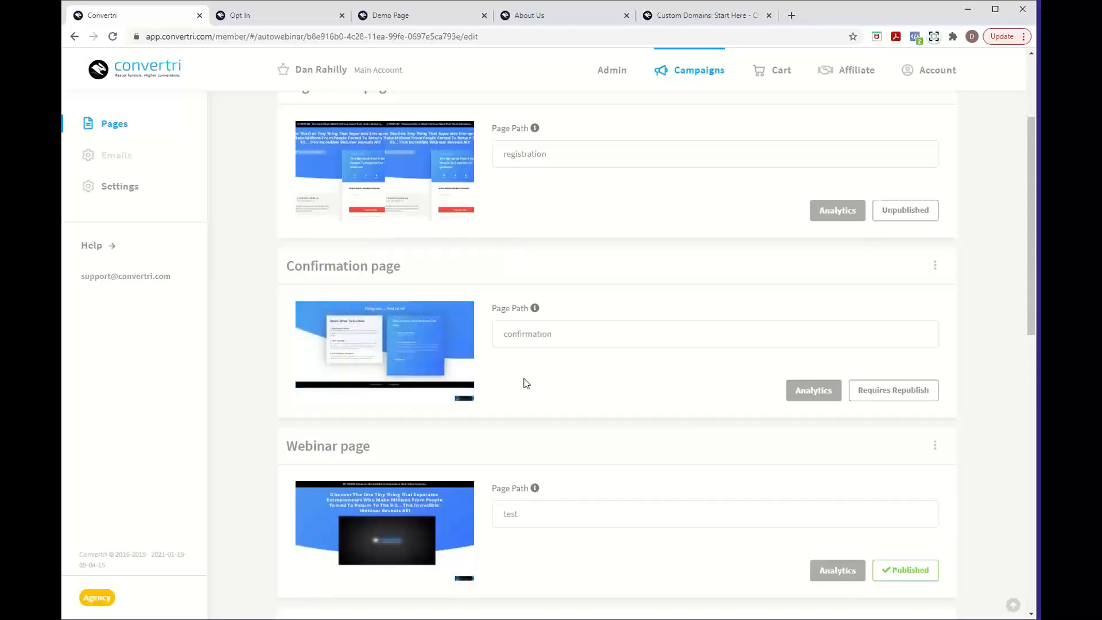
pyautogui.scroll(-3, 523, 383)
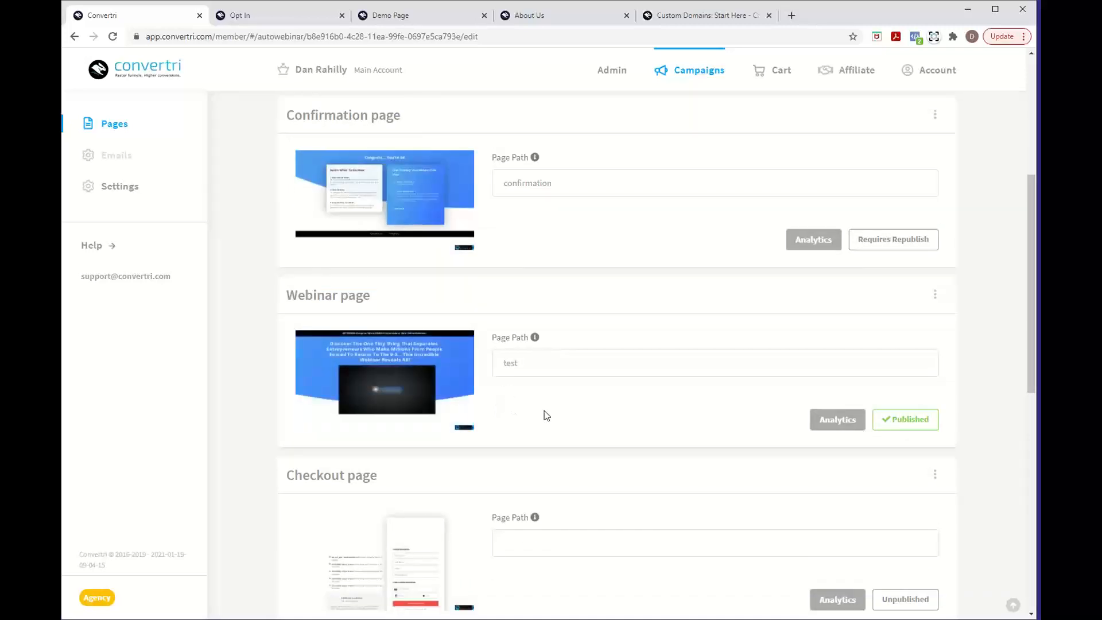
pyautogui.scroll(5, 573, 285)
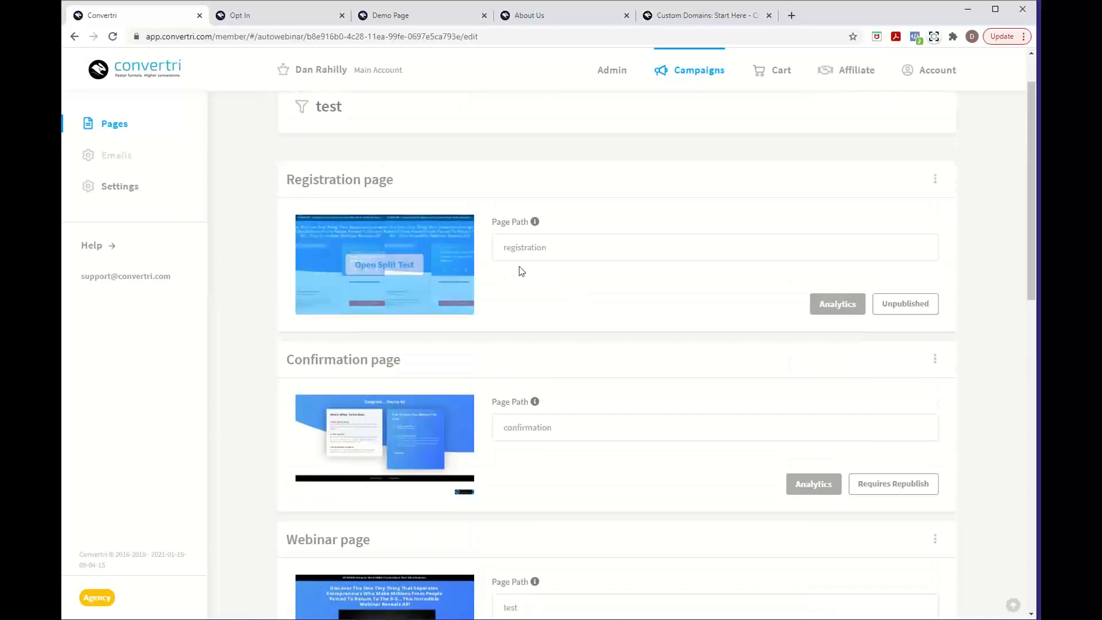
pyautogui.scroll(-5, 522, 272)
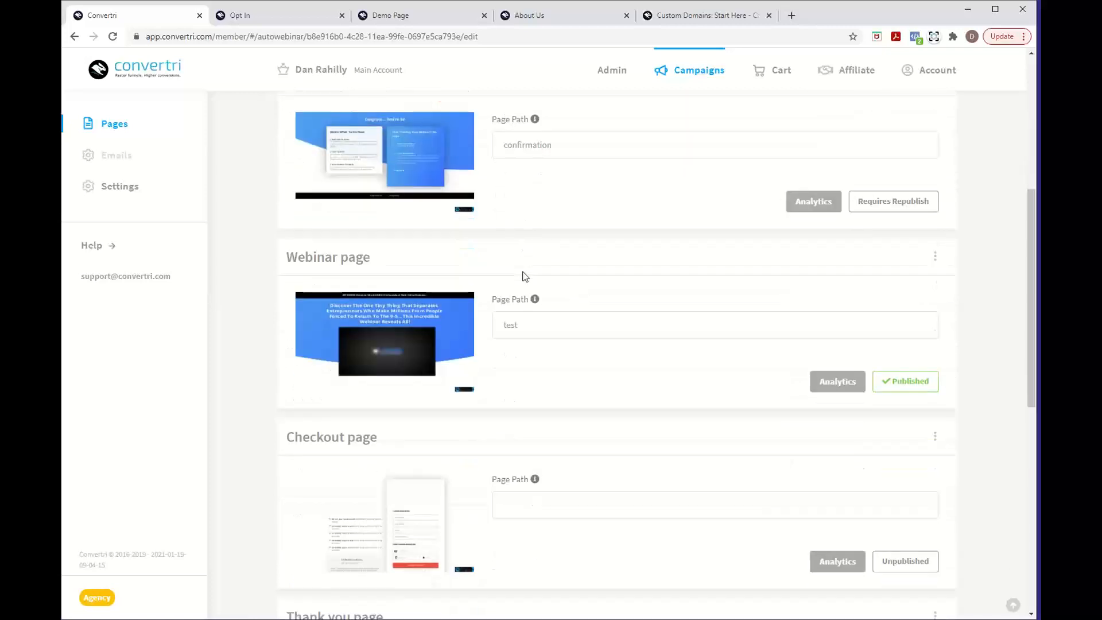
pyautogui.scroll(-2, 522, 275)
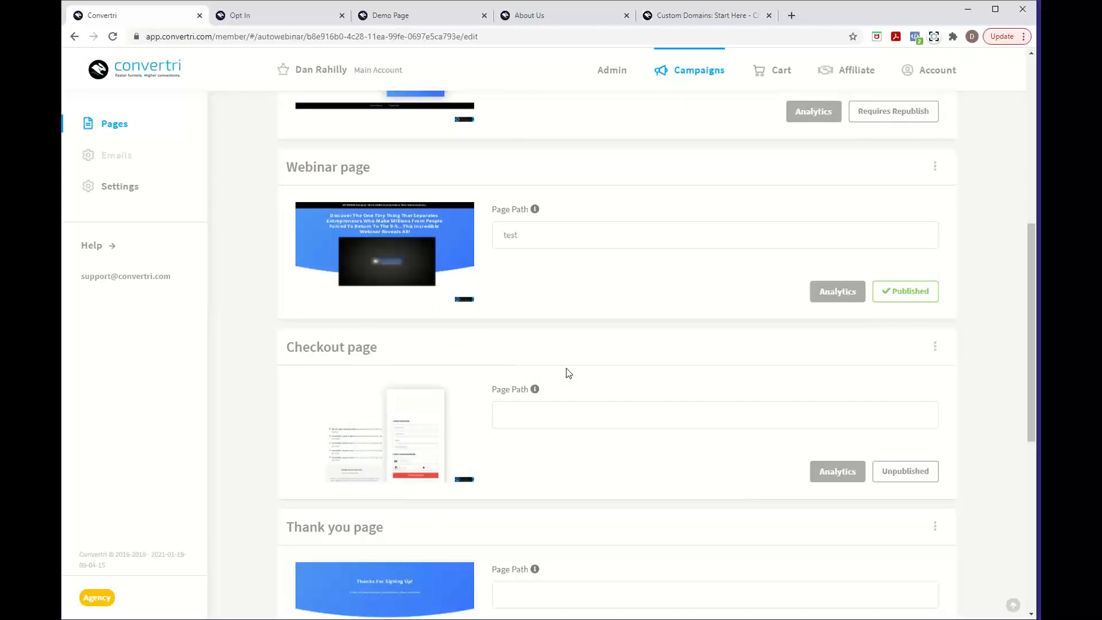
pyautogui.scroll(-3, 565, 370)
pyautogui.scroll(-5, 465, 586)
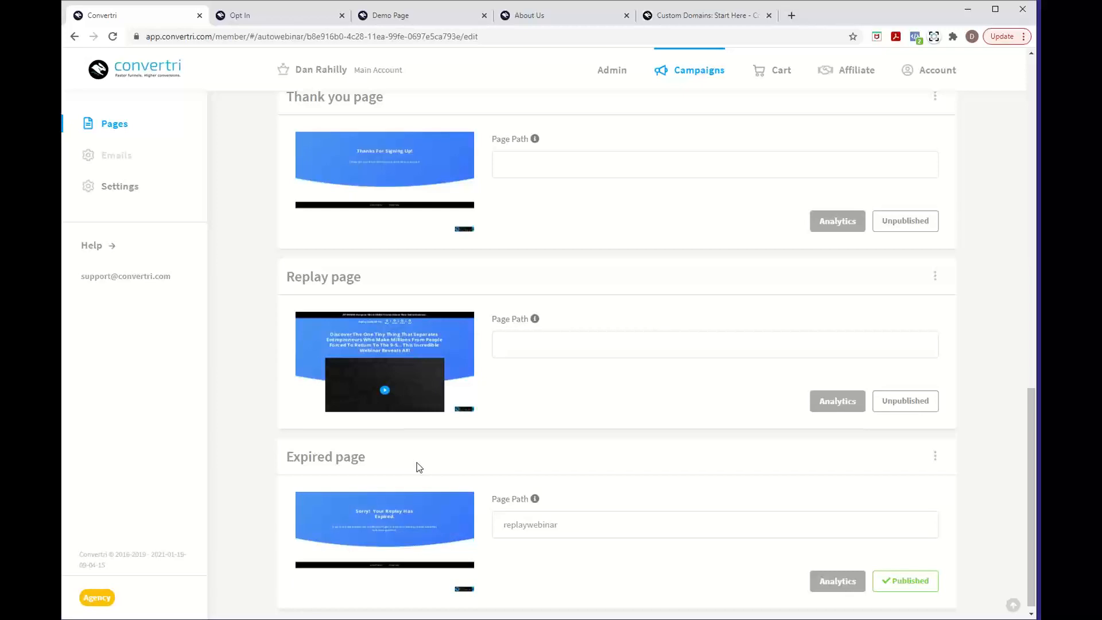
pyautogui.scroll(15, 419, 467)
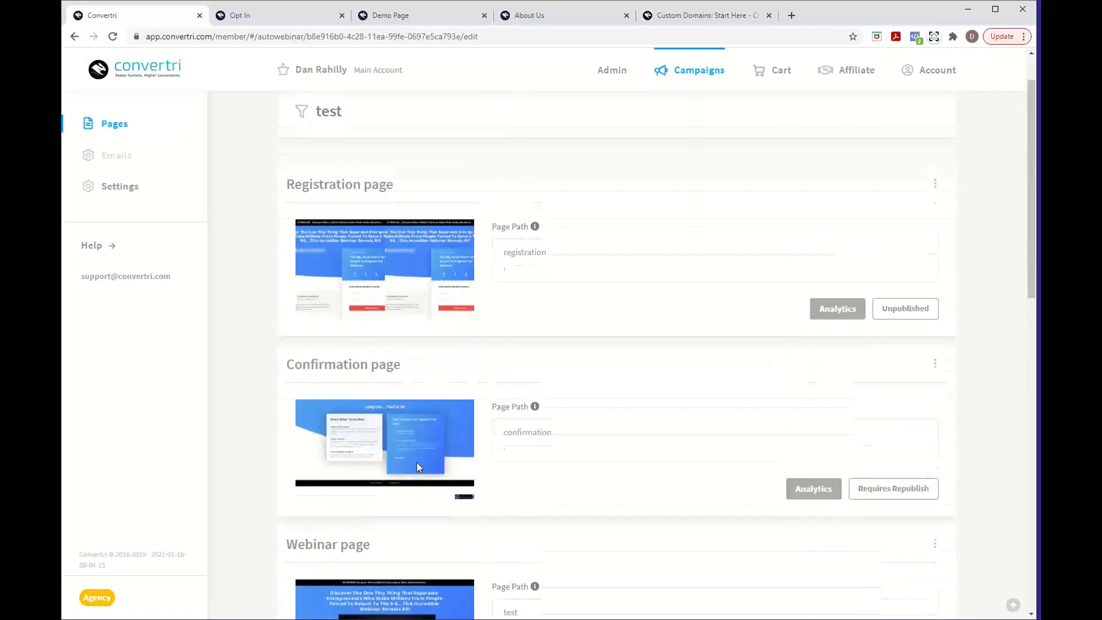
pyautogui.scroll(1, 498, 405)
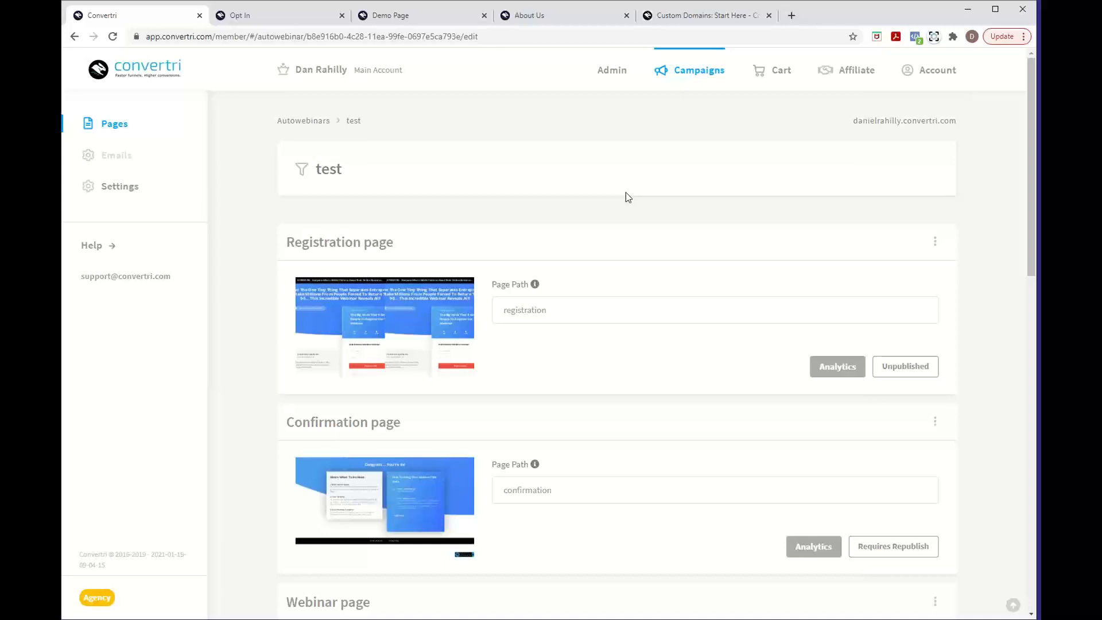
# Check the published Opt In page once more and open the account's list of available integrations
pyautogui.click(272, 15)
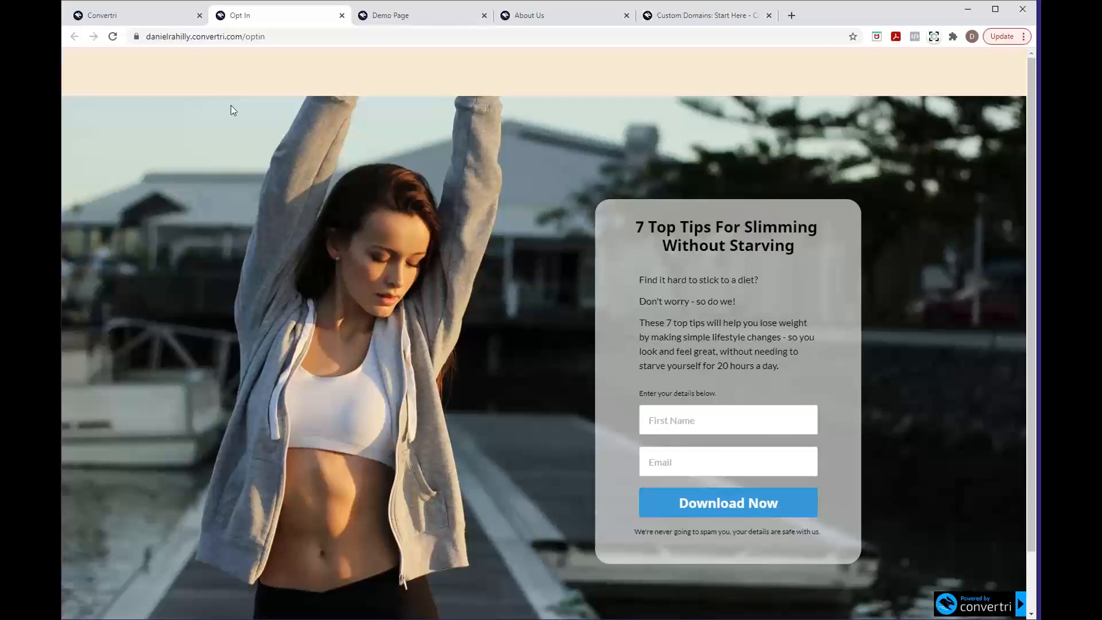
pyautogui.click(143, 18)
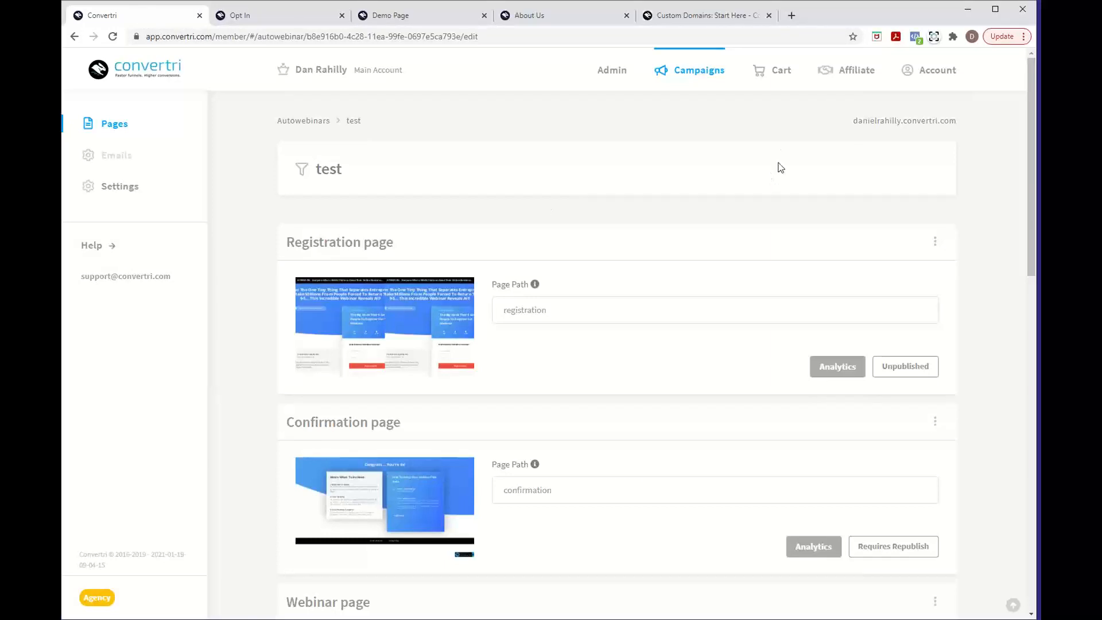
pyautogui.click(931, 71)
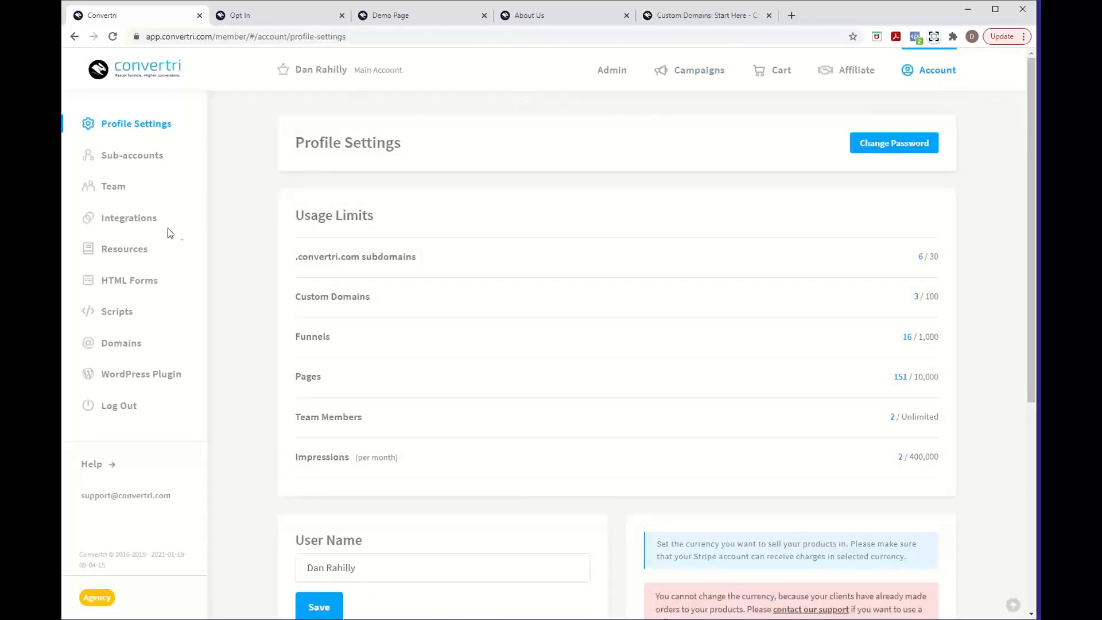
pyautogui.click(152, 223)
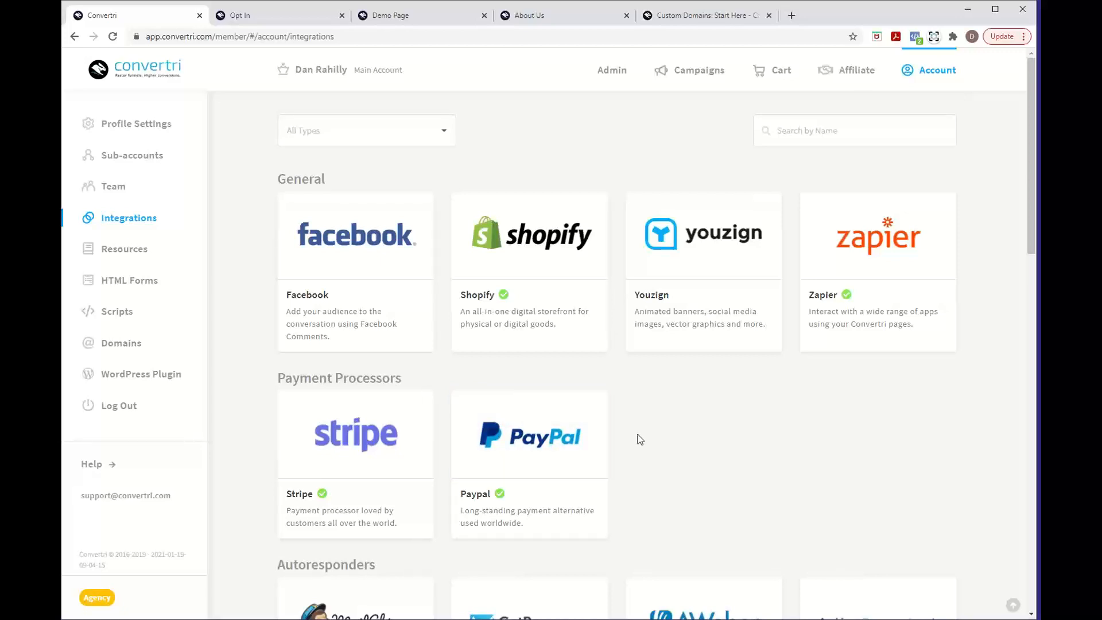
# Search the Convertri help site for stripe, open the How to Integrate Stripe article and select its web address
pyautogui.moveTo(550, 443)
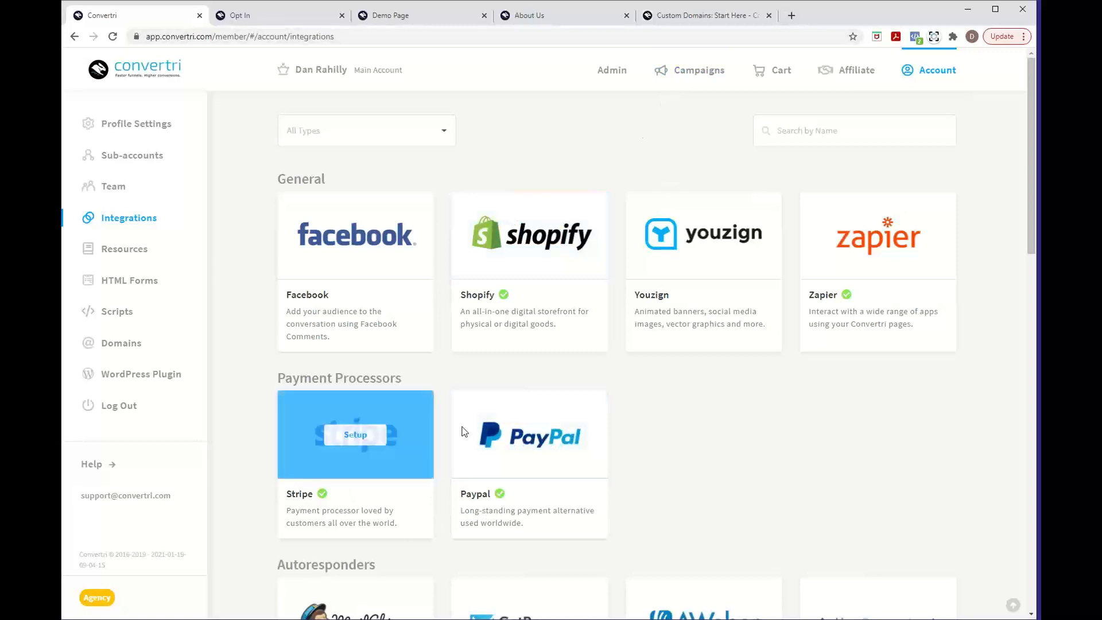
pyautogui.click(674, 20)
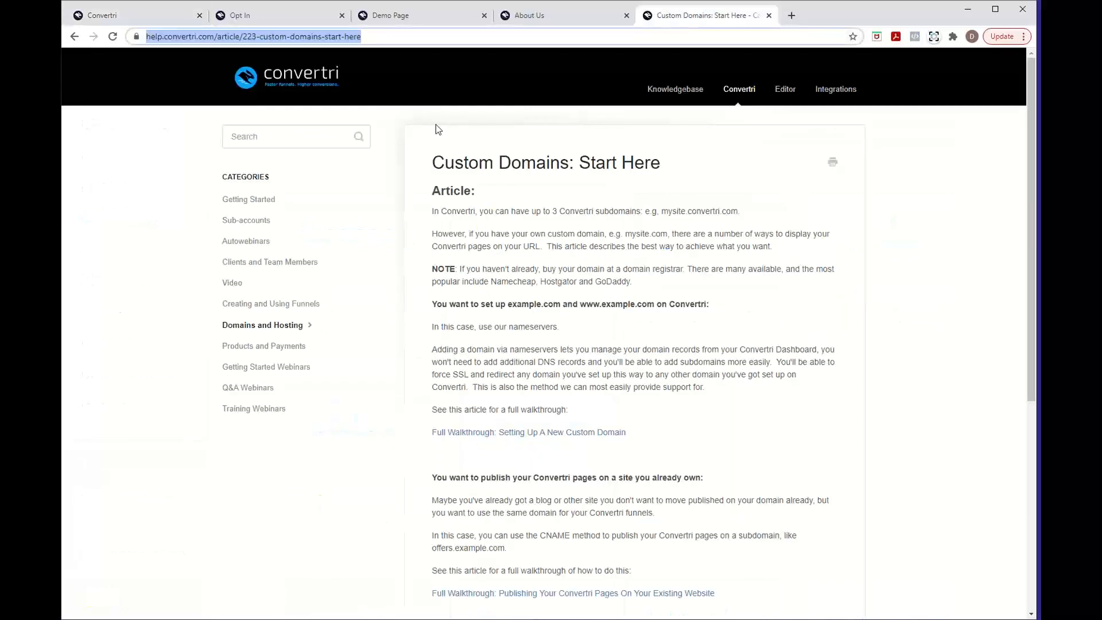
pyautogui.write('stripe')
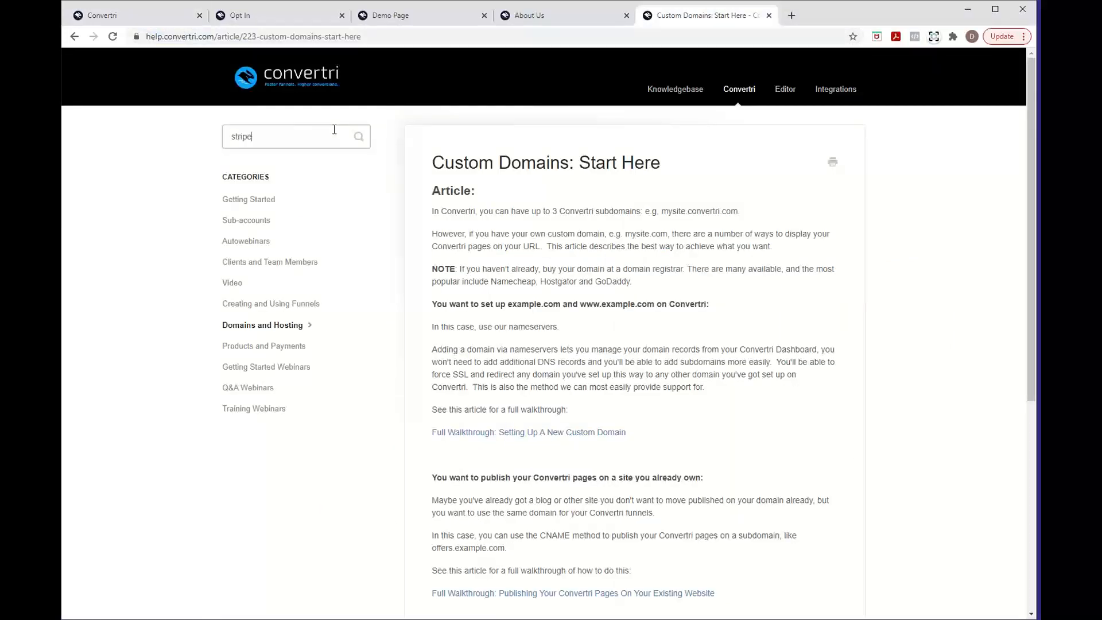
pyautogui.click(315, 166)
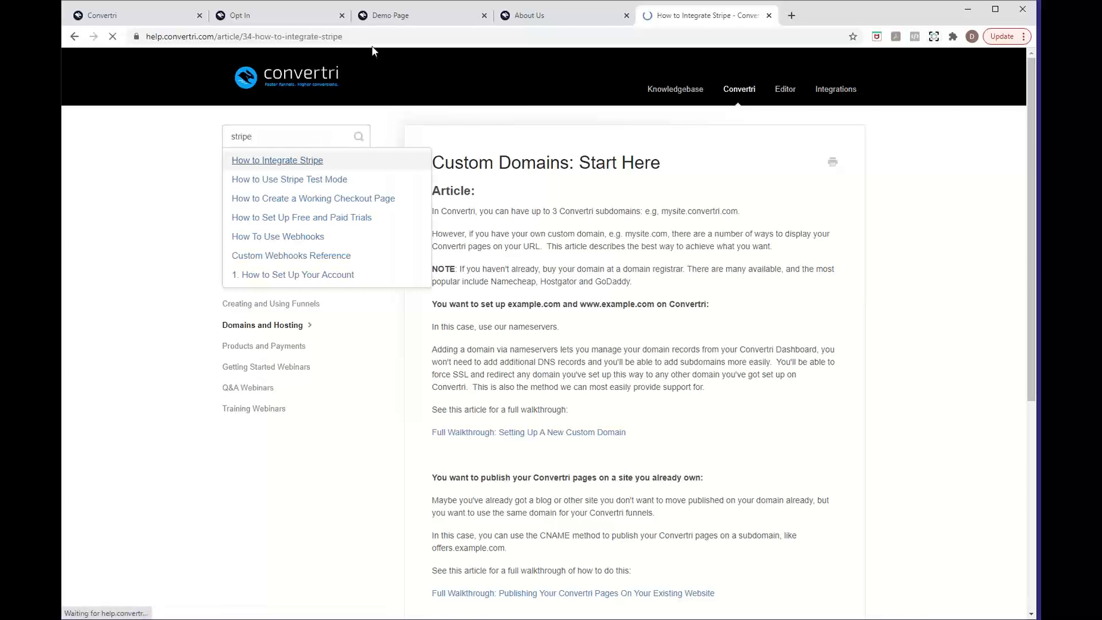
pyautogui.click(373, 41)
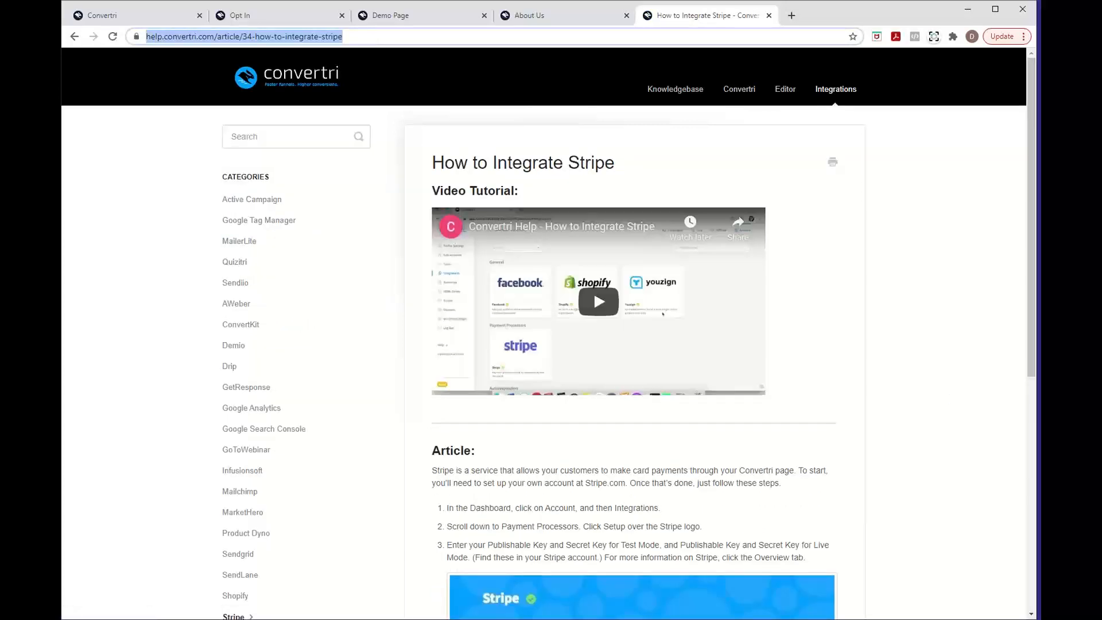
pyautogui.hotkey('alt', 'Tab')
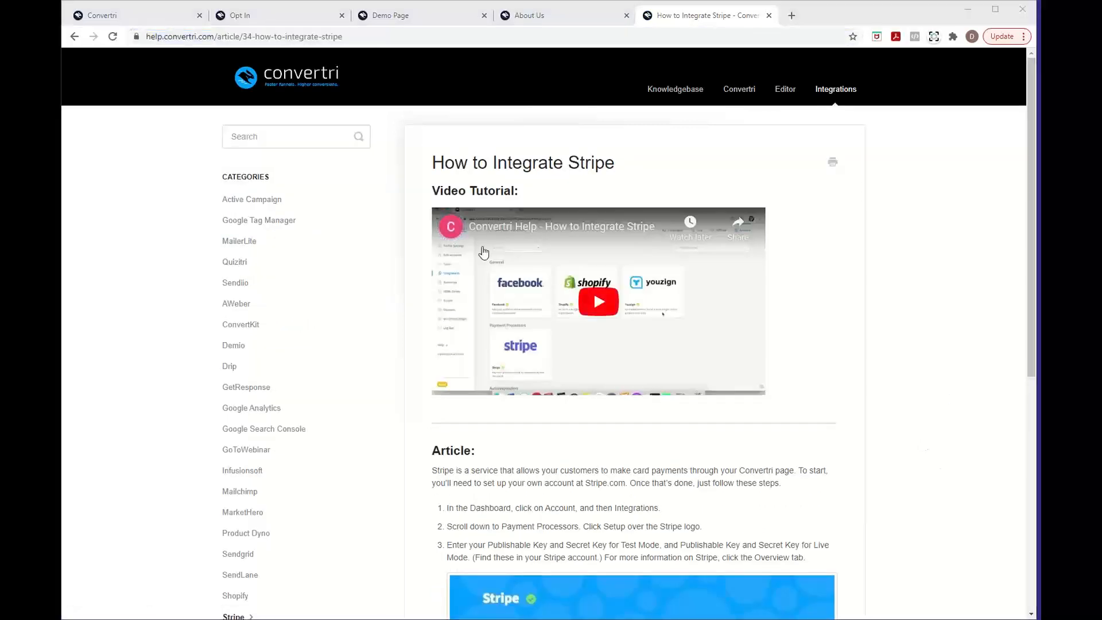
# Search the help site for paypal, open How to Integrate PayPal, select its web address, and return to the account's integrations
pyautogui.click(331, 139)
pyautogui.write('paym')
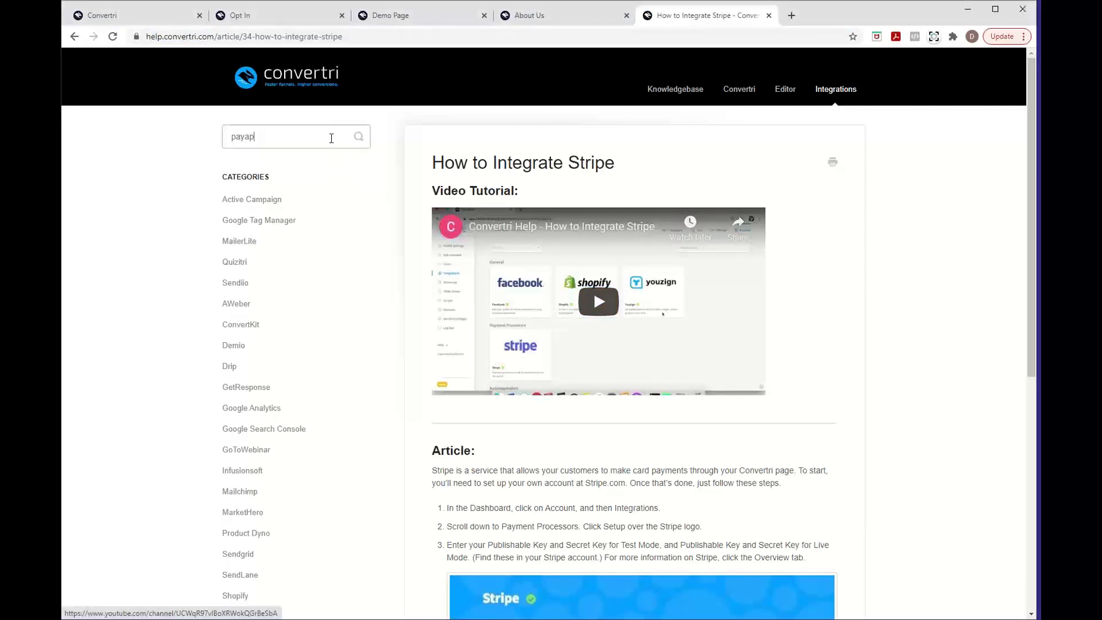
pyautogui.press('BackSpace')
pyautogui.write('pal')
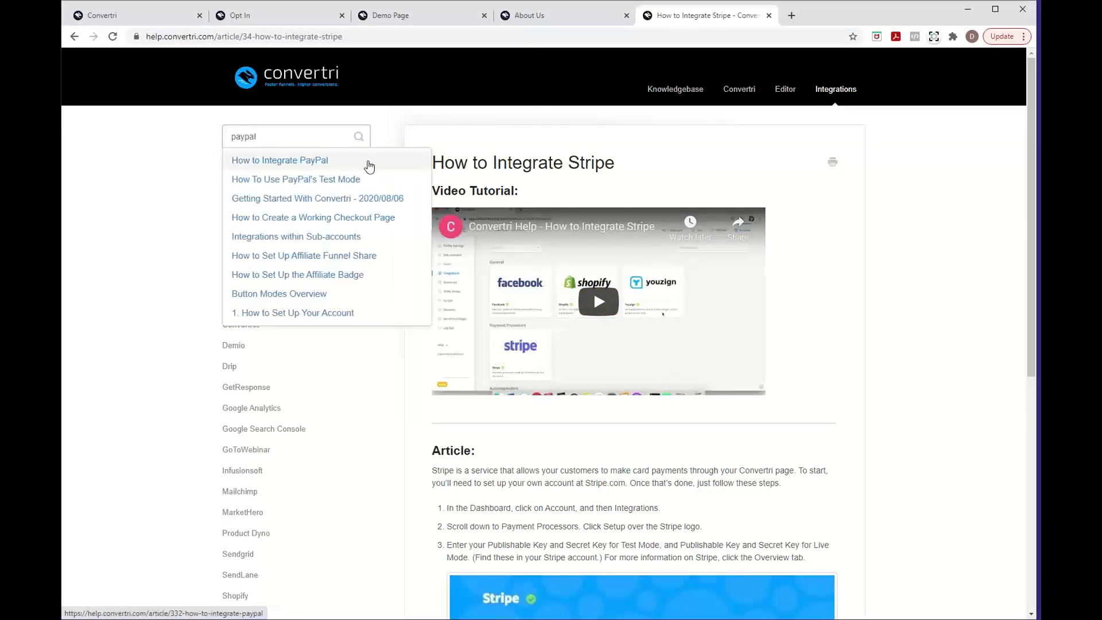
pyautogui.click(364, 161)
pyautogui.click(499, 31)
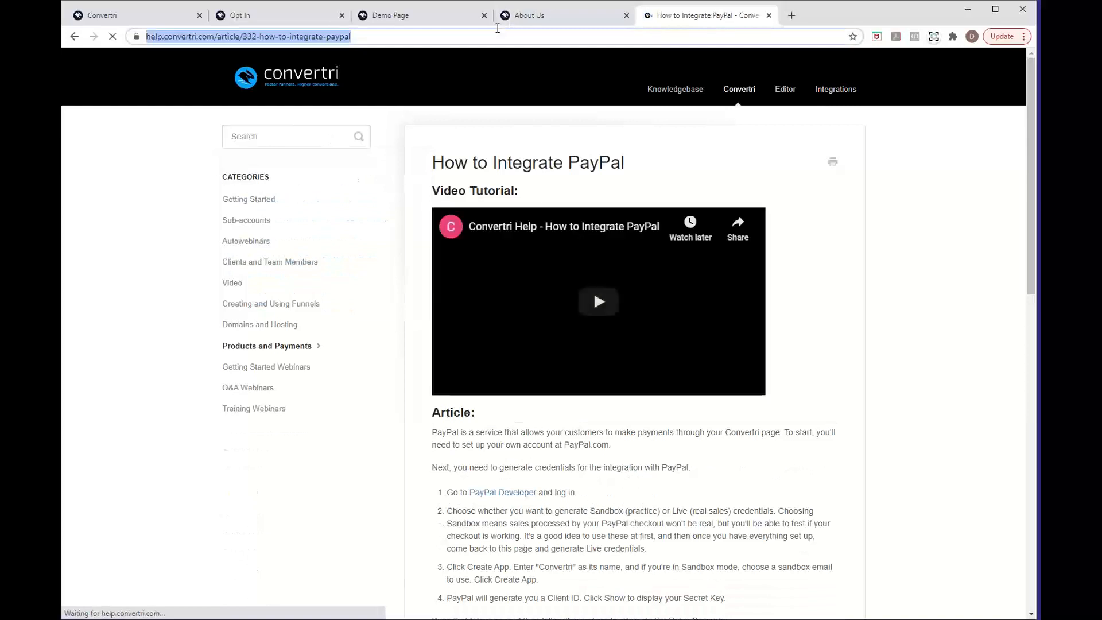
pyautogui.hotkey('alt', 'Tab')
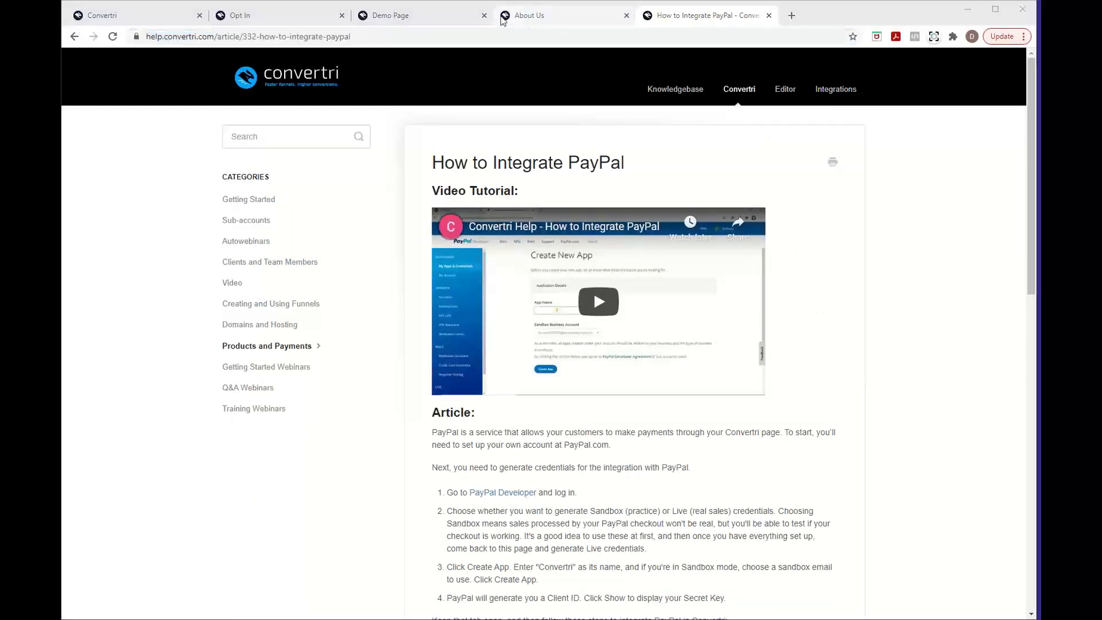
pyautogui.click(146, 16)
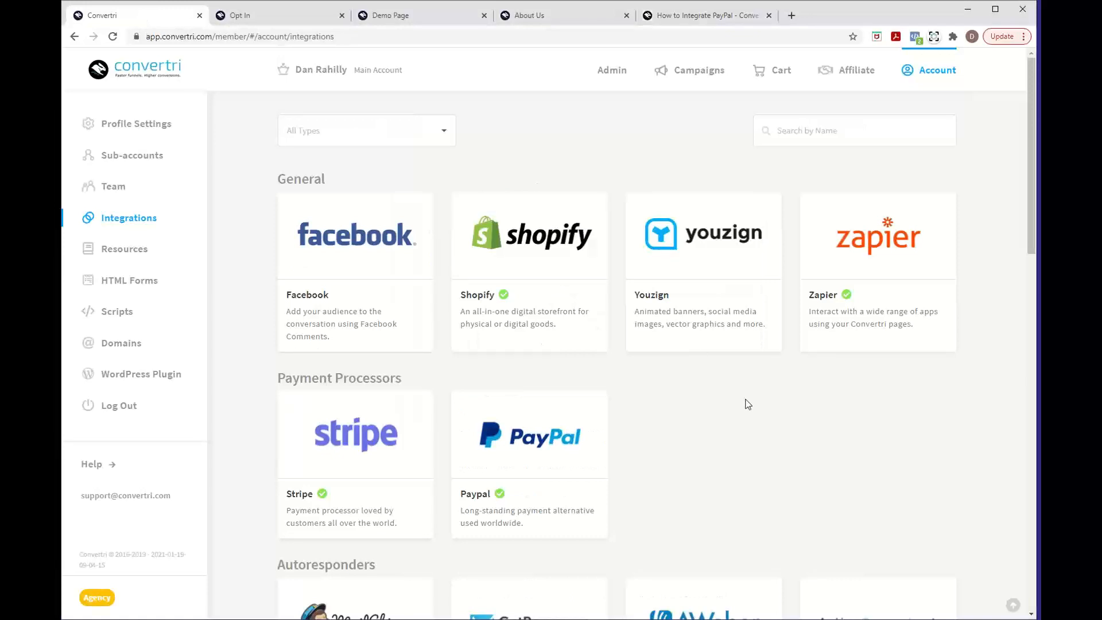